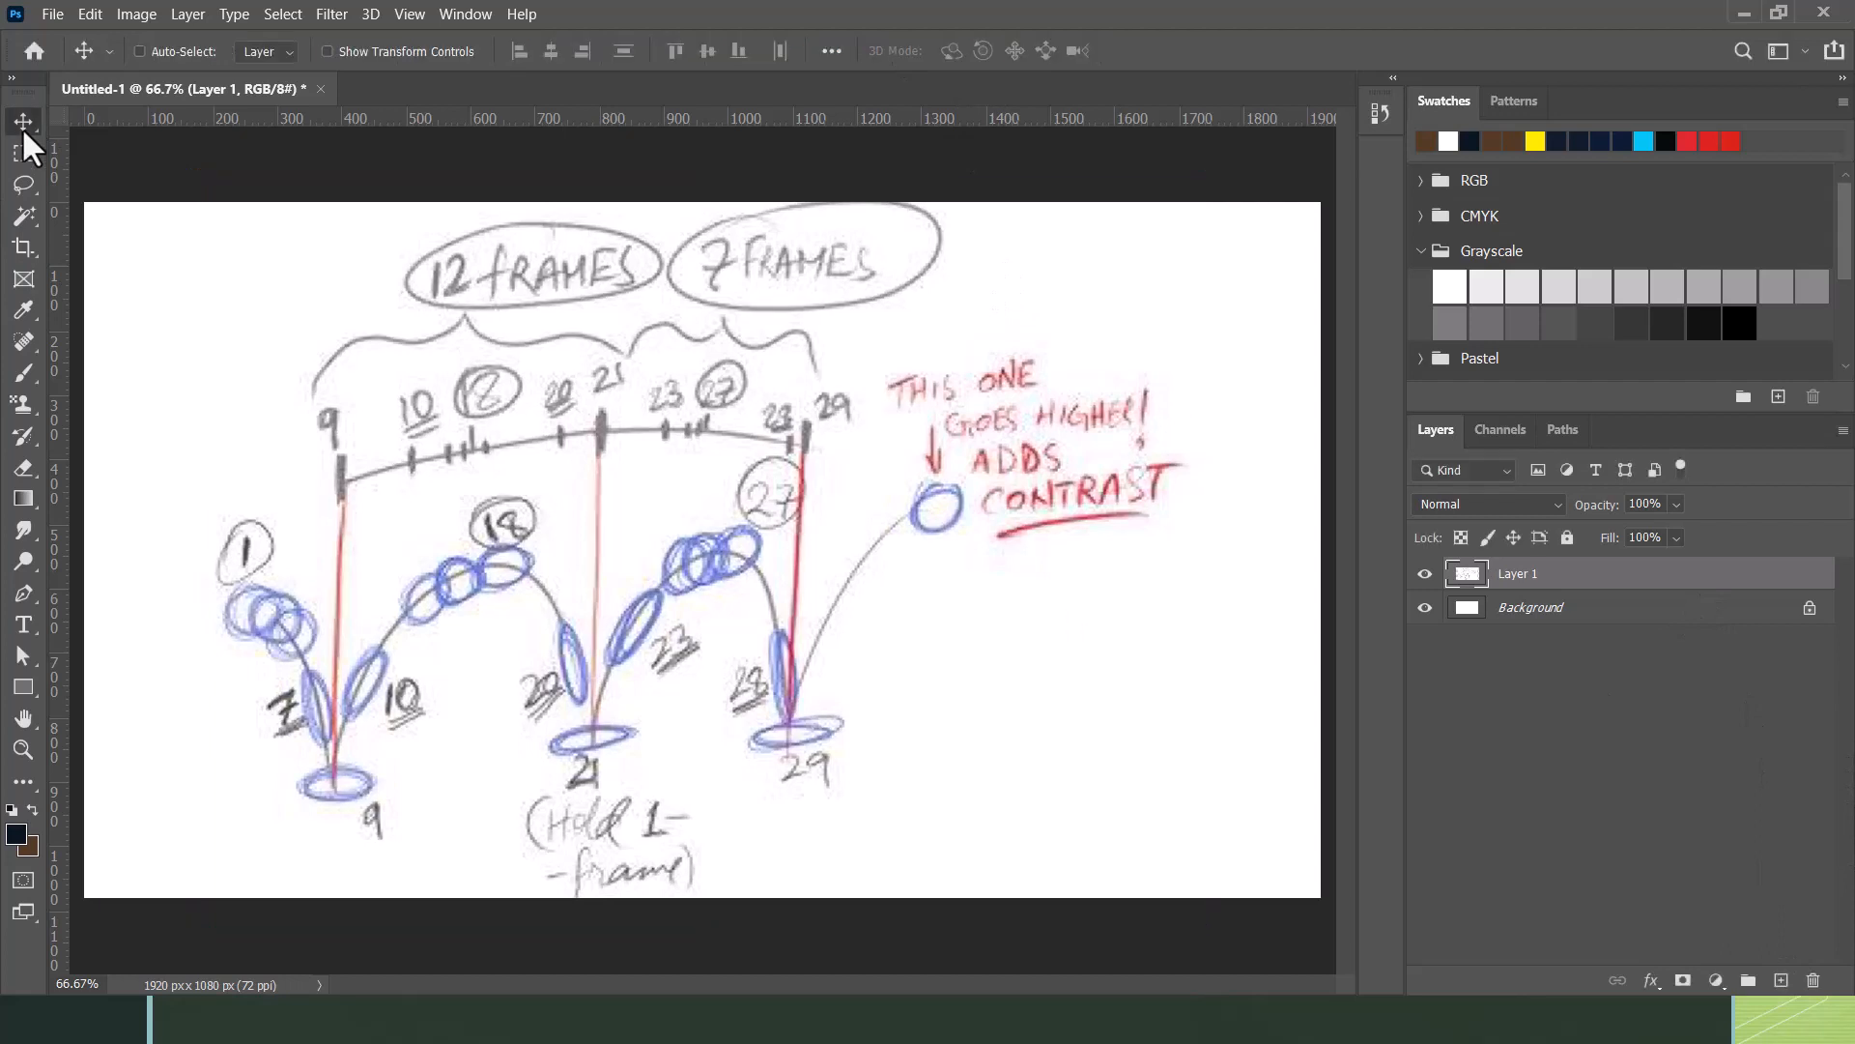
Step: Convert the locked Background into a regular layer named Layer 0 and add a new empty layer above Layer 1
double_click(1652, 610)
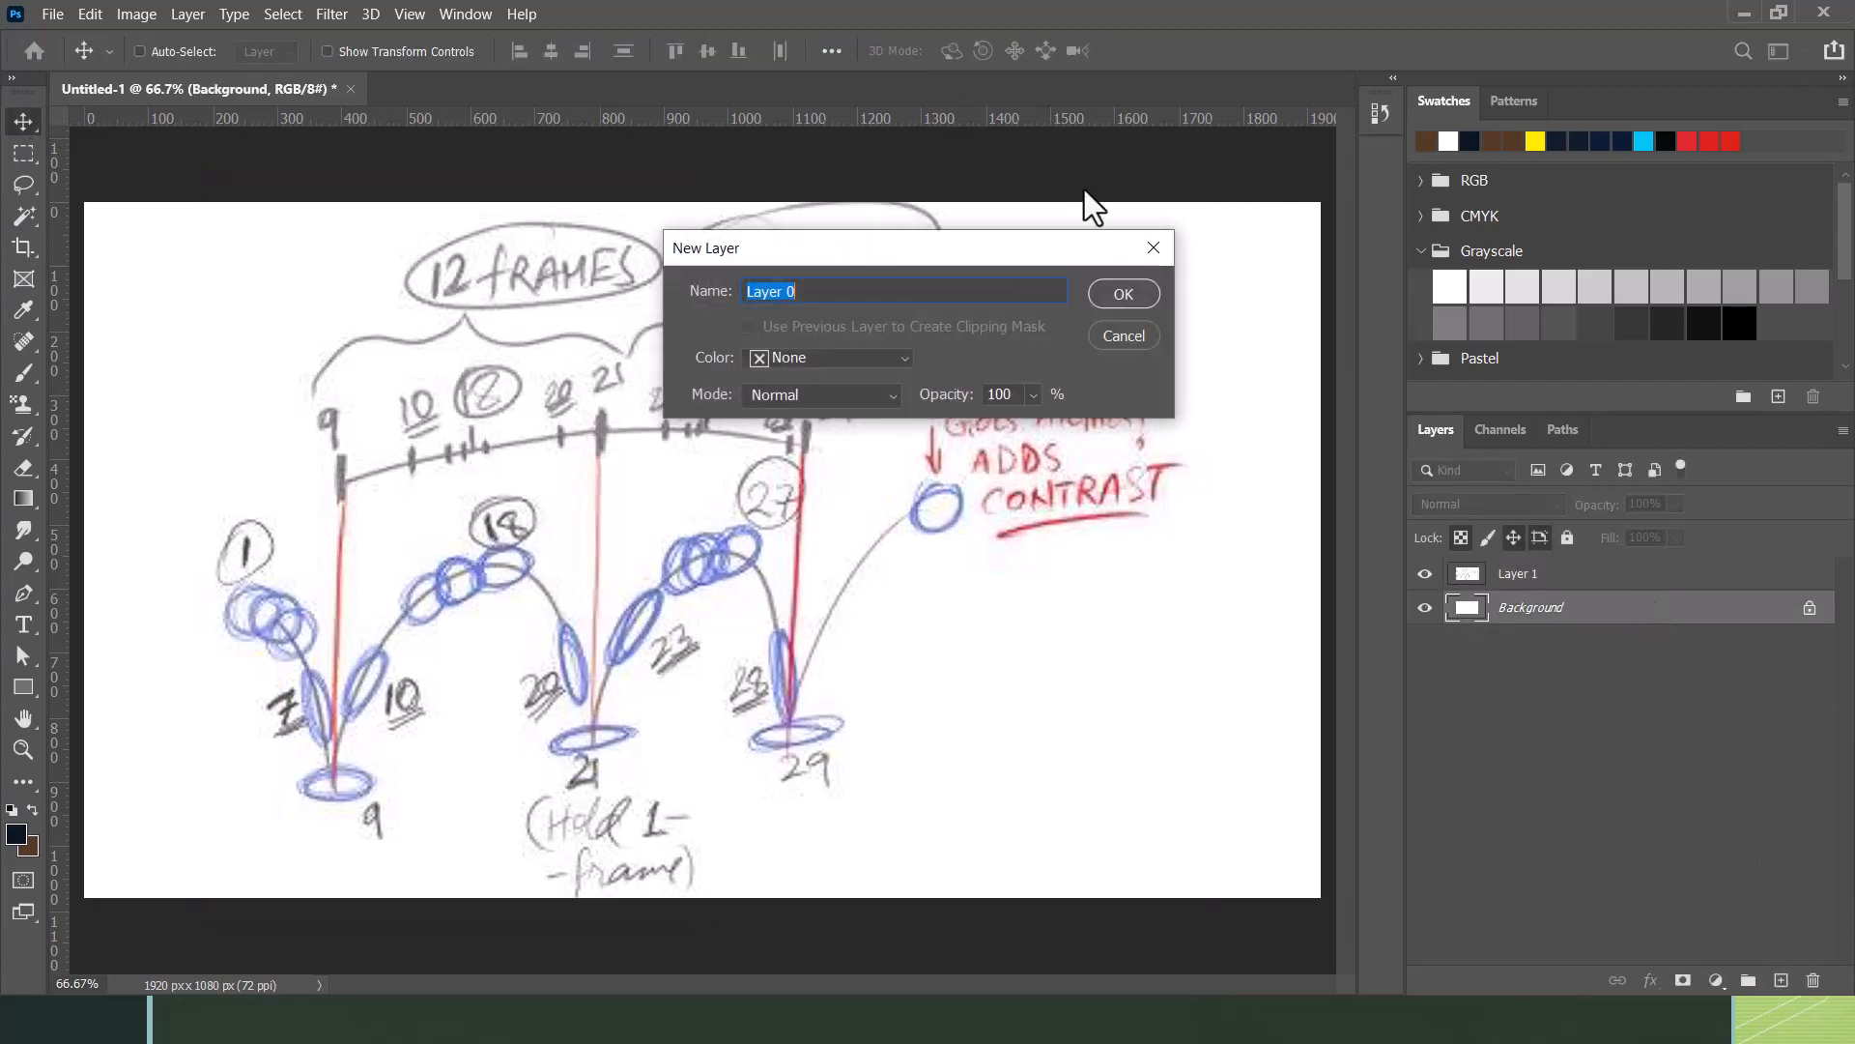
left_click(1124, 293)
left_click(1633, 580)
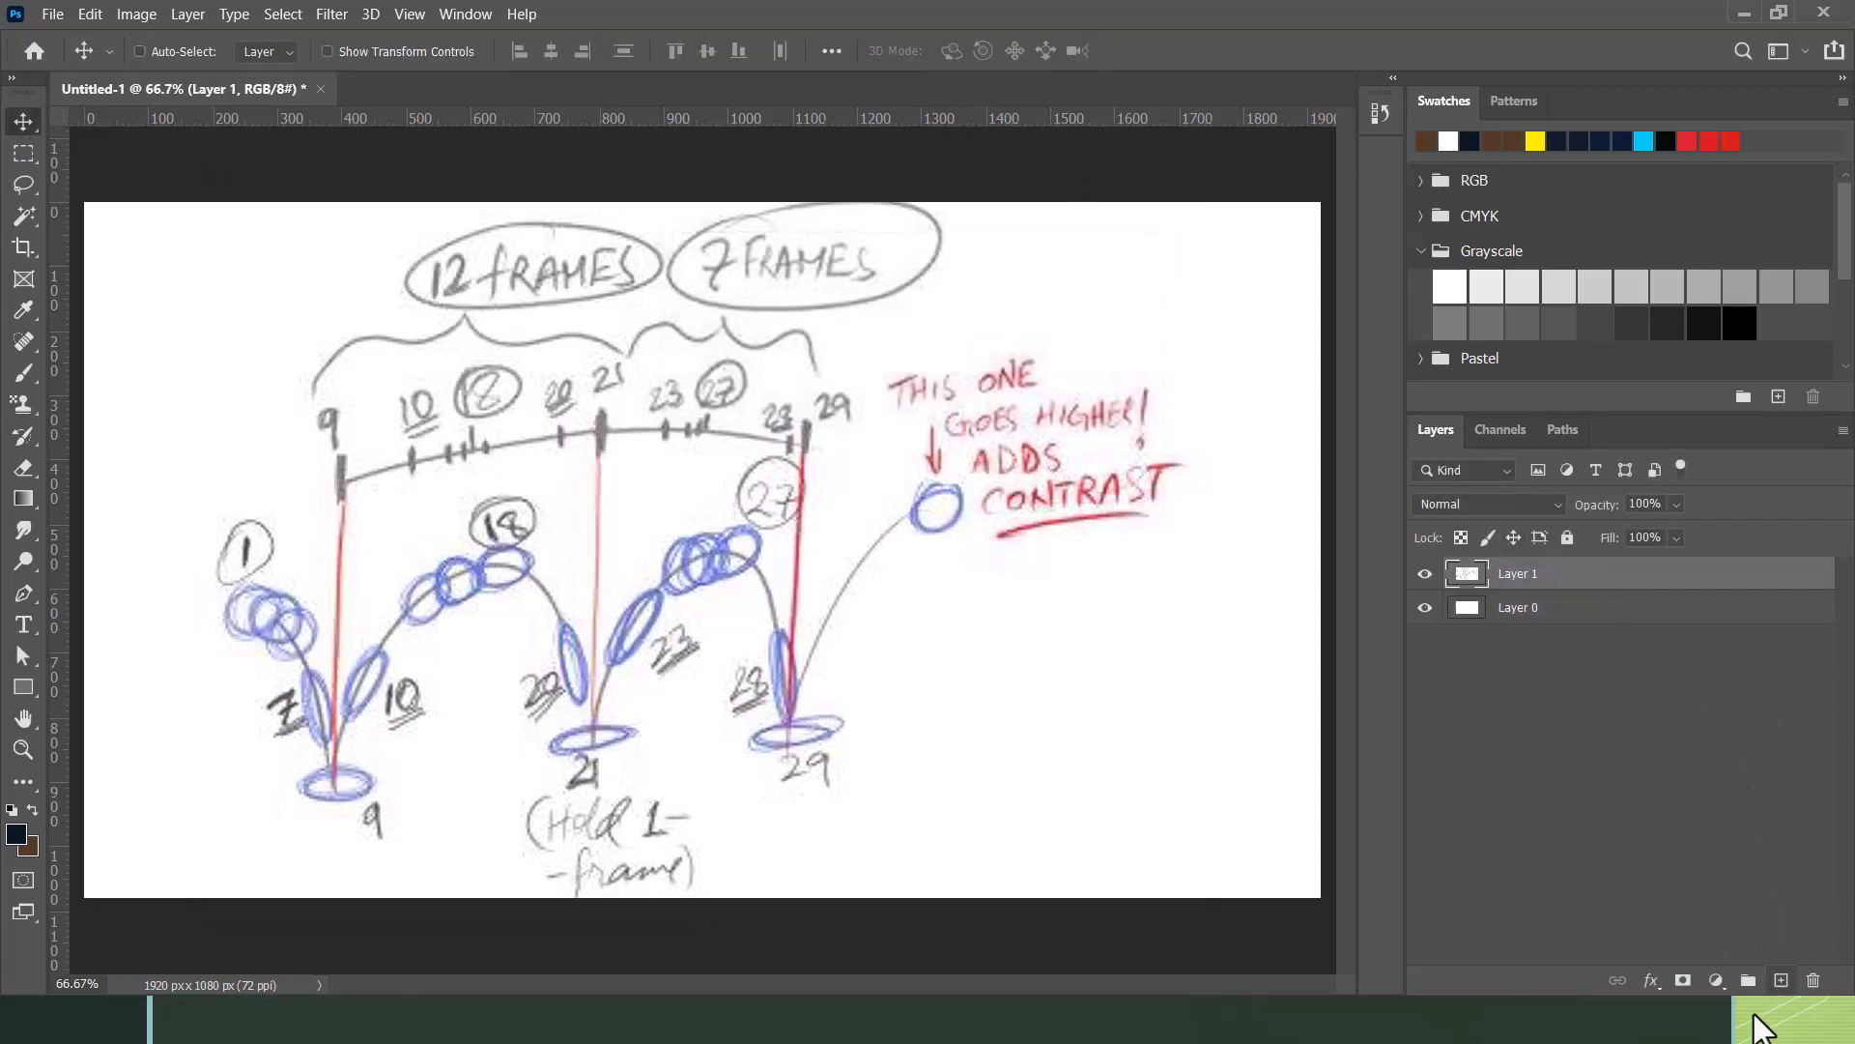
left_click(1781, 980)
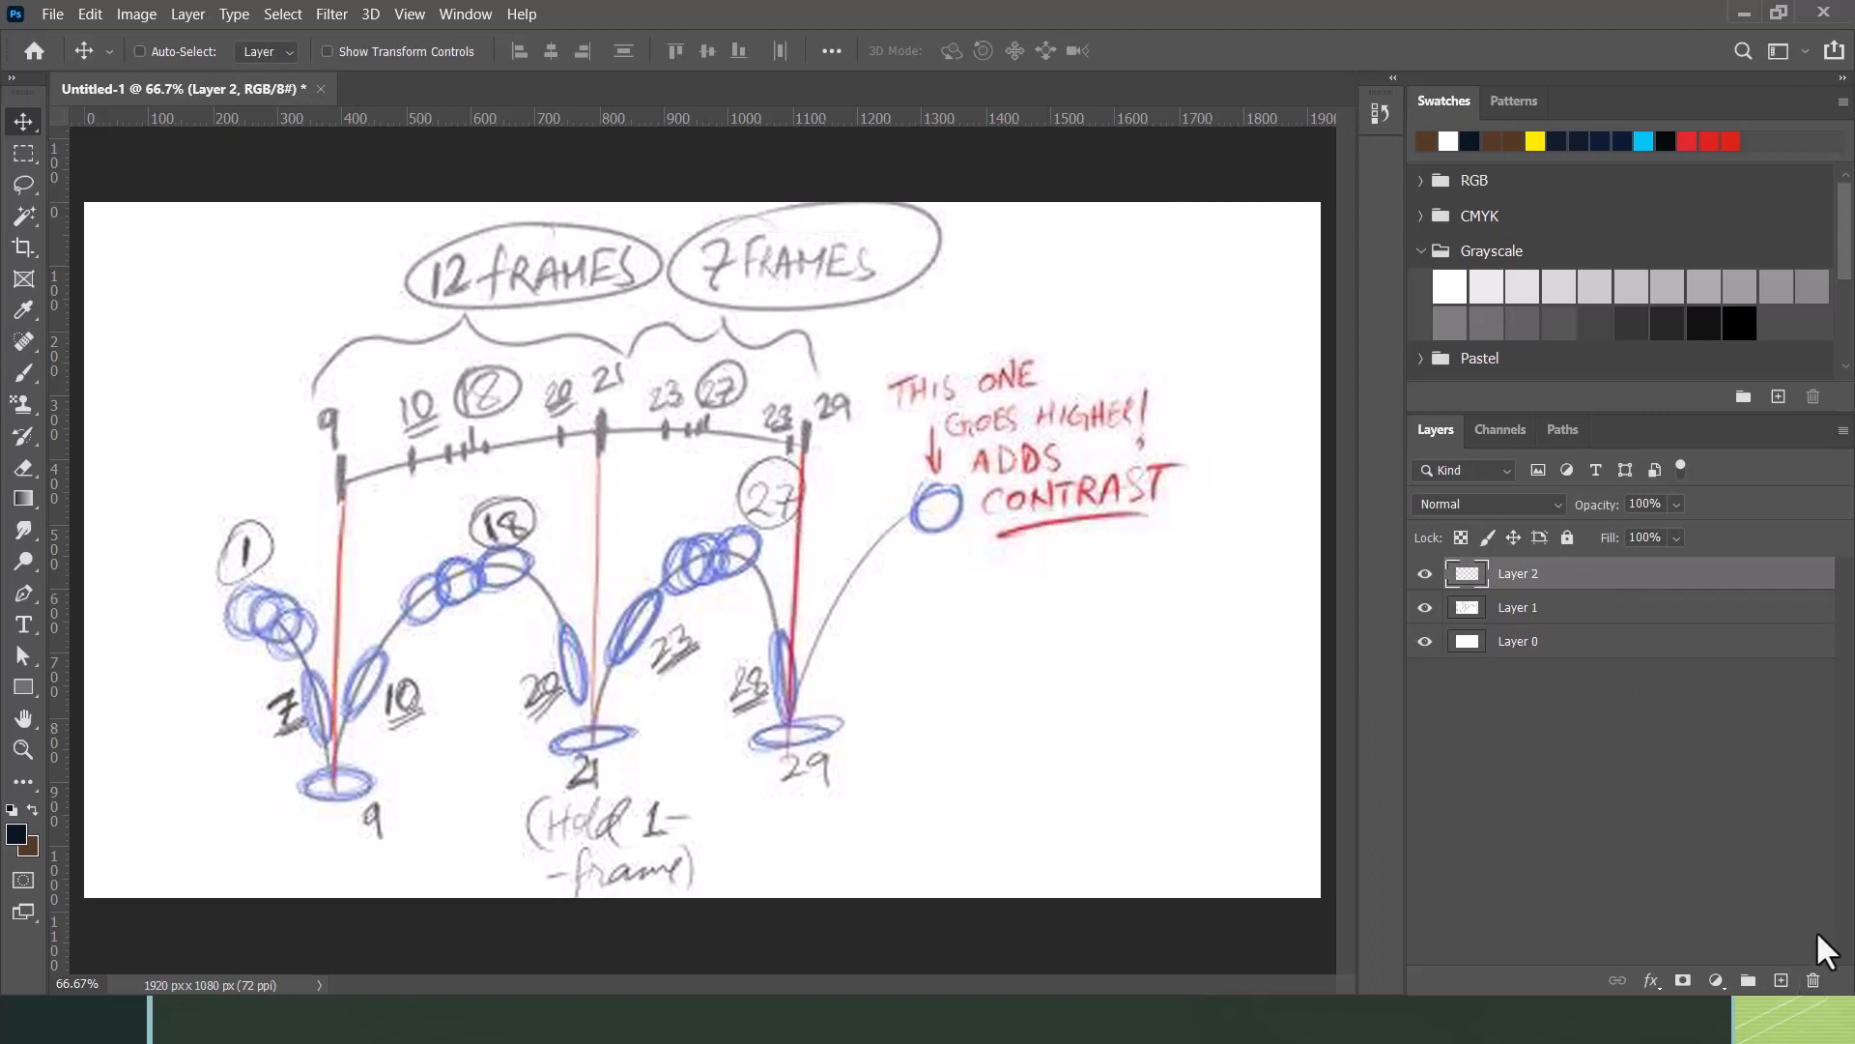
Step: Set the foreground colour to a bright, fully saturated red
left_click(15, 833)
left_click(1554, 369)
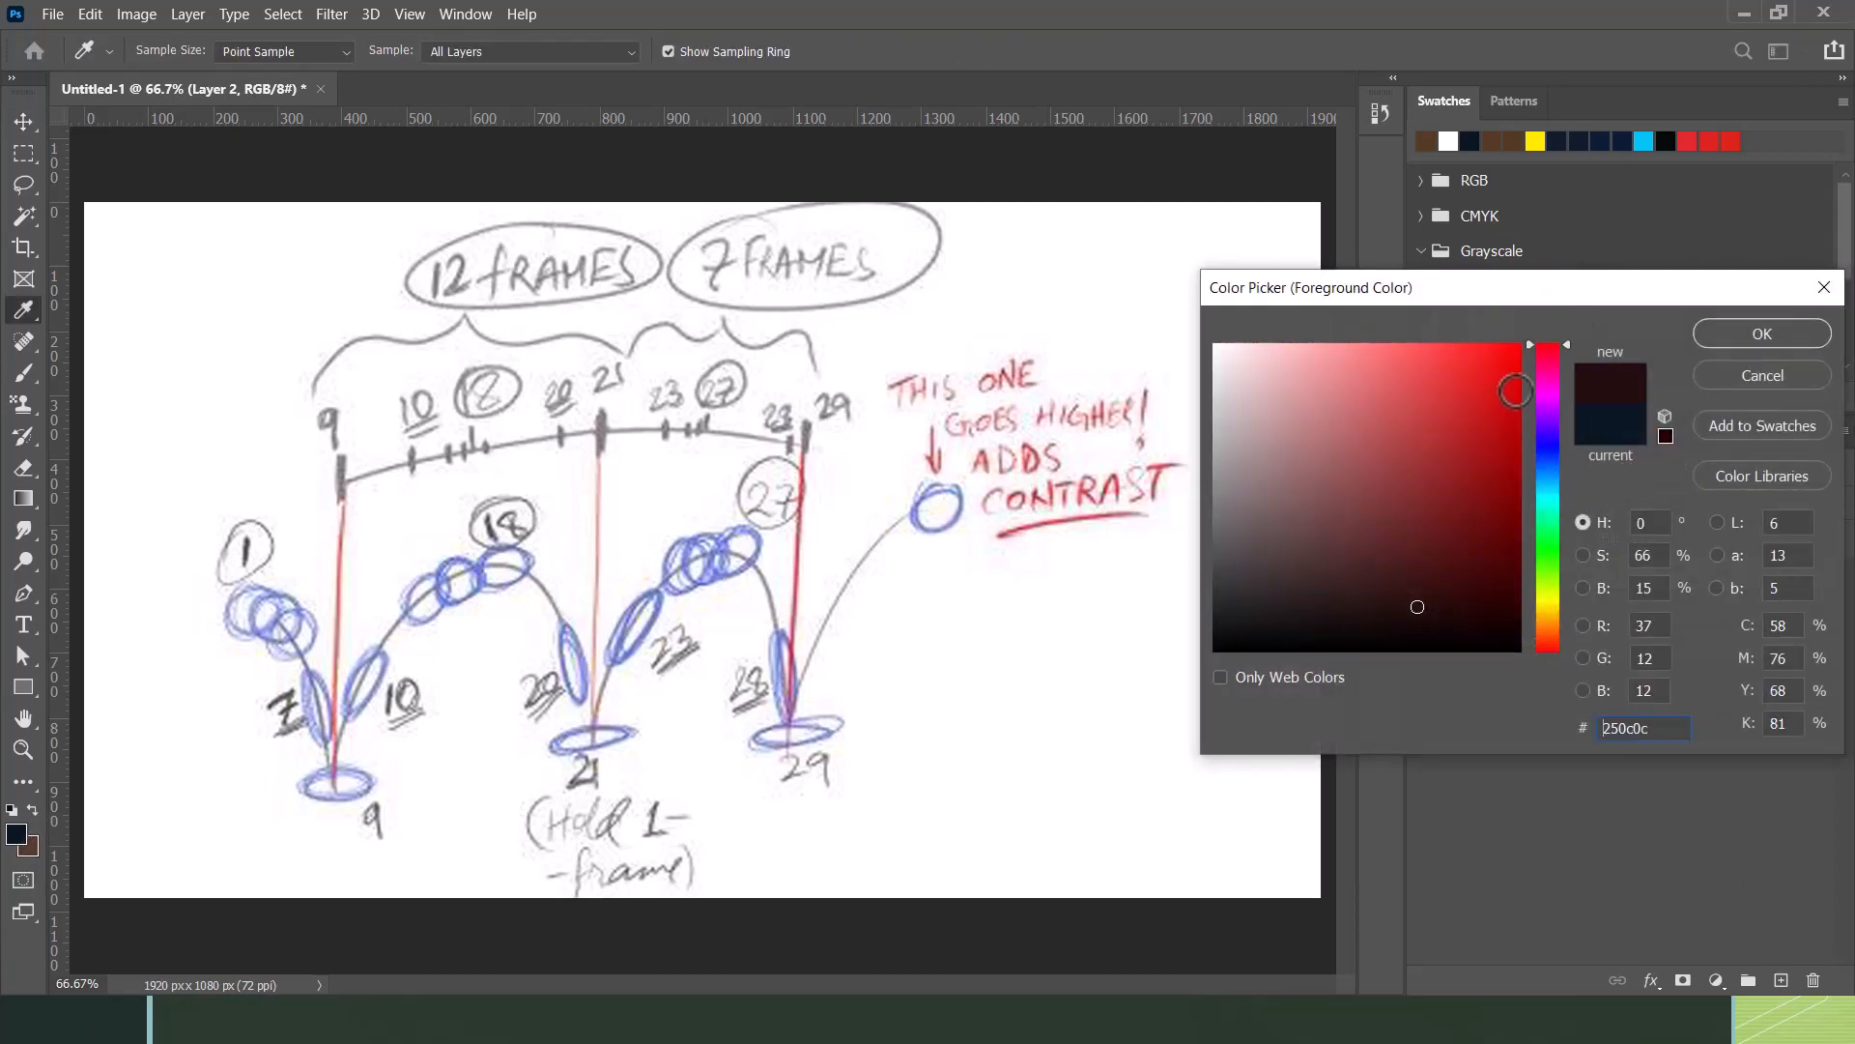
left_click(1517, 359)
left_click(1709, 334)
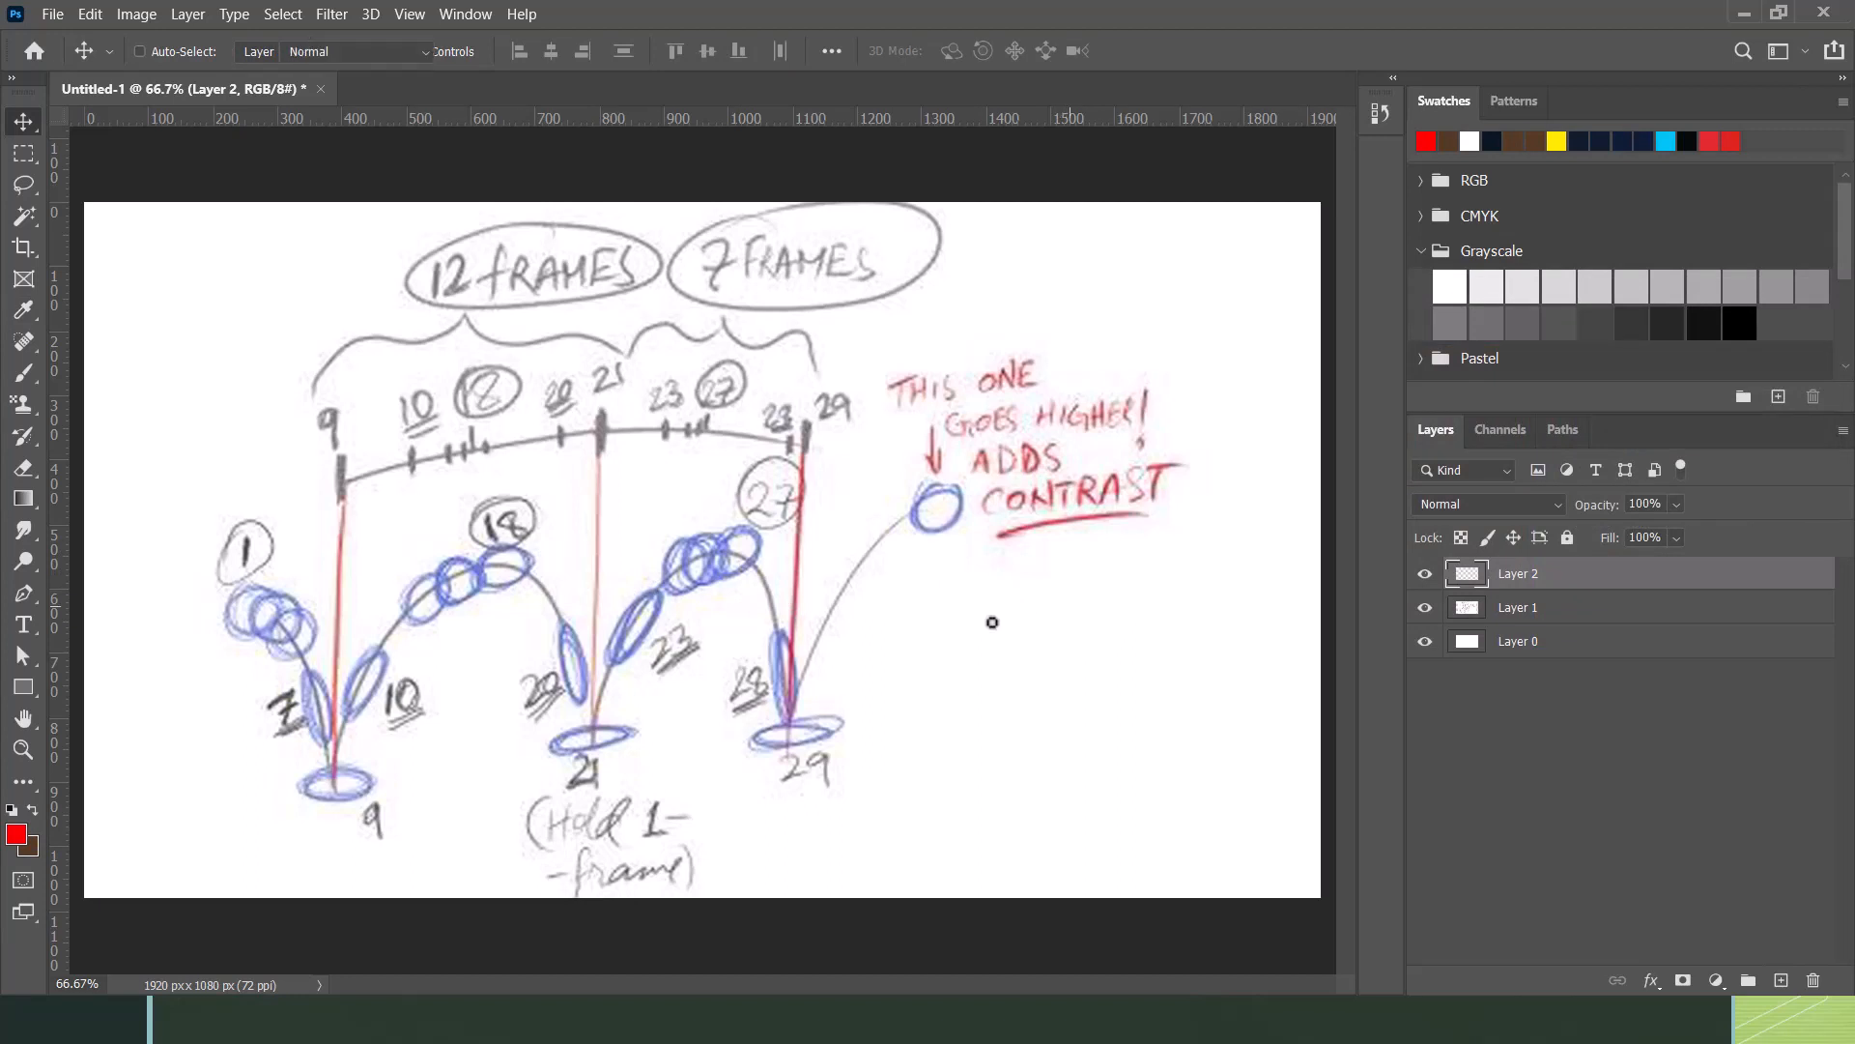
Step: Outline the ball in red with the Brush at frames 1, 7, 9, 10, 18, 21, 27 and 29 and at the final high position
key("b")
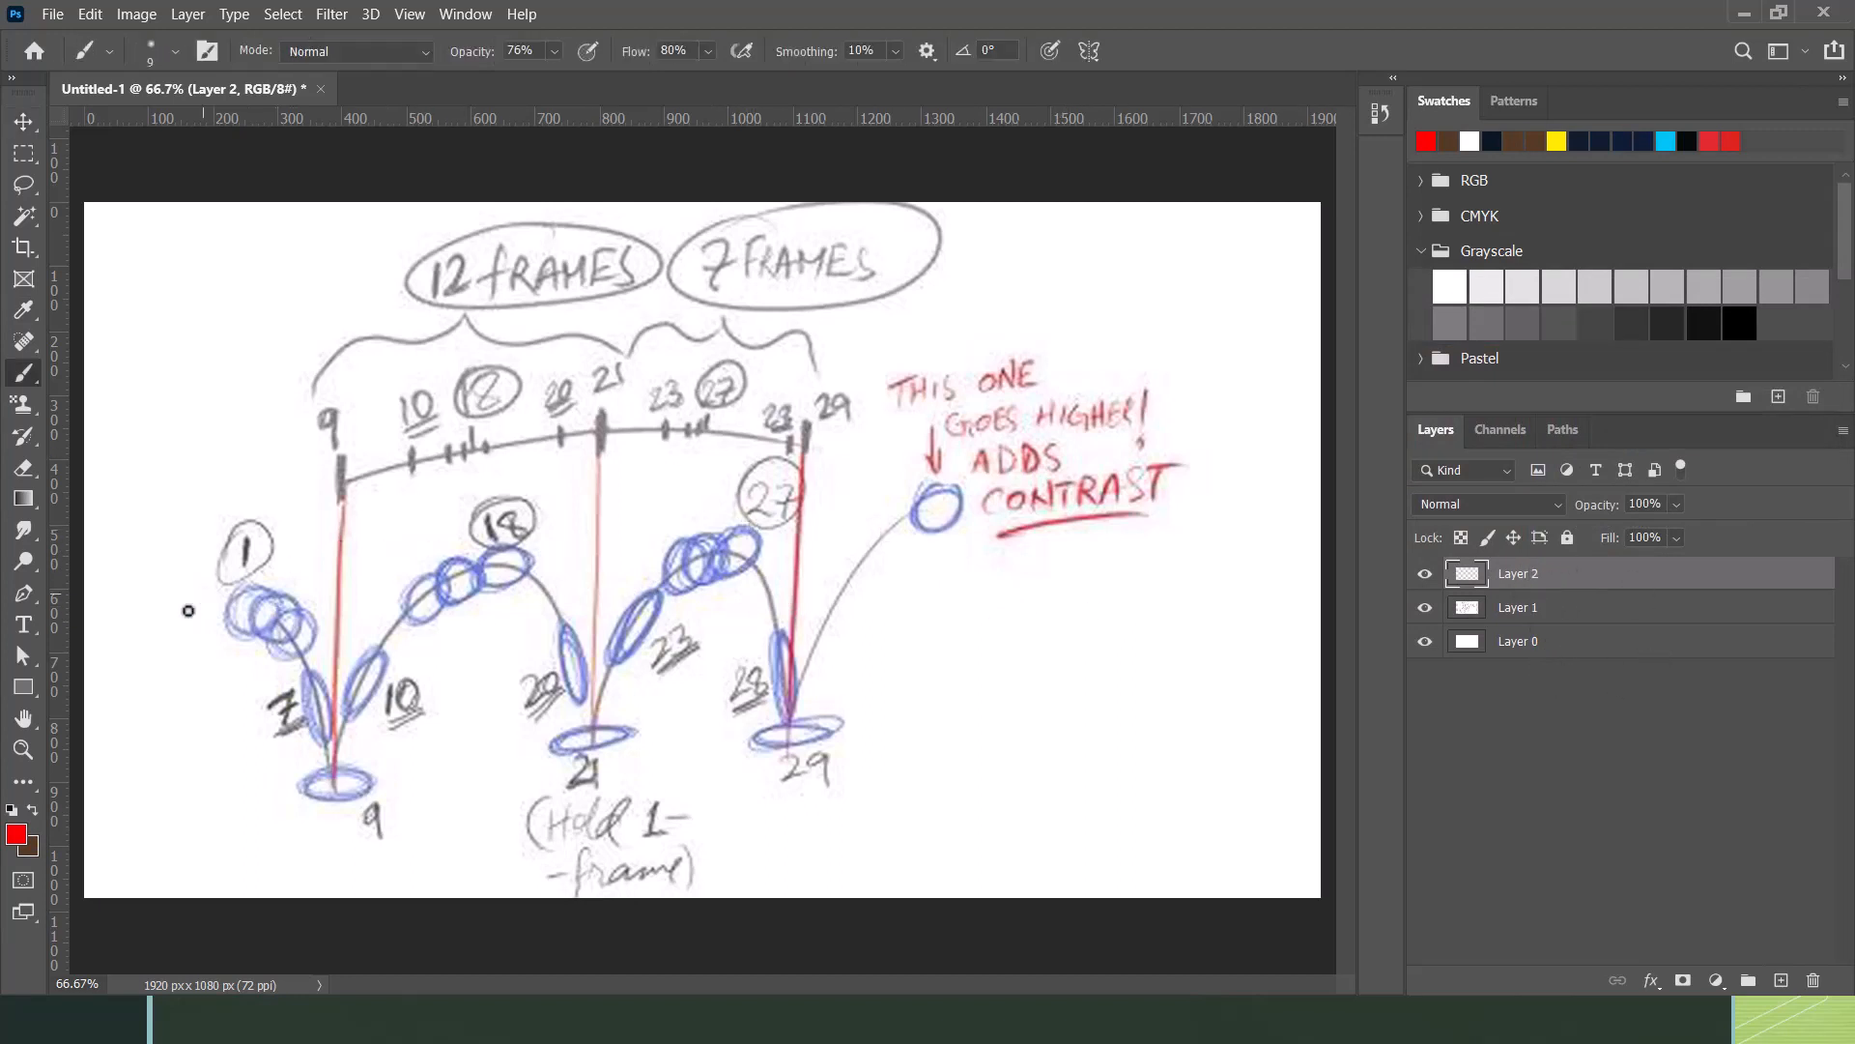
left_click_drag(248, 591, 231, 619)
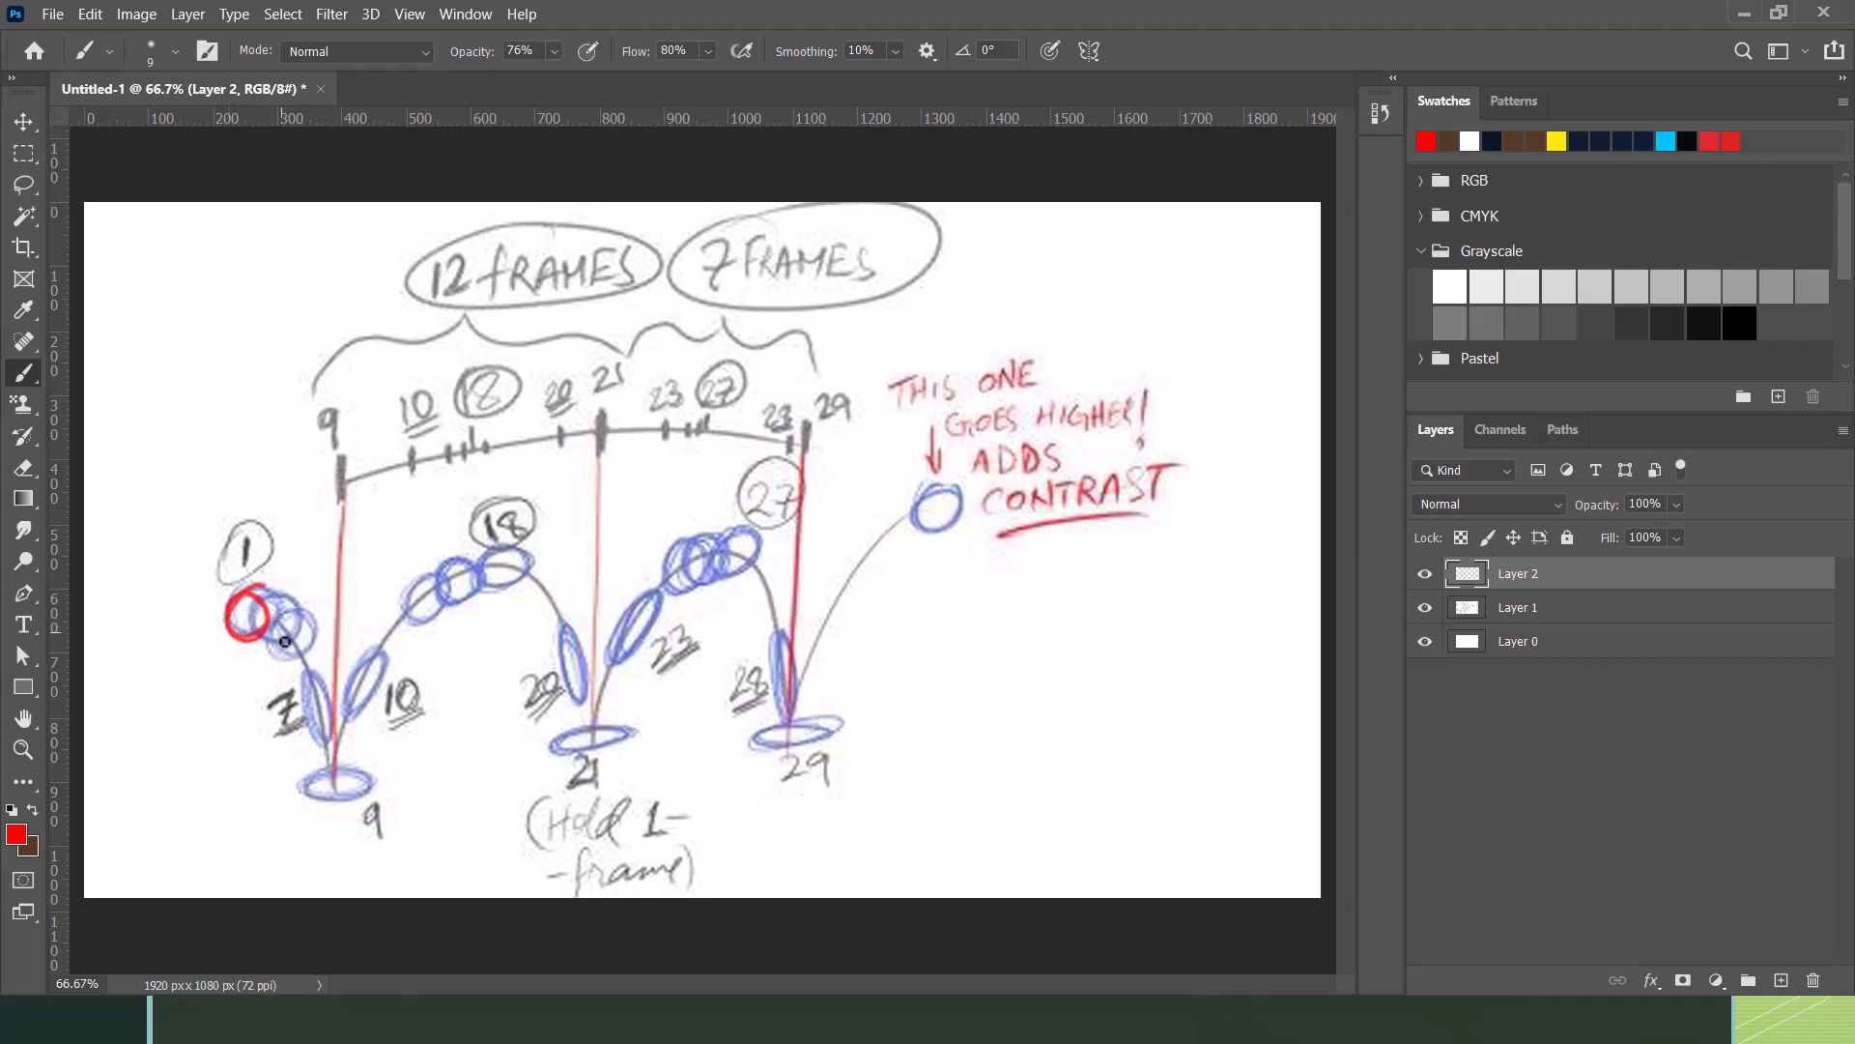
mouse_move(355, 769)
left_mouse_down()
mouse_move(323, 770)
mouse_move(371, 789)
mouse_move(323, 771)
mouse_move(378, 775)
left_mouse_up()
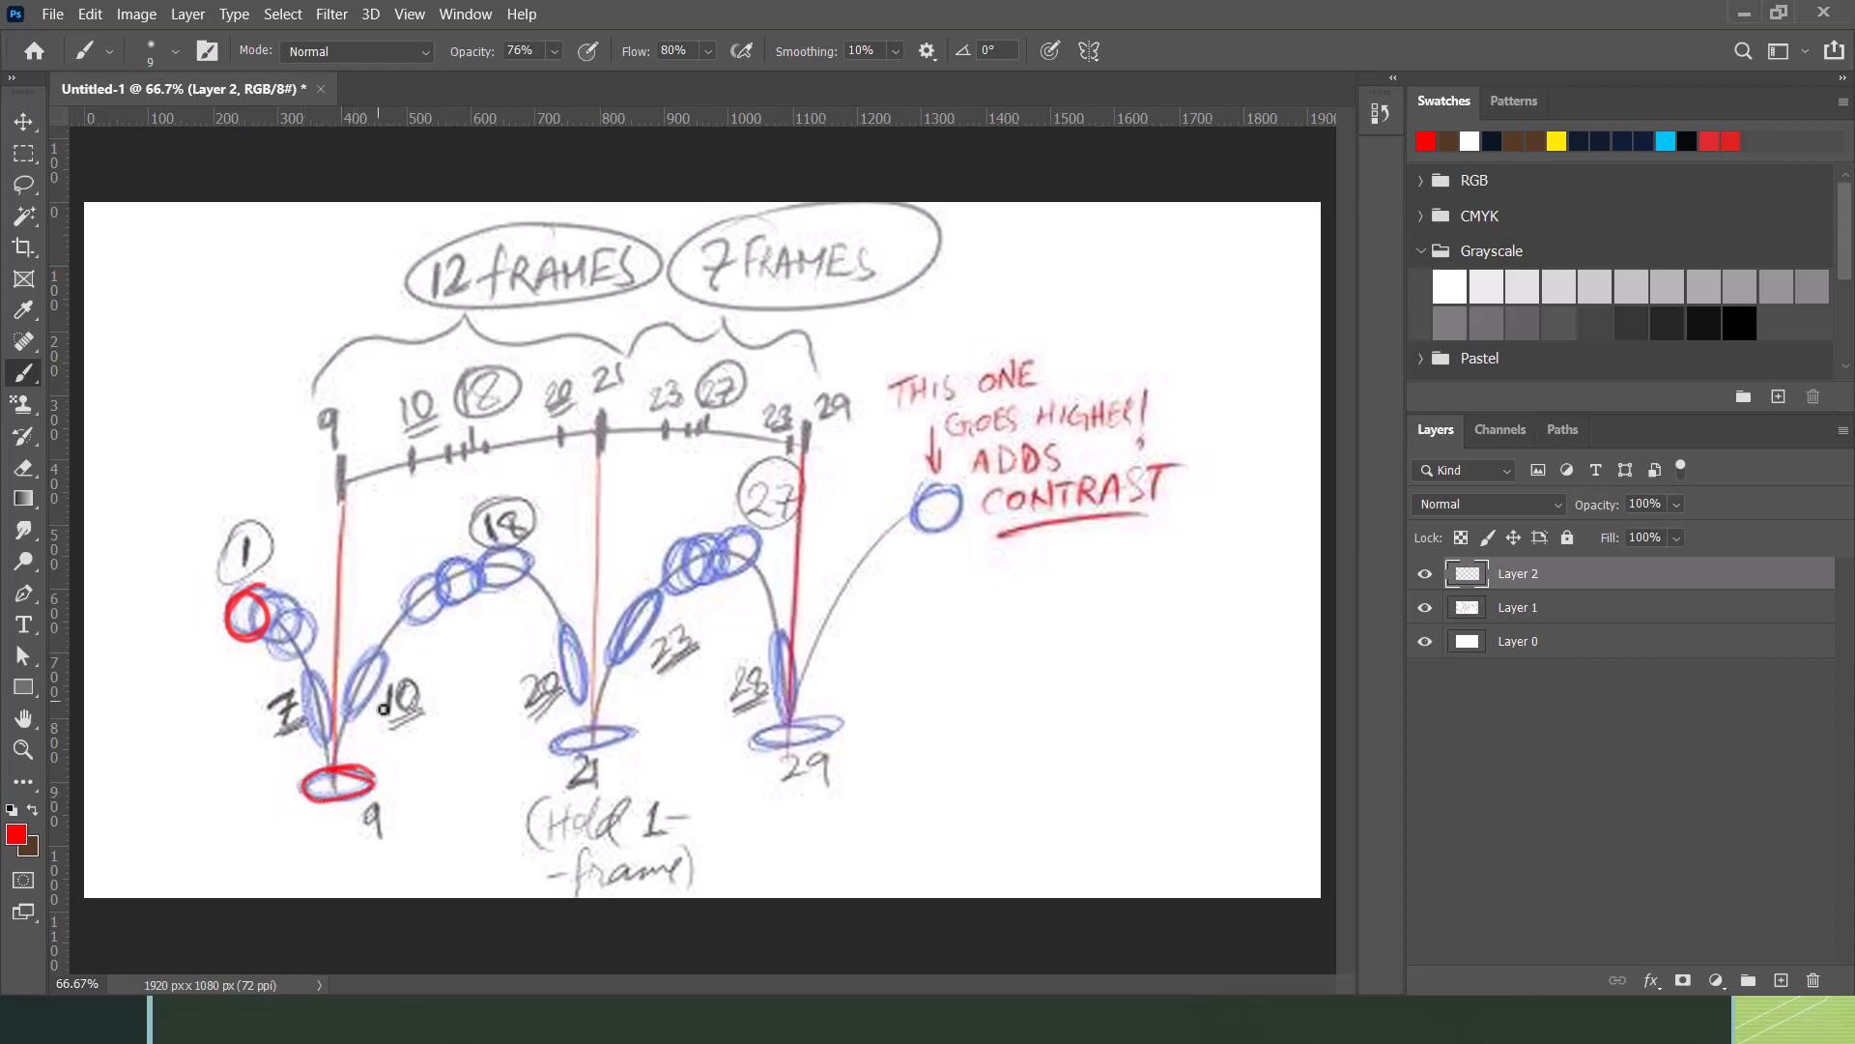
mouse_move(308, 678)
left_mouse_down()
mouse_move(320, 746)
mouse_move(311, 668)
mouse_move(333, 708)
left_mouse_up()
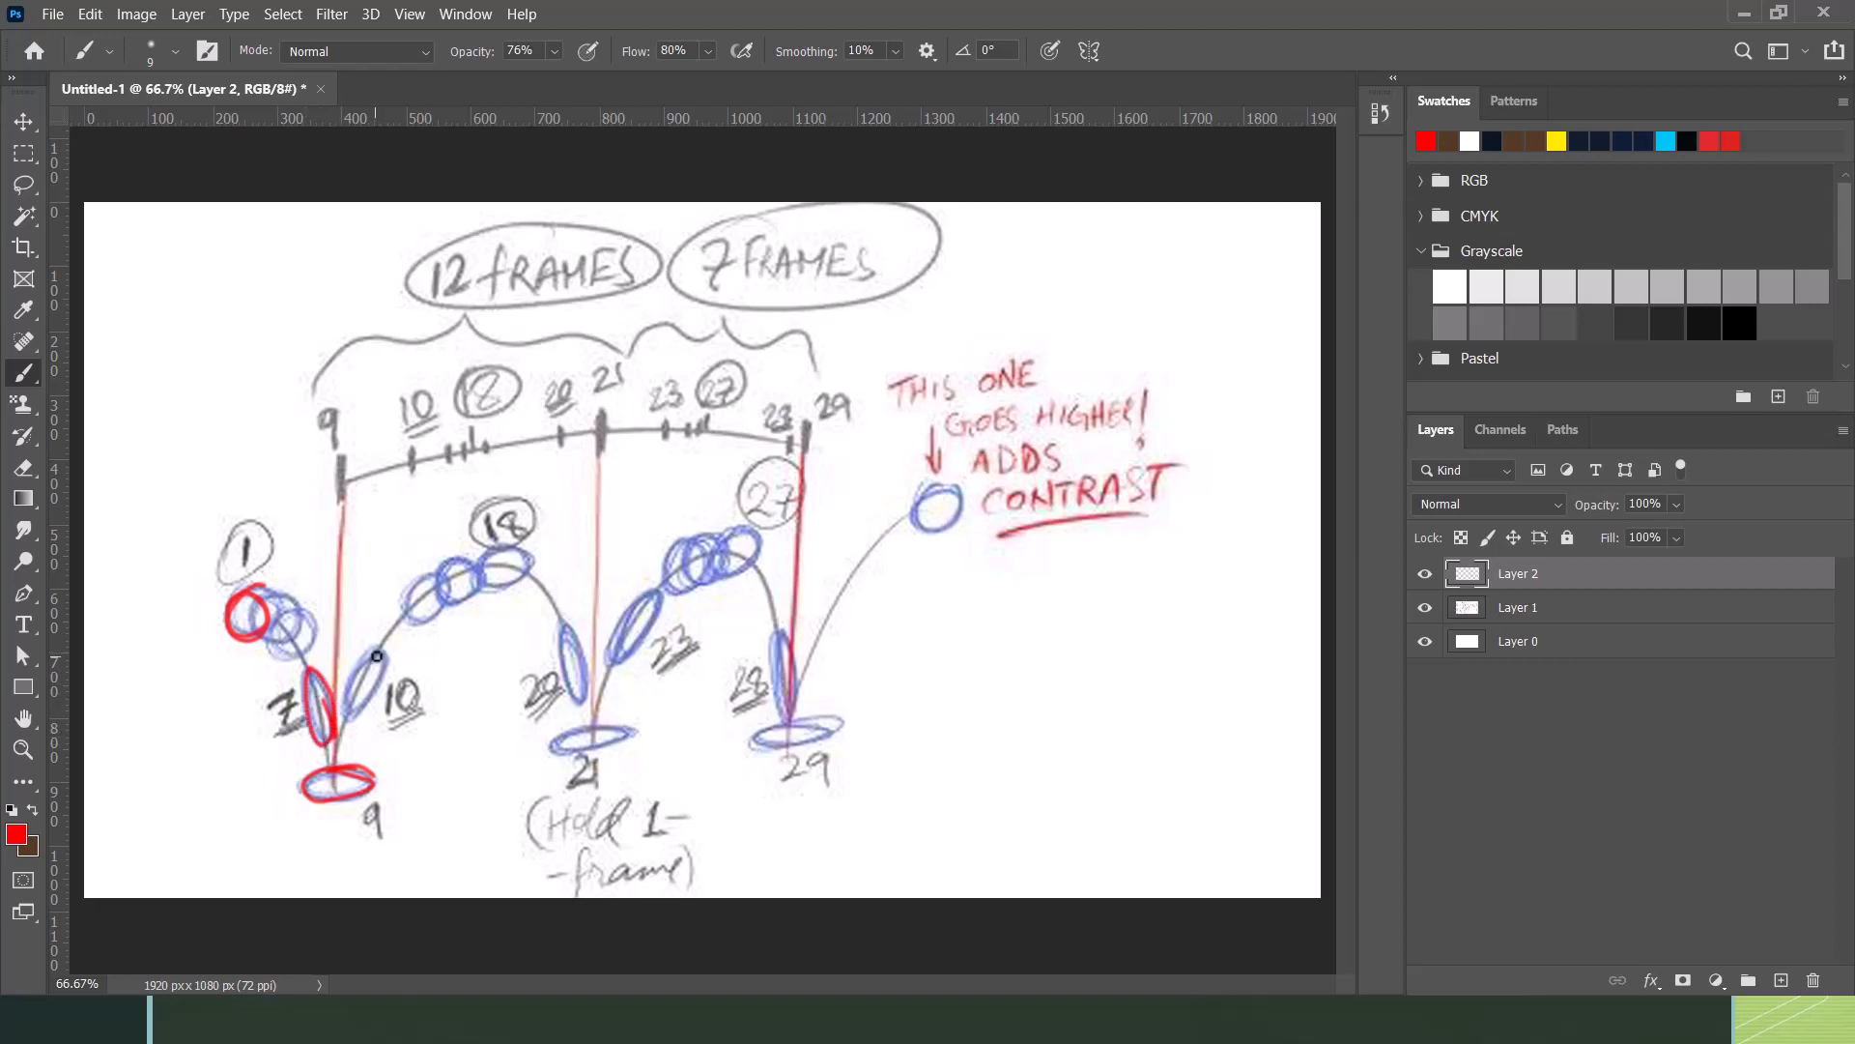
left_click_drag(359, 715, 385, 661)
mouse_move(527, 558)
left_mouse_down()
mouse_move(485, 551)
mouse_move(477, 583)
mouse_move(531, 569)
mouse_move(495, 552)
left_mouse_up()
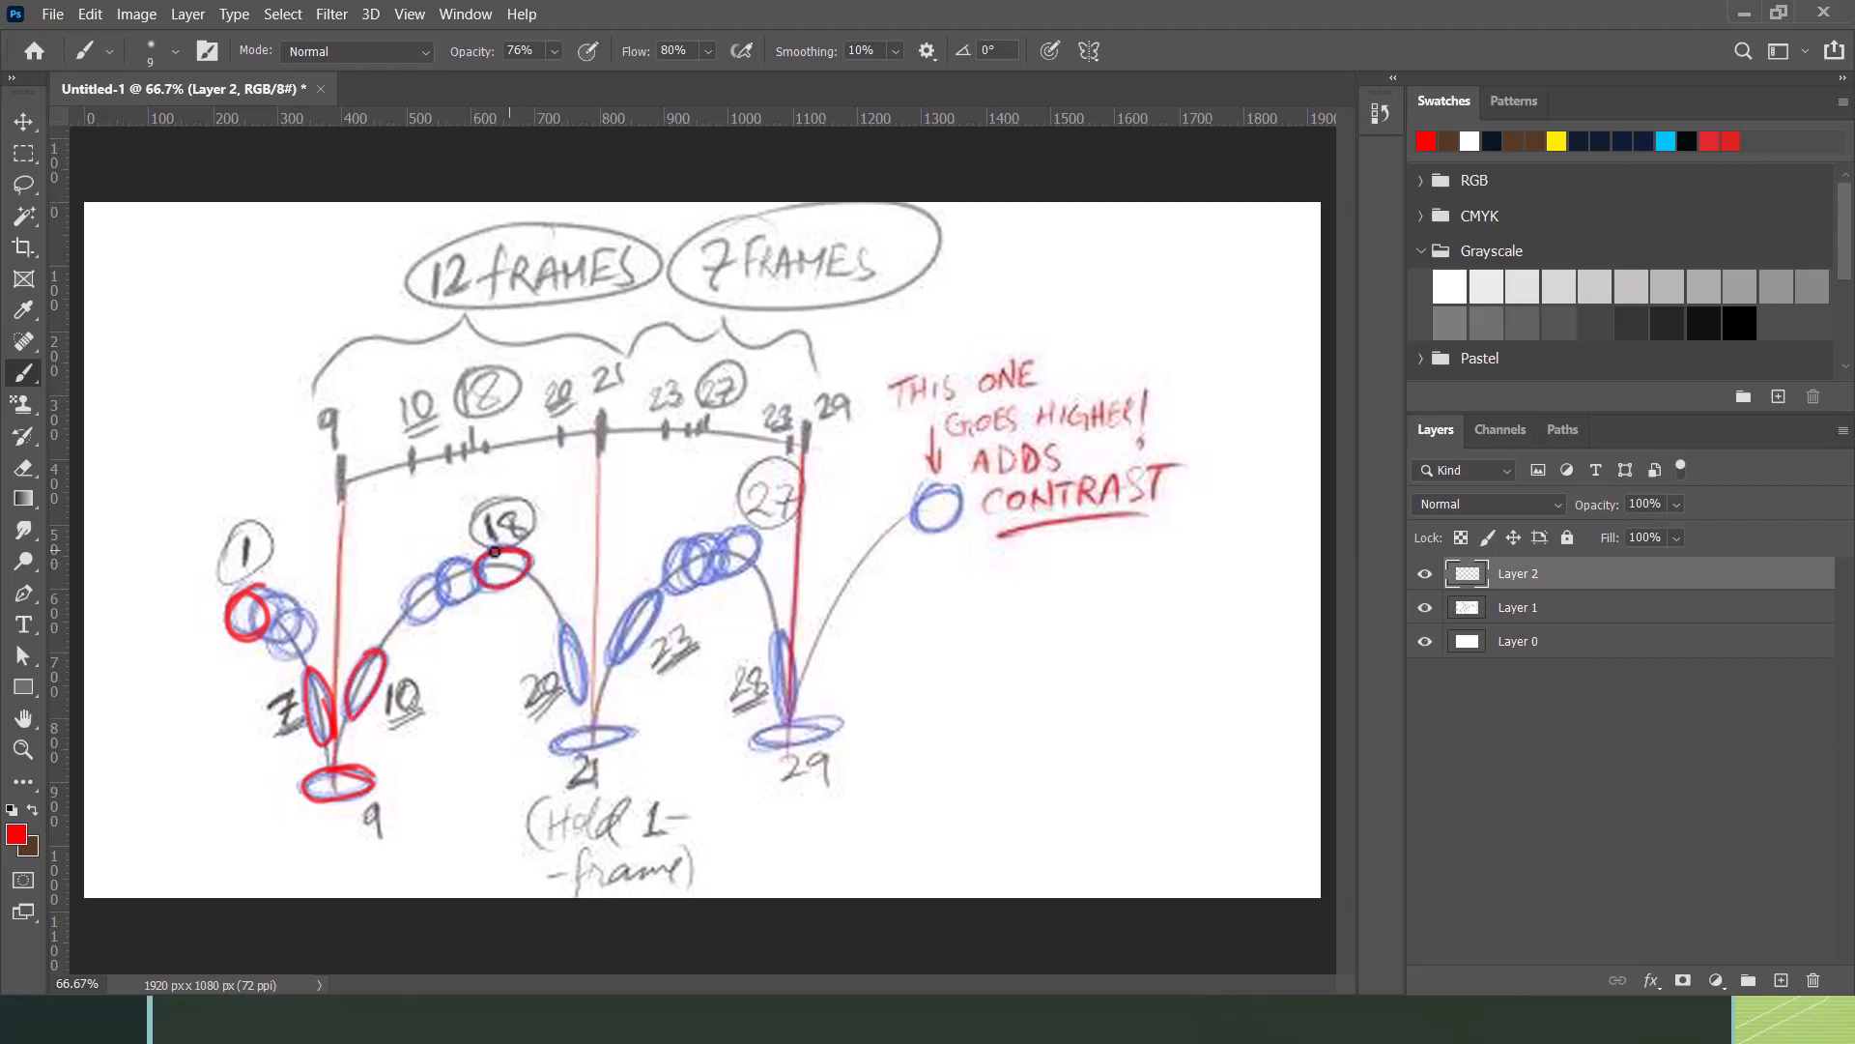
mouse_move(619, 731)
left_mouse_down()
mouse_move(564, 754)
mouse_move(636, 731)
left_mouse_up()
mouse_move(833, 726)
left_mouse_down()
mouse_move(759, 734)
mouse_move(827, 735)
left_mouse_up()
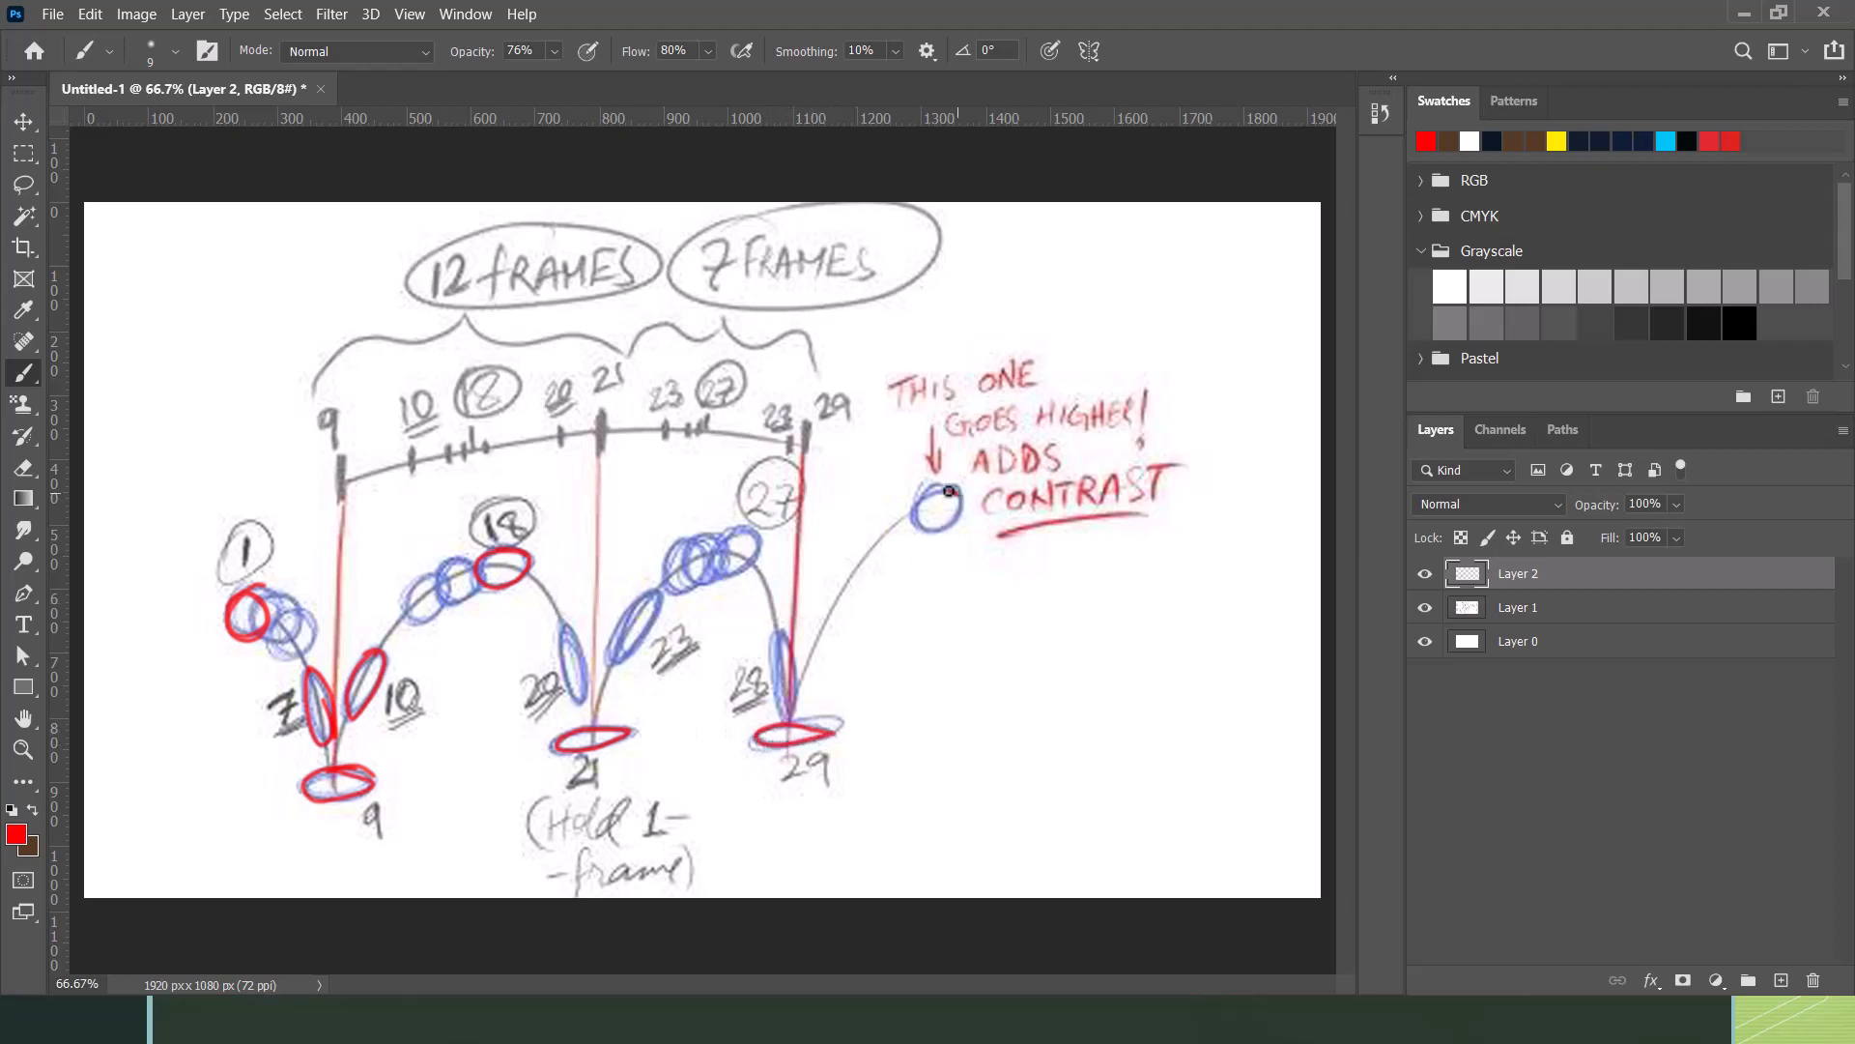
mouse_move(949, 491)
left_mouse_down()
mouse_move(912, 514)
mouse_move(942, 534)
mouse_move(964, 497)
mouse_move(933, 486)
left_mouse_up()
mouse_move(754, 537)
left_mouse_down()
mouse_move(720, 531)
mouse_move(717, 574)
mouse_move(761, 553)
mouse_move(744, 528)
left_mouse_up()
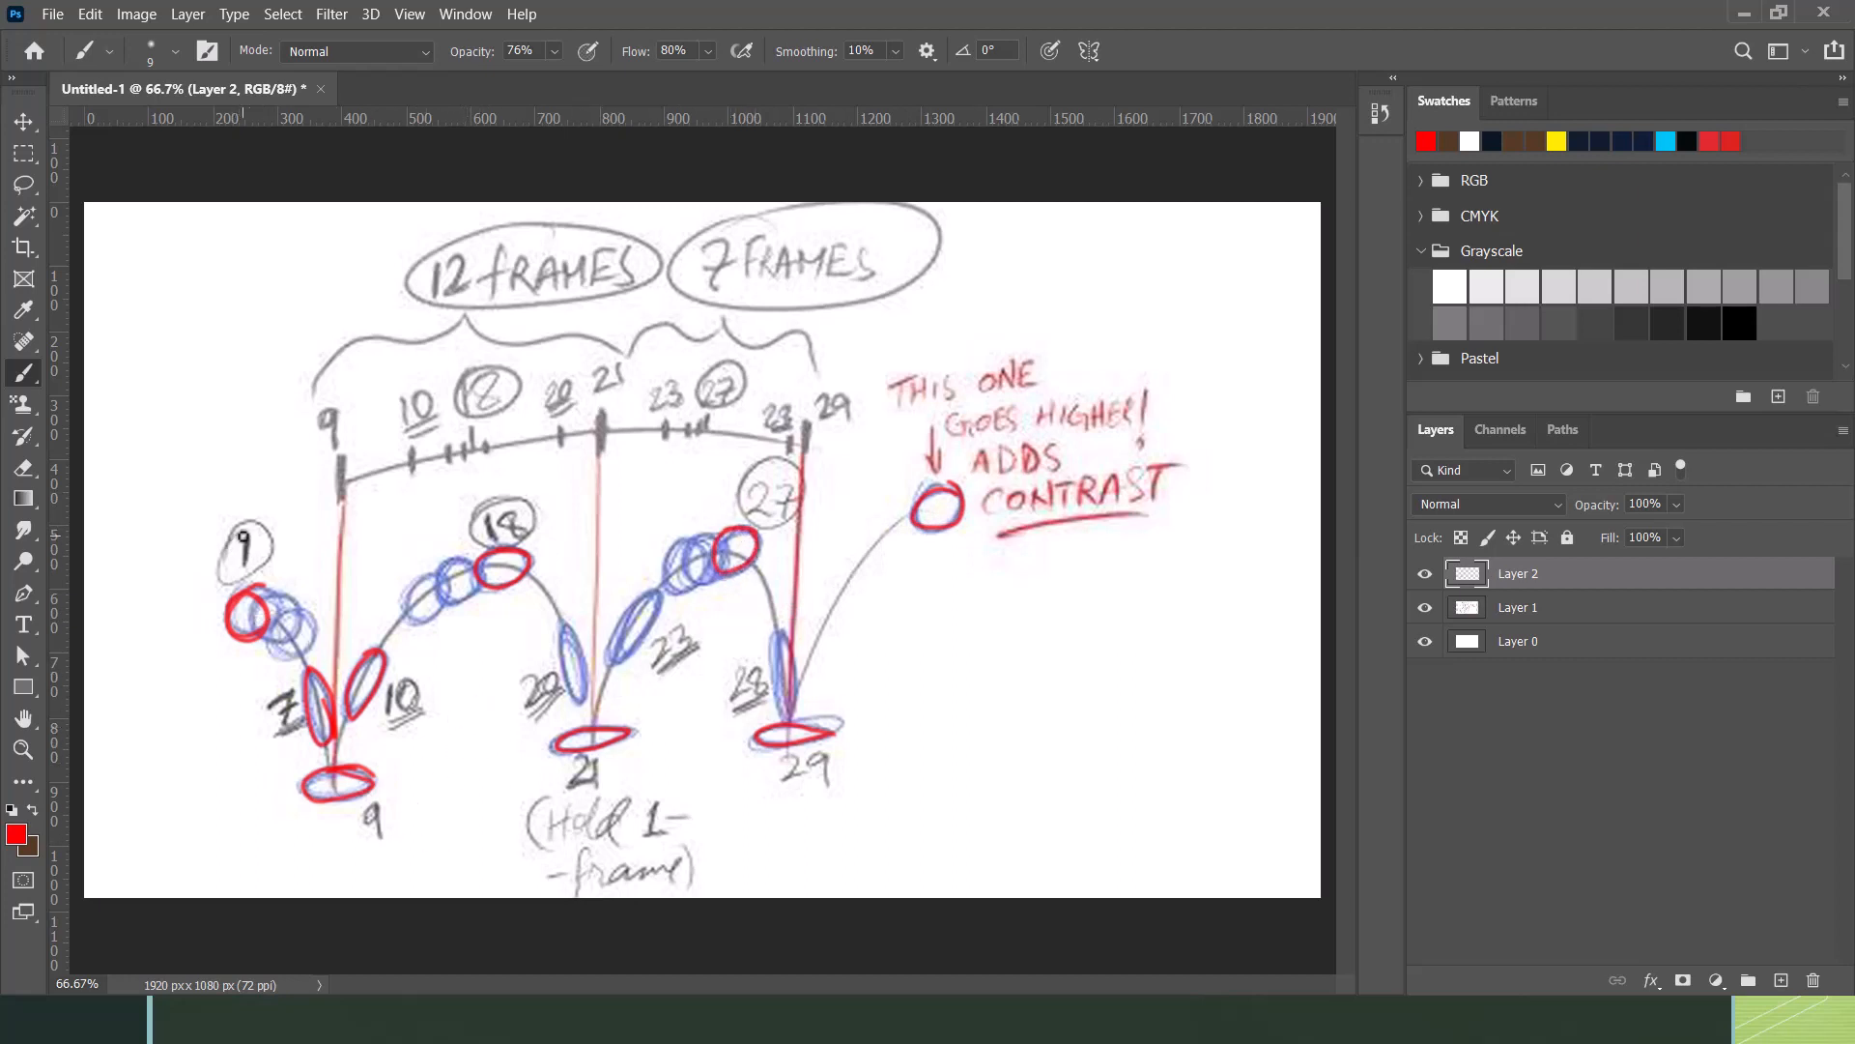
Step: Trace the frame numbers 1, 7, 10, 18, 20, 23, 27 and 28 beside the bouncing balls in red
left_click_drag(248, 532, 245, 559)
mouse_move(265, 696)
left_mouse_down()
mouse_move(282, 727)
mouse_move(295, 709)
mouse_move(389, 720)
mouse_move(406, 688)
left_mouse_up()
mouse_move(491, 513)
left_mouse_down()
mouse_move(494, 539)
mouse_move(512, 527)
left_mouse_up()
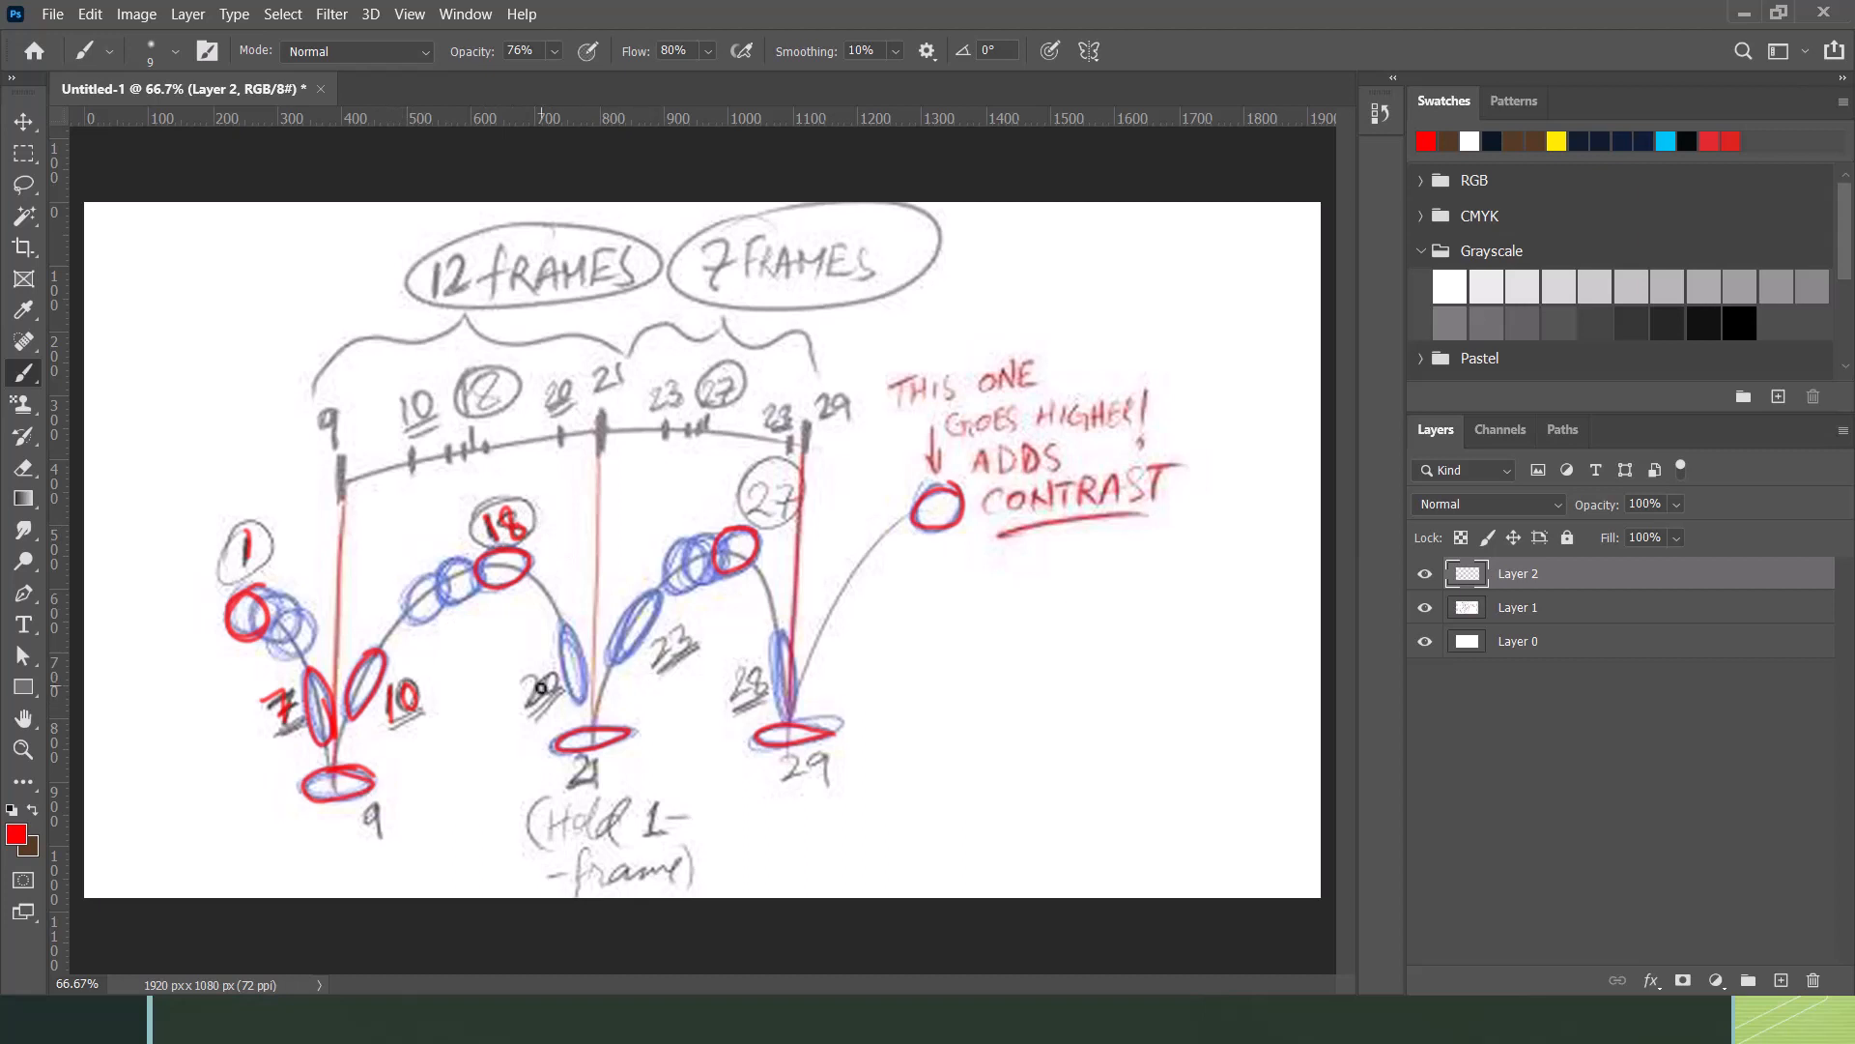
mouse_move(530, 680)
left_mouse_down()
mouse_move(539, 713)
mouse_move(552, 678)
left_mouse_up()
left_click_drag(658, 641, 680, 665)
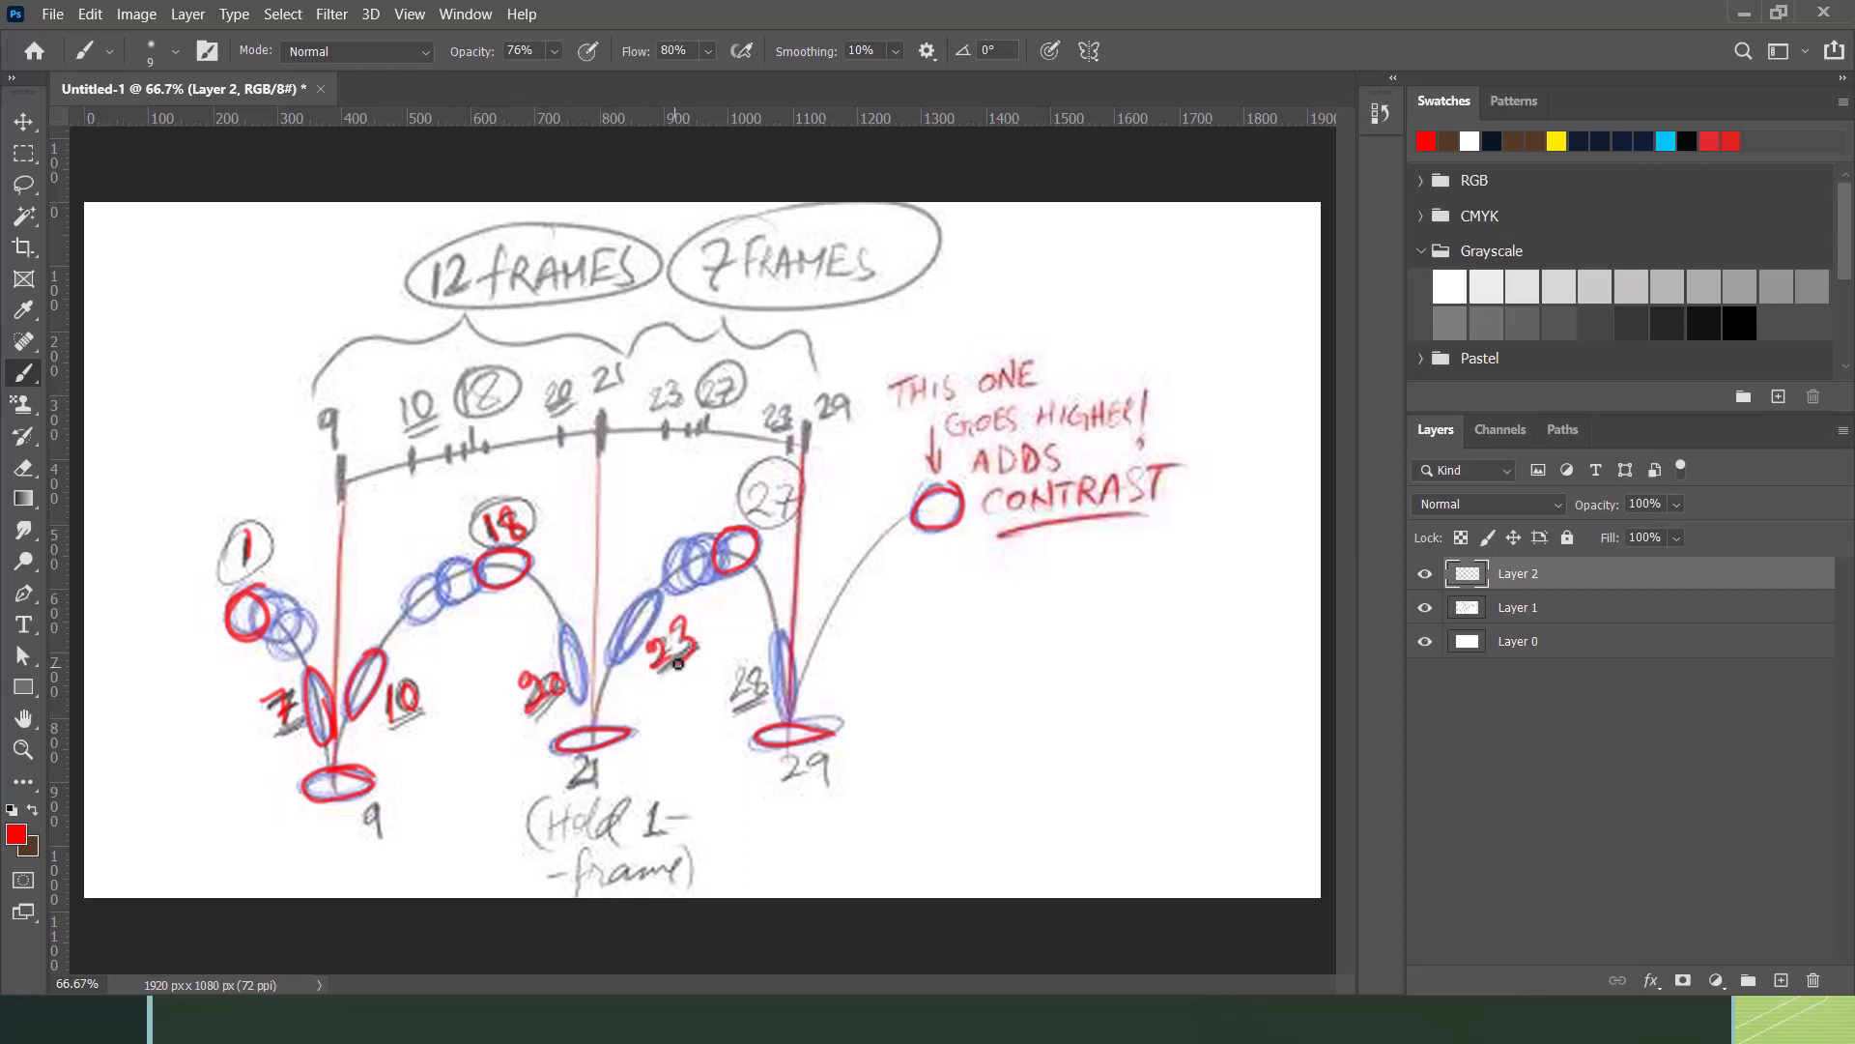
left_click_drag(759, 486, 785, 522)
mouse_move(736, 679)
left_mouse_down()
mouse_move(752, 702)
mouse_move(762, 689)
left_mouse_up()
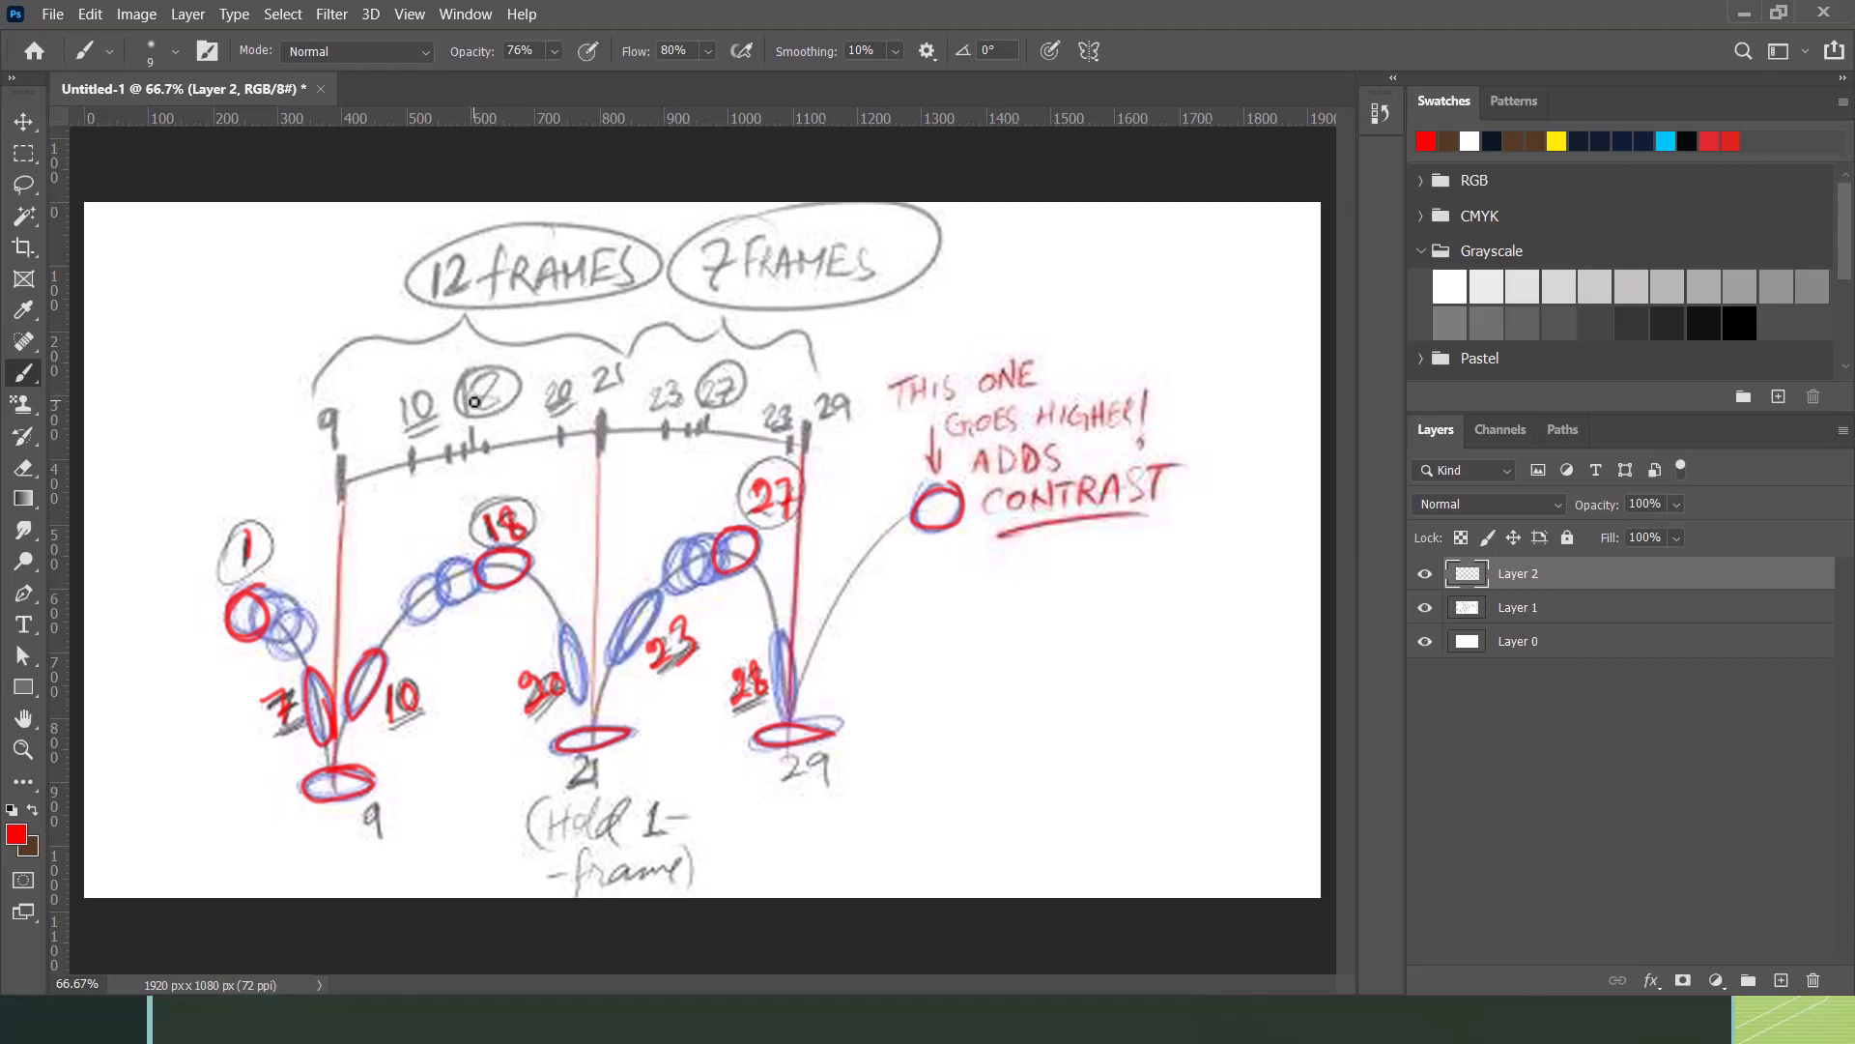
Step: Trace the timeline numbers 9, 18, 27 and 29 in red and check the tracing by toggling Layer 1's visibility
mouse_move(466, 409)
left_mouse_down()
mouse_move(495, 381)
mouse_move(478, 407)
left_mouse_up()
mouse_move(703, 409)
left_mouse_down()
mouse_move(746, 381)
mouse_move(823, 412)
left_mouse_up()
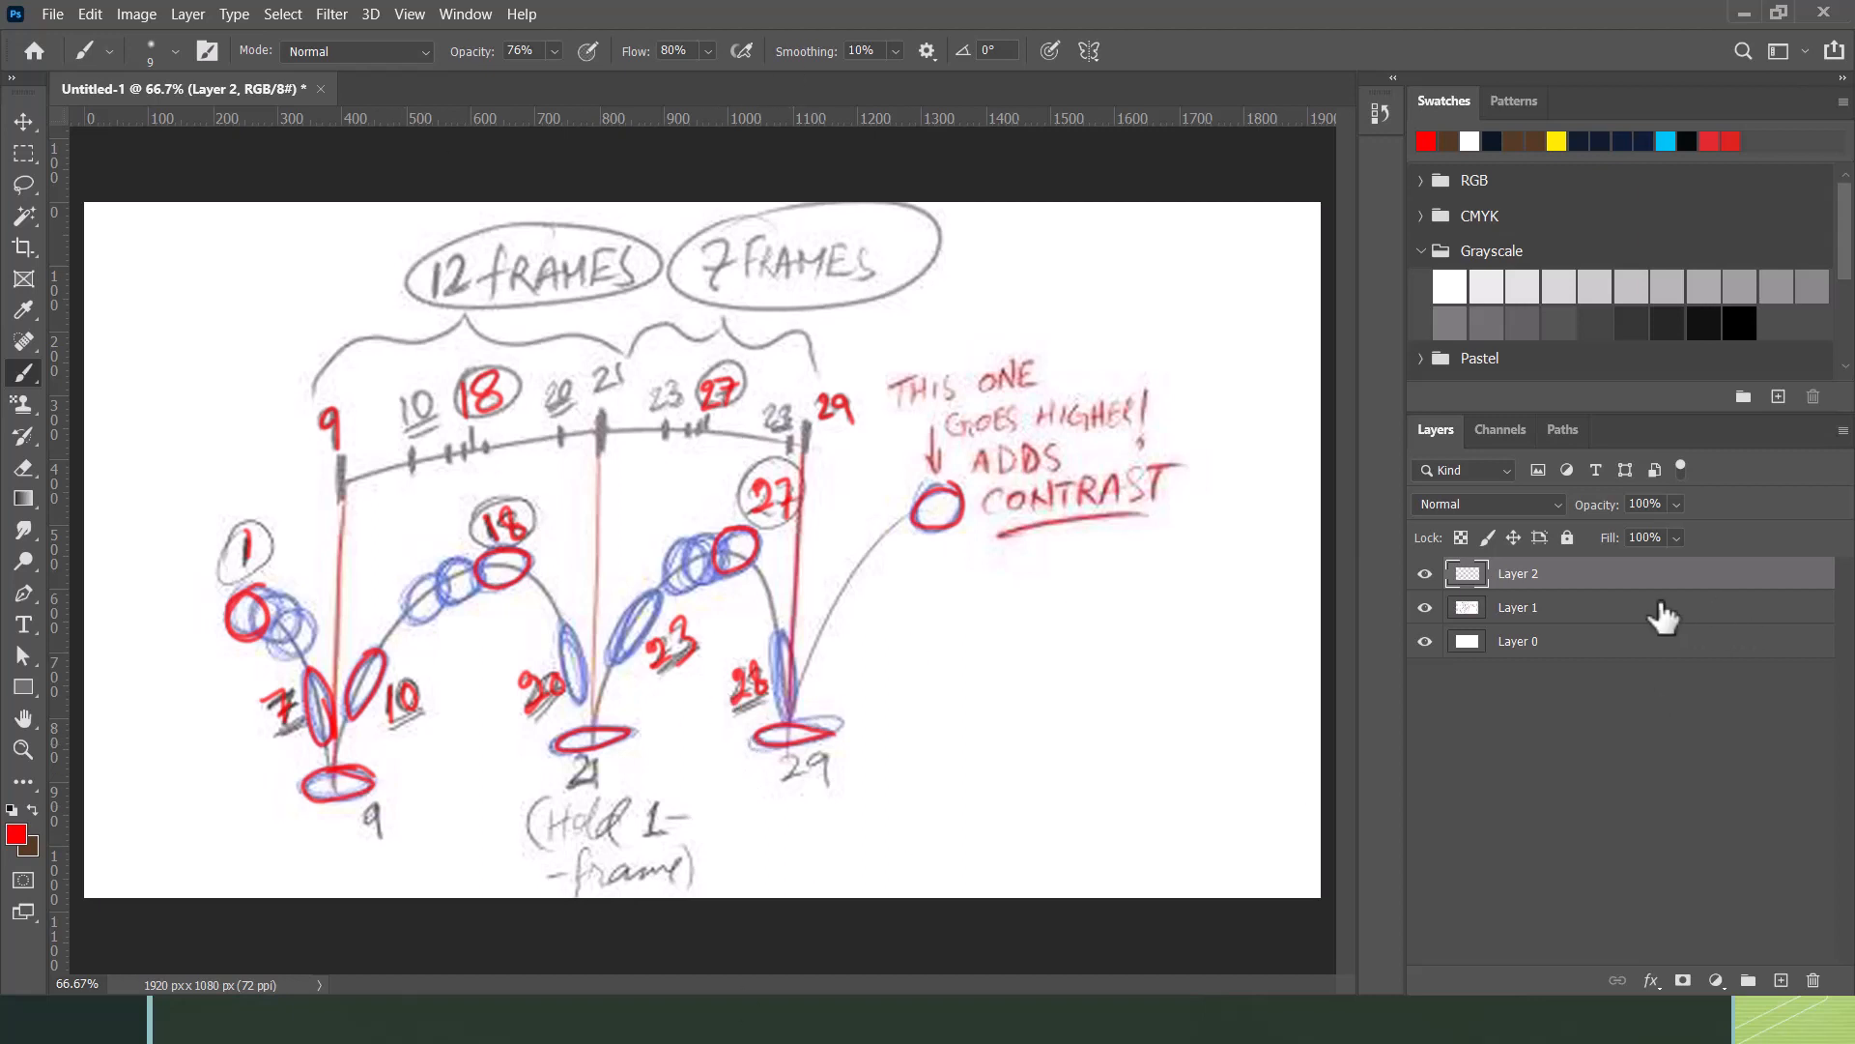
left_click(1425, 607)
left_click(1426, 607)
Step: Swap the foreground and background colours and set the foreground to bright green 42ff00
left_click(32, 808)
left_click(16, 833)
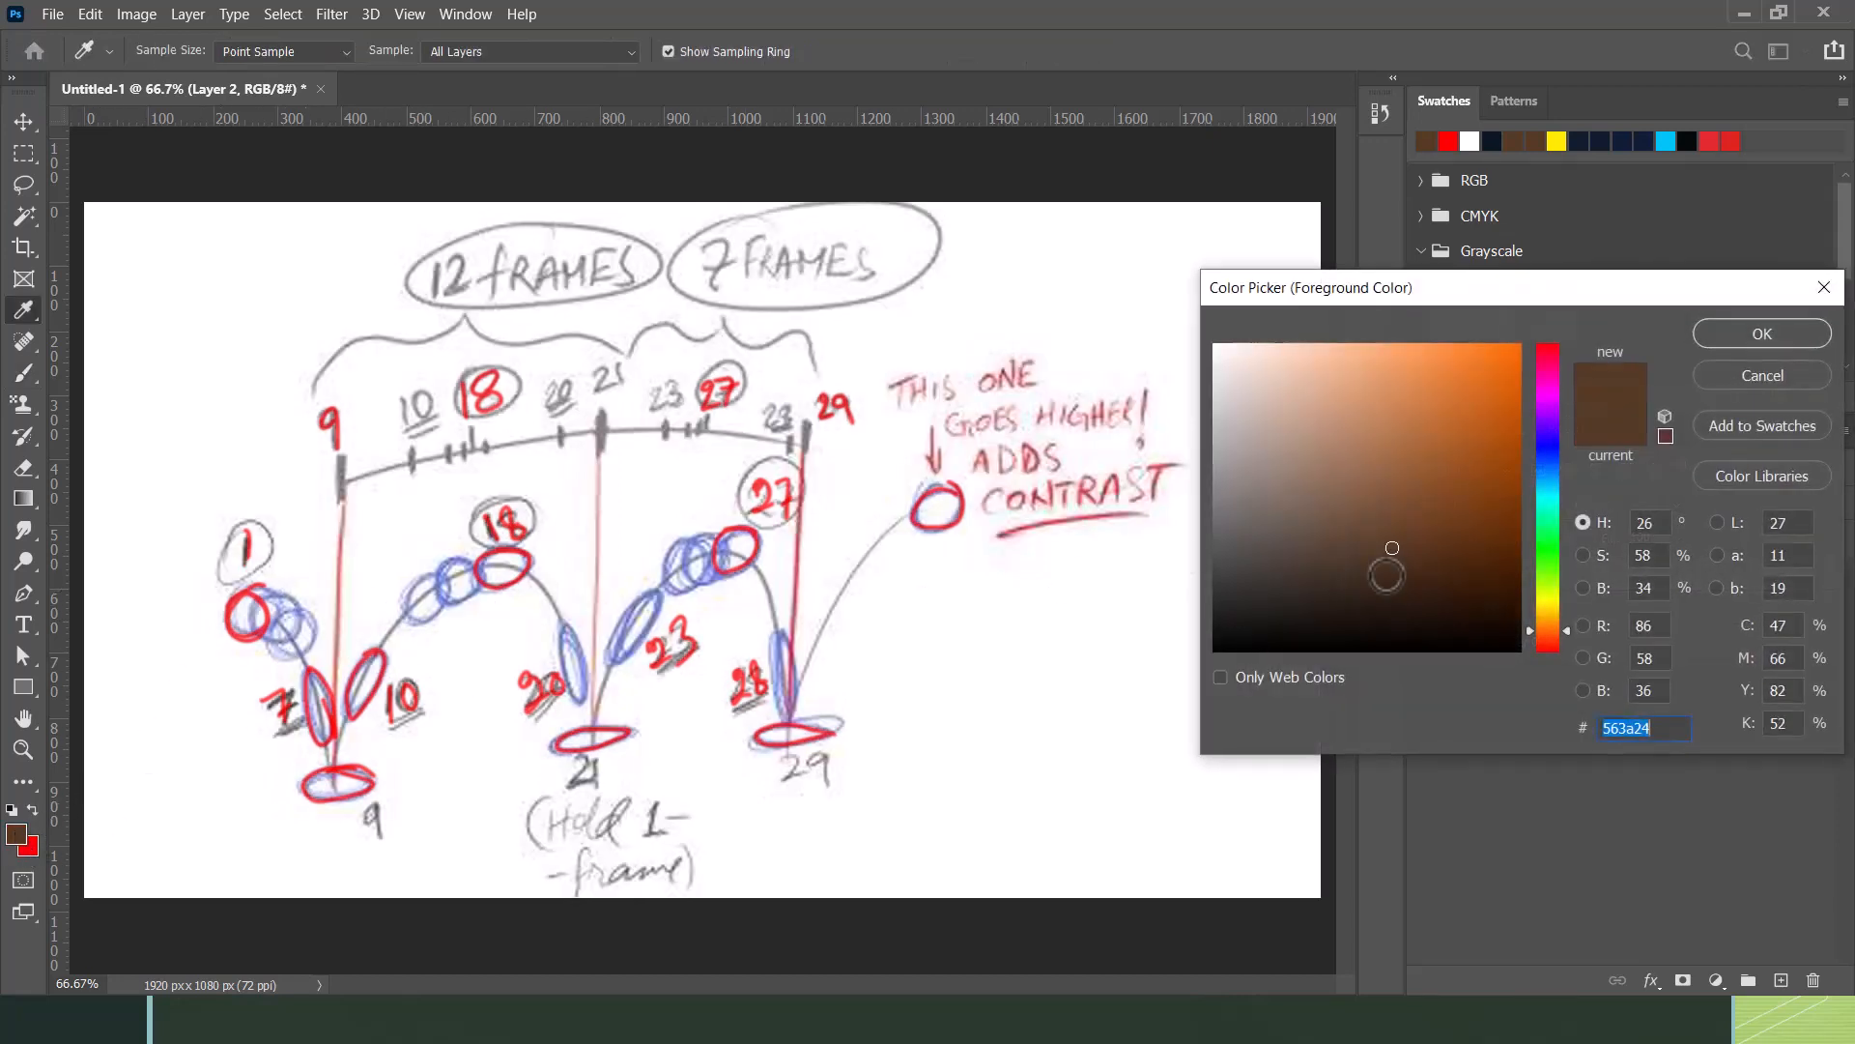
left_click_drag(1537, 583, 1536, 562)
mouse_move(1503, 406)
left_mouse_down()
mouse_move(1482, 385)
mouse_move(1640, 352)
left_mouse_up()
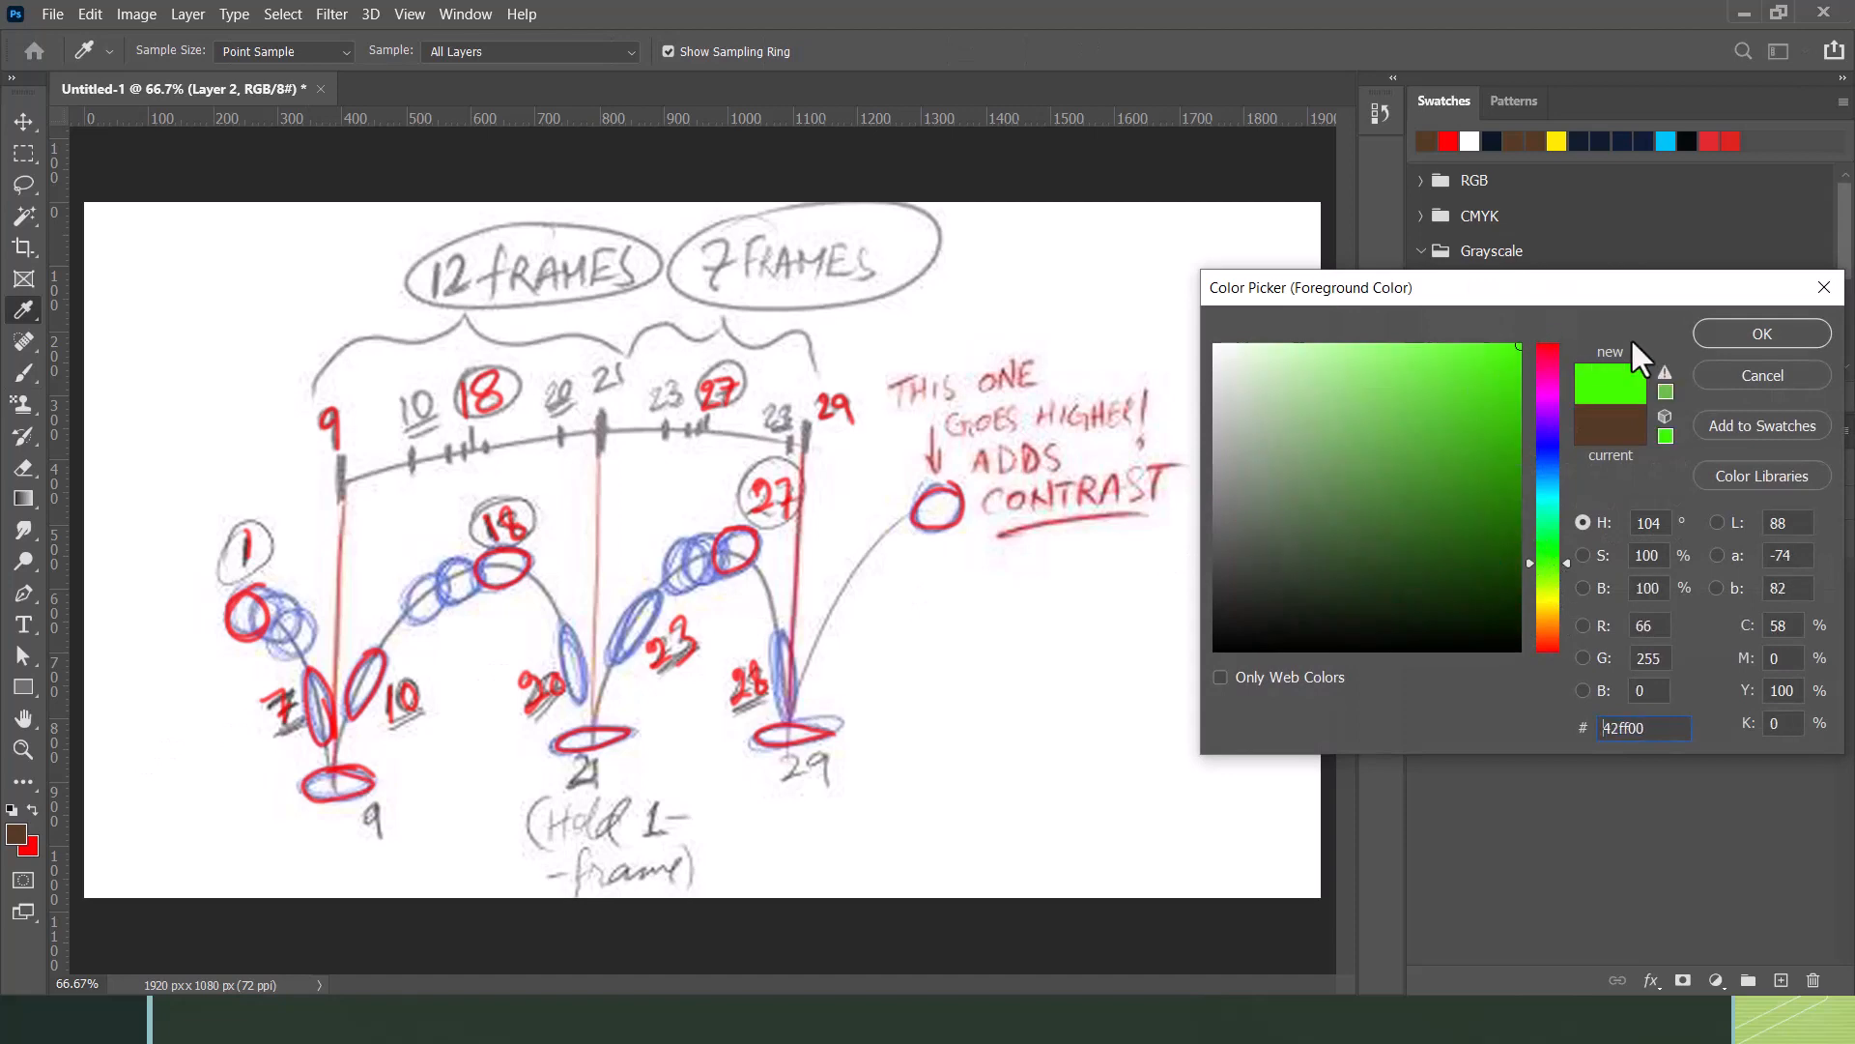
left_click(1742, 339)
Step: Add a new layer and brush the green motion arcs through all bounces up to the final high ball
key("b")
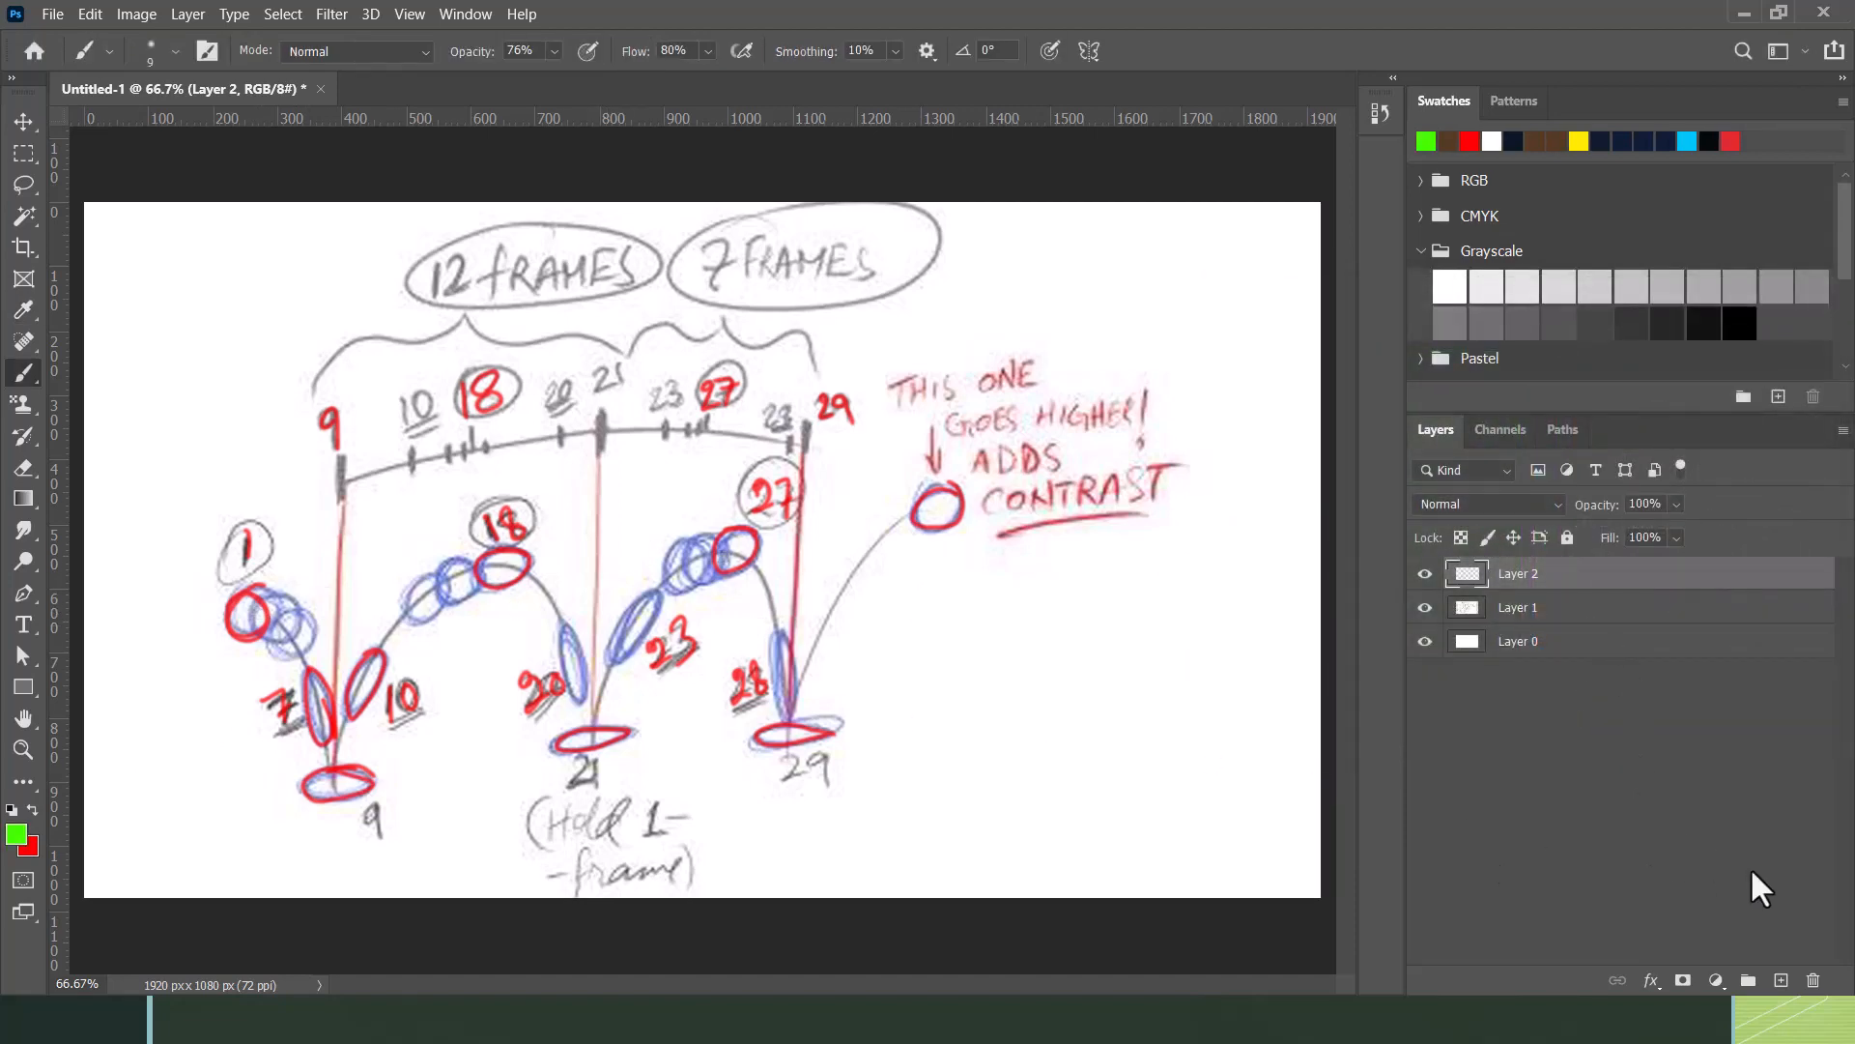
left_click(1781, 980)
mouse_move(260, 606)
left_mouse_down()
mouse_move(301, 661)
mouse_move(333, 792)
mouse_move(358, 688)
mouse_move(451, 581)
mouse_move(493, 571)
mouse_move(560, 626)
mouse_move(592, 744)
mouse_move(621, 655)
left_mouse_up()
mouse_move(596, 742)
left_mouse_down()
mouse_move(629, 638)
mouse_move(692, 567)
mouse_move(746, 561)
mouse_move(790, 740)
mouse_move(842, 609)
mouse_move(921, 517)
left_mouse_up()
Step: Hide Layer 1 to view the traced key poses and arcs on their own, and show it again
key("alt+Tab")
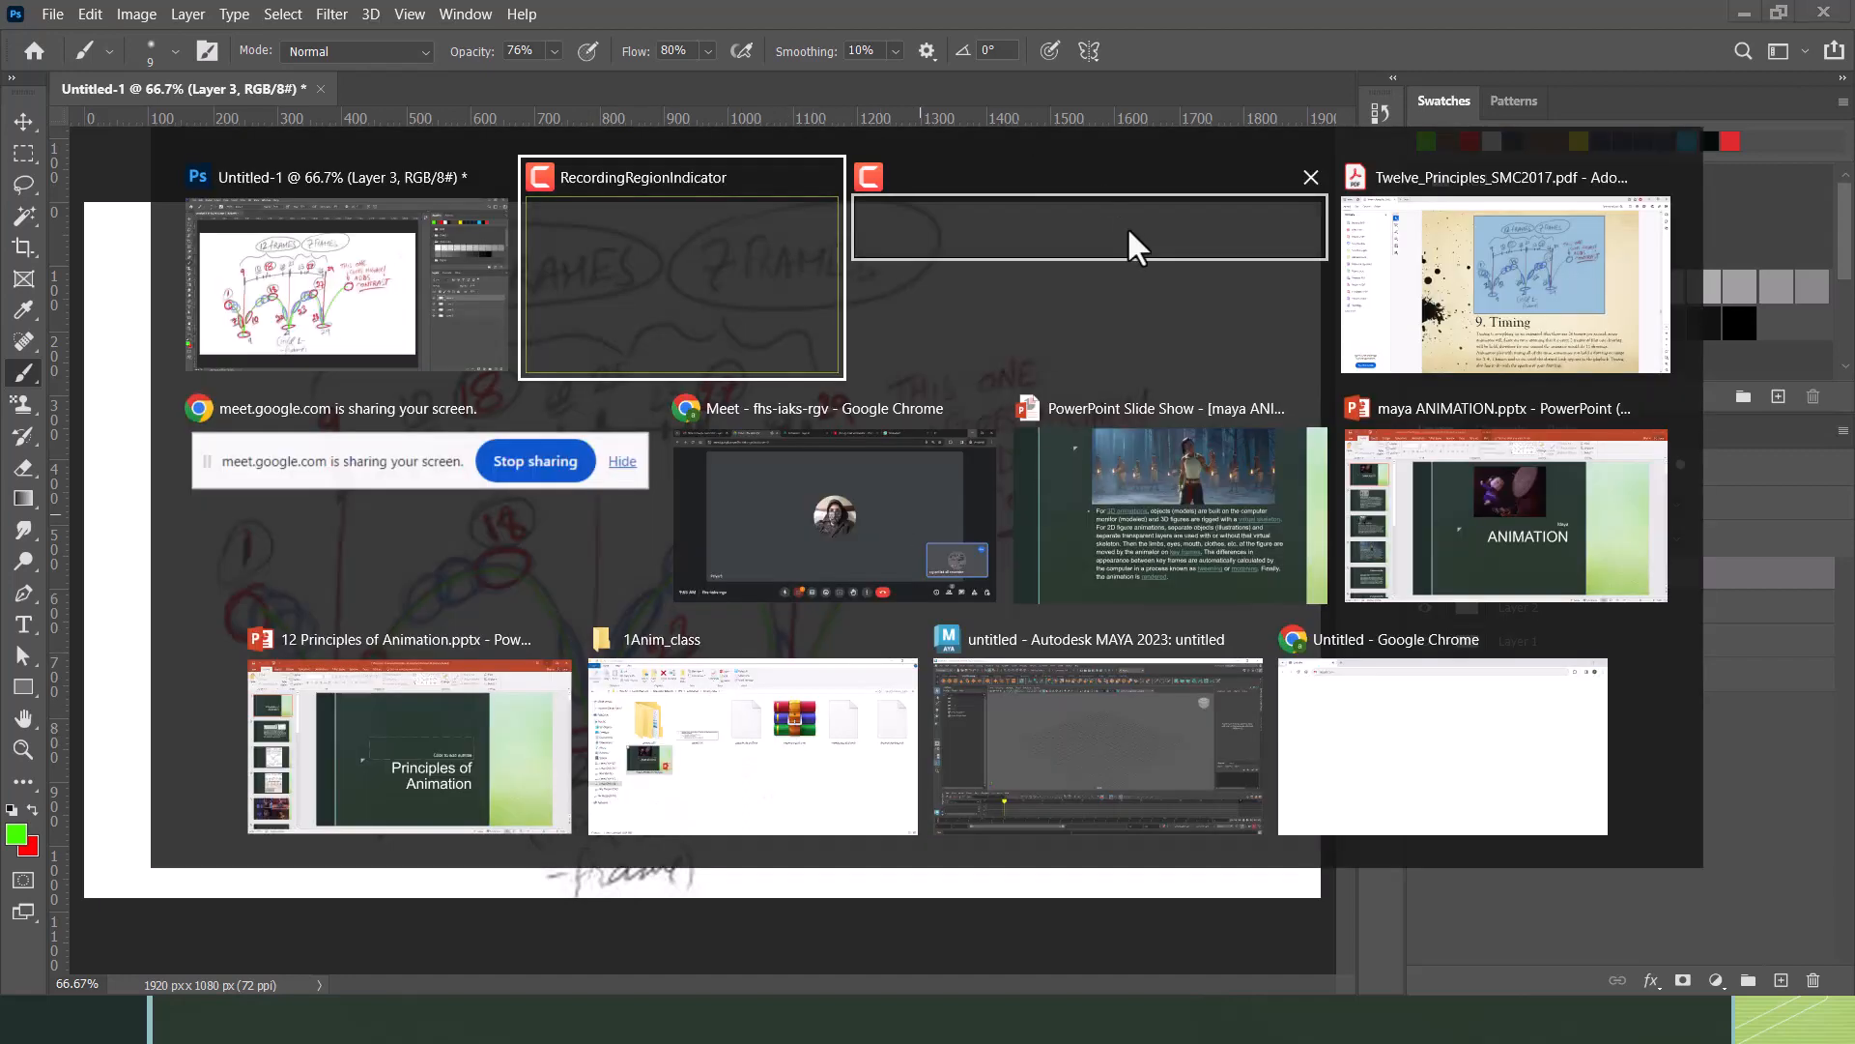
left_click(628, 171)
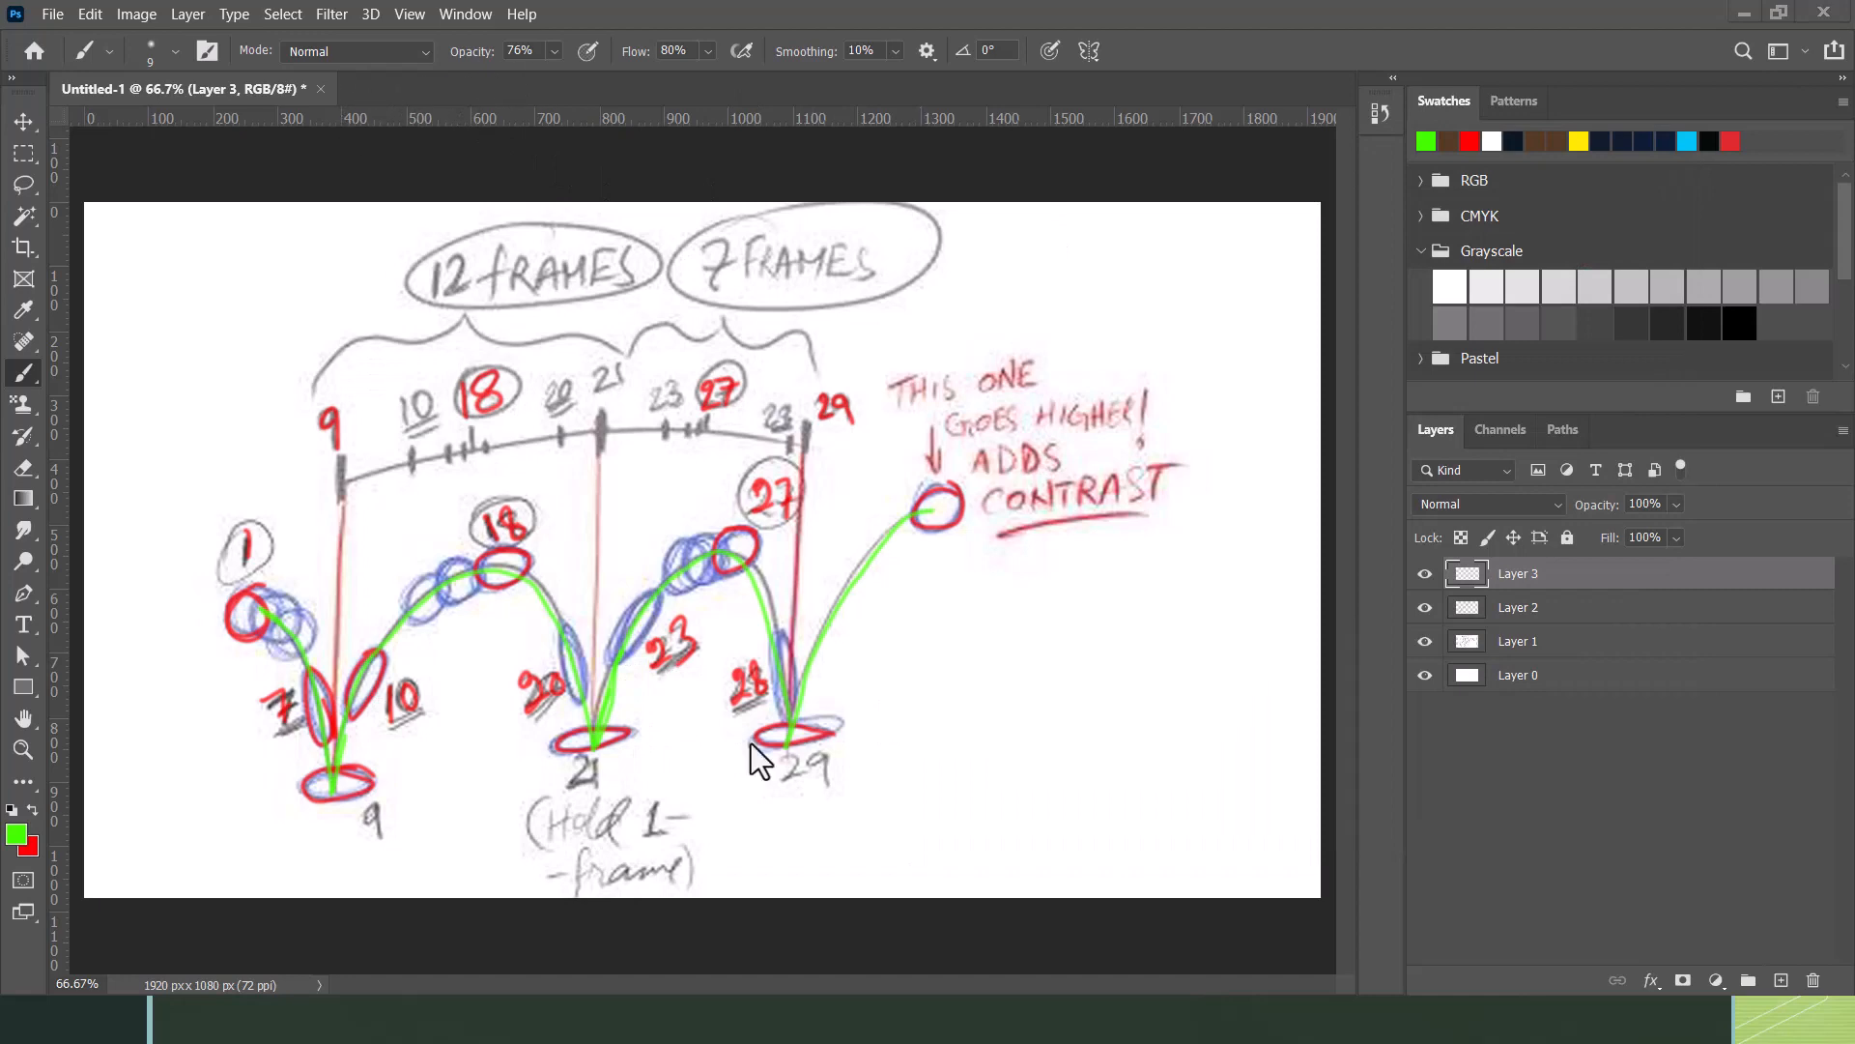
left_click(1424, 642)
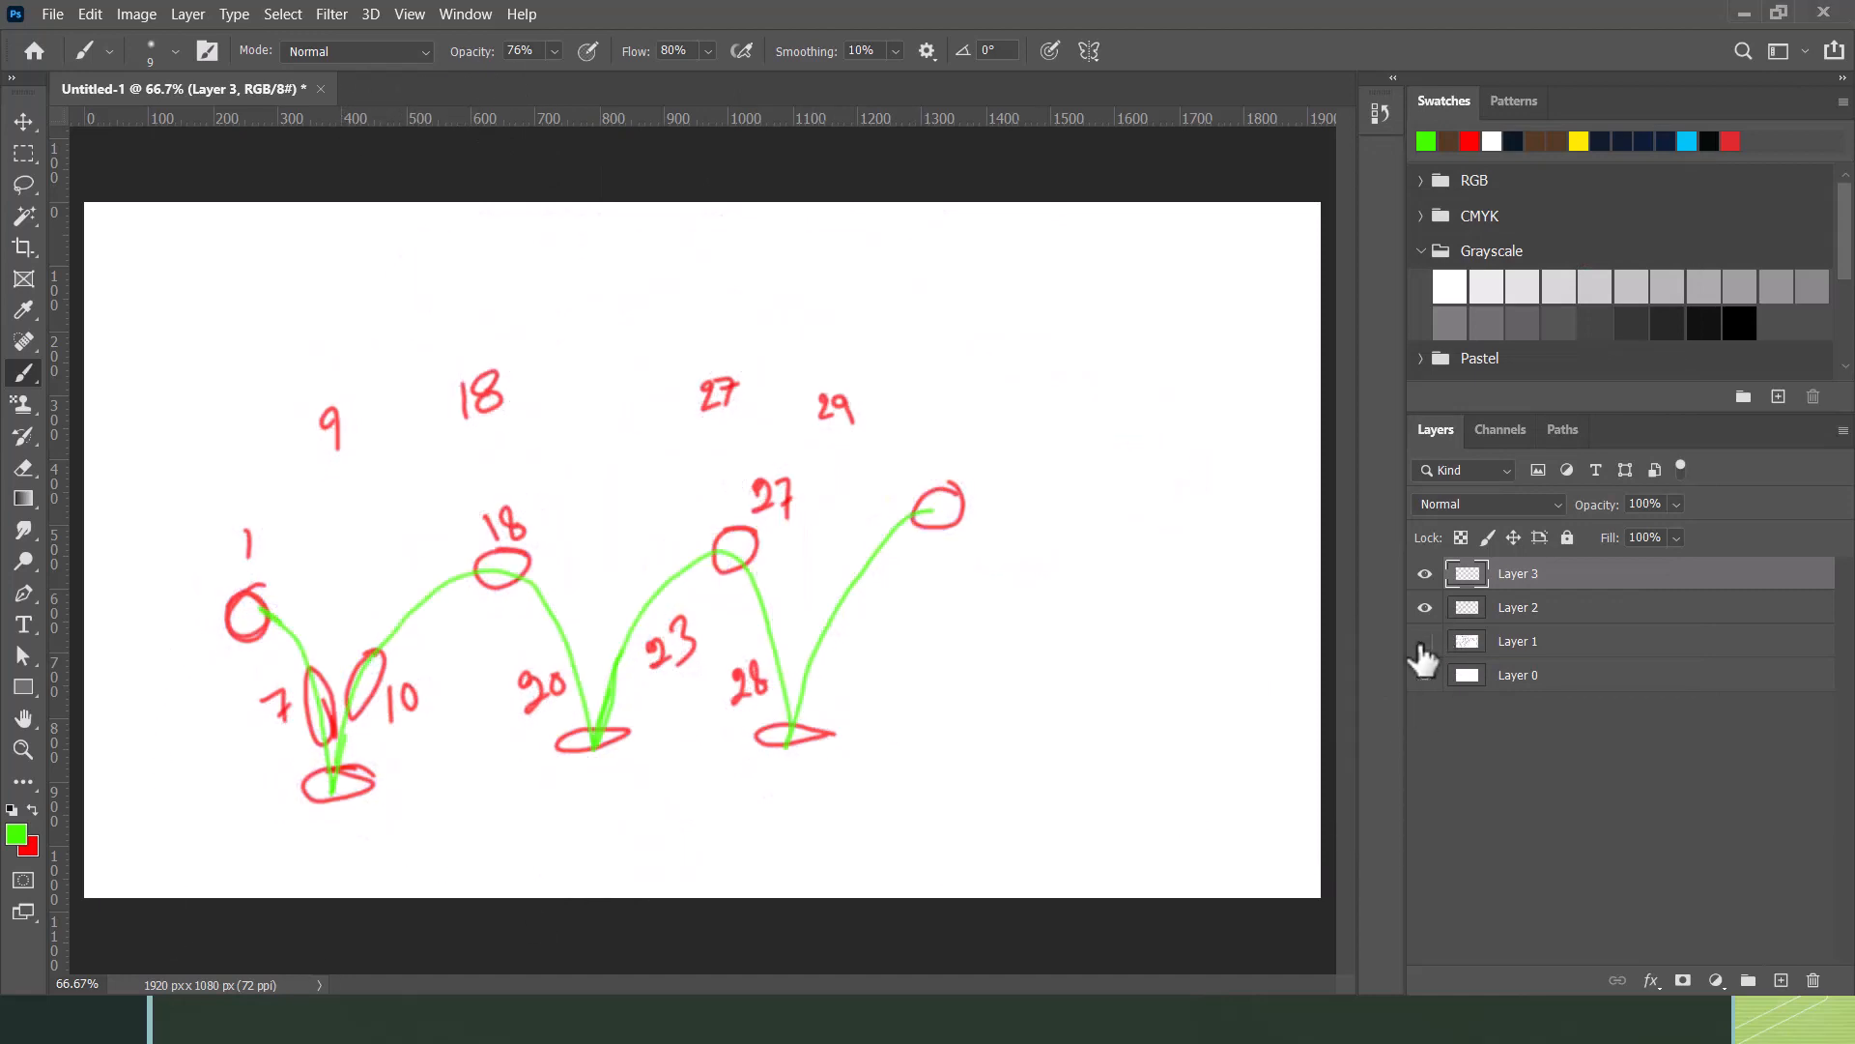
left_click(1424, 641)
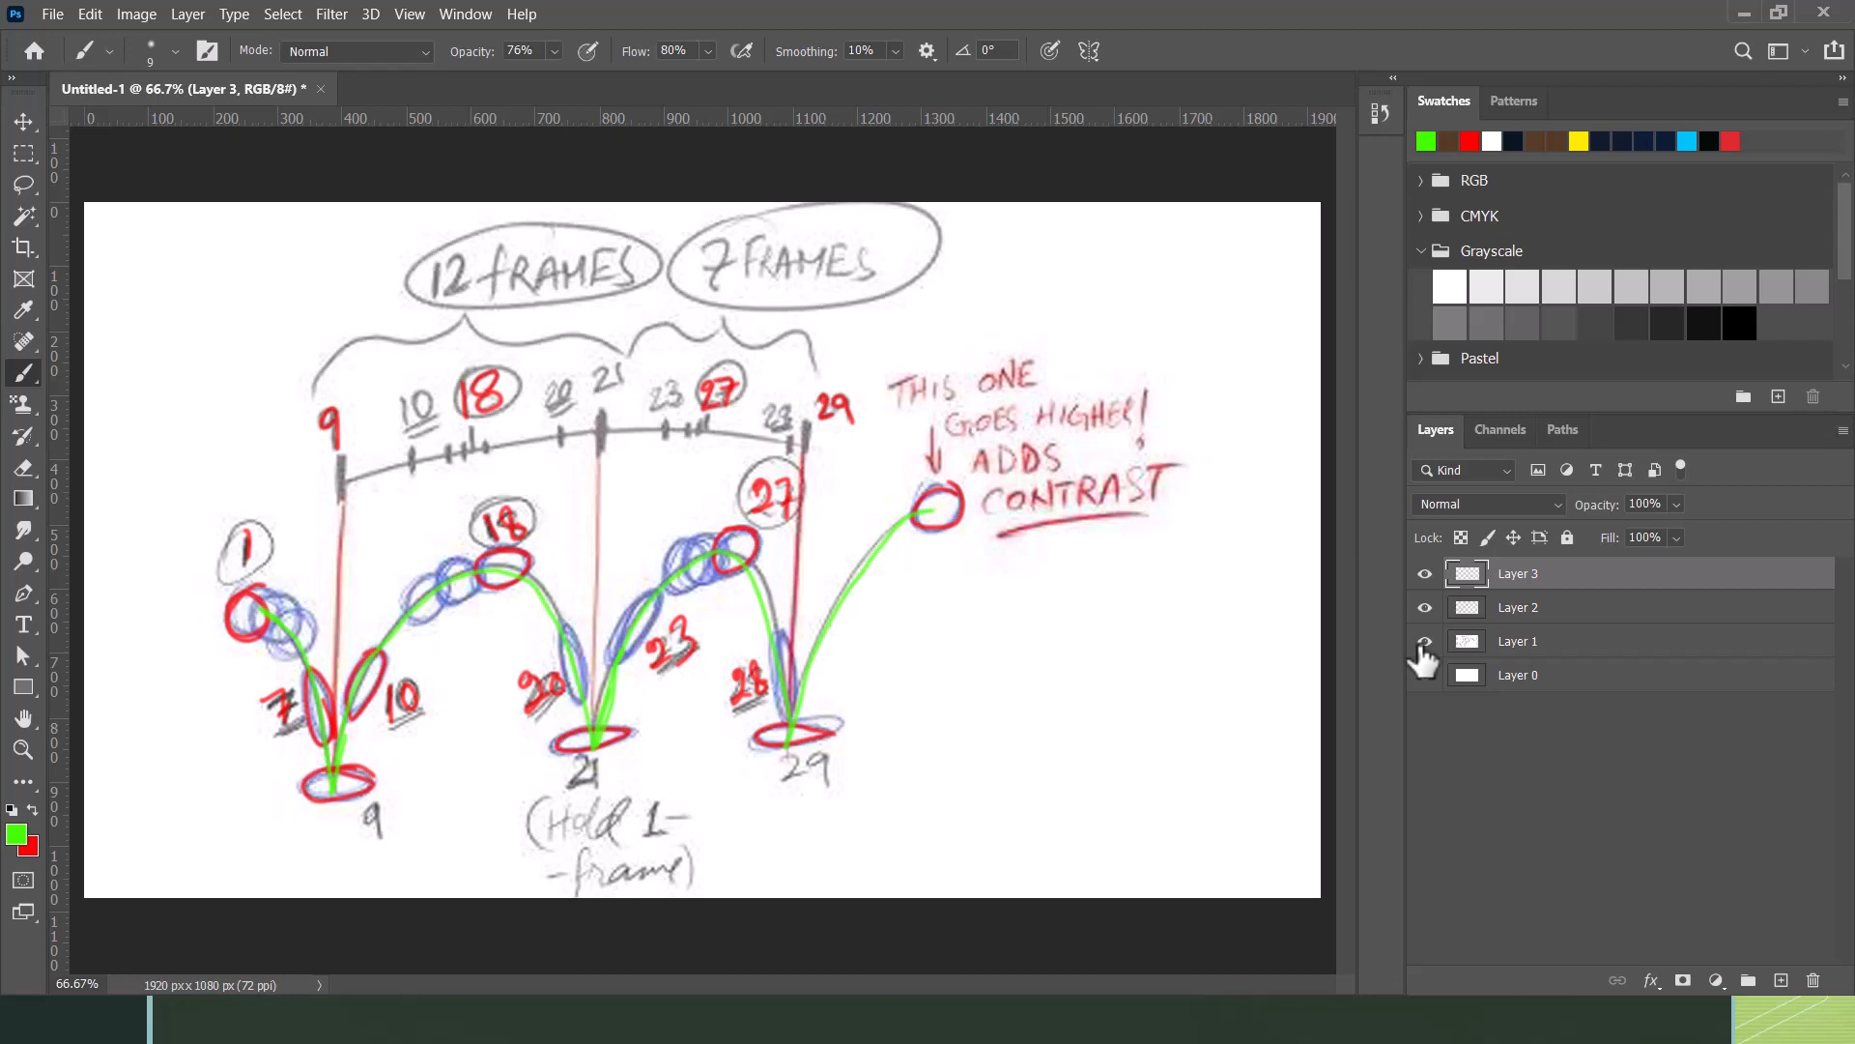
Step: Switch to the Twelve_Principles_SMC2017 PDF in Acrobat and copy the character pose strip from the "1. Squash and Stretch" page
key("alt+Tab")
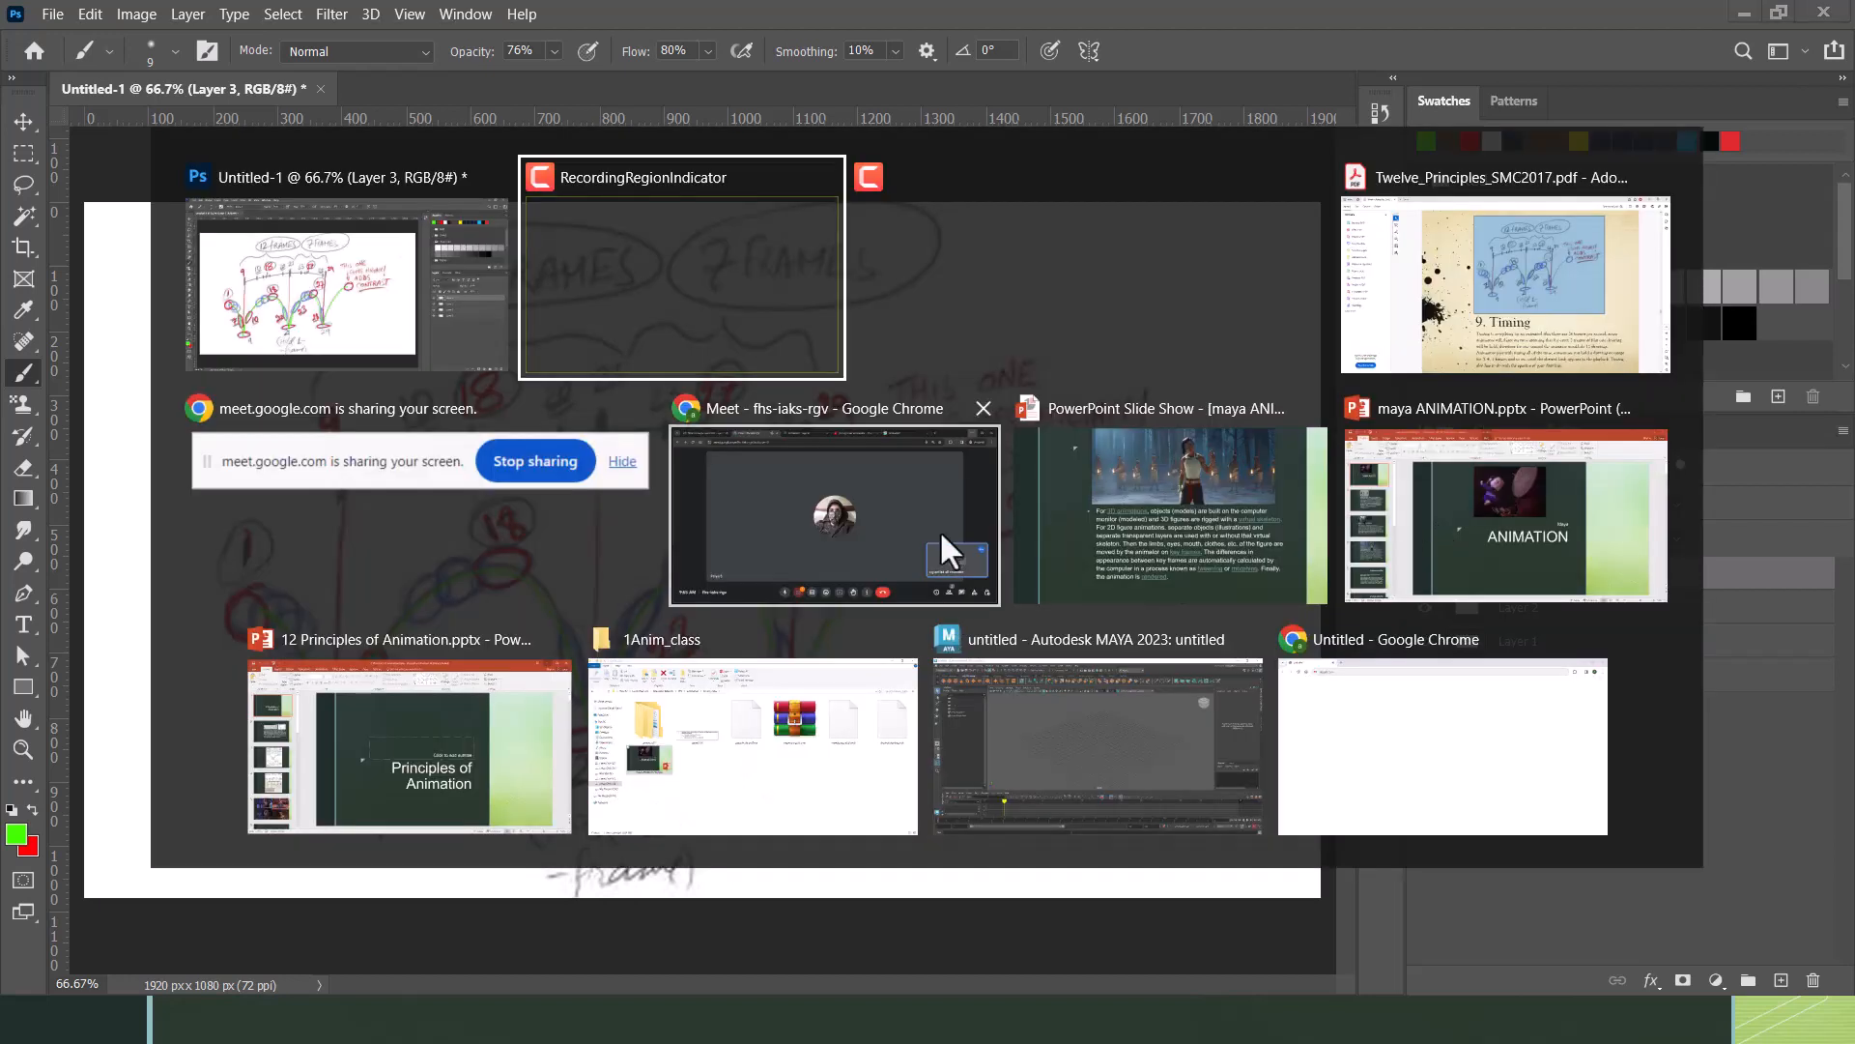
left_click(1558, 282)
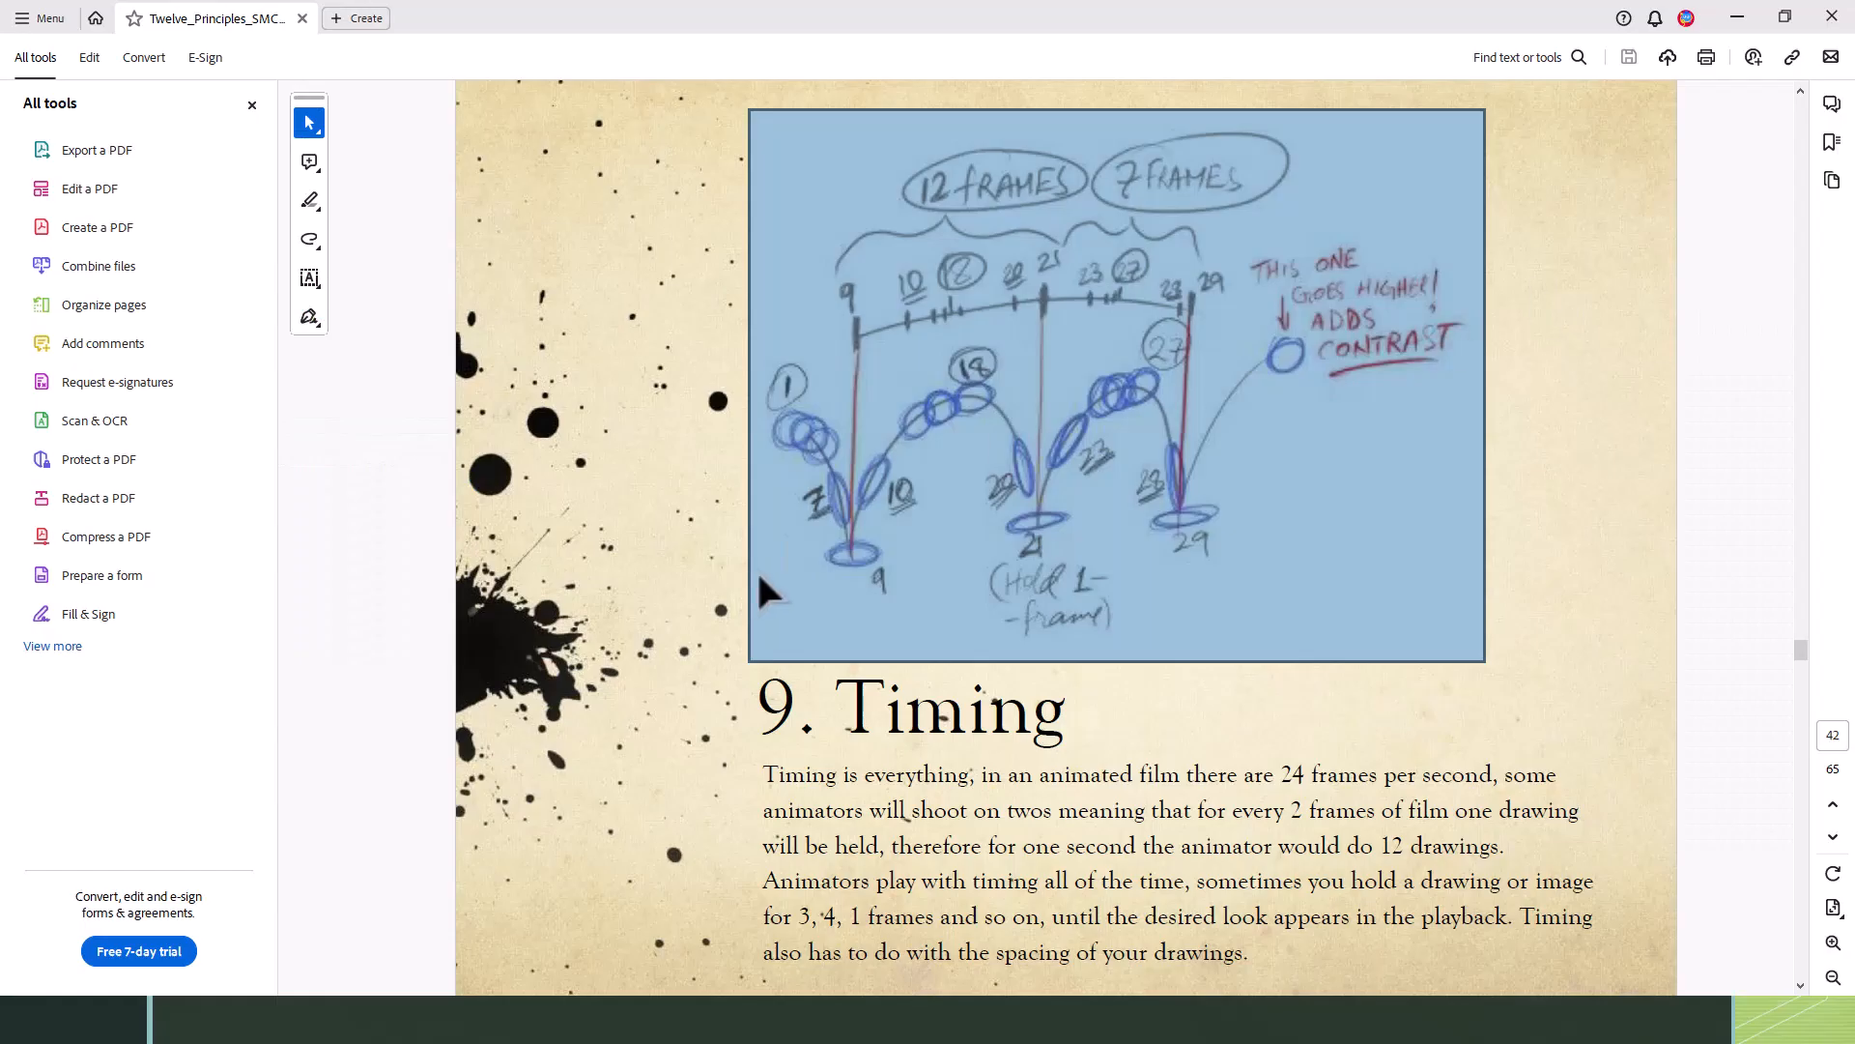
scroll(816, 553, "up", 15)
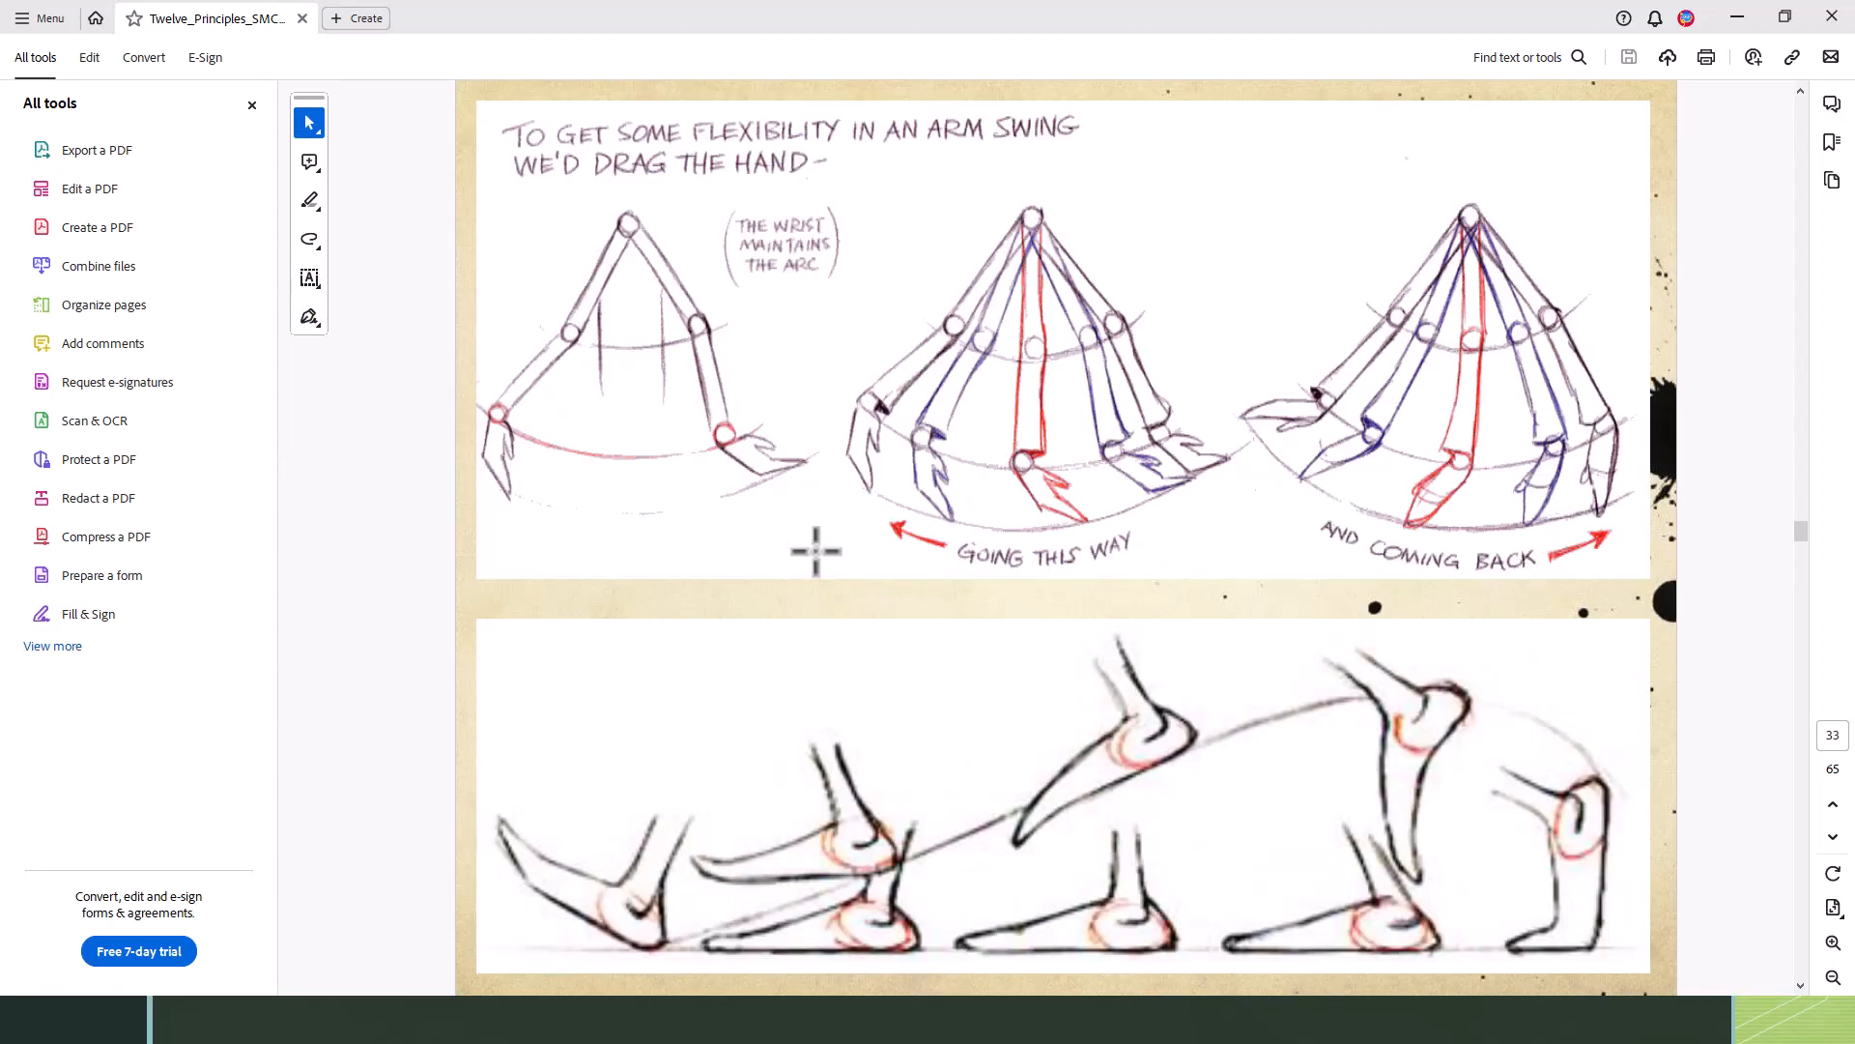
scroll(816, 550, "up", 20)
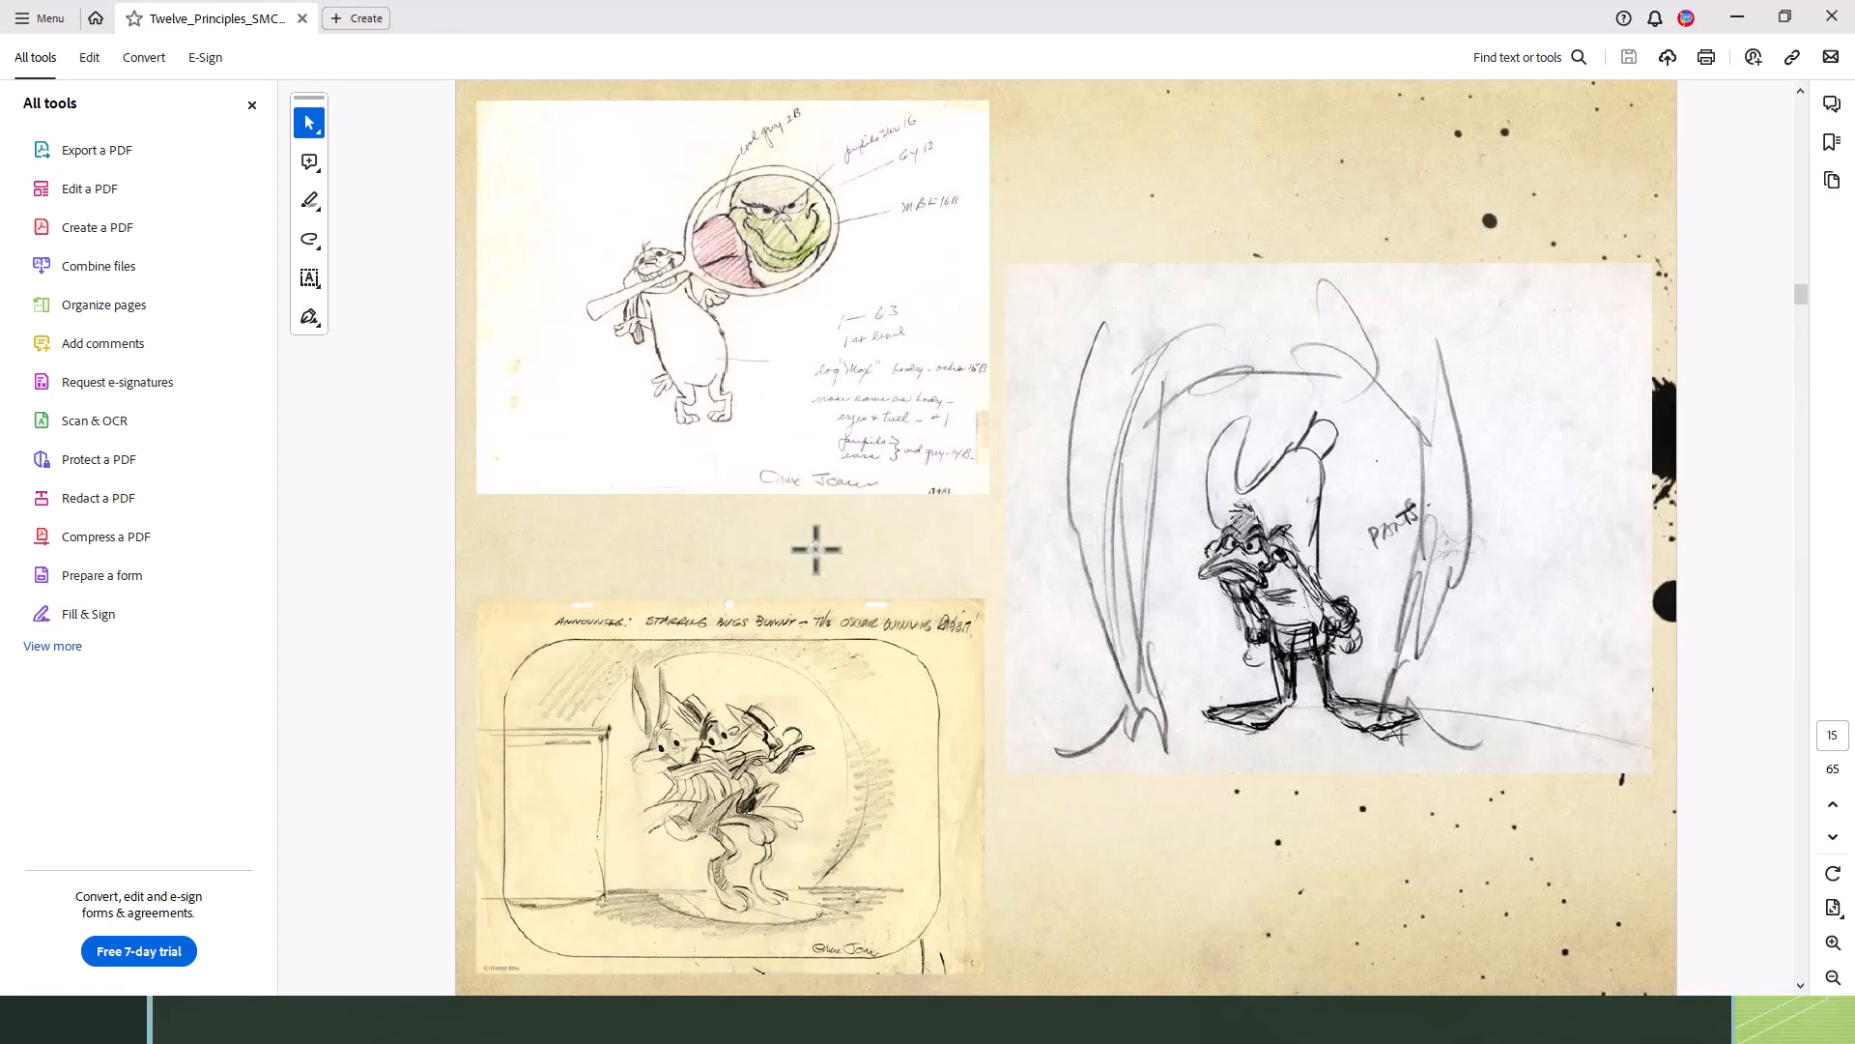
scroll(816, 548, "up", 20)
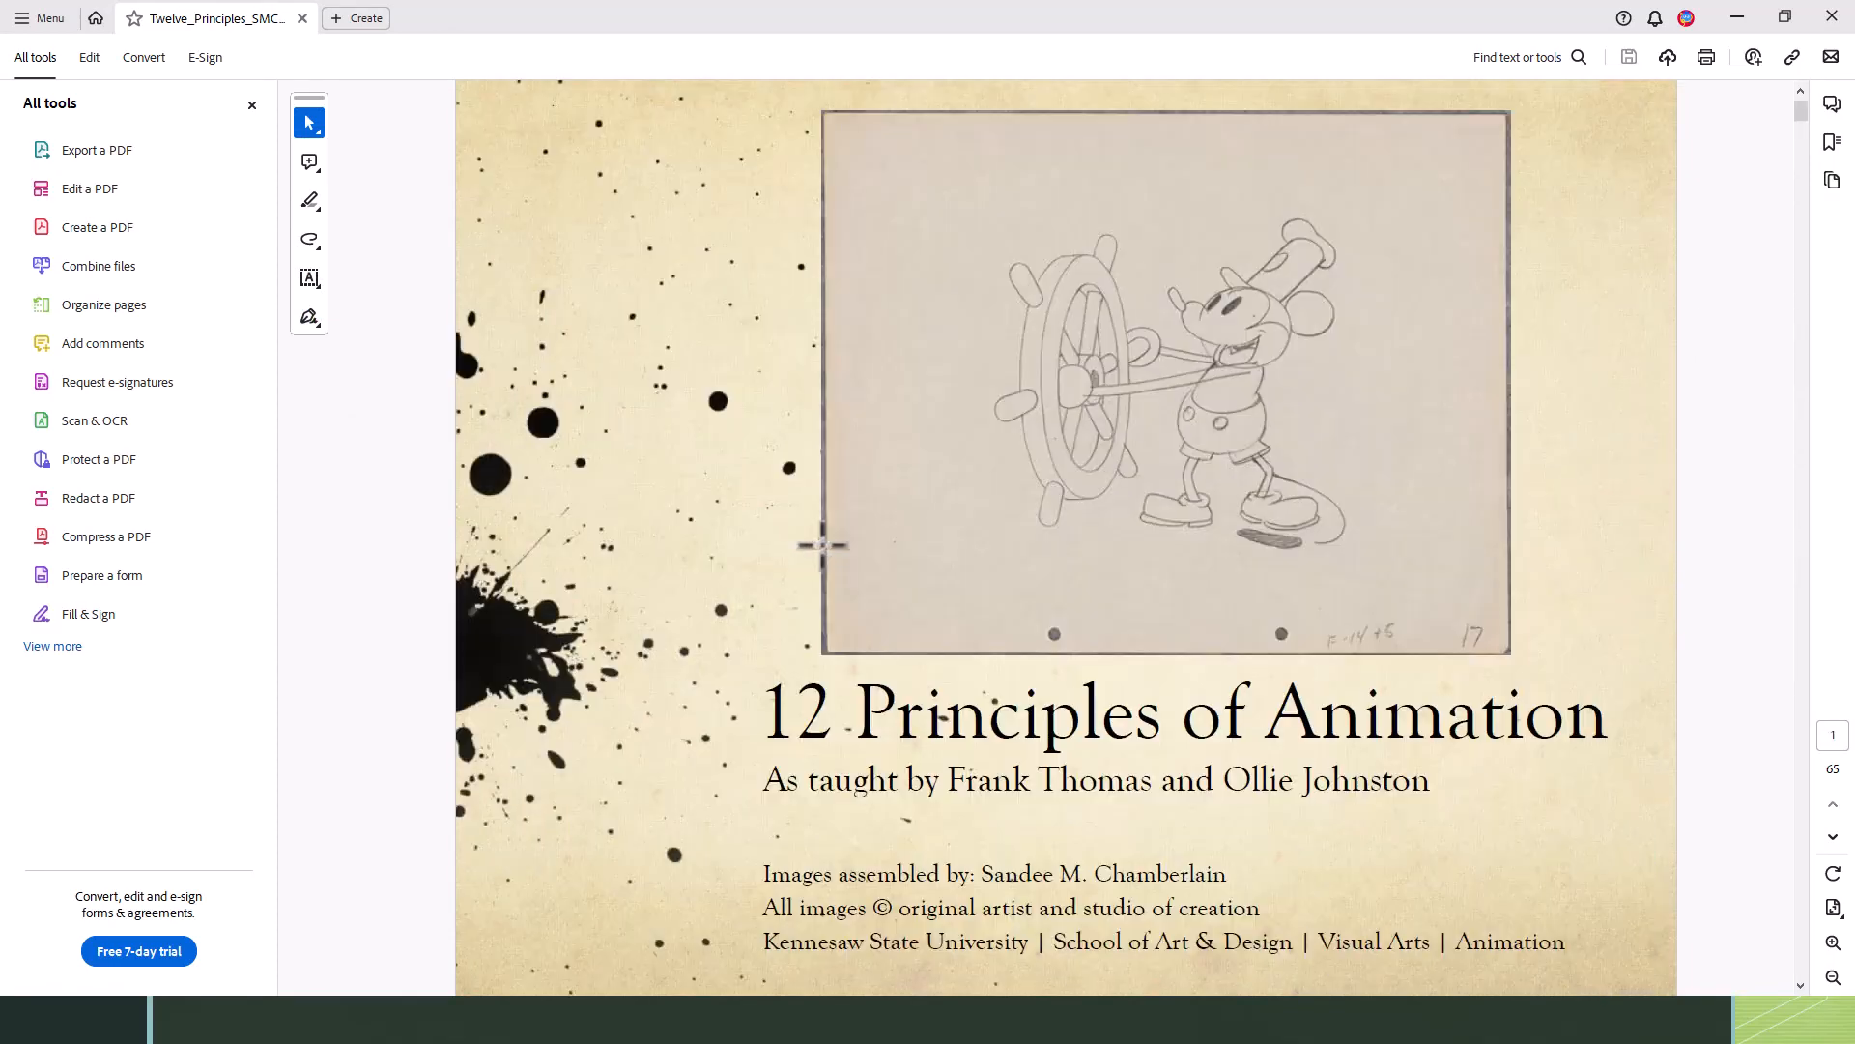
scroll(891, 530, "down", 10)
scroll(891, 559, "up", 3)
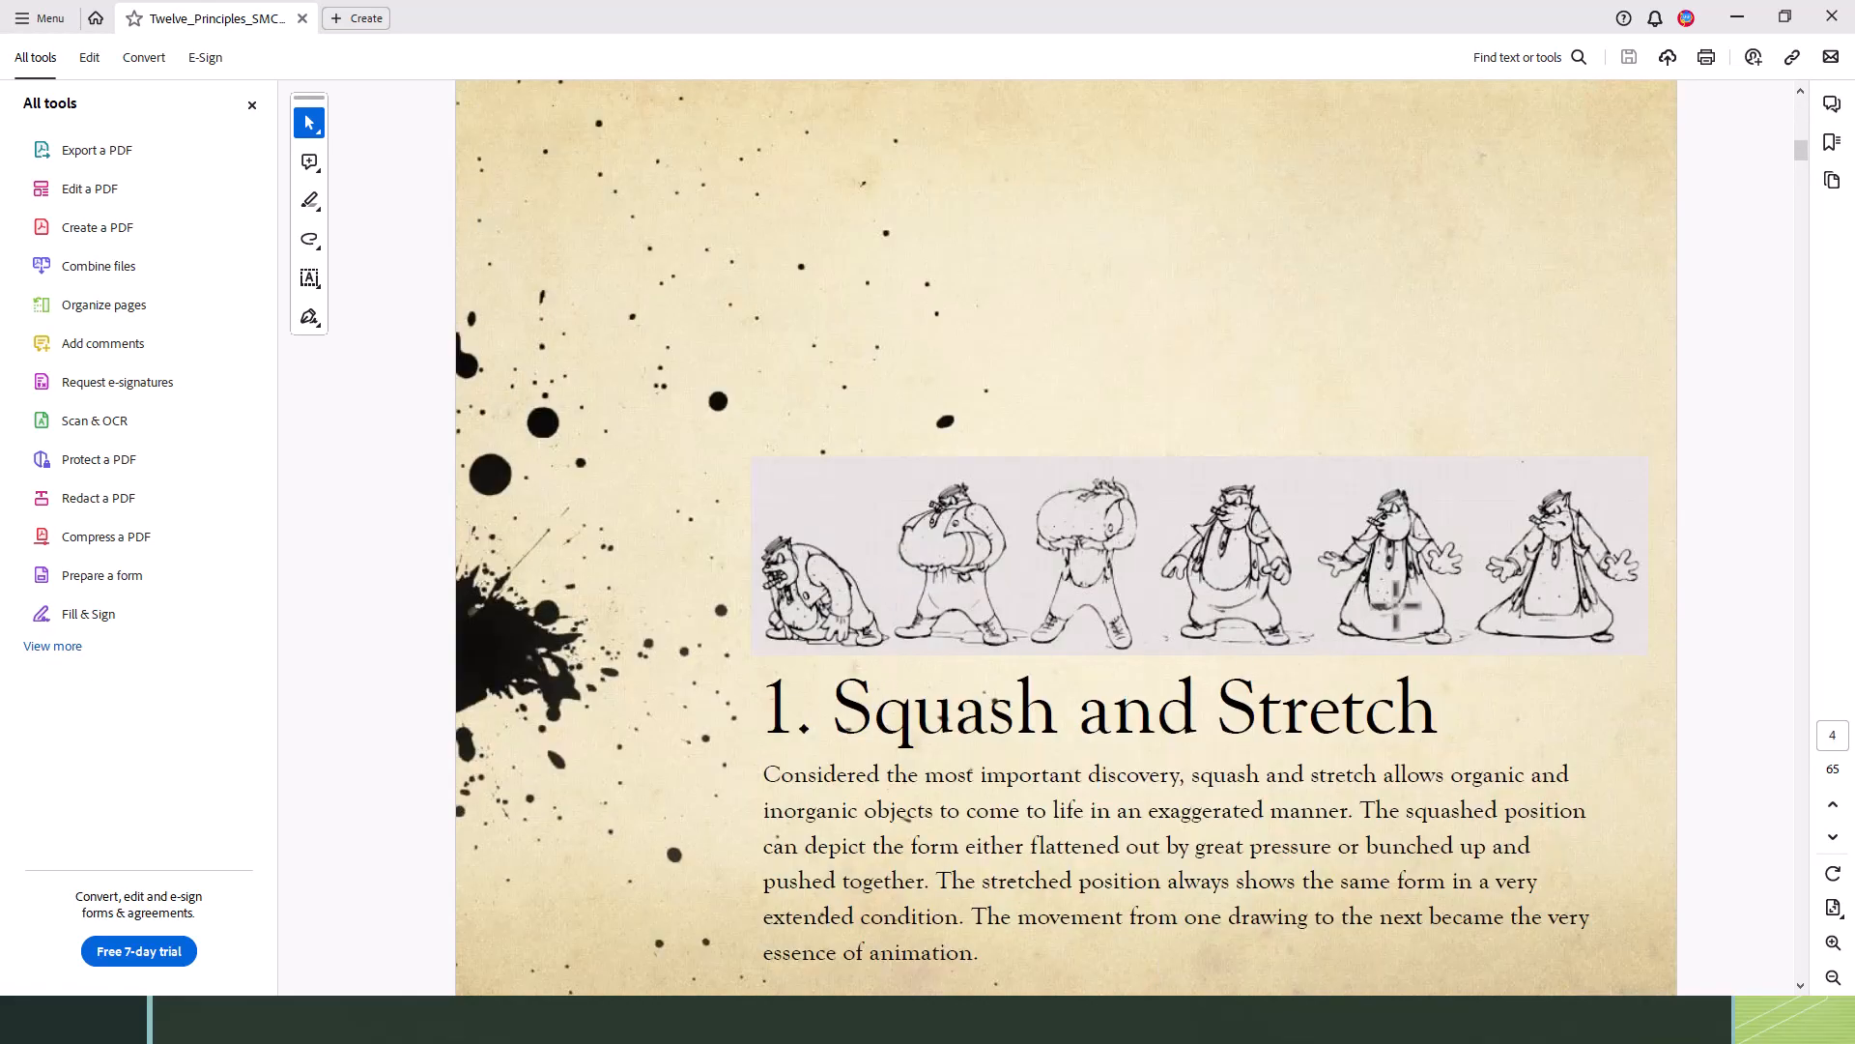
left_click(878, 581)
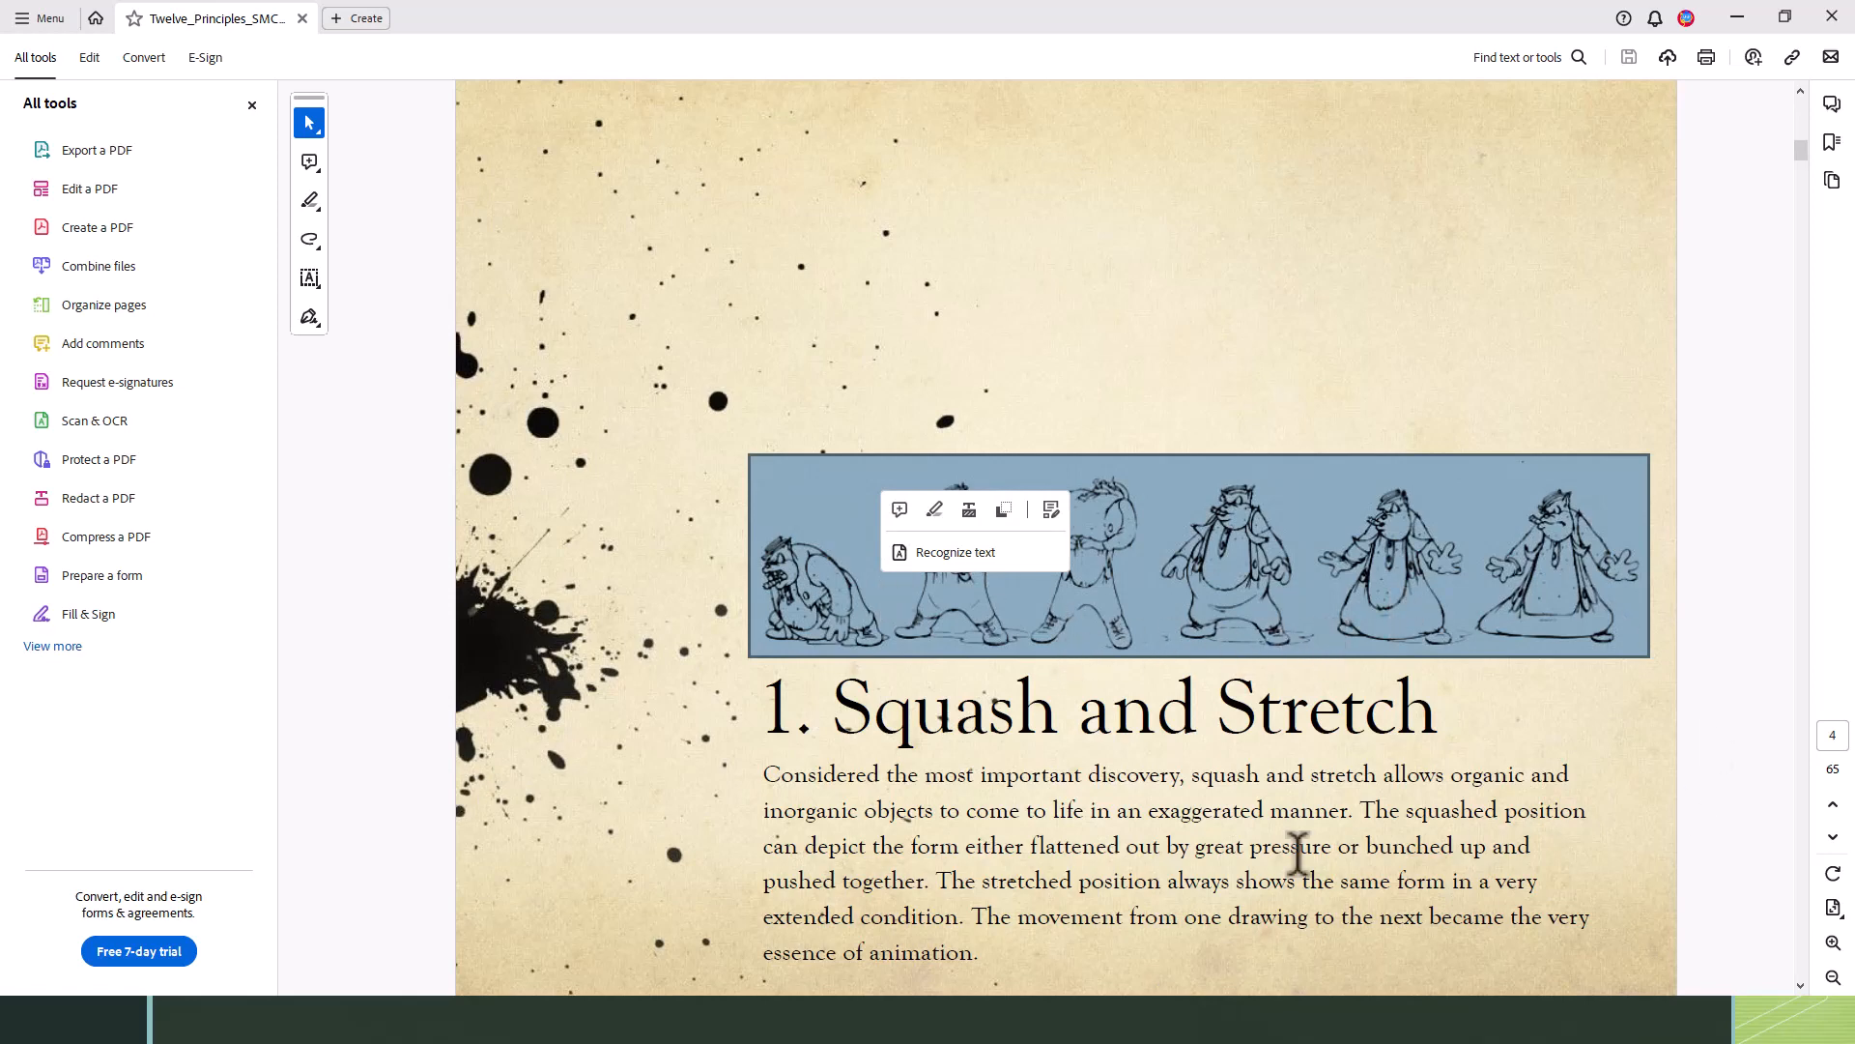
Step: Switch back to Photoshop, add a new layer above Layer 3 and fill it with the green foreground colour
key("alt+Tab")
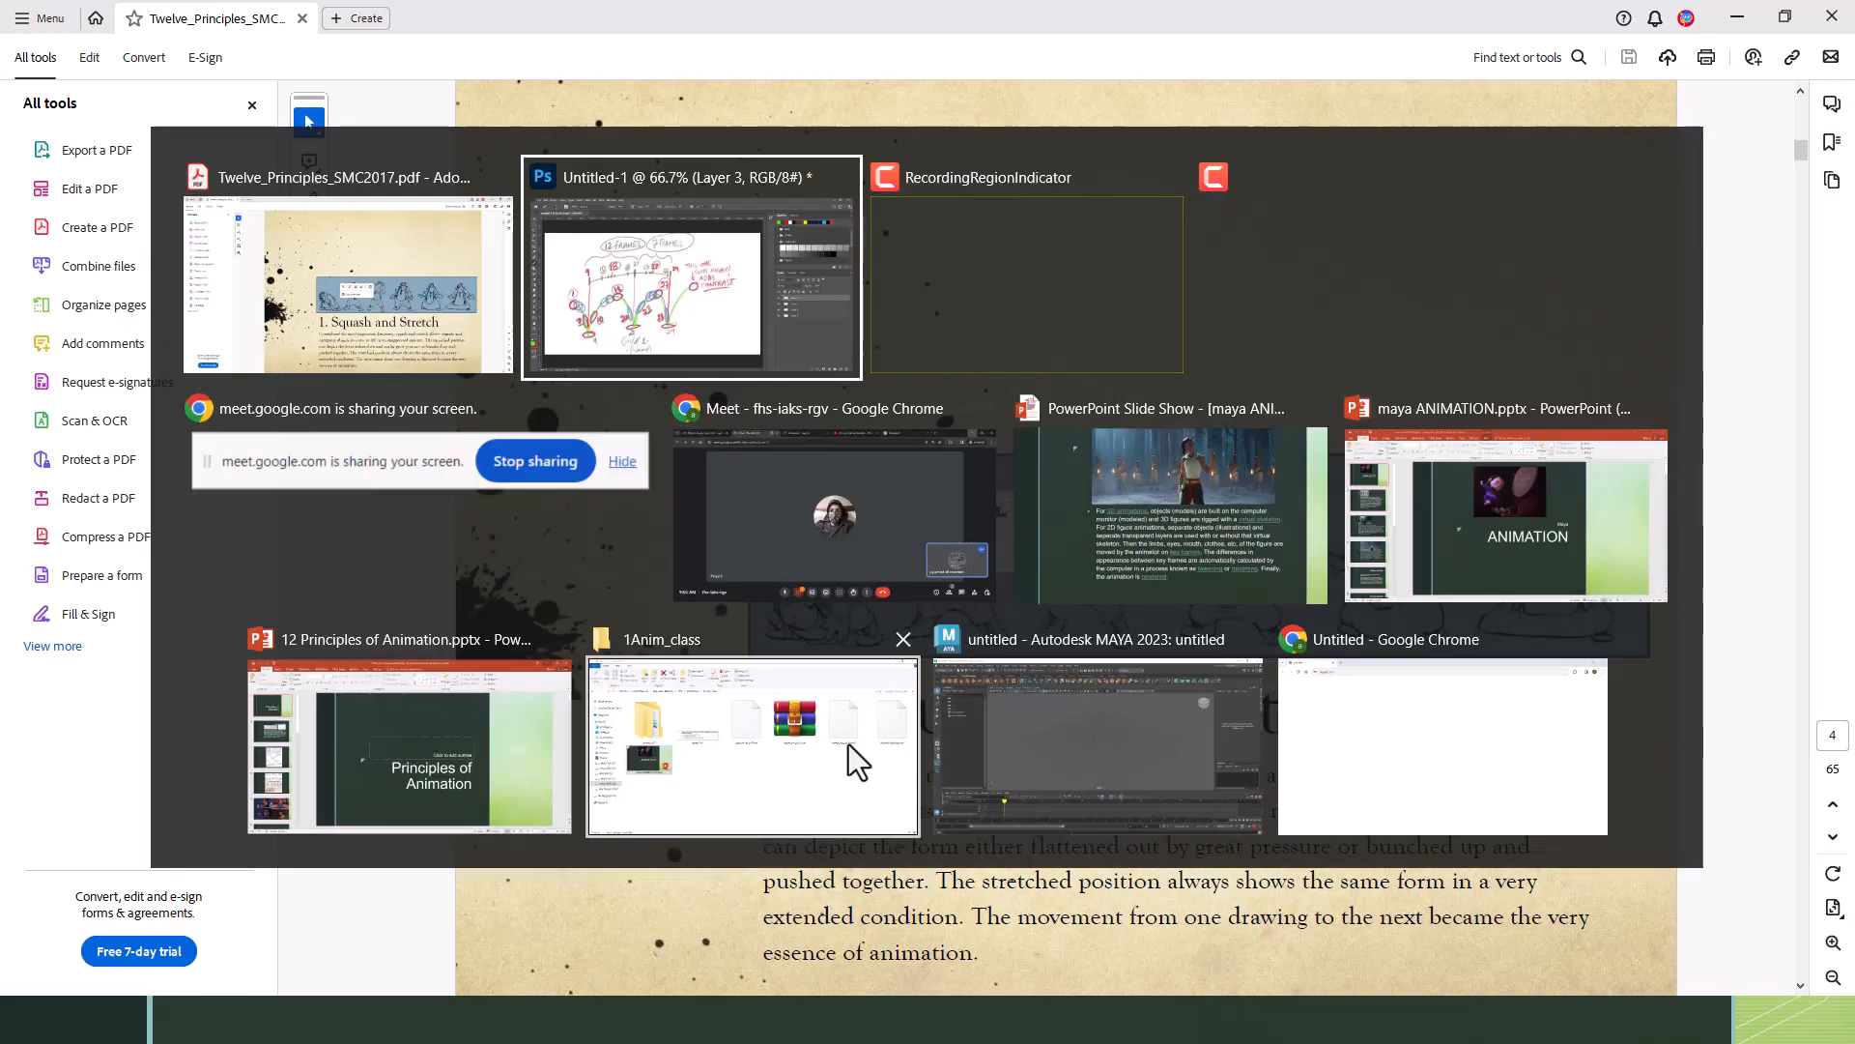
left_click(701, 300)
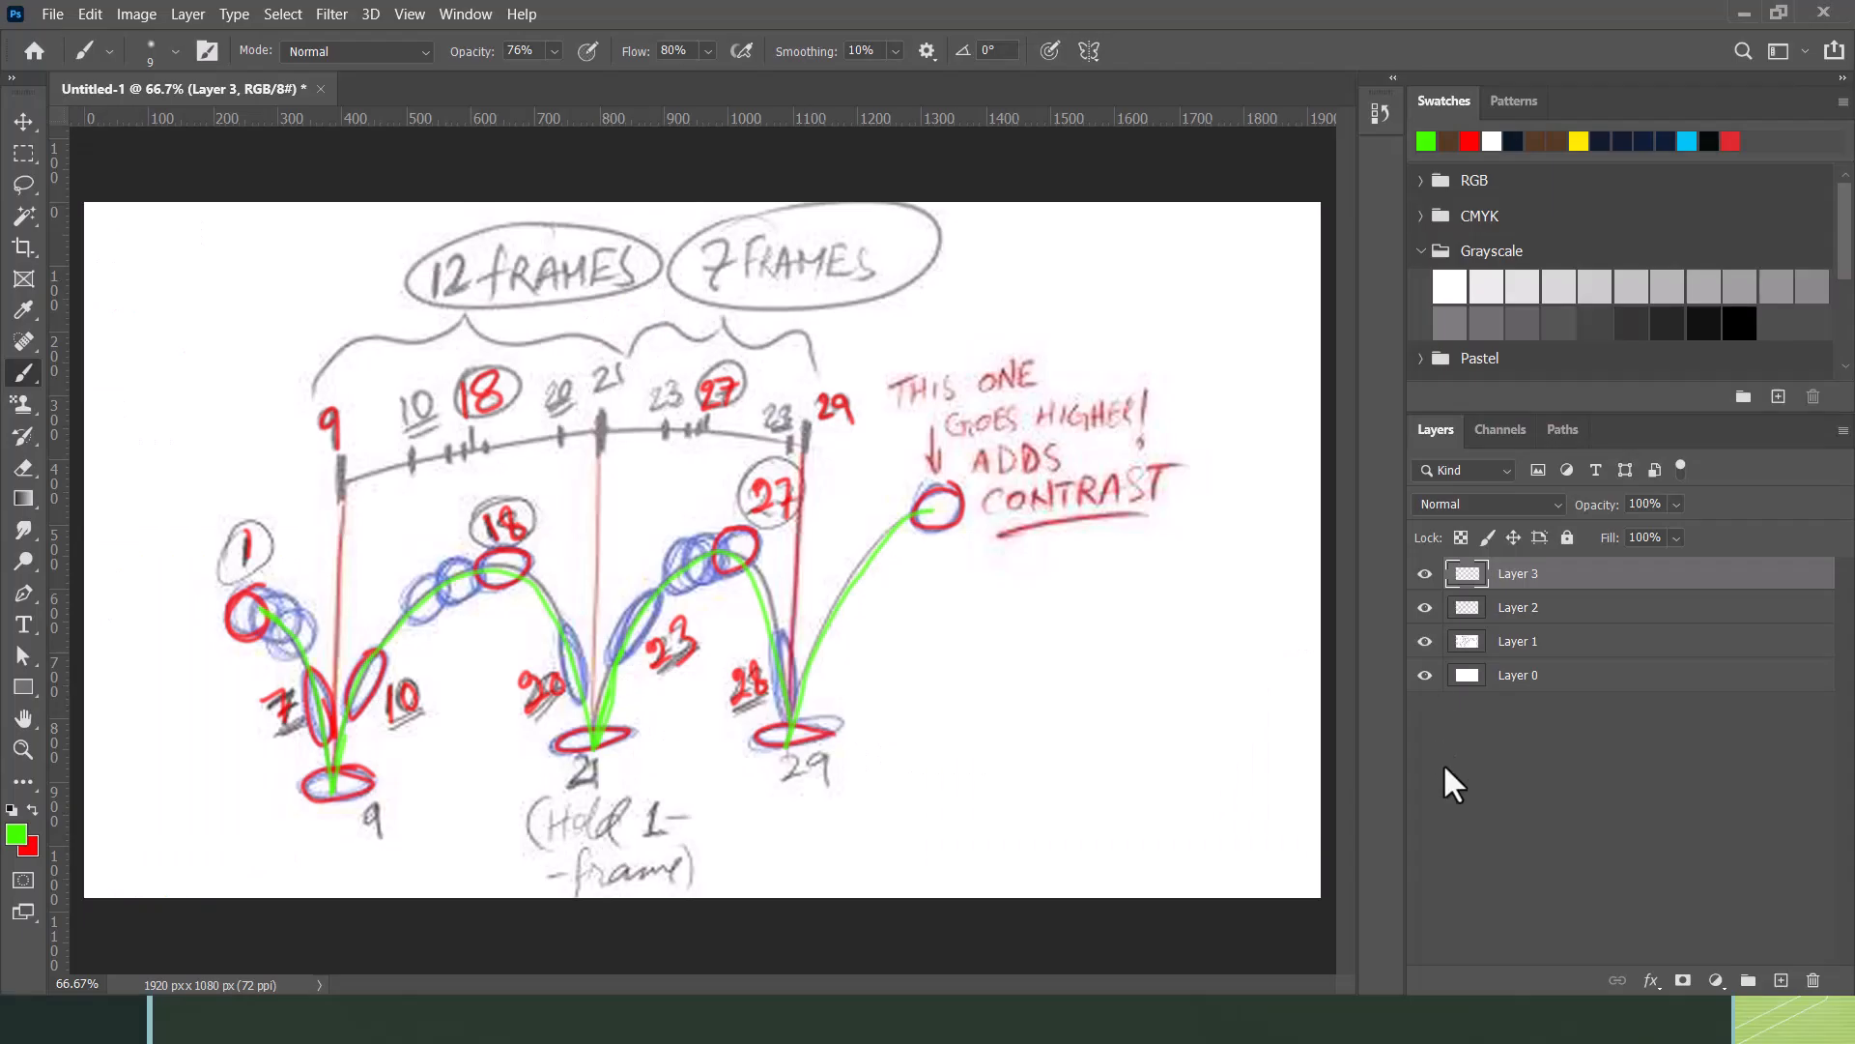
left_click(1781, 980)
key("ctrl+BackSpace")
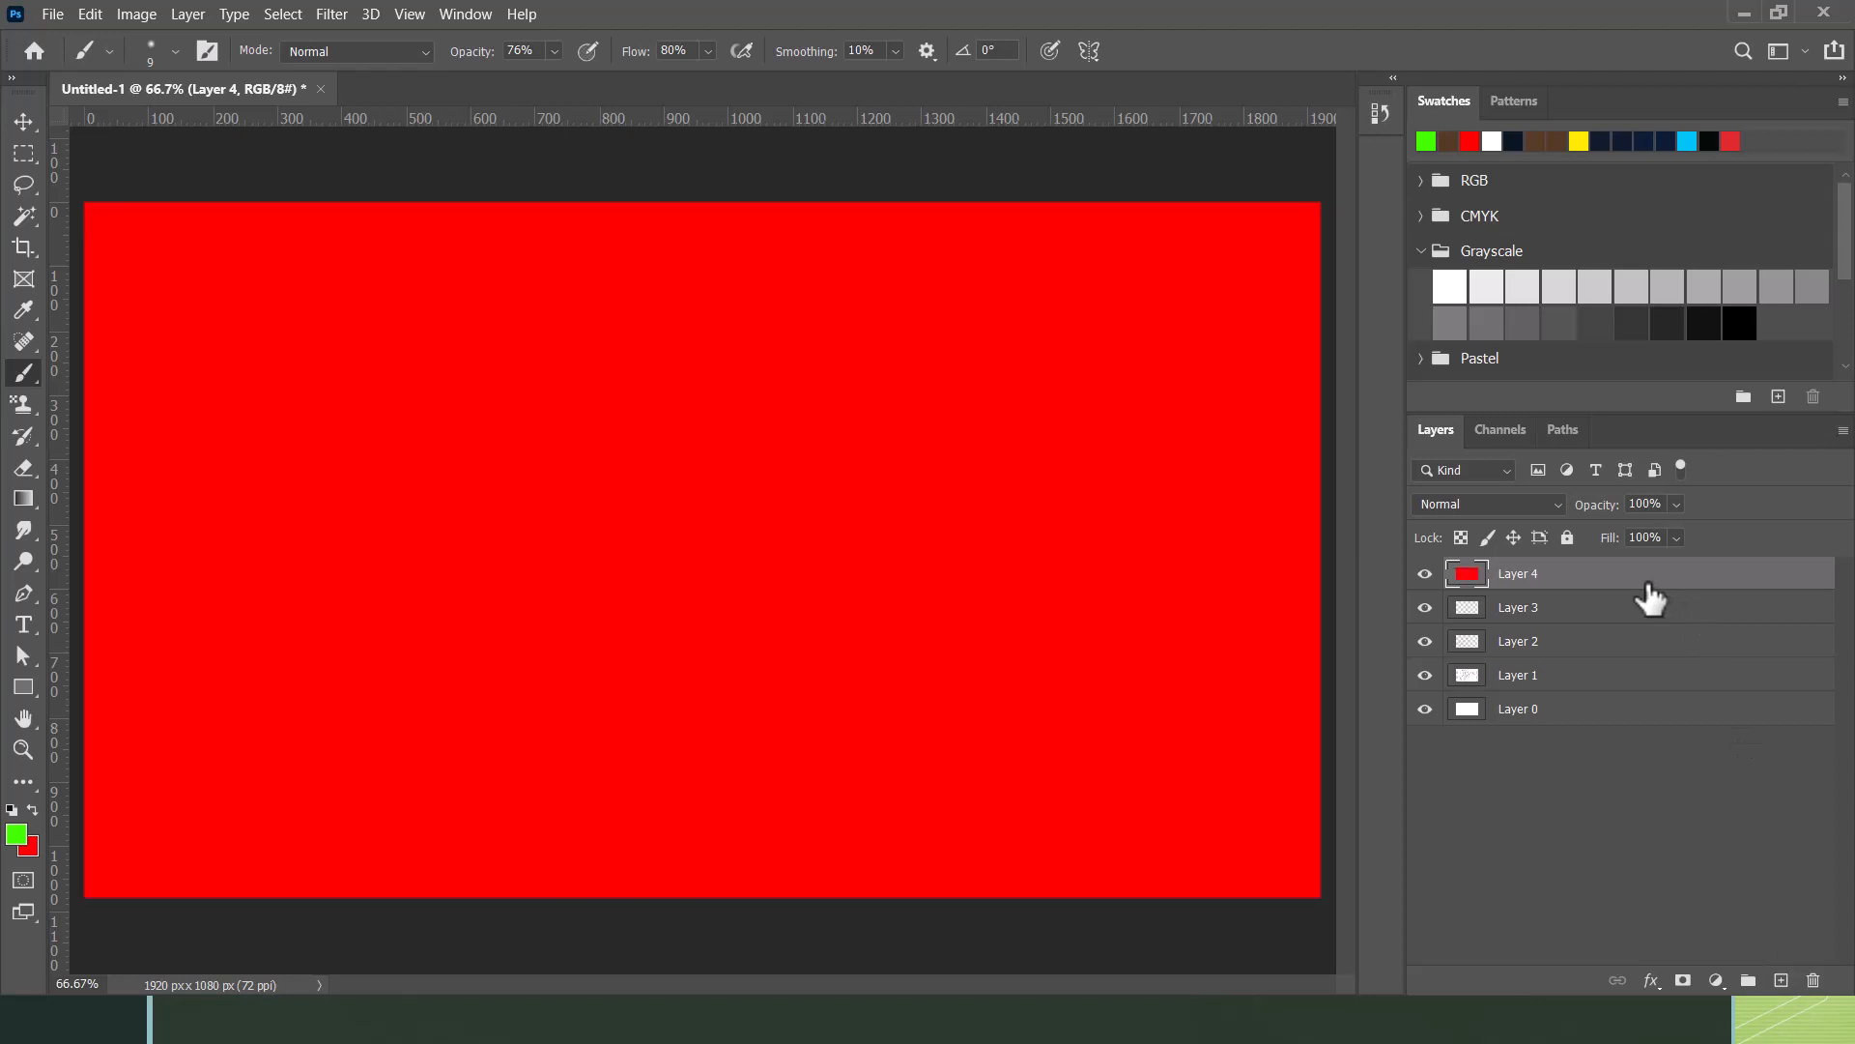
key("alt+BackSpace")
Step: Paste the copied character pose strip above the green layer and scale it proportionally to 202%
key("ctrl+v")
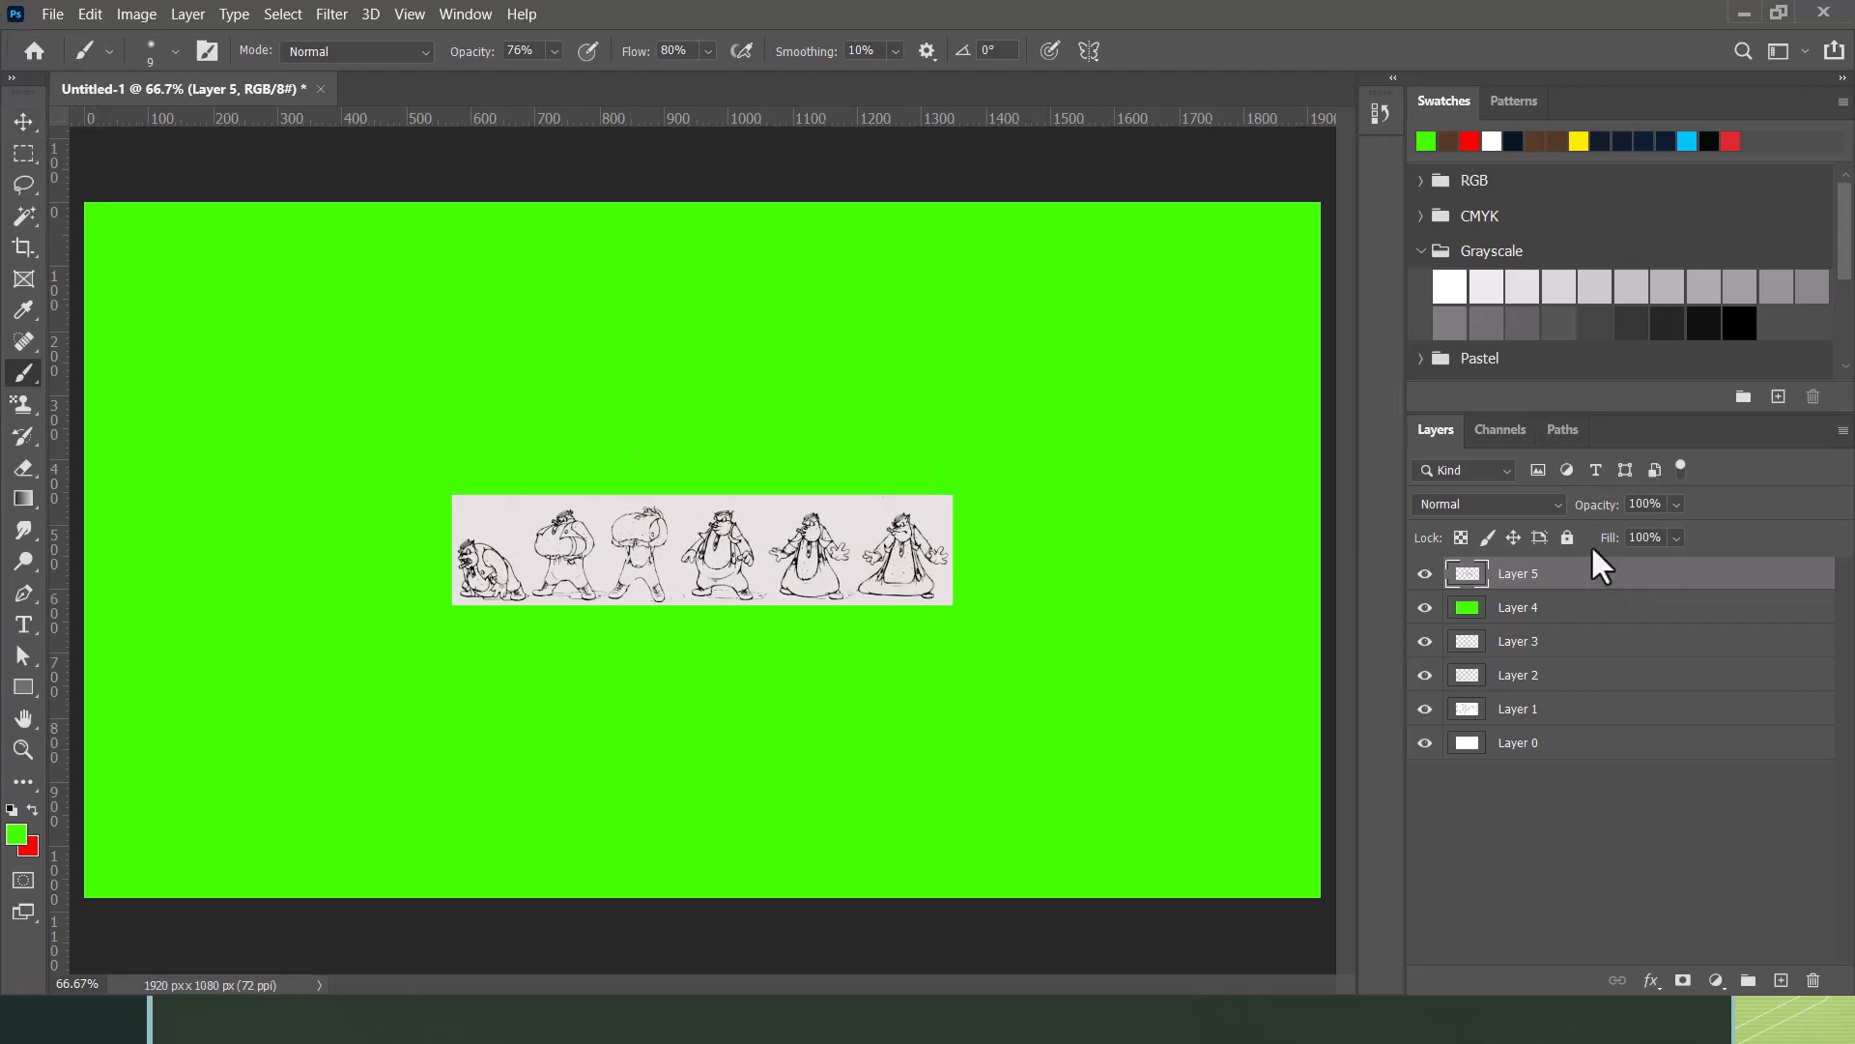
key("ctrl+t")
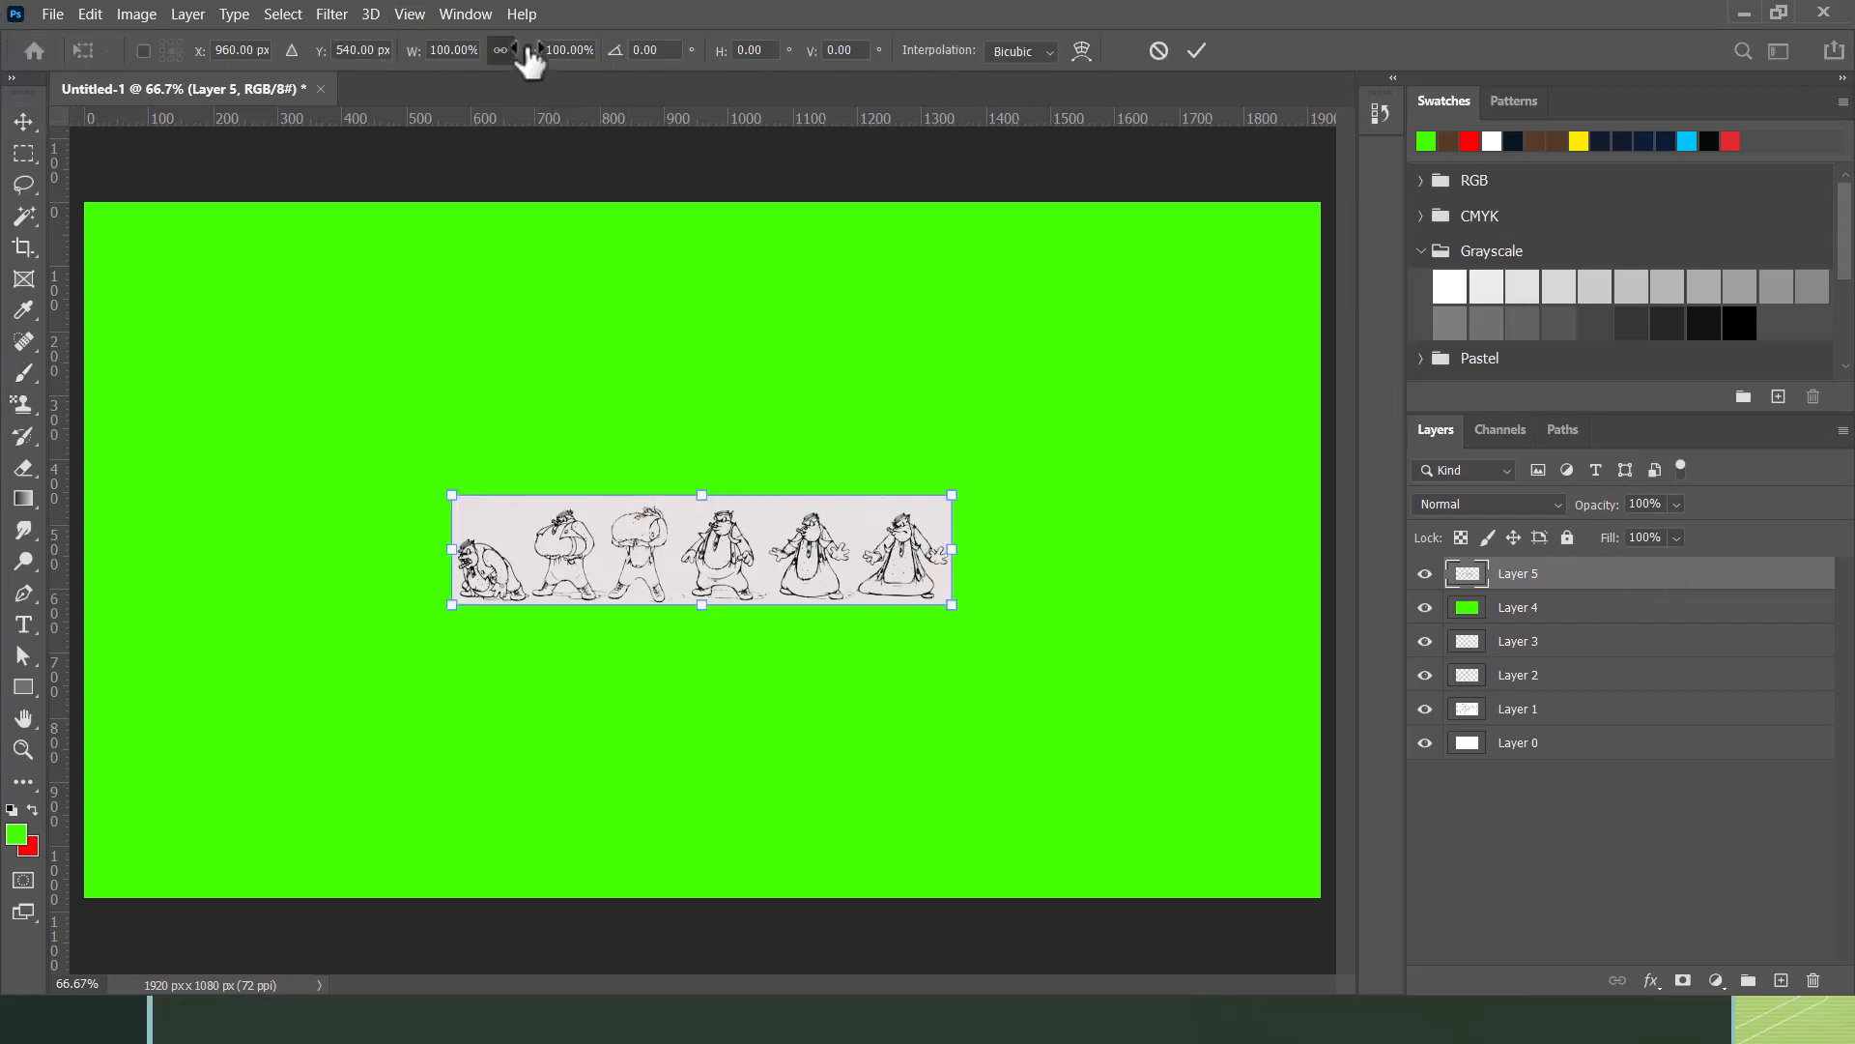
left_click_drag(529, 53, 641, 58)
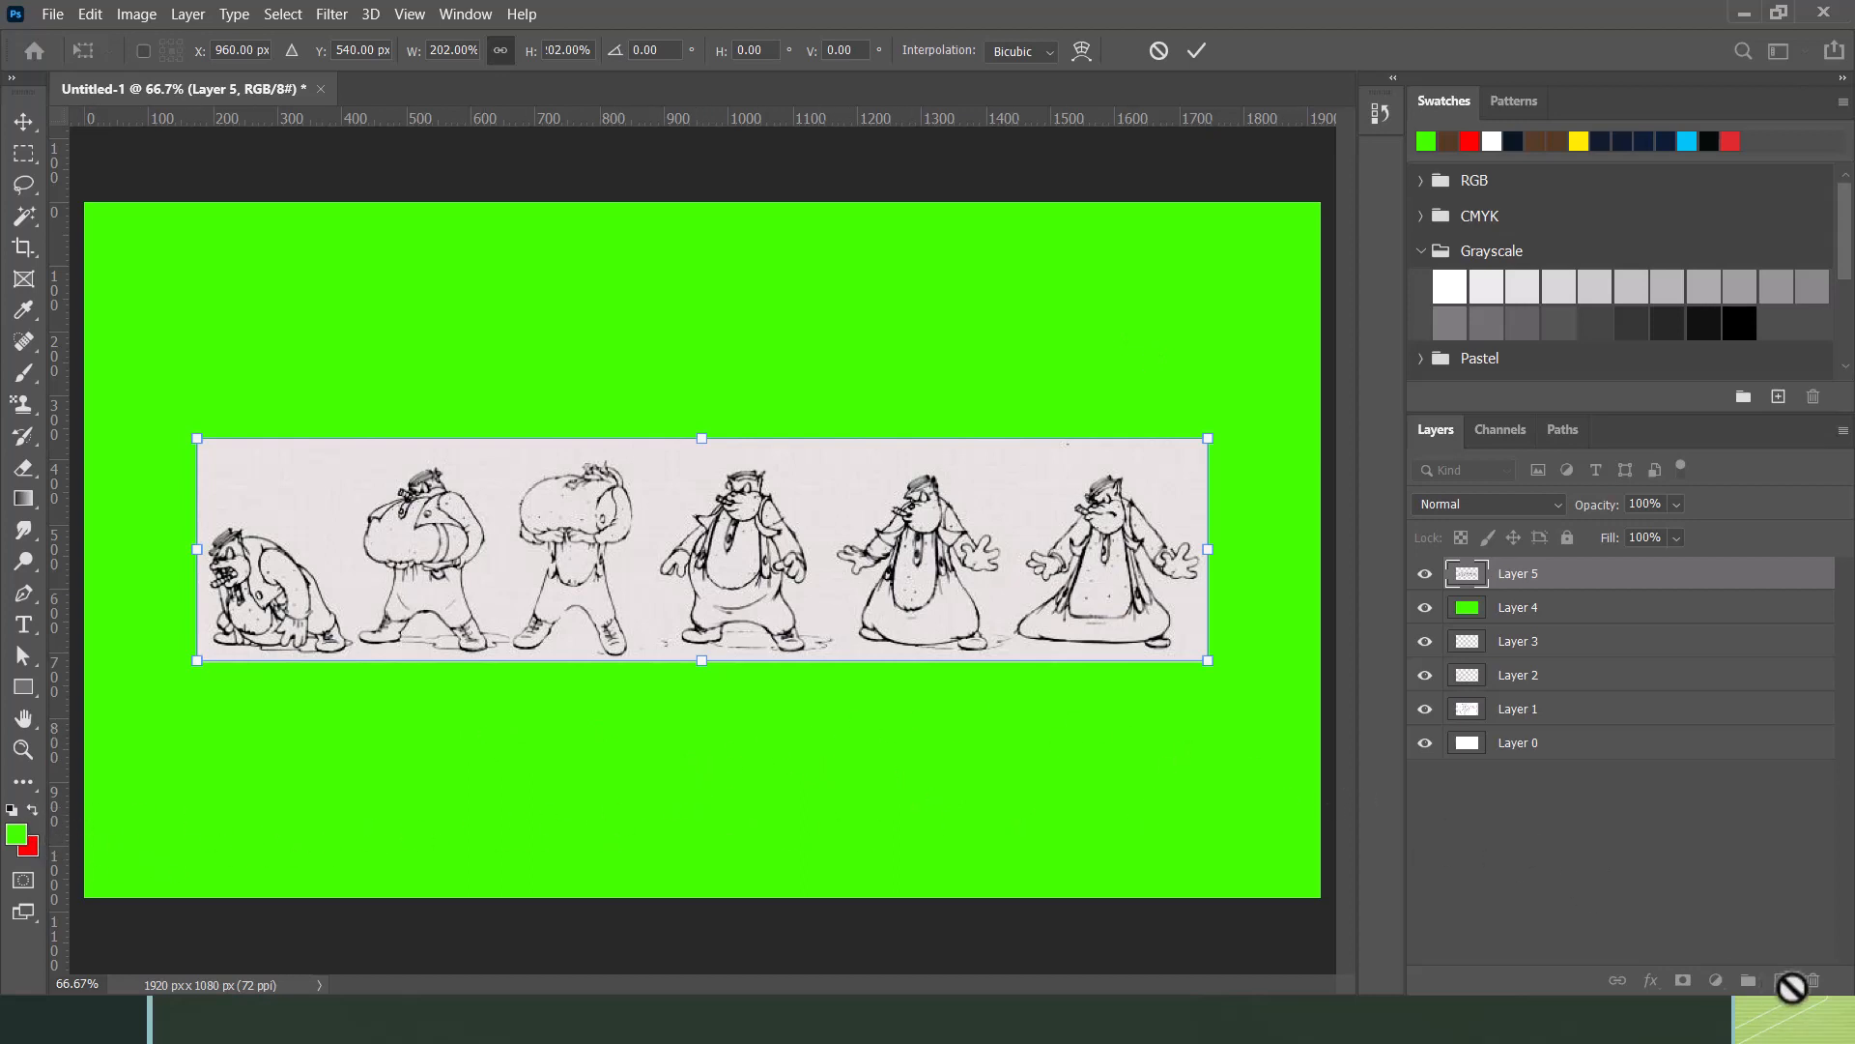
key("Return")
Step: Add a new layer above the pose strip and brush red outlines around the first three character poses
key("b")
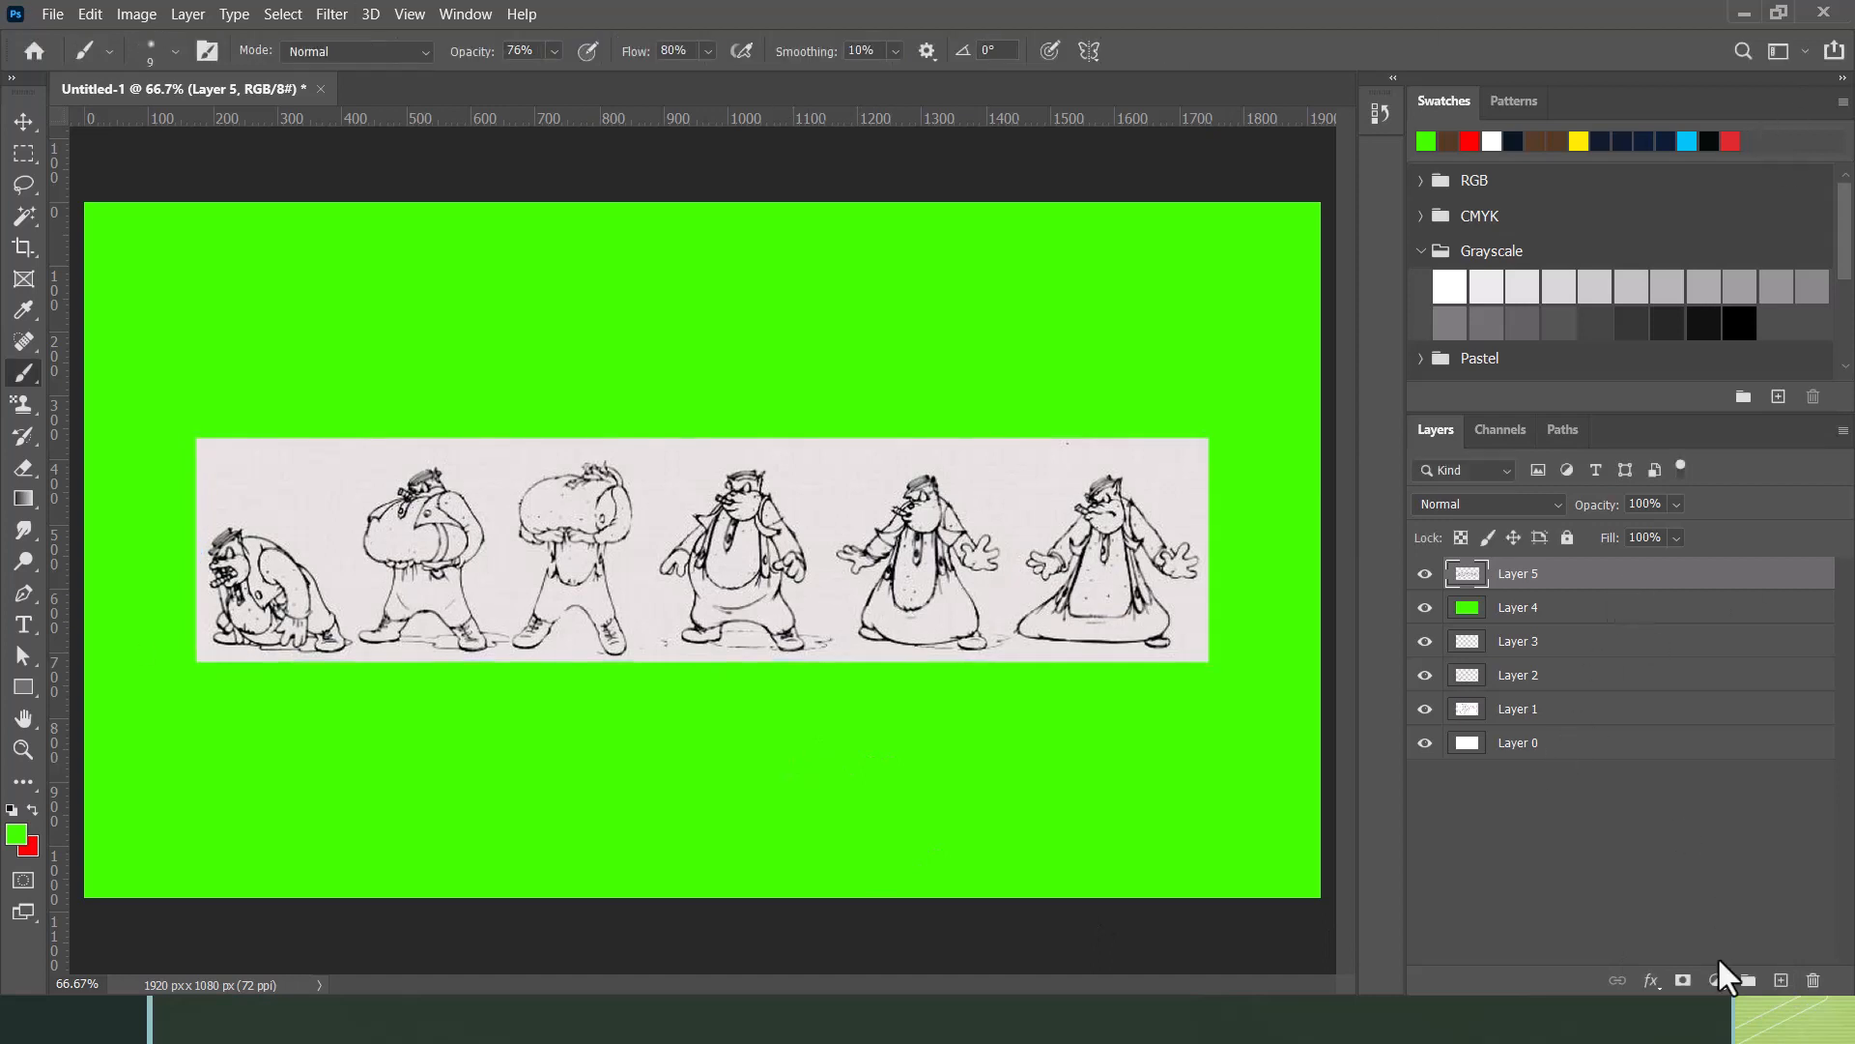
left_click(1781, 981)
left_click(33, 809)
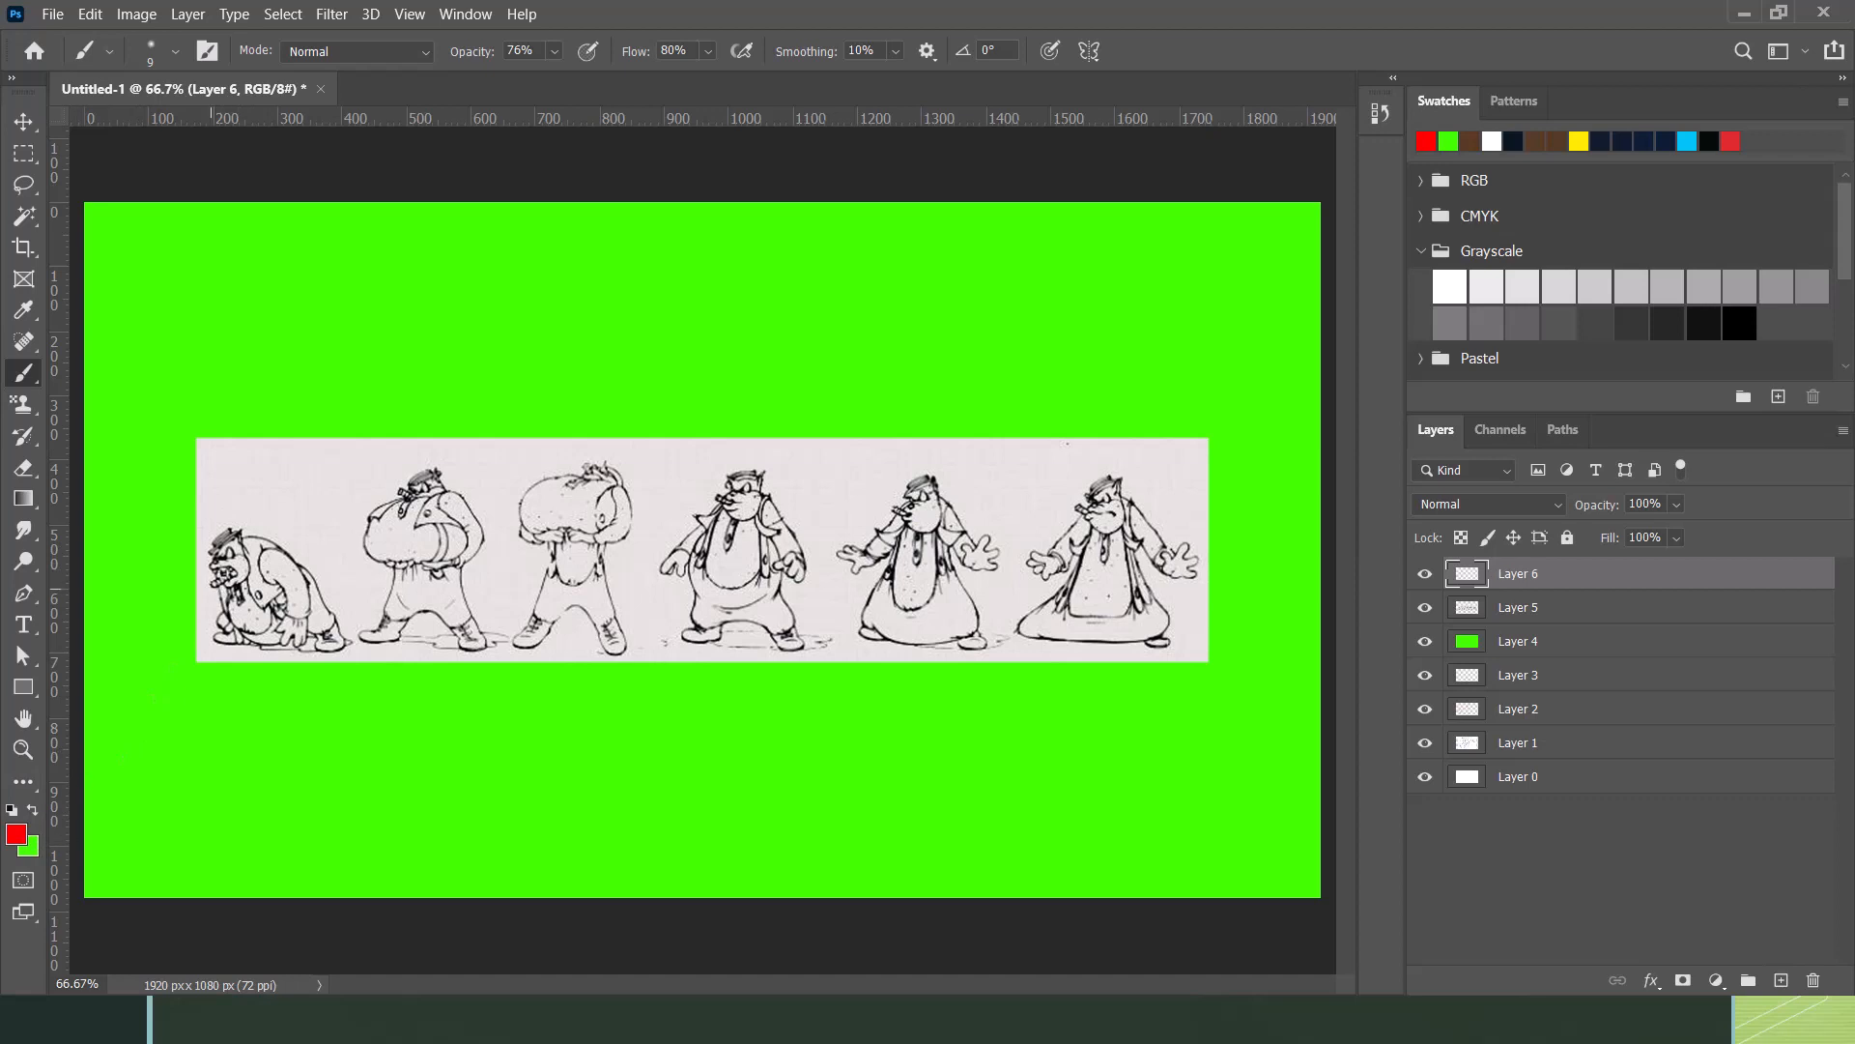
mouse_move(237, 564)
left_mouse_down()
mouse_move(215, 575)
mouse_move(267, 537)
mouse_move(343, 623)
mouse_move(330, 657)
mouse_move(222, 642)
left_mouse_up()
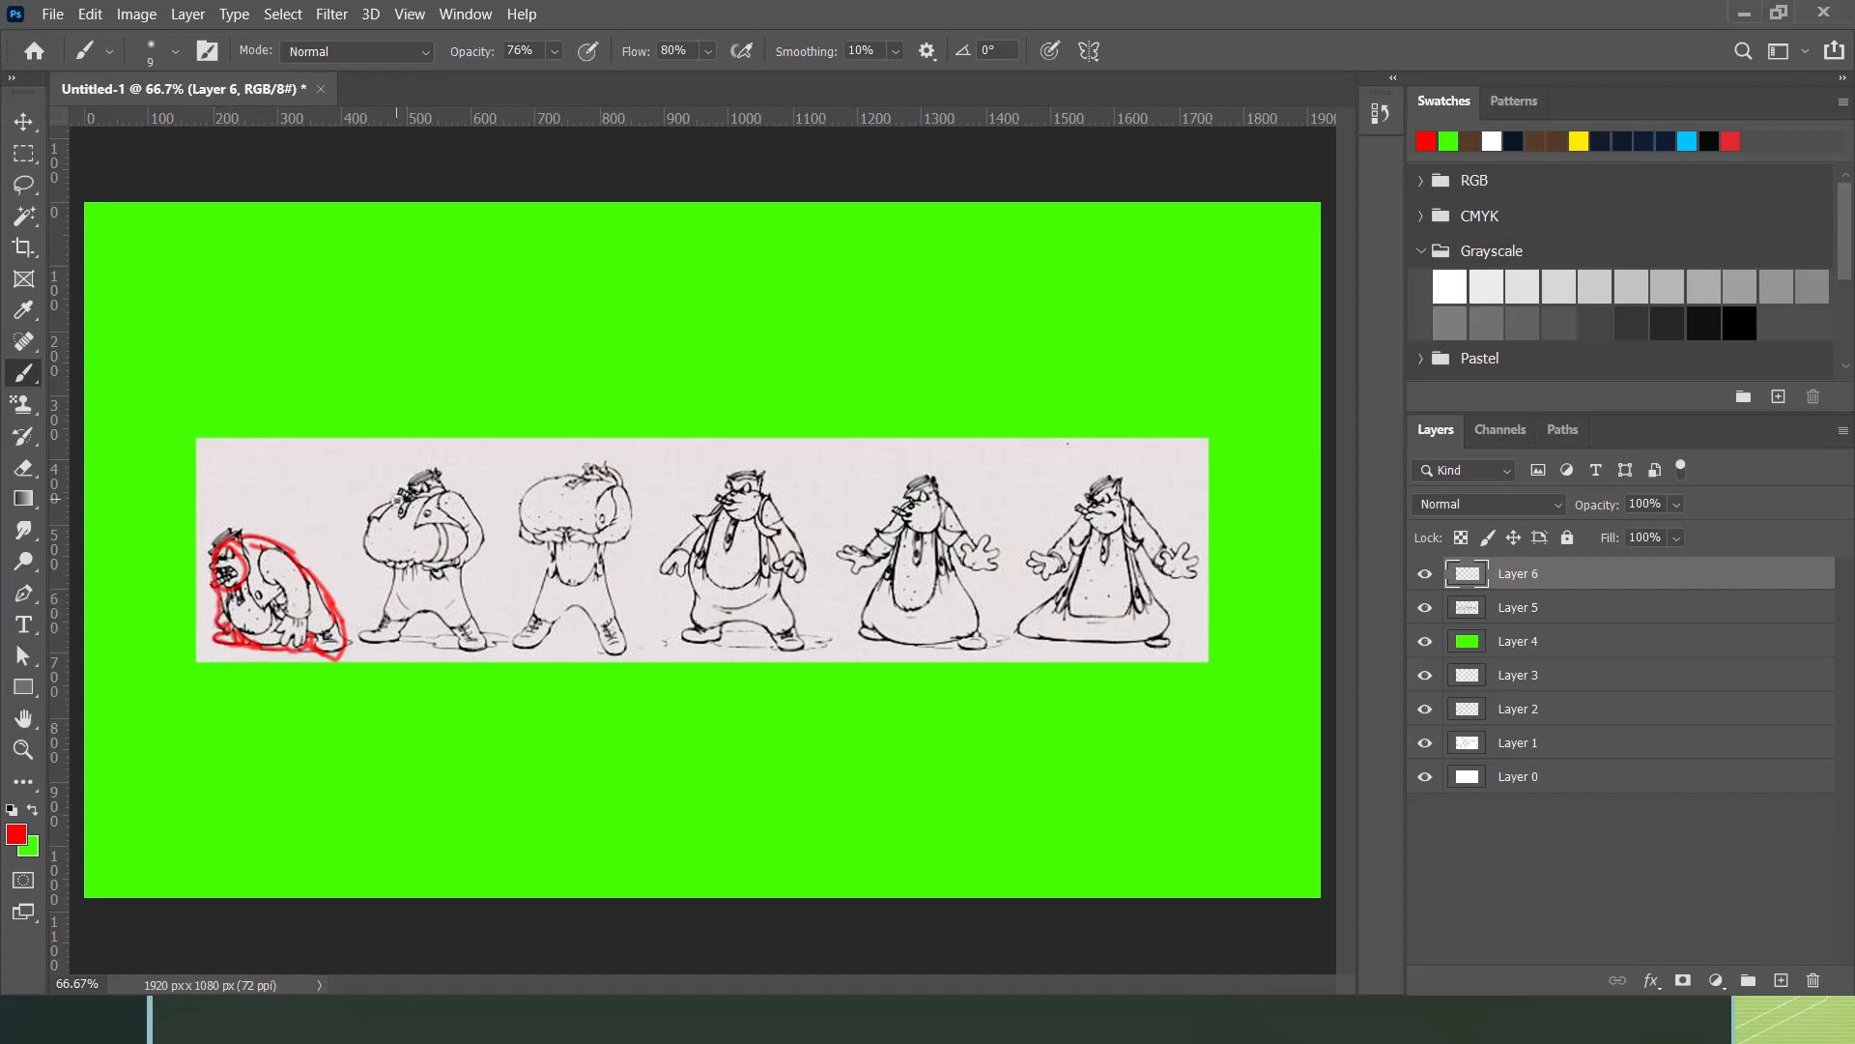
mouse_move(401, 493)
left_mouse_down()
mouse_move(358, 536)
mouse_move(400, 576)
mouse_move(362, 638)
mouse_move(442, 623)
mouse_move(464, 655)
mouse_move(495, 646)
mouse_move(462, 584)
mouse_move(489, 535)
mouse_move(429, 470)
mouse_move(392, 495)
mouse_move(445, 564)
mouse_move(402, 566)
left_mouse_up()
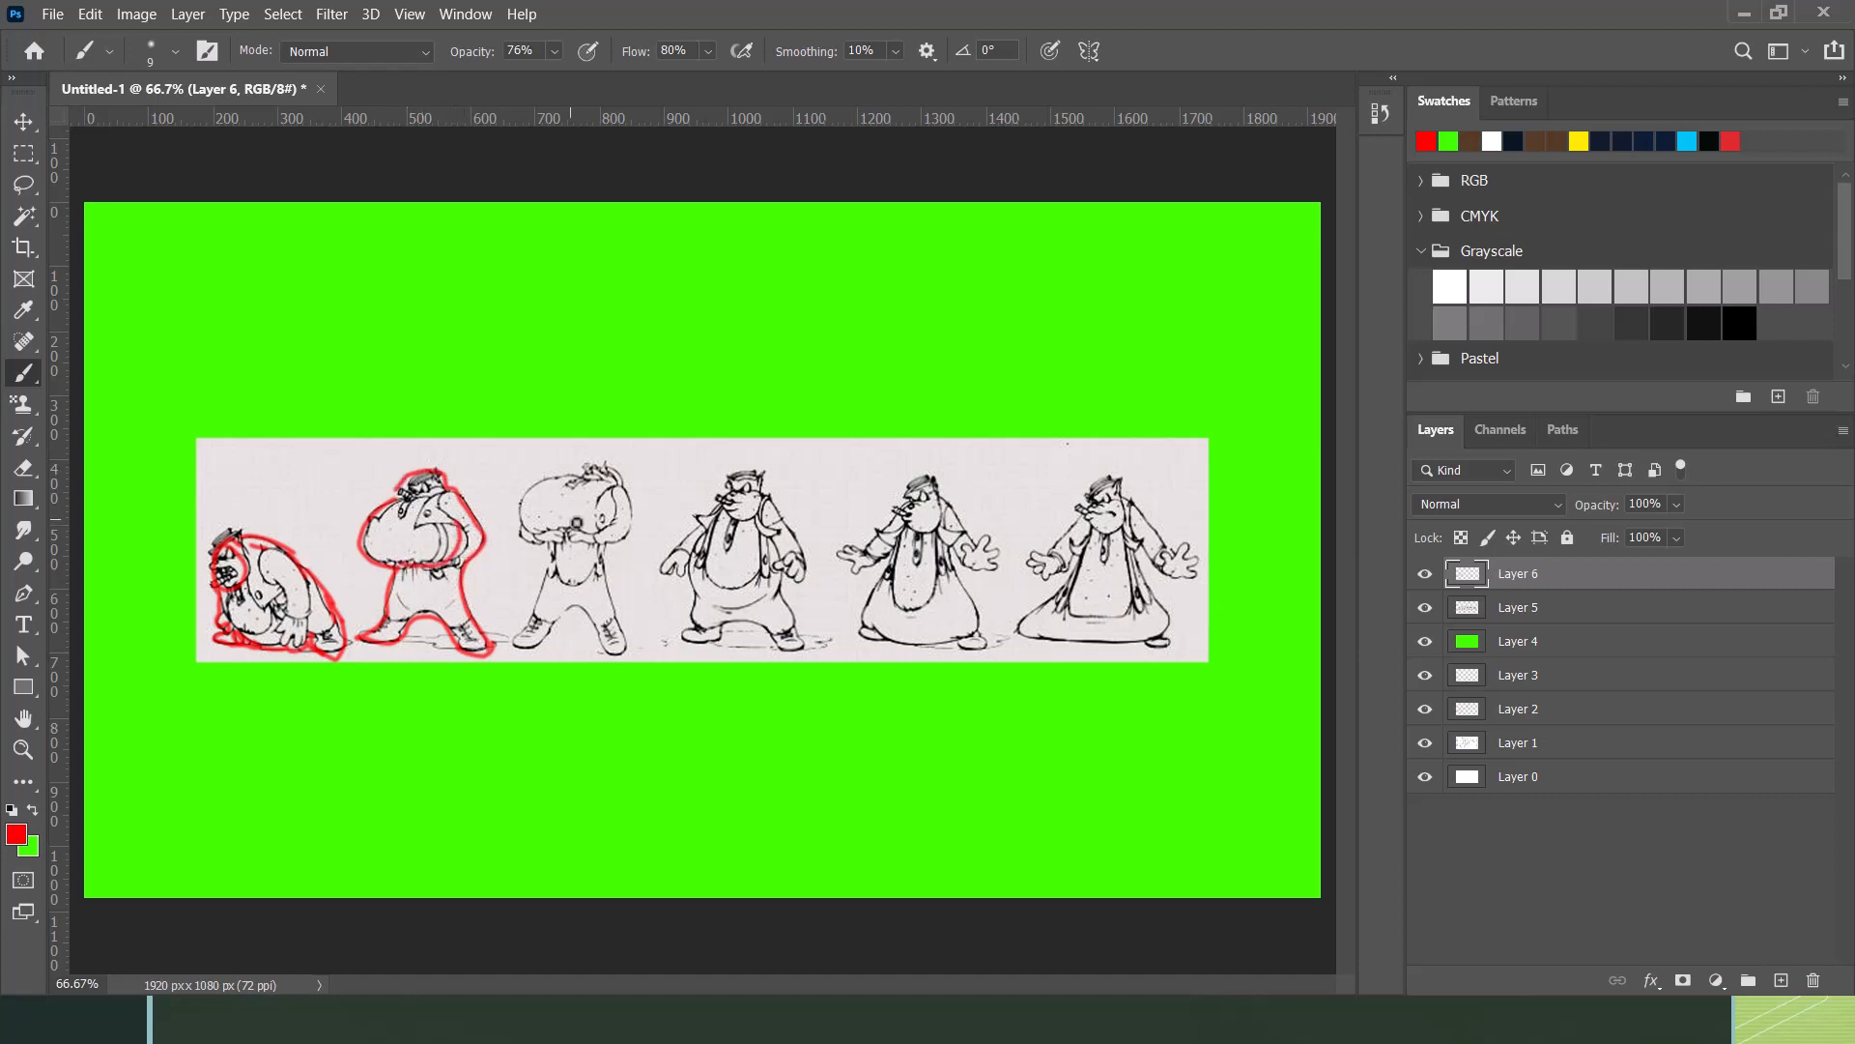
mouse_move(580, 476)
left_mouse_down()
mouse_move(513, 524)
mouse_move(610, 540)
mouse_move(623, 488)
mouse_move(580, 470)
left_mouse_up()
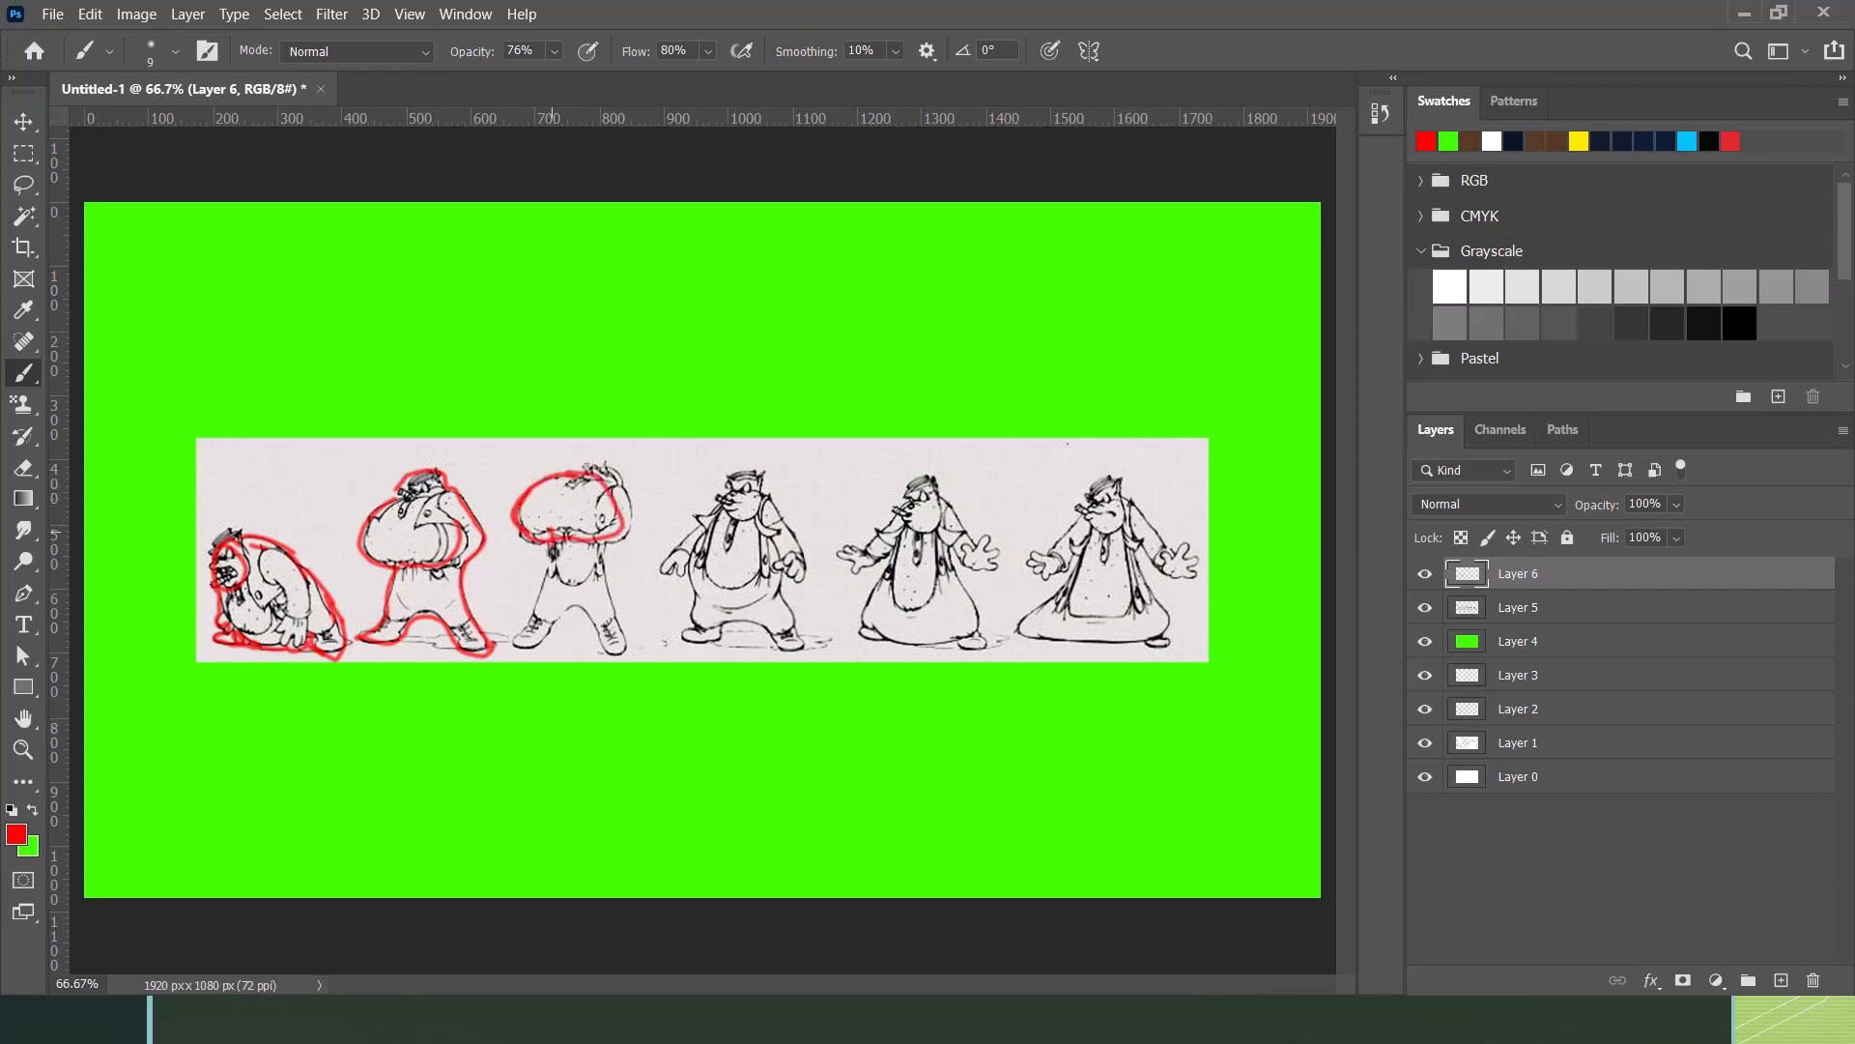
mouse_move(556, 547)
left_mouse_down()
mouse_move(512, 652)
mouse_move(583, 613)
mouse_move(611, 652)
mouse_move(625, 473)
mouse_move(570, 464)
left_mouse_up()
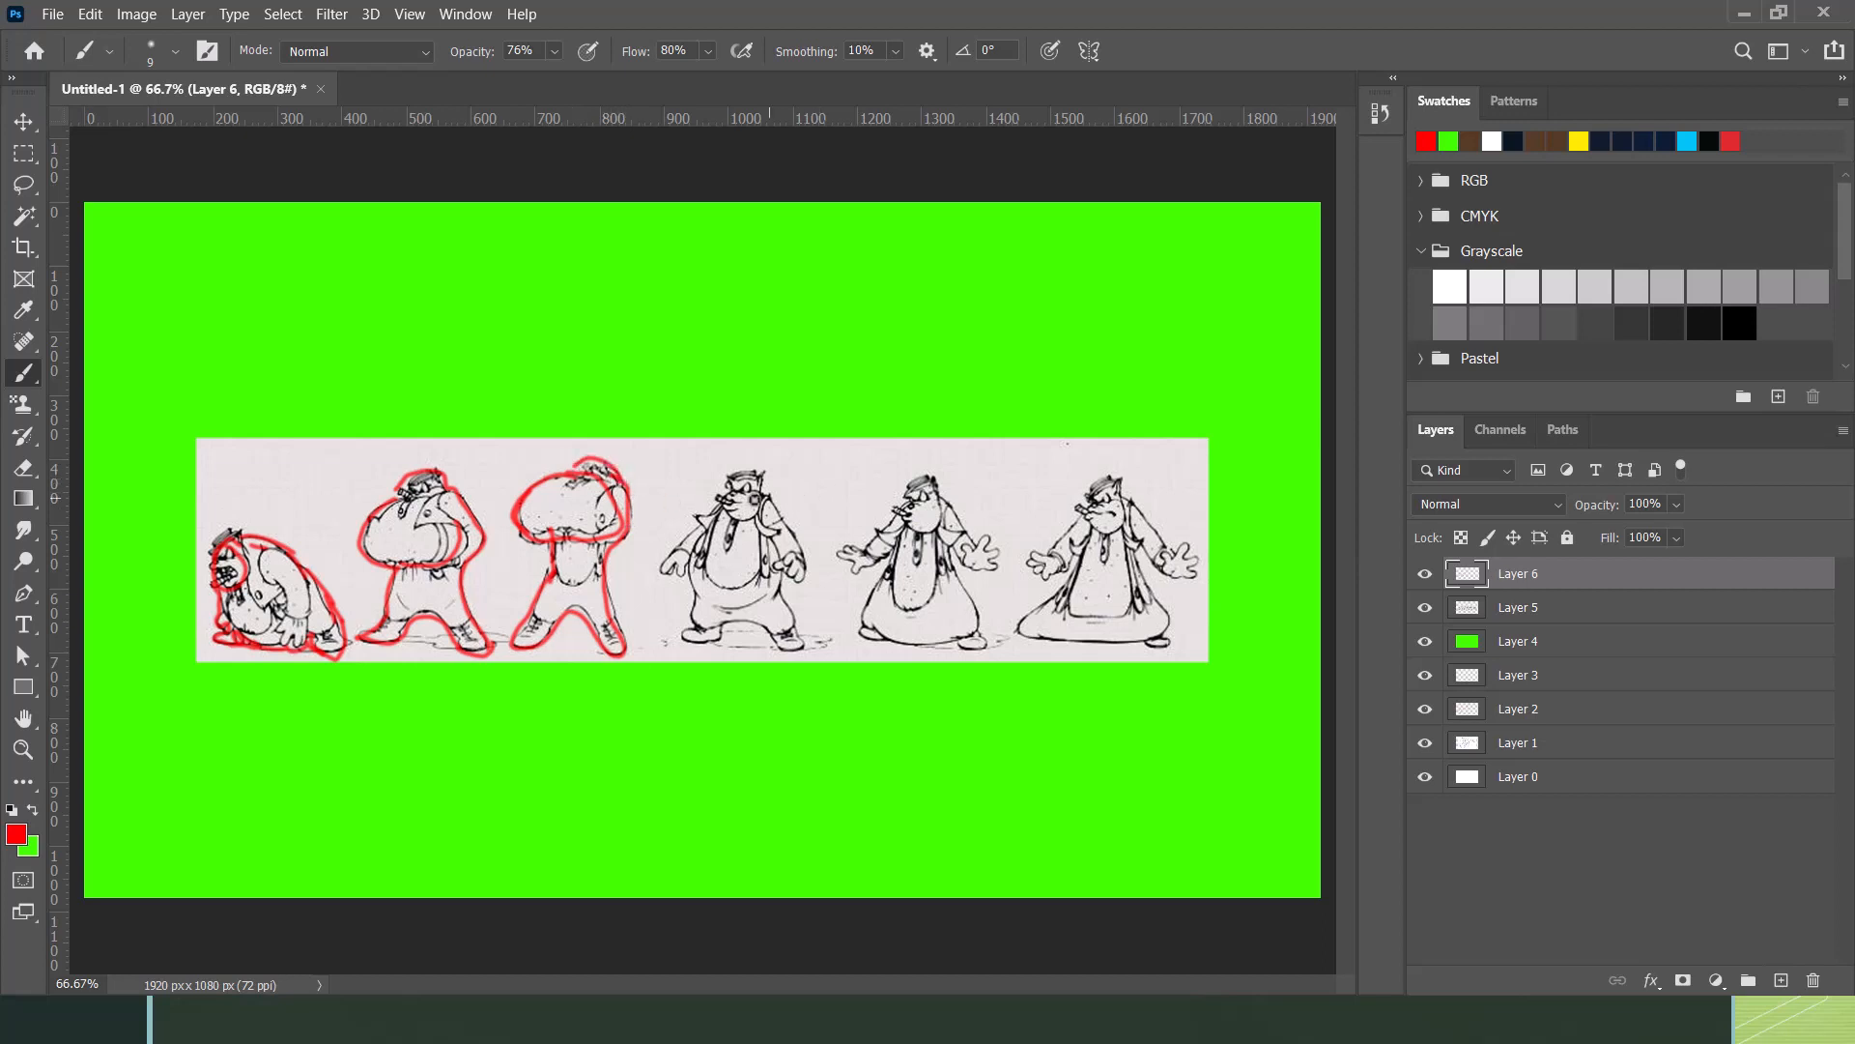
Step: Brush red outlines around the last three character poses, including their heads, arms, hands and flared bodies
mouse_move(769, 500)
left_mouse_down()
mouse_move(767, 472)
mouse_move(732, 467)
mouse_move(665, 568)
mouse_move(689, 586)
mouse_move(692, 642)
mouse_move(763, 627)
mouse_move(800, 656)
mouse_move(802, 549)
mouse_move(773, 493)
left_mouse_up()
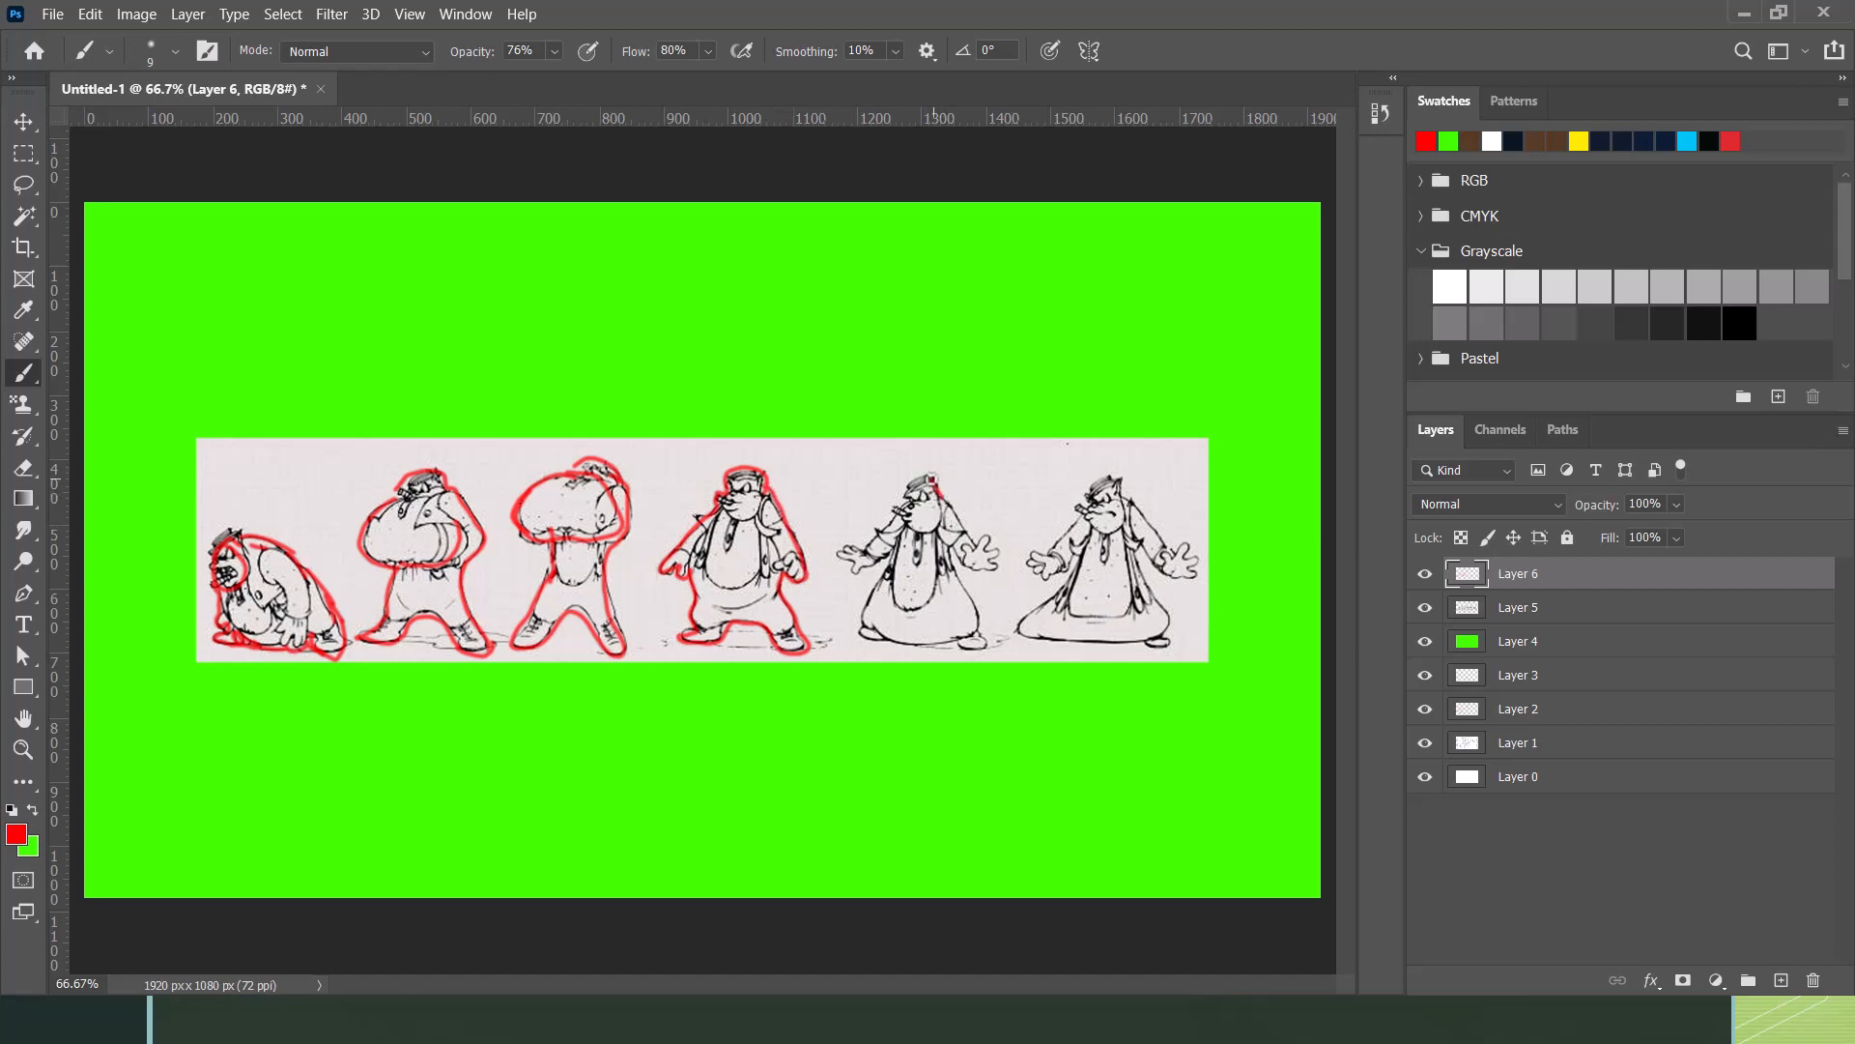
left_click_drag(931, 480, 908, 484)
mouse_move(865, 571)
left_mouse_down()
mouse_move(891, 549)
mouse_move(866, 601)
mouse_move(881, 639)
mouse_move(961, 654)
mouse_move(979, 625)
mouse_move(934, 531)
left_mouse_up()
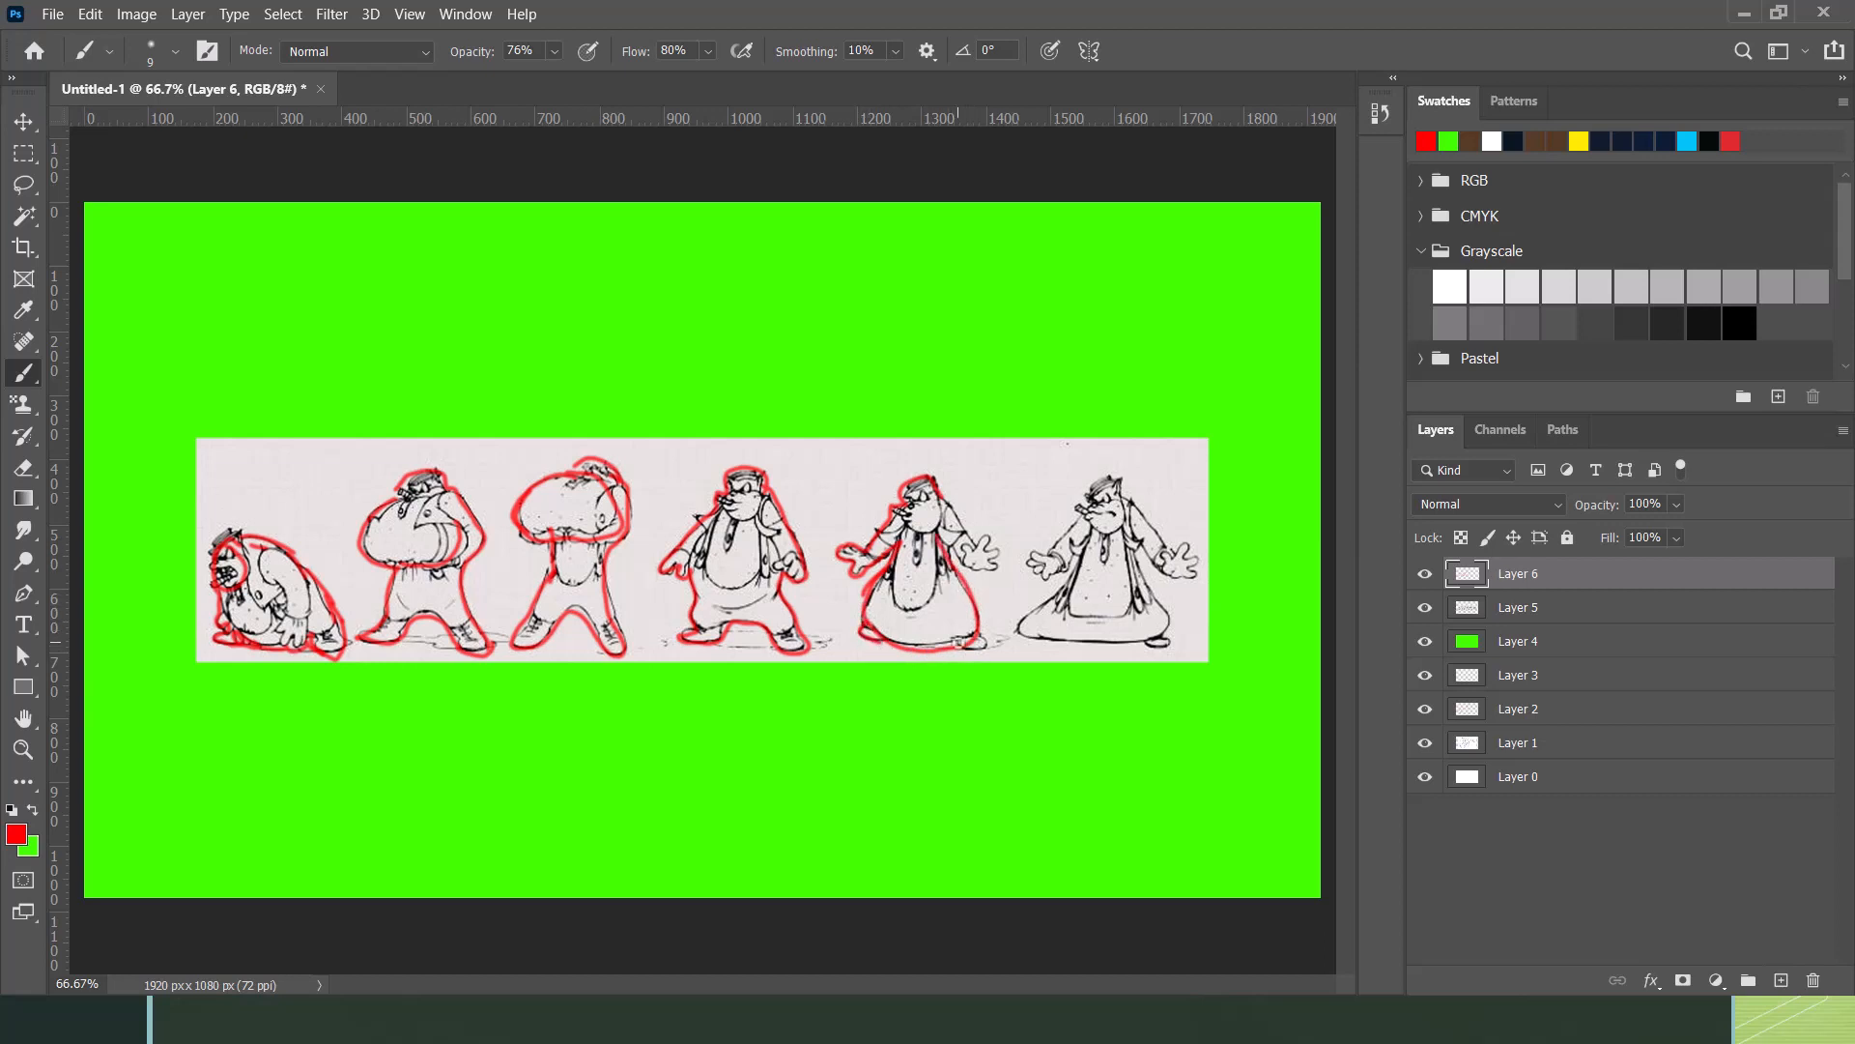
left_click_drag(957, 648, 984, 627)
mouse_move(957, 559)
left_mouse_down()
mouse_move(1001, 568)
mouse_move(940, 500)
left_mouse_up()
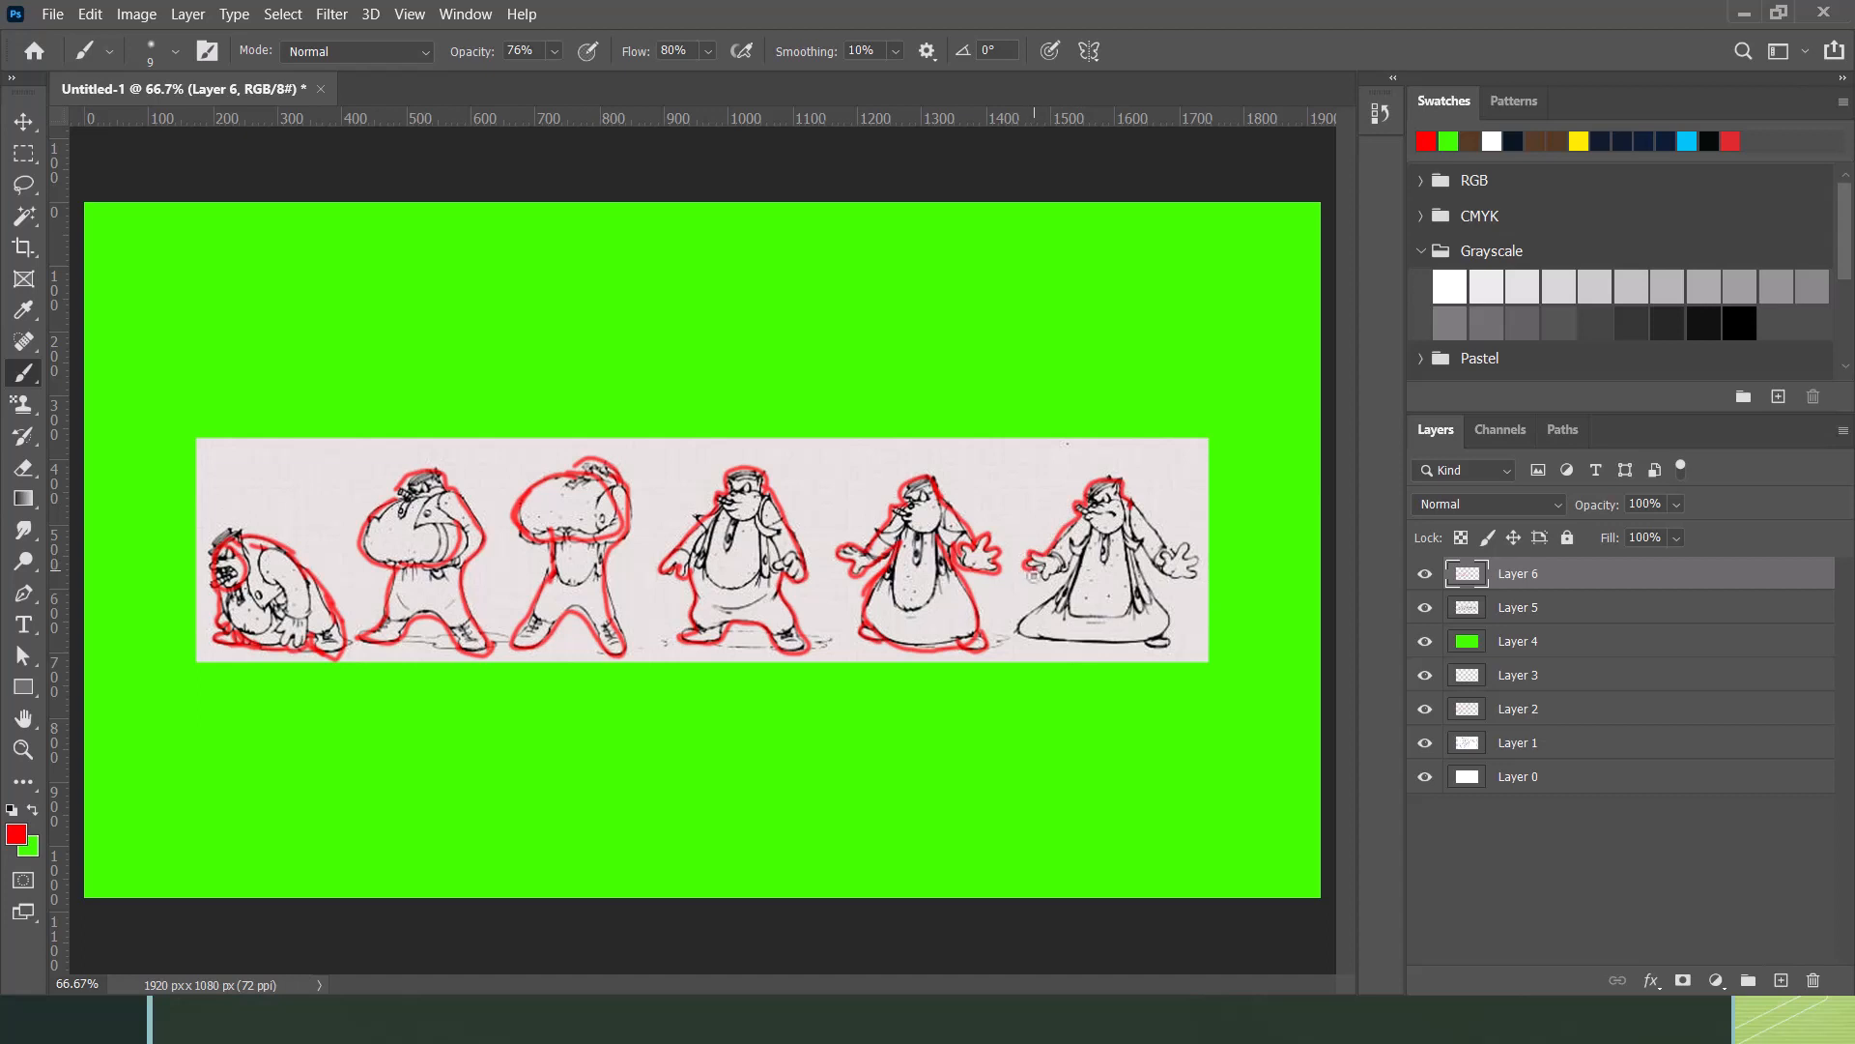
left_click_drag(1048, 582, 1061, 570)
mouse_move(1095, 647)
left_mouse_down()
mouse_move(1166, 642)
mouse_move(1177, 619)
mouse_move(1138, 549)
mouse_move(1138, 503)
mouse_move(1162, 546)
mouse_move(1188, 548)
left_mouse_up()
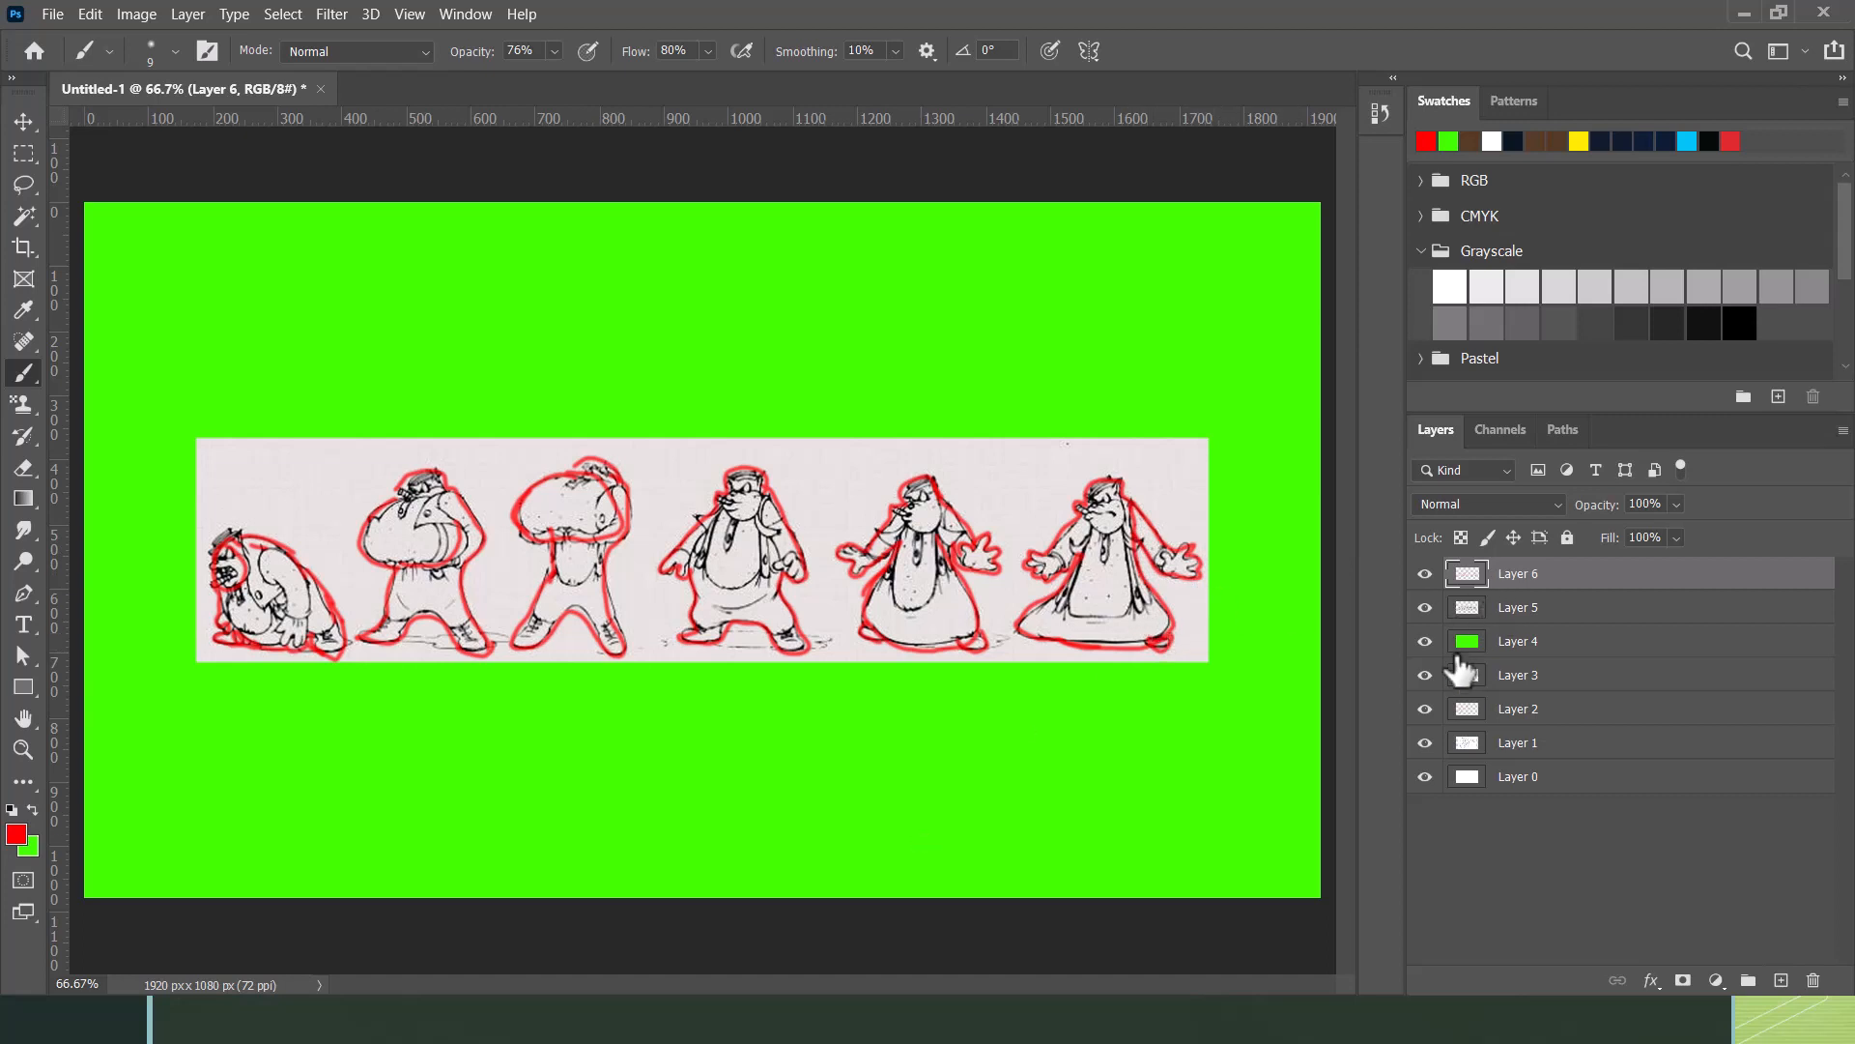
Step: Toggle the pose strip on Layer 5 to compare it with the tracing, and leave it hidden
left_click(1427, 607)
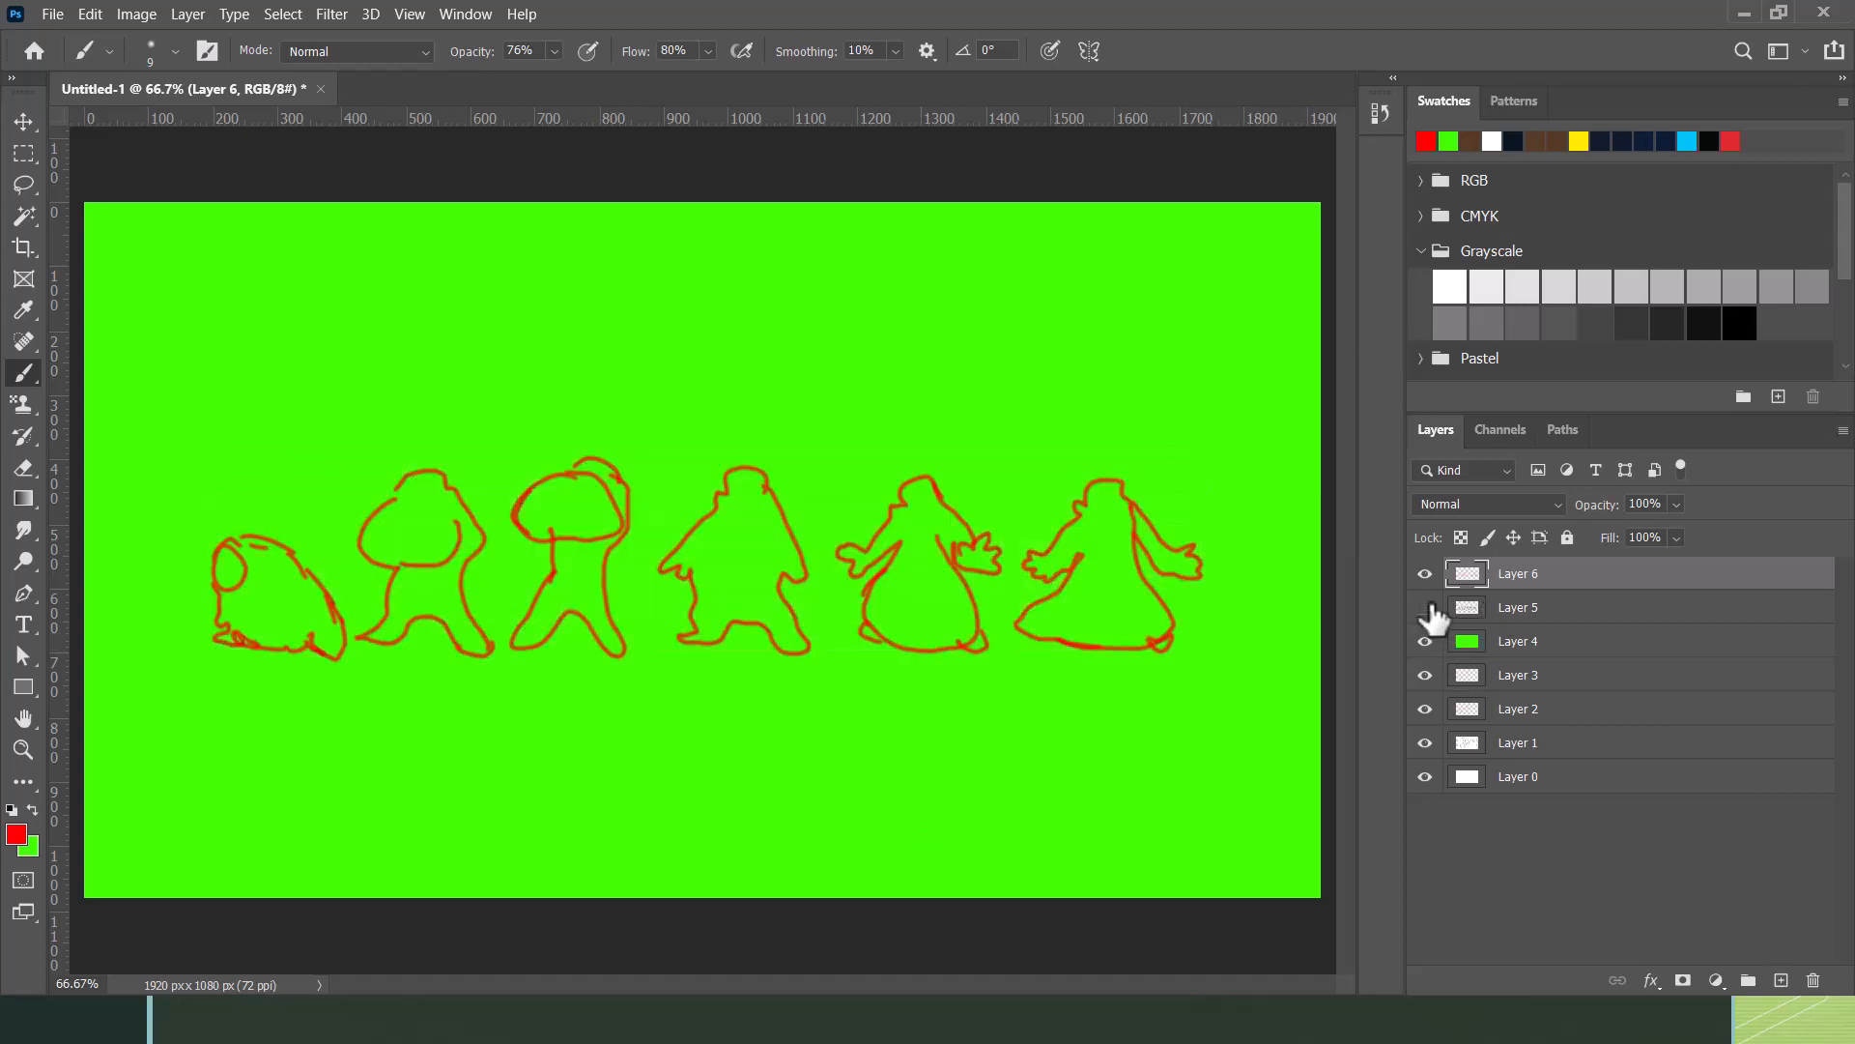
left_click(1426, 607)
left_click(1427, 607)
Step: Switch to the Twelve_Principles_SMC2017 PDF in Acrobat and copy the "The Basic Bouncing Ball Action" sheet image from page 5
key("alt+Tab")
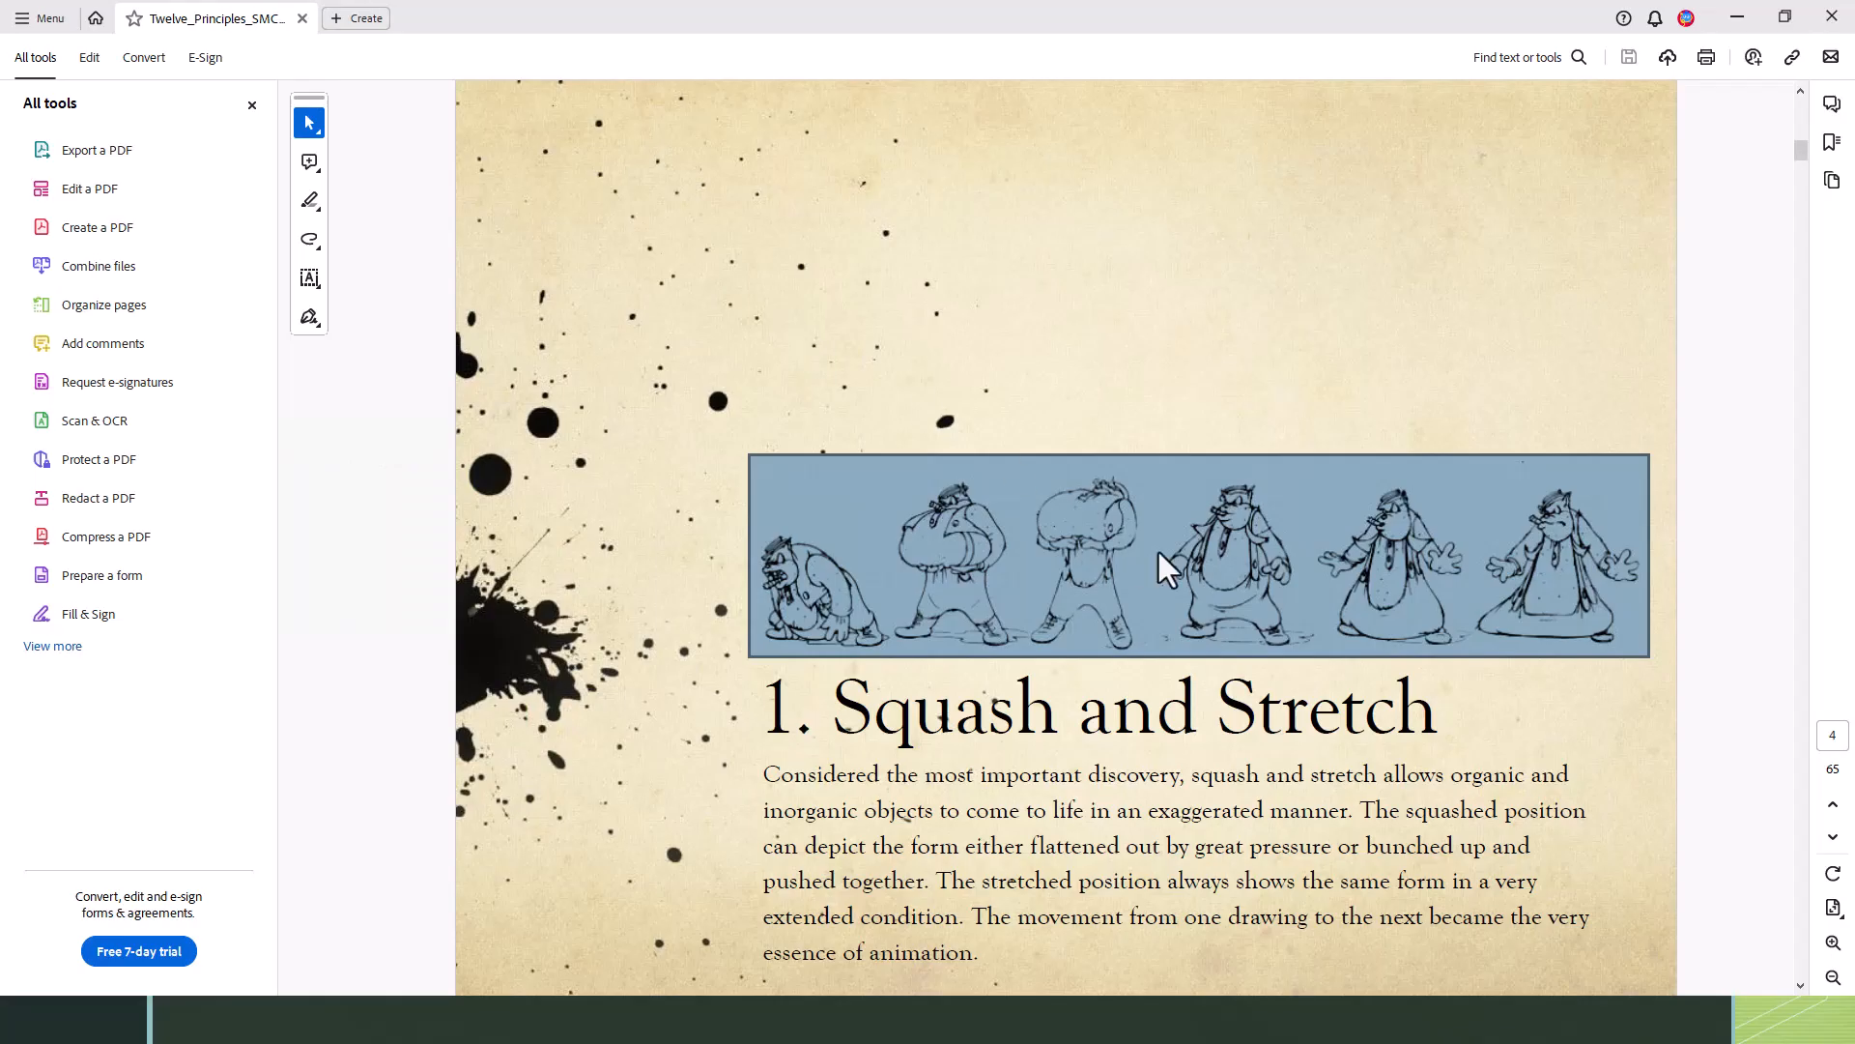
left_click(663, 705)
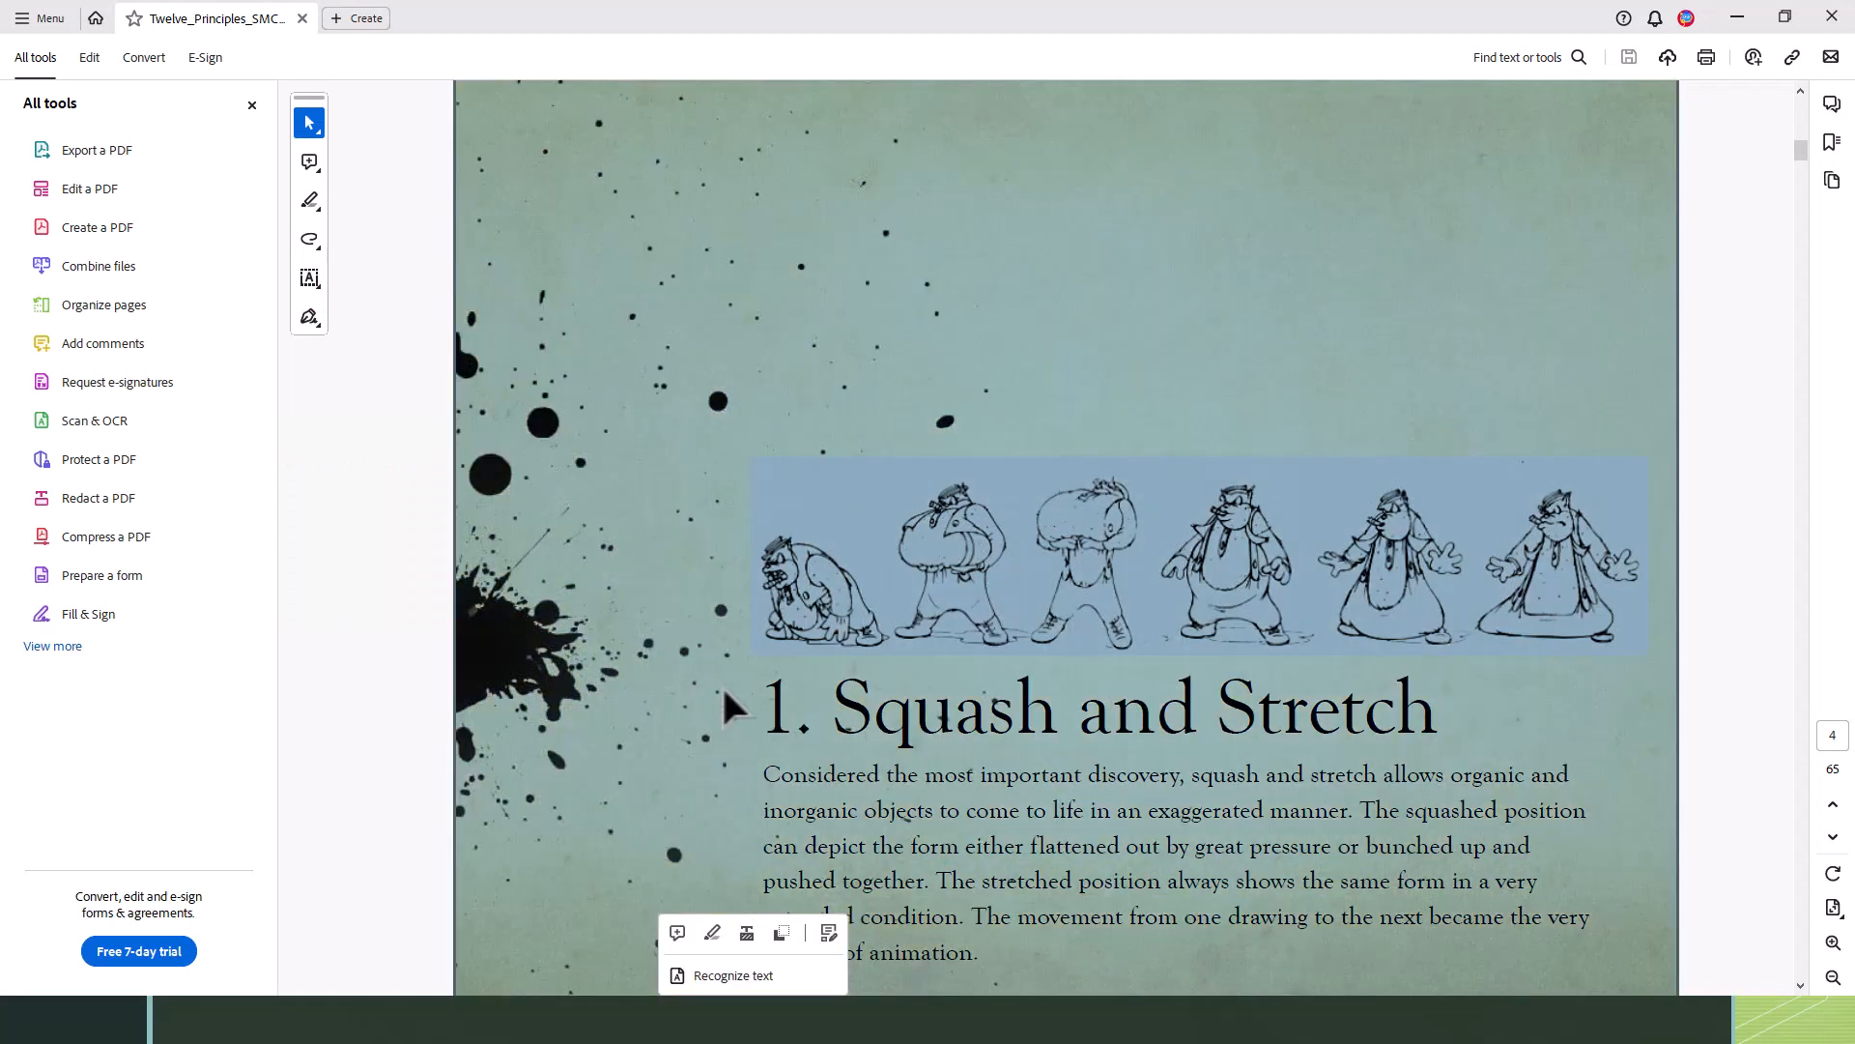
scroll(1195, 708, "down", 1)
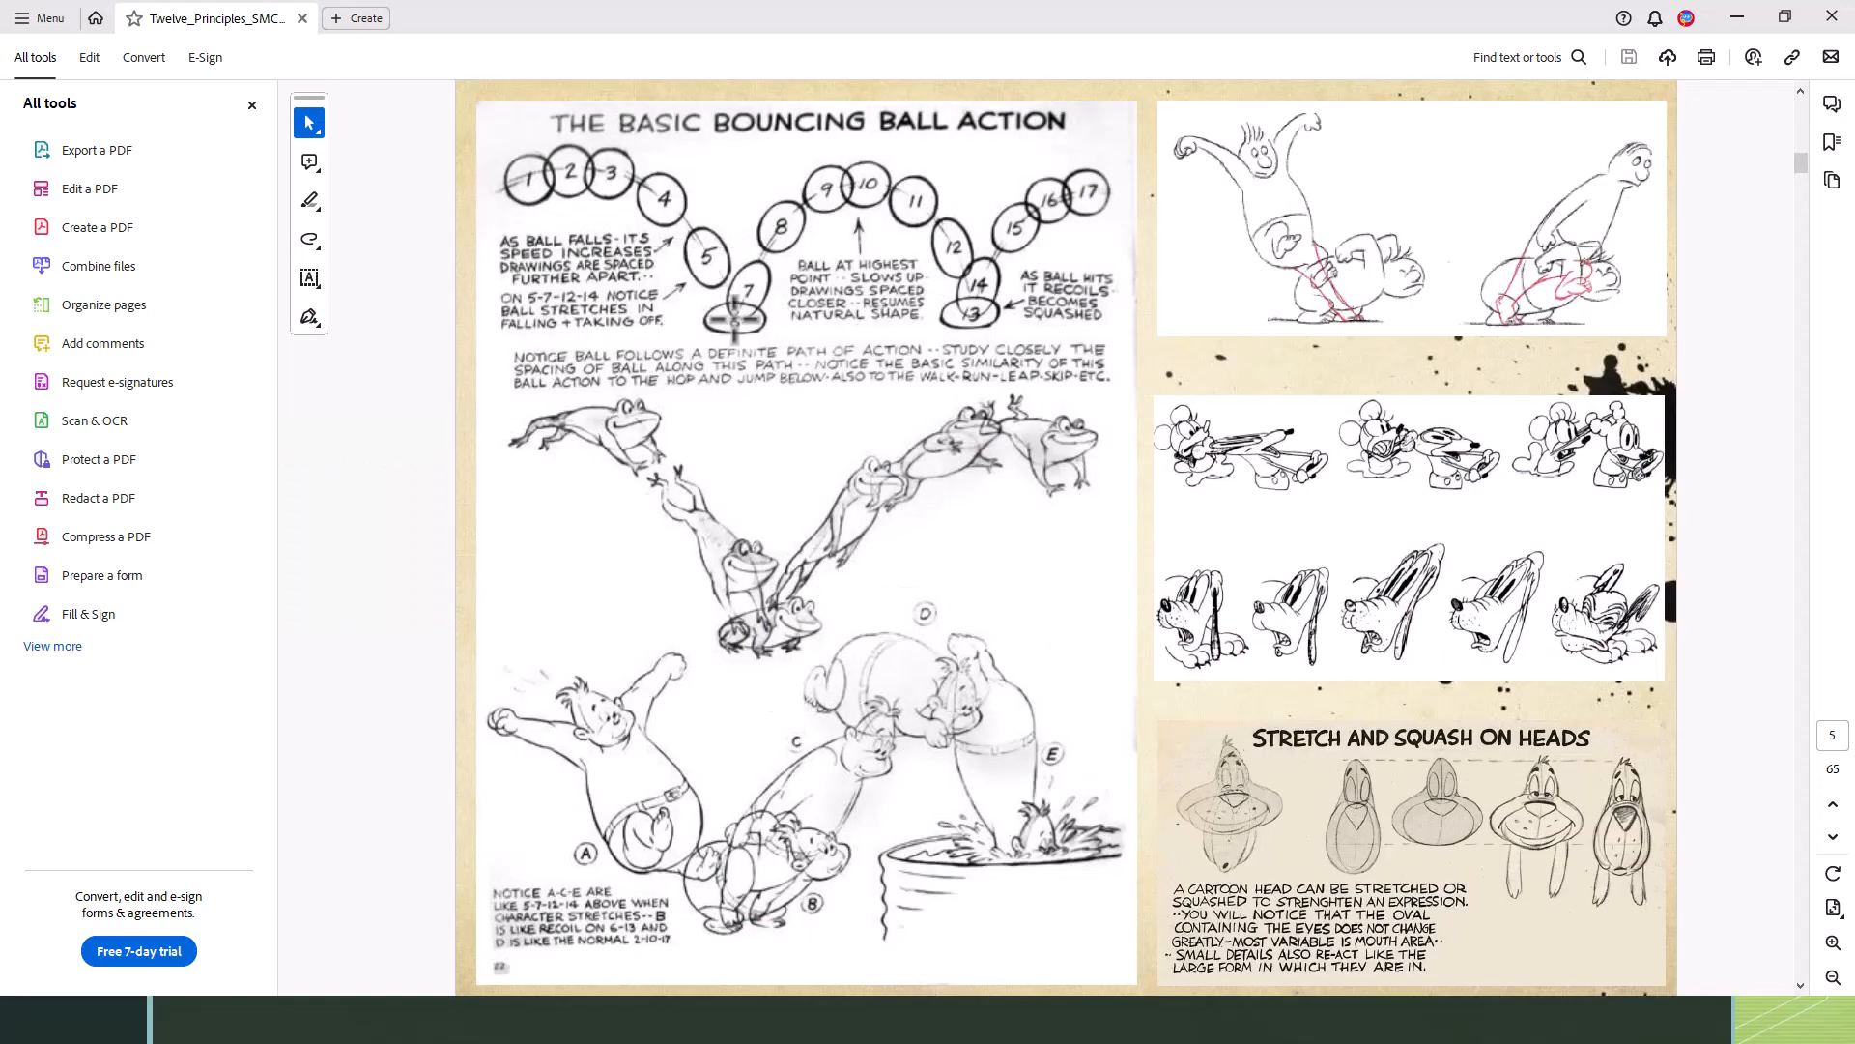
left_click(850, 232)
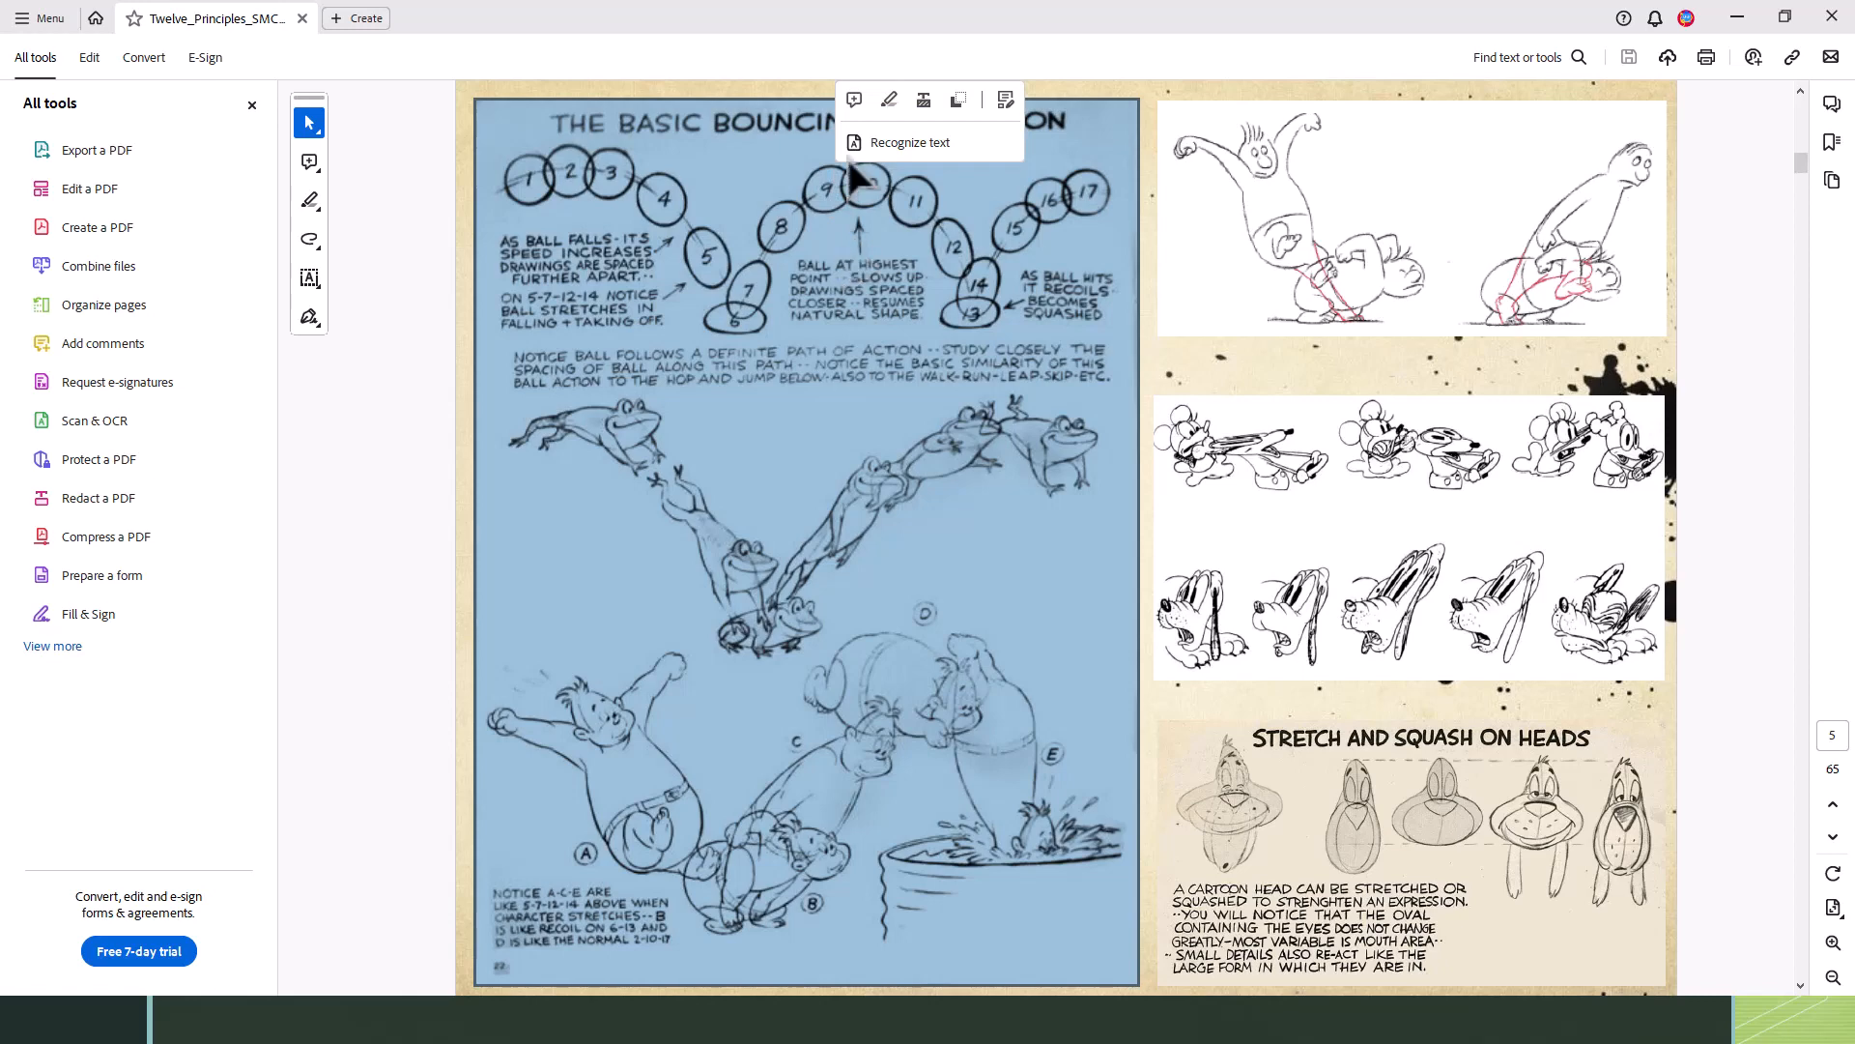
left_click(741, 284)
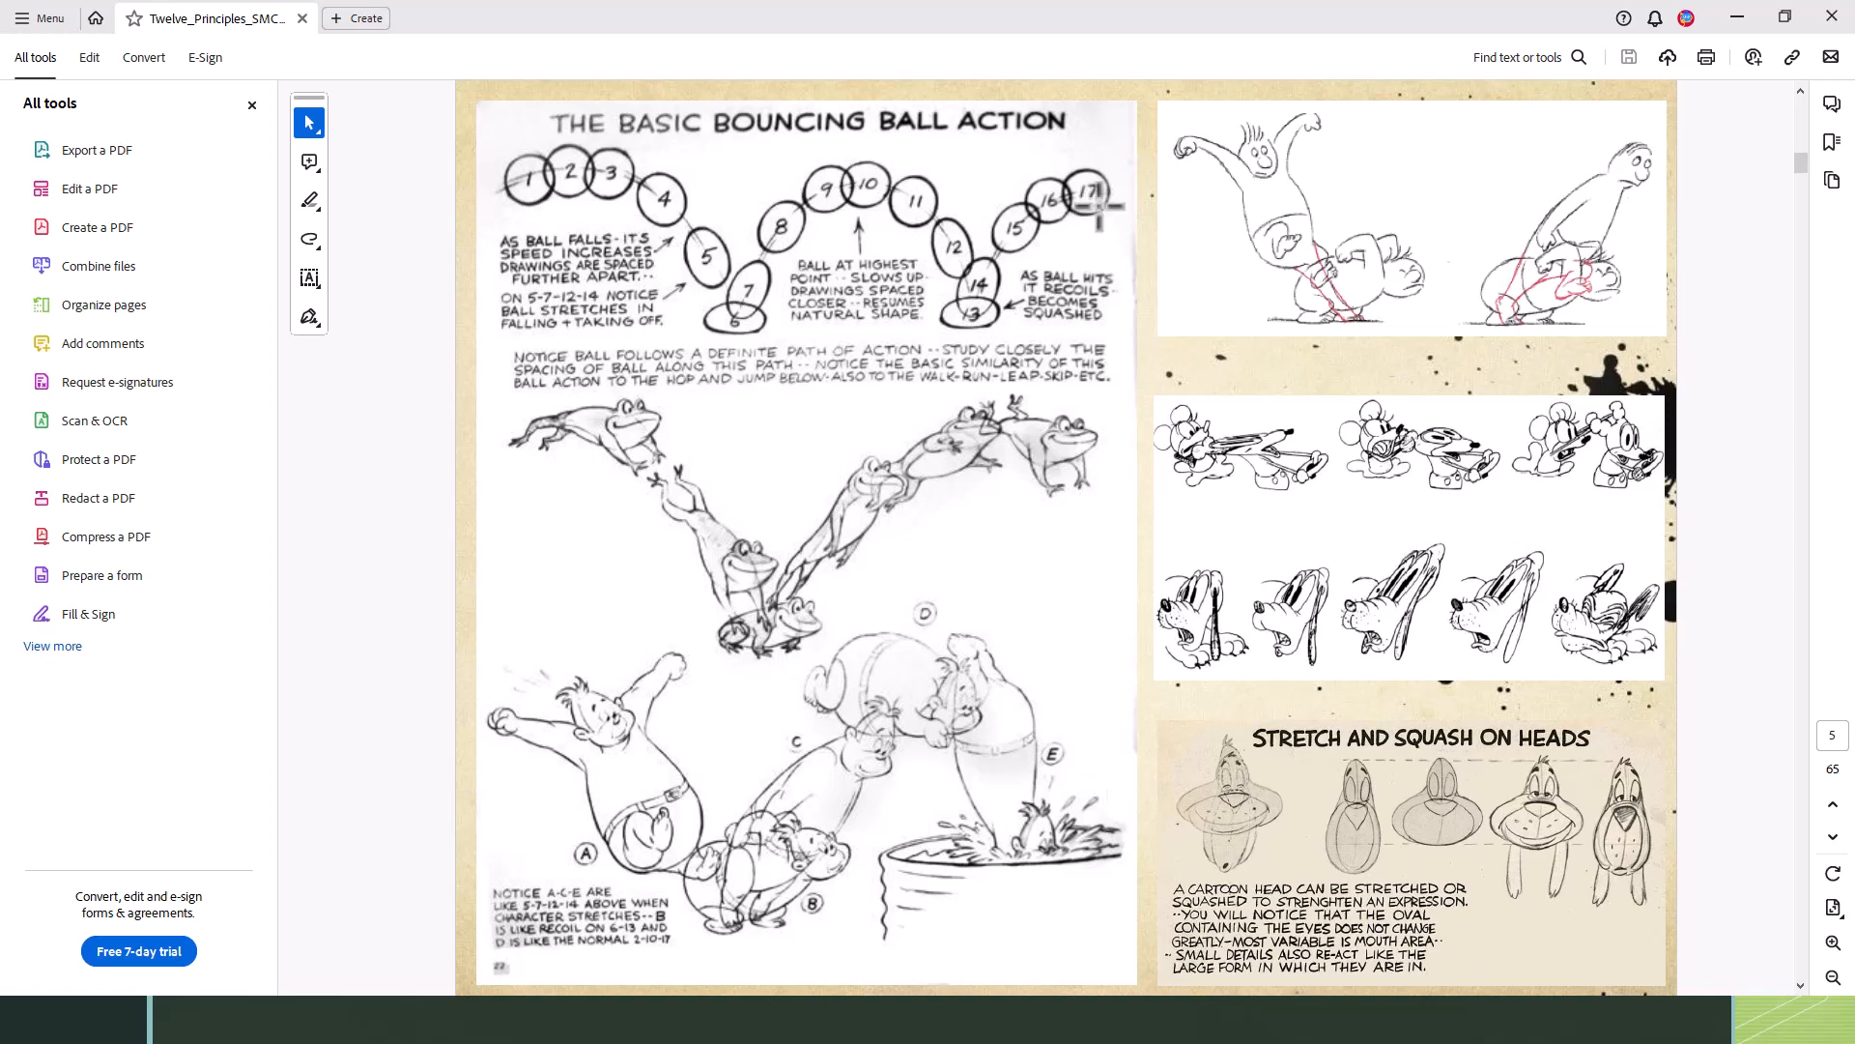
left_click(808, 198)
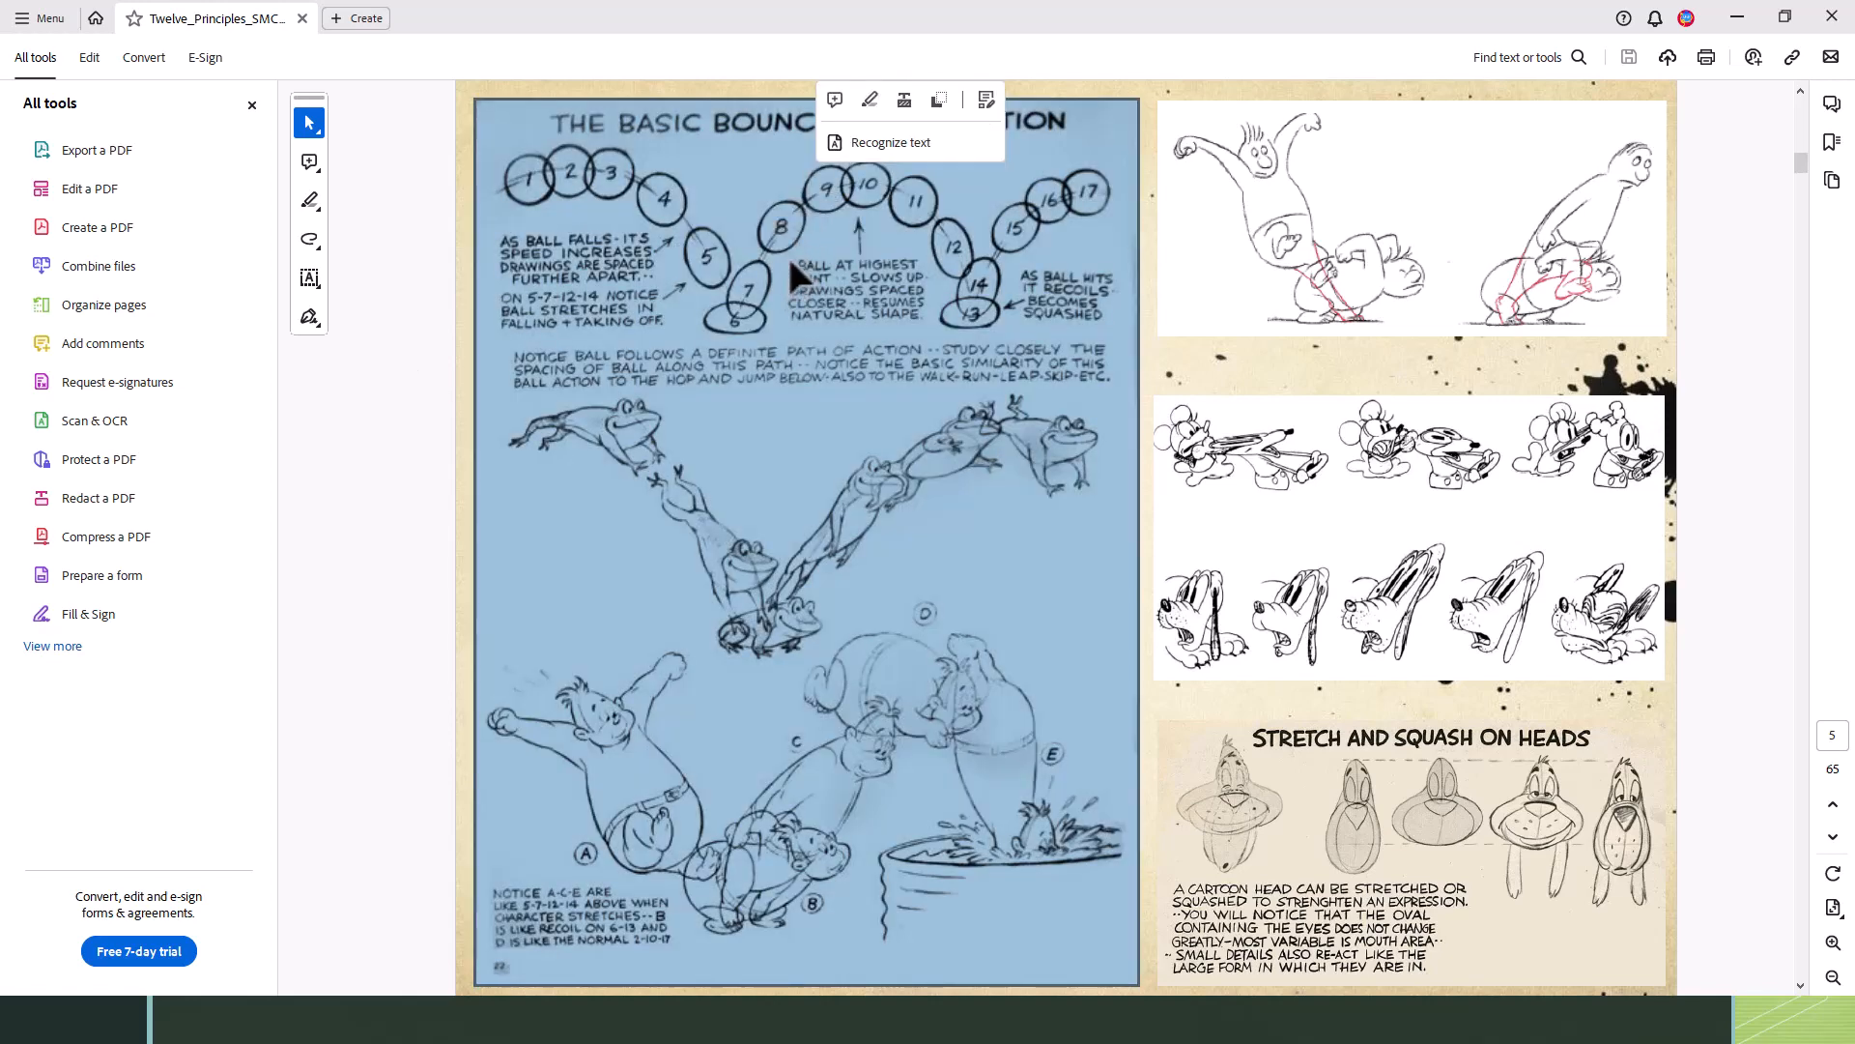
left_click(703, 270)
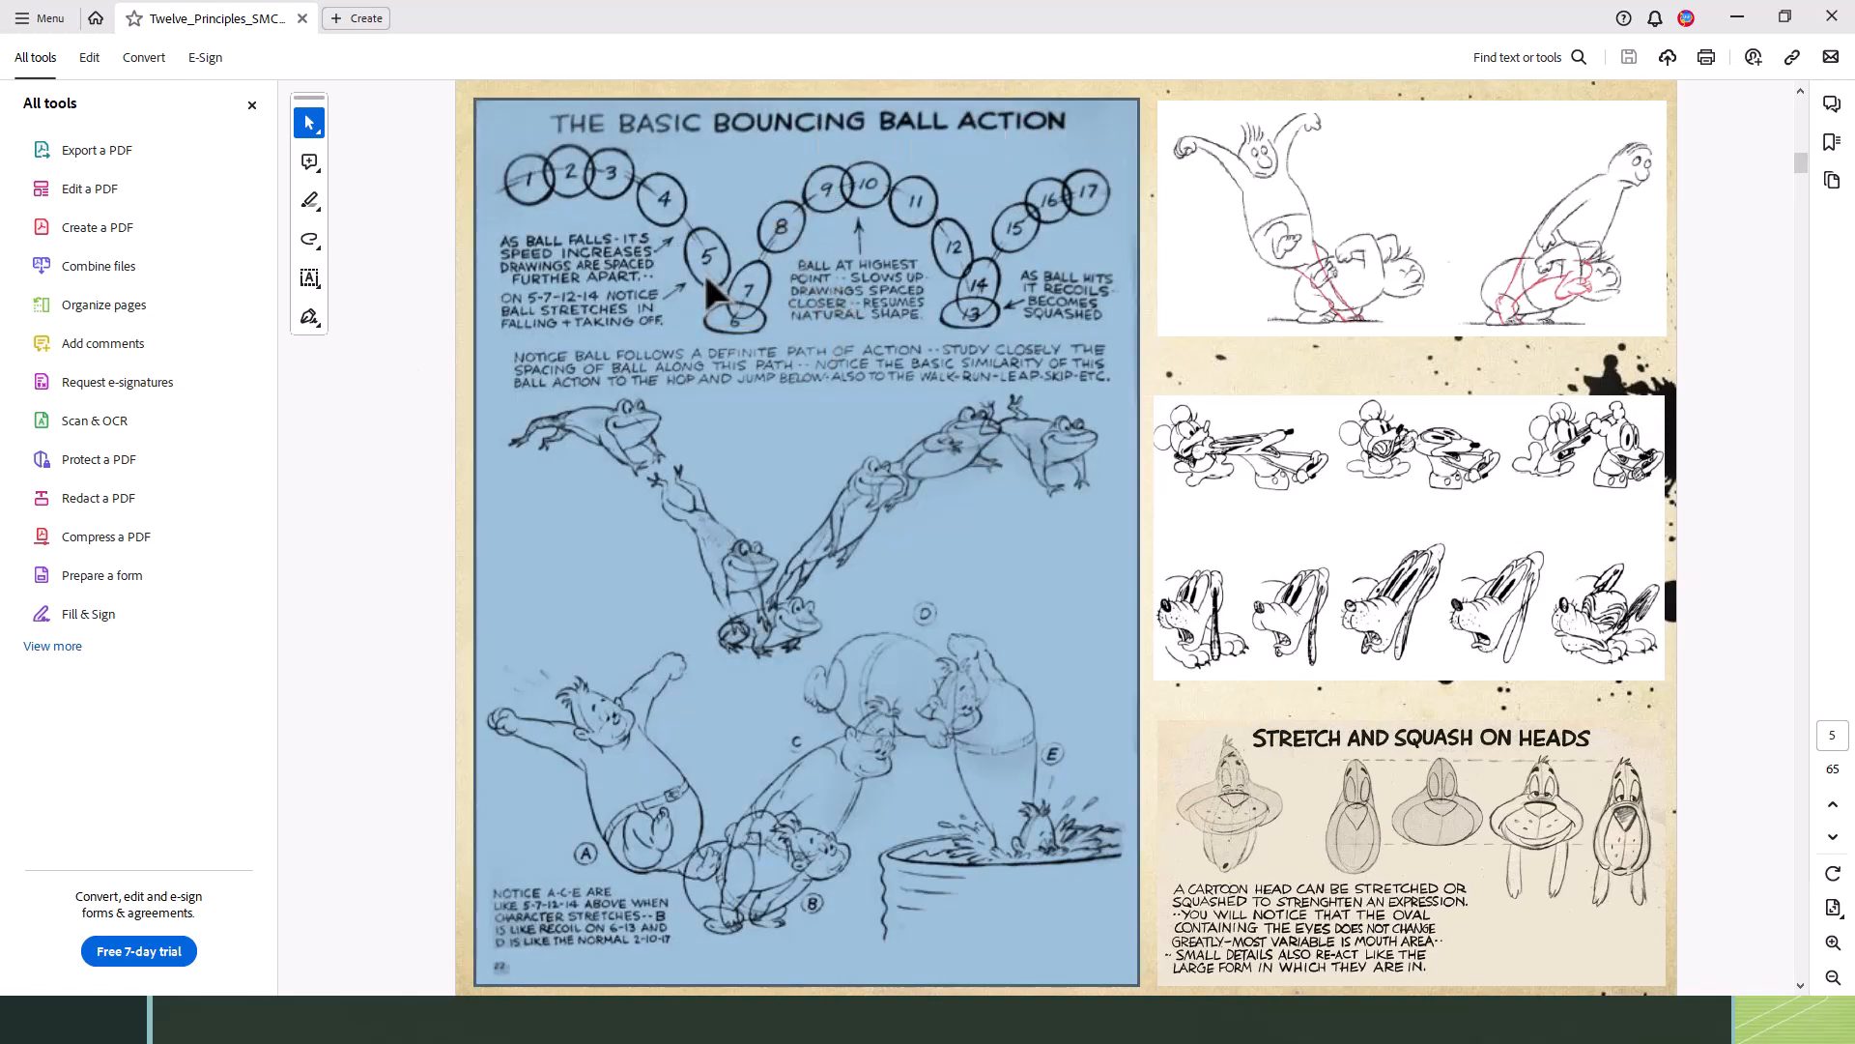
left_click(852, 270)
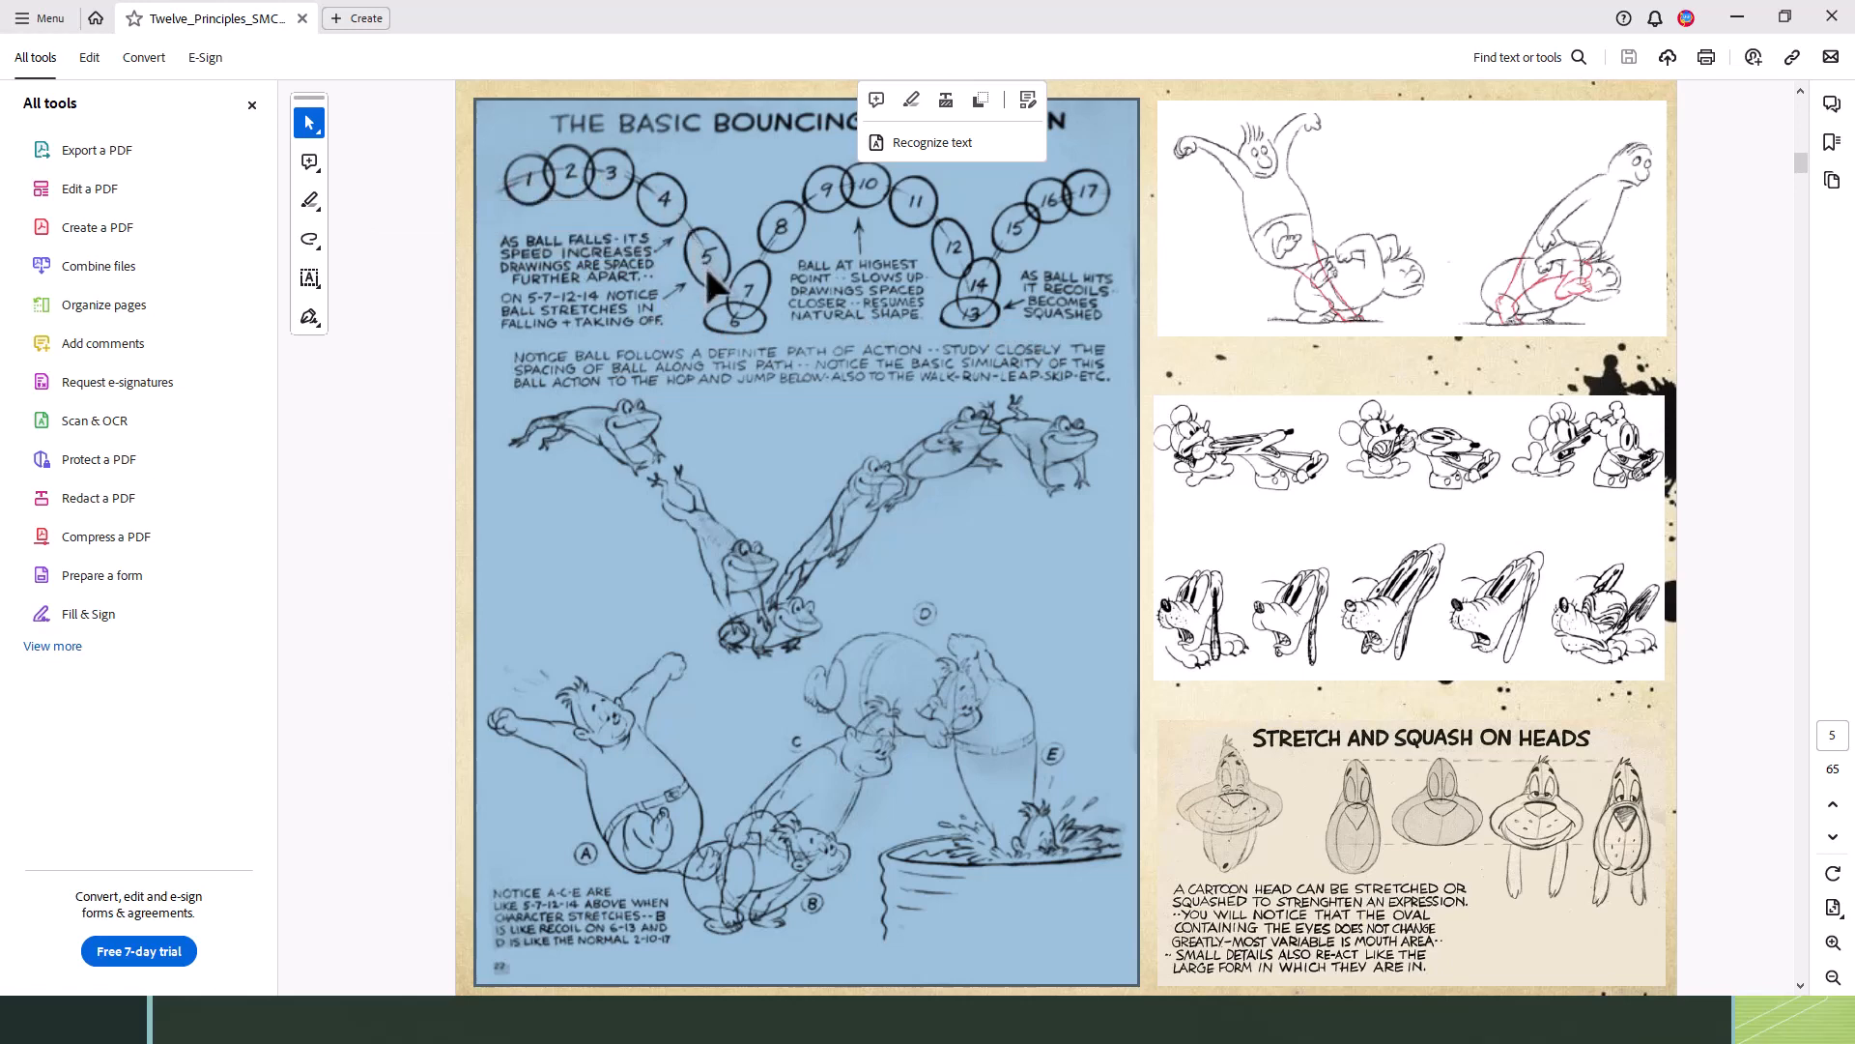
right_click(733, 324)
left_click(742, 343)
left_click(742, 277)
left_click(817, 294)
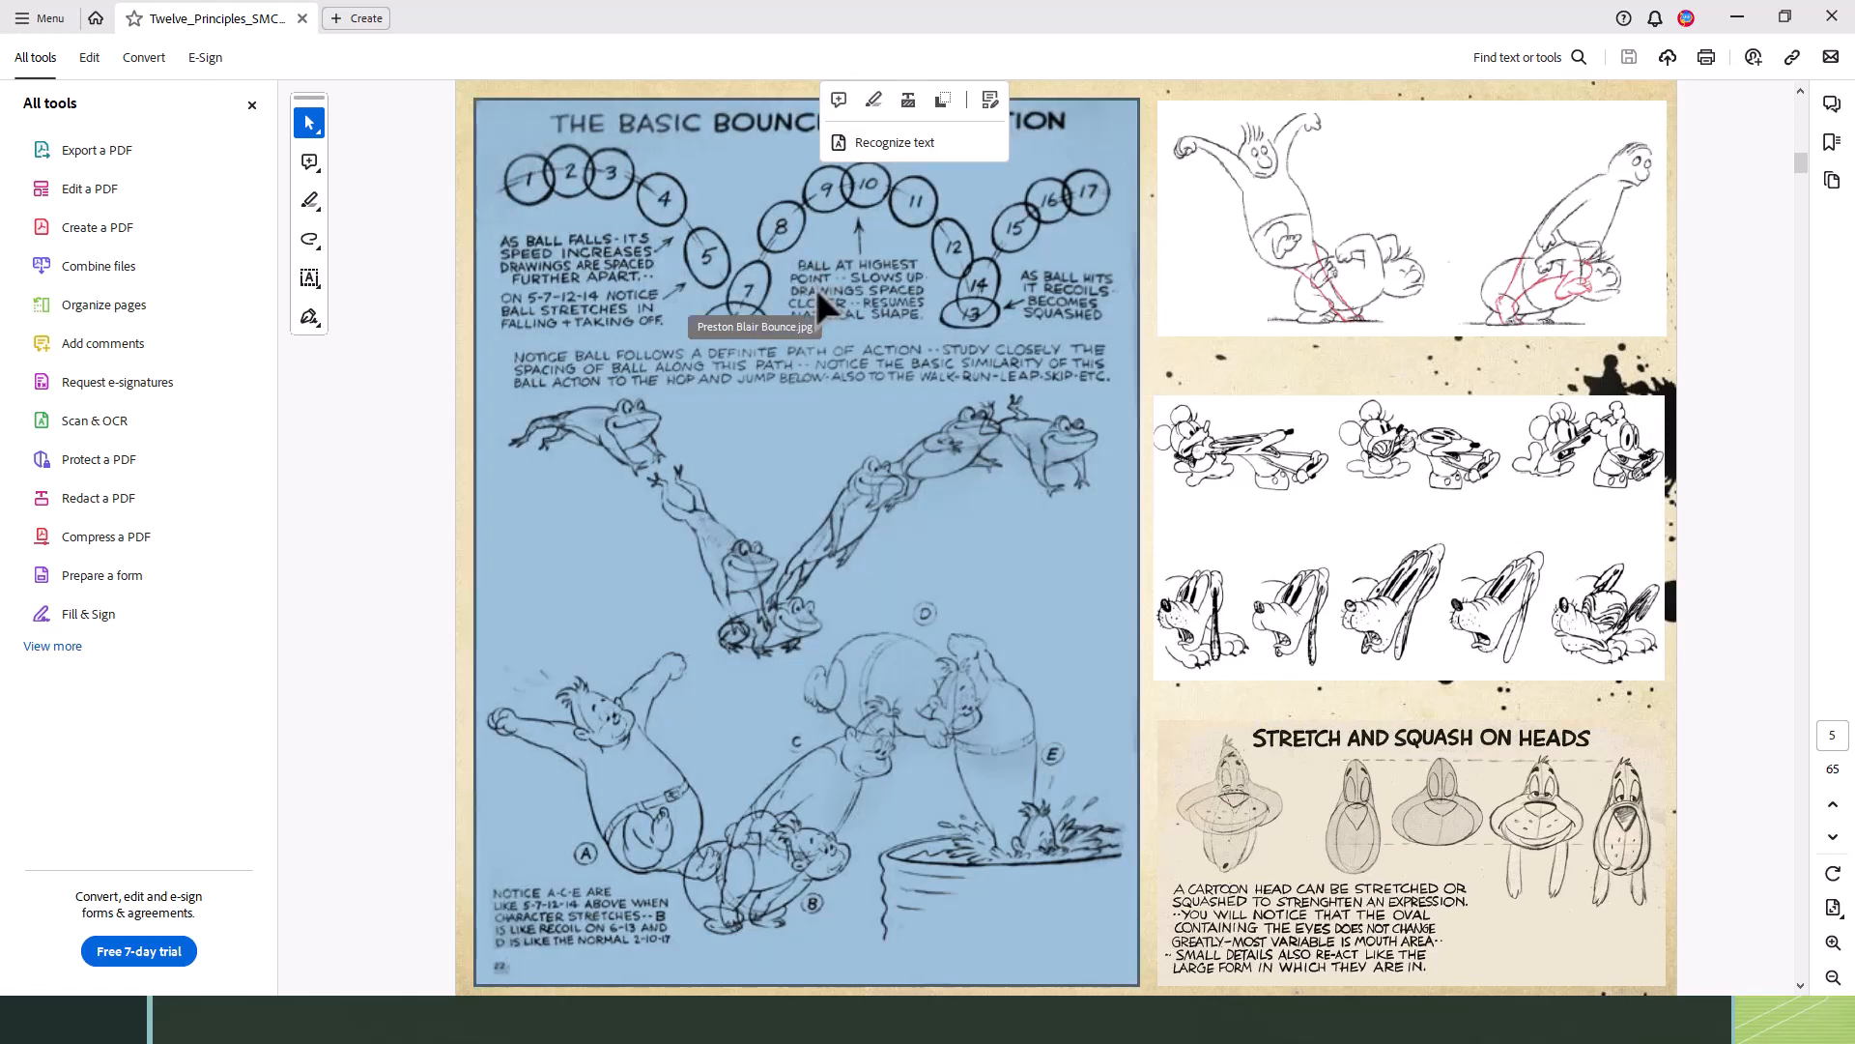
Step: Switch back to Photoshop, hide the green Layer 4, and toggle Layers 2 and 1 to check what each contains
key("alt+Tab")
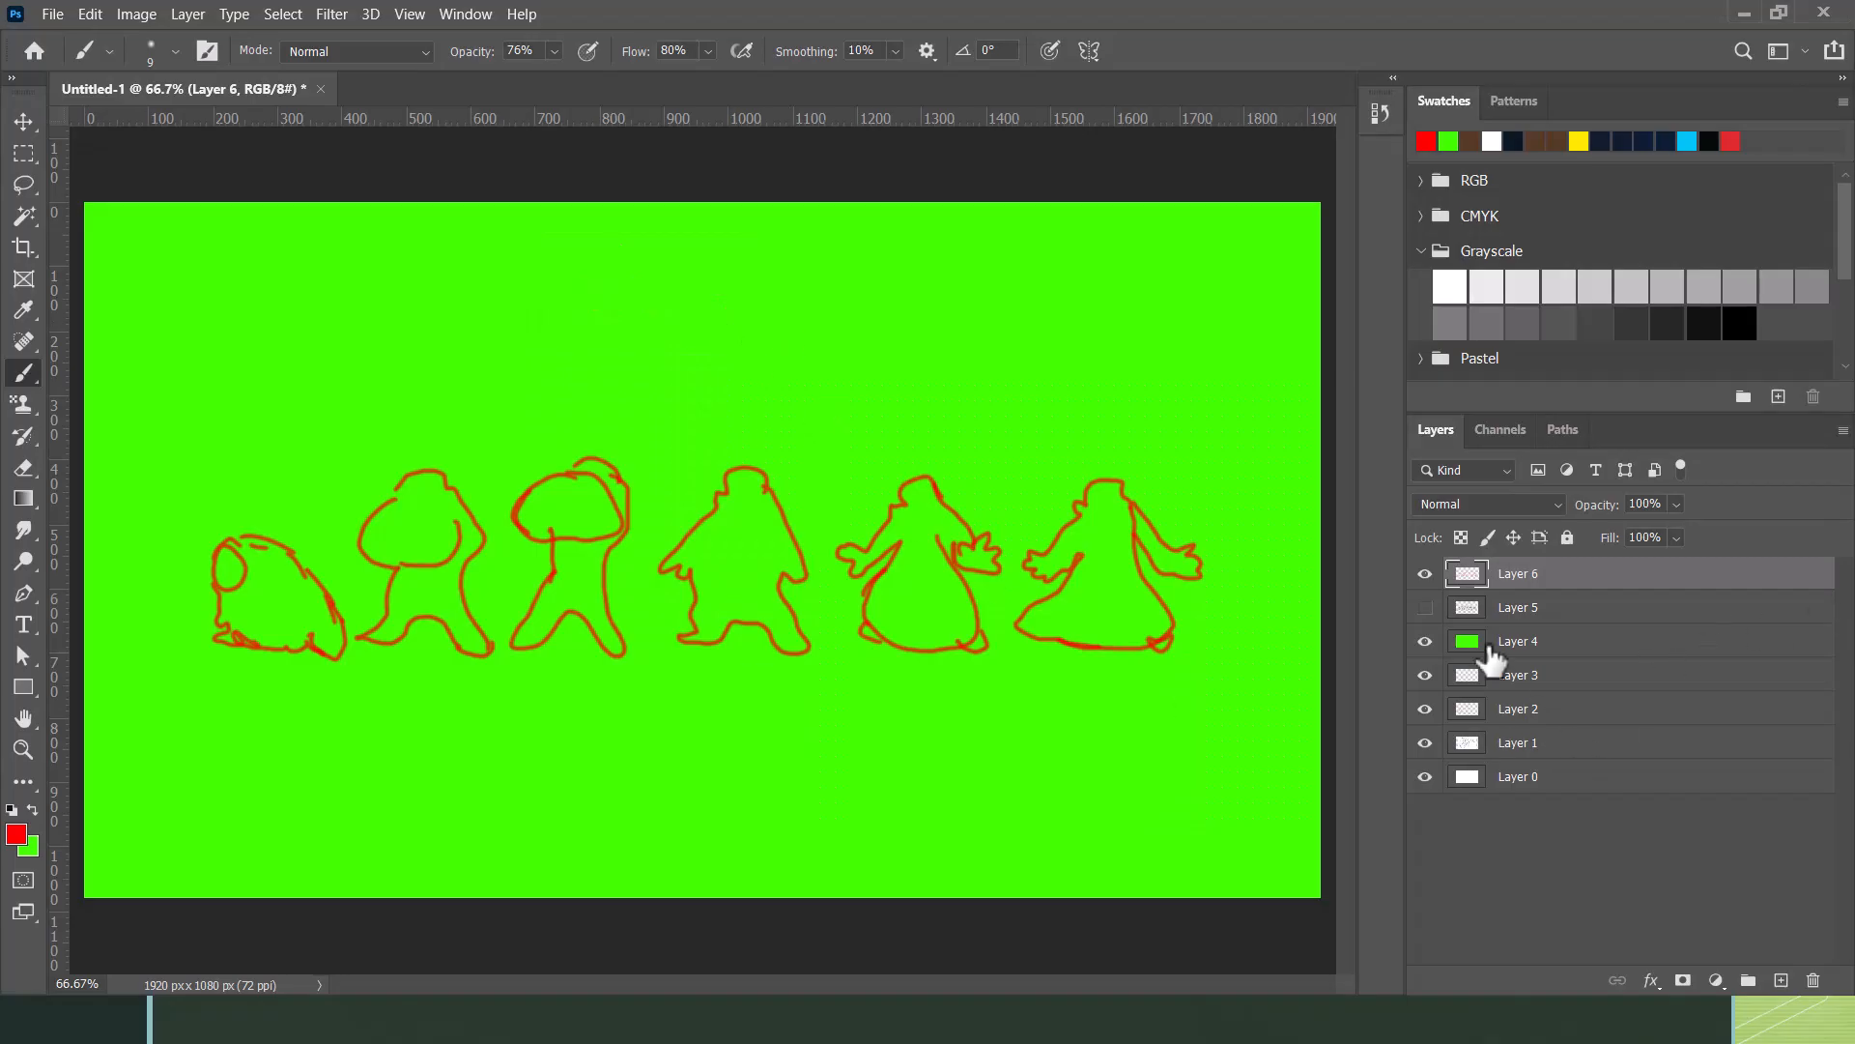
left_click(1425, 641)
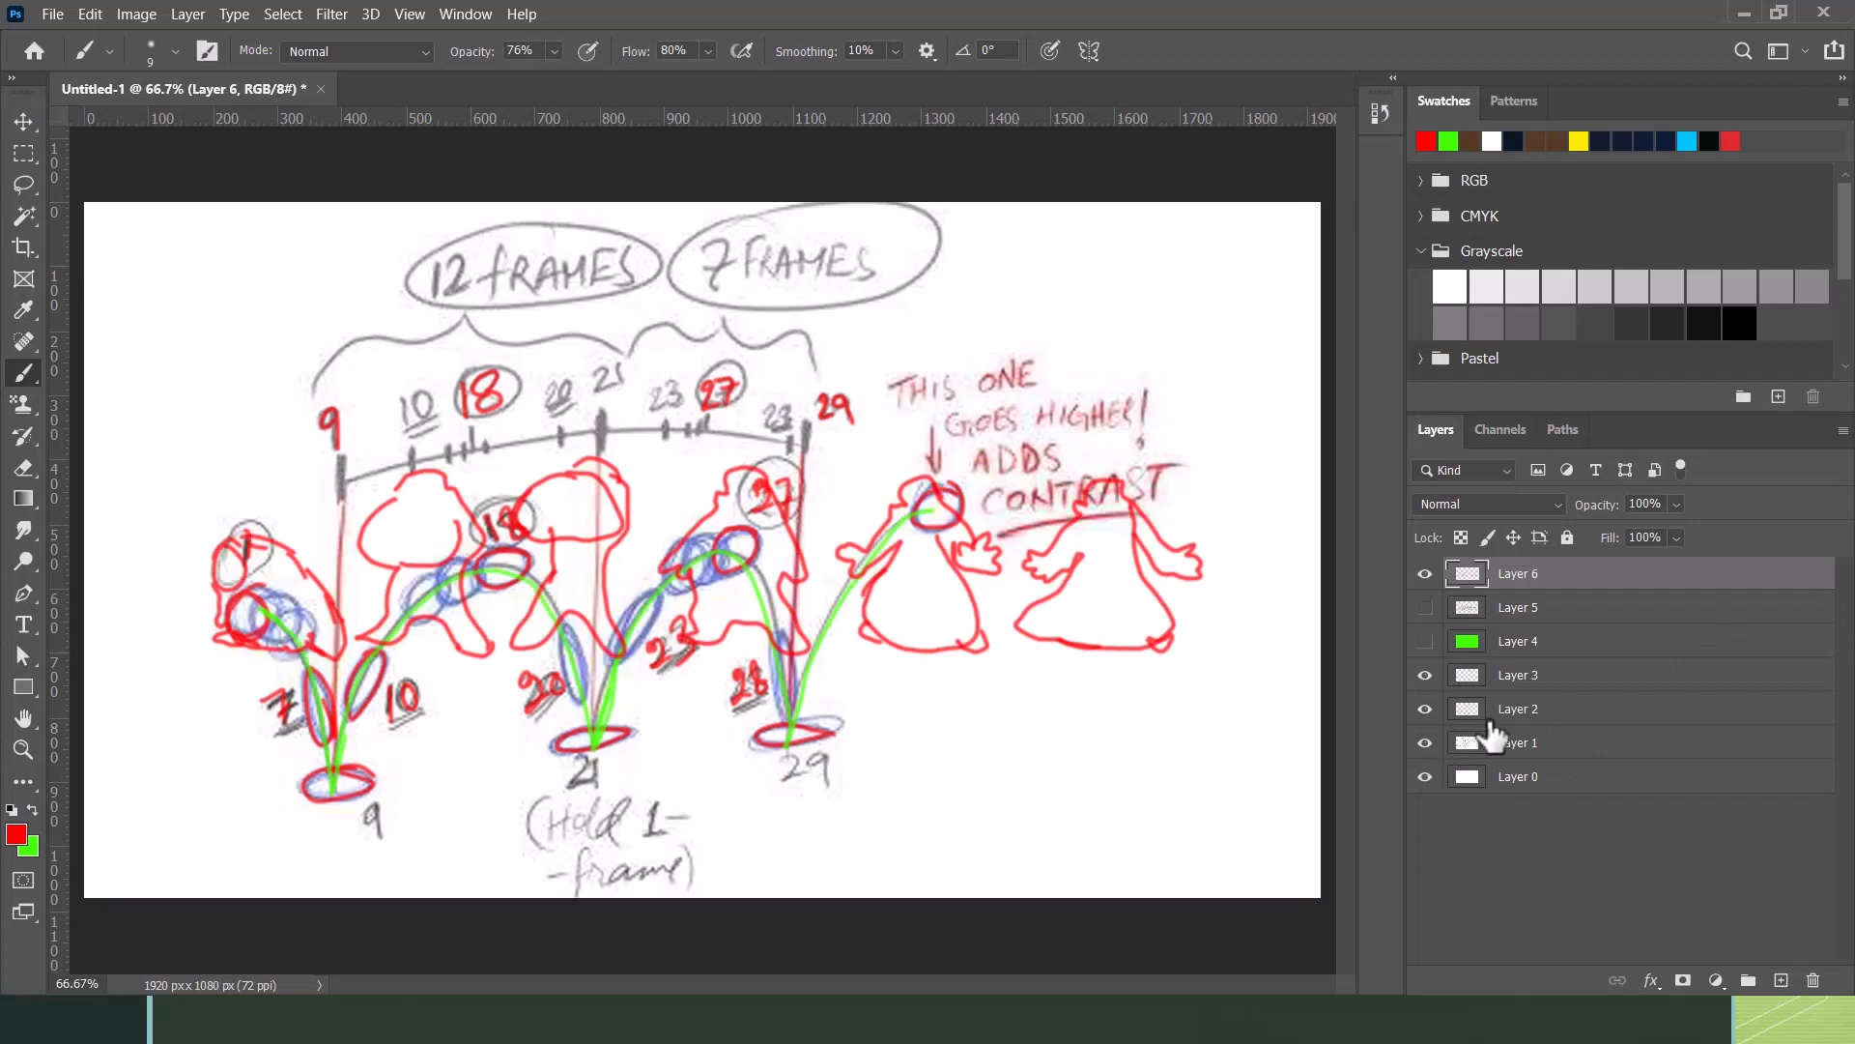
left_click(1493, 713)
left_click(1426, 711)
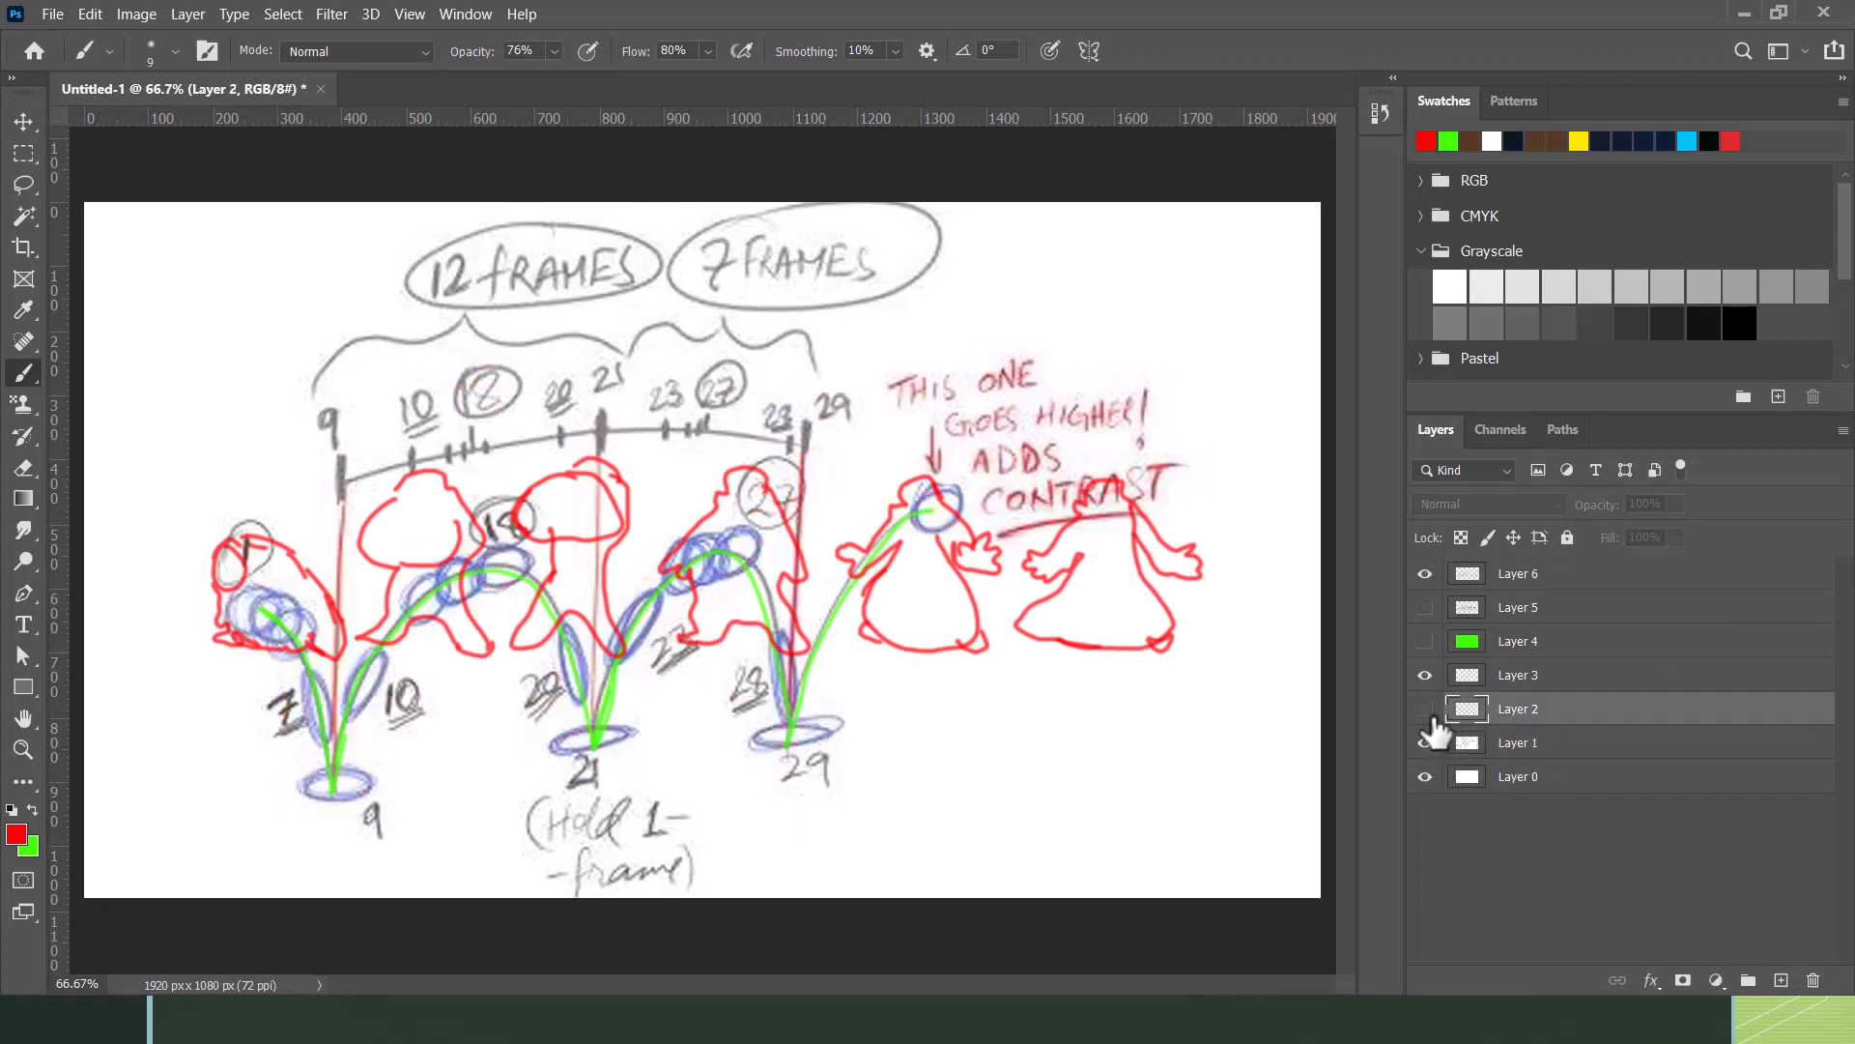
left_click(1424, 710)
left_click(1425, 742)
left_click(1424, 742)
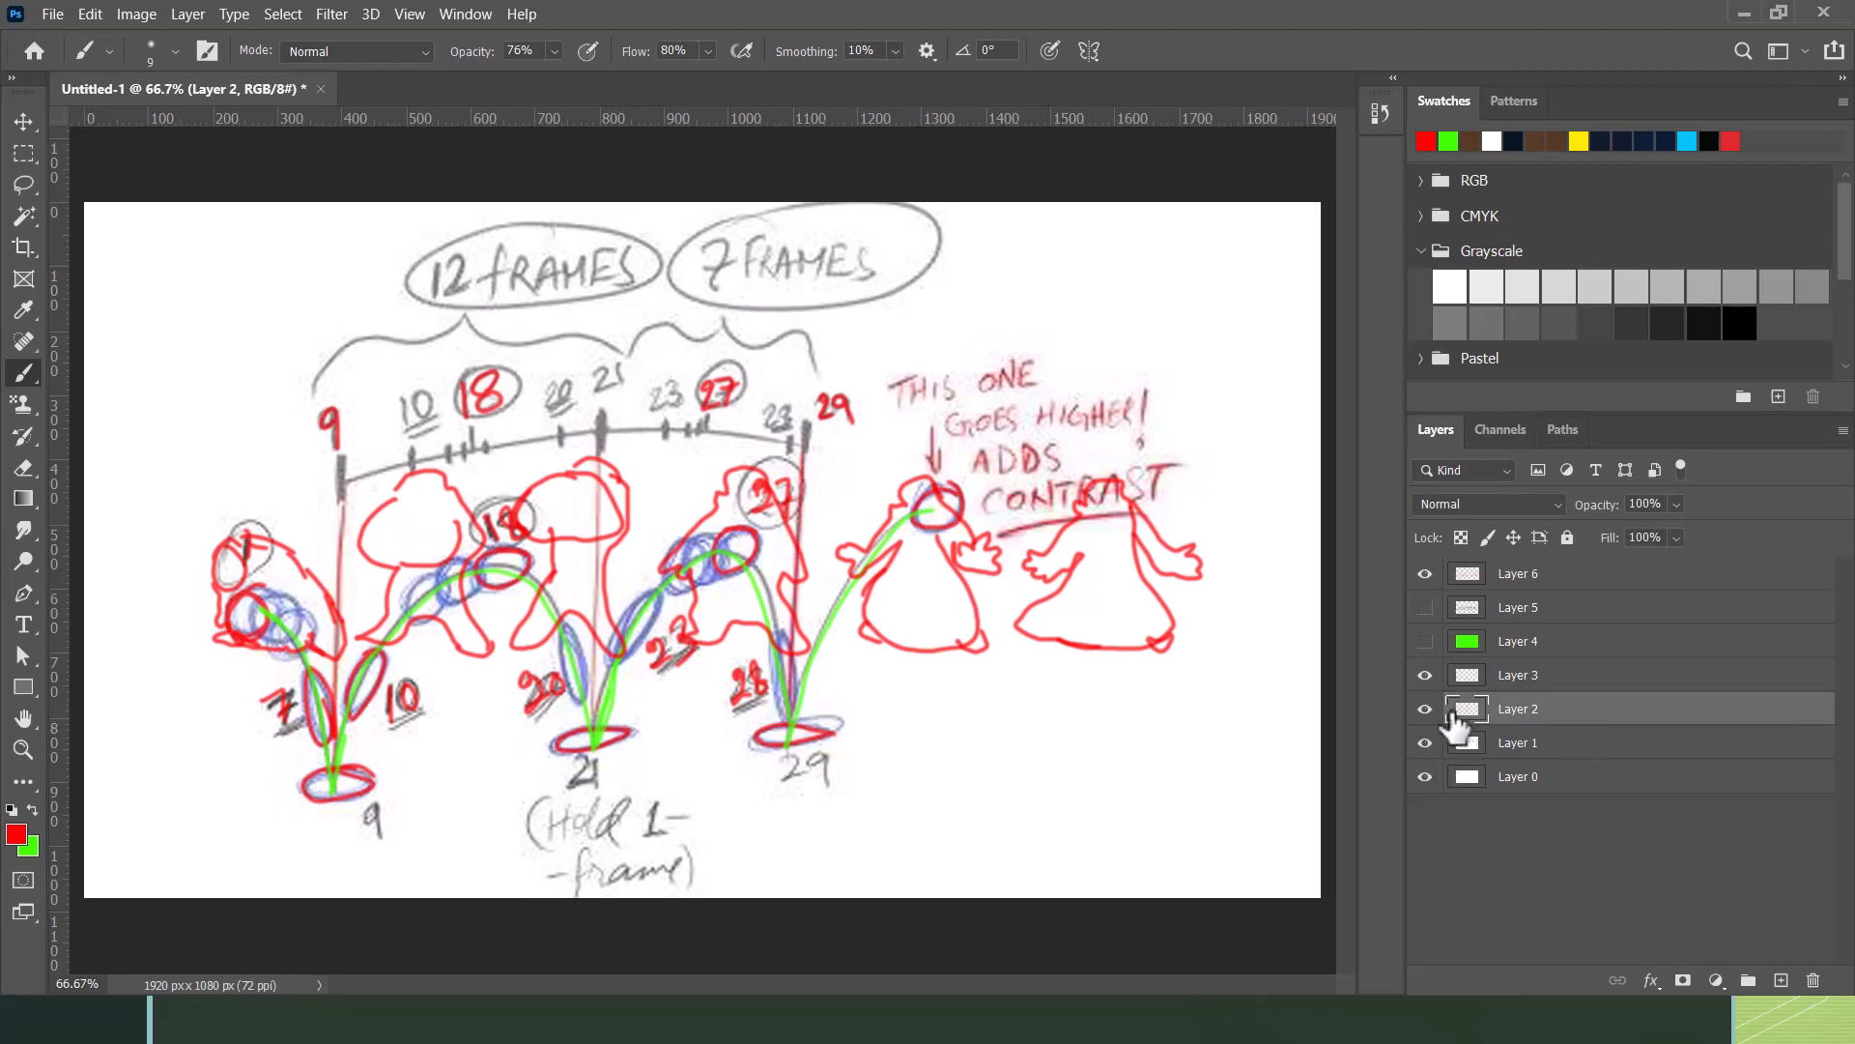
left_click(1426, 712)
left_click(1426, 711)
Step: Paste the bouncing-ball sheet directly above Layer 1 and enlarge it proportionally until it extends beyond the canvas height
left_click(1552, 744)
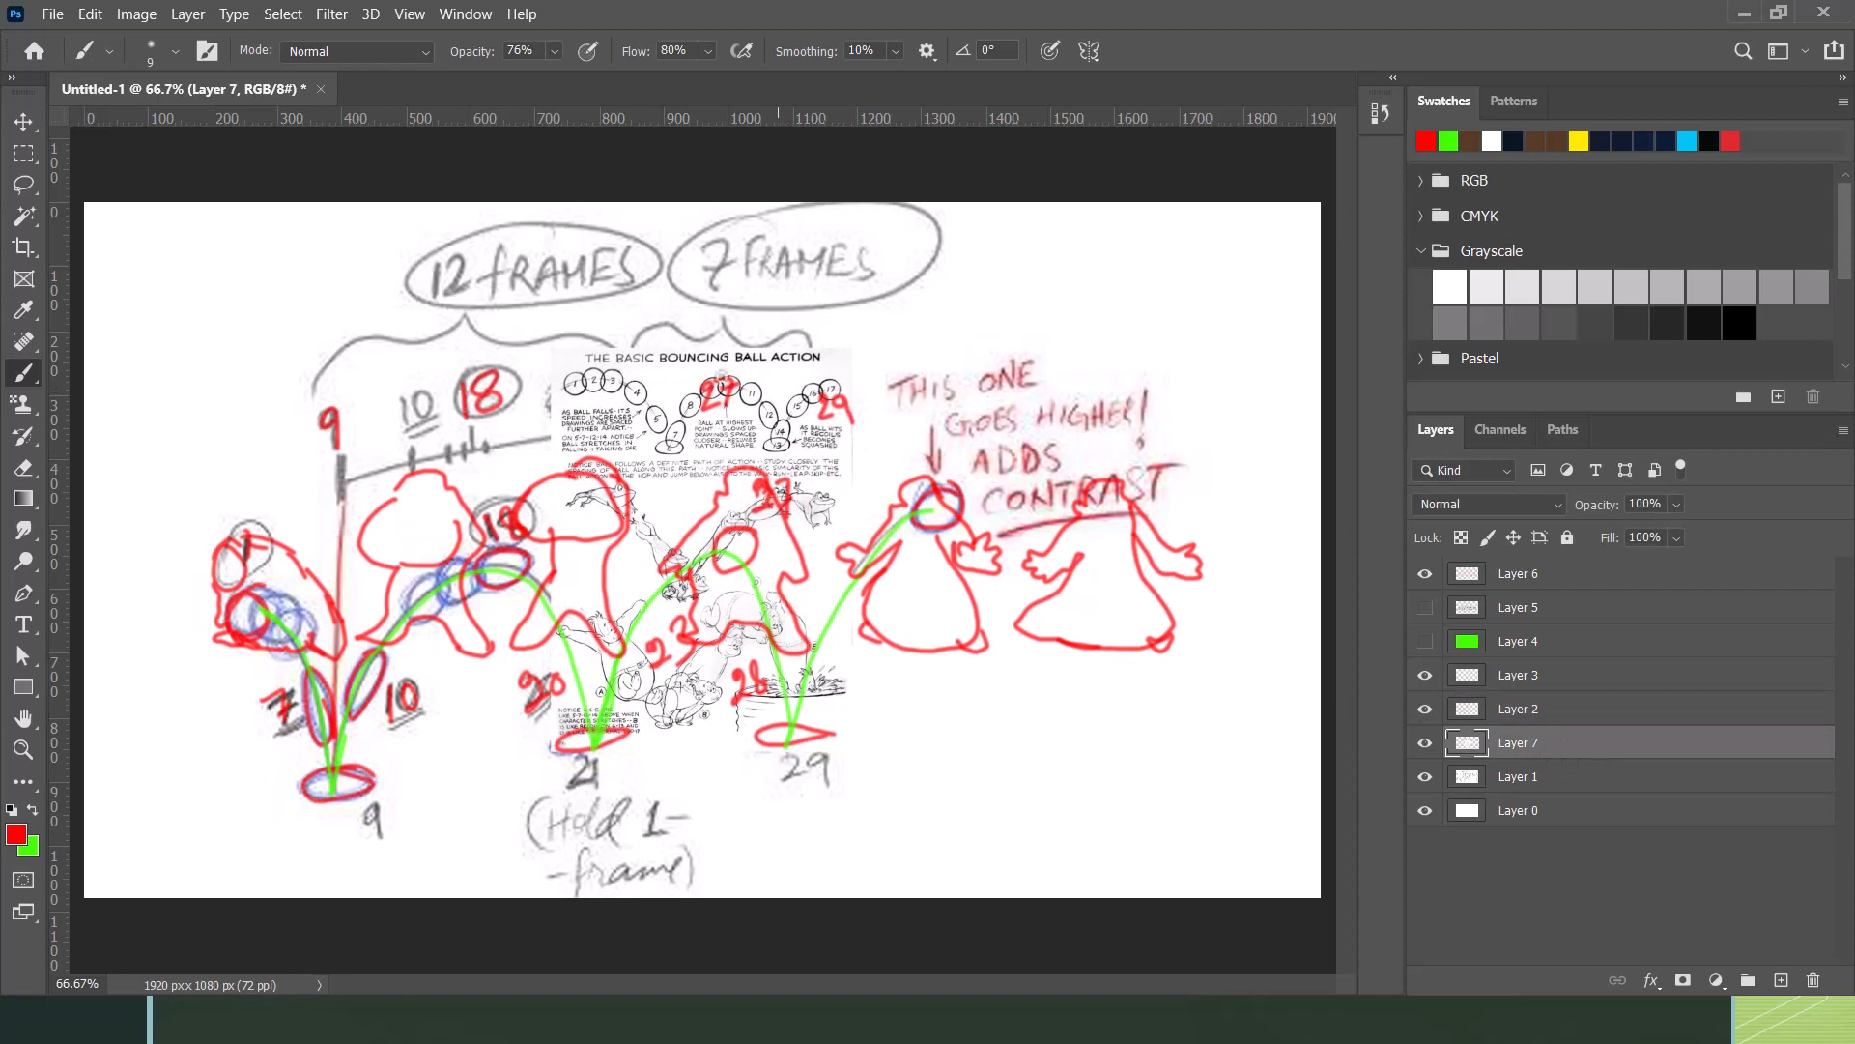
left_click(1425, 742)
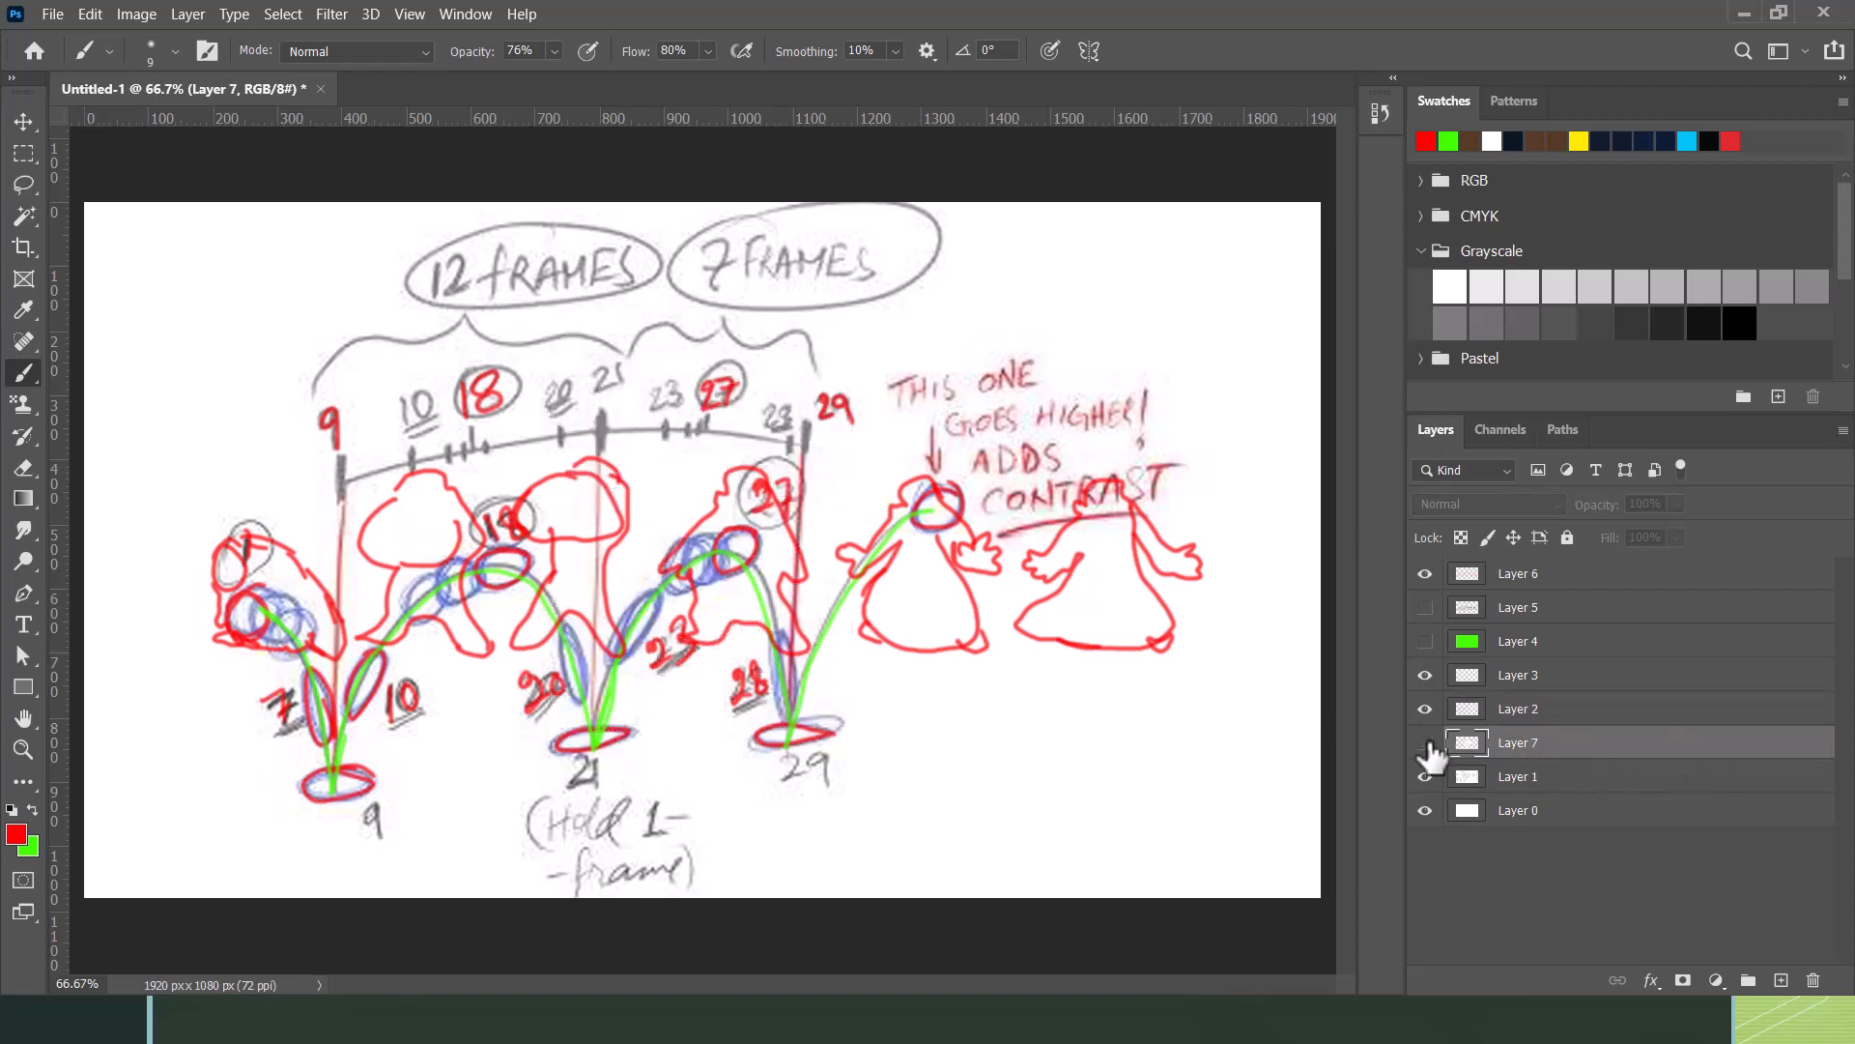
left_click(1425, 743)
key("ctrl+t")
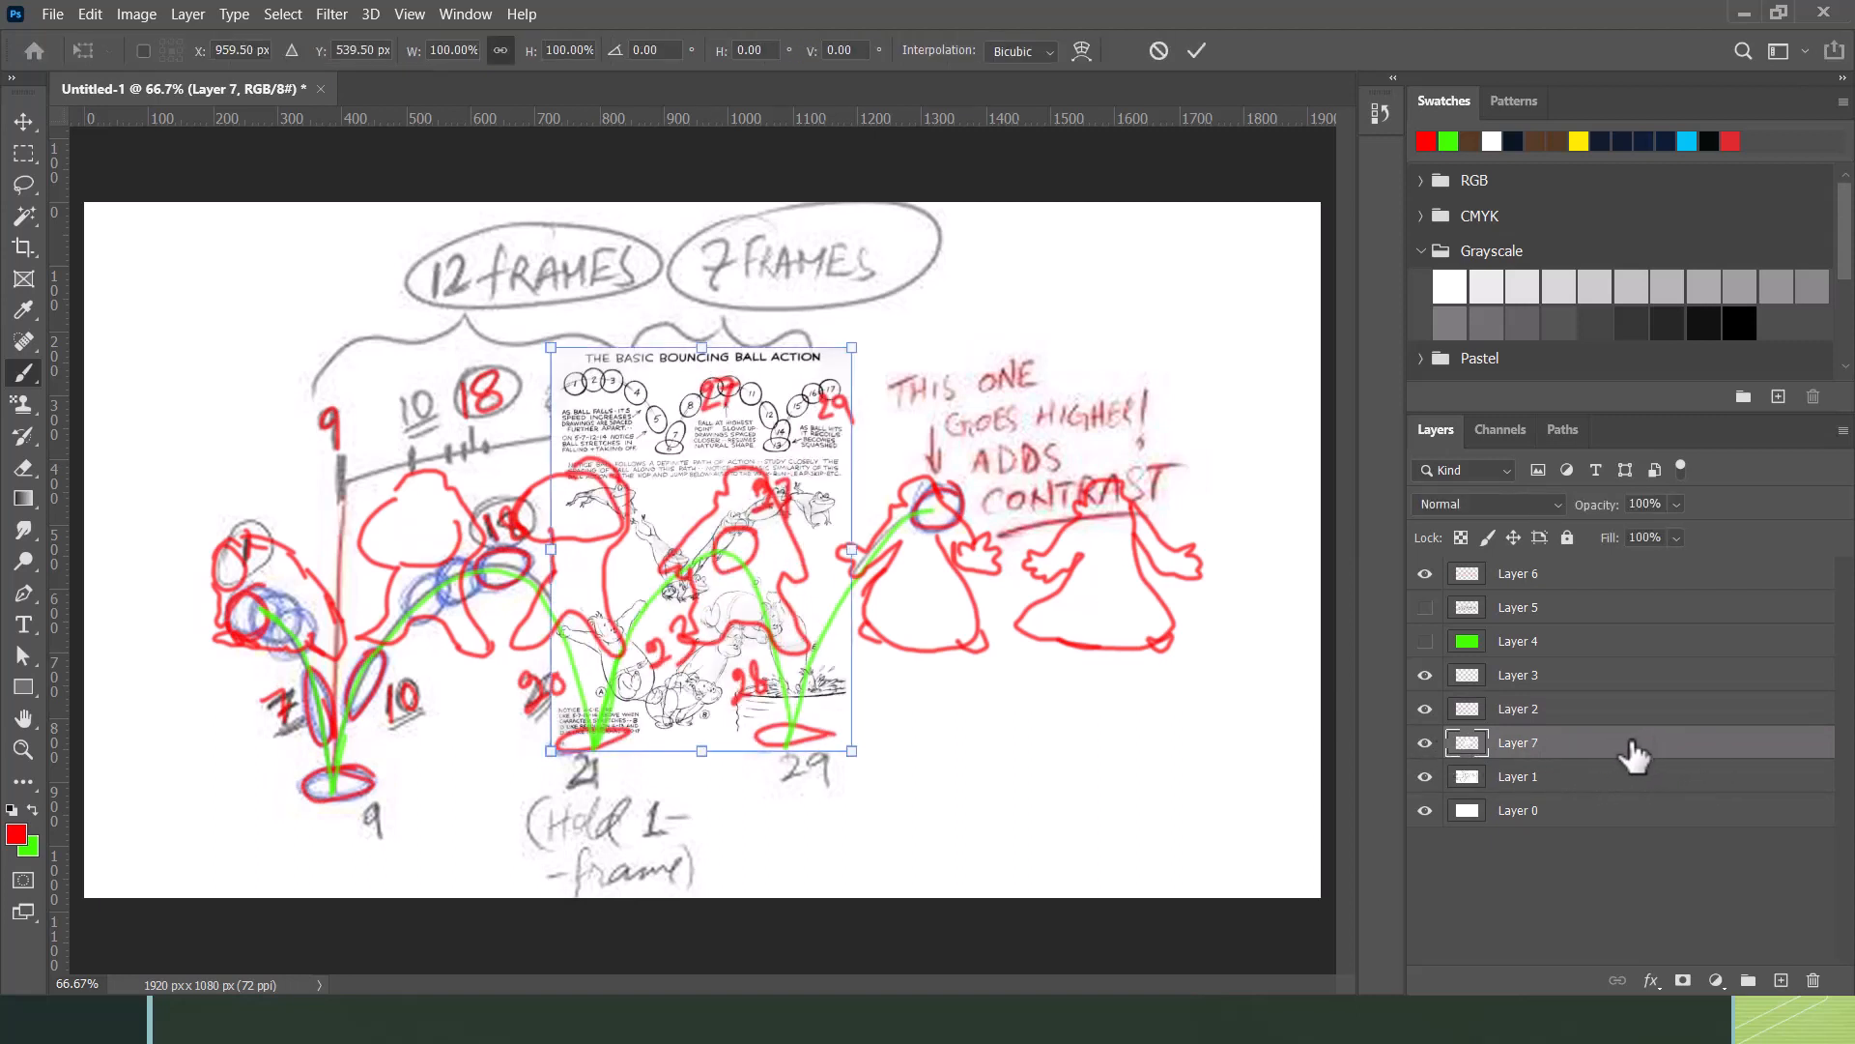
left_click_drag(529, 60, 696, 67)
Step: Reposition the bouncing-ball sheet so its title and numbered ball path fall within the canvas, and hide Layers 2 and 3
left_click(23, 121)
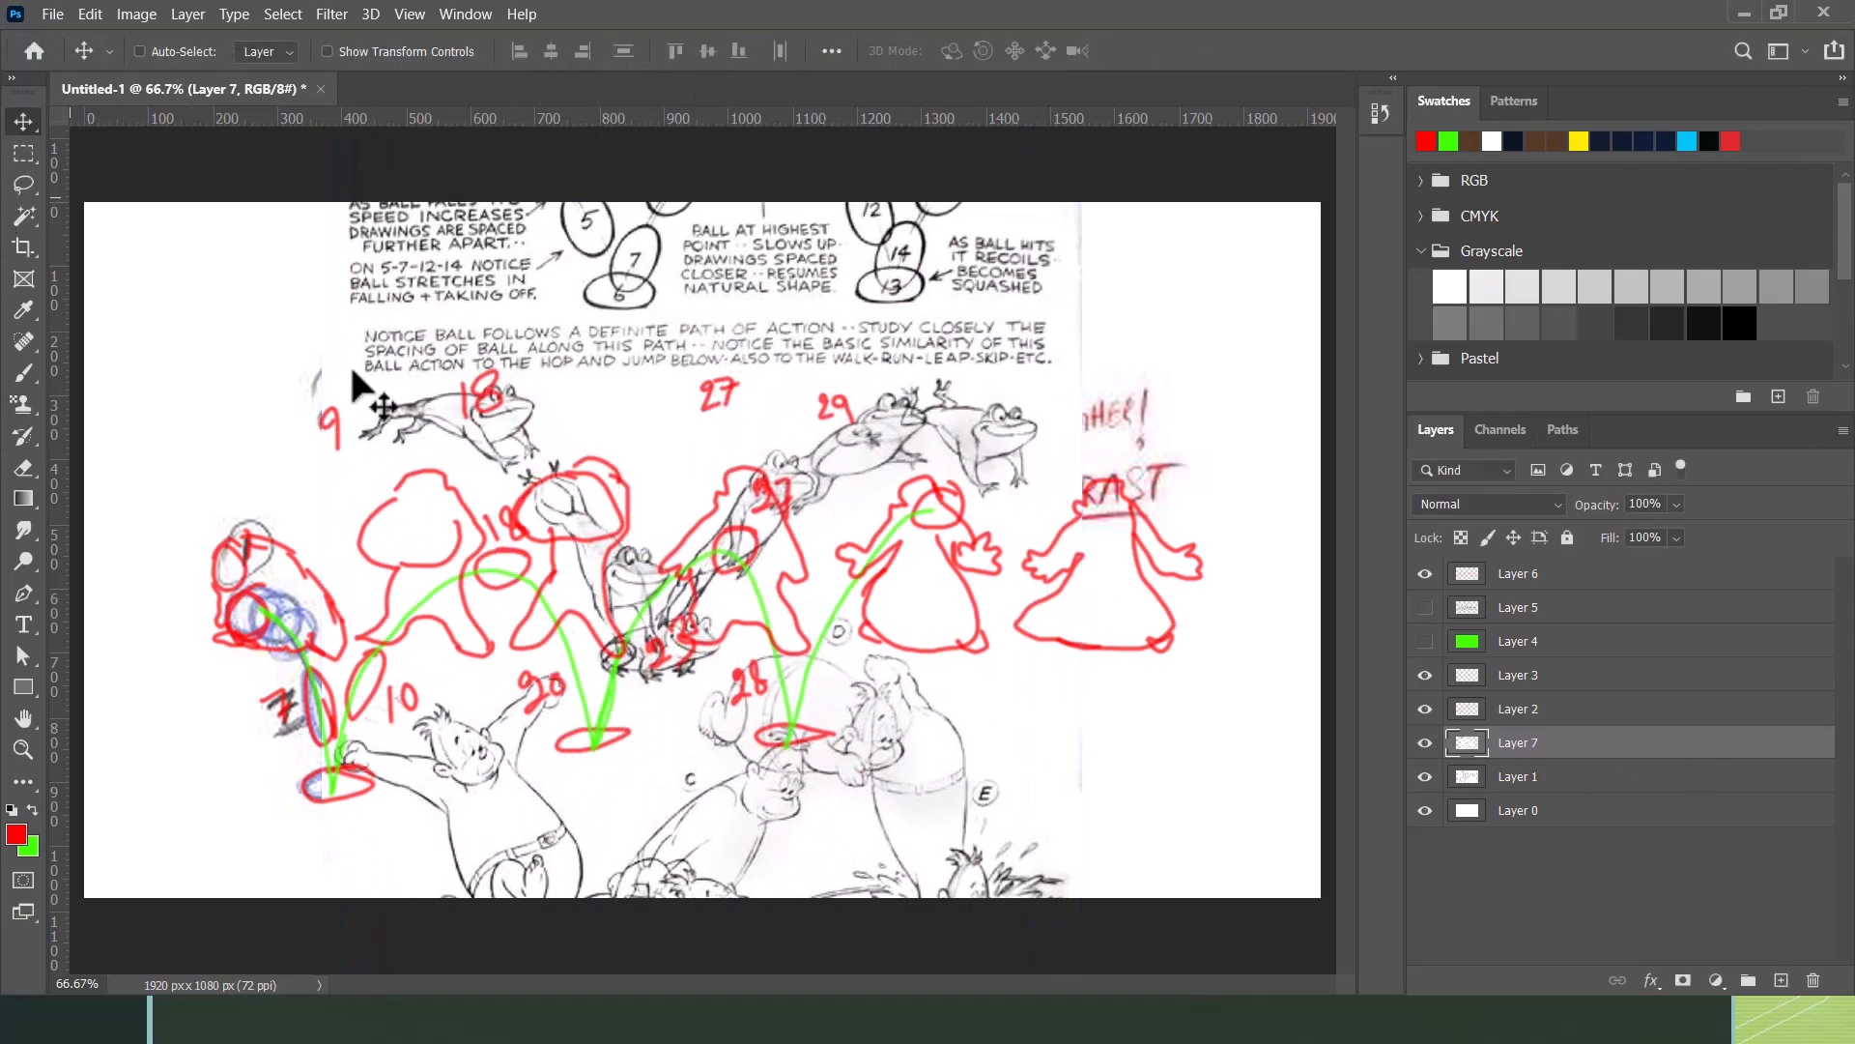
left_click_drag(672, 314, 1073, 500)
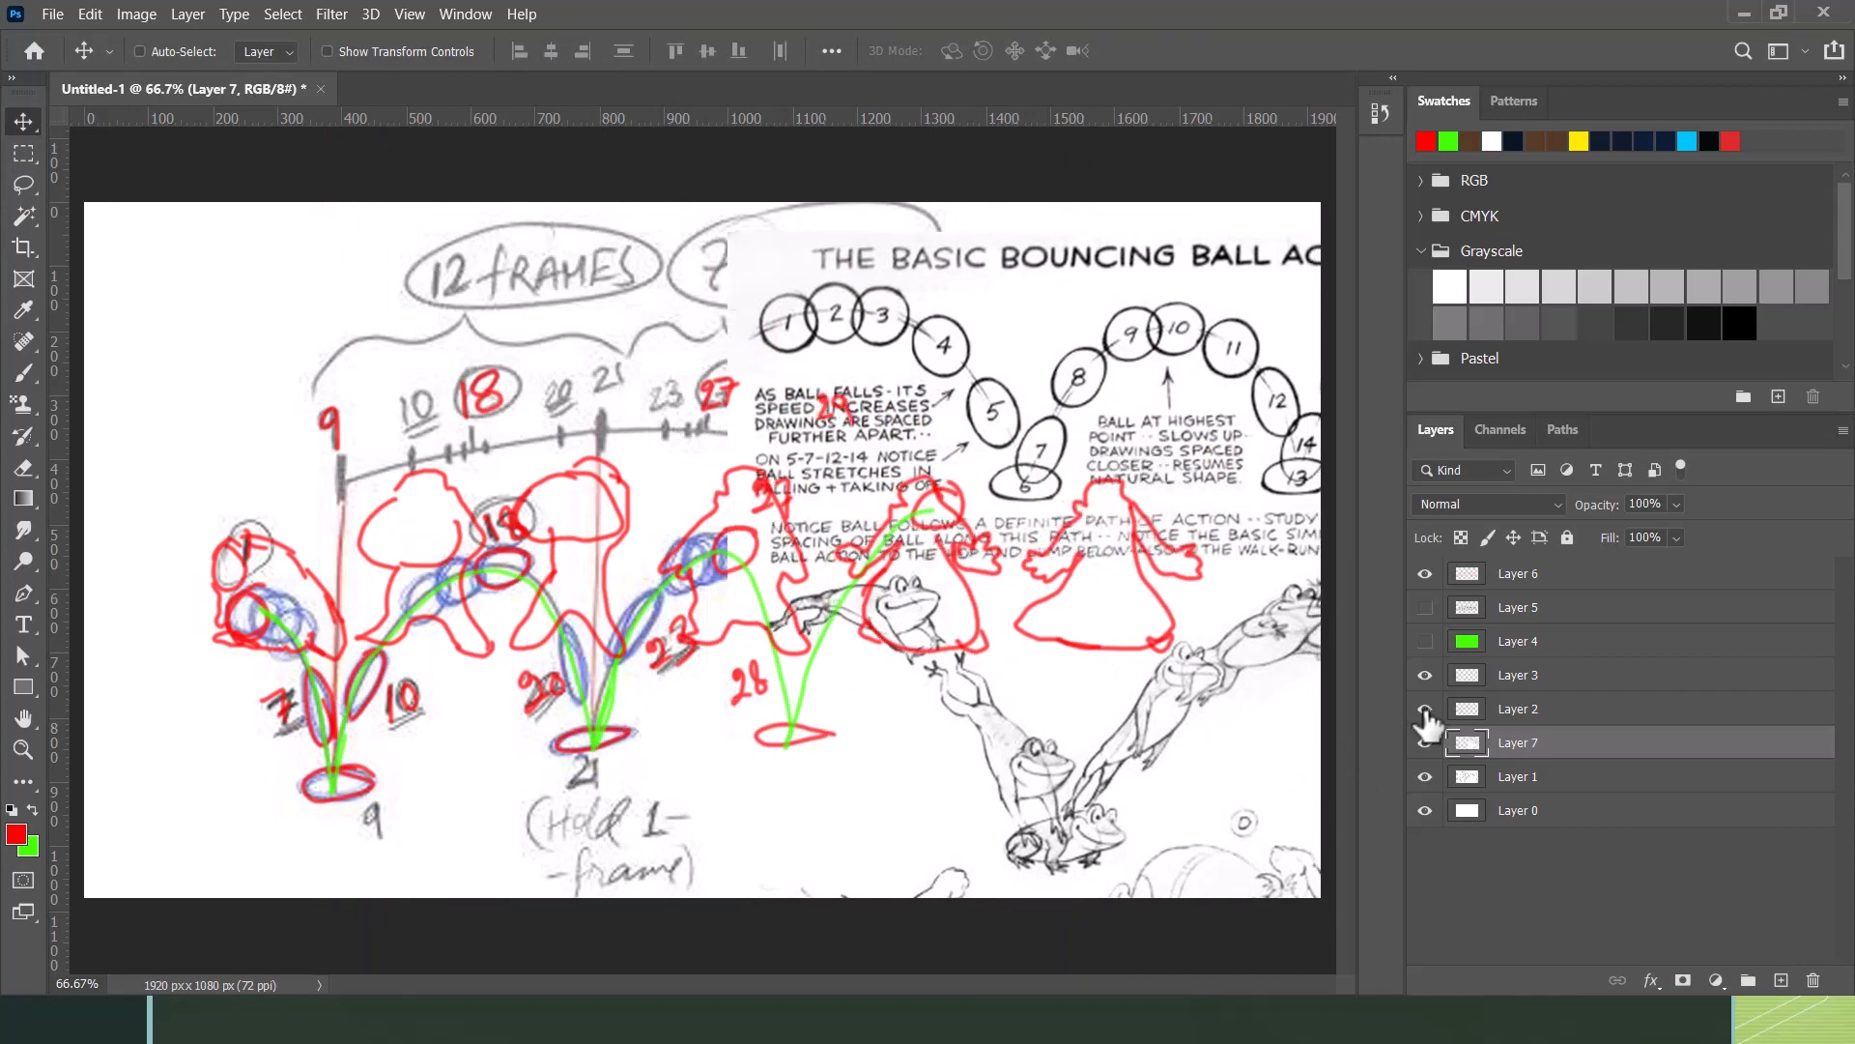
left_click_drag(948, 485, 996, 544)
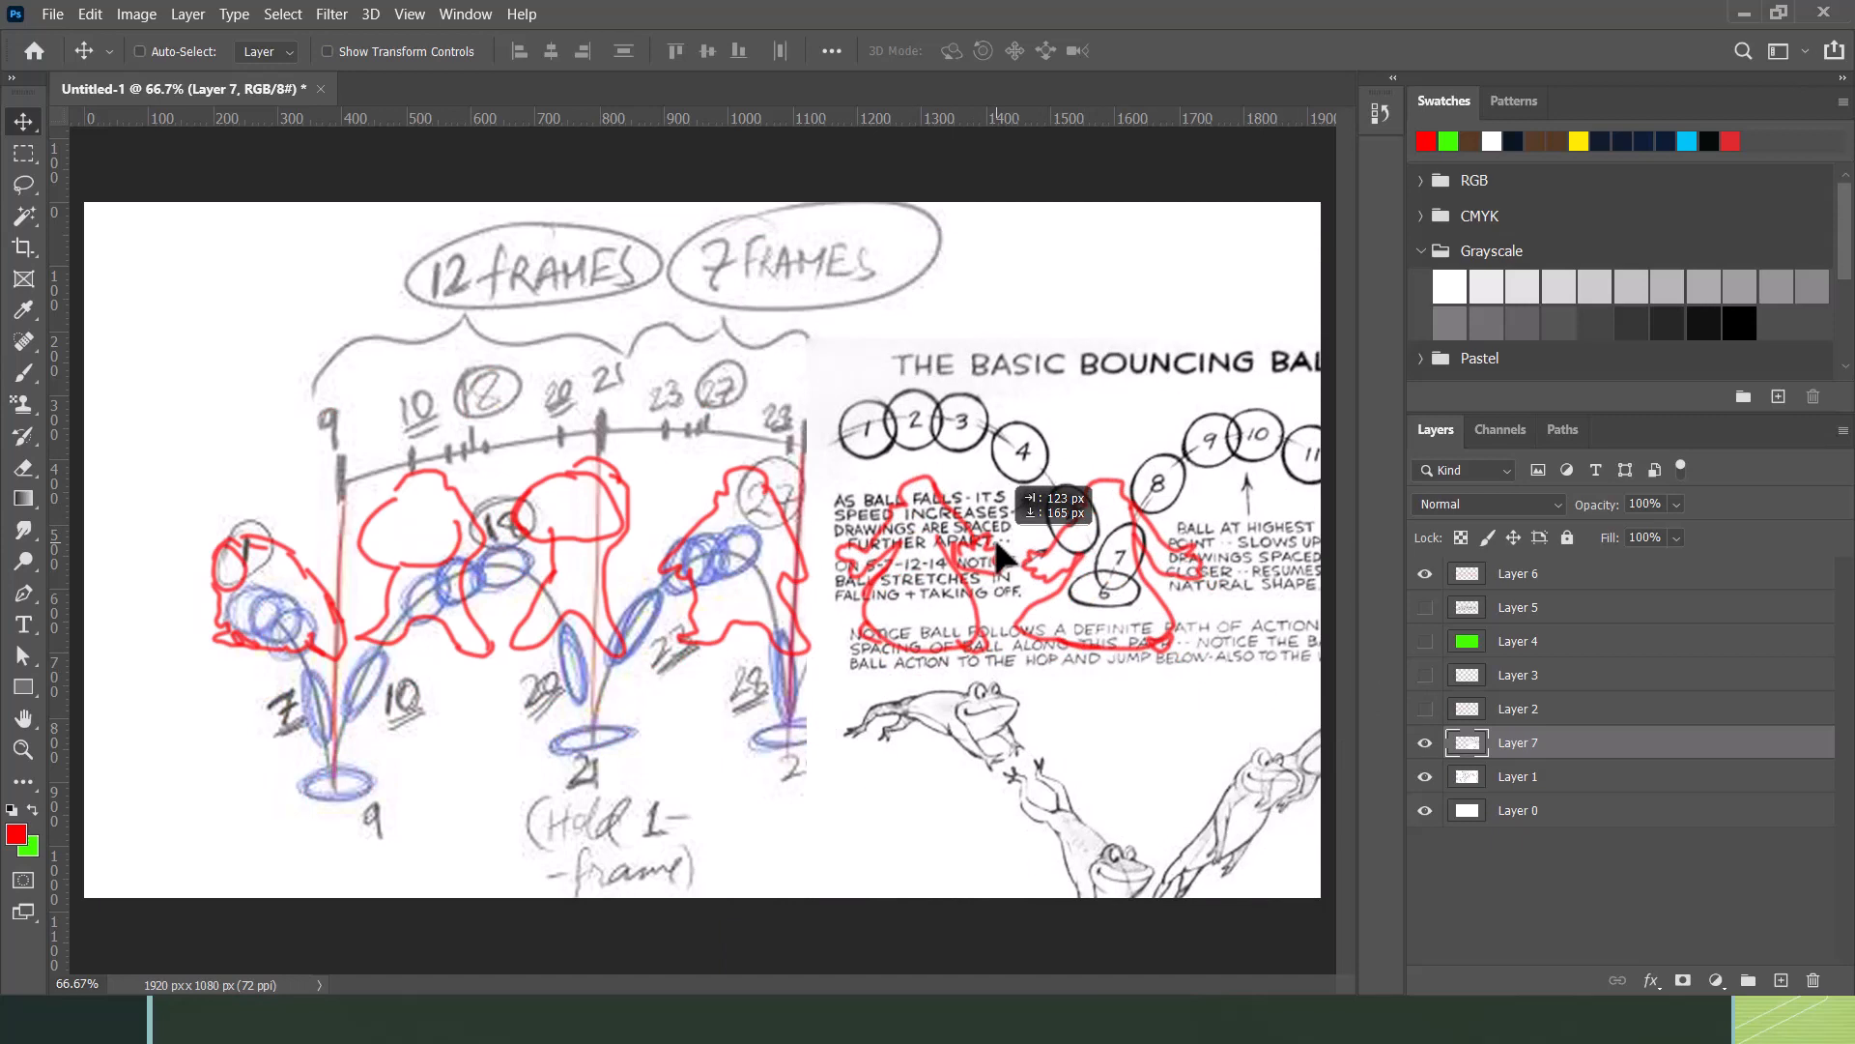
left_click_drag(994, 536, 717, 445)
Step: Hide the red silhouettes on Layer 6 and toggle Layer 7 to check the sheet against the sketch beneath it, leaving it shown
left_click_drag(1425, 576, 1425, 607)
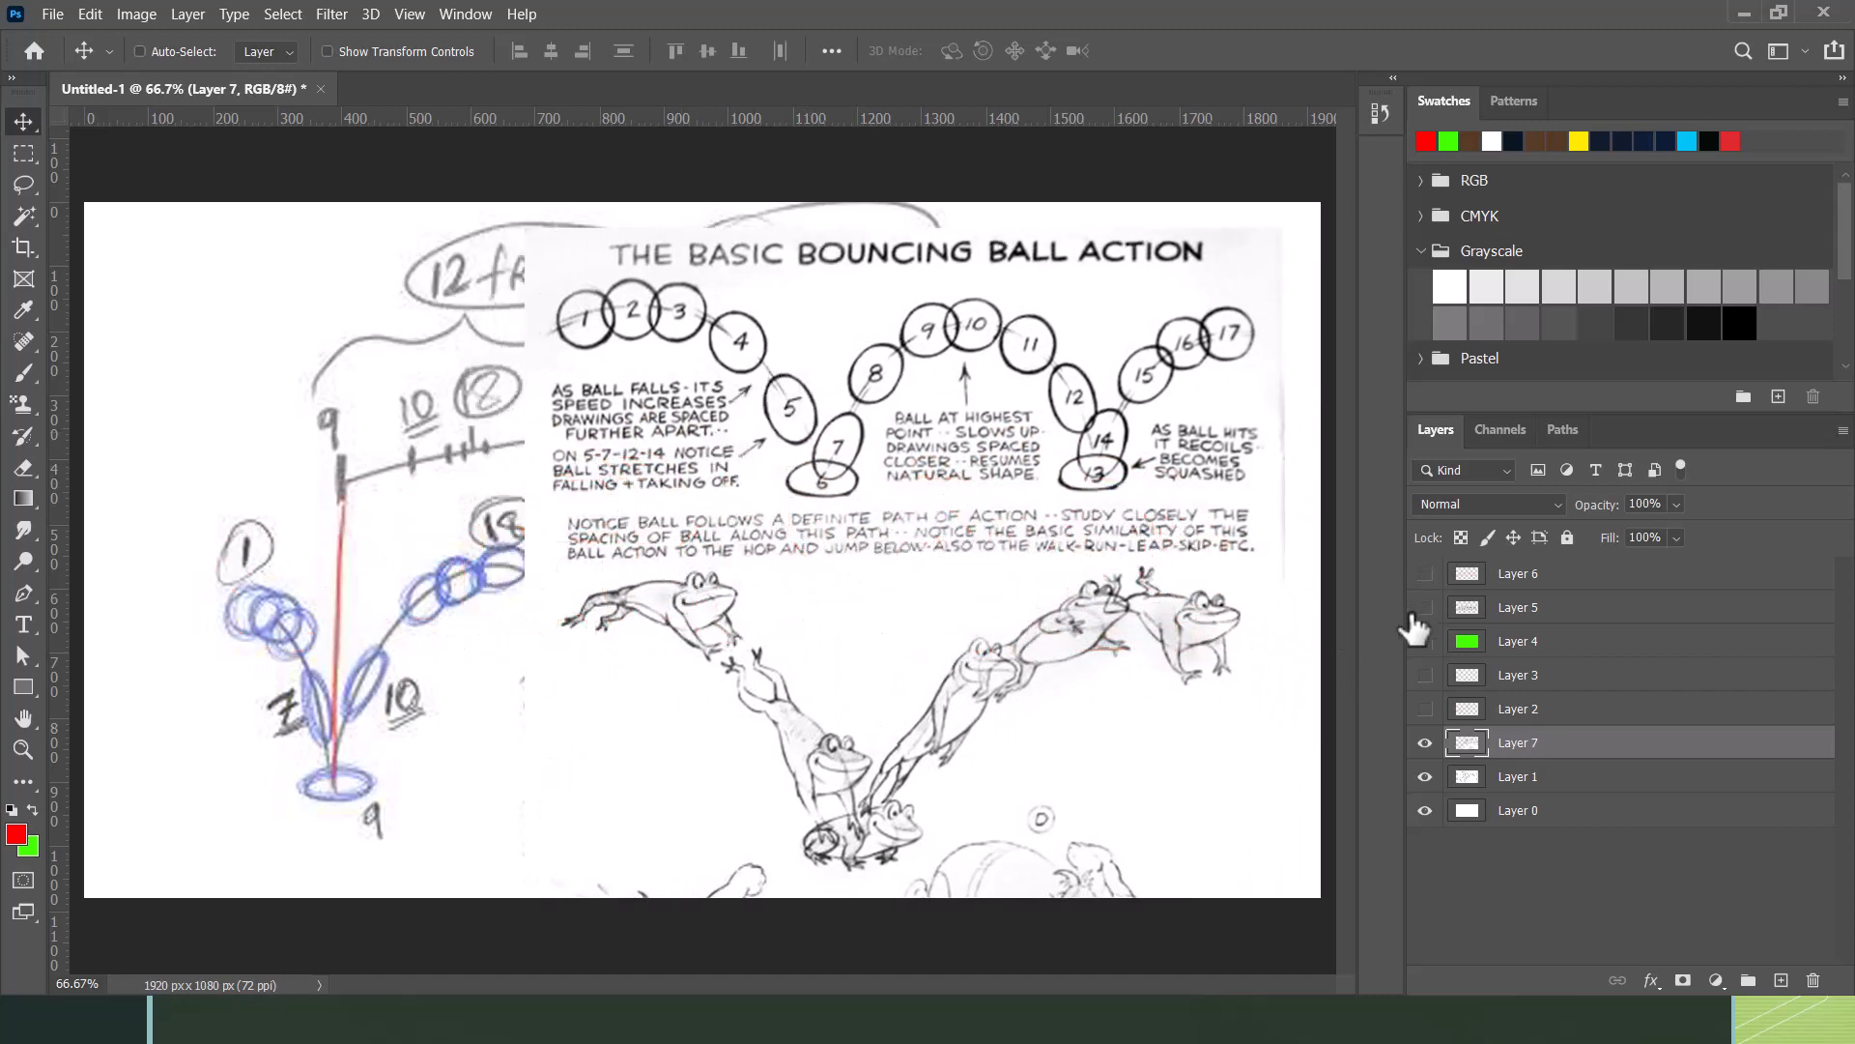
left_click(1425, 776)
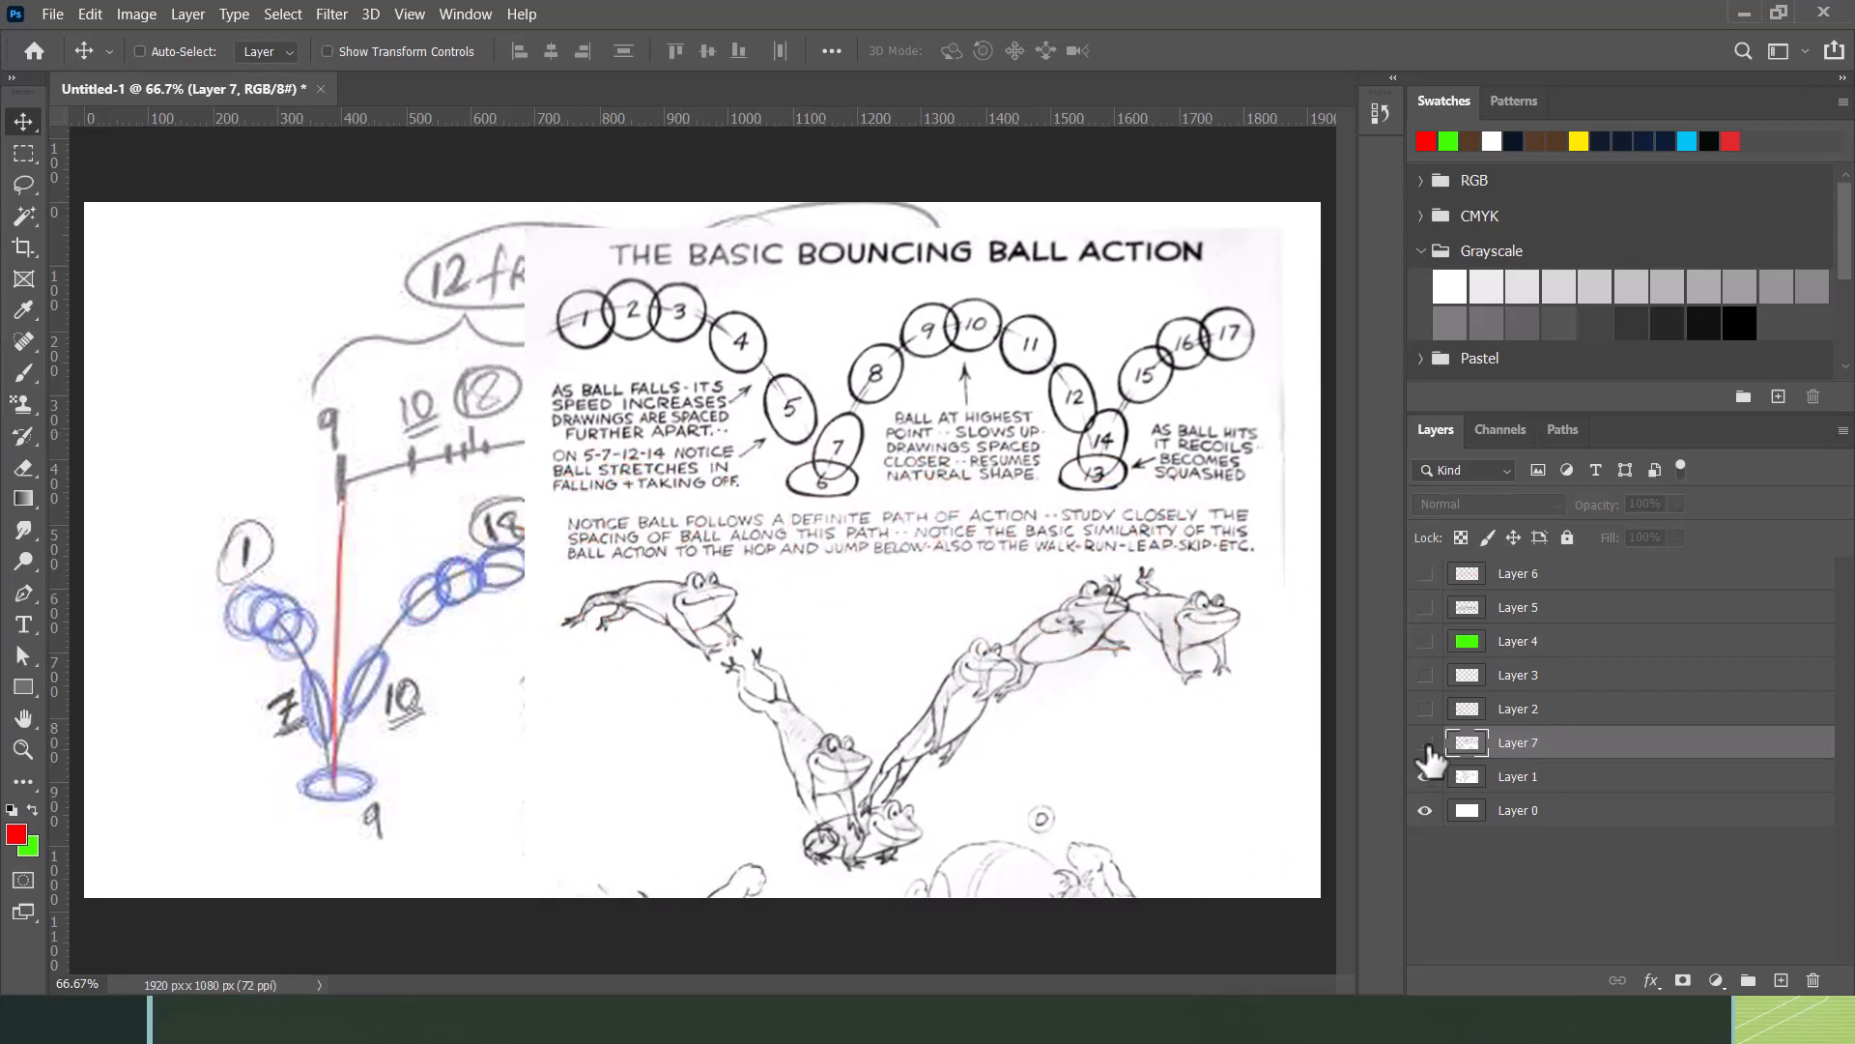
left_click(1425, 742)
left_click(1425, 742)
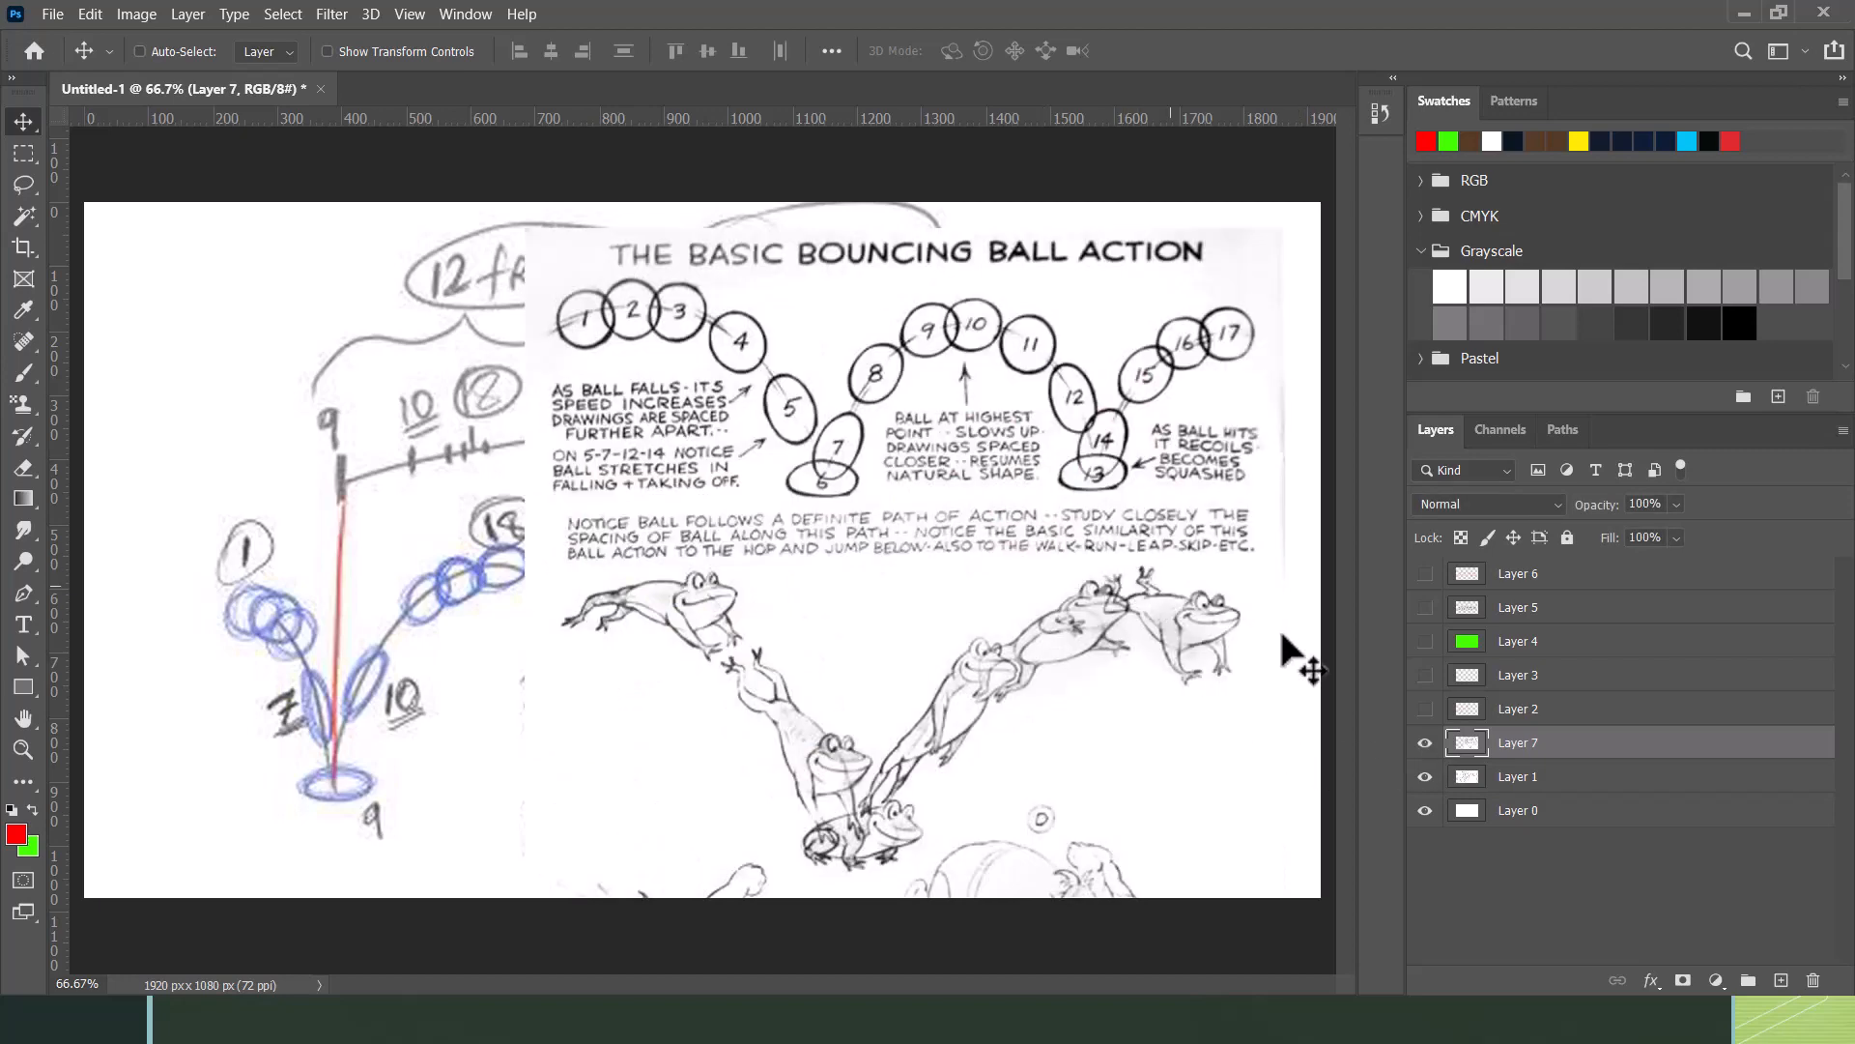
Step: Scale the bouncing-ball sheet proportionally to 140% and centre it horizontally with its title just below the canvas's upper edge
left_click_drag(1206, 543, 944, 567)
key("ctrl+t")
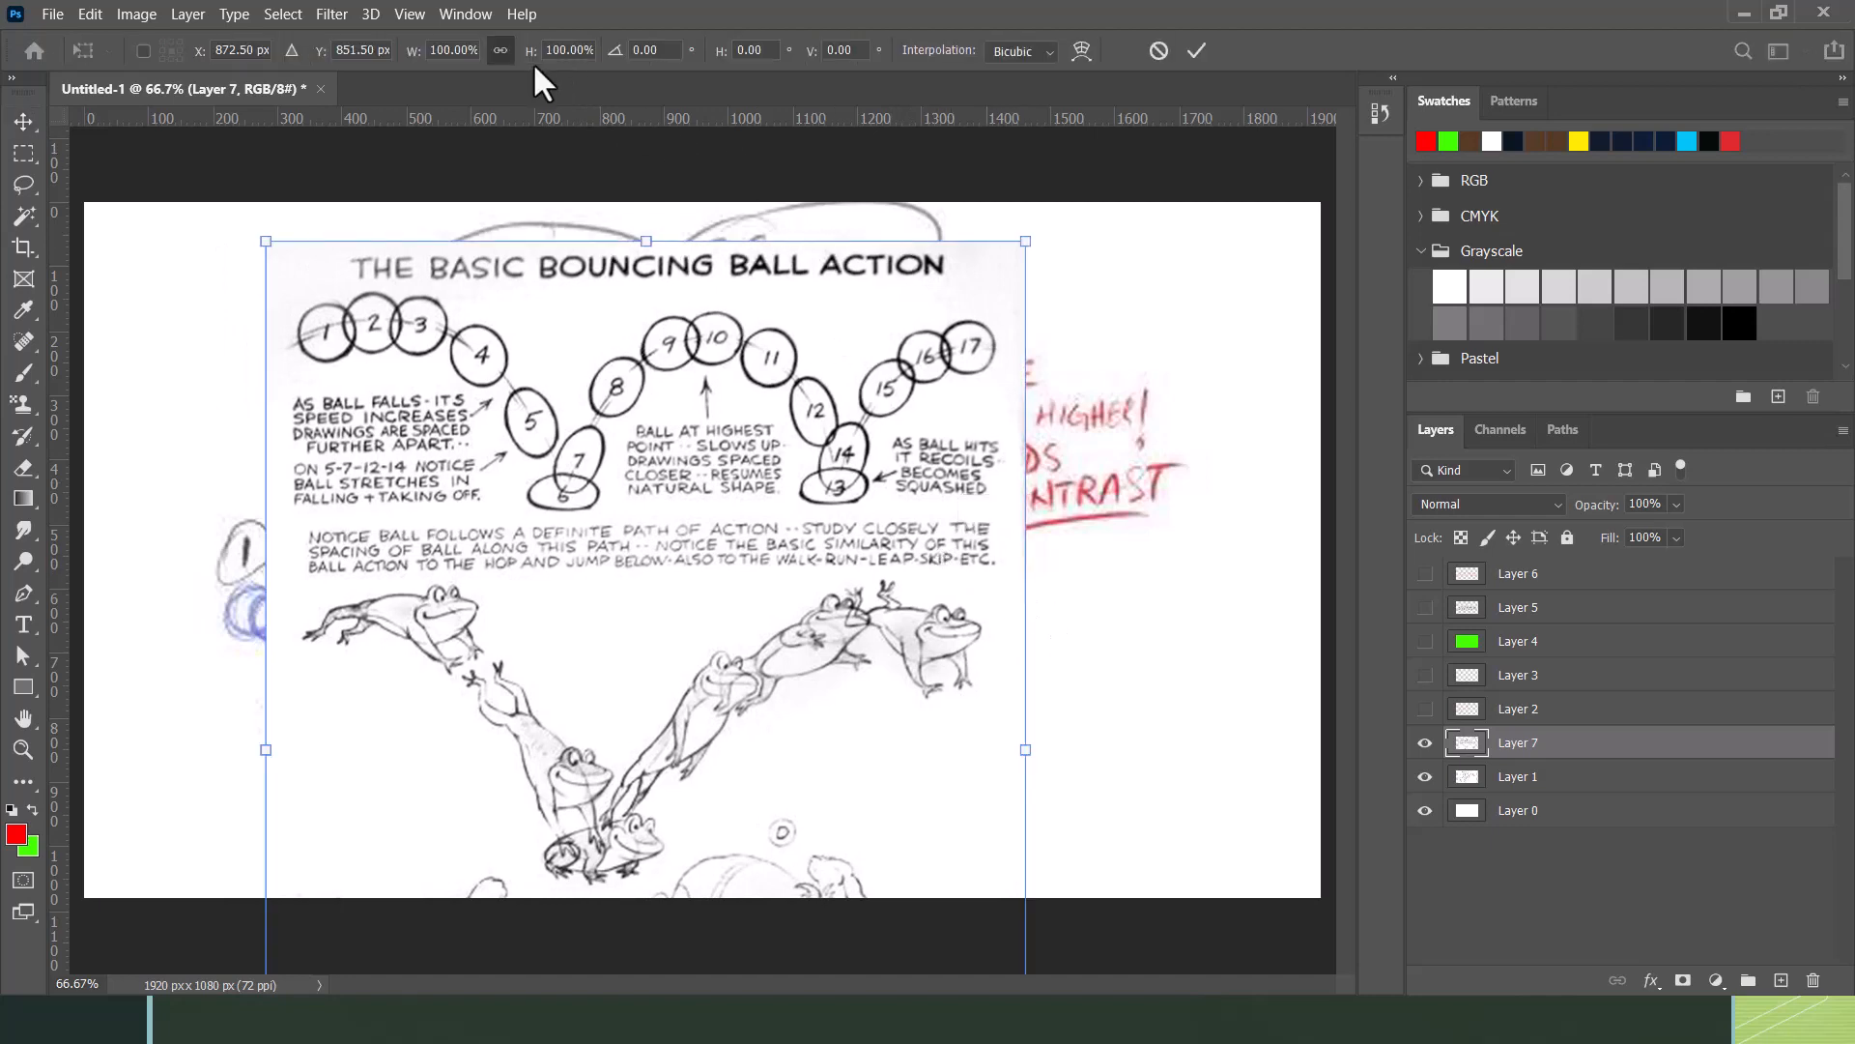
left_click_drag(529, 55, 577, 145)
left_click_drag(793, 386, 854, 661)
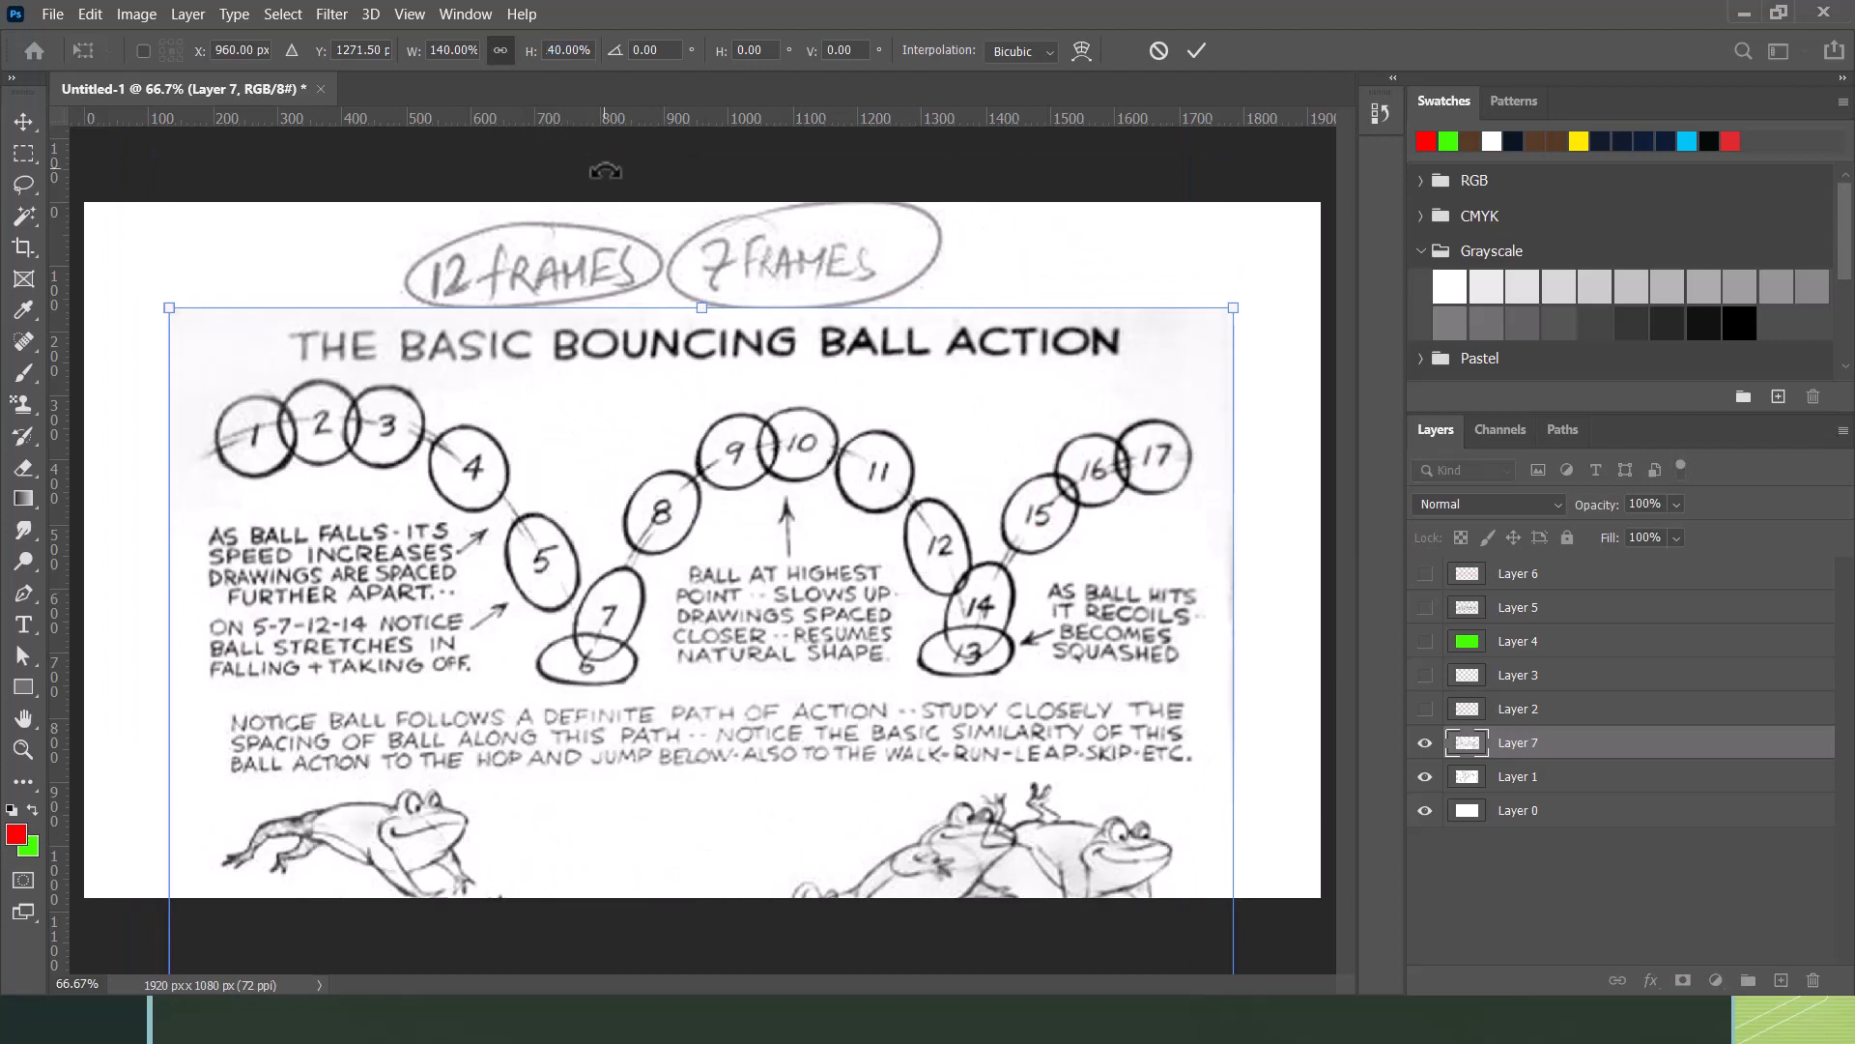
key("Return")
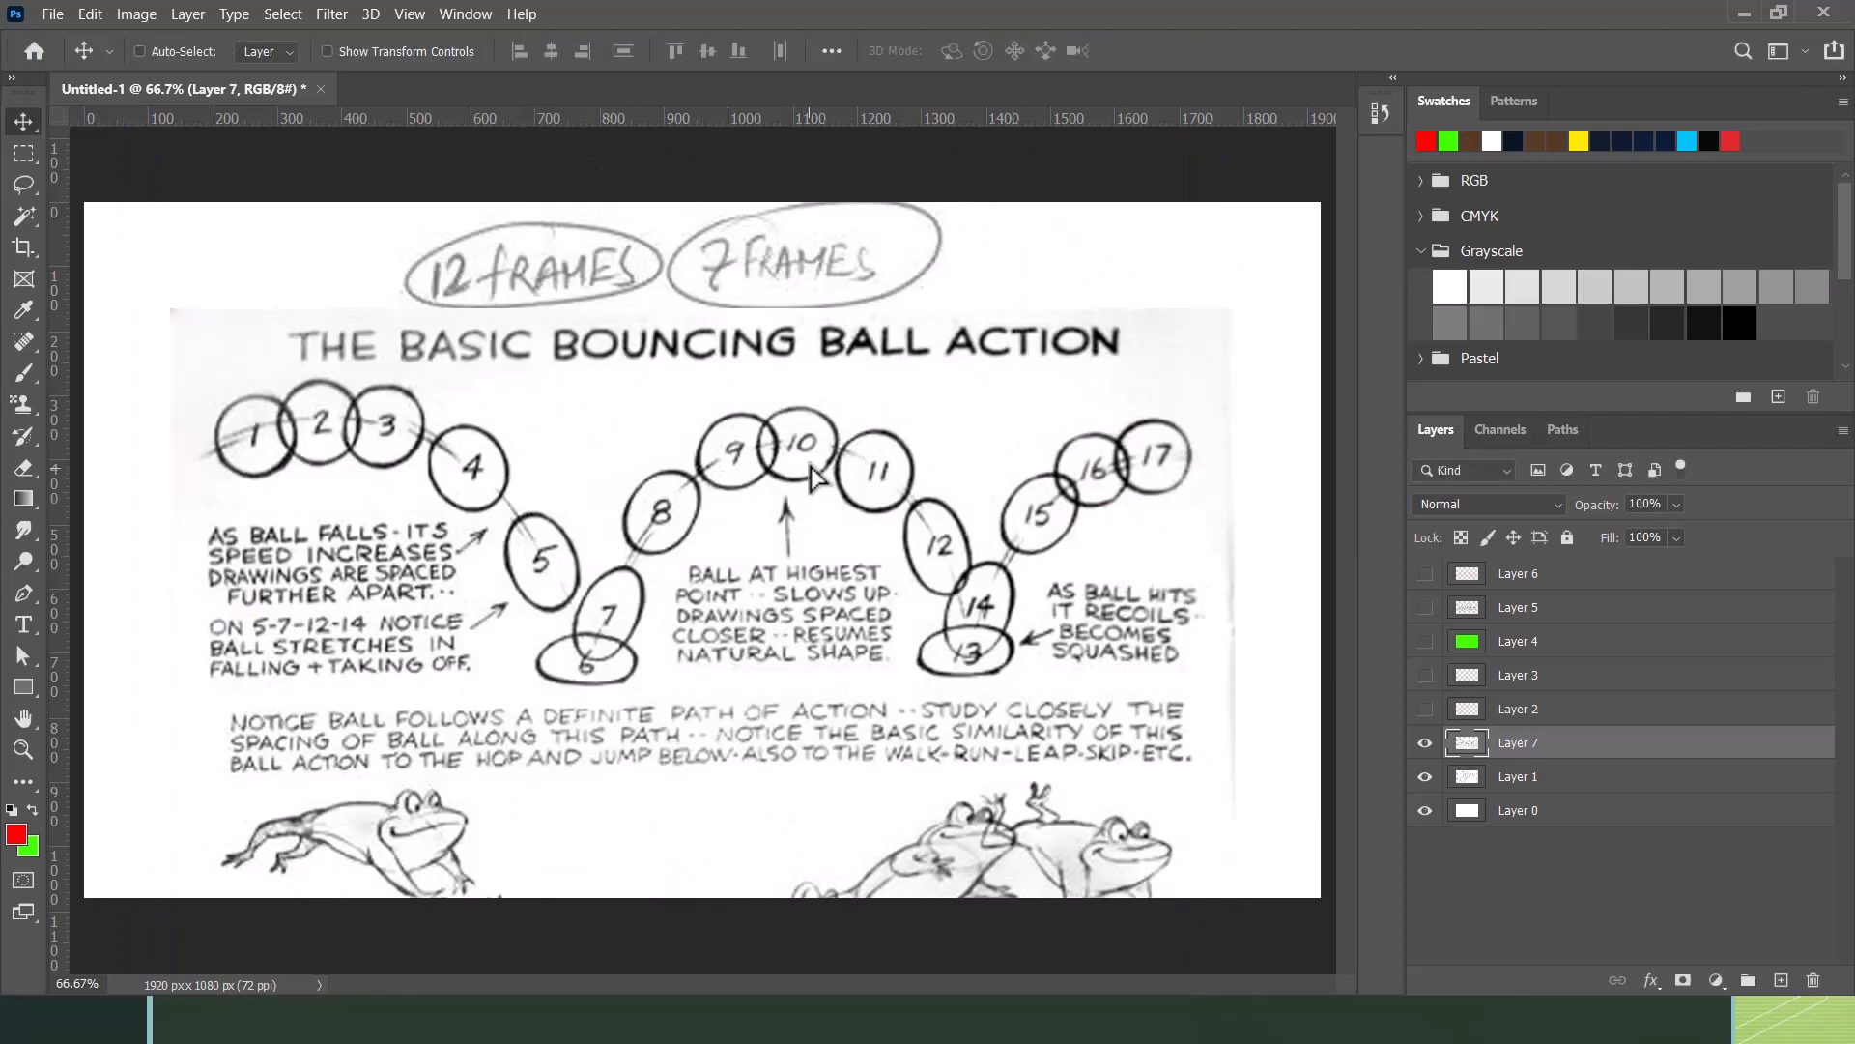
left_click_drag(810, 493, 820, 422)
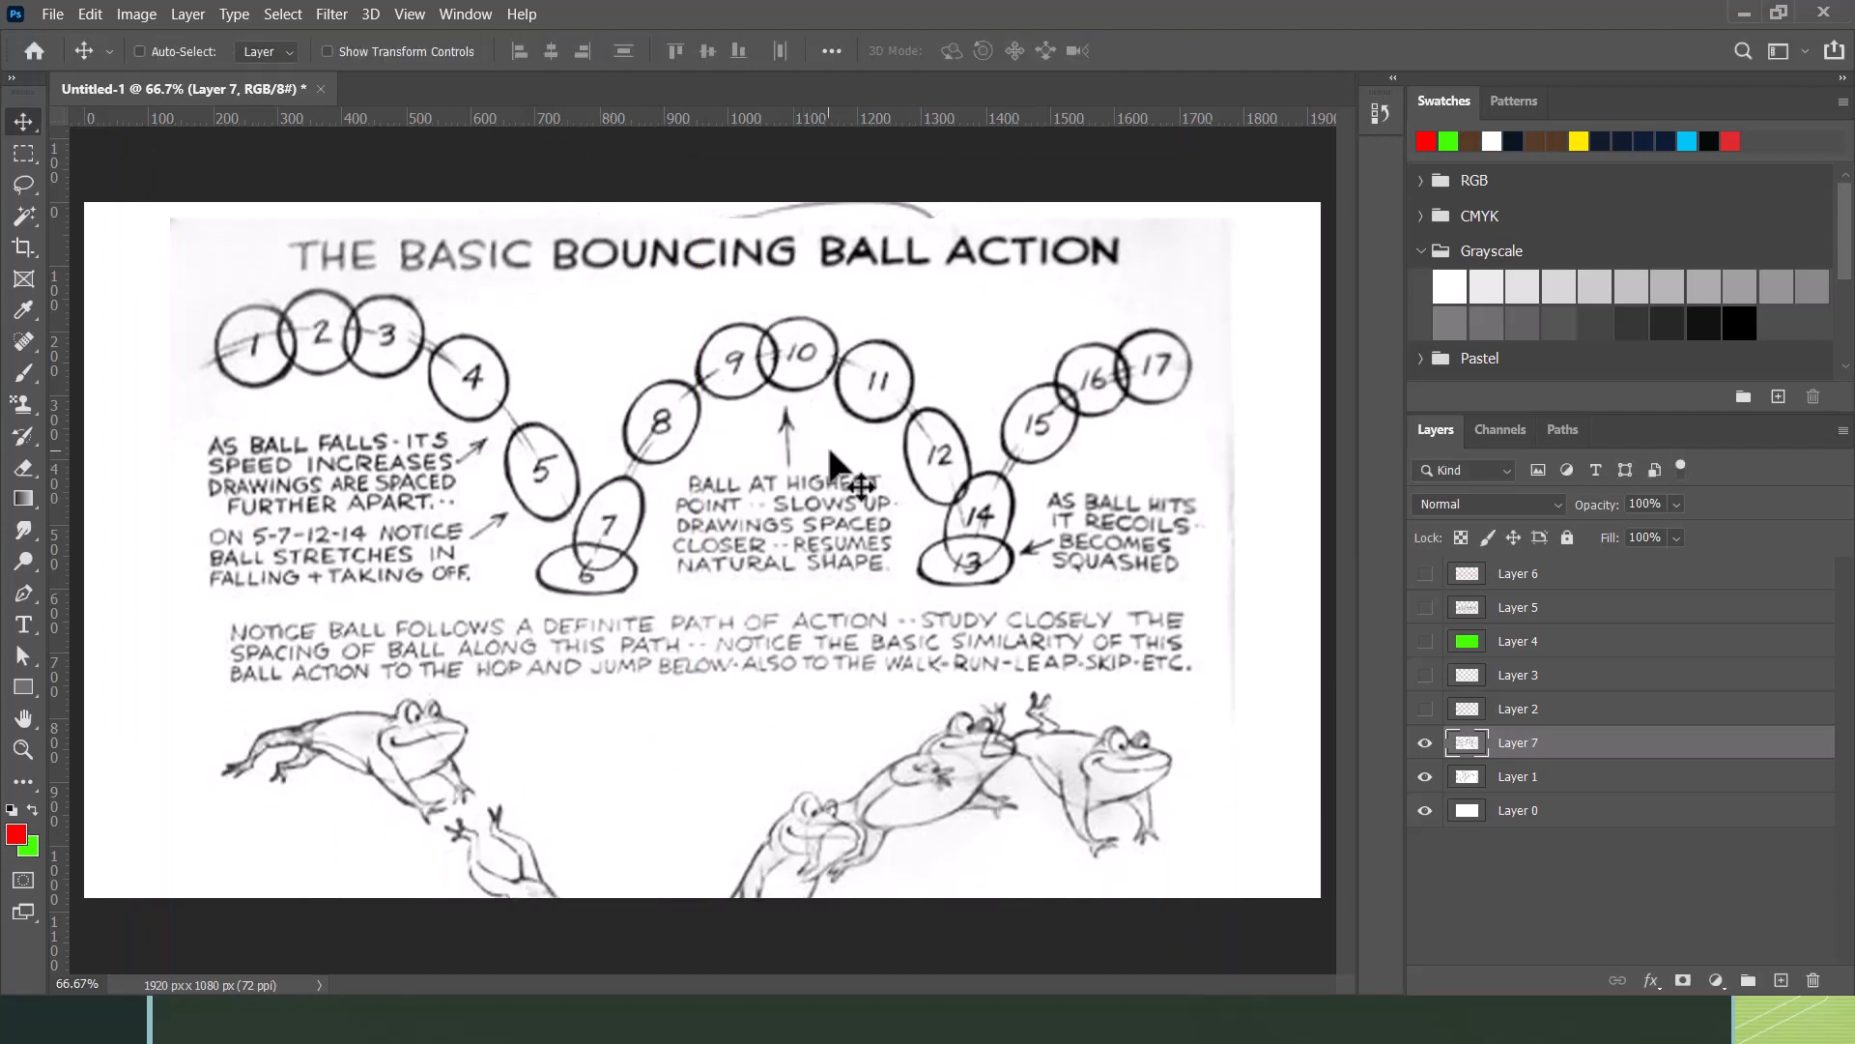
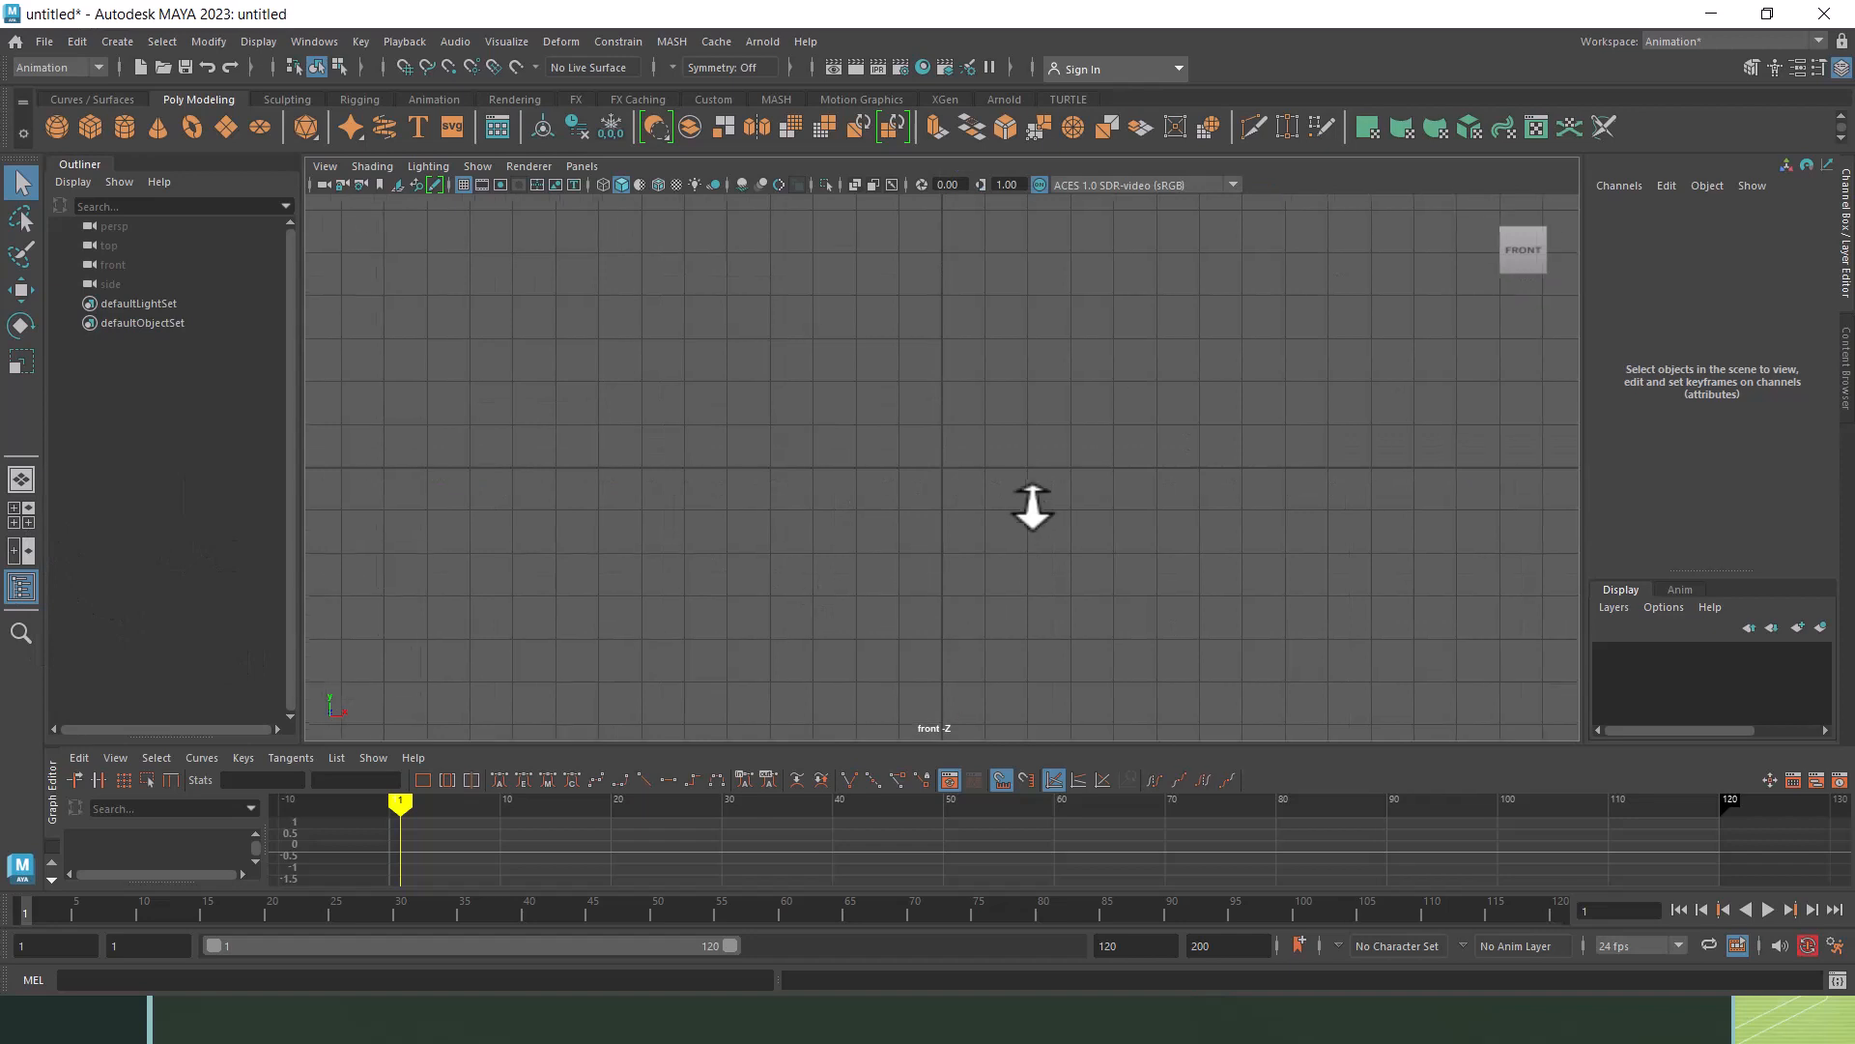
Step: In Maya, create a polygon sphere at the origin of the front view
right_click_drag(1101, 593, 995, 576, "alt")
middle_click_drag(994, 576, 1076, 592, "alt")
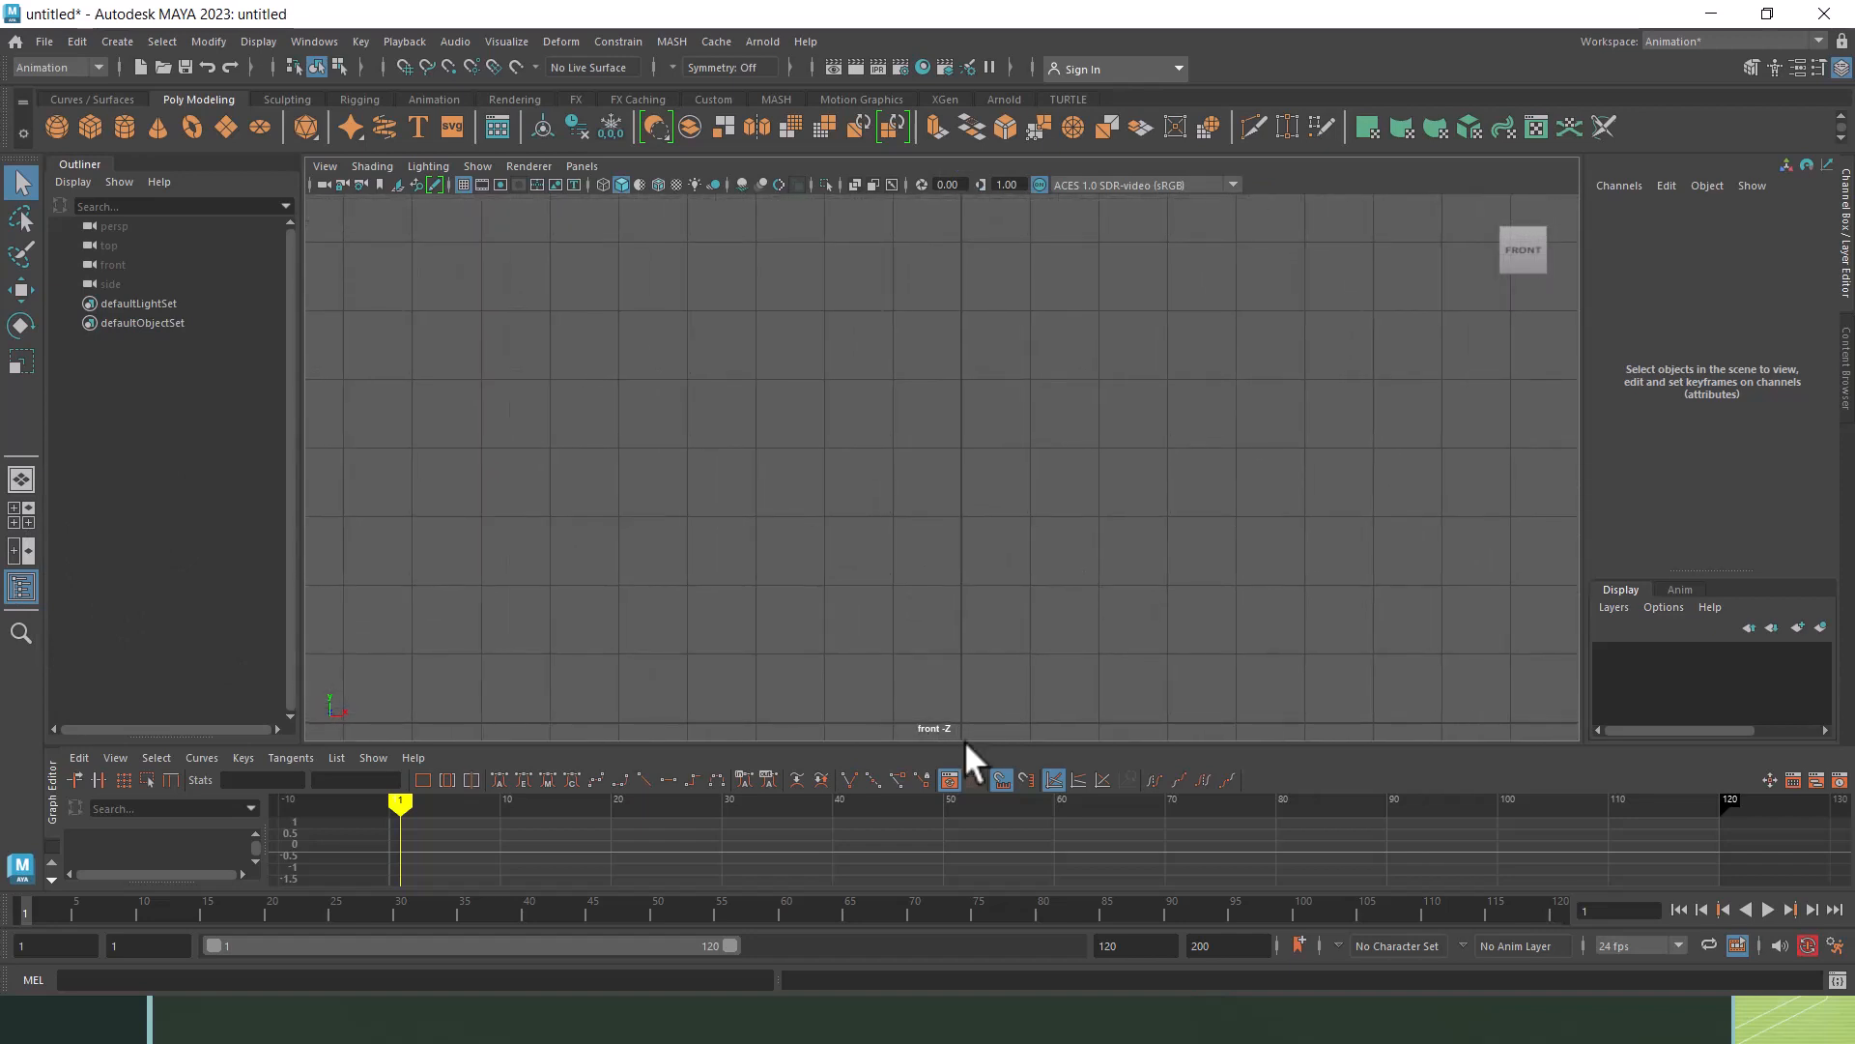
left_click(55, 125)
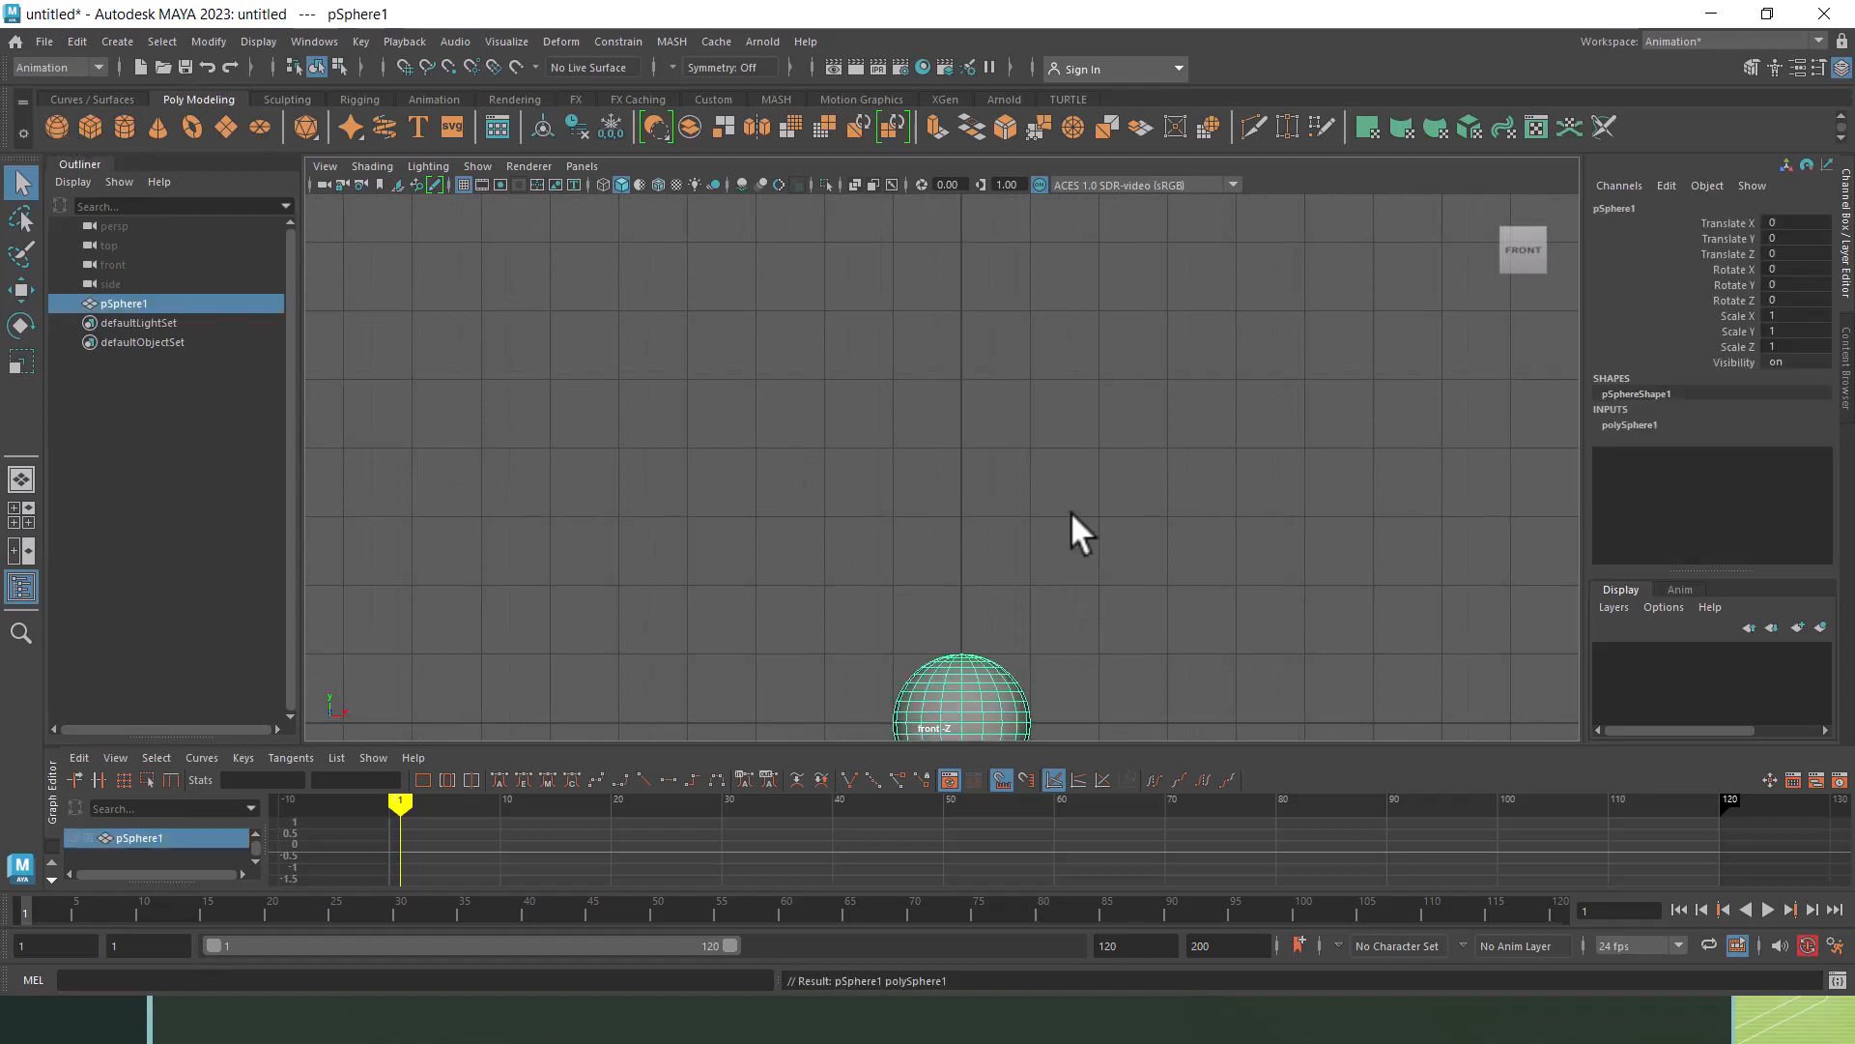
middle_click_drag(1019, 619, 1059, 694, "alt")
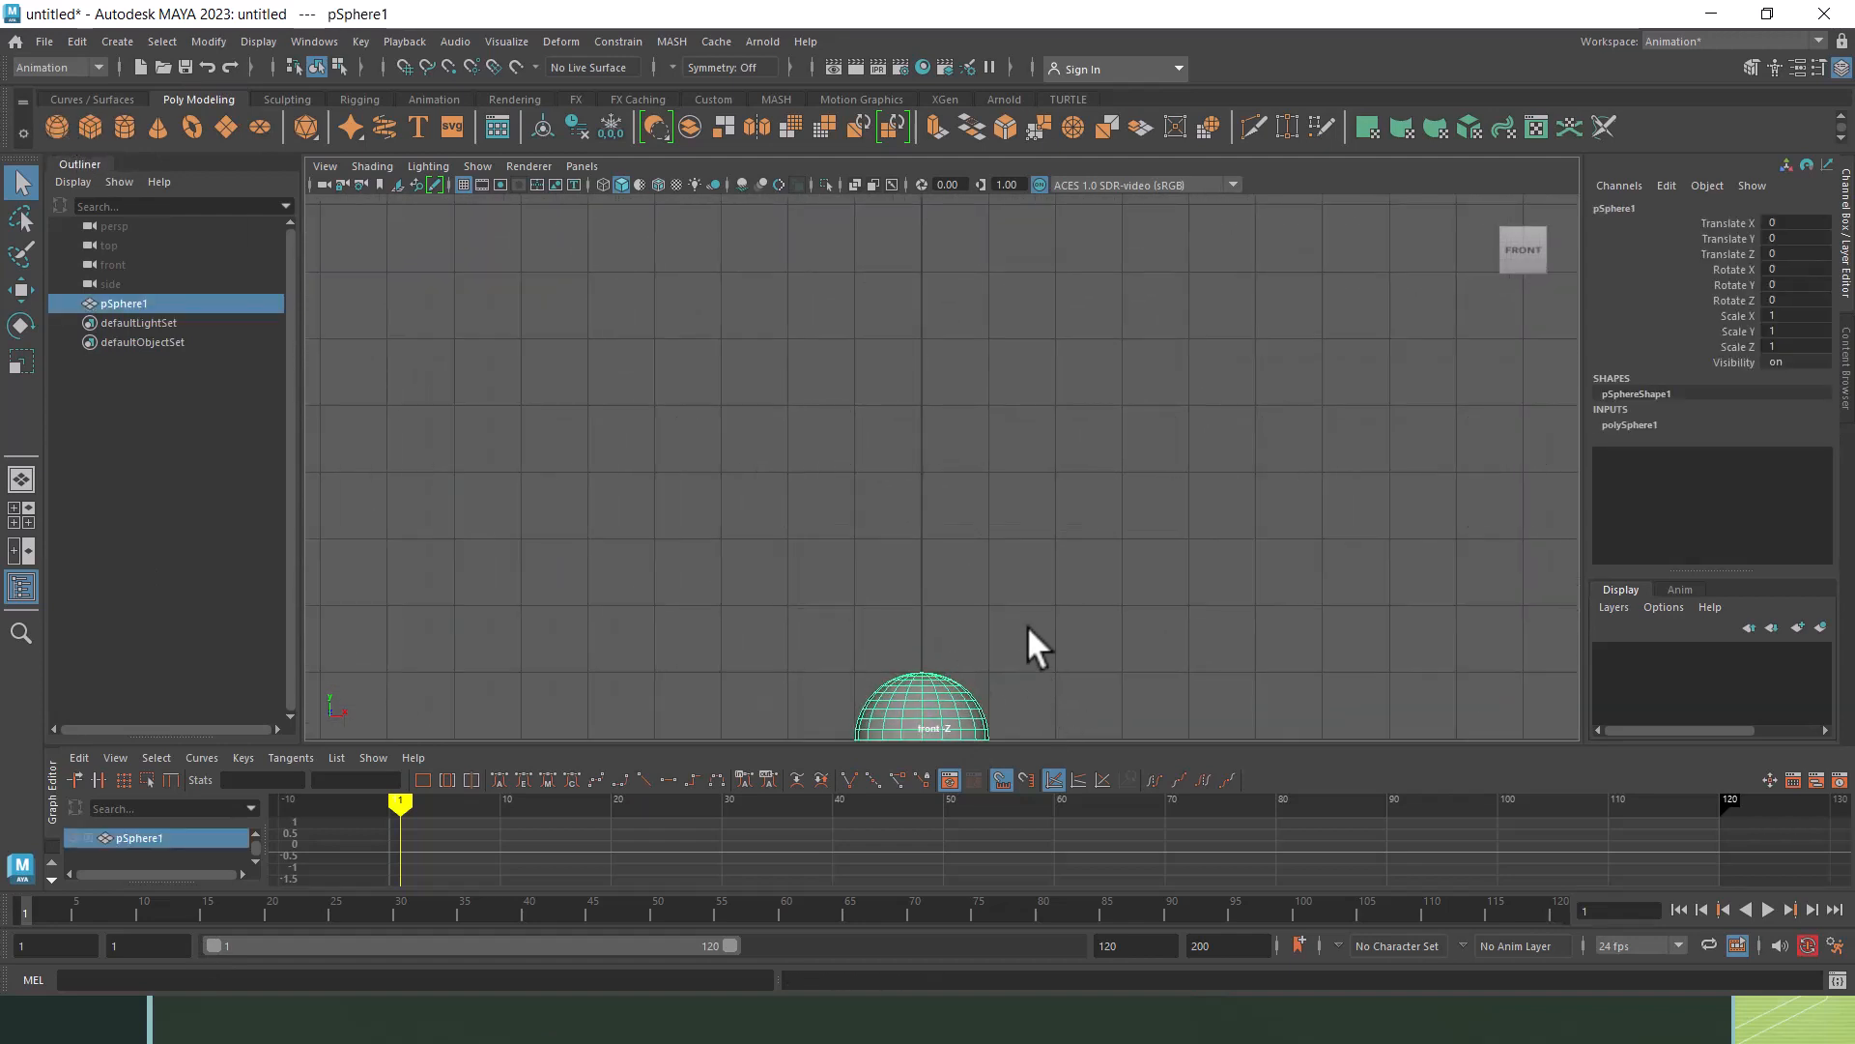
middle_click_drag(1045, 625, 980, 645, "alt")
key("alt+Tab")
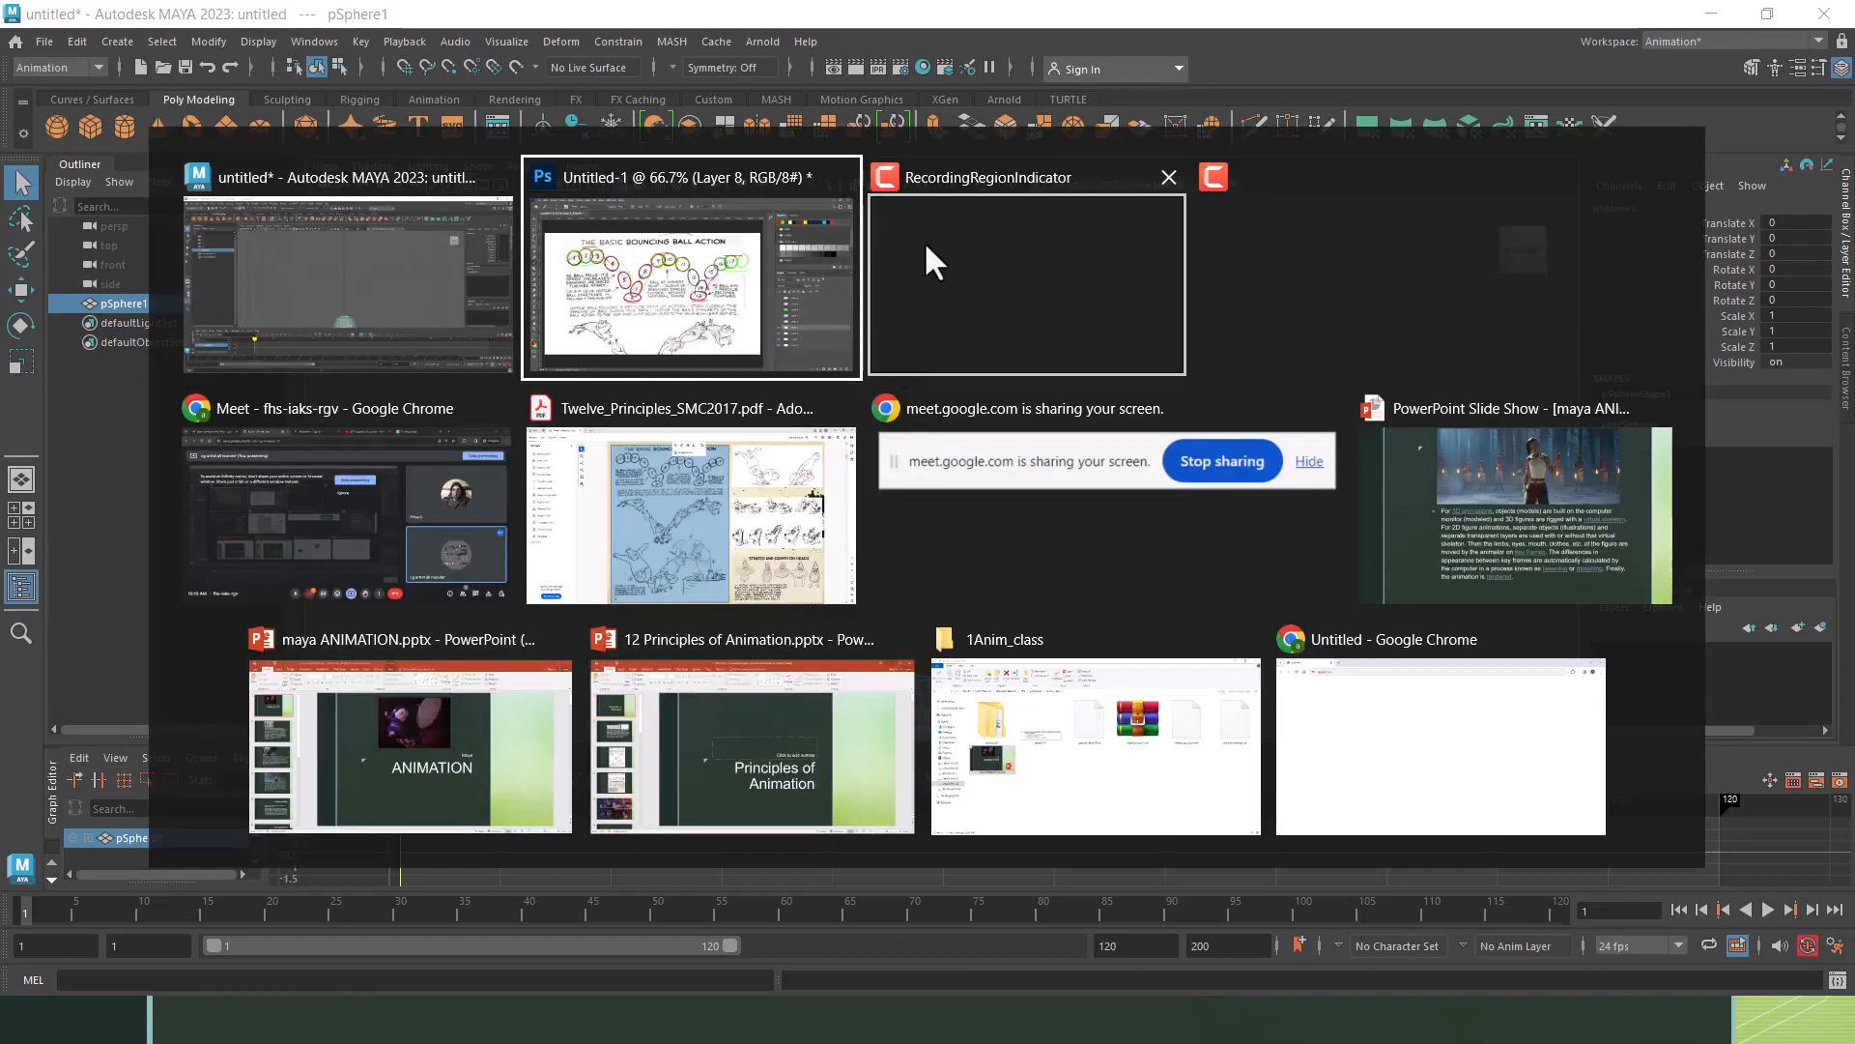
left_click(1249, 230)
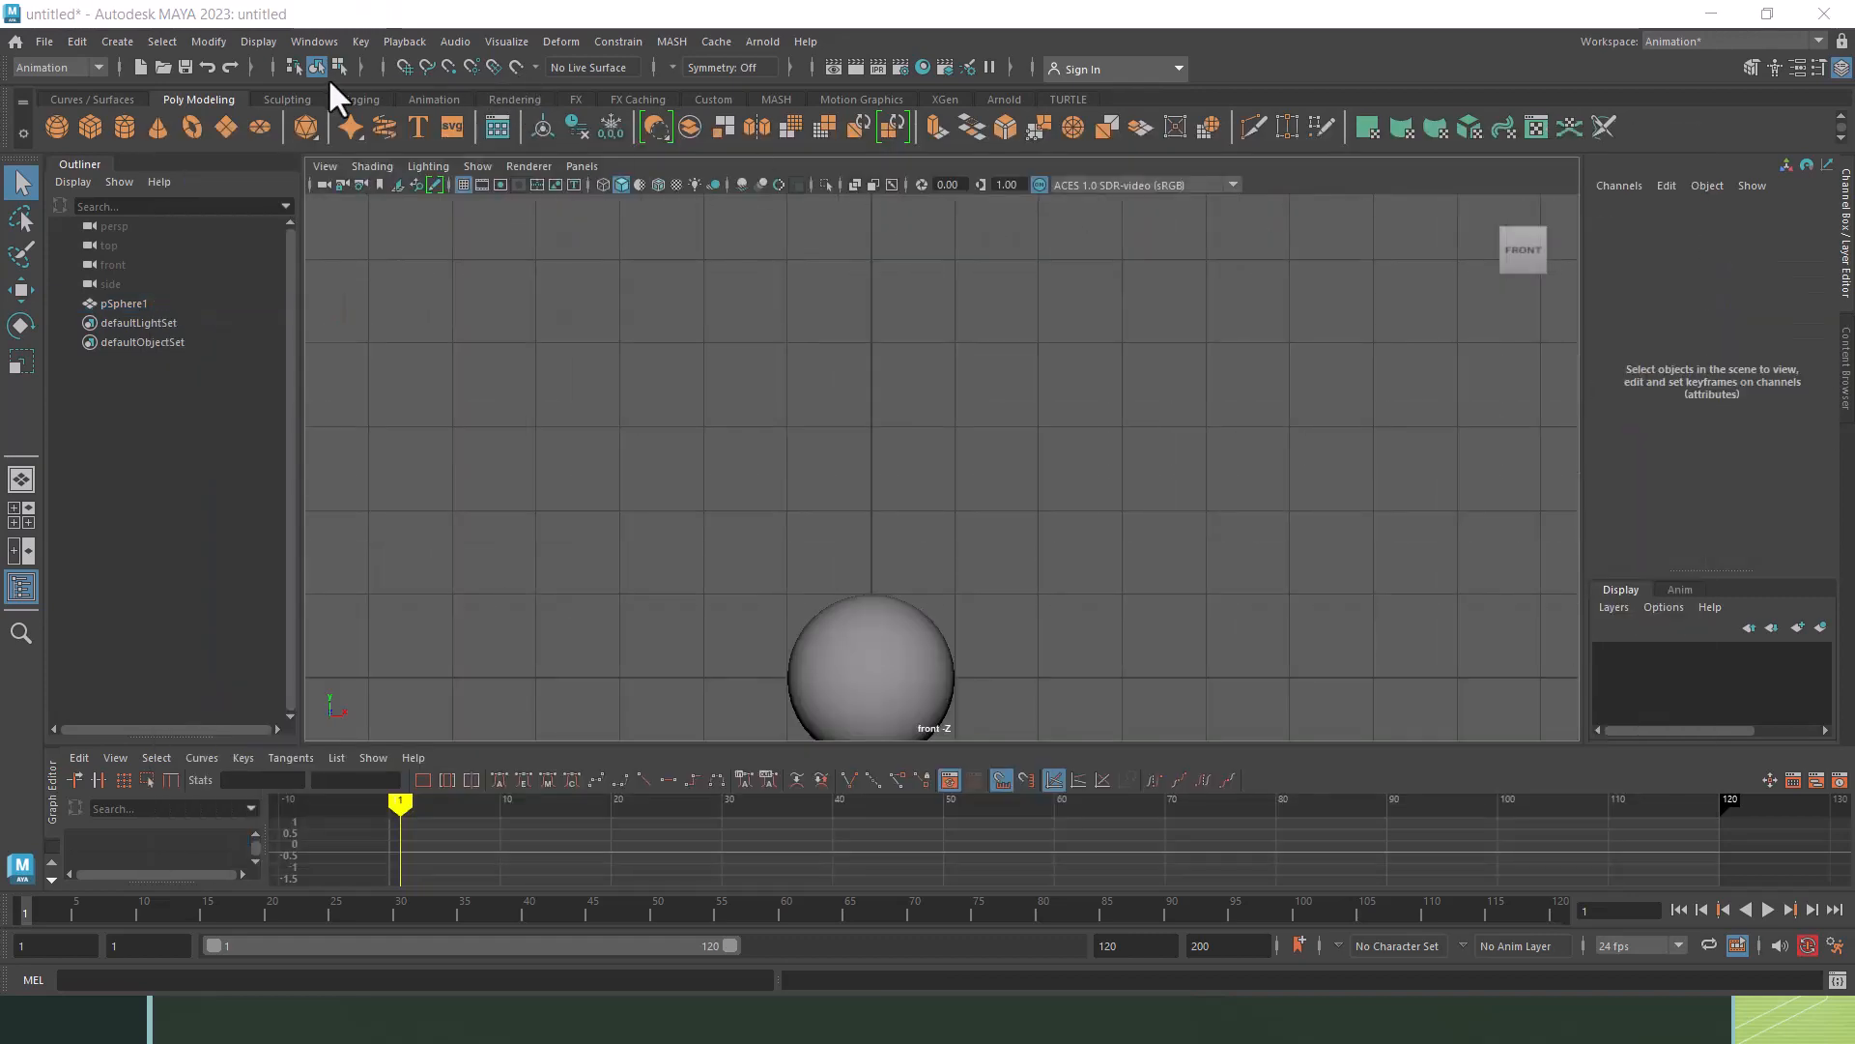
Step: Raise the sphere vertically above the origin to a Translate Y of about 6.02
left_click(916, 675)
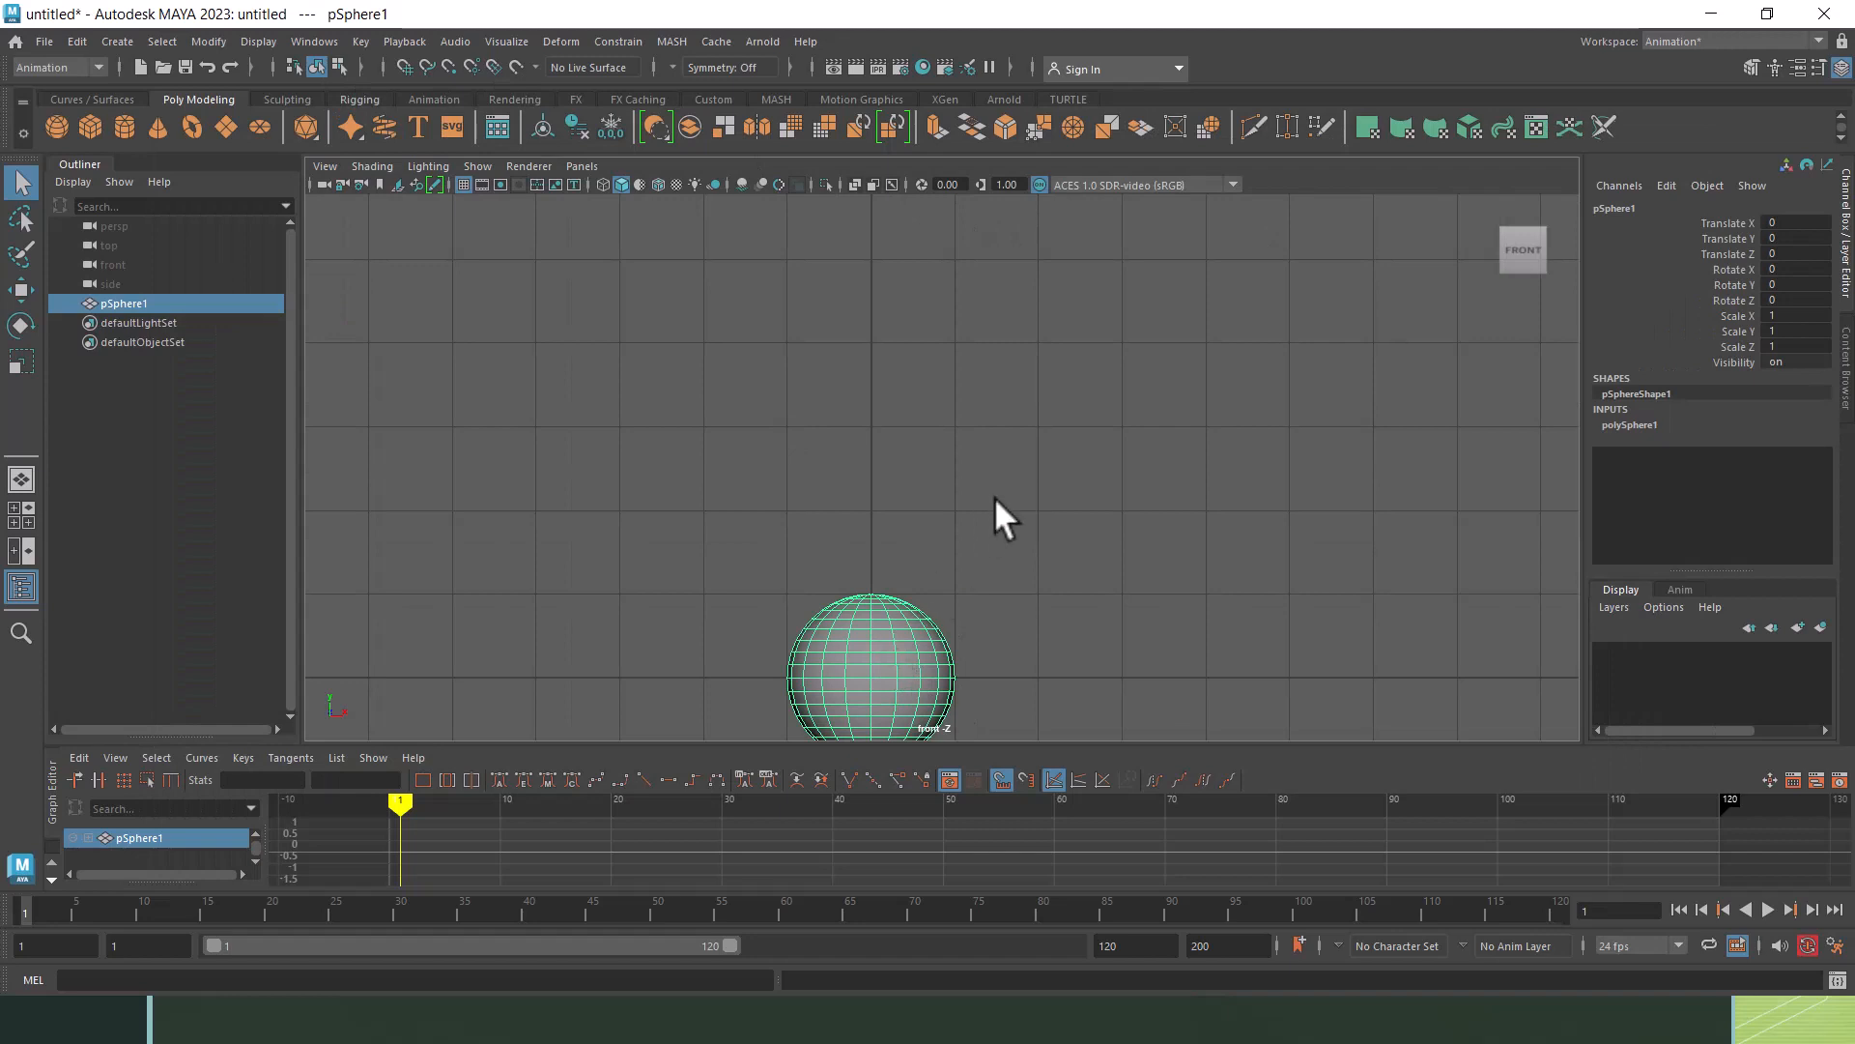
middle_click_drag(982, 510, 789, 557, "alt")
key("w")
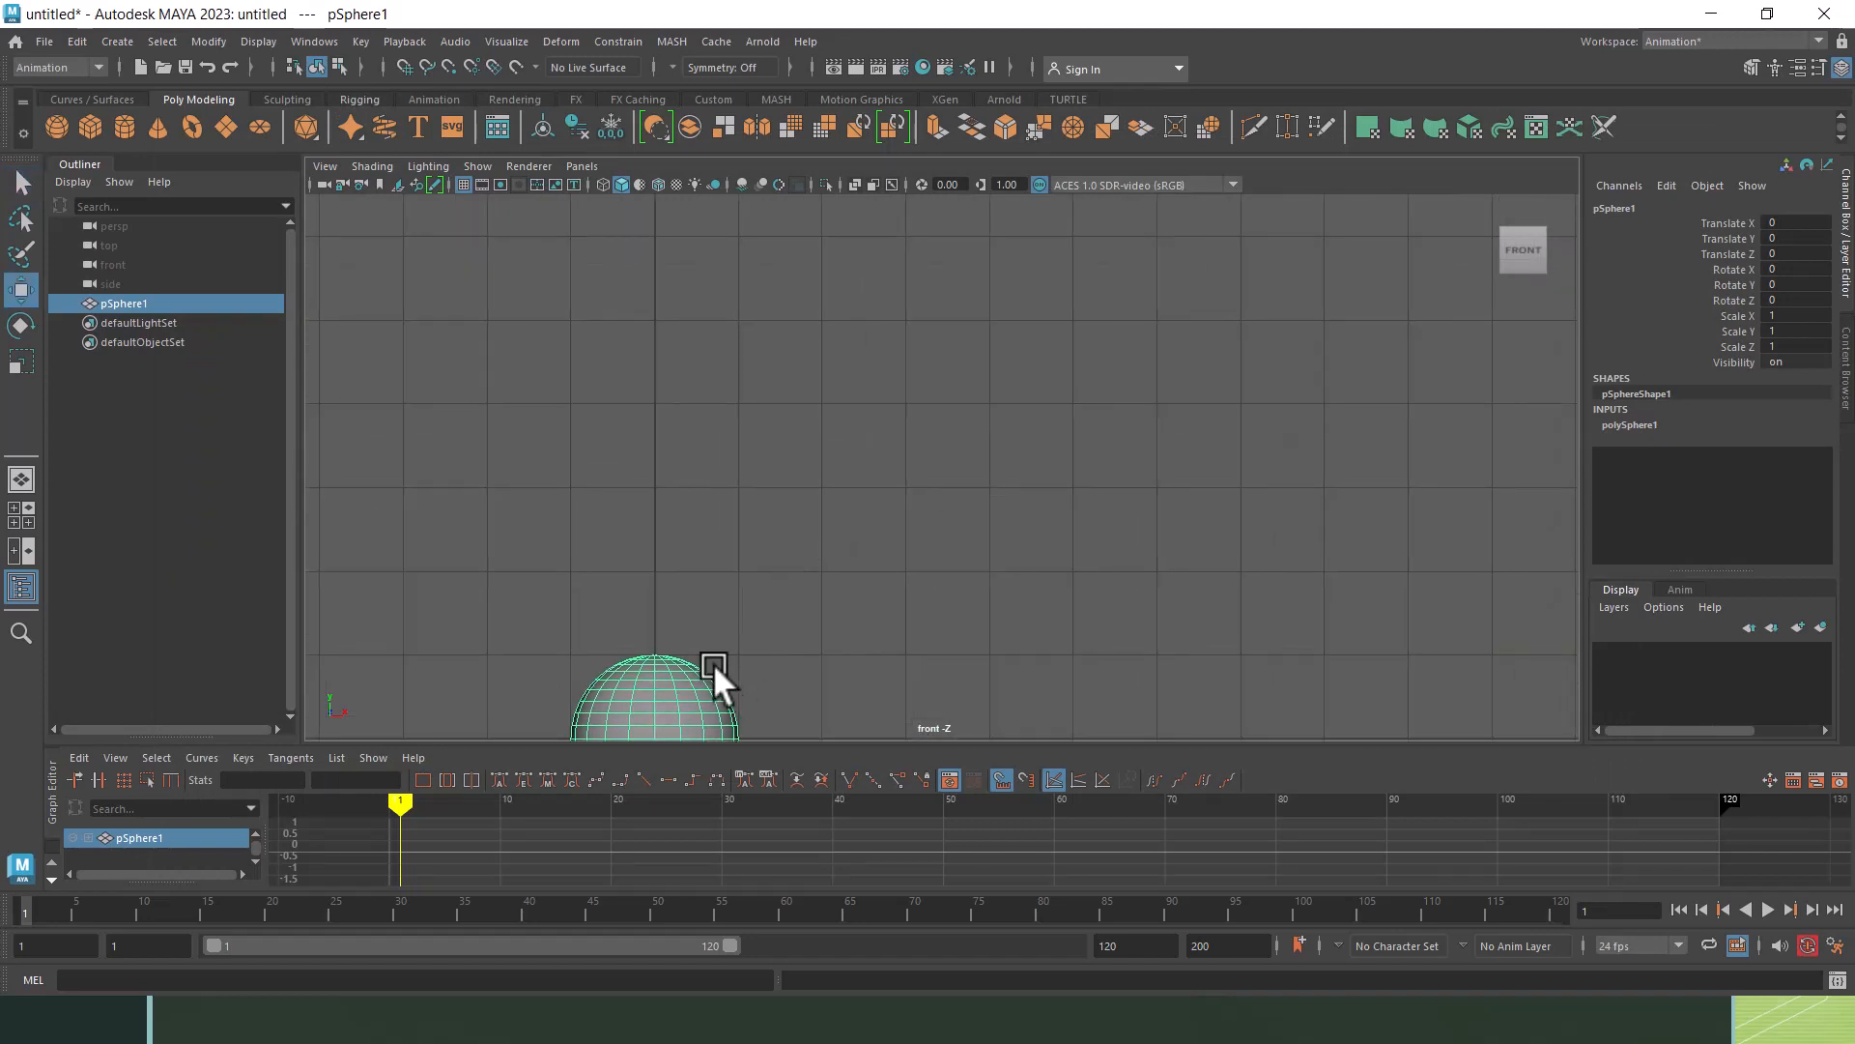
left_click_drag(653, 638, 681, 134)
scroll(787, 579, "down", 7)
middle_click_drag(855, 419, 721, 484, "alt")
scroll(812, 503, "up", 1)
scroll(760, 535, "up", 1)
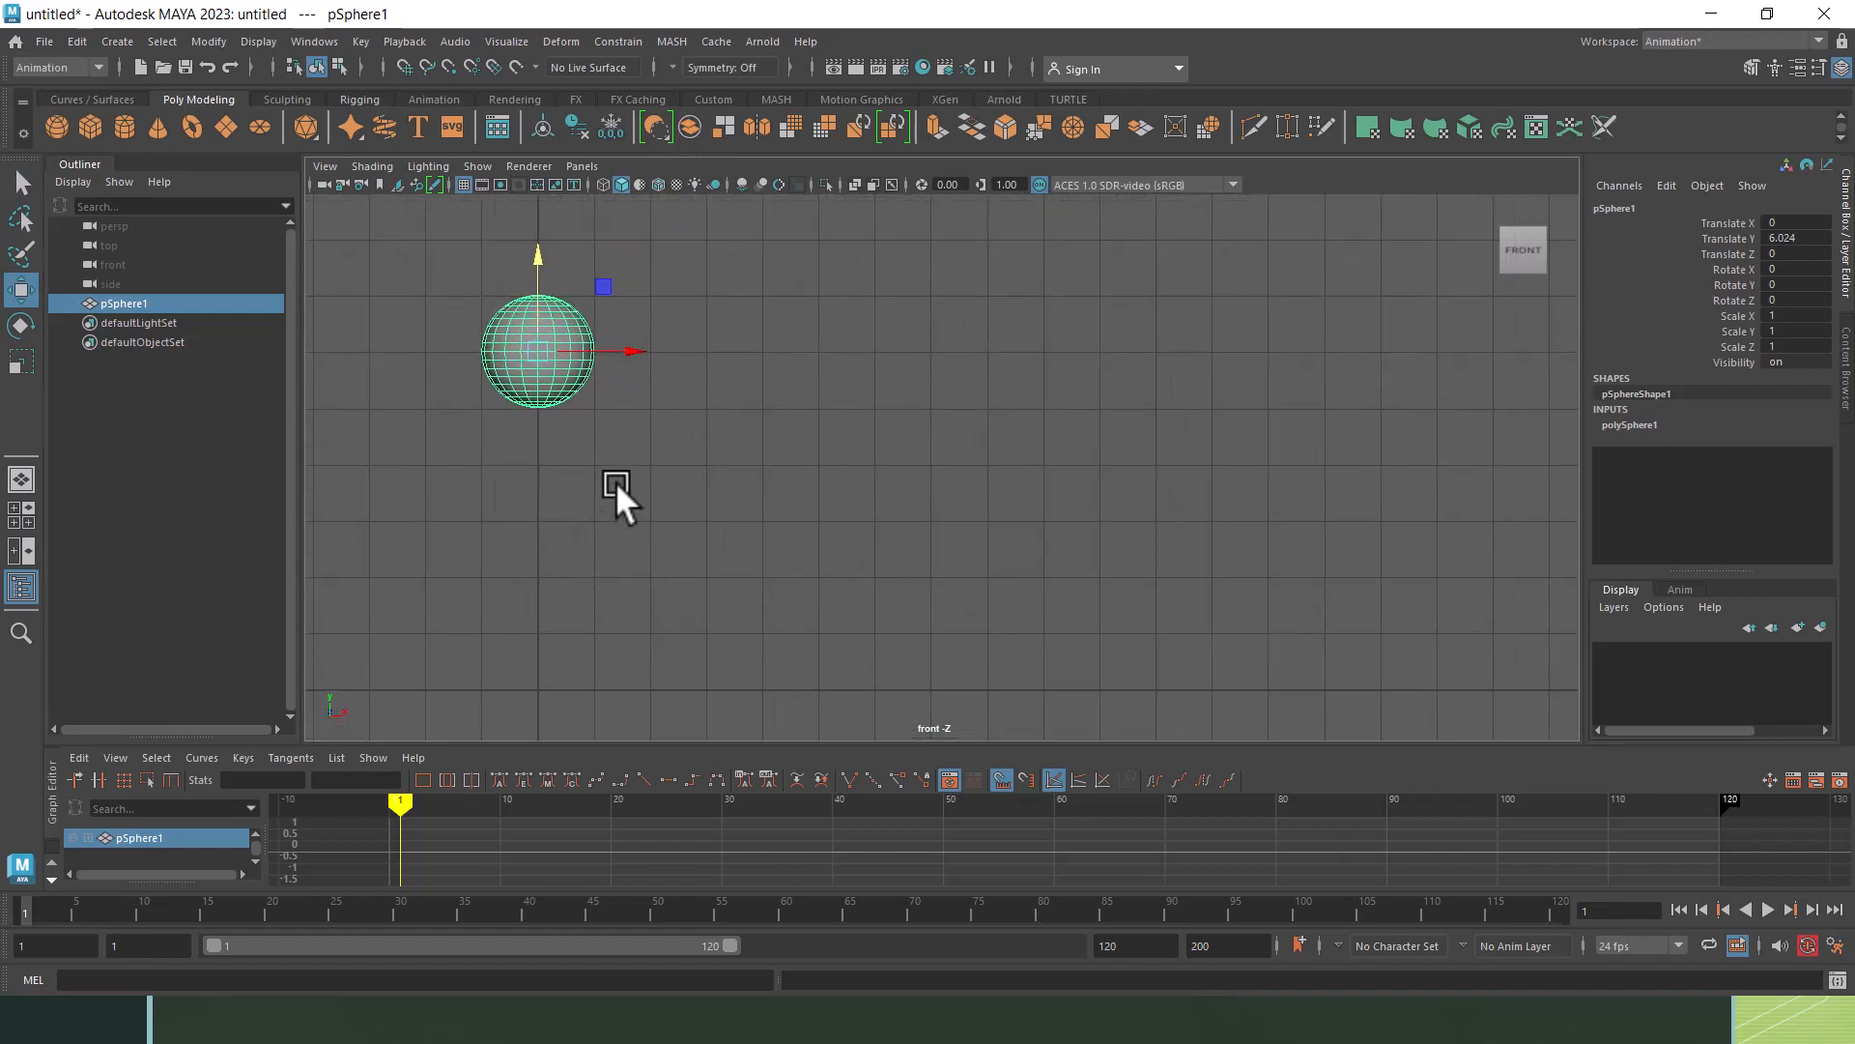
Step: Create a NURBS circle at the origin and set its Rotate X to 90 so it faces the front view
left_click(119, 41)
mouse_move(373, 95)
left_click(456, 211)
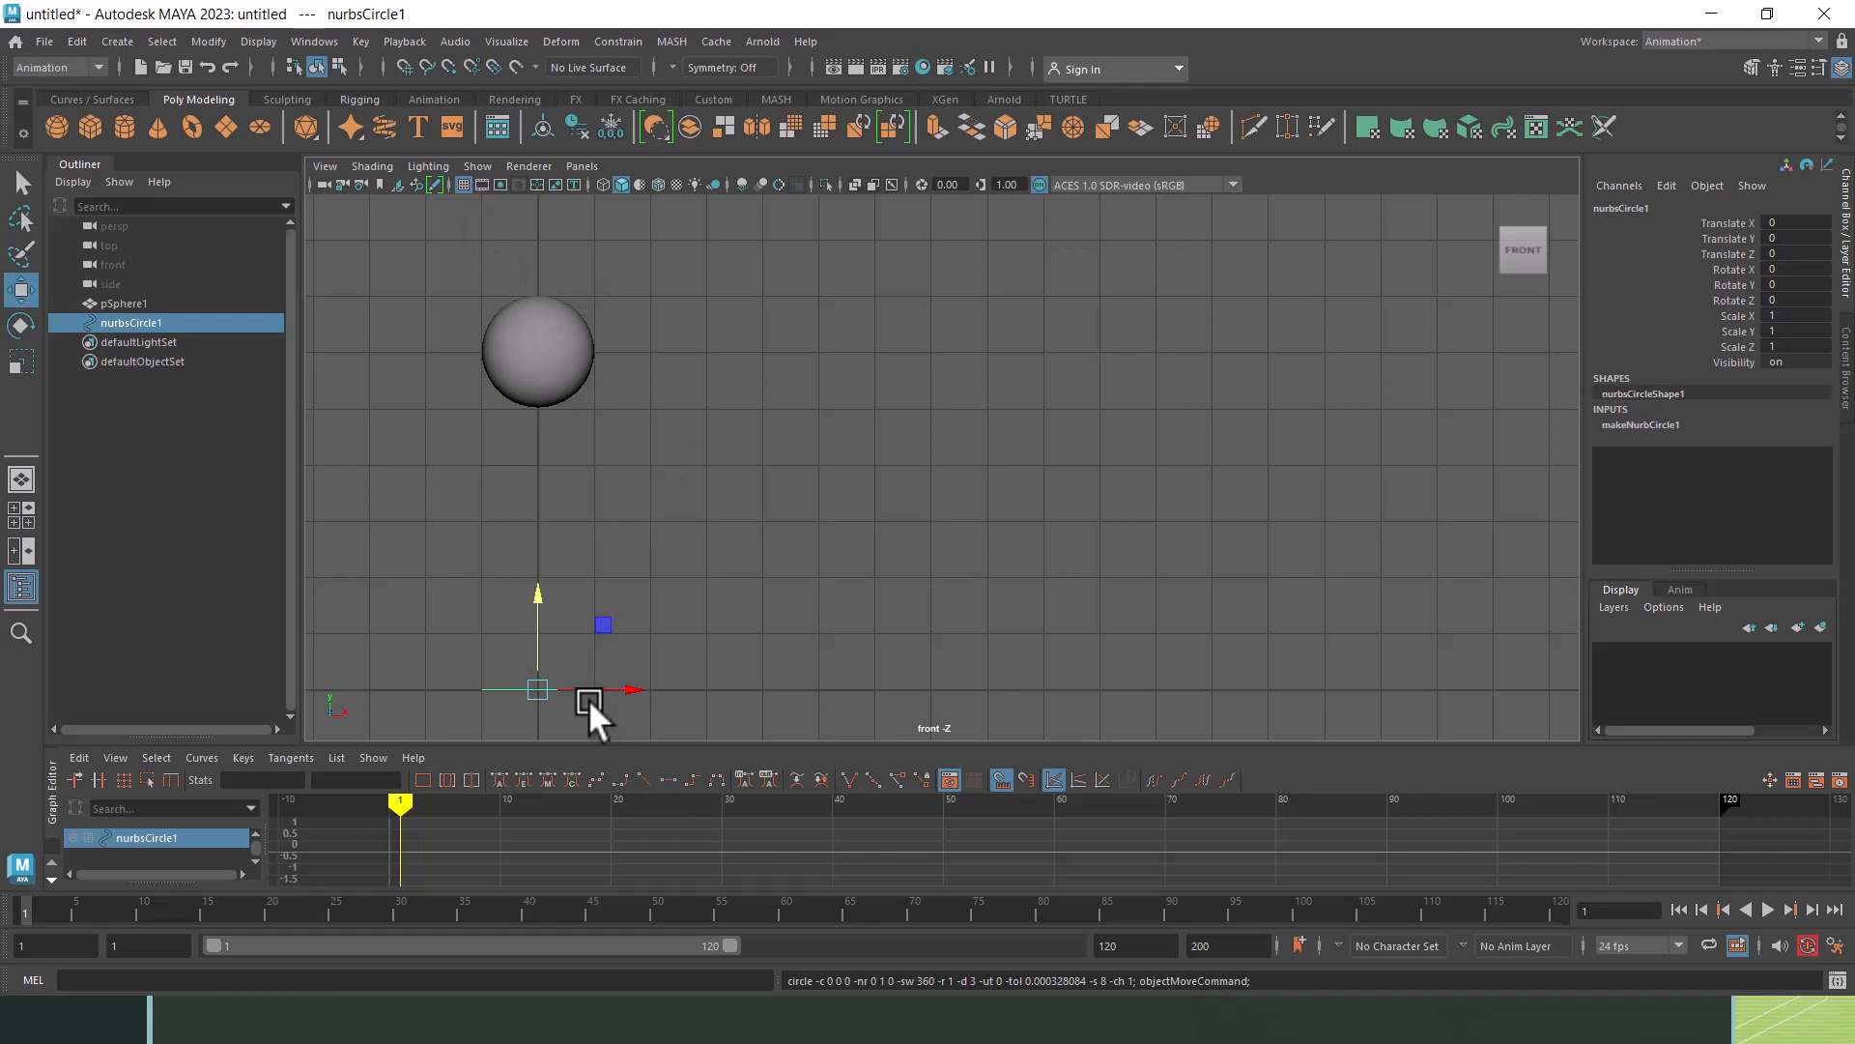
key("e")
left_click_drag(539, 658, 542, 734)
double_click(1807, 269)
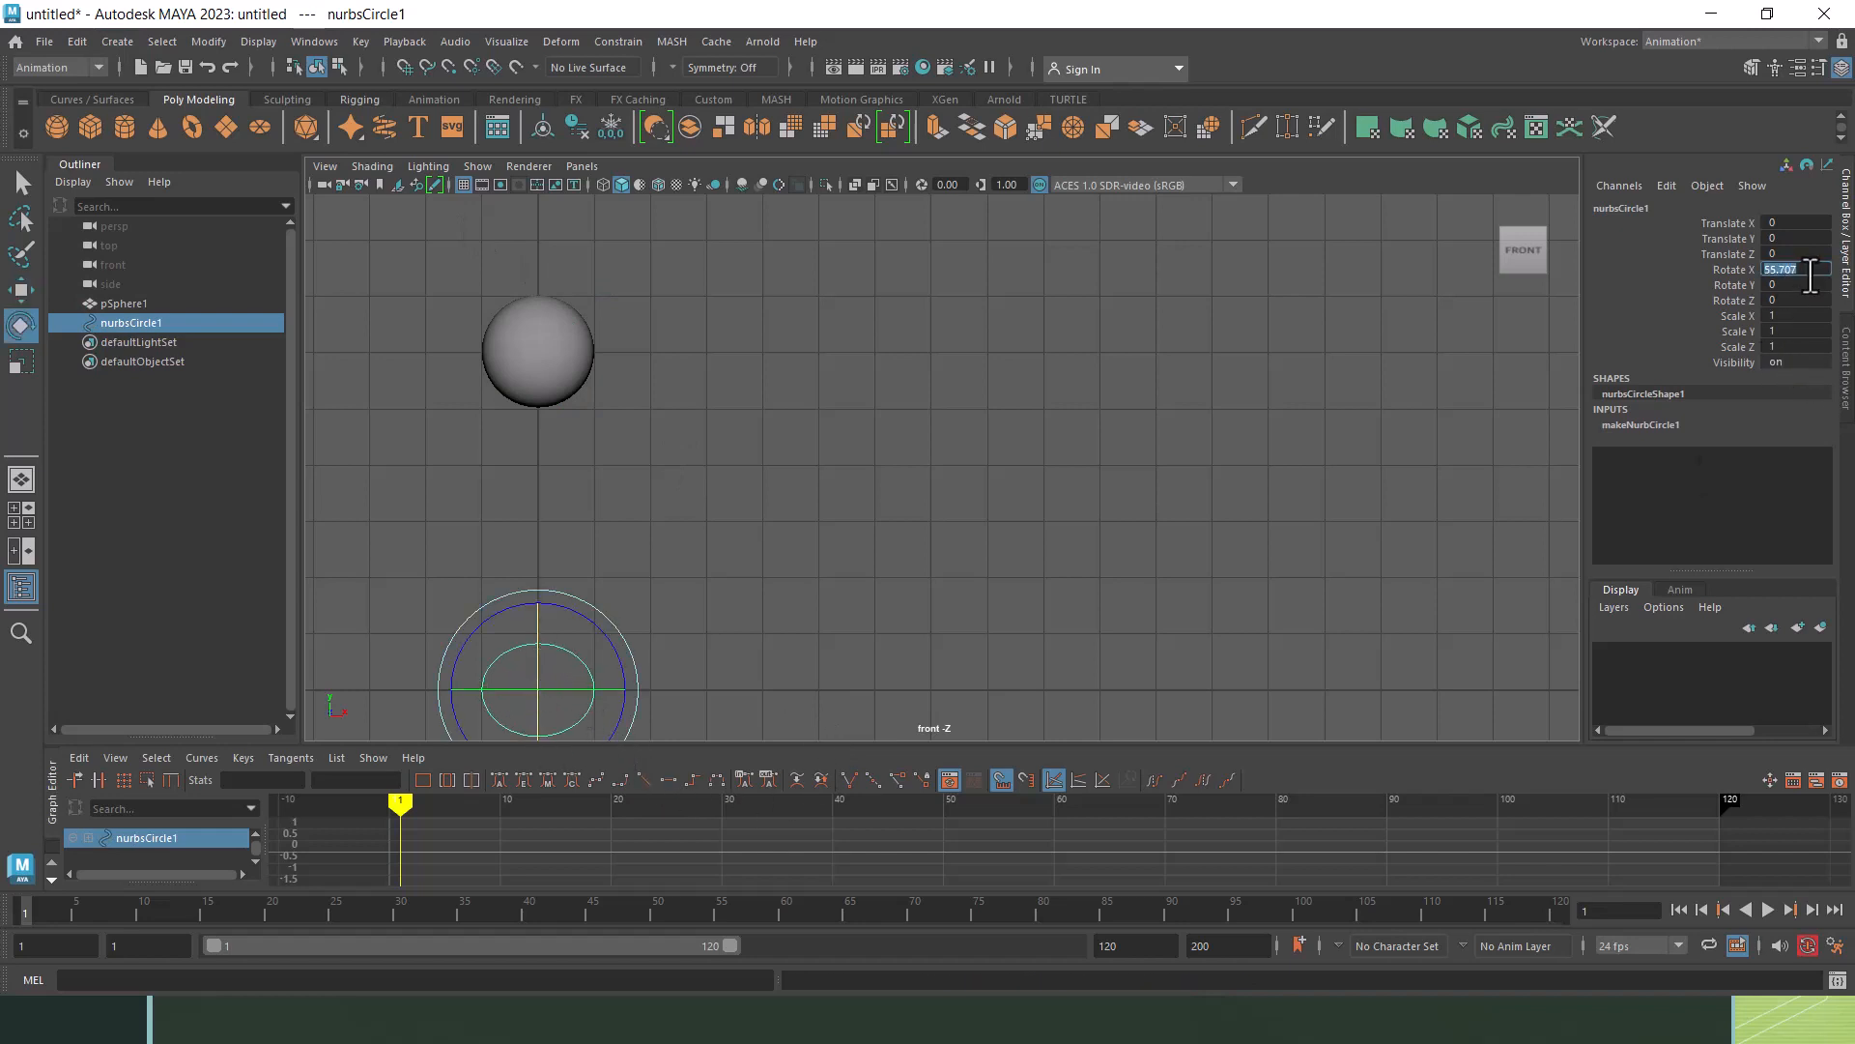
type("90")
key("Return")
Step: Scale the circle uniformly to about 6.175 so its upper arc passes through the sphere
middle_click_drag(682, 586, 781, 576, "alt")
key("r")
left_click_drag(634, 564, 1123, 490)
scroll(1125, 507, "down", 1)
middle_click_drag(1072, 505, 1013, 525, "alt")
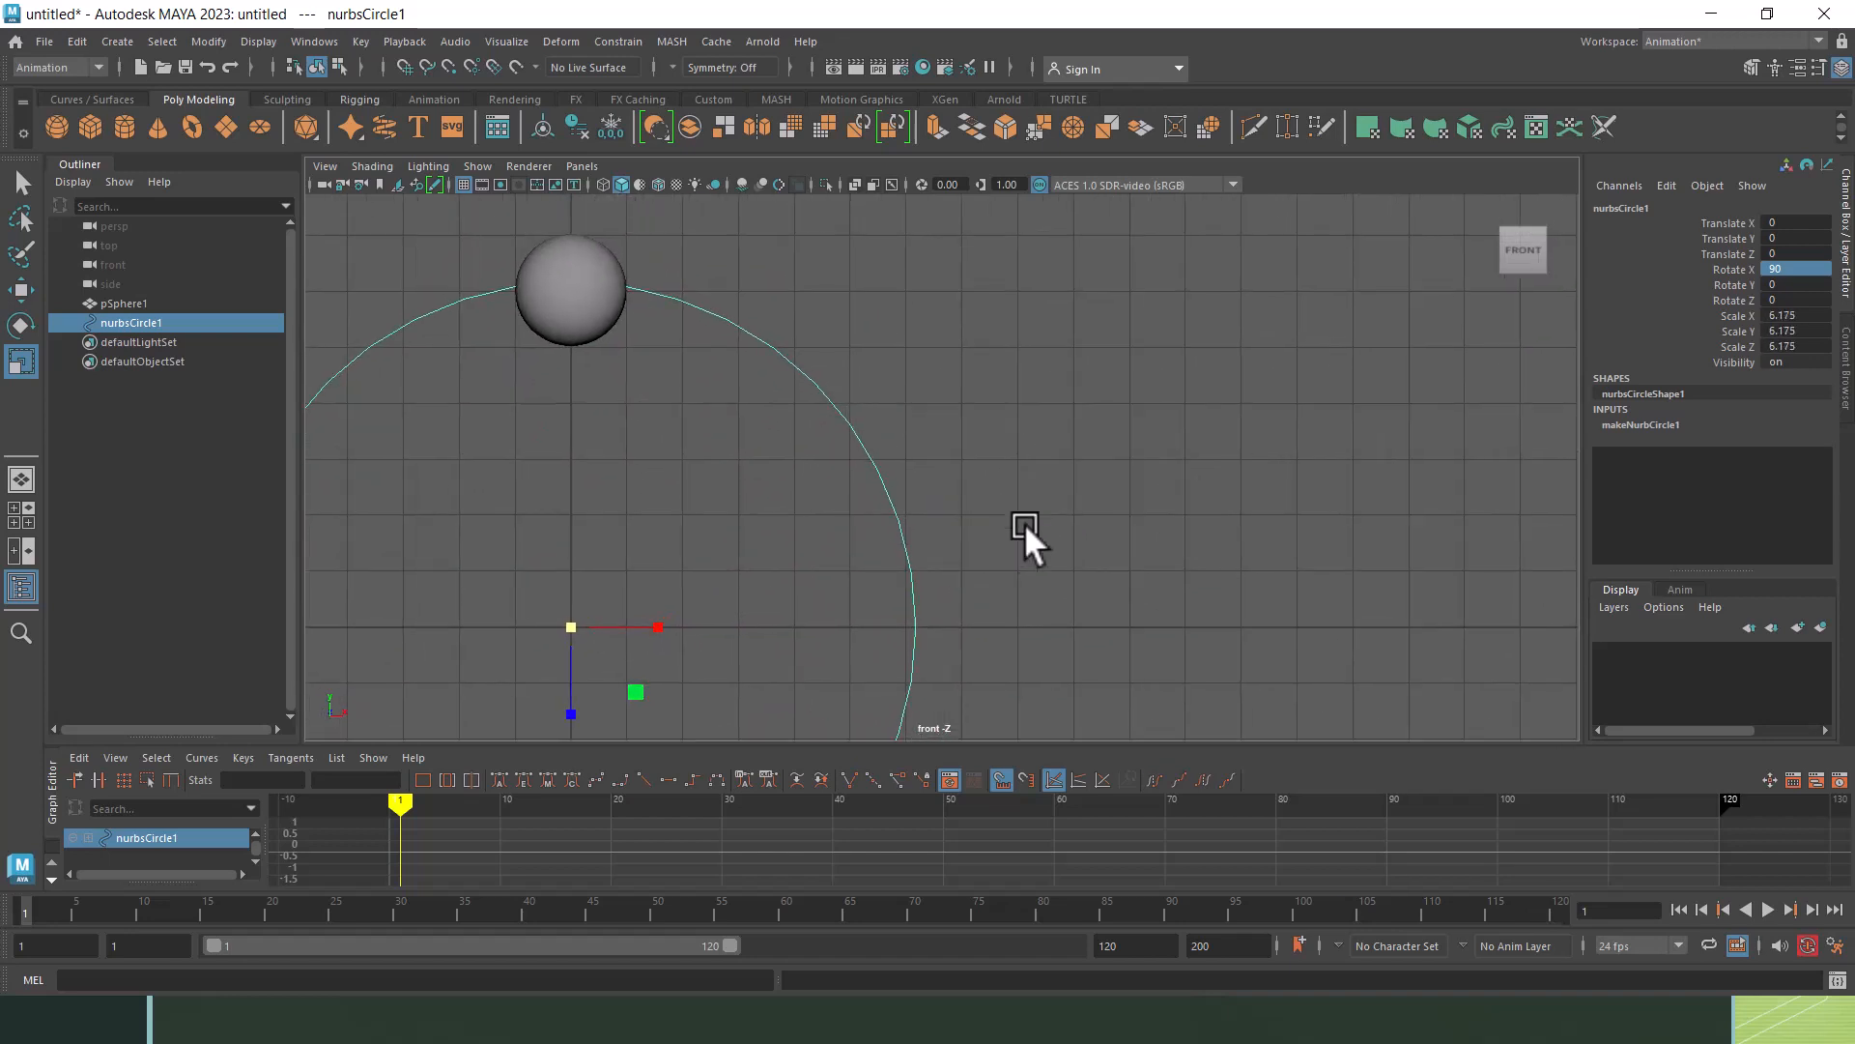
key("w")
left_click(723, 420)
Step: Keyframe the sphere at frame 1 and set the playback end frame to 30
left_click(603, 305)
middle_click_drag(768, 482, 696, 518, "alt")
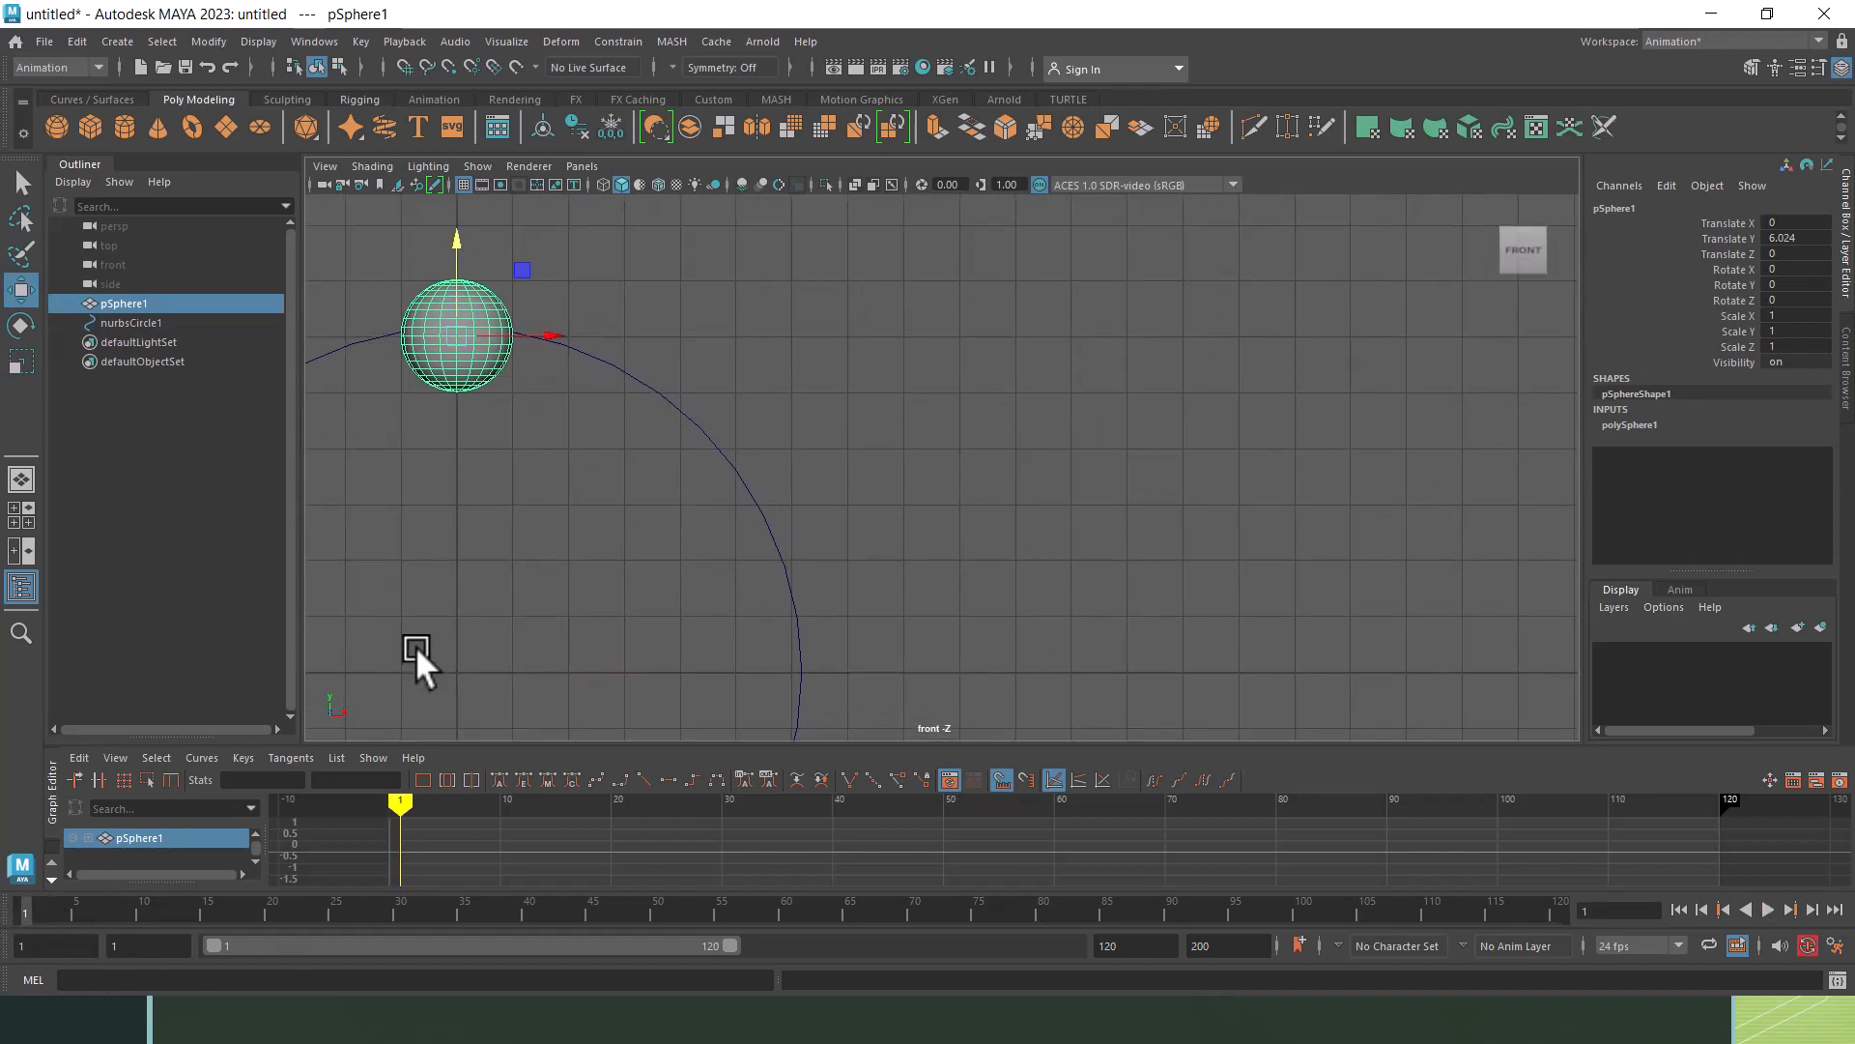
key("s")
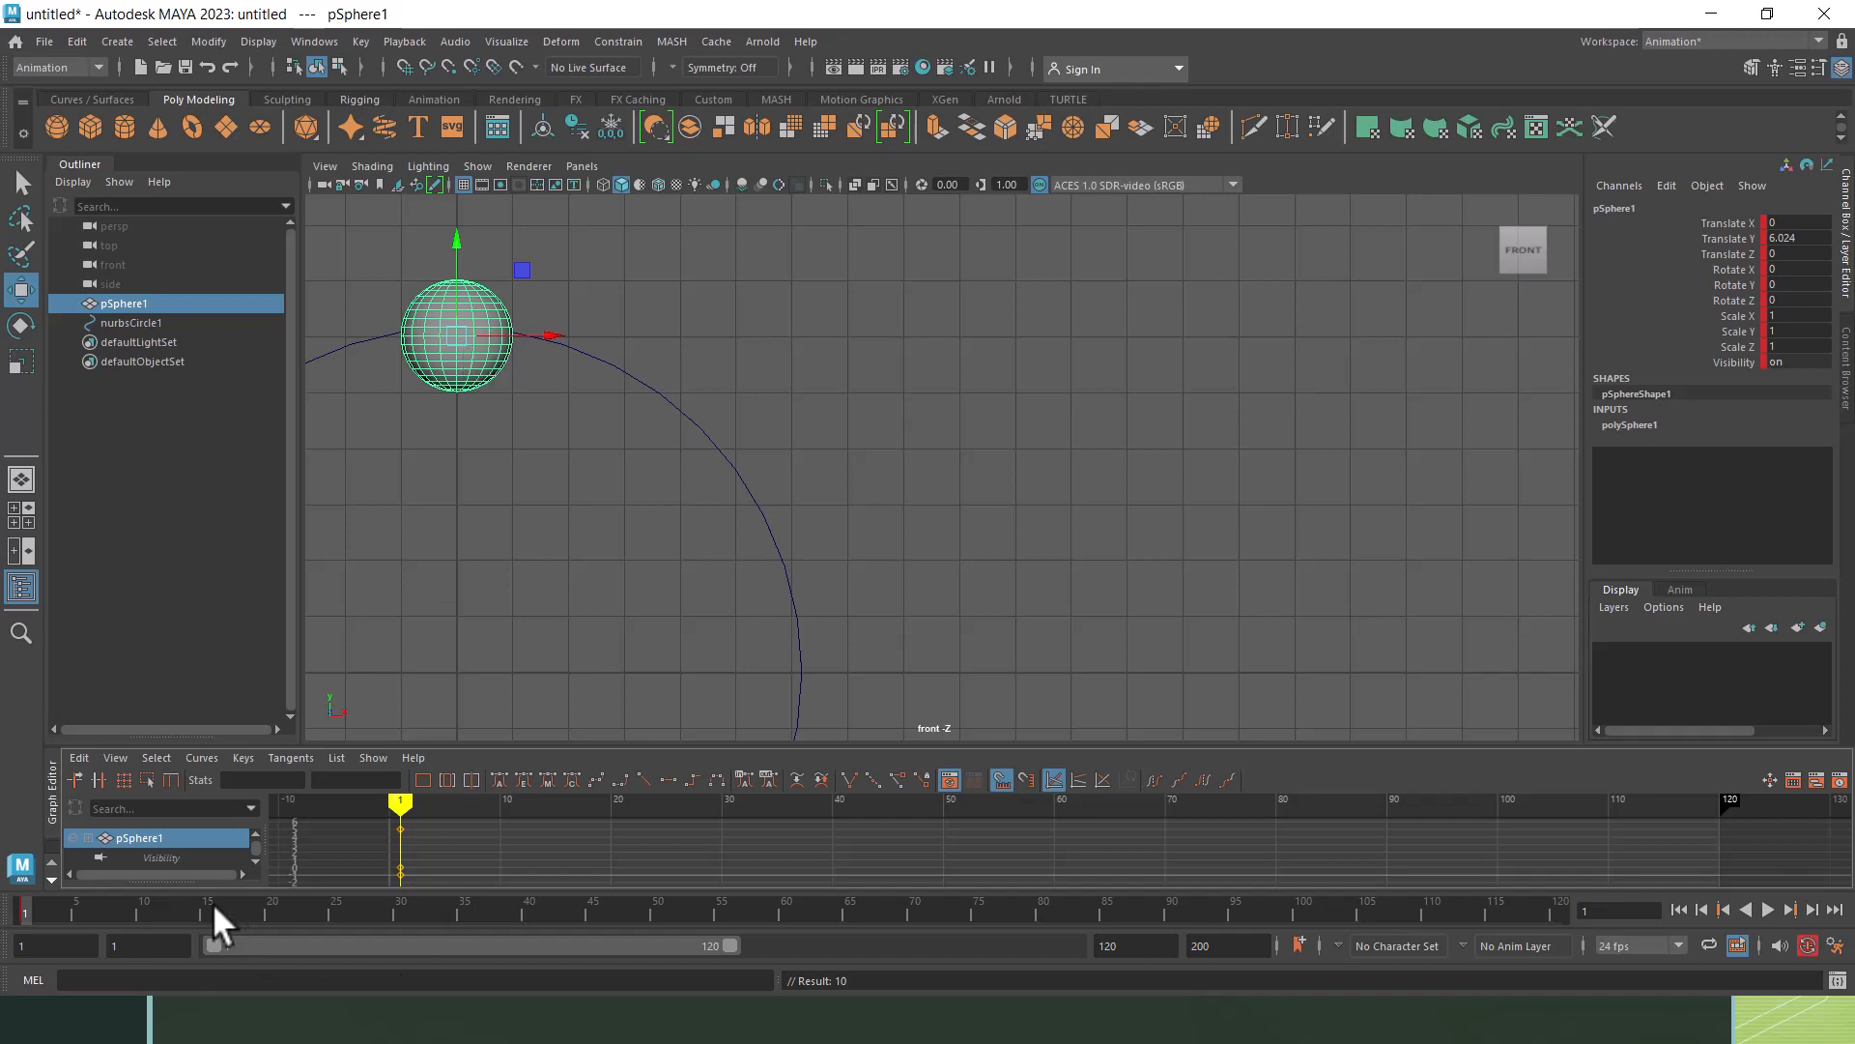
double_click(1150, 946)
type("30")
key("Return")
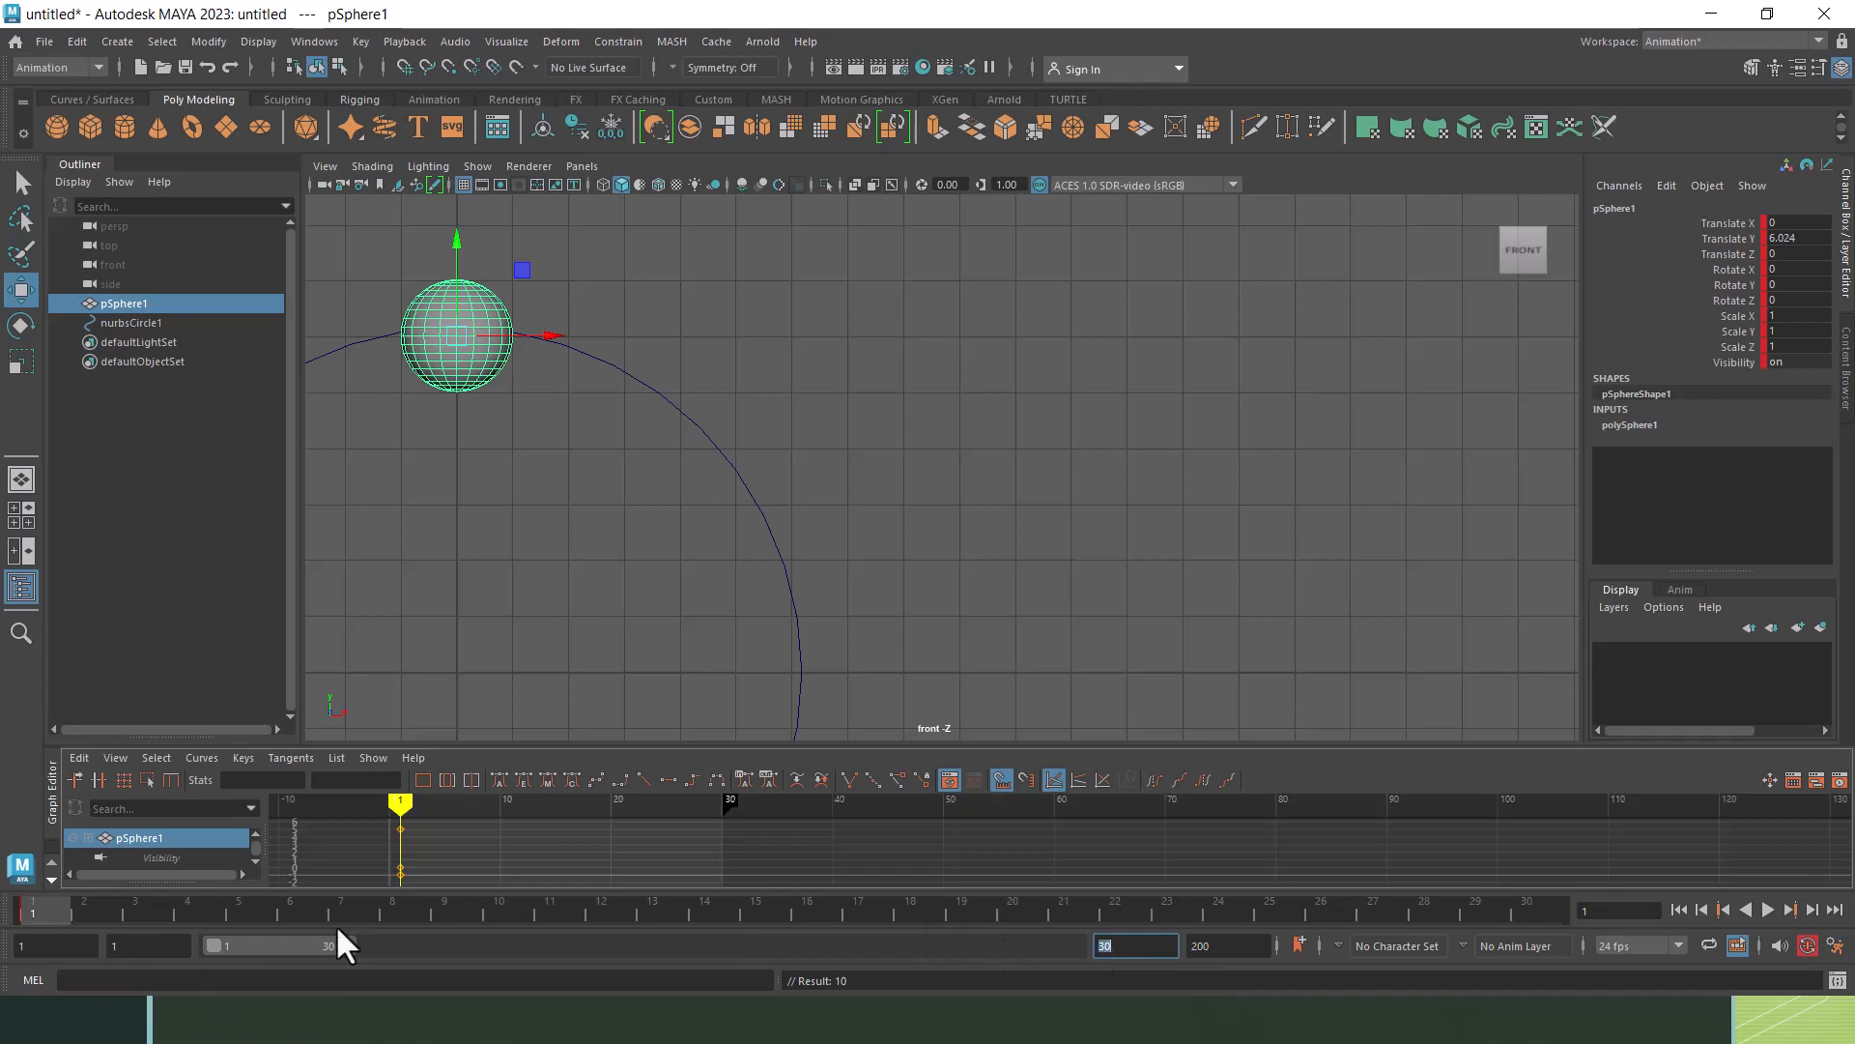
Step: At frame 6, move the sphere down along the circle to about X 6.21, Y 0.99 and keyframe it
left_click(285, 911)
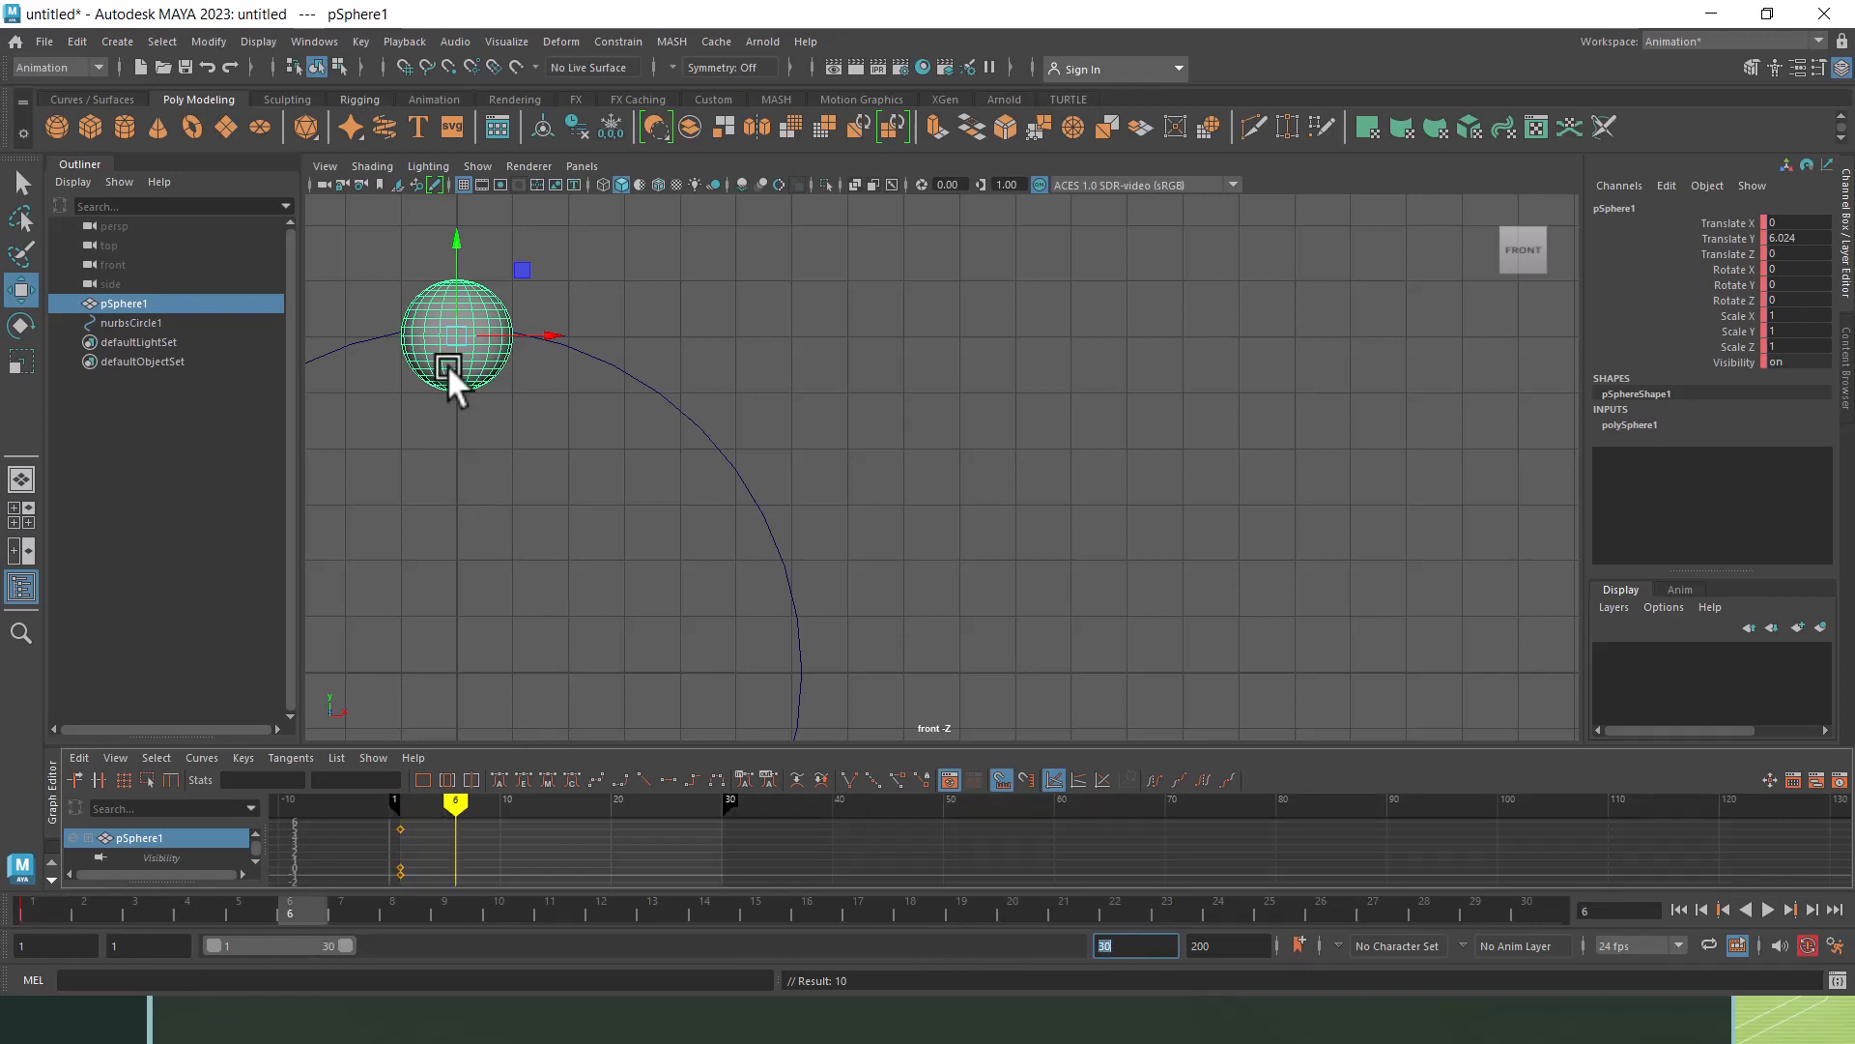
left_click_drag(452, 338, 802, 619)
key("s")
mouse_move(279, 923)
left_mouse_down()
mouse_move(259, 901)
mouse_move(13, 904)
mouse_move(302, 918)
left_mouse_up()
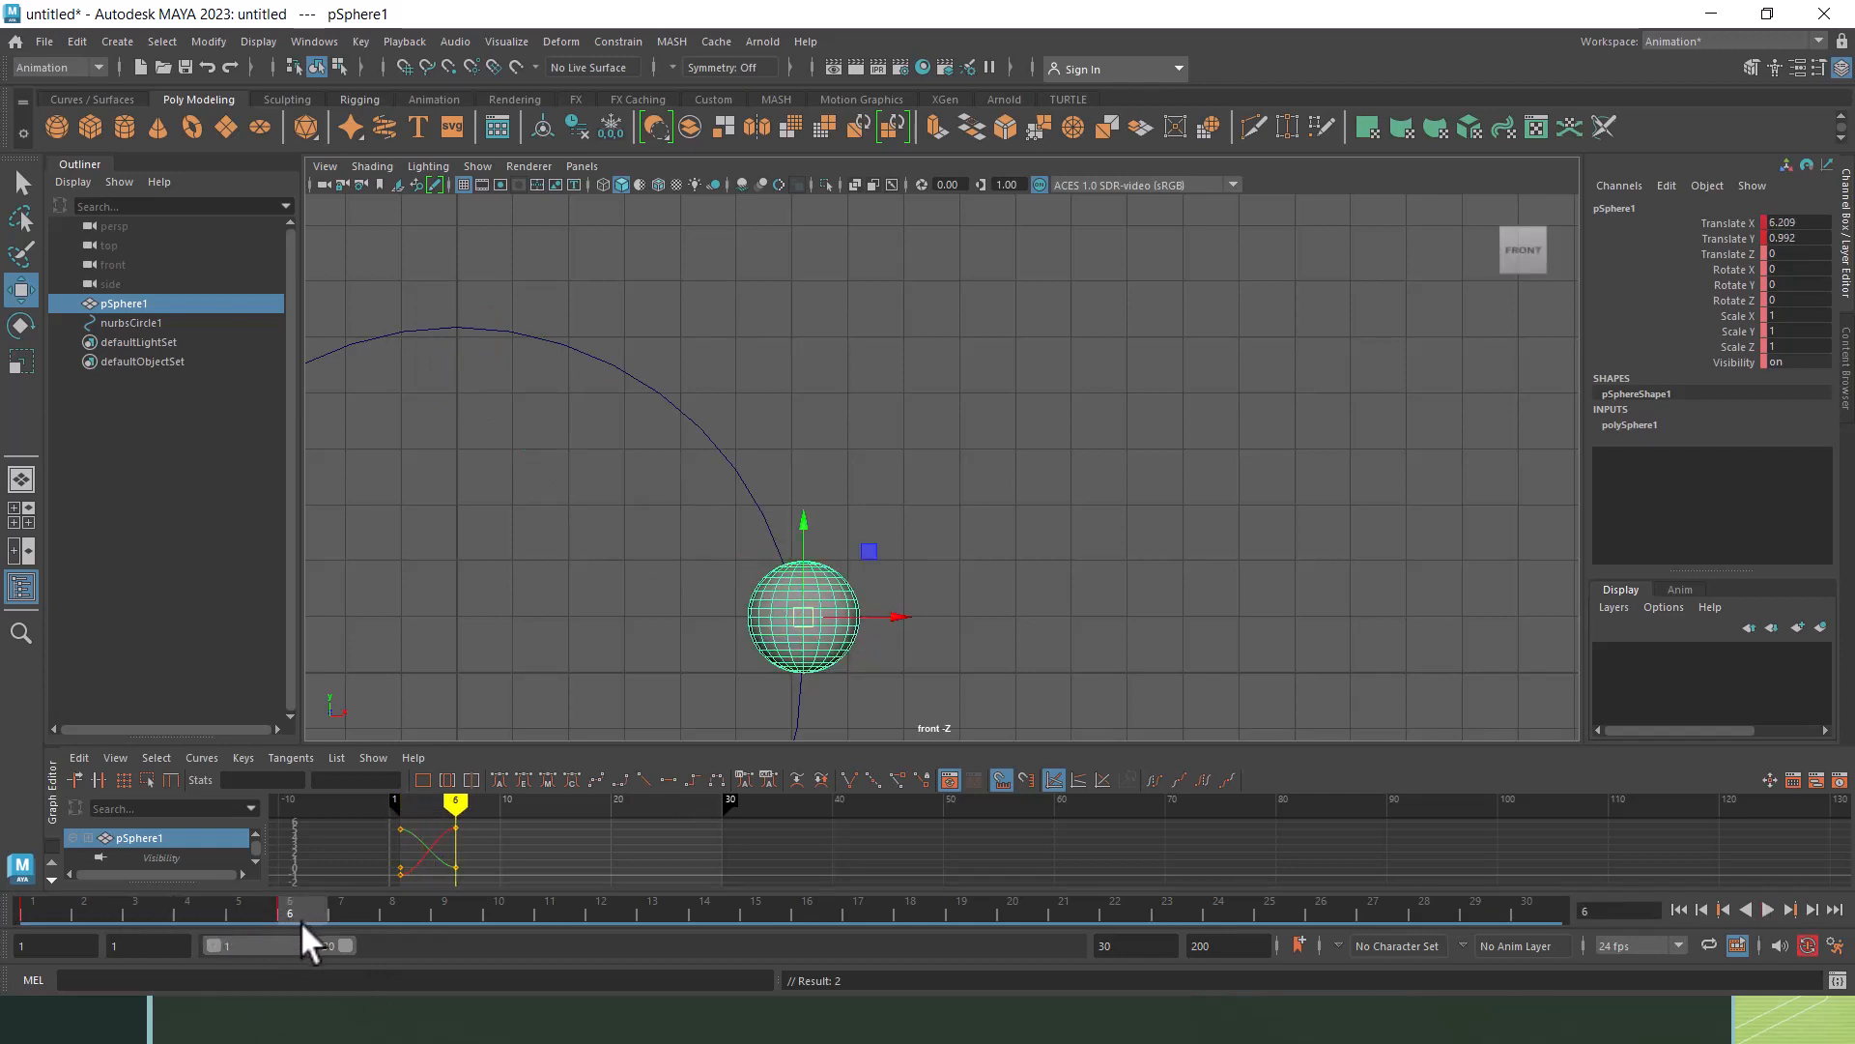
Step: Duplicate the NURBS circle that guides the sphere's first fall
left_click(622, 360)
middle_click_drag(601, 628, 629, 518, "alt")
scroll(645, 576, "down", 2)
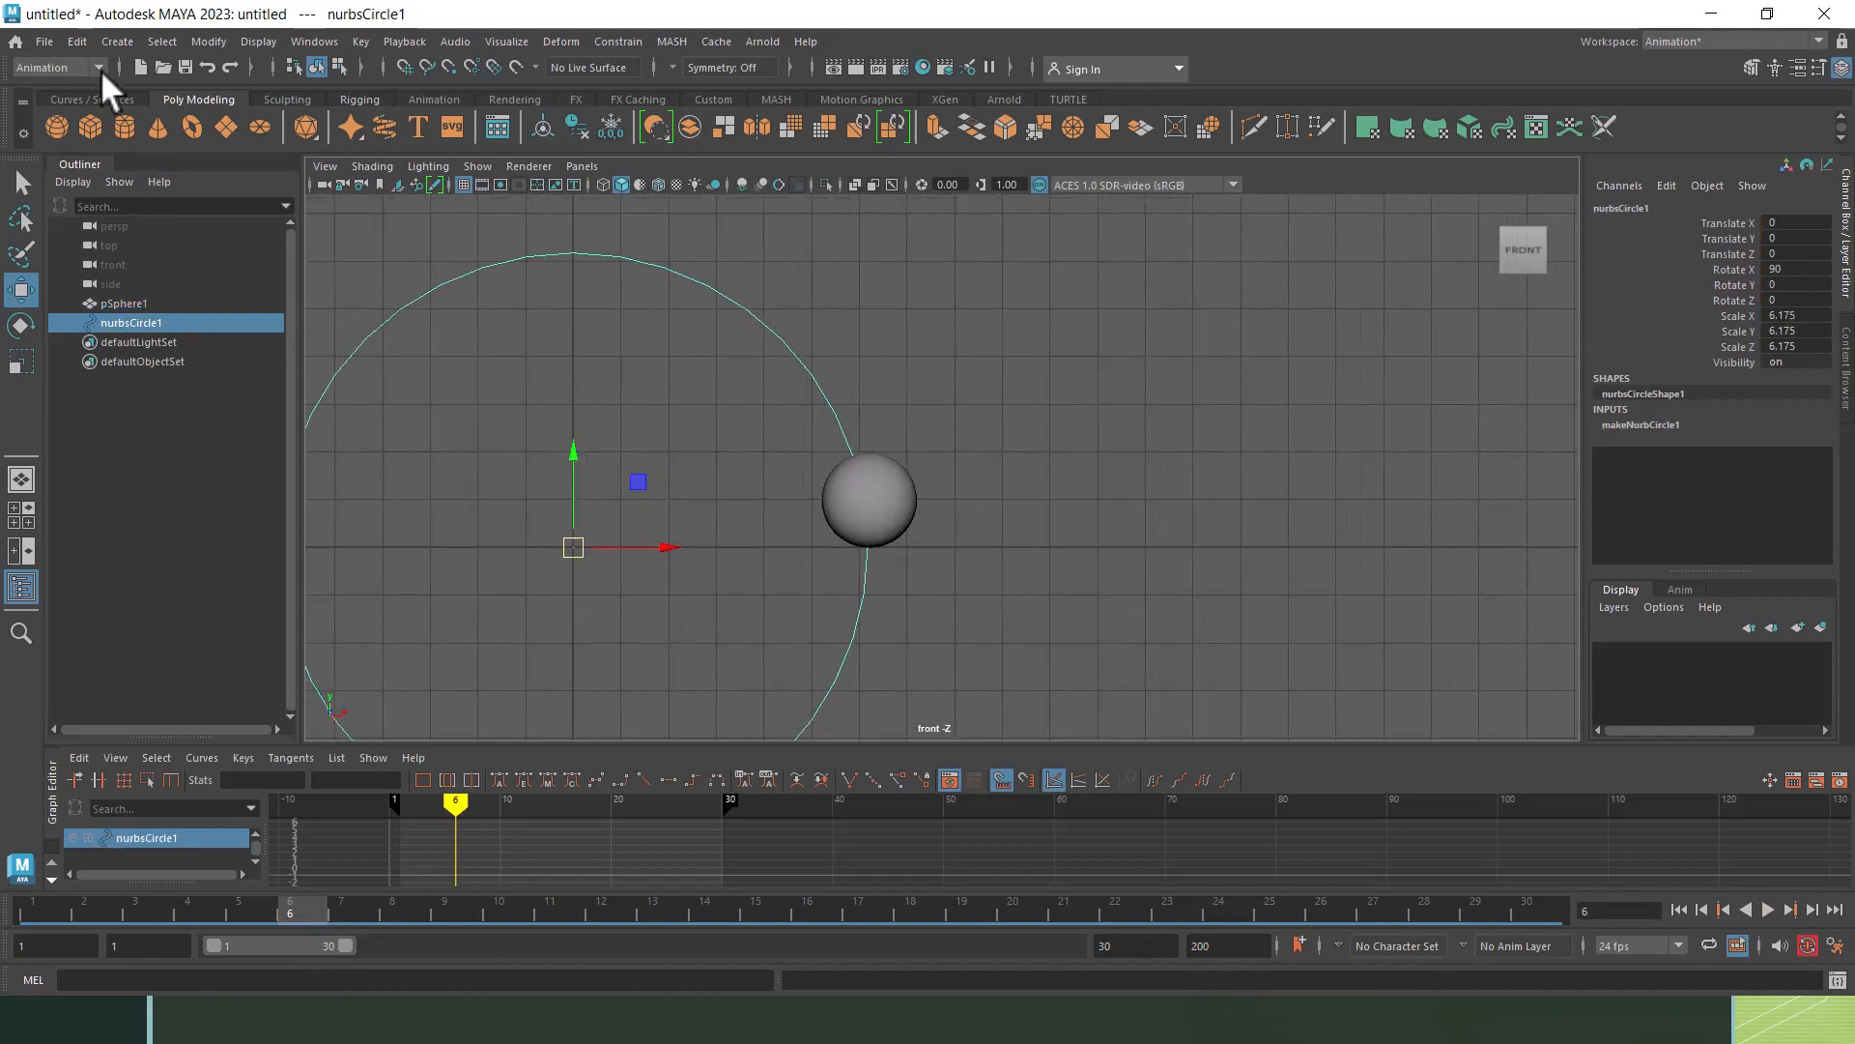
left_click(77, 41)
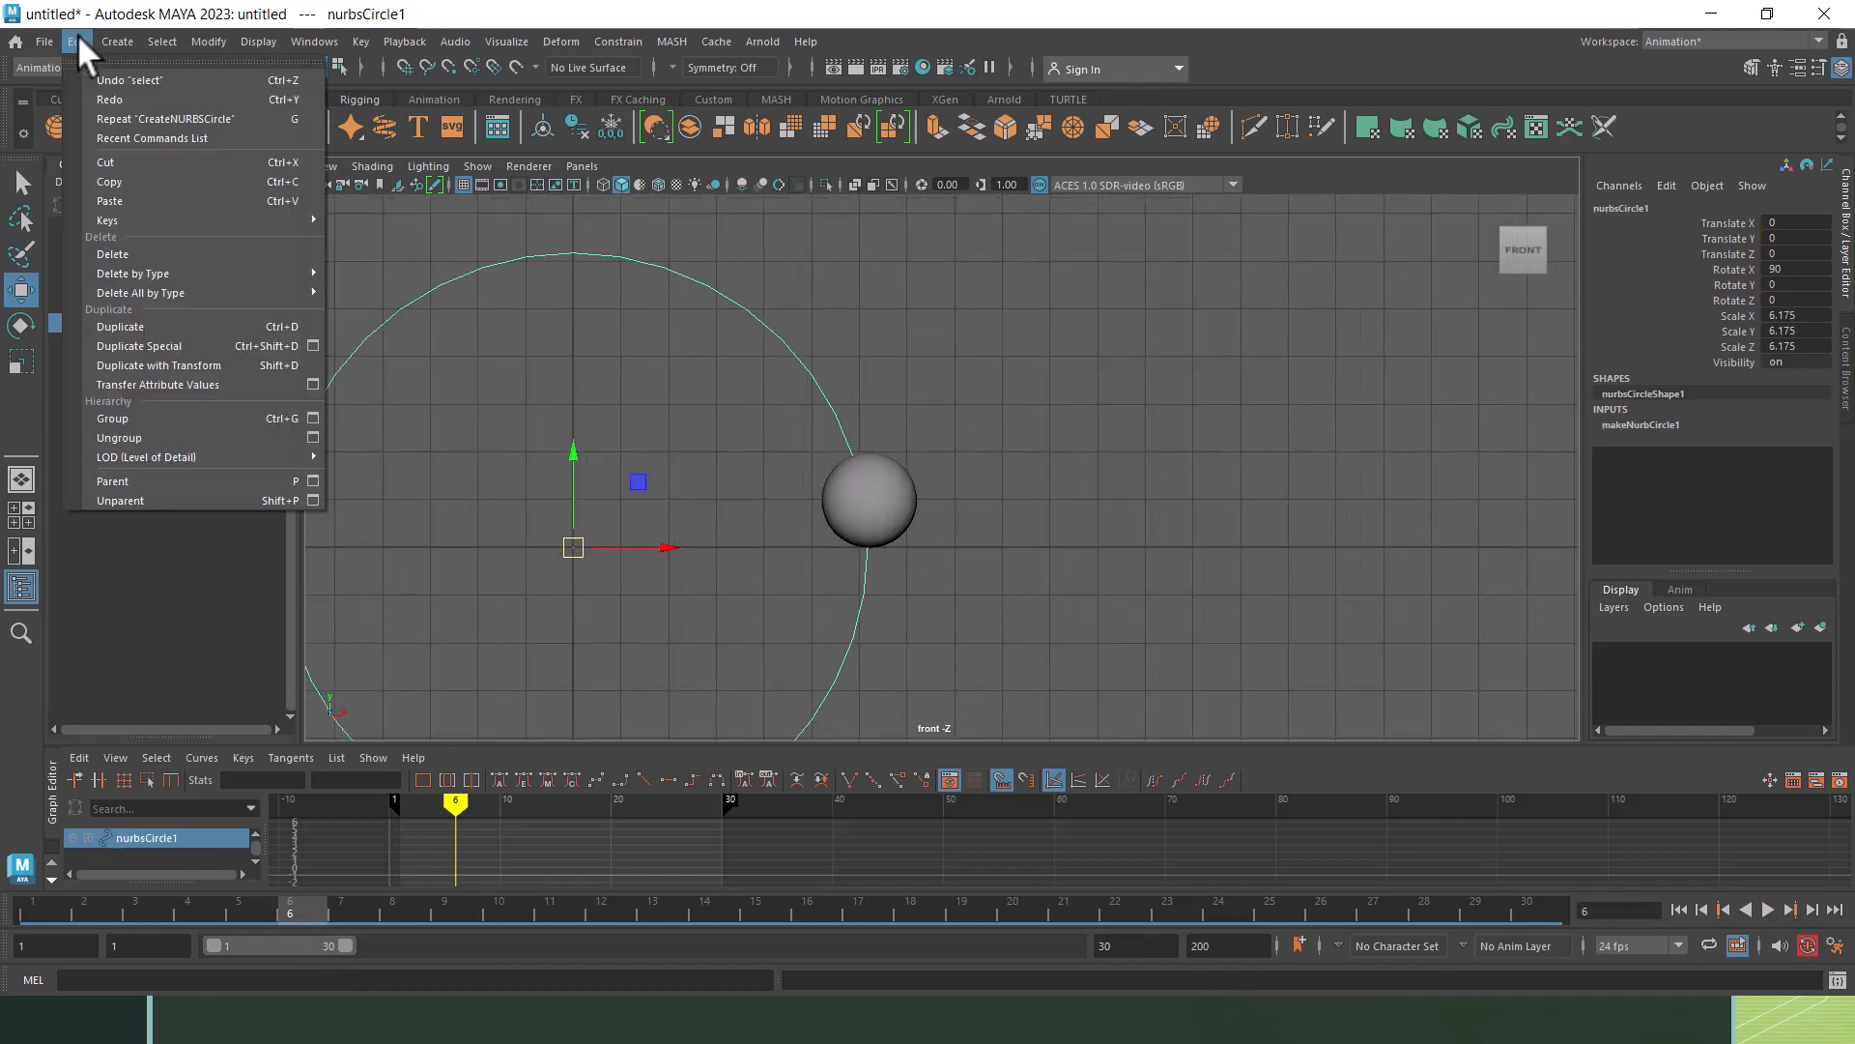
left_click(161, 326)
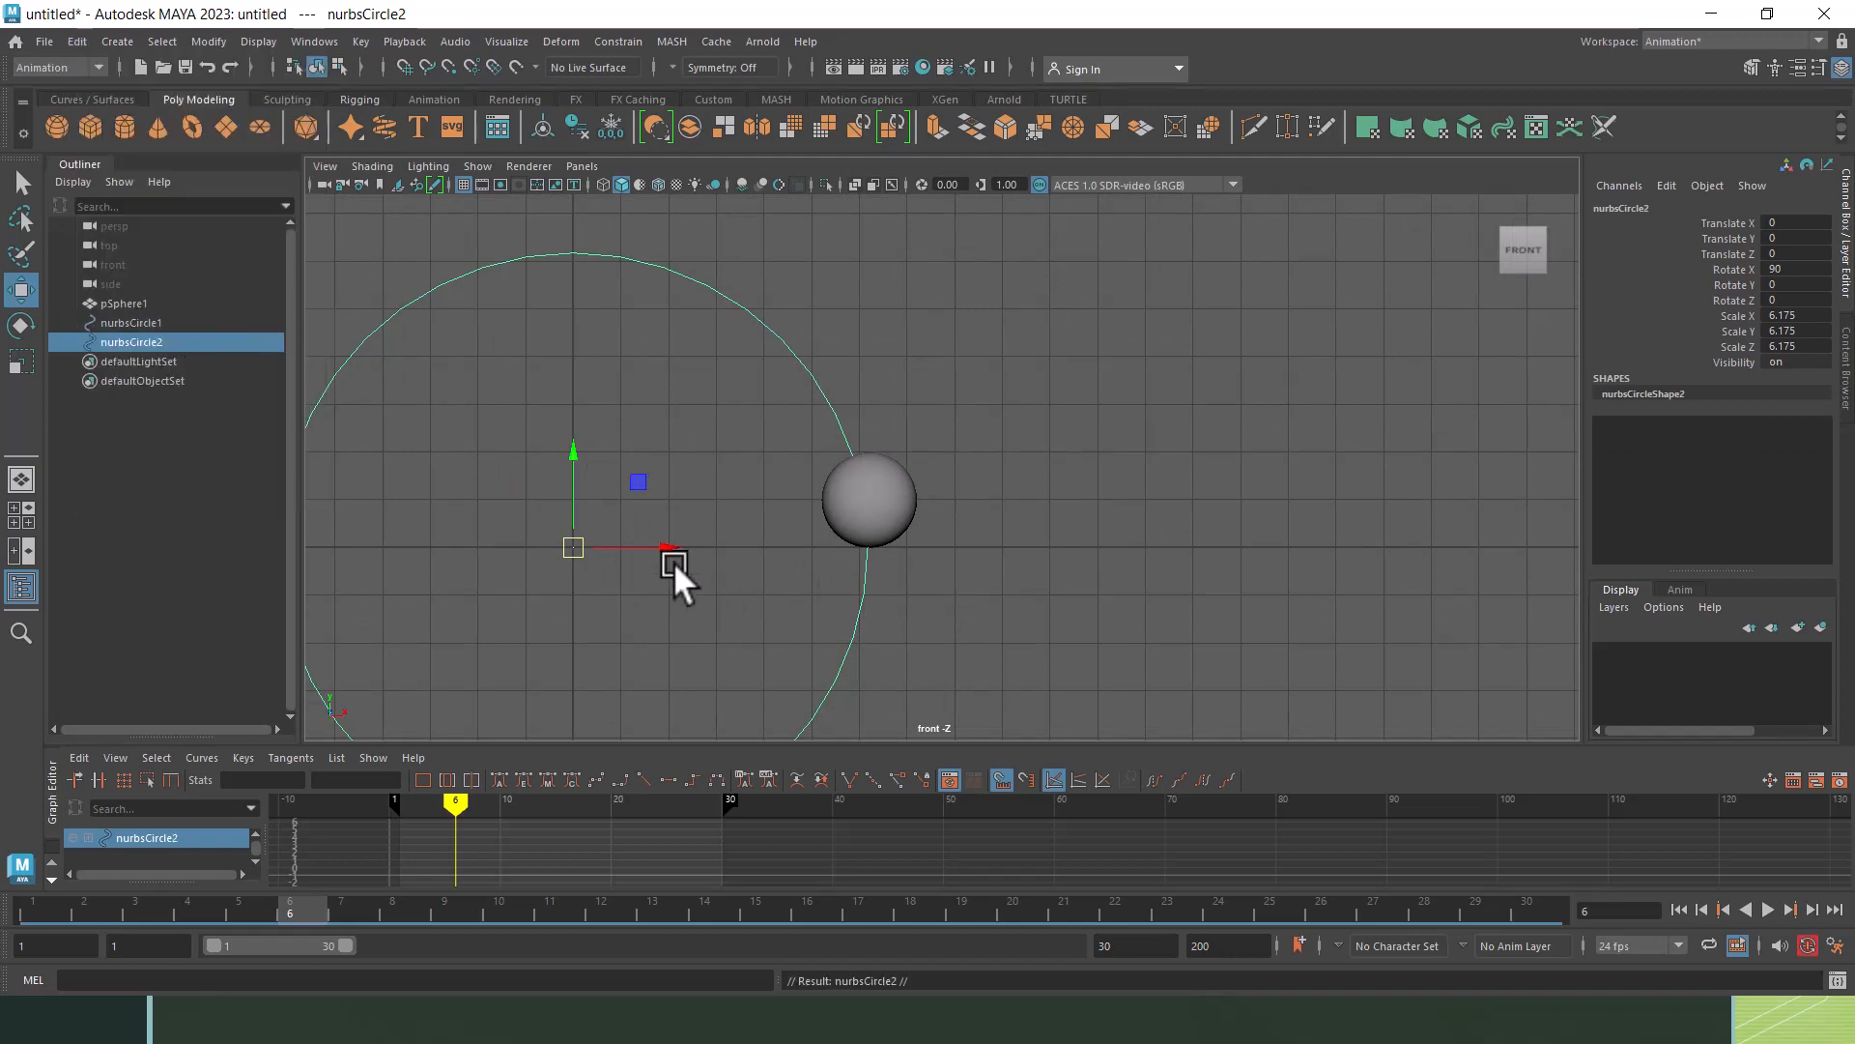
Step: Scale the duplicate circle uniformly to about 5.036 and place it beside the first circle at about X 11.25
left_click_drag(667, 547, 1075, 595)
key("r")
key("w")
left_click_drag(1264, 548, 1210, 557)
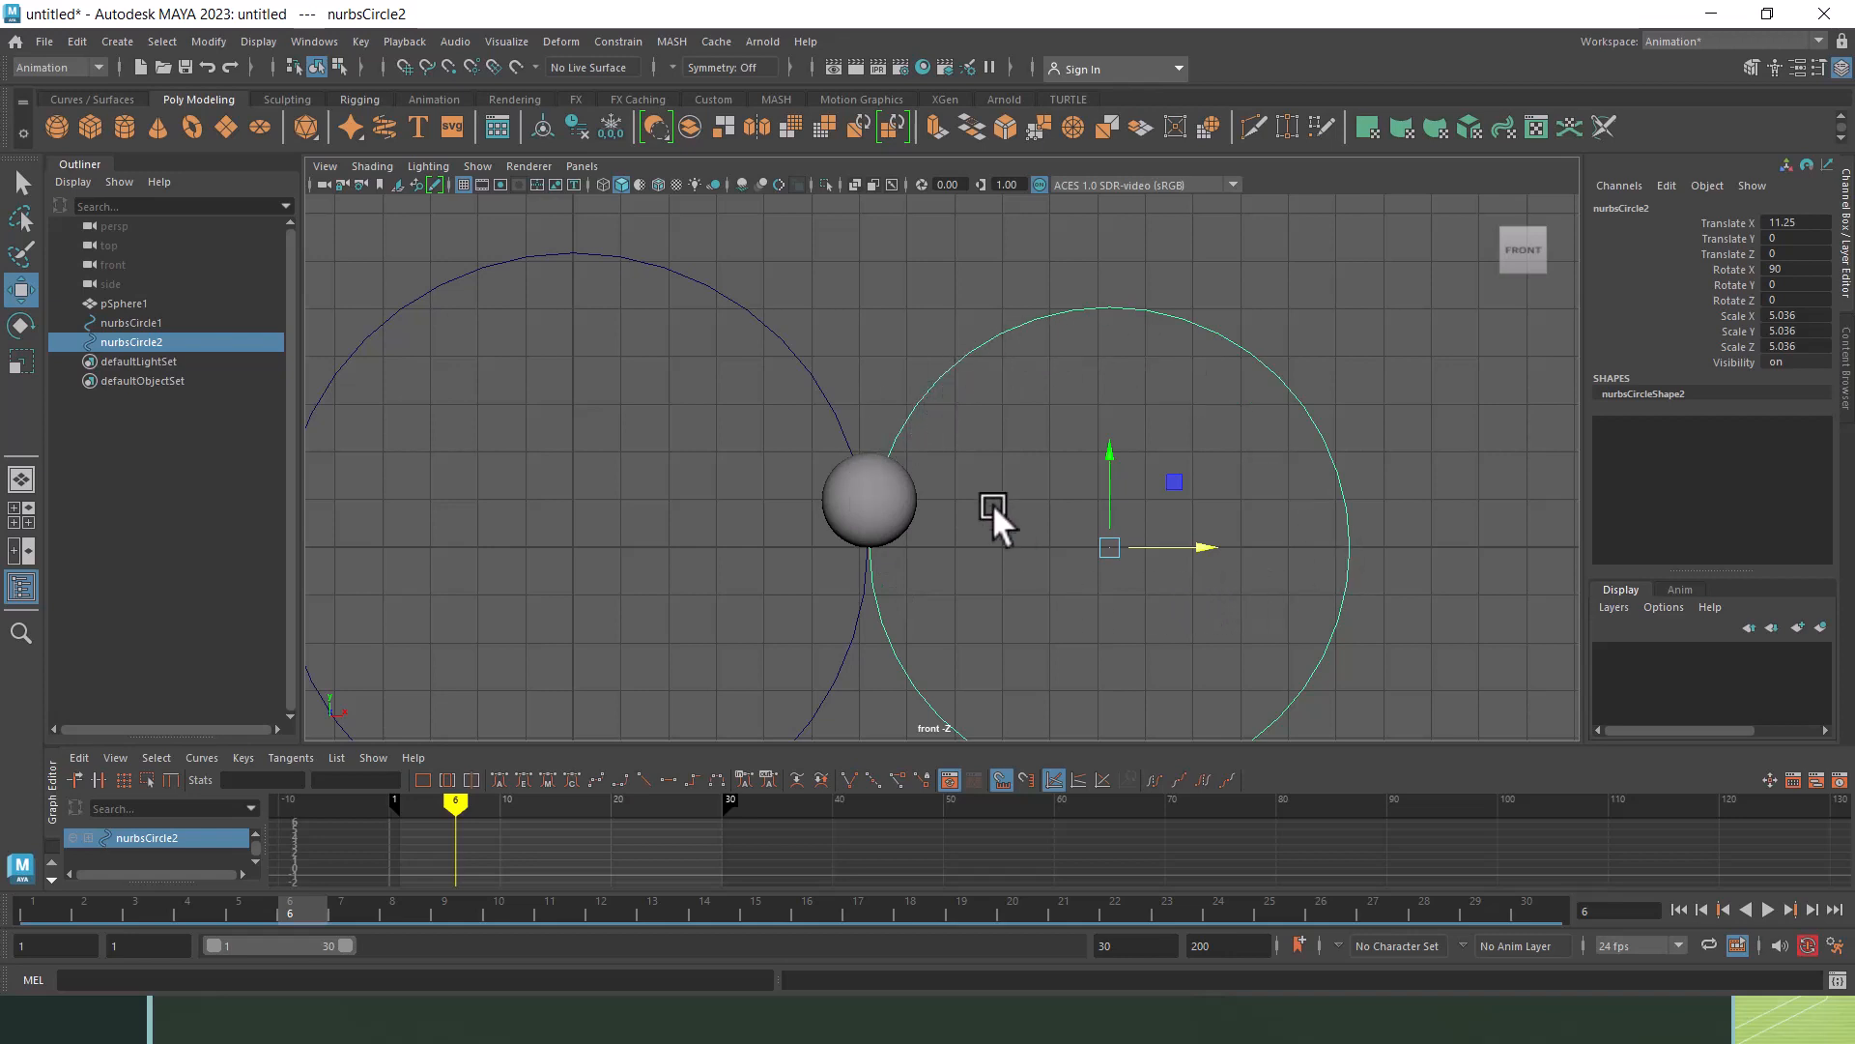
Step: Draw a straight, nearly horizontal curve from the top of the first guide circle across past the second circle as a height guide
left_click(78, 42)
left_click(106, 42)
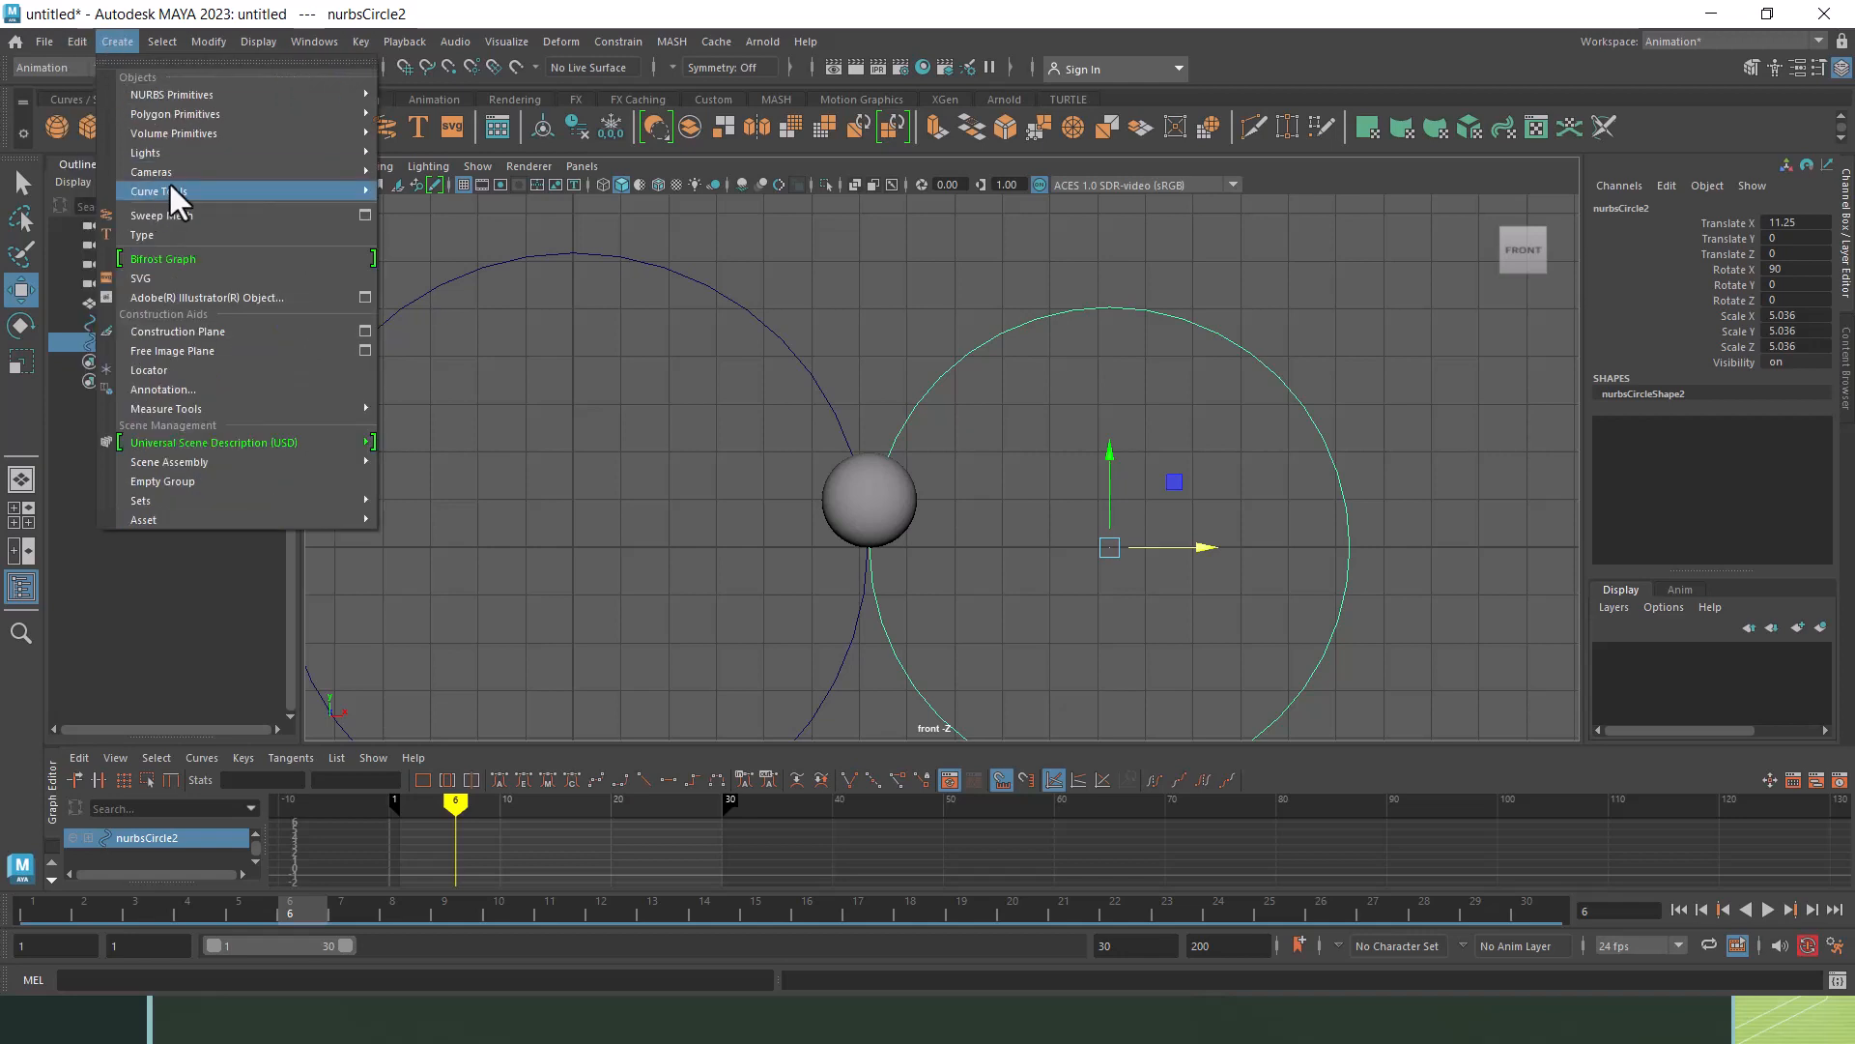
mouse_move(170, 191)
left_click(401, 190)
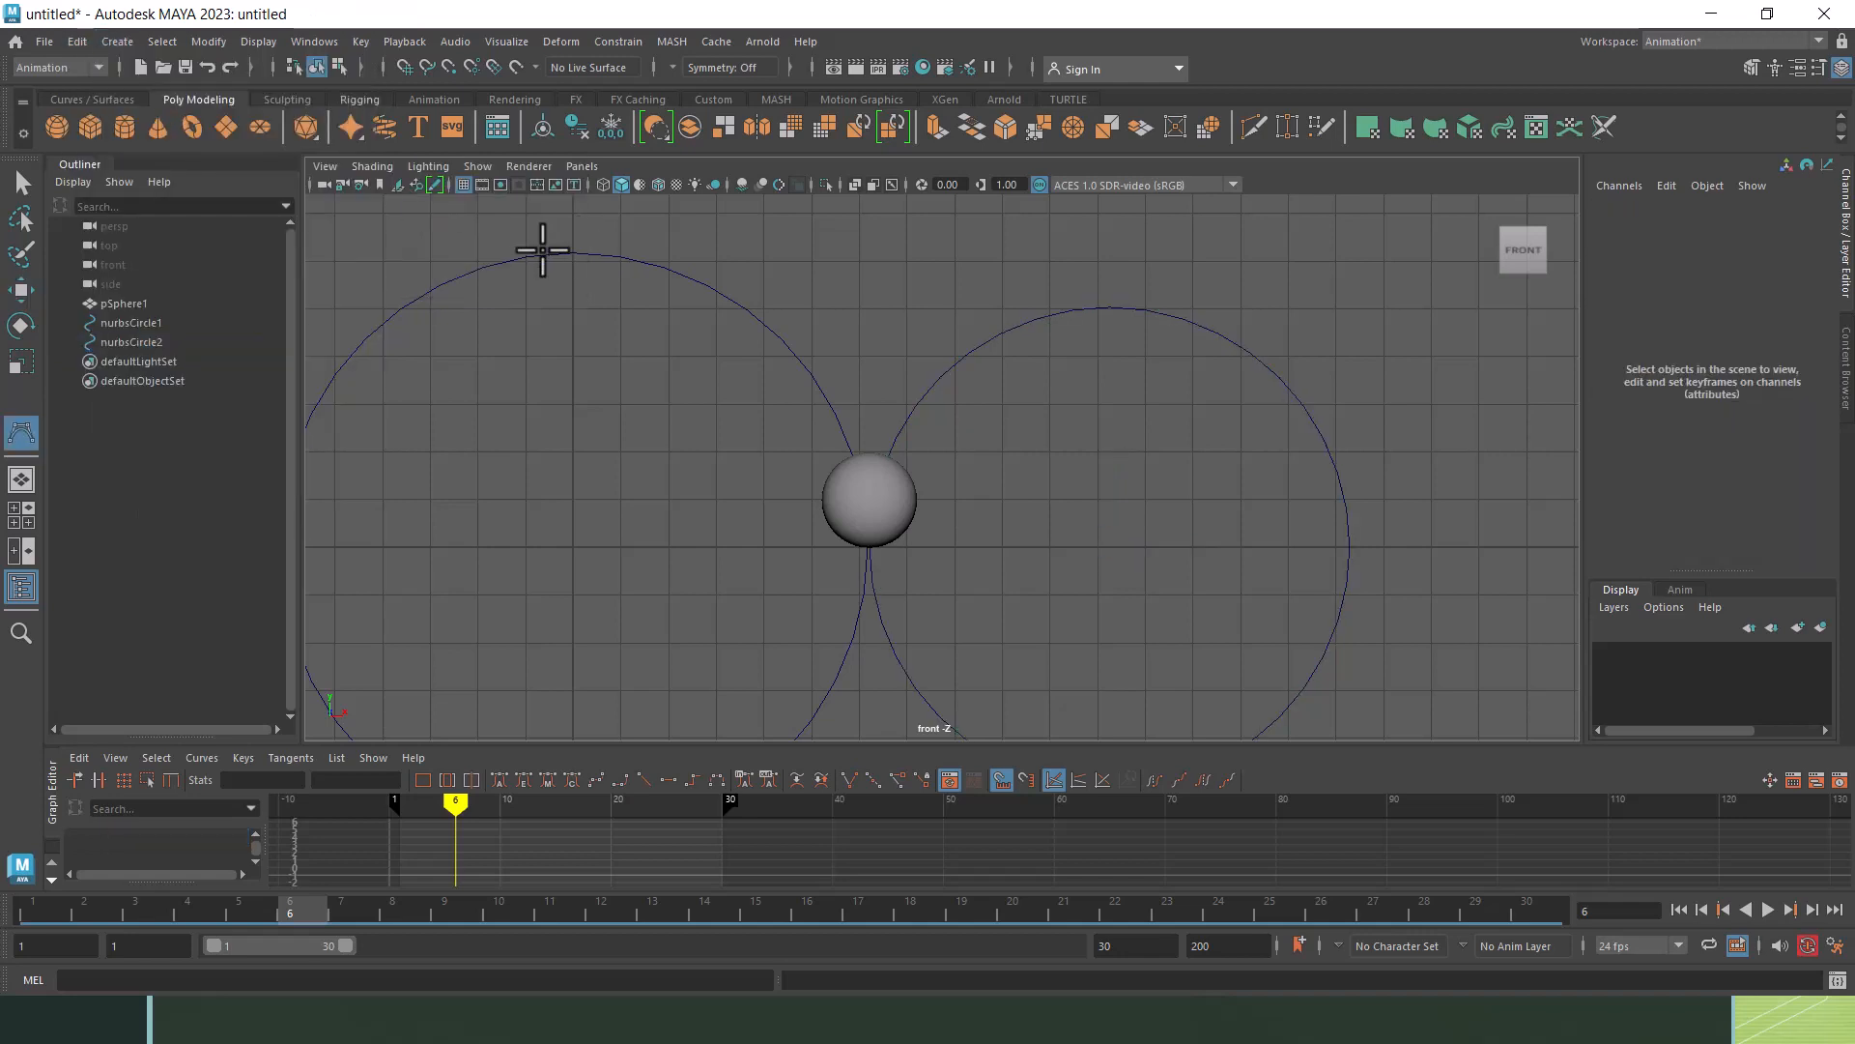
left_click(569, 252)
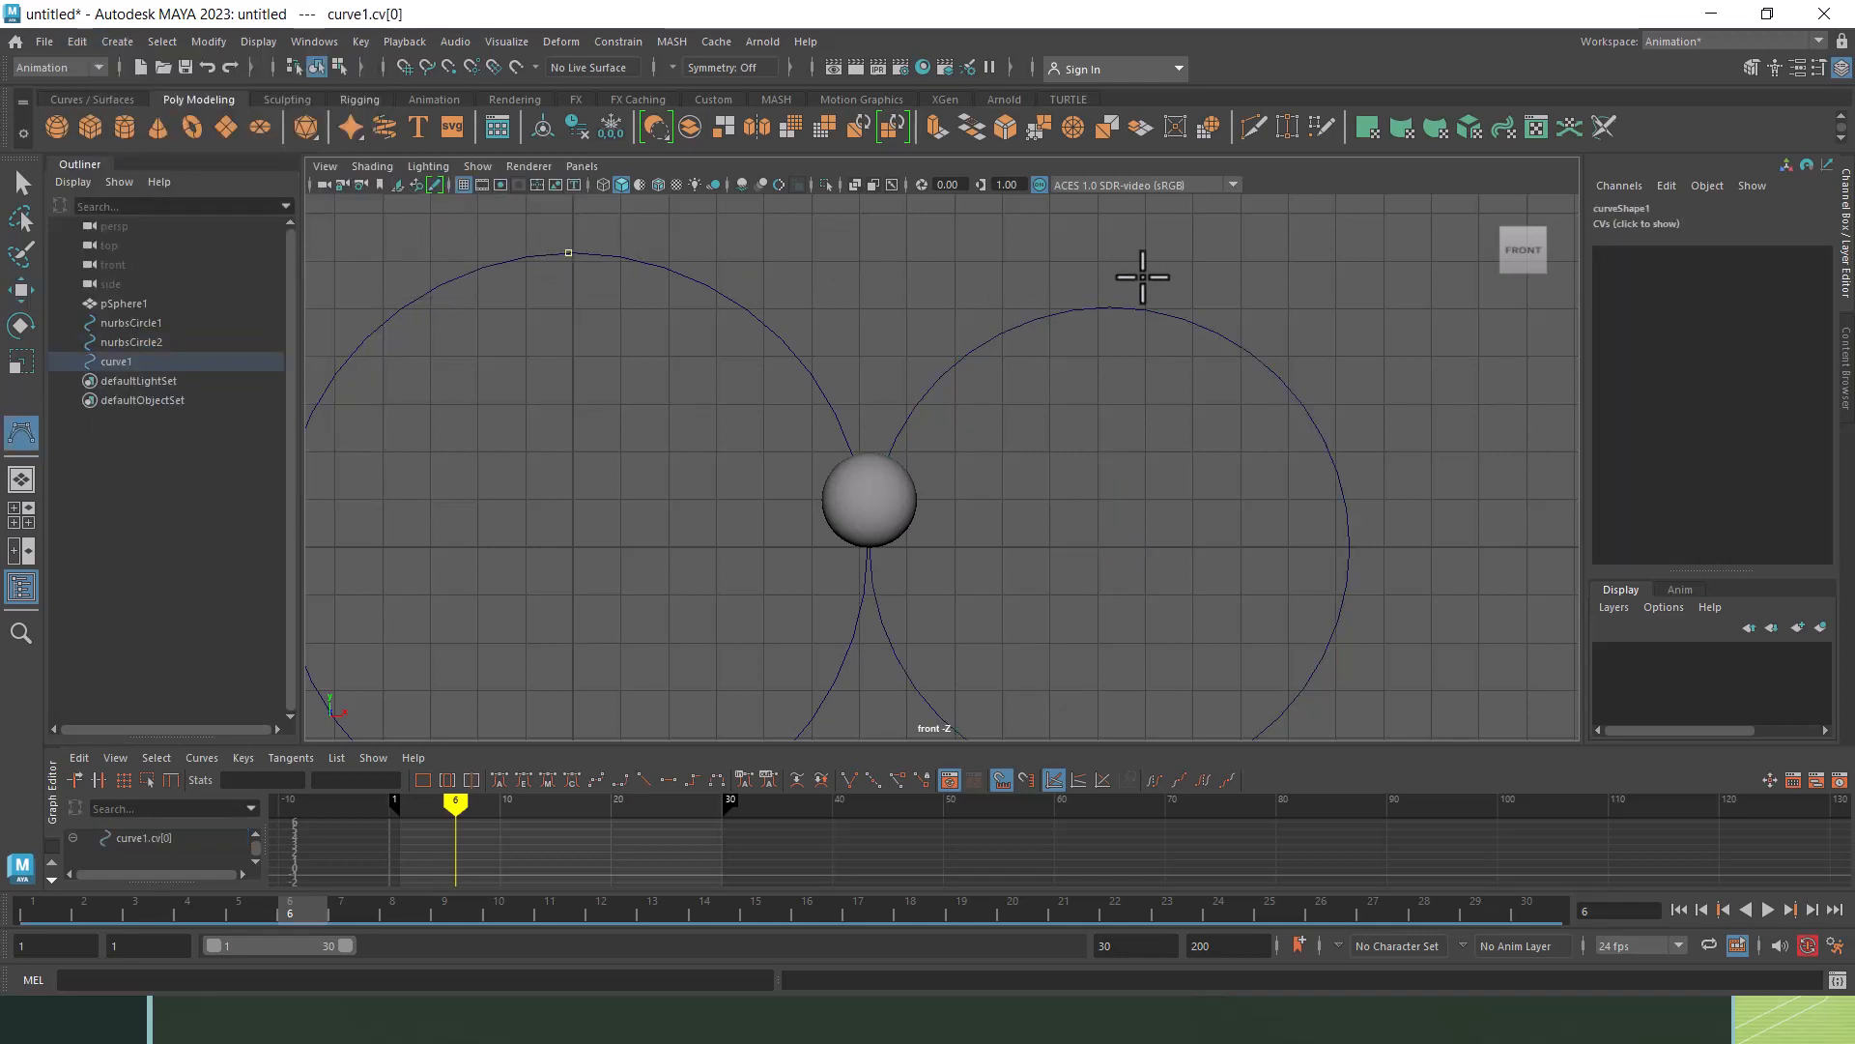
scroll(1396, 295, "down", 4)
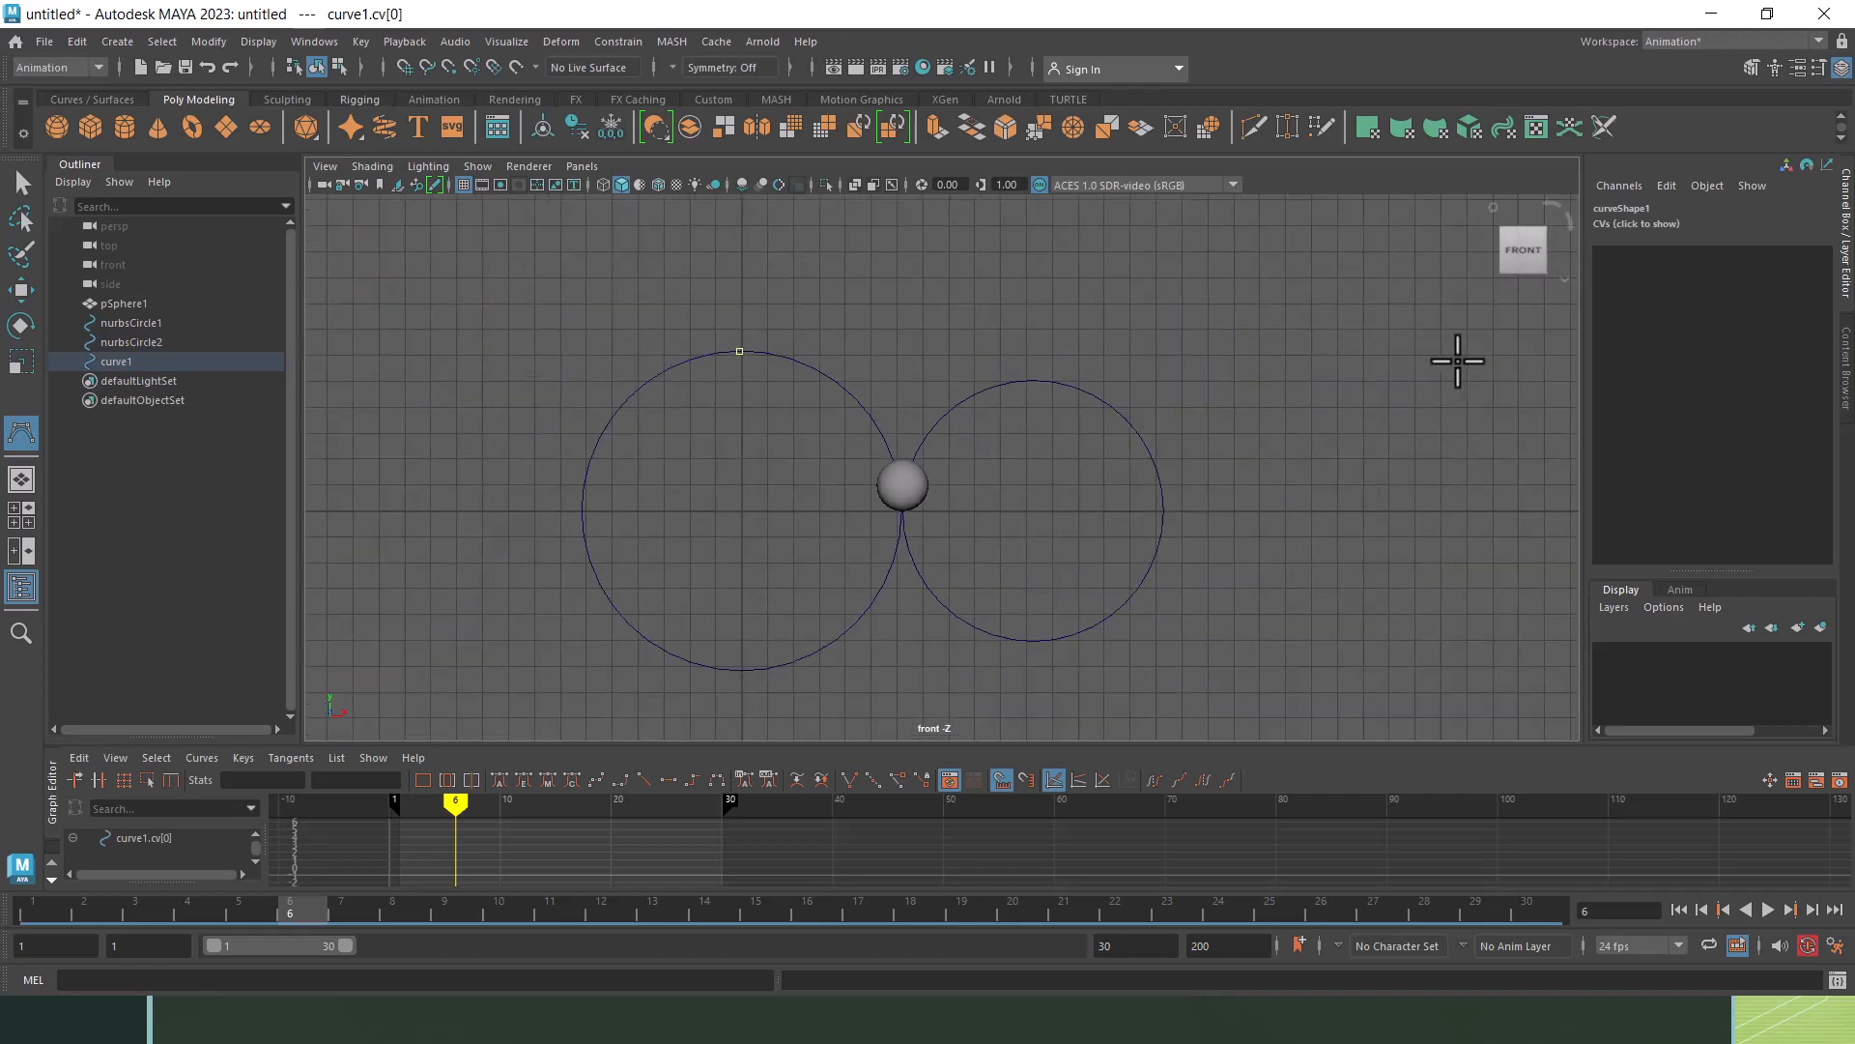
left_click(1563, 353)
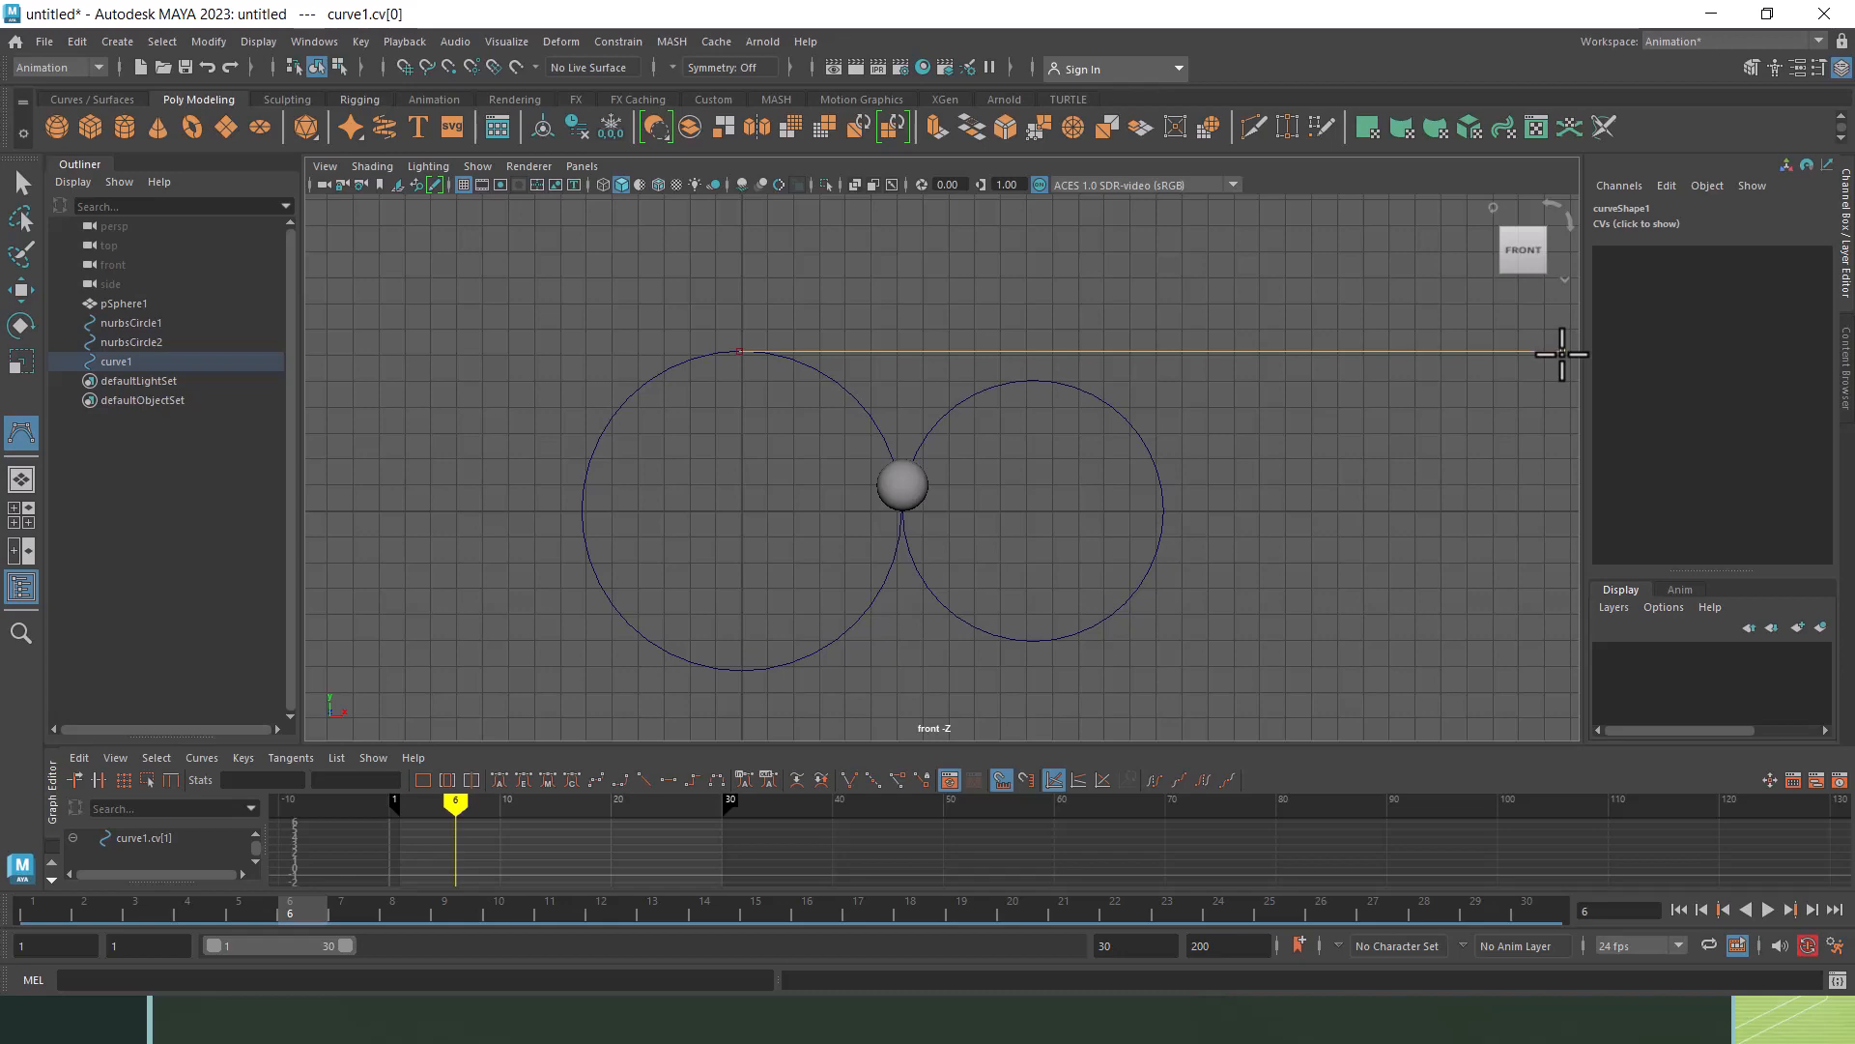
key("w")
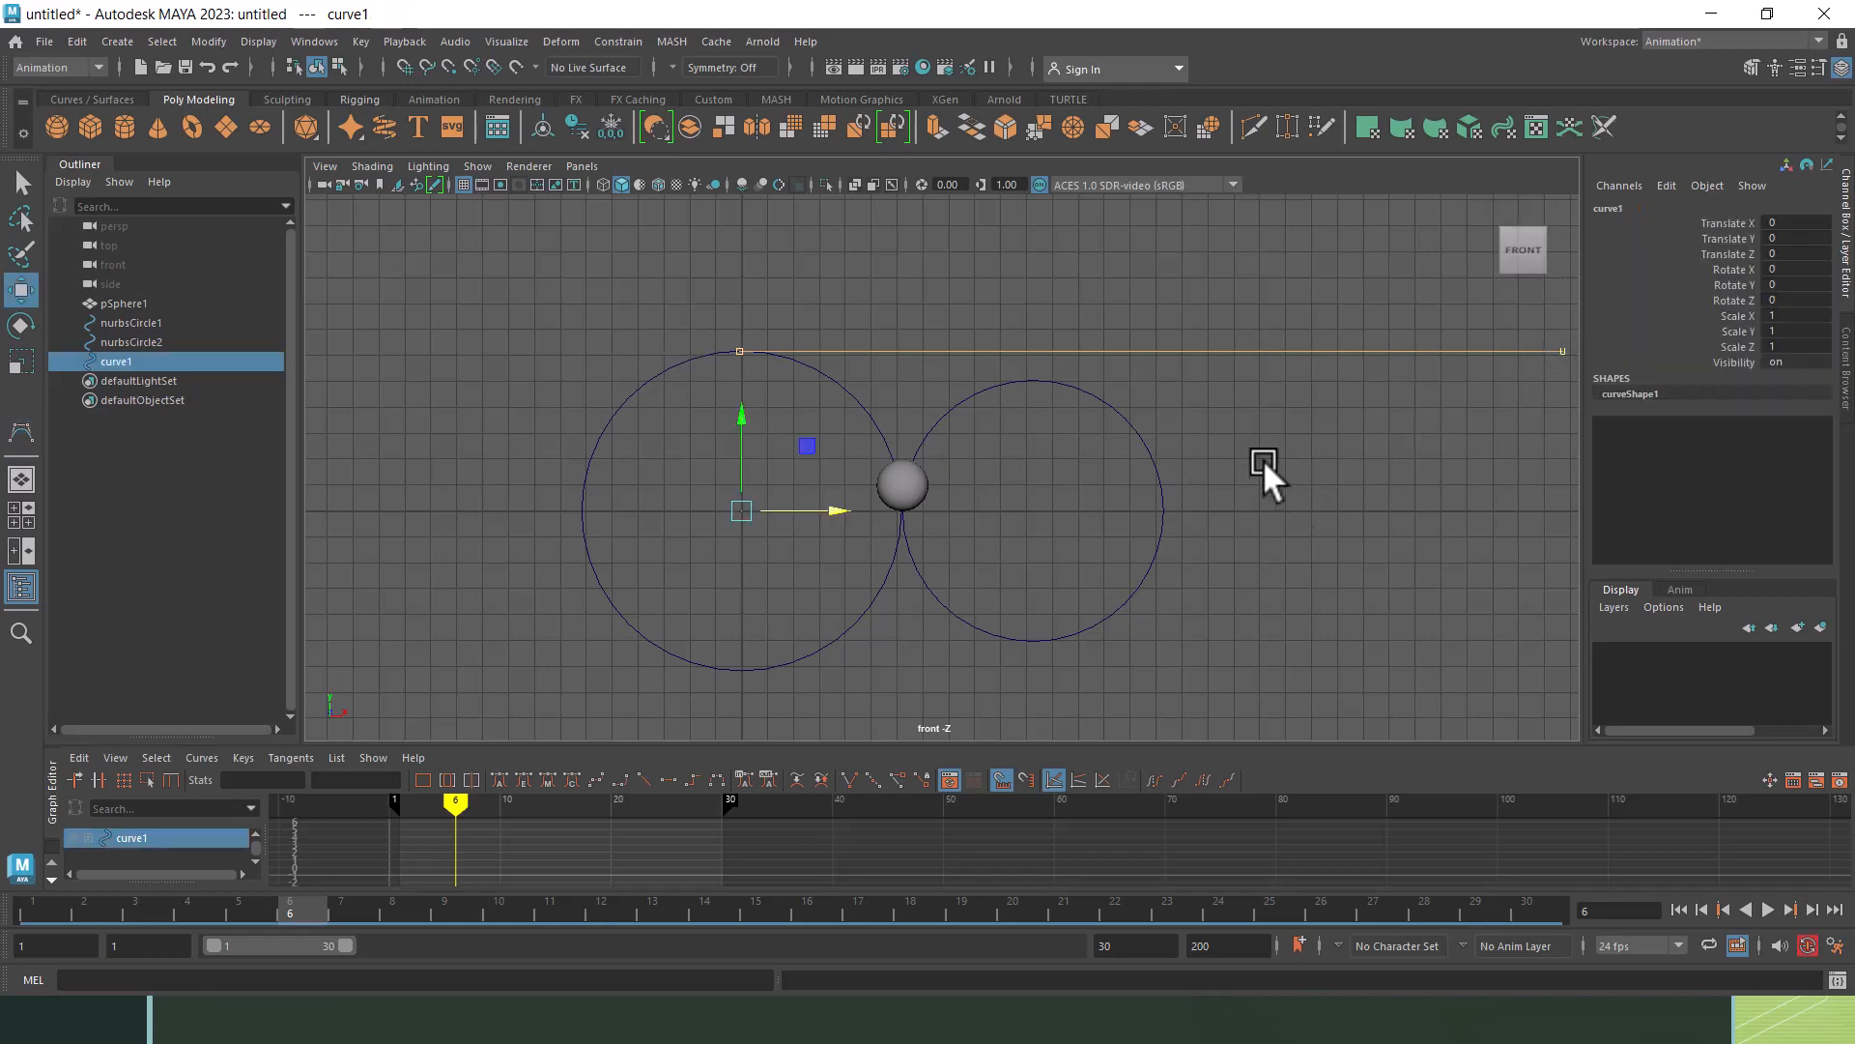
Step: Select the sphere, check the frame spacing on the bouncing-ball page of Twelve_Principles_SMC2017.pdf, and return to Maya
scroll(1313, 612, "up", 5)
left_click(1053, 565)
left_click(891, 524)
scroll(977, 491, "up", 1)
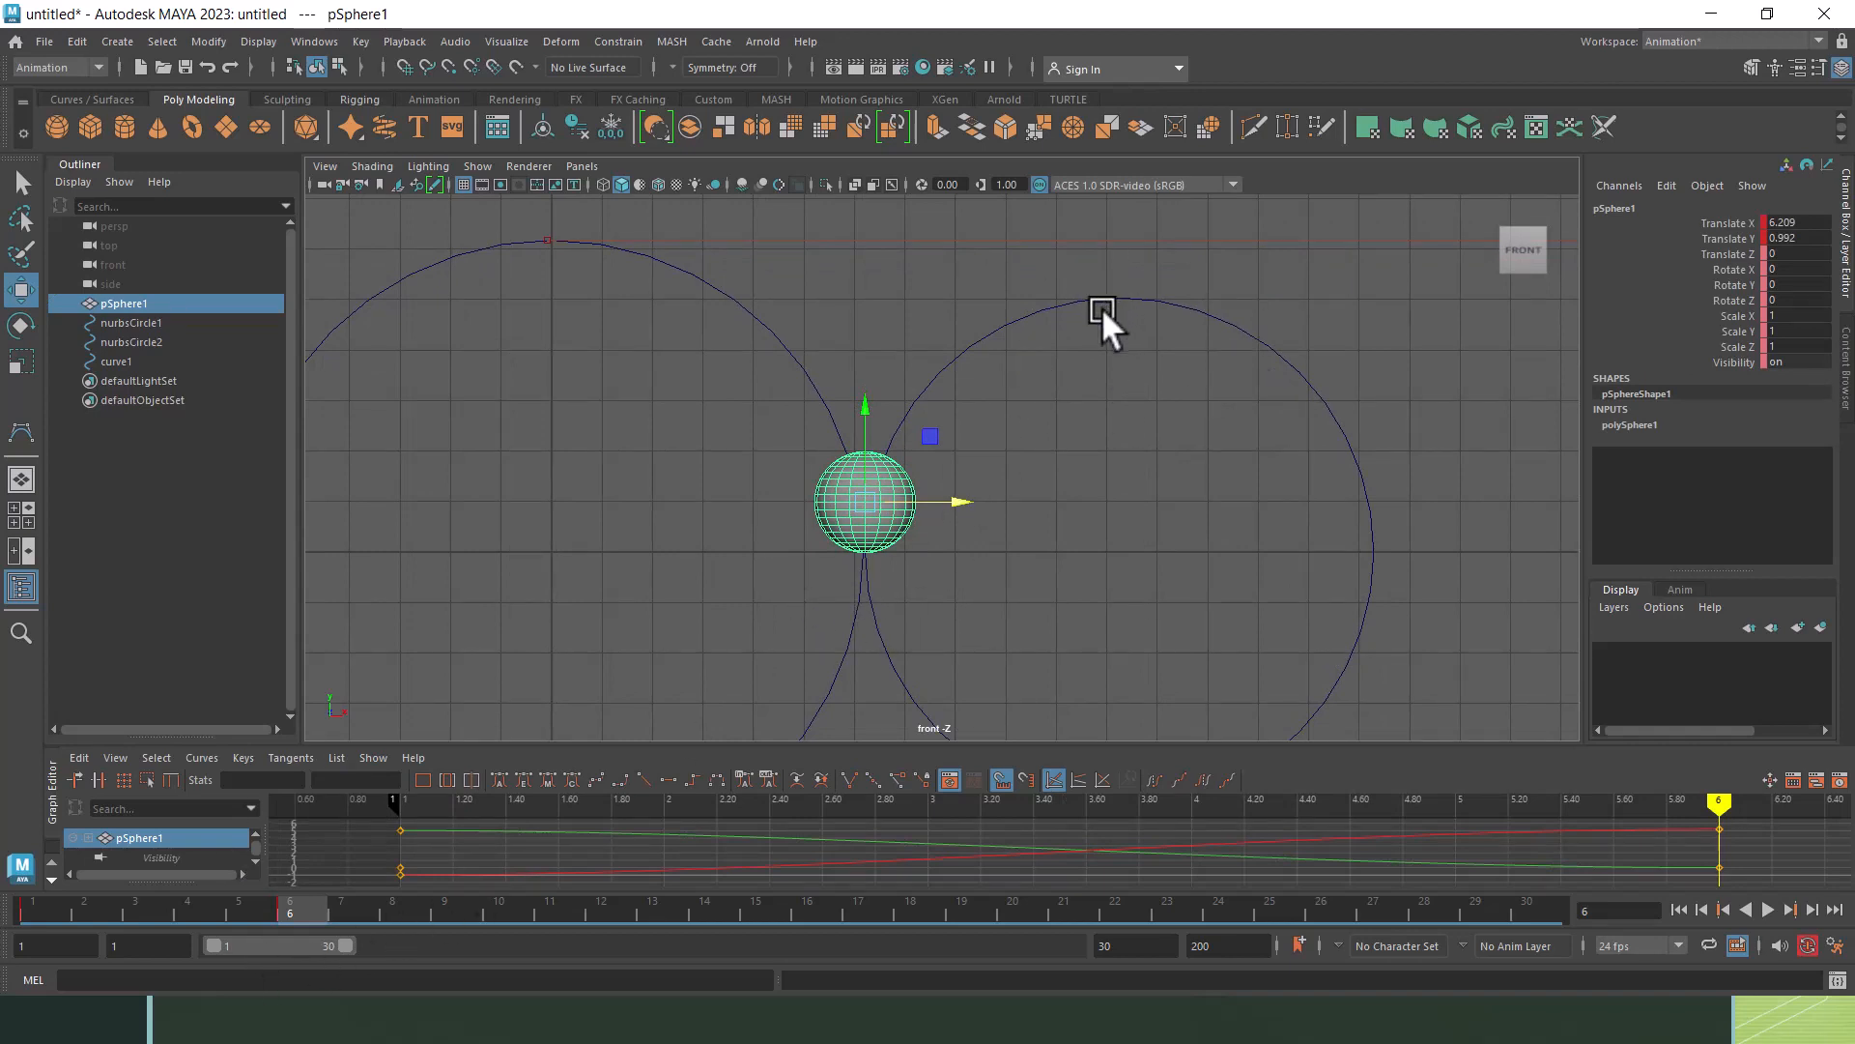
key("alt+Tab")
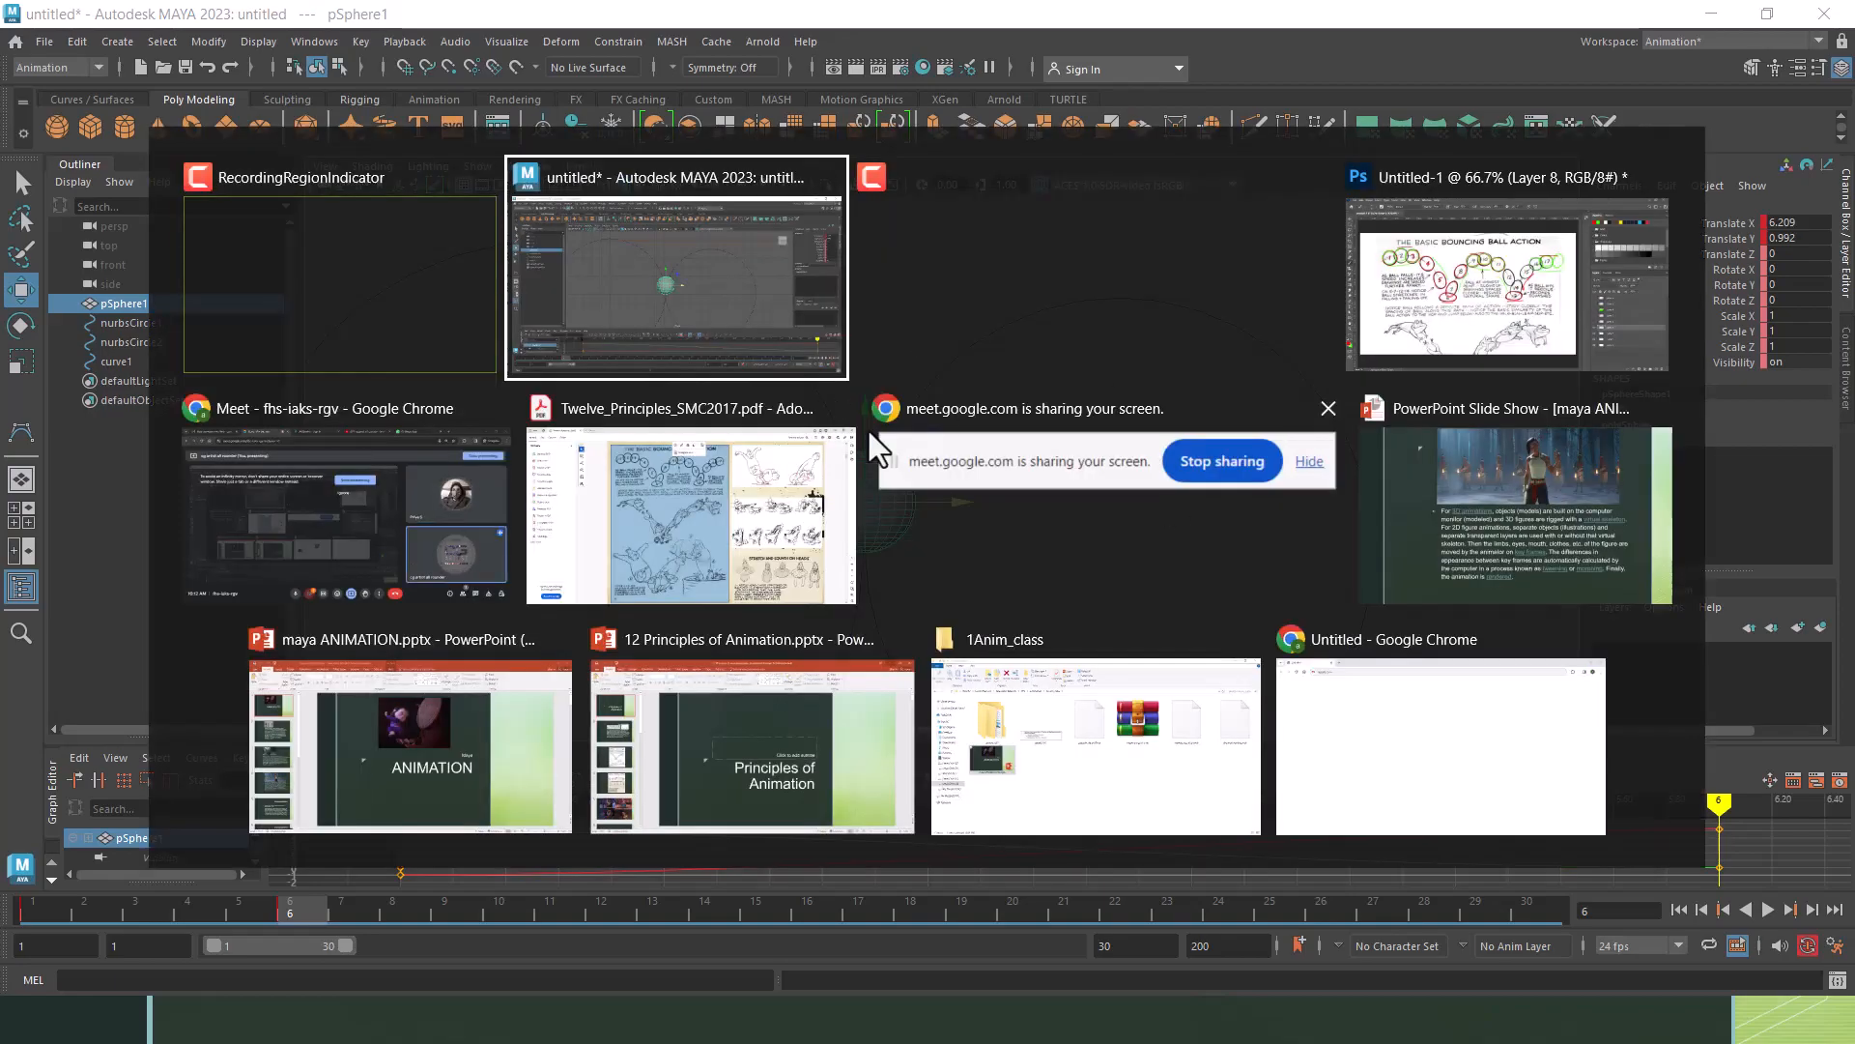
left_click(768, 512)
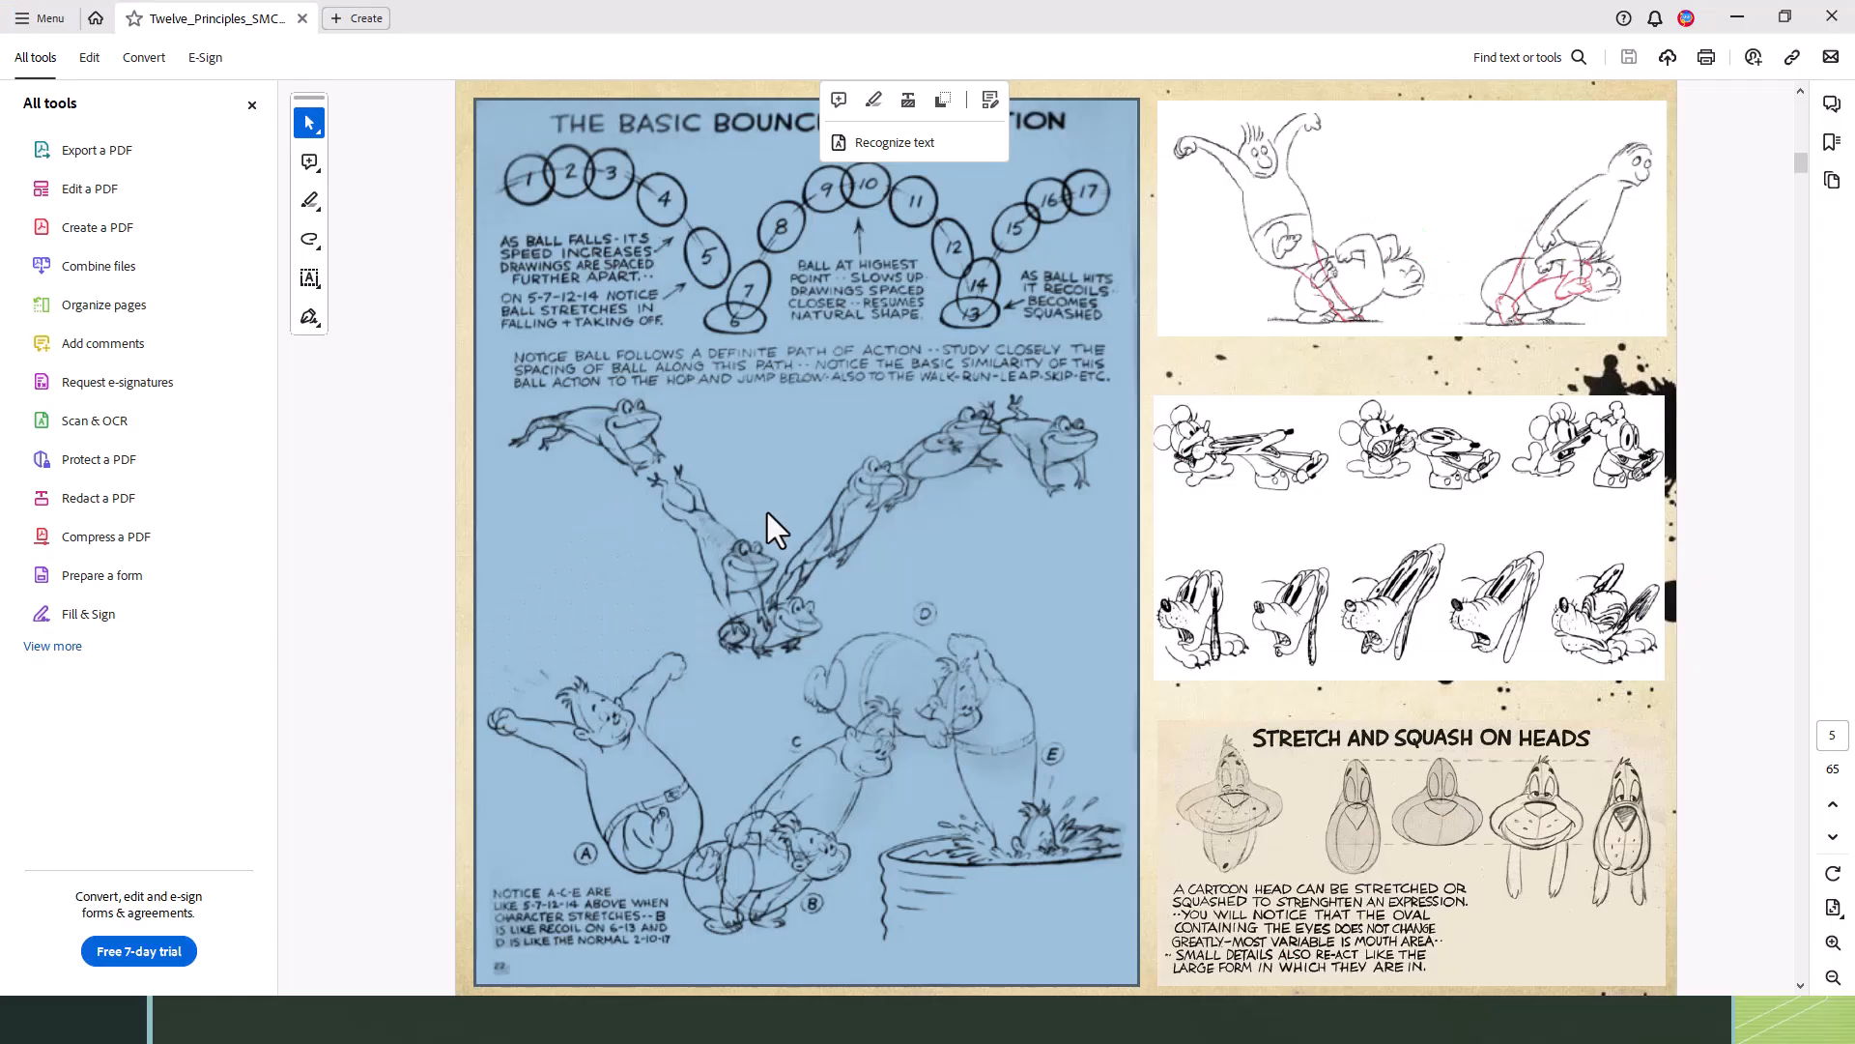
left_click(732, 328)
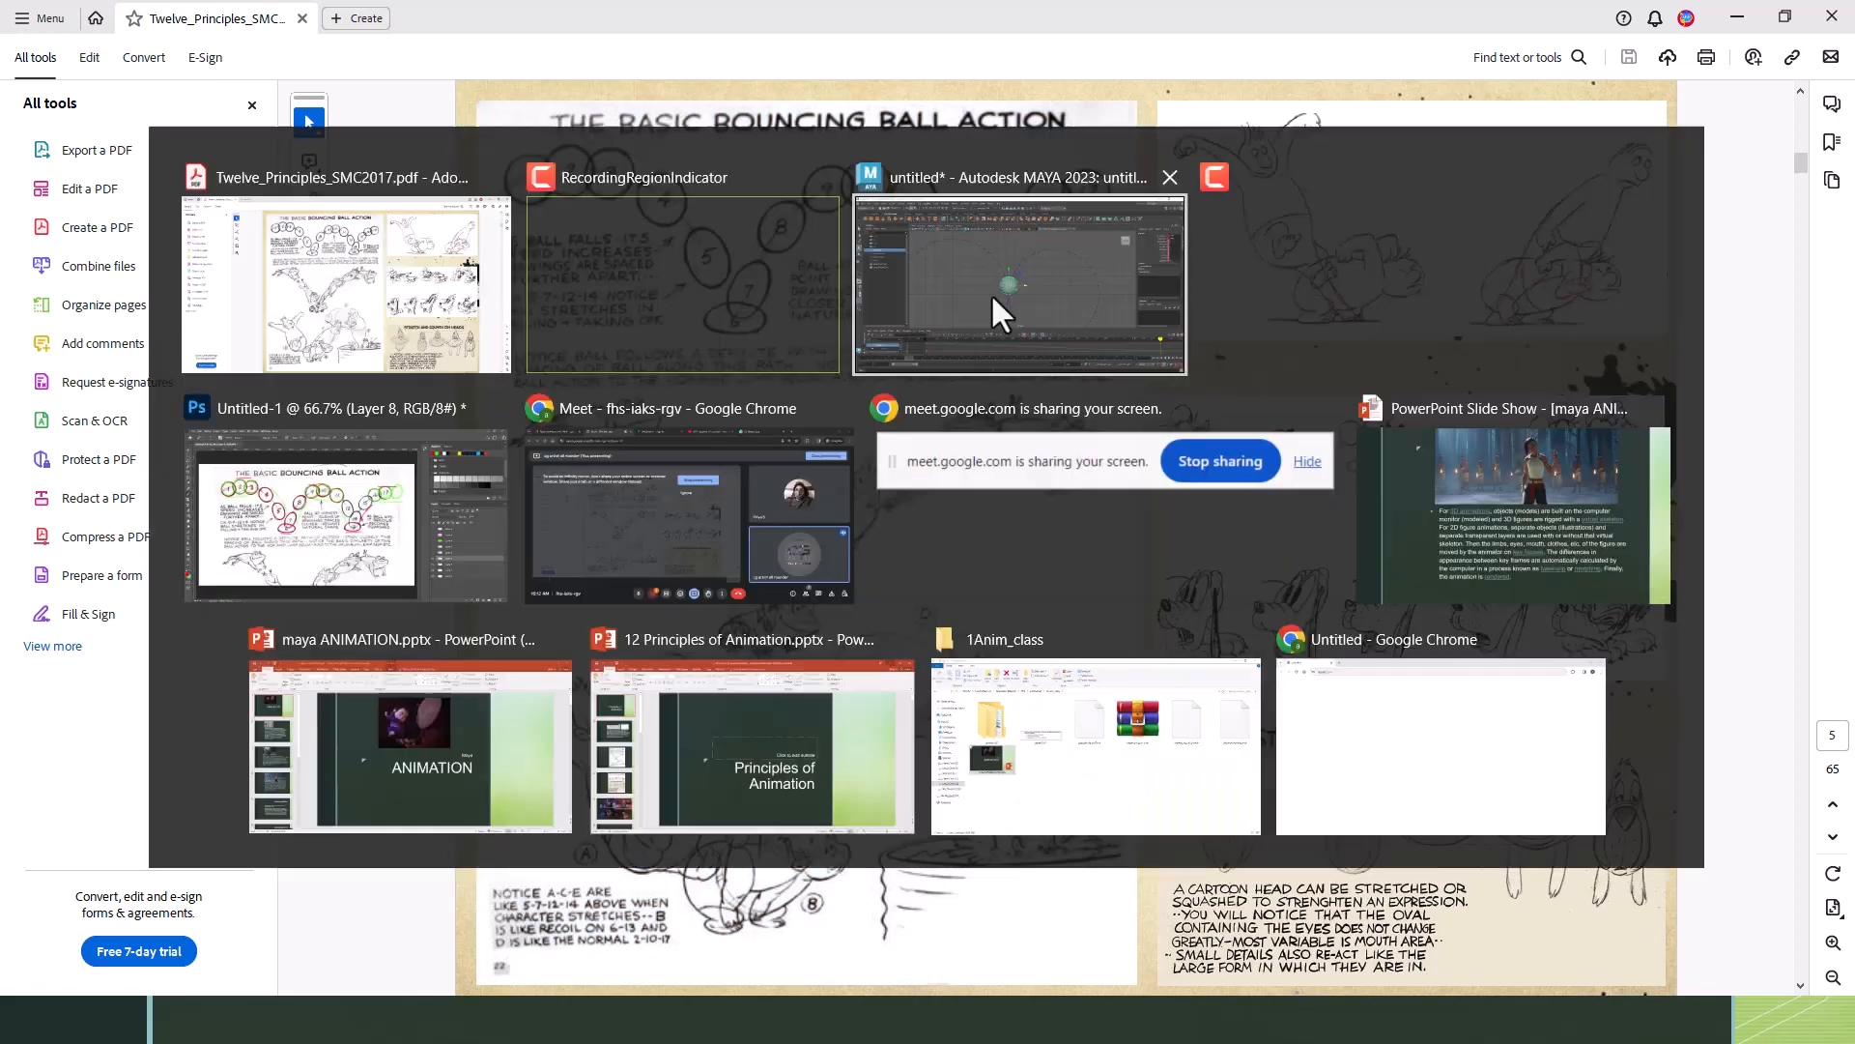
key("alt+Tab")
left_click(1104, 328)
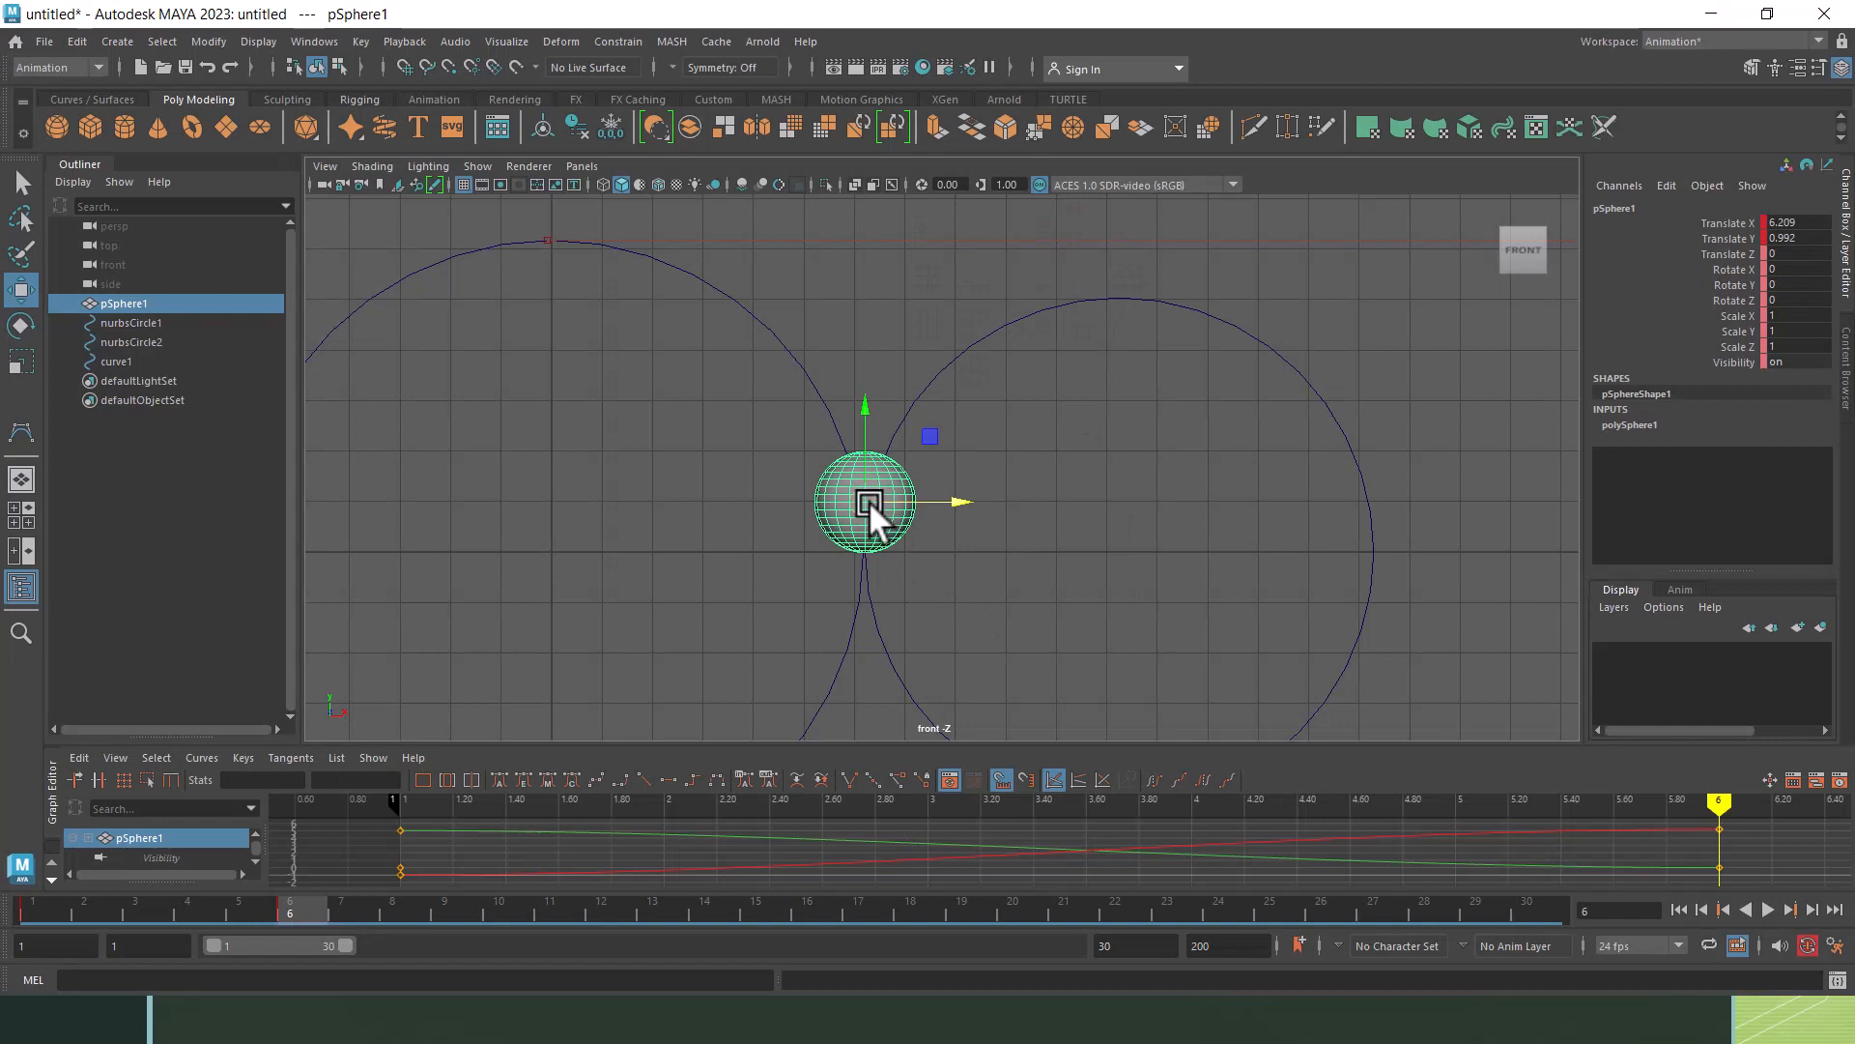
Step: At frame 10, move the sphere to the top of the second circle at about X 11.42, Y 5.15 and keyframe it
left_click(489, 913)
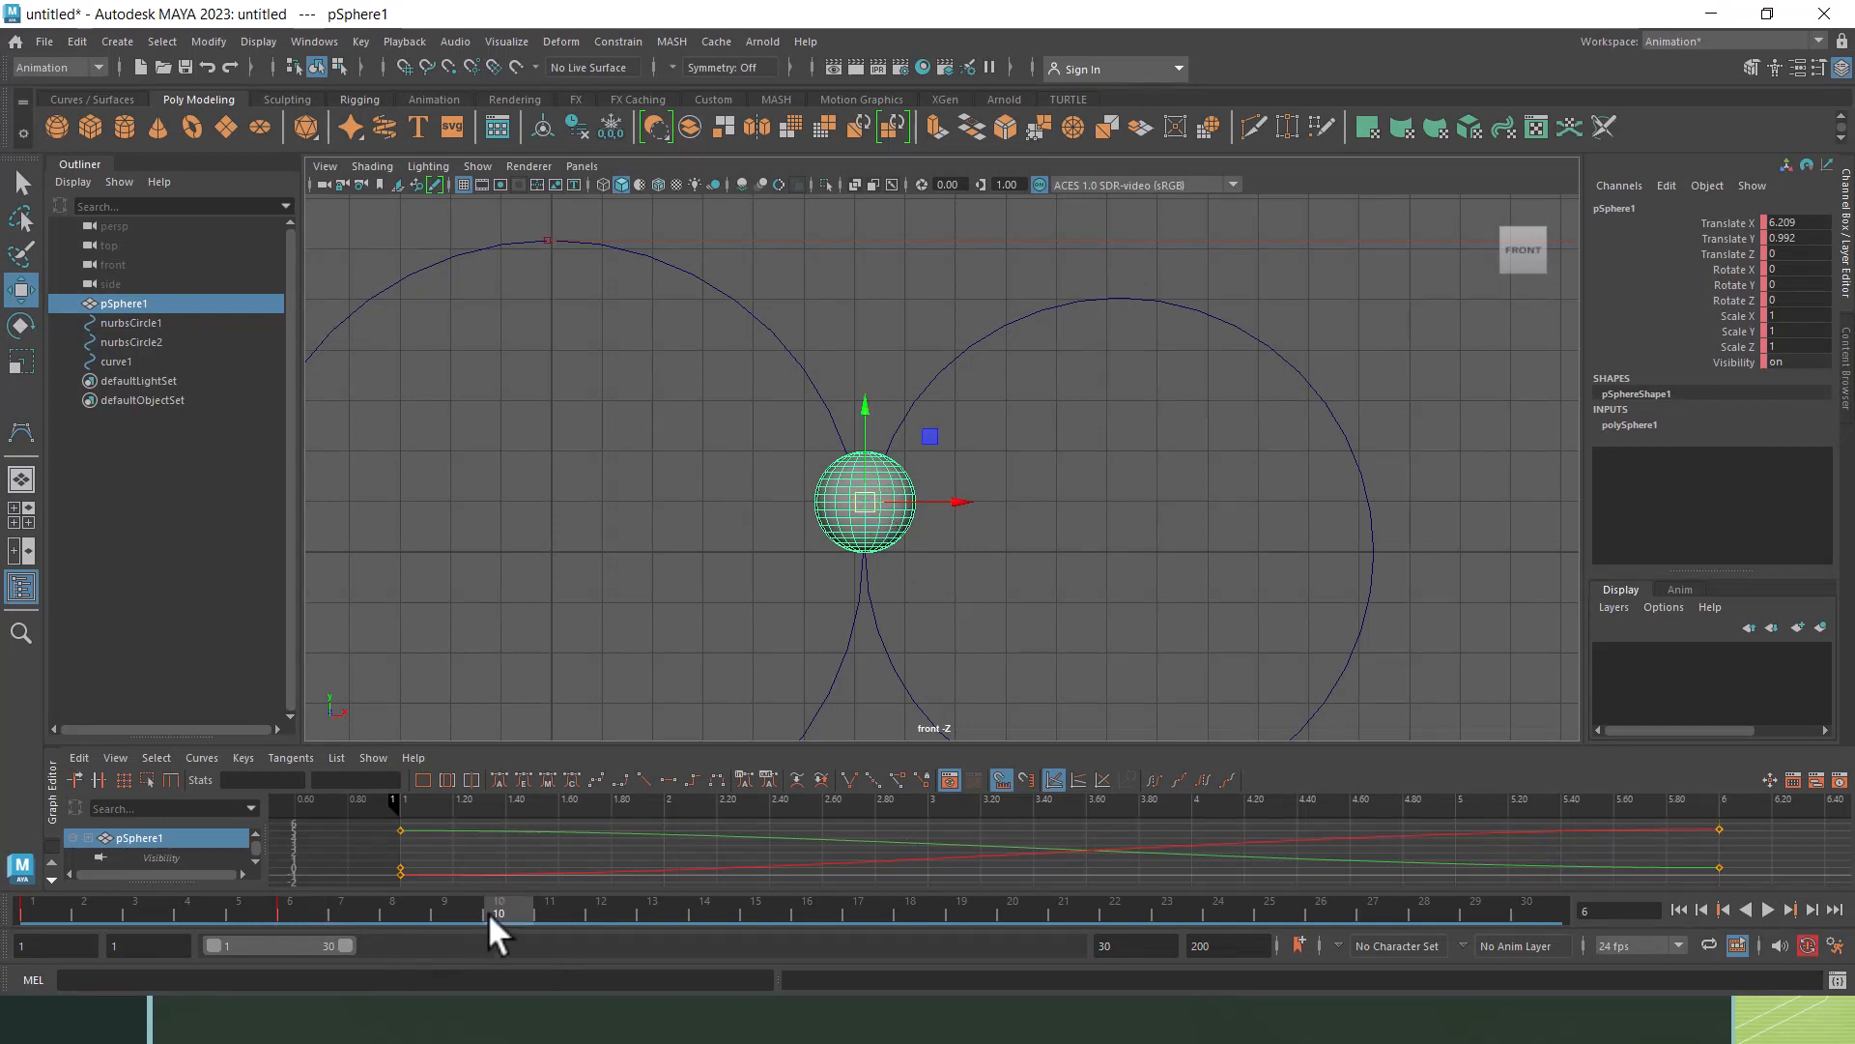
left_click_drag(870, 502, 1133, 287)
key("s")
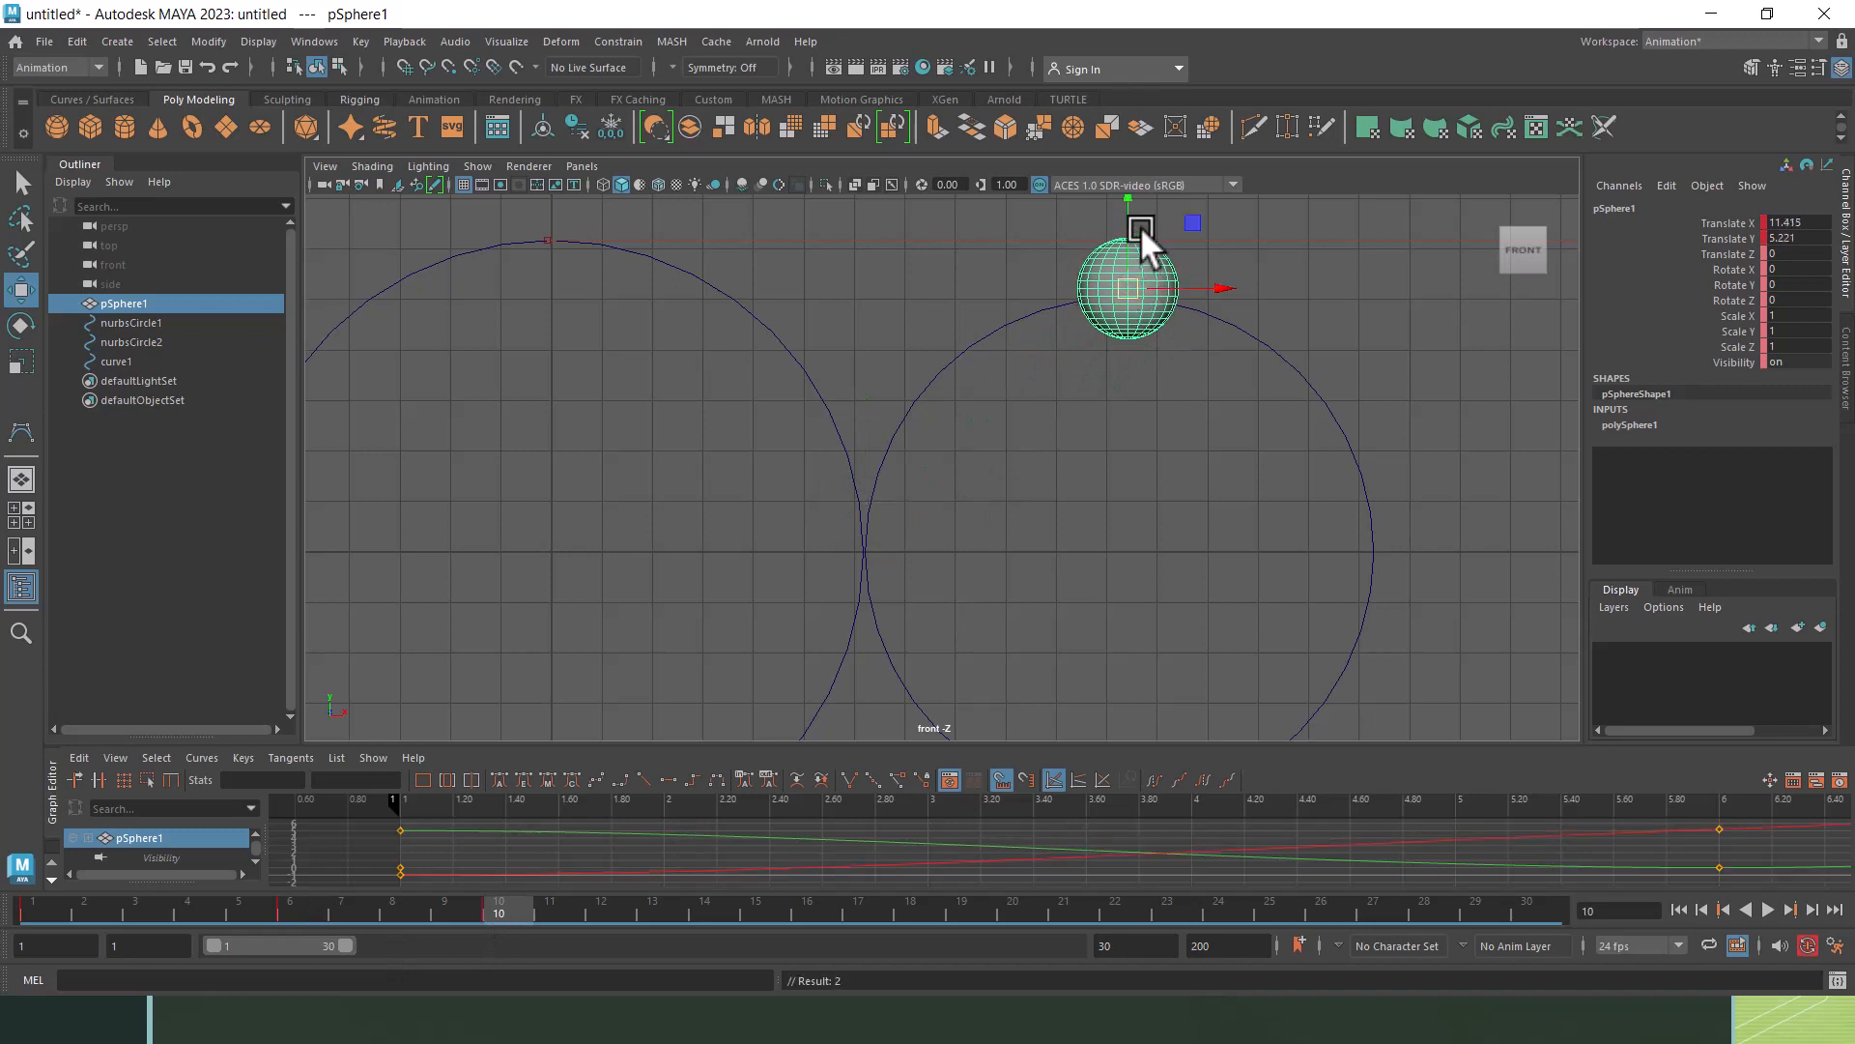
left_click_drag(1125, 195, 1123, 200)
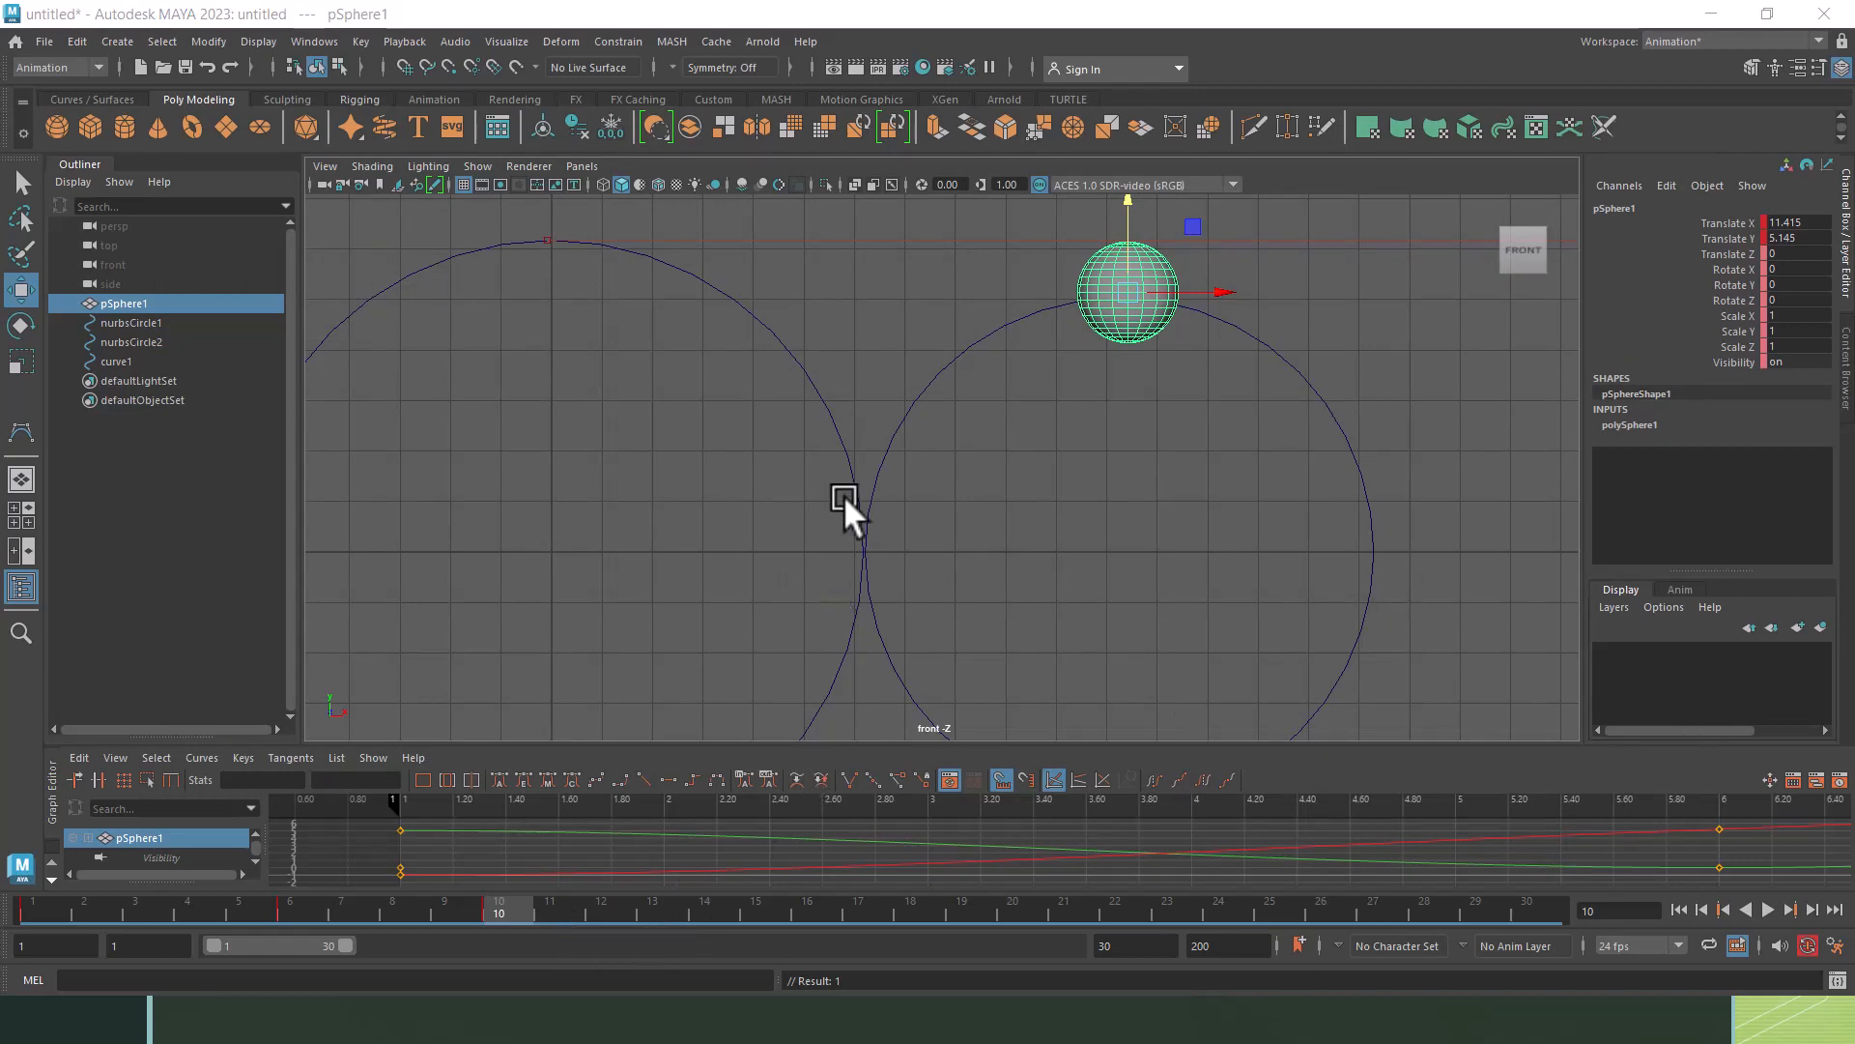
Step: Switch to the bouncing-ball PDF page to check the frame of the second ground contact, and return to Maya
key("alt+Tab")
key("alt+Tab")
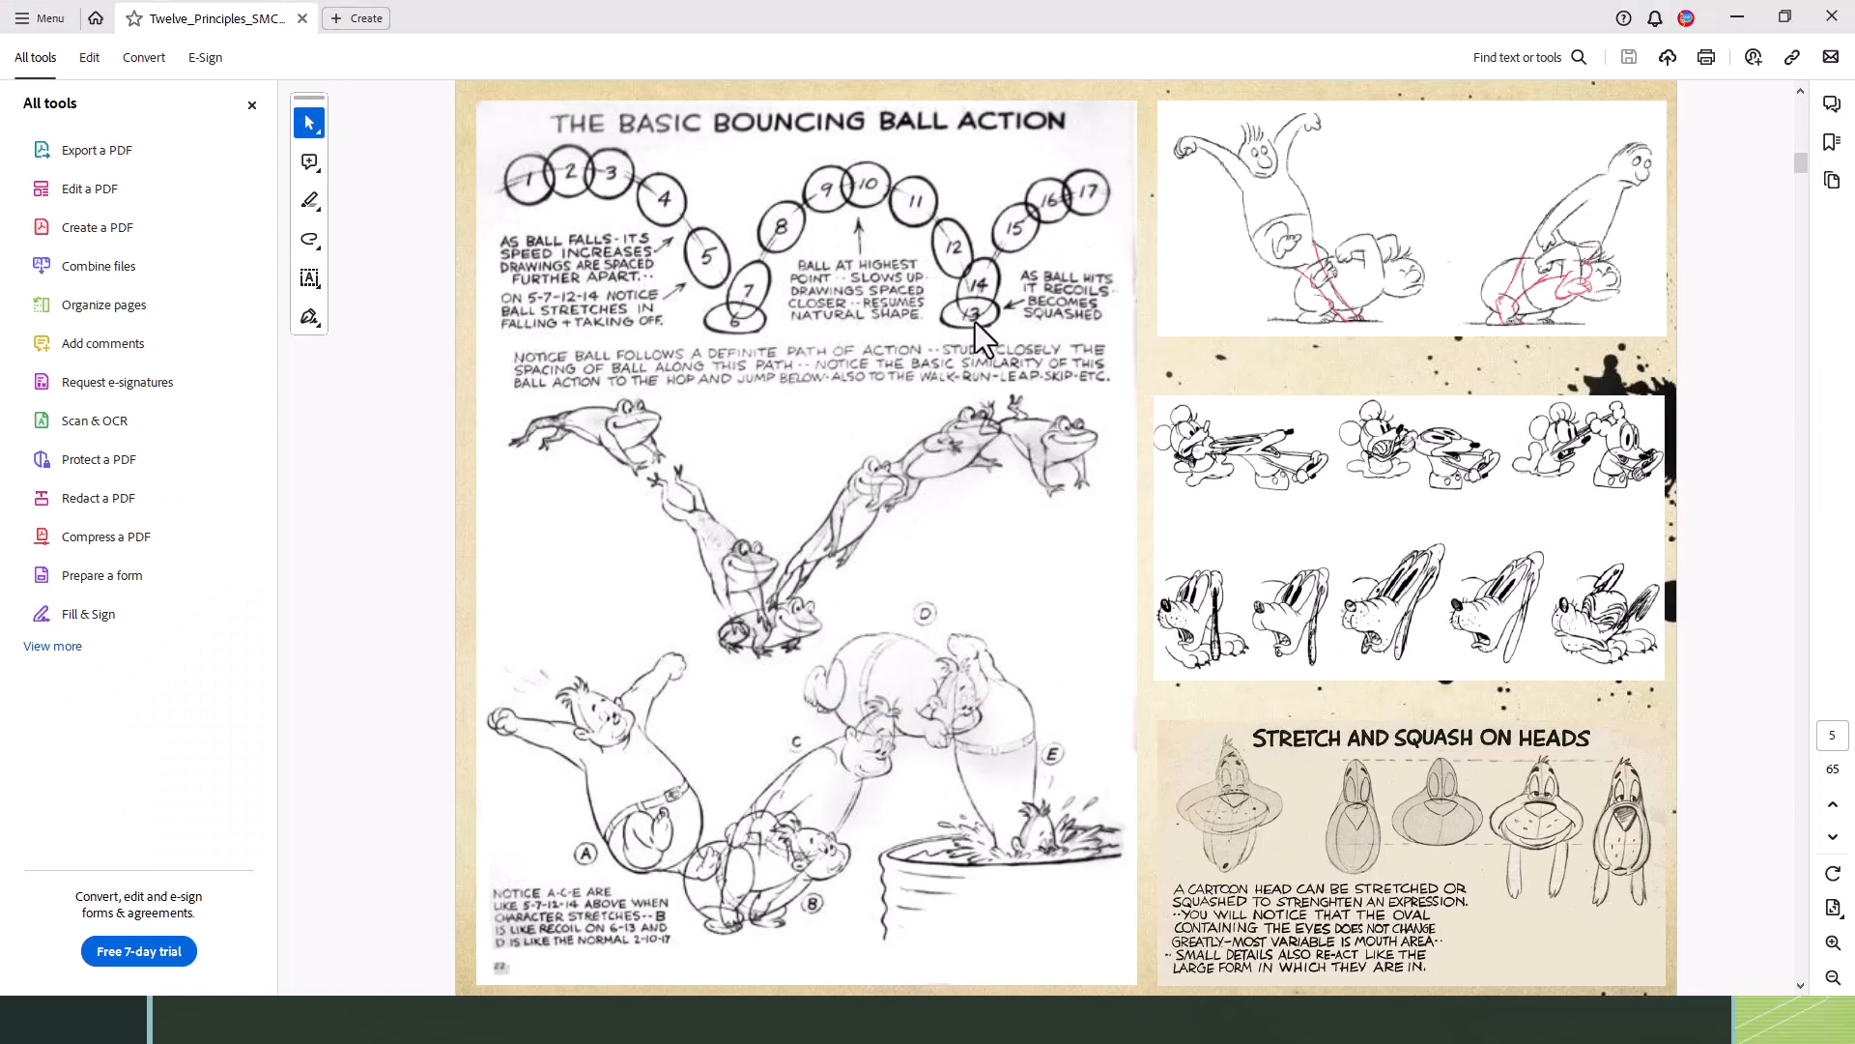
key("alt+Tab")
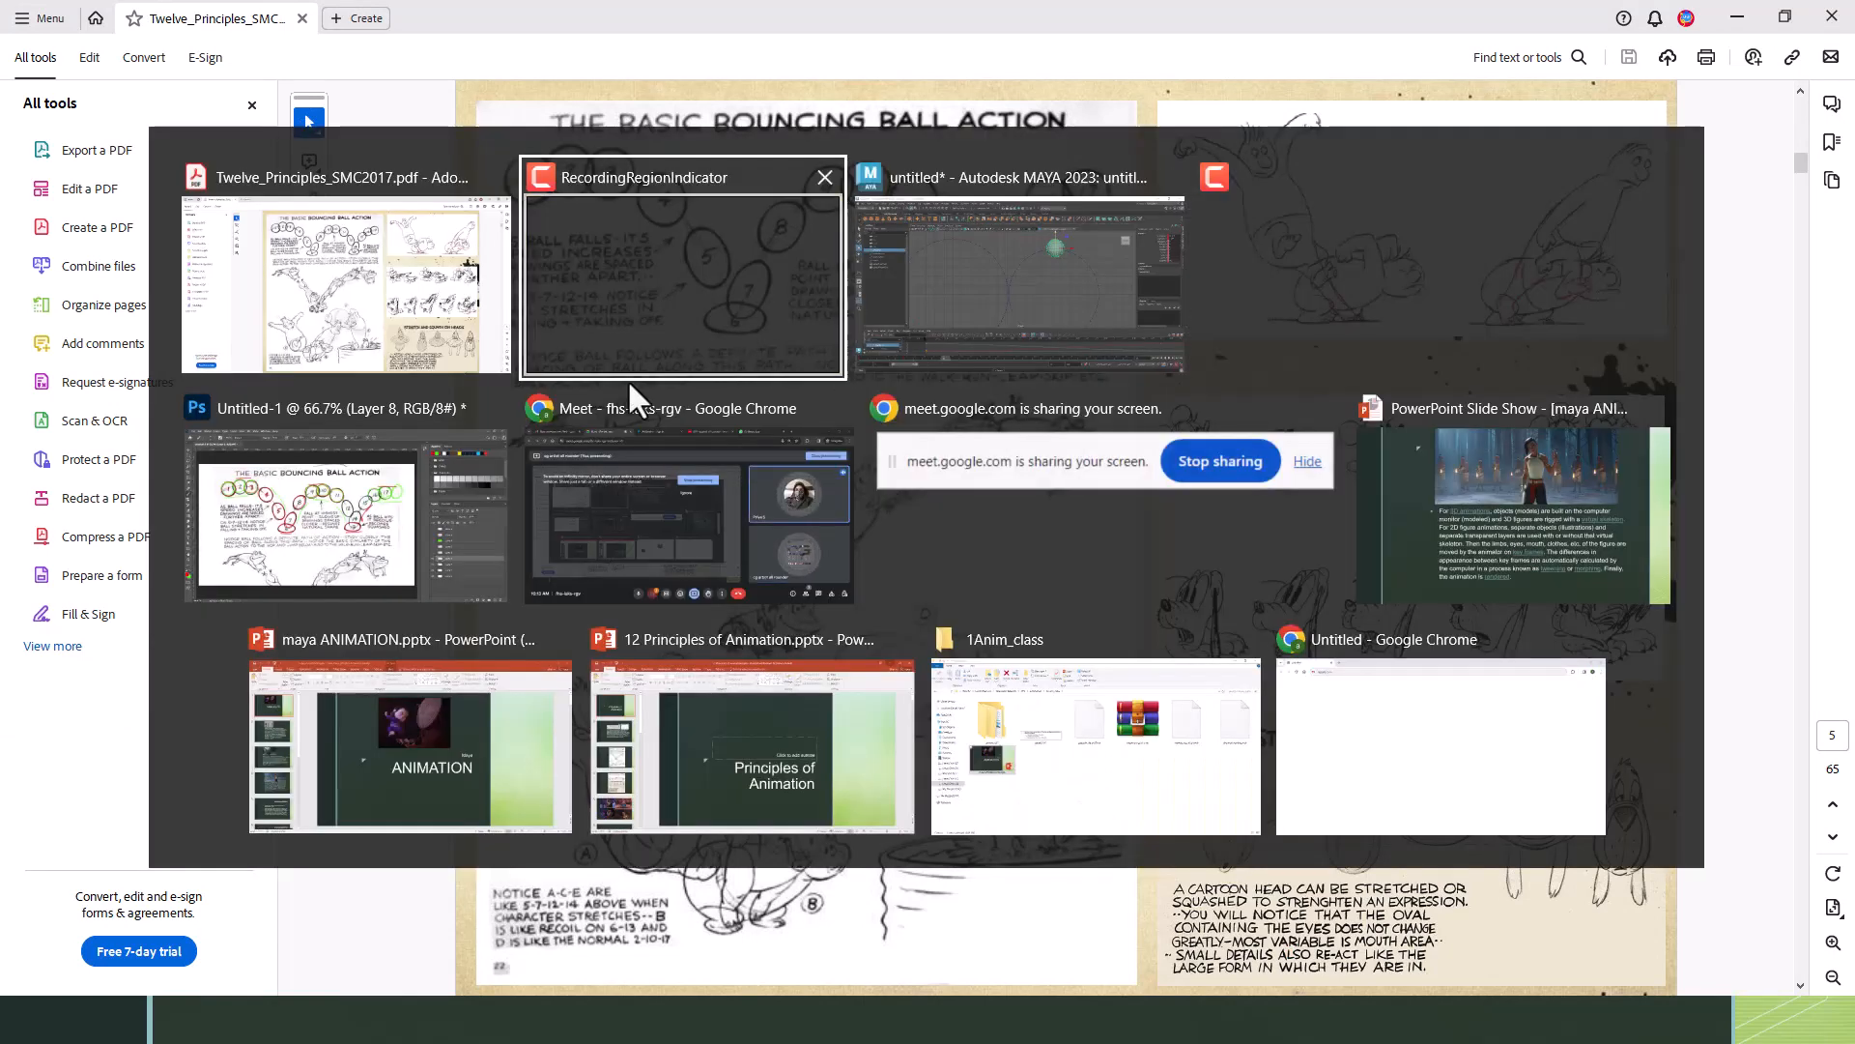
left_click(994, 303)
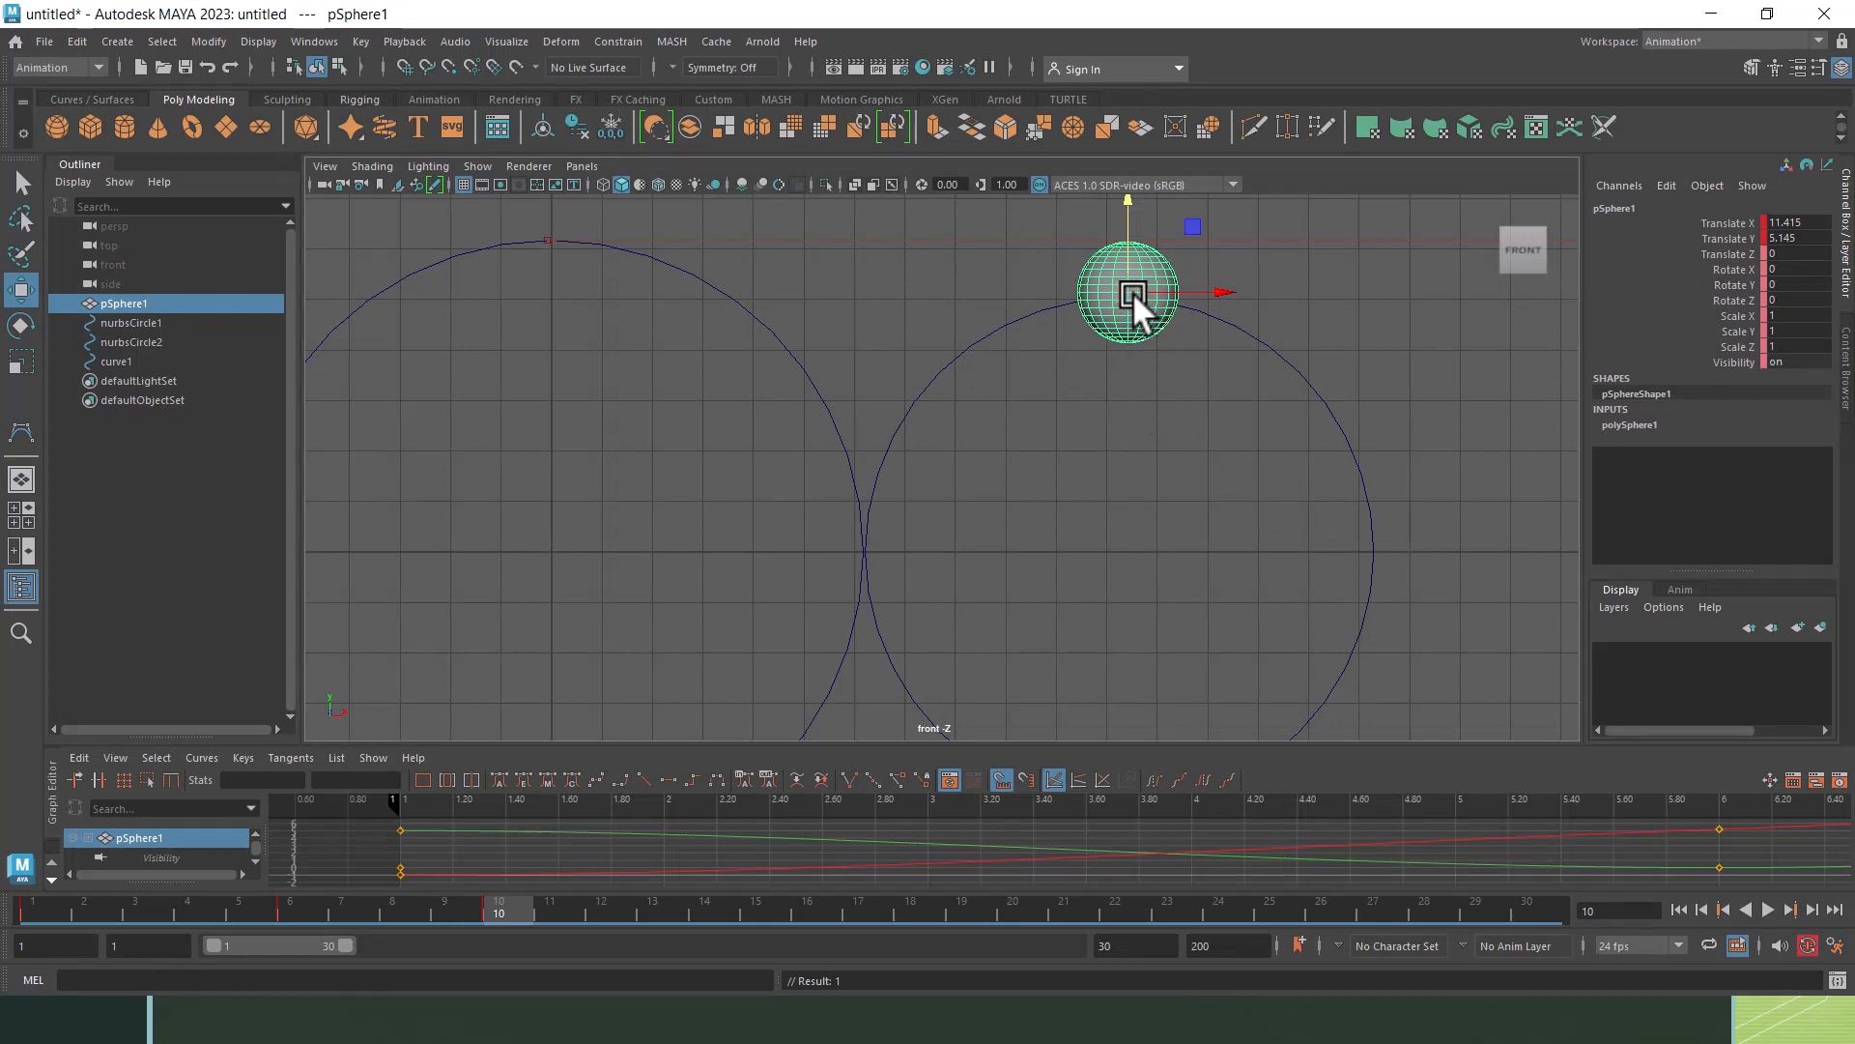
Step: At frame 13, move the sphere down along the second circle to about X 16.18, Y 0.97 and keyframe it
left_click(647, 913)
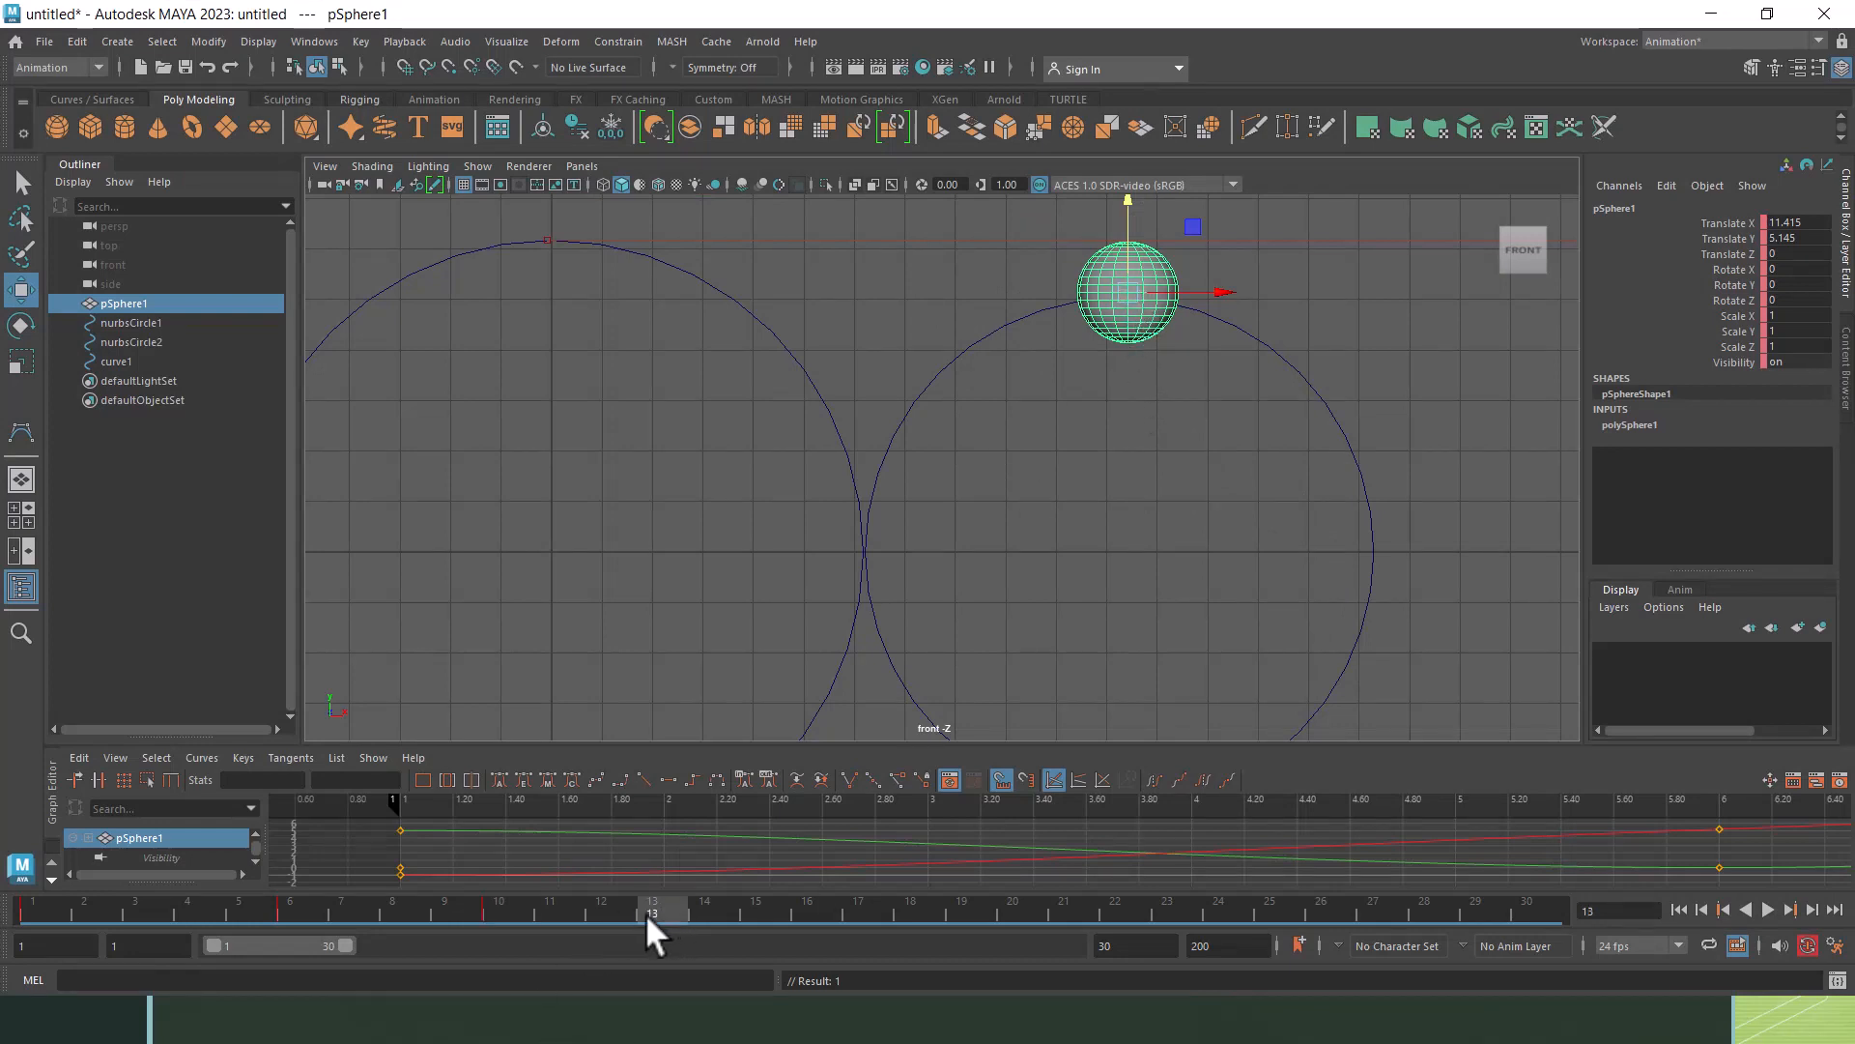
left_click_drag(1138, 288, 1385, 499)
left_click_drag(1370, 407, 1367, 408)
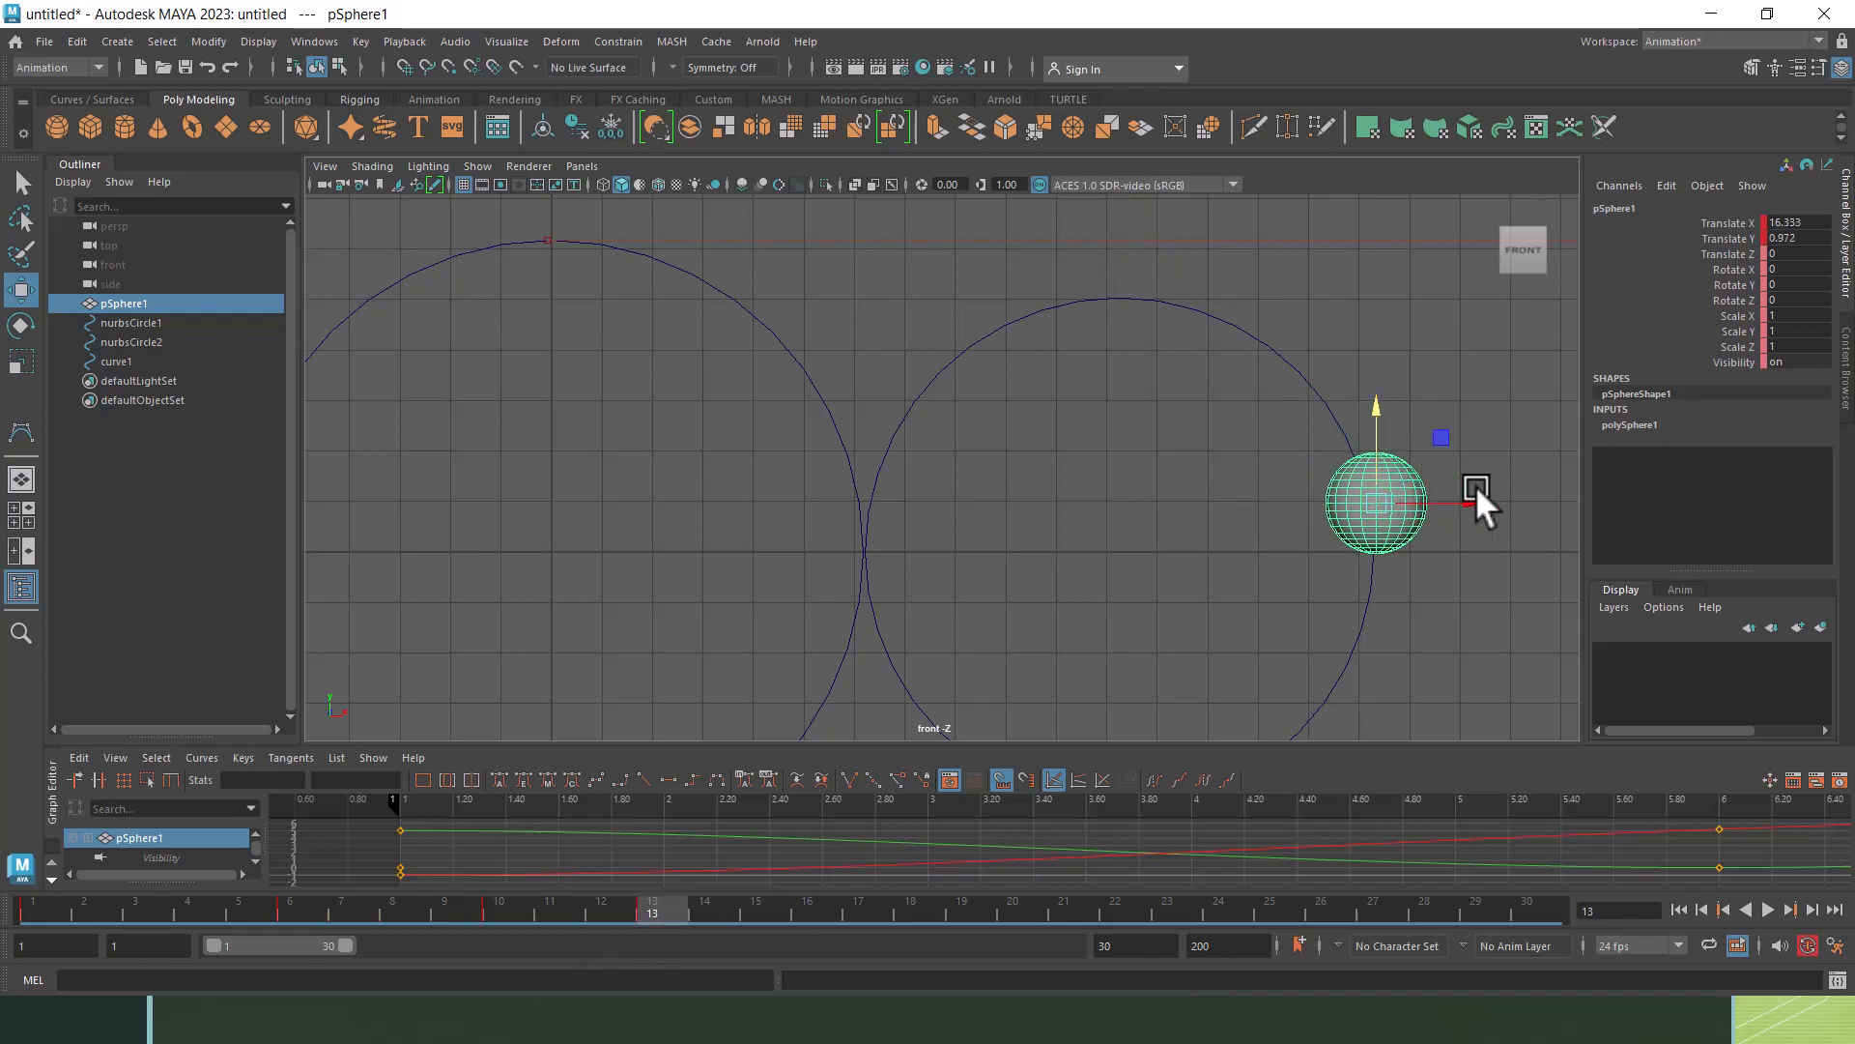
left_click_drag(1476, 496, 1470, 497)
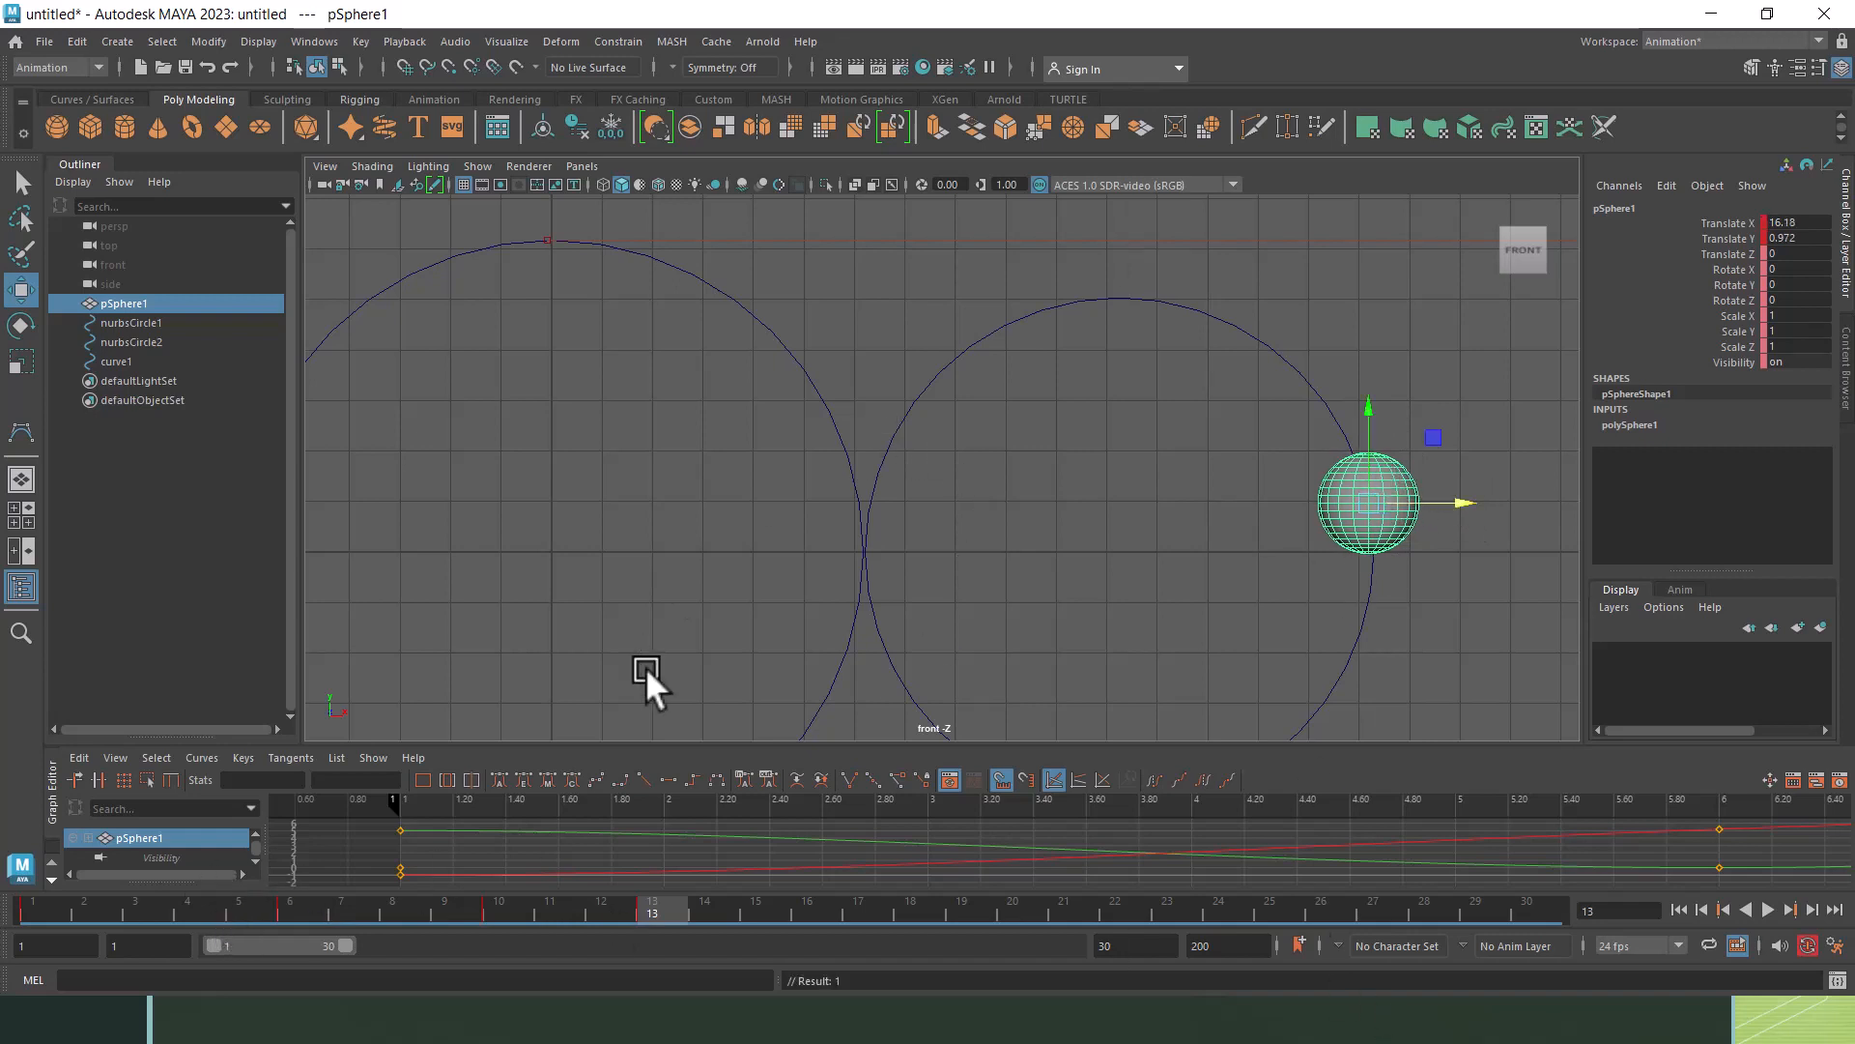
Step: Check the last bounce in the reference PDF and, back in Maya, duplicate the second guide circle
key("alt+Tab")
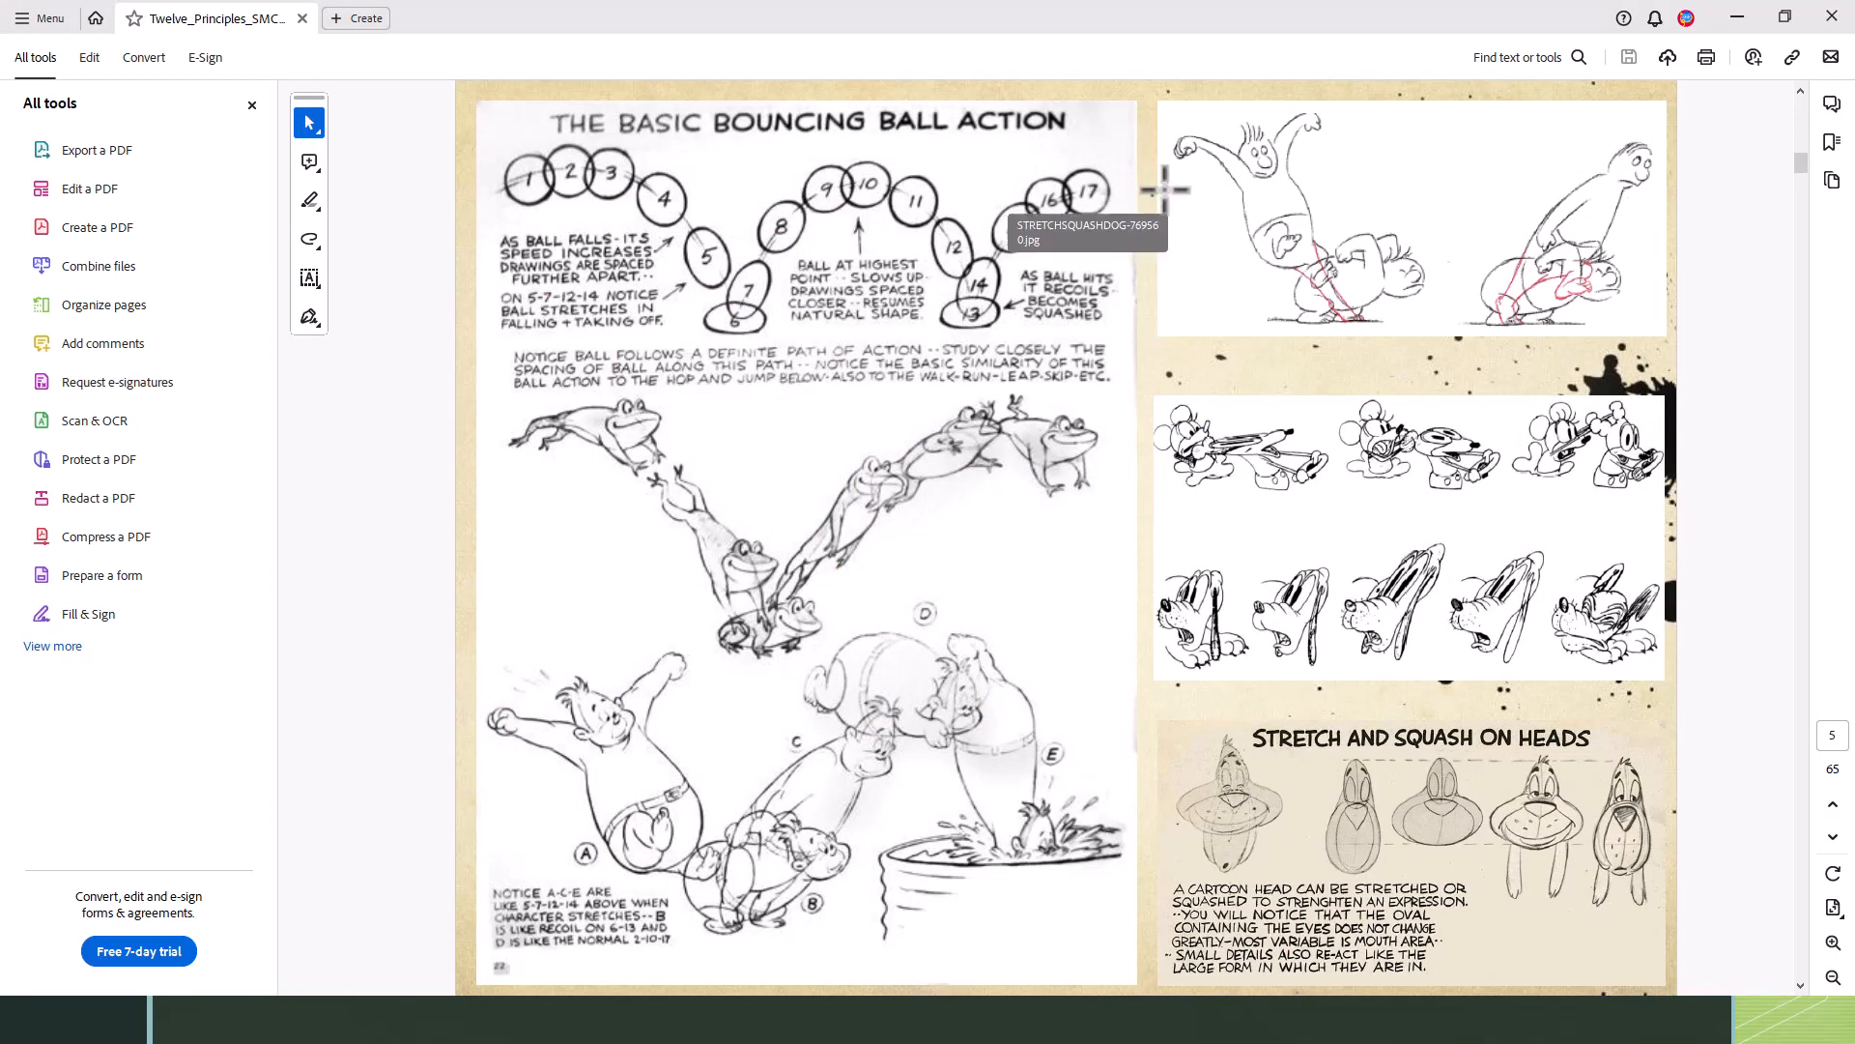
key("alt+Tab")
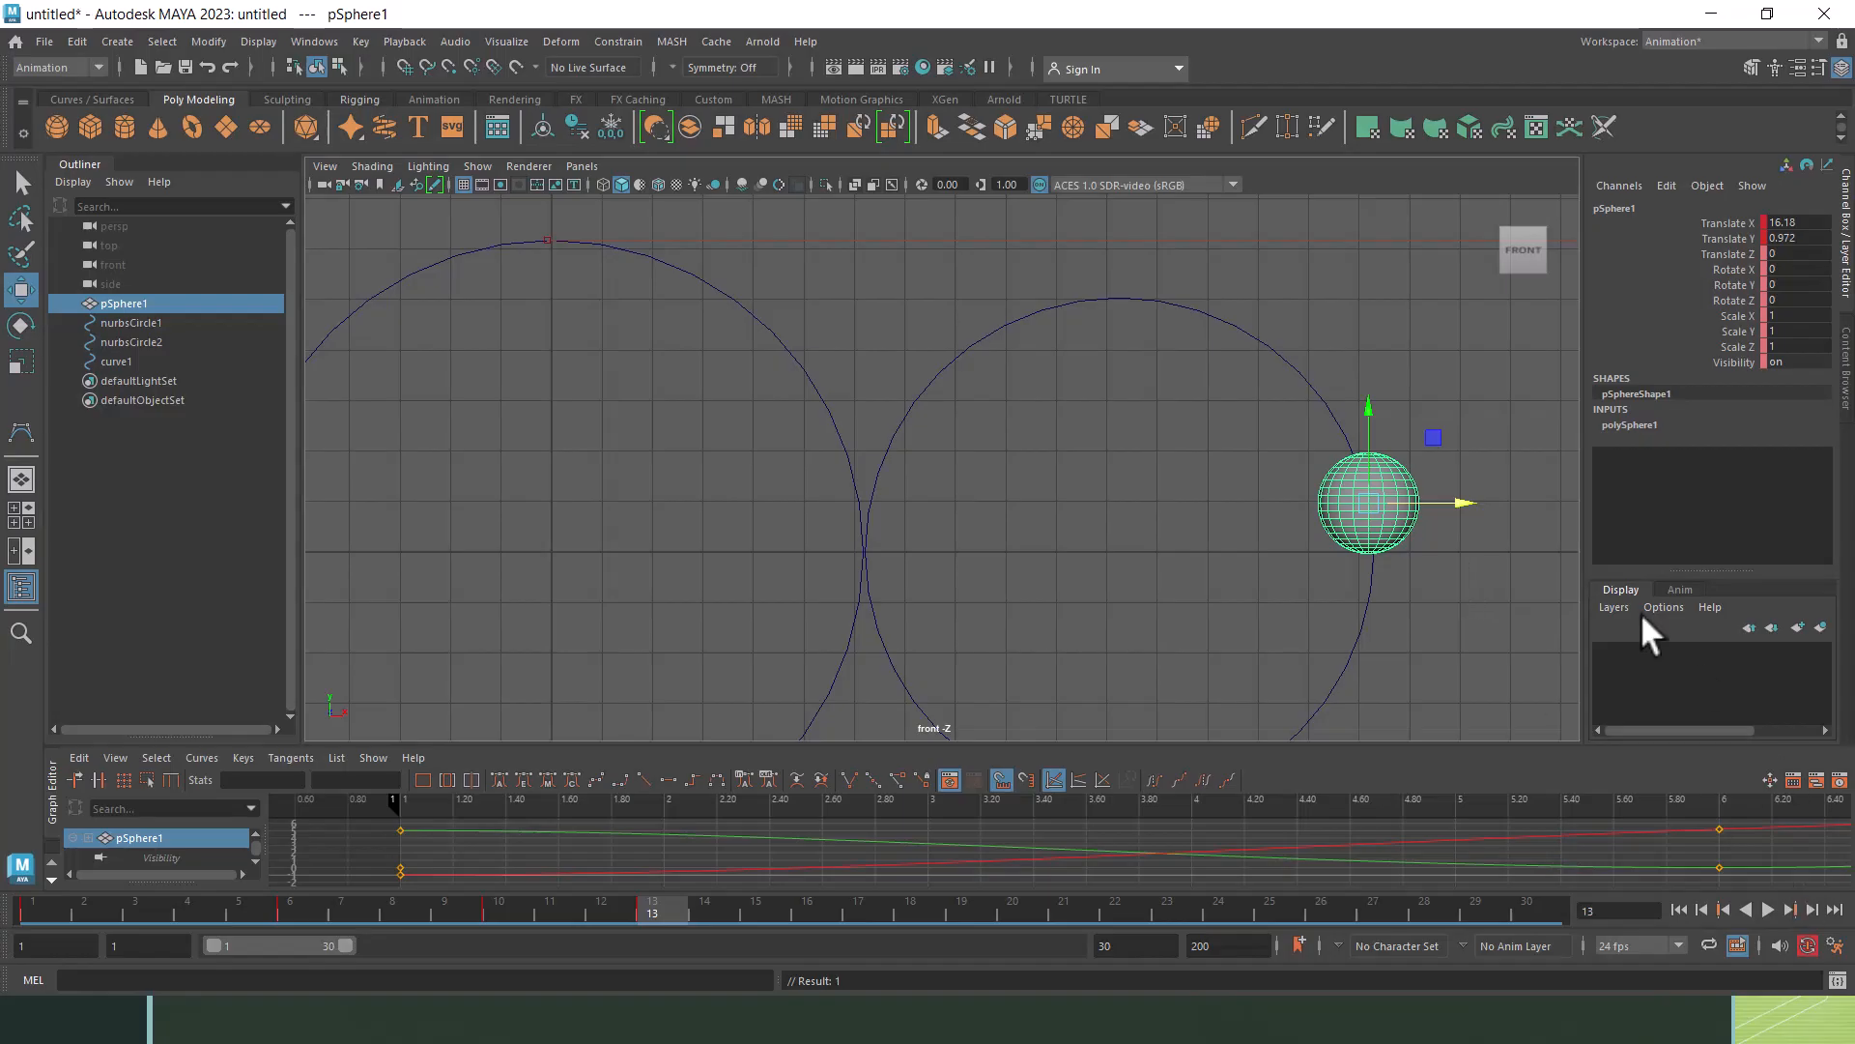
scroll(1311, 589, "down", 1)
middle_click_drag(1309, 588, 1115, 622, "alt")
scroll(1075, 597, "down", 1)
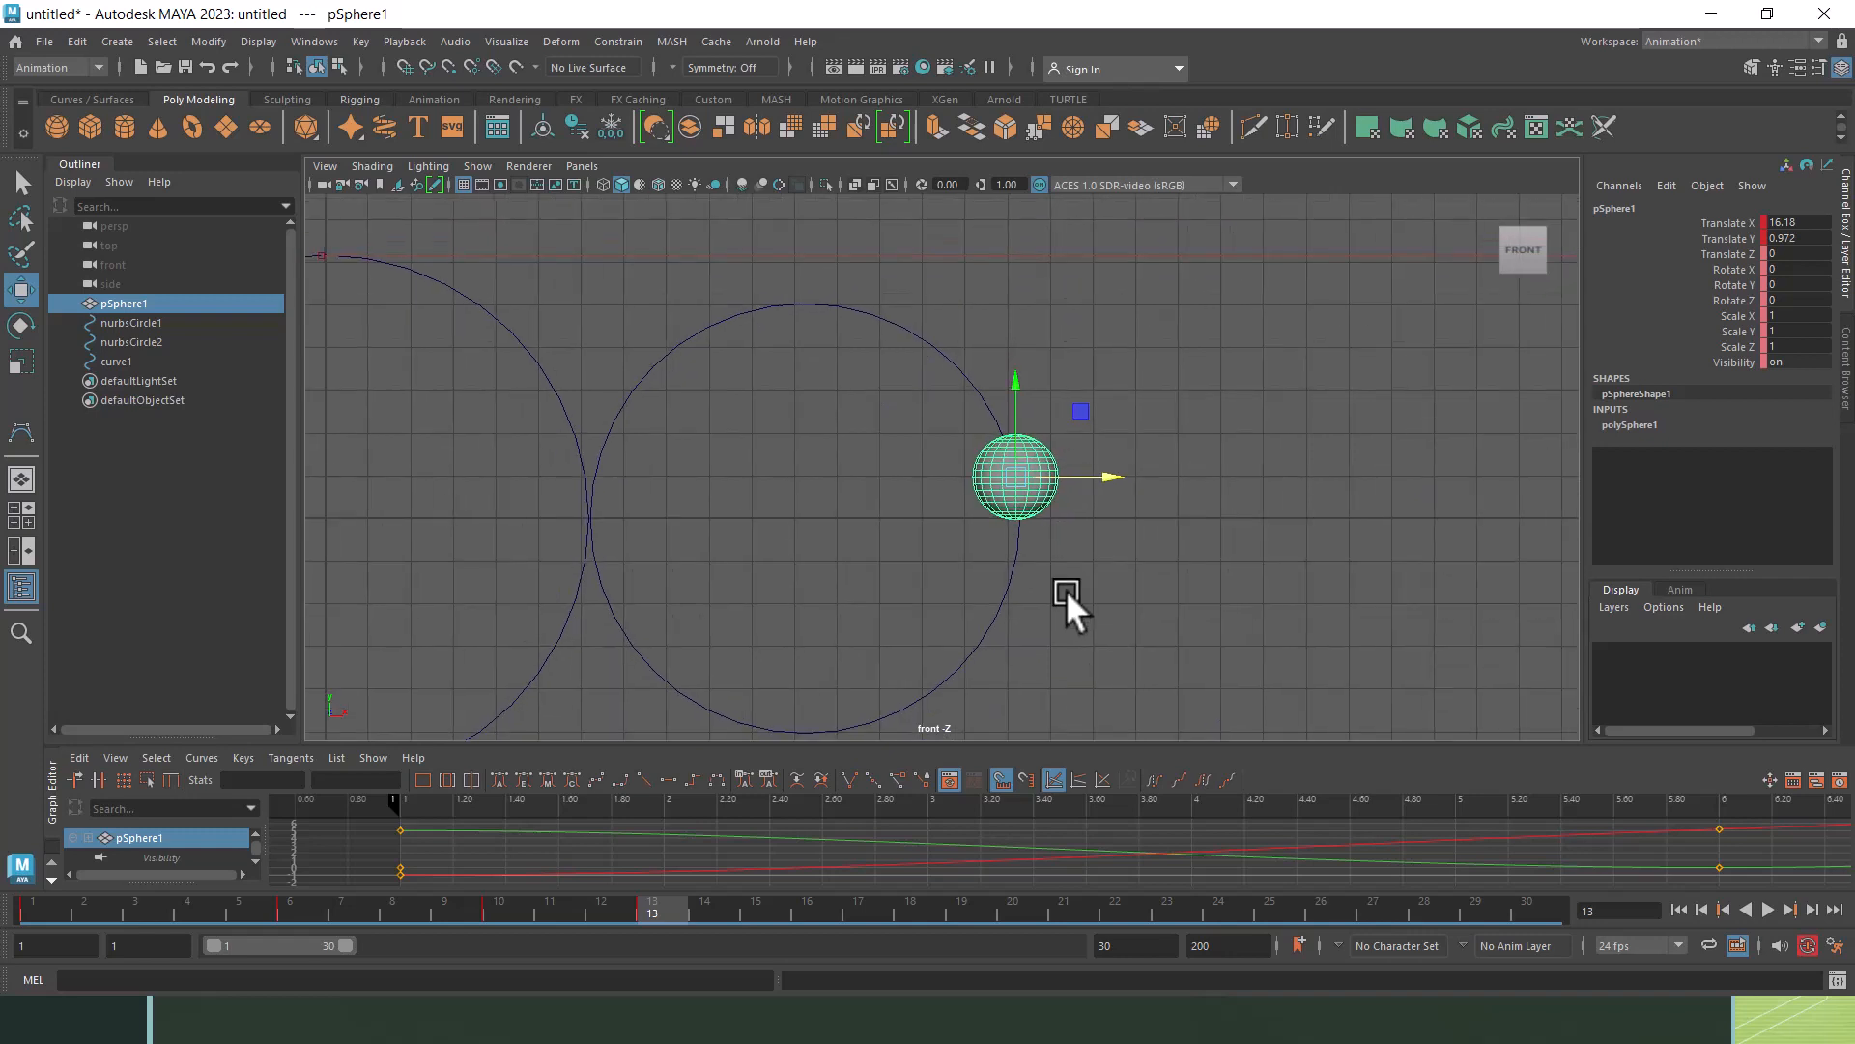
left_click(1008, 596)
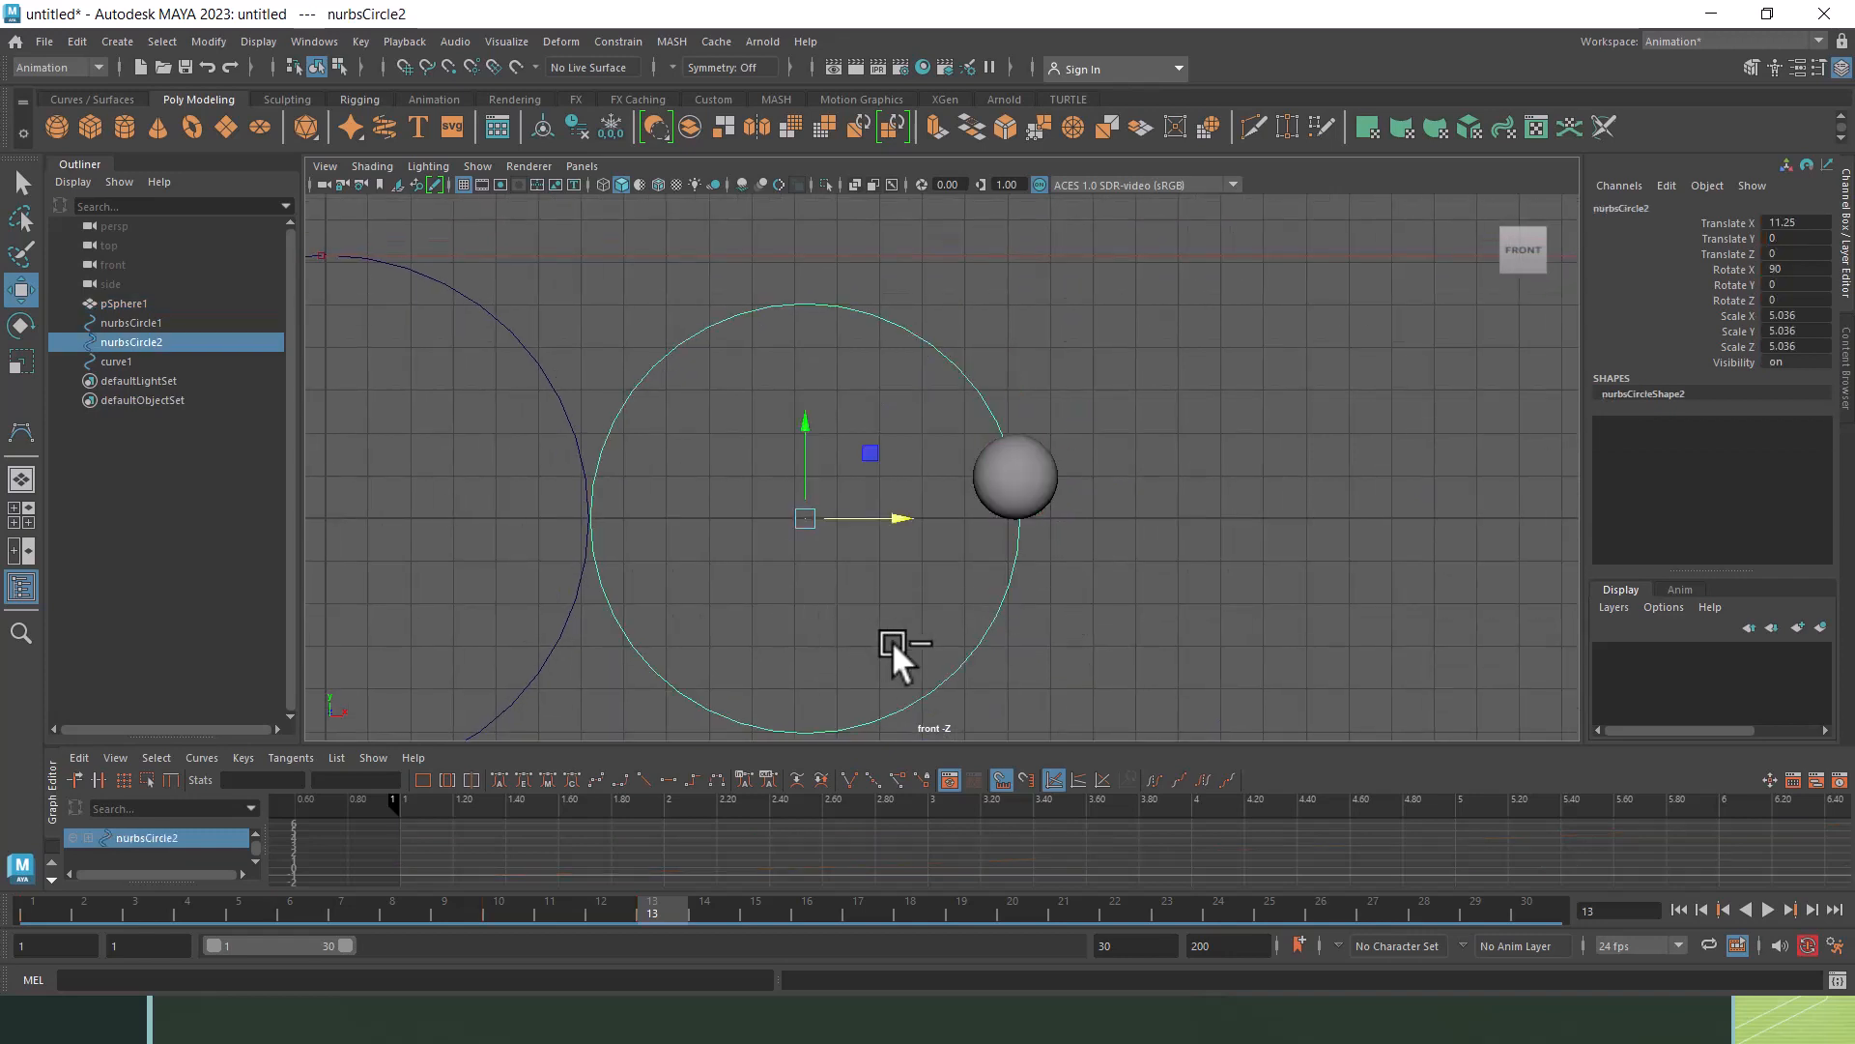
key("ctrl+d")
Step: Scale the new circle uniformly to about 3.88 and place it beside the second circle at about X 20.15
left_click_drag(901, 515, 1206, 524)
key("r")
middle_click_drag(1157, 543, 1152, 549)
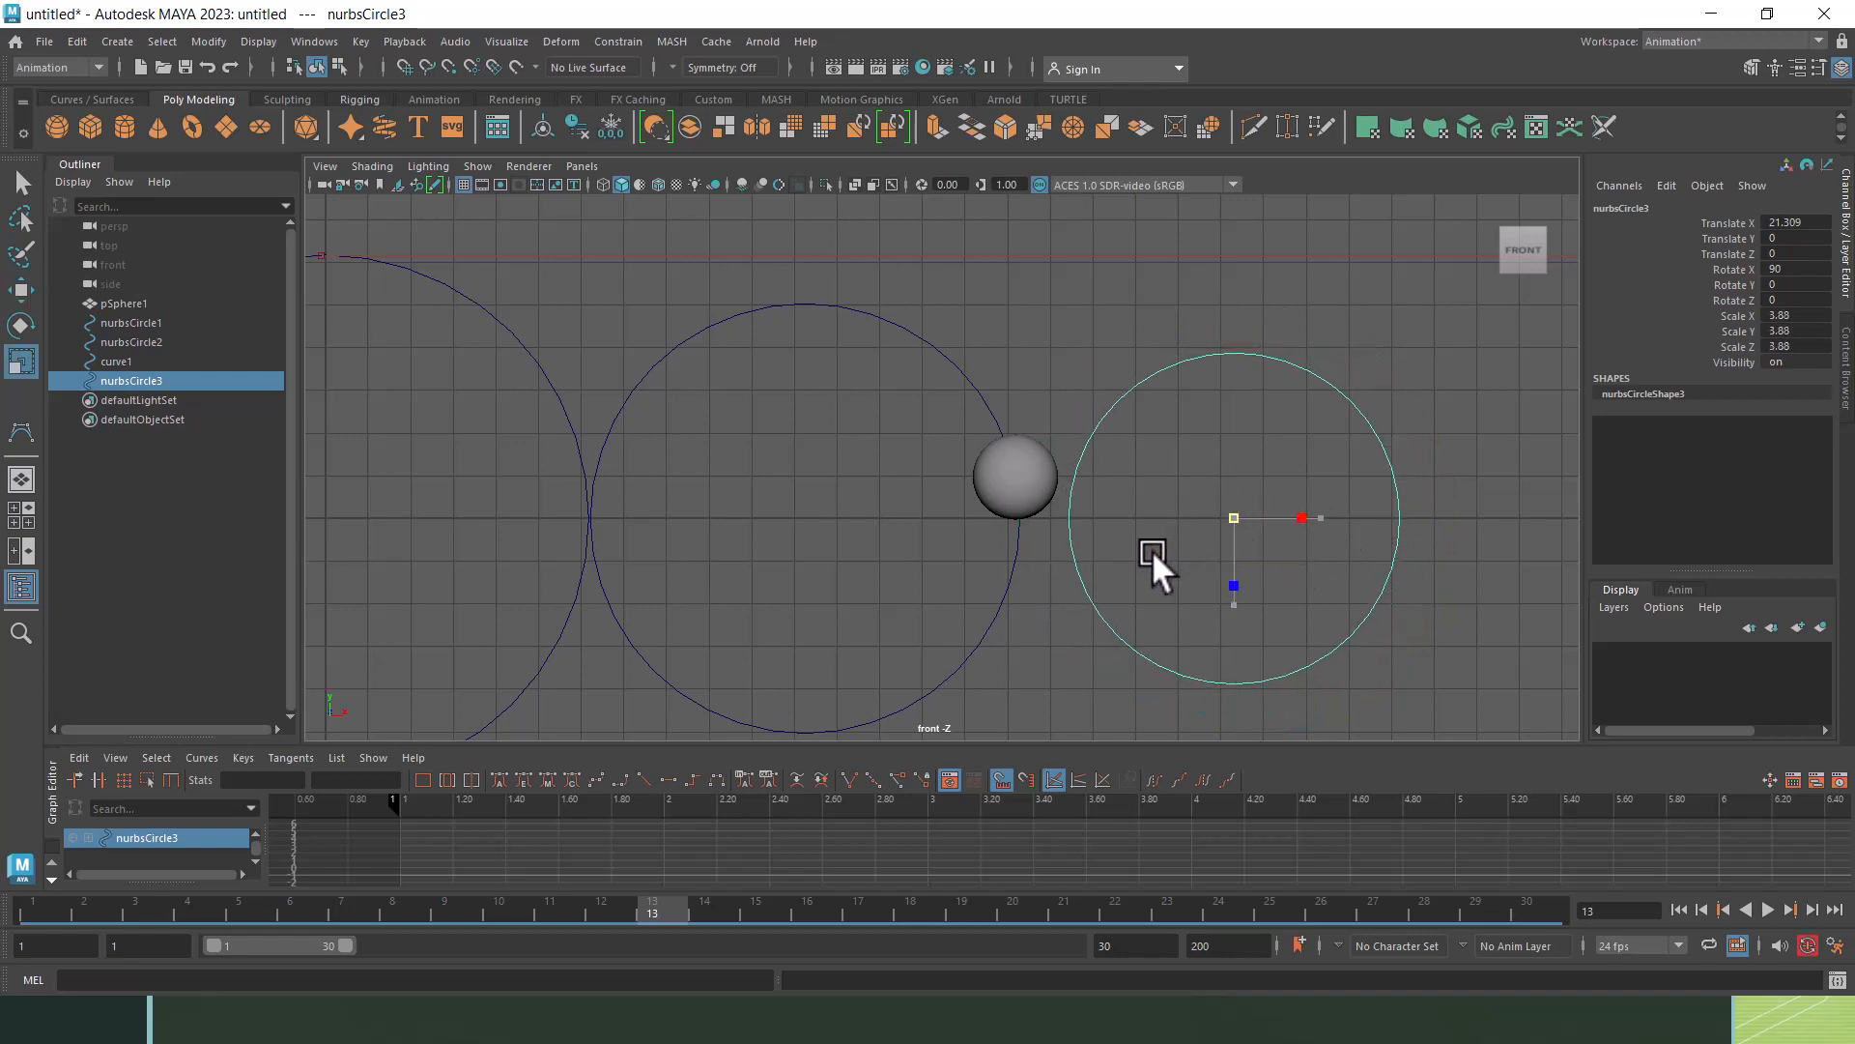
key("w")
left_click_drag(1324, 518, 1277, 526)
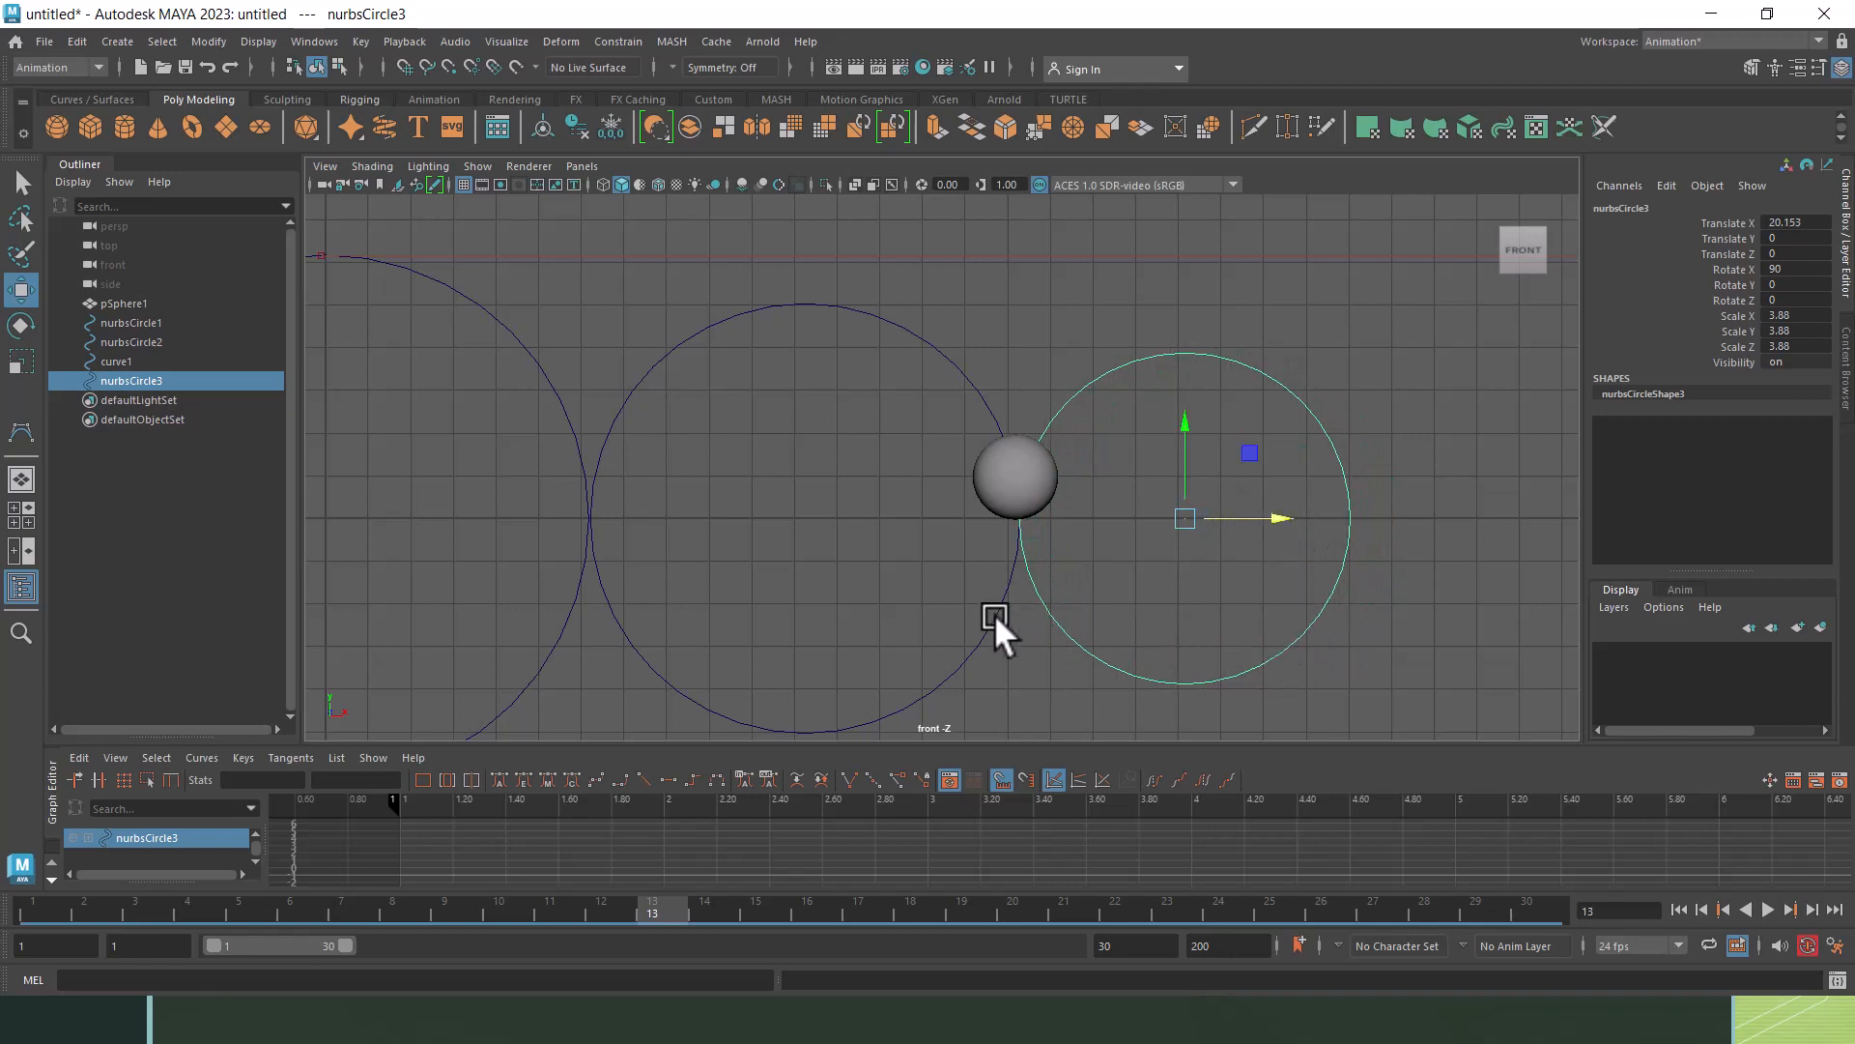
Step: At frame 17, move the sphere to the top of the third circle at about X 20.37, Y 3.96 and keyframe it
middle_click_drag(994, 610, 1118, 622, "alt")
right_click_drag(1118, 621, 1168, 661, "alt")
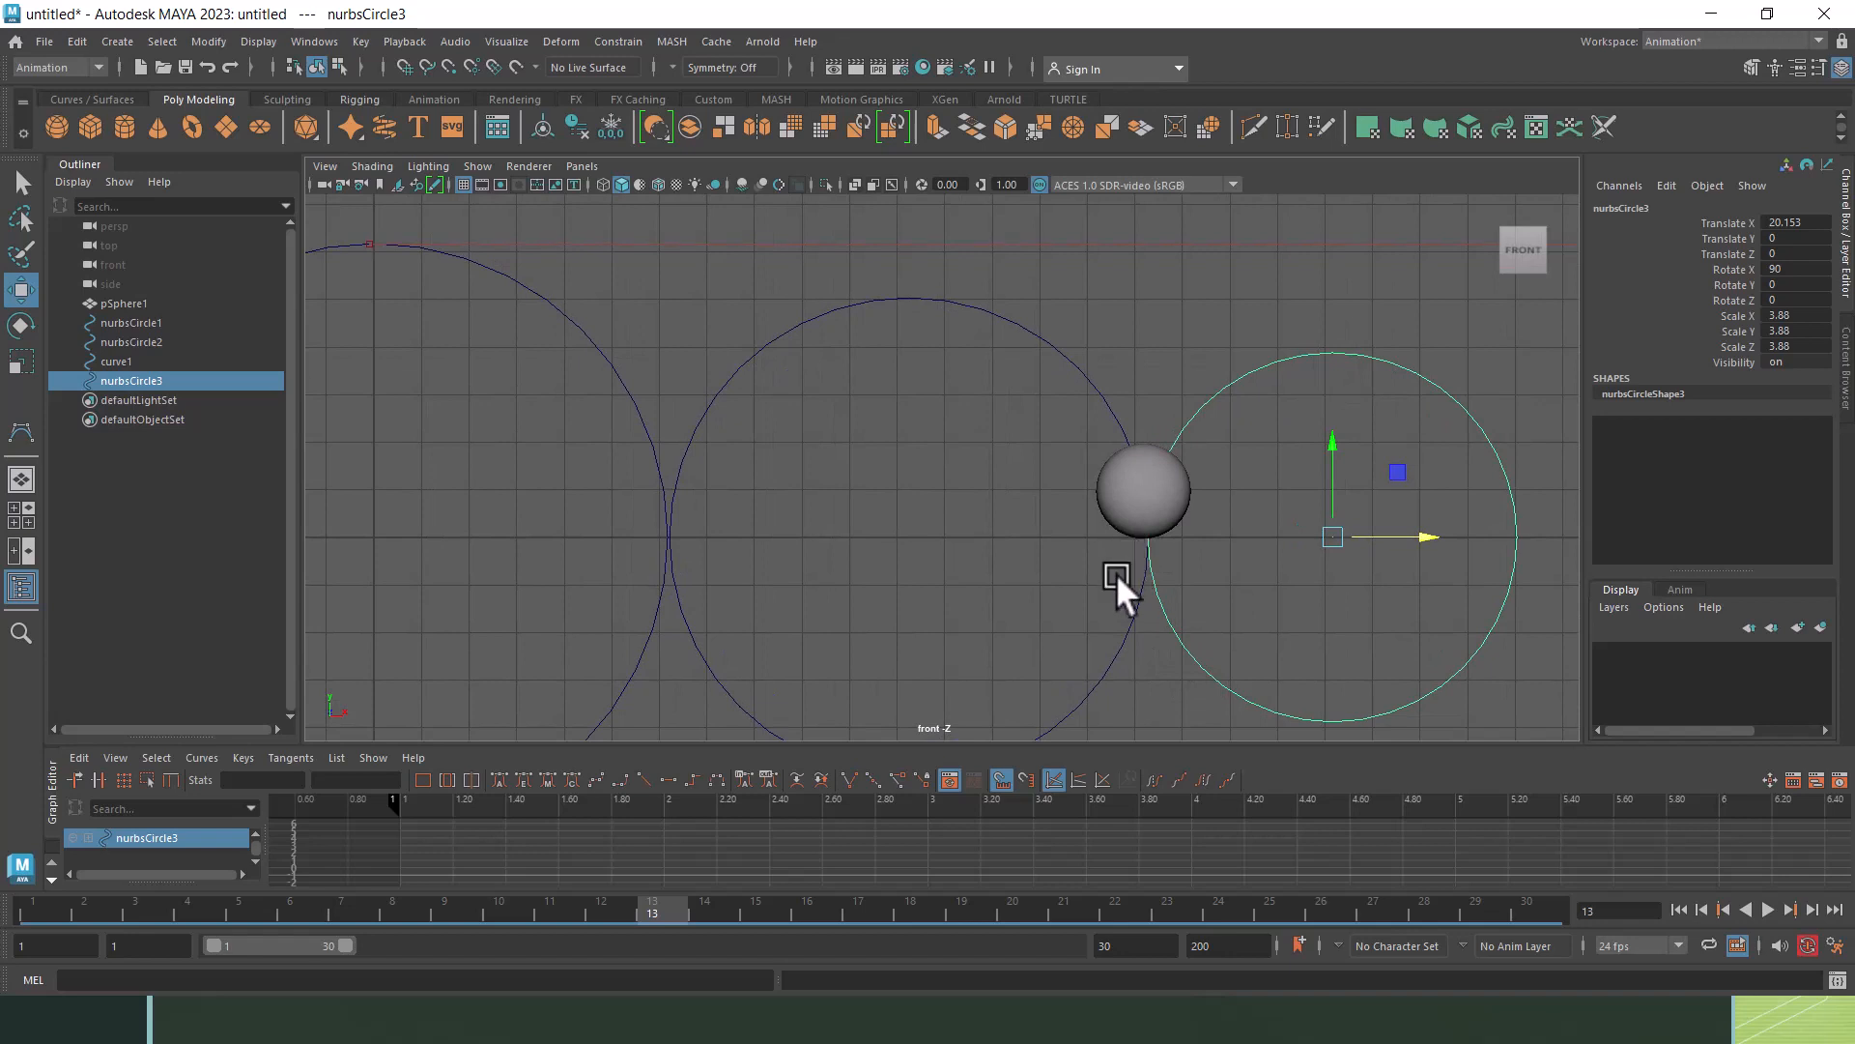
left_click(1142, 477)
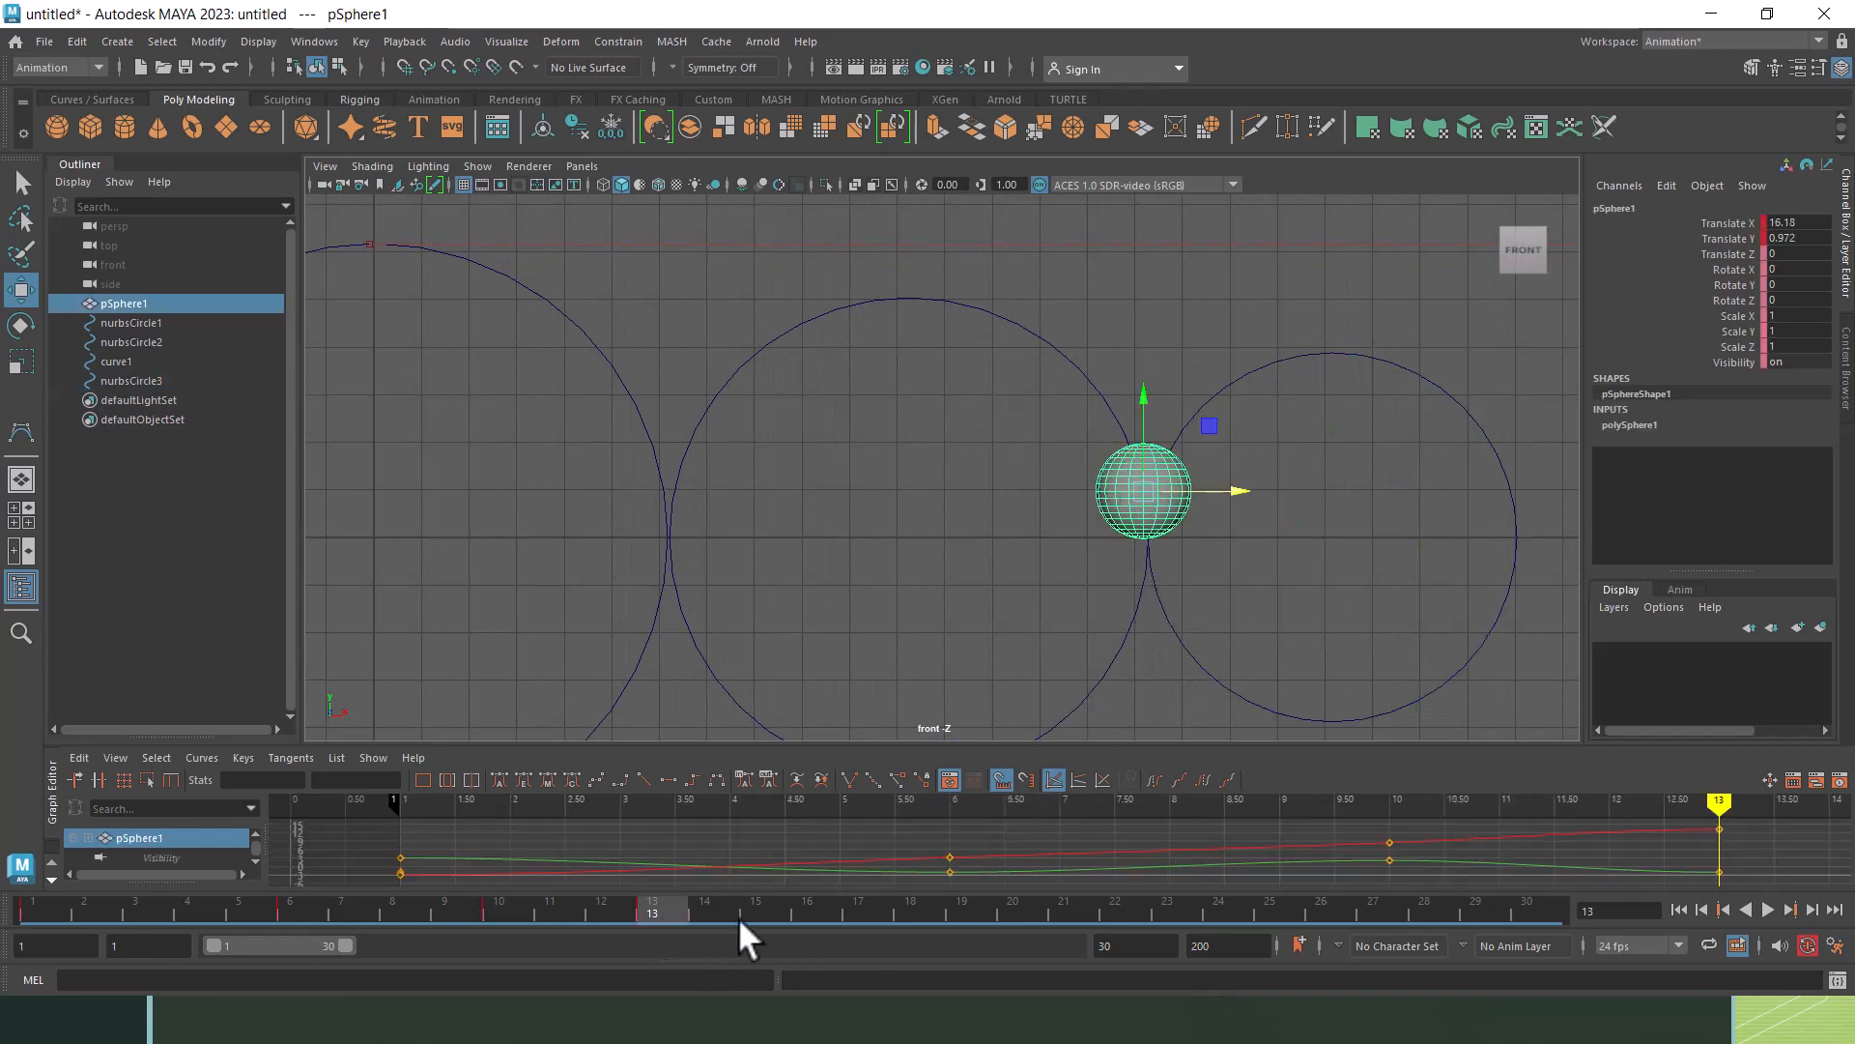
left_click(855, 907)
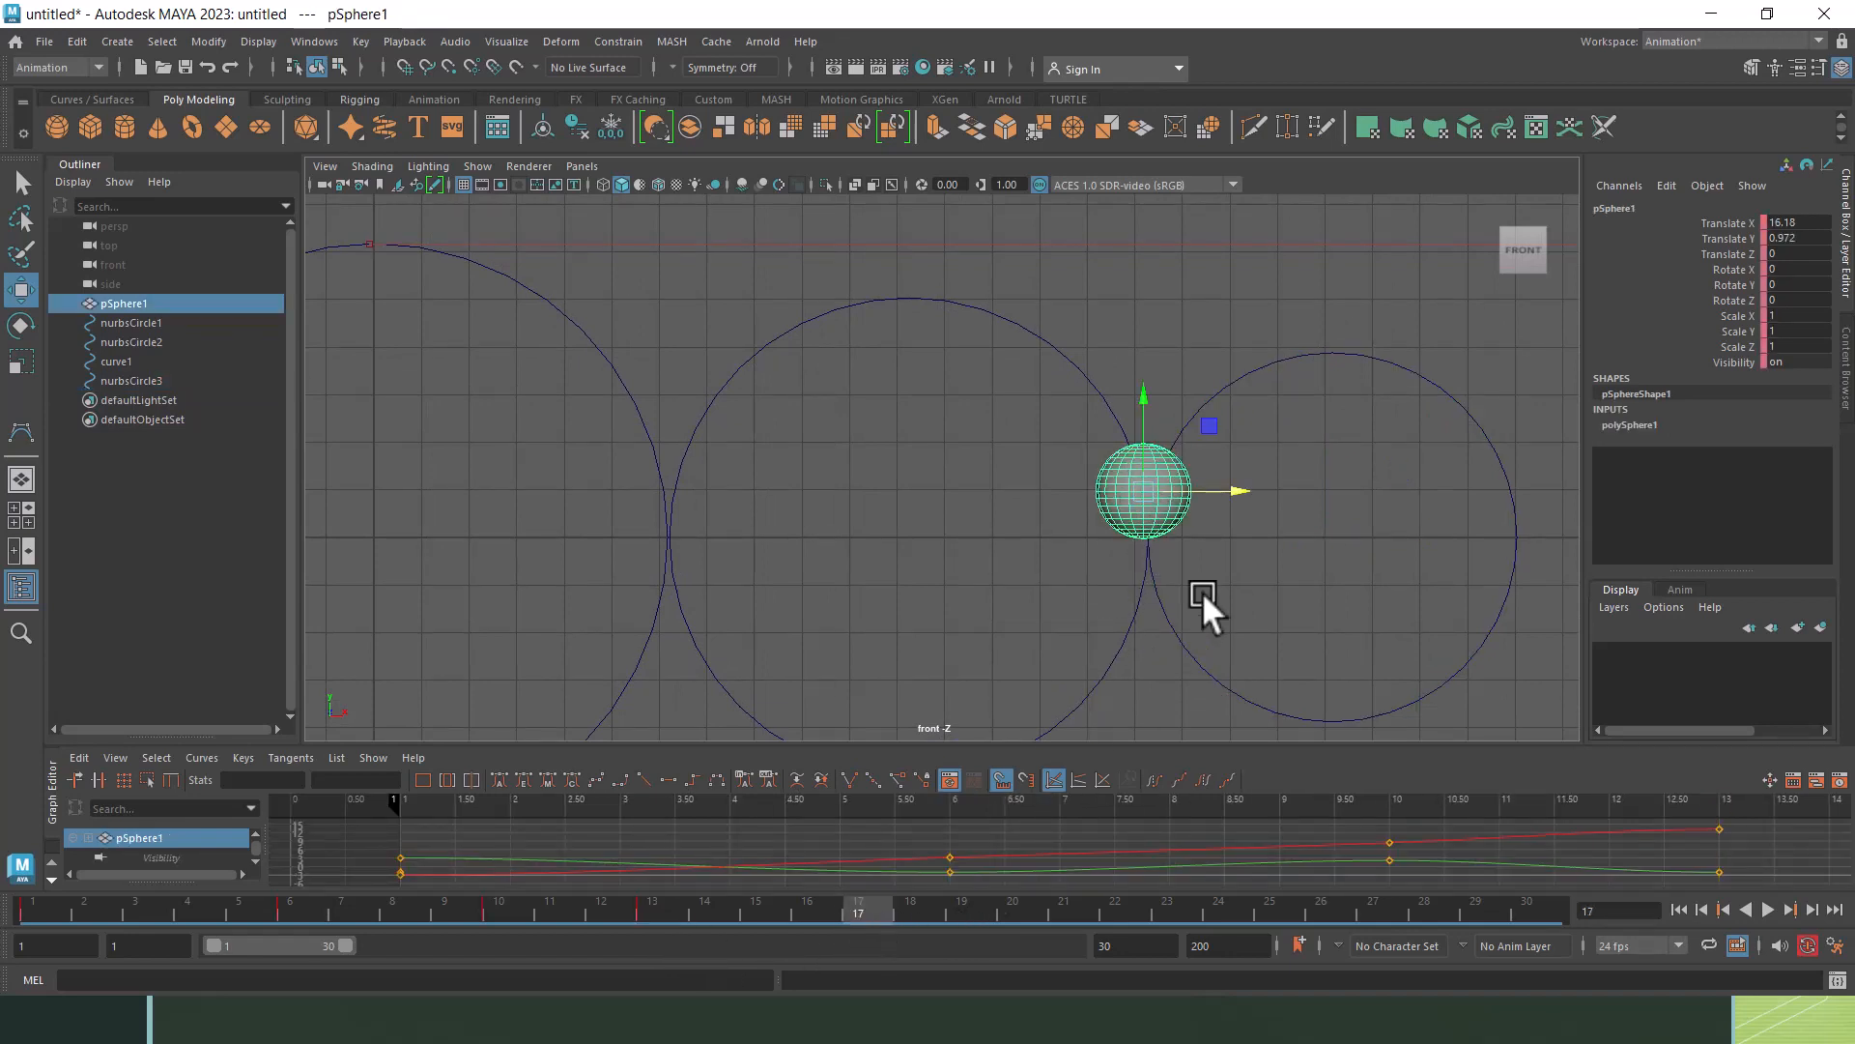
left_click_drag(1150, 495, 1346, 352)
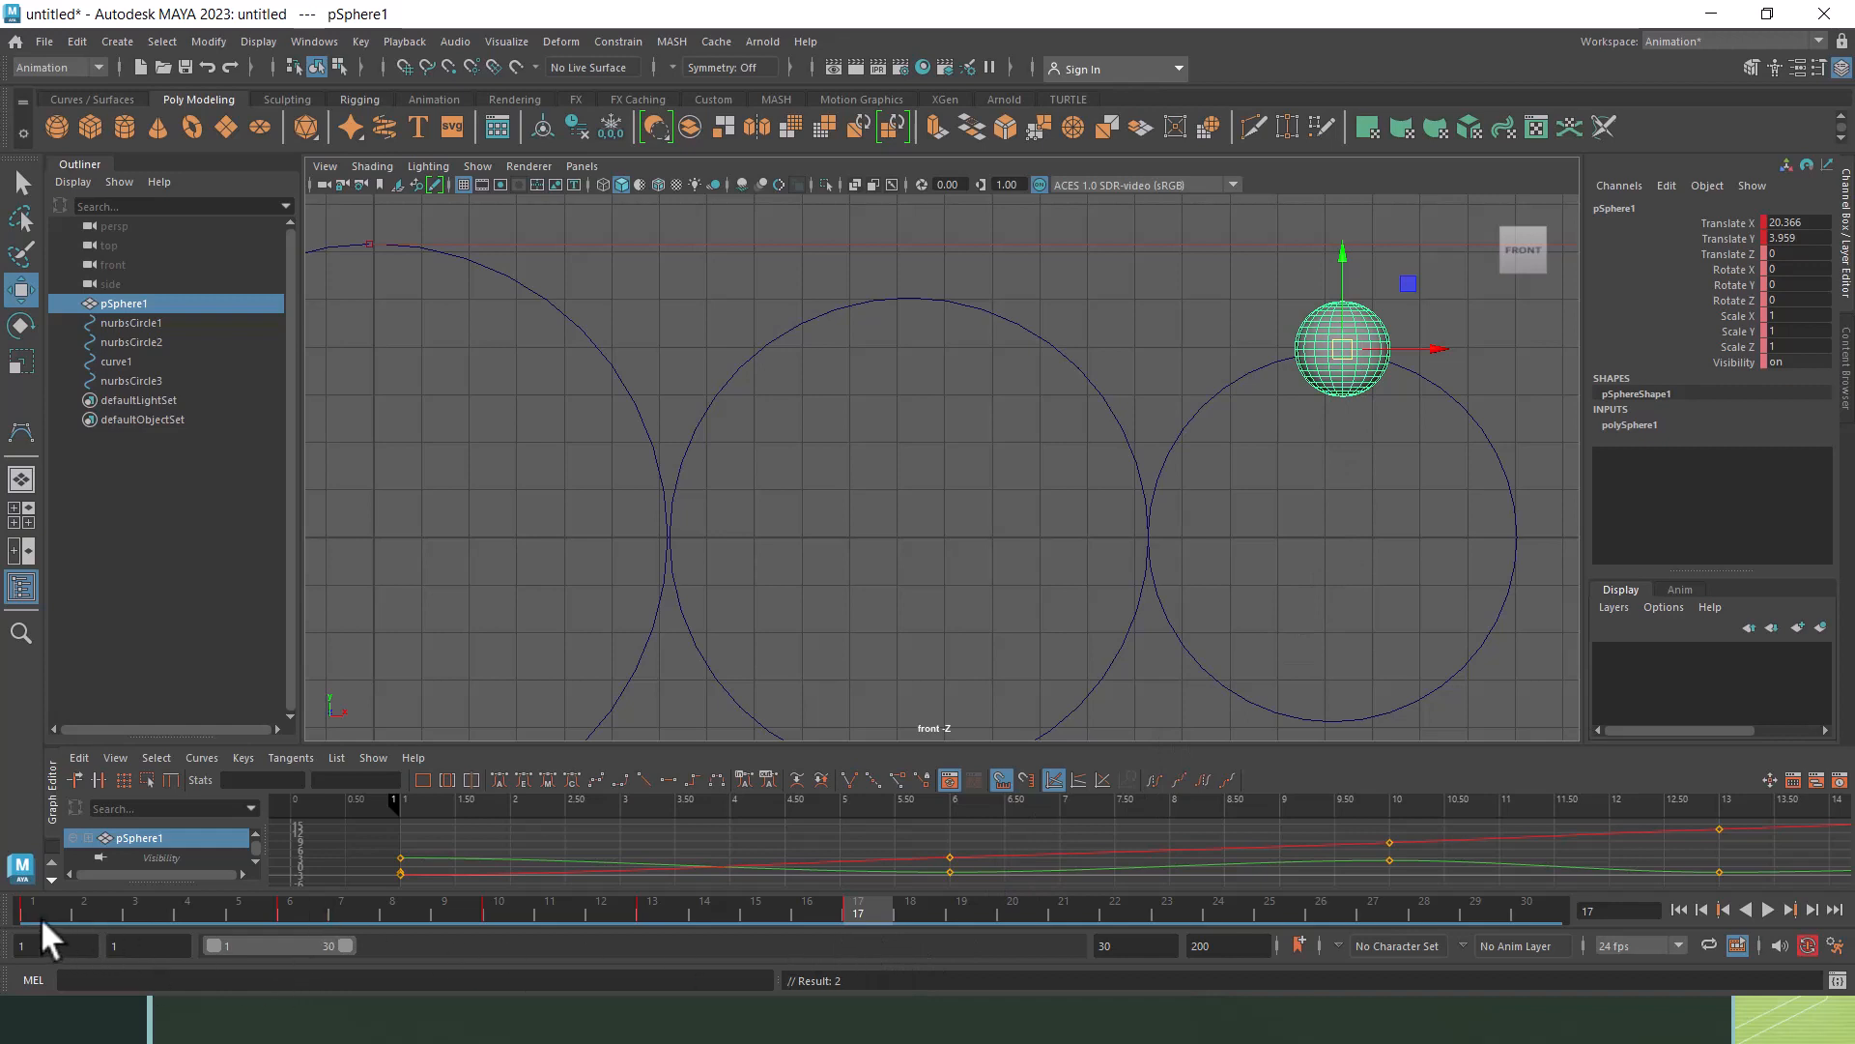
Step: Review the sphere's bounce path by scrubbing through the keyed frames and playing the animation from frame 1
left_click_drag(133, 906, 41, 903)
middle_click_drag(854, 517, 1036, 531, "alt")
right_click_drag(1036, 532, 989, 572, "alt")
middle_click_drag(989, 572, 1040, 589, "alt")
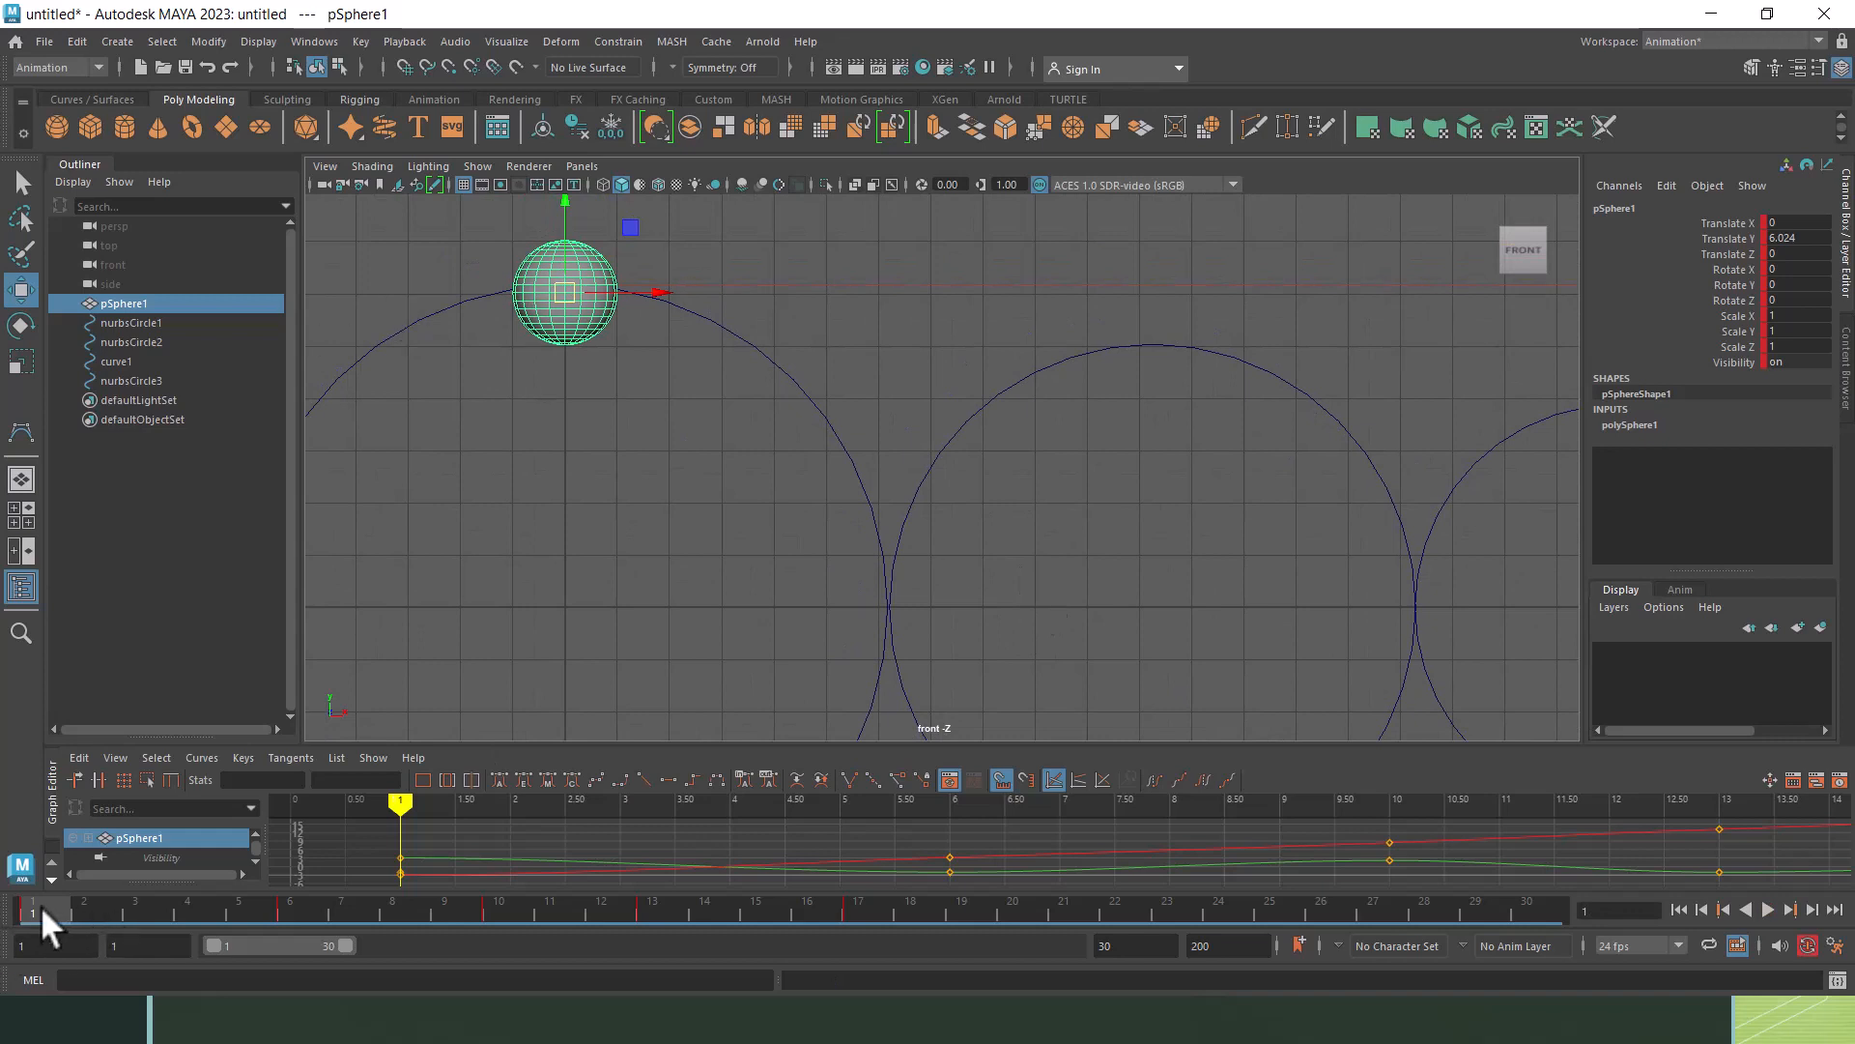
left_click_drag(36, 908, 286, 937)
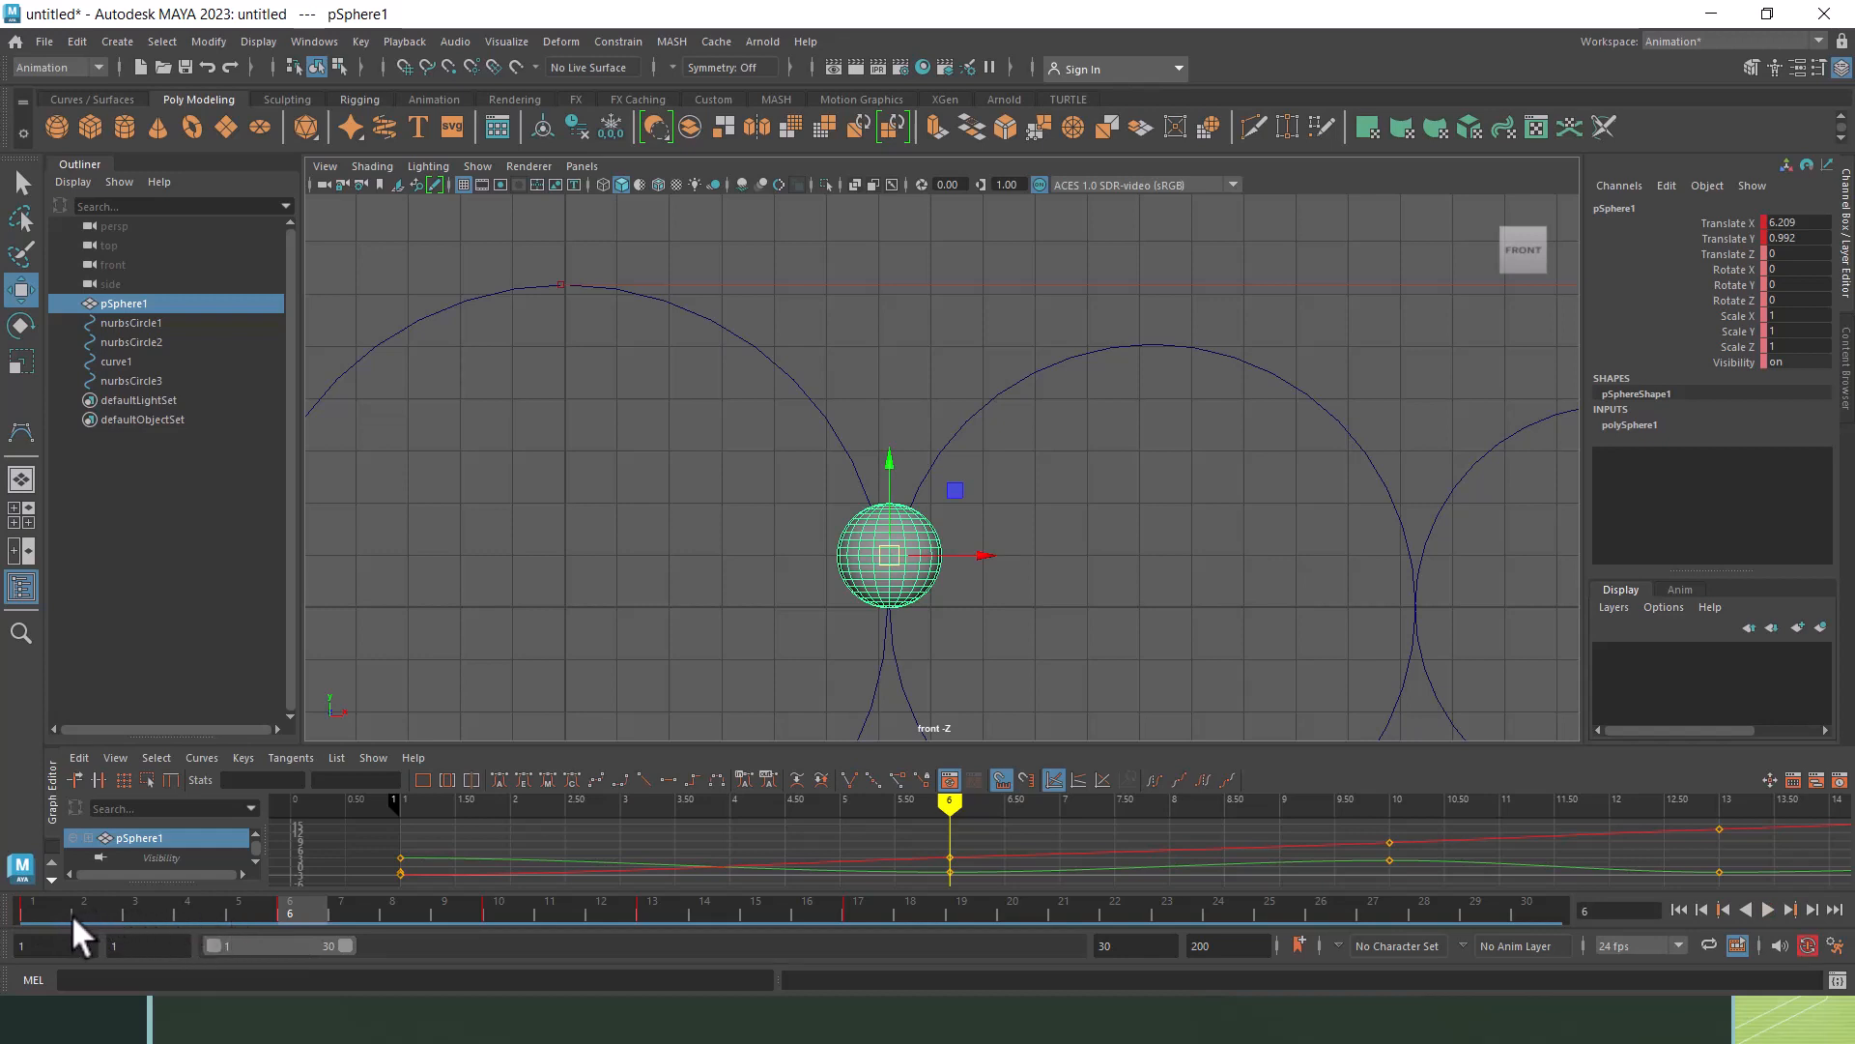
left_click_drag(288, 920, 435, 922)
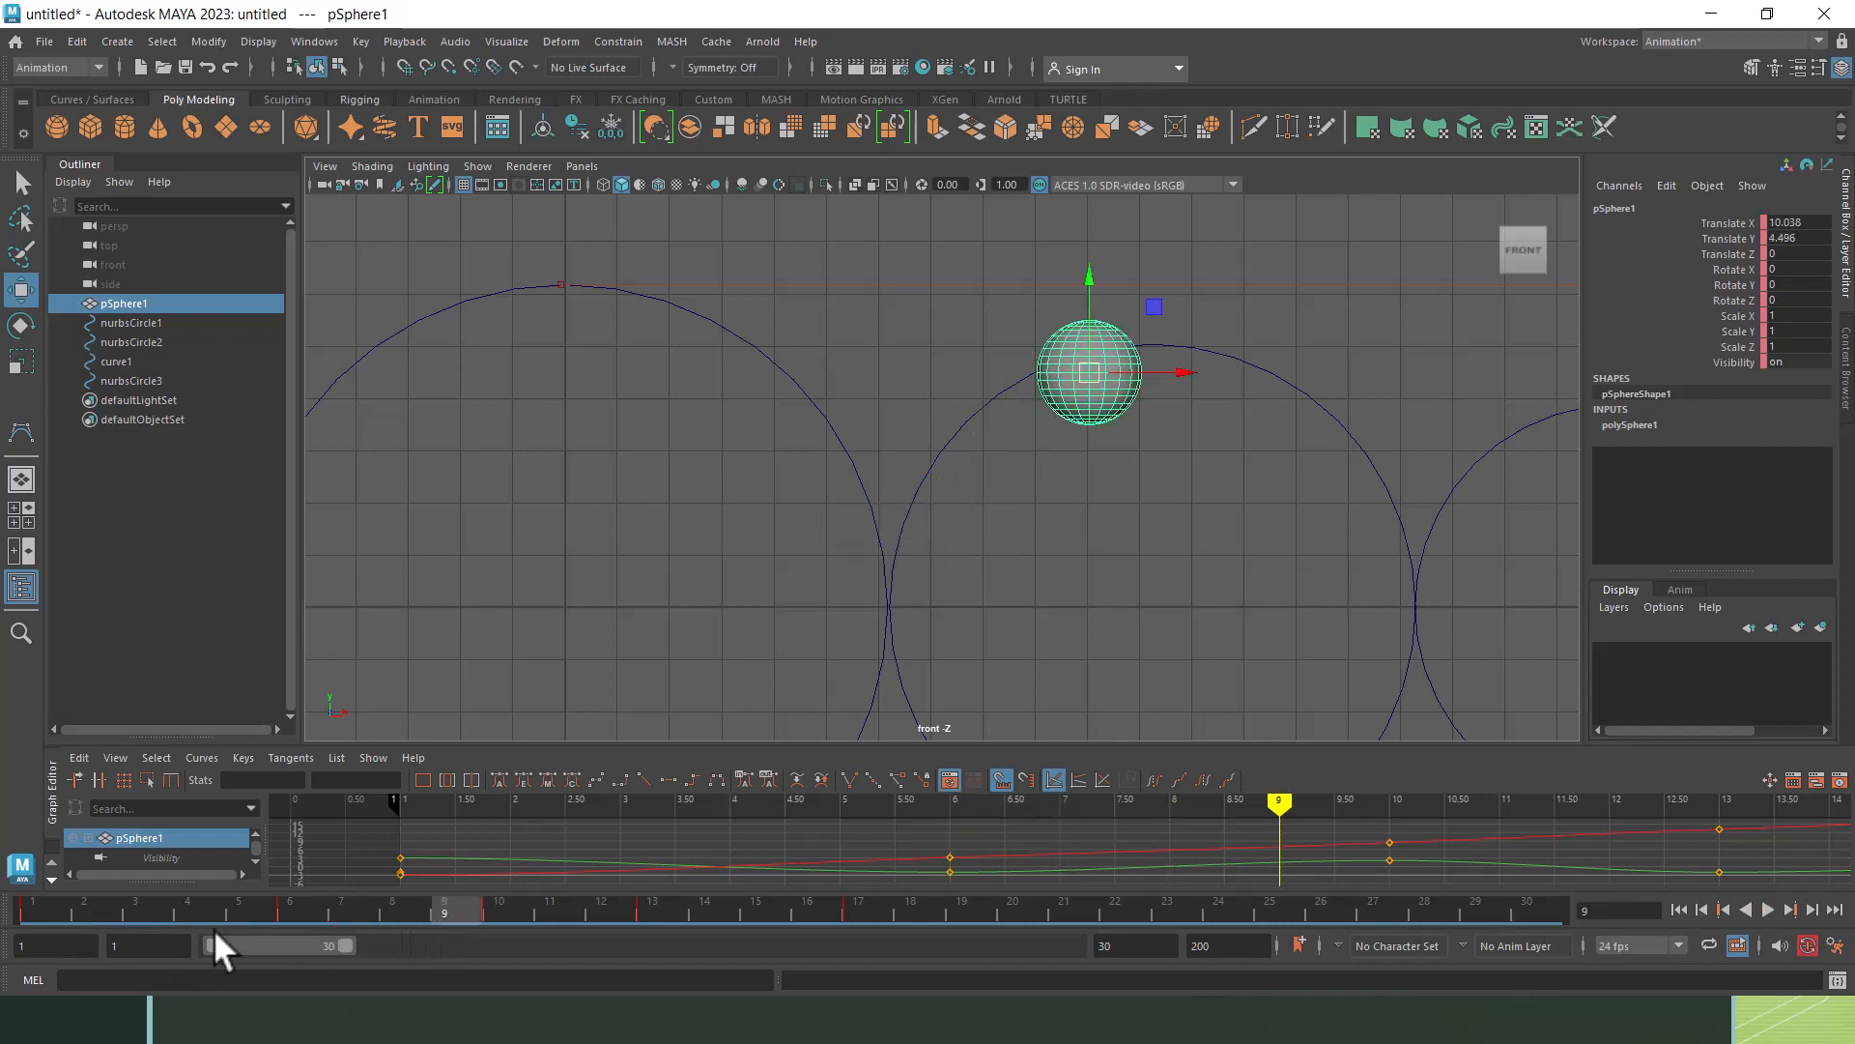
left_click_drag(205, 915, 75, 916)
left_click_drag(336, 918, 820, 919)
scroll(1025, 487, "down", 3)
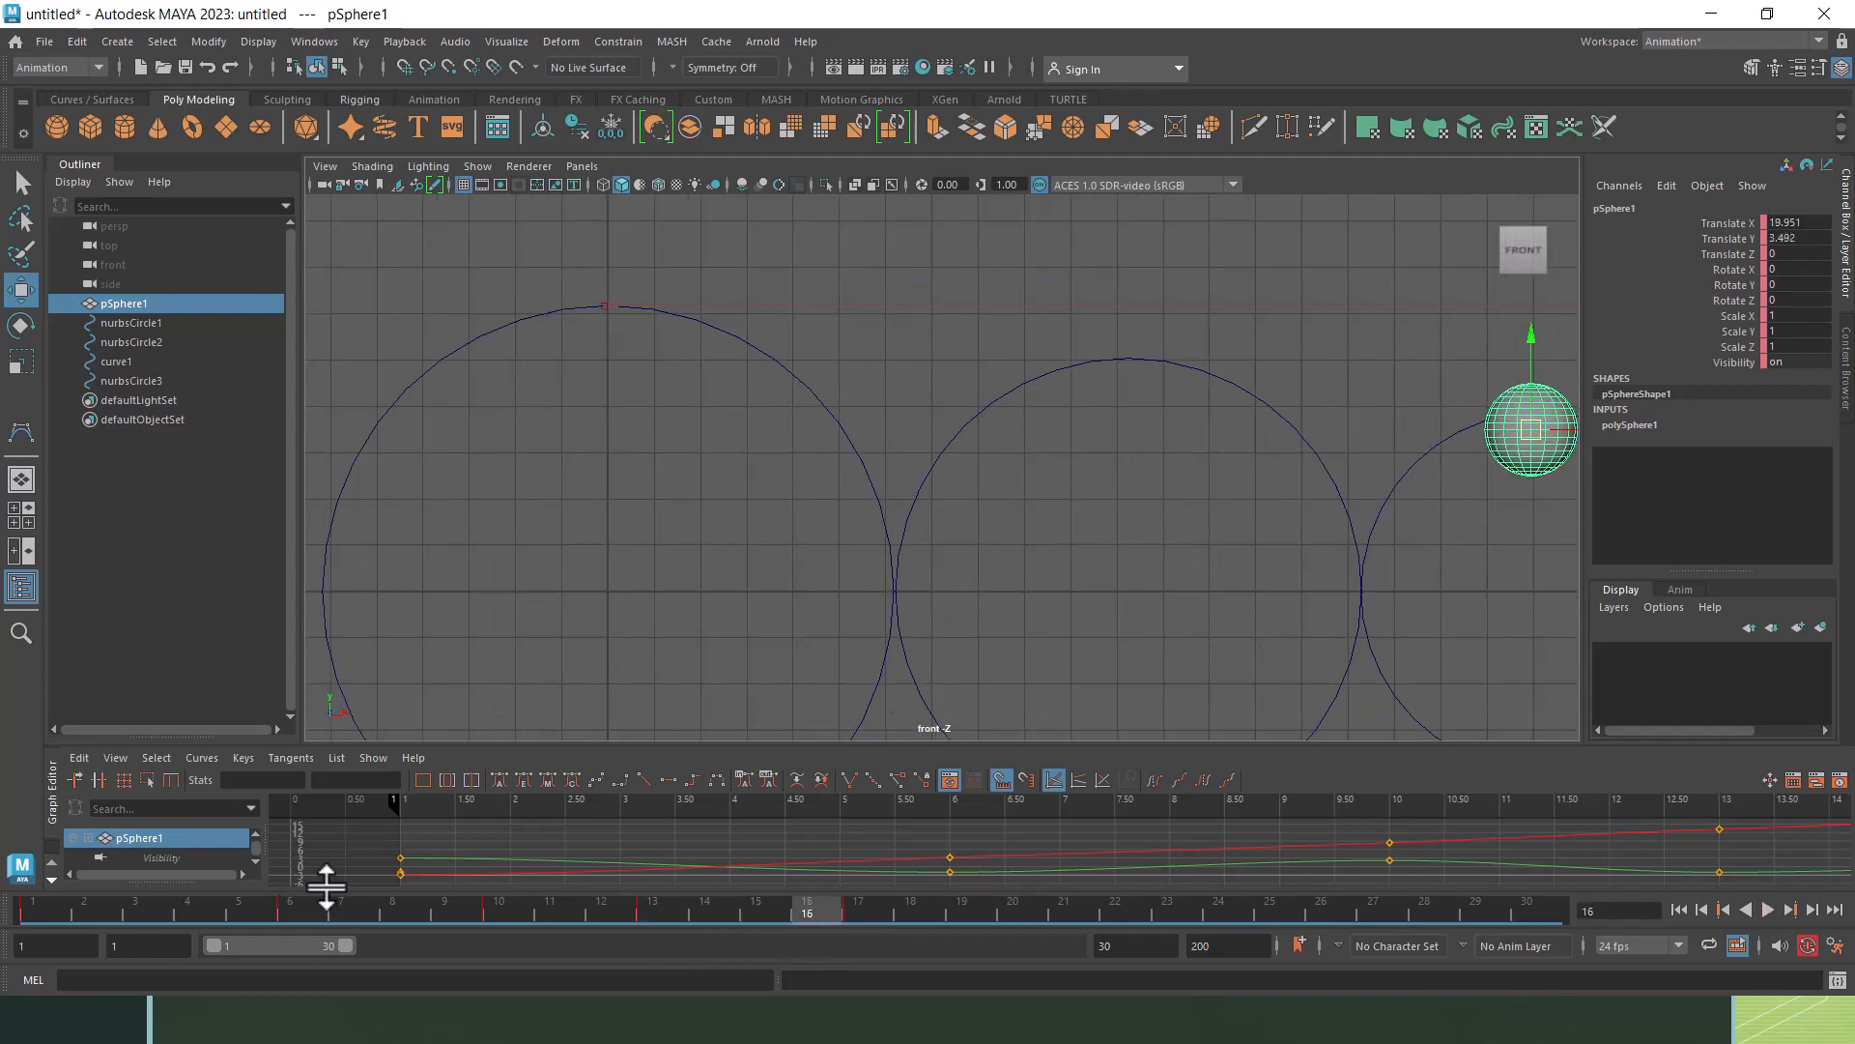
left_click(1679, 909)
left_click(1769, 909)
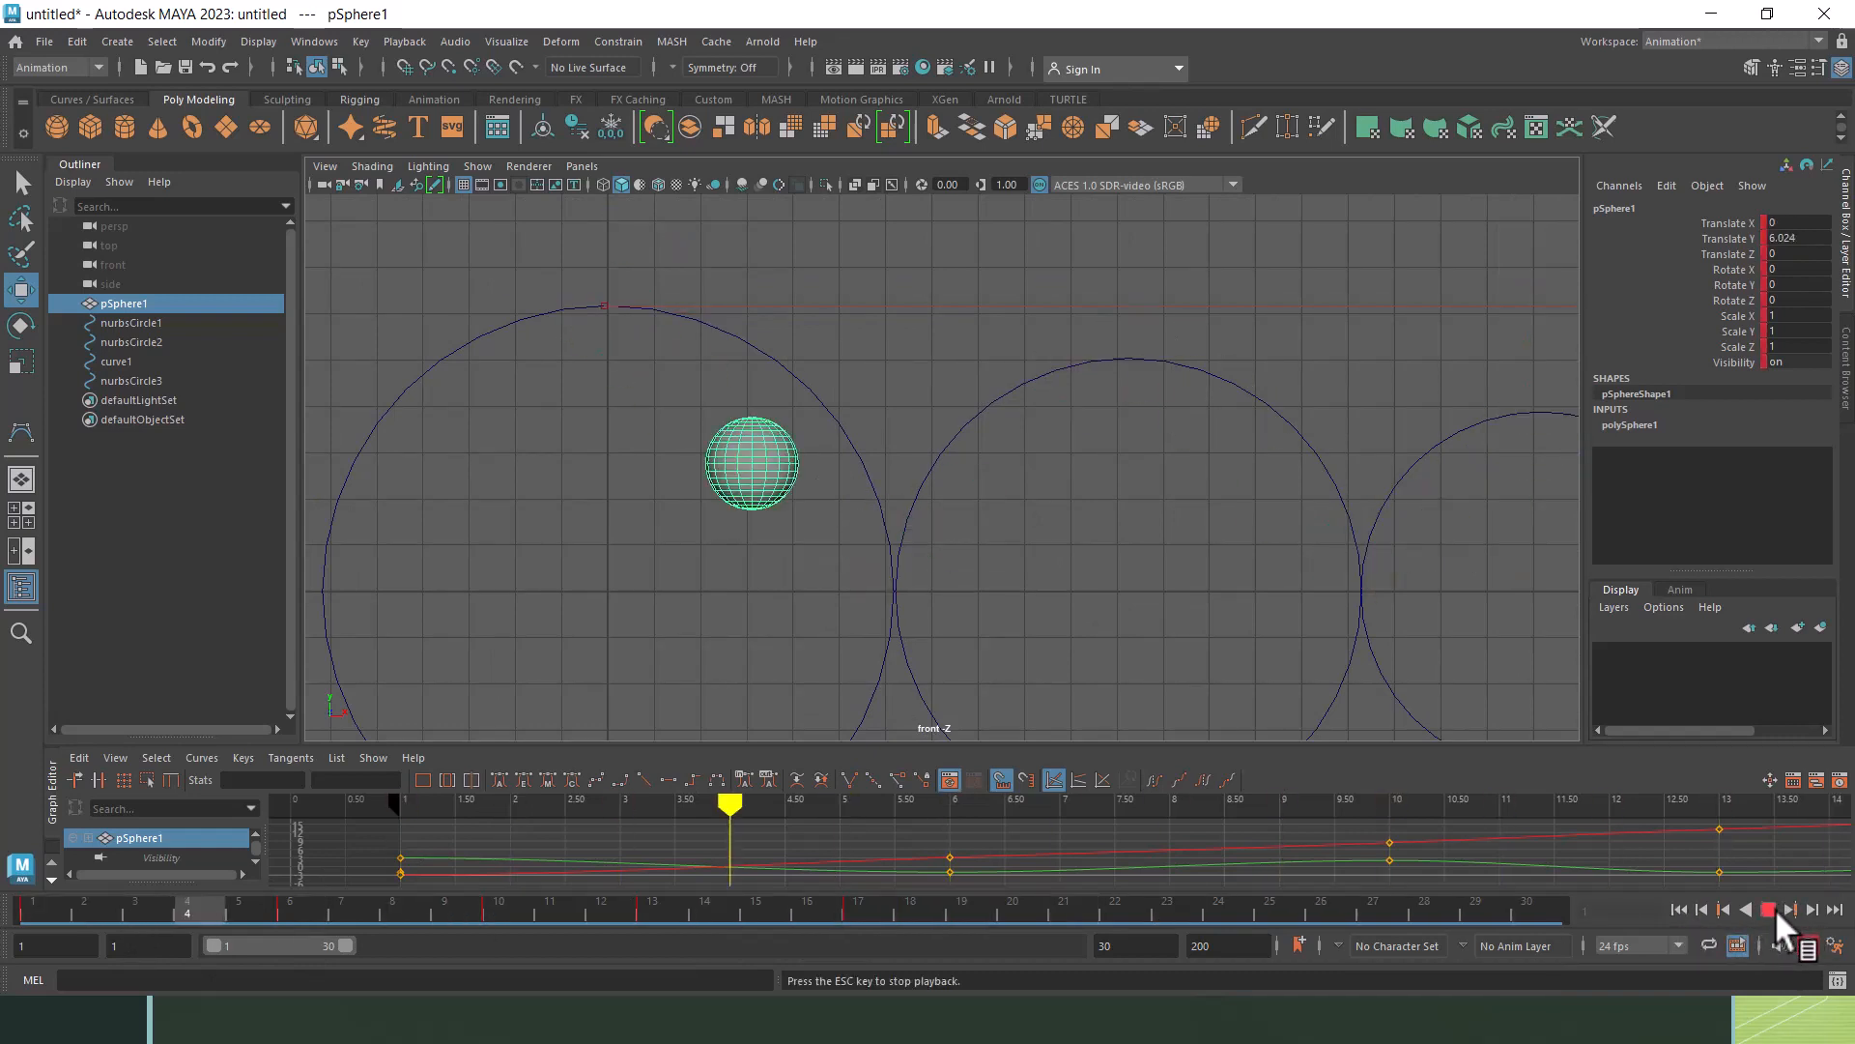
Step: Stop playback, reload the Animation workspace by way of Modeling - Standard, and enlarge the Graph Editor
left_click(1770, 908)
scroll(957, 594, "down", 2)
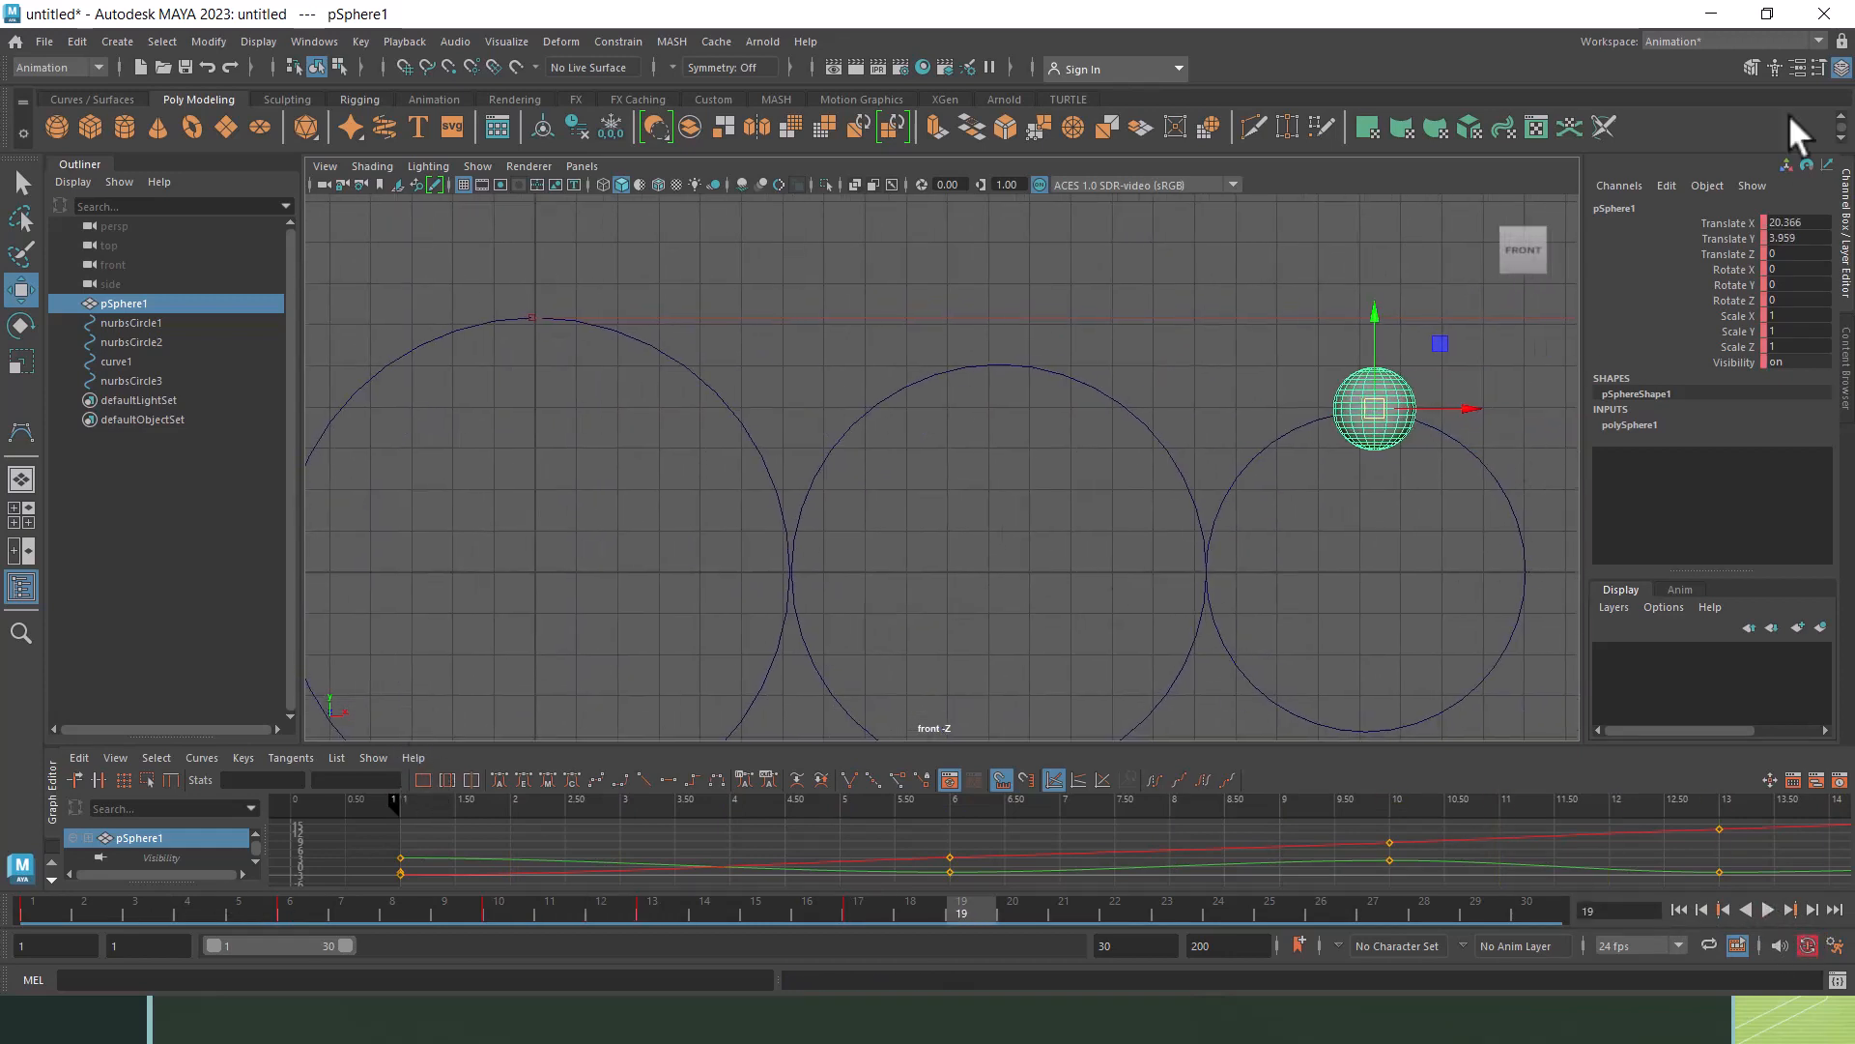
left_click(1700, 42)
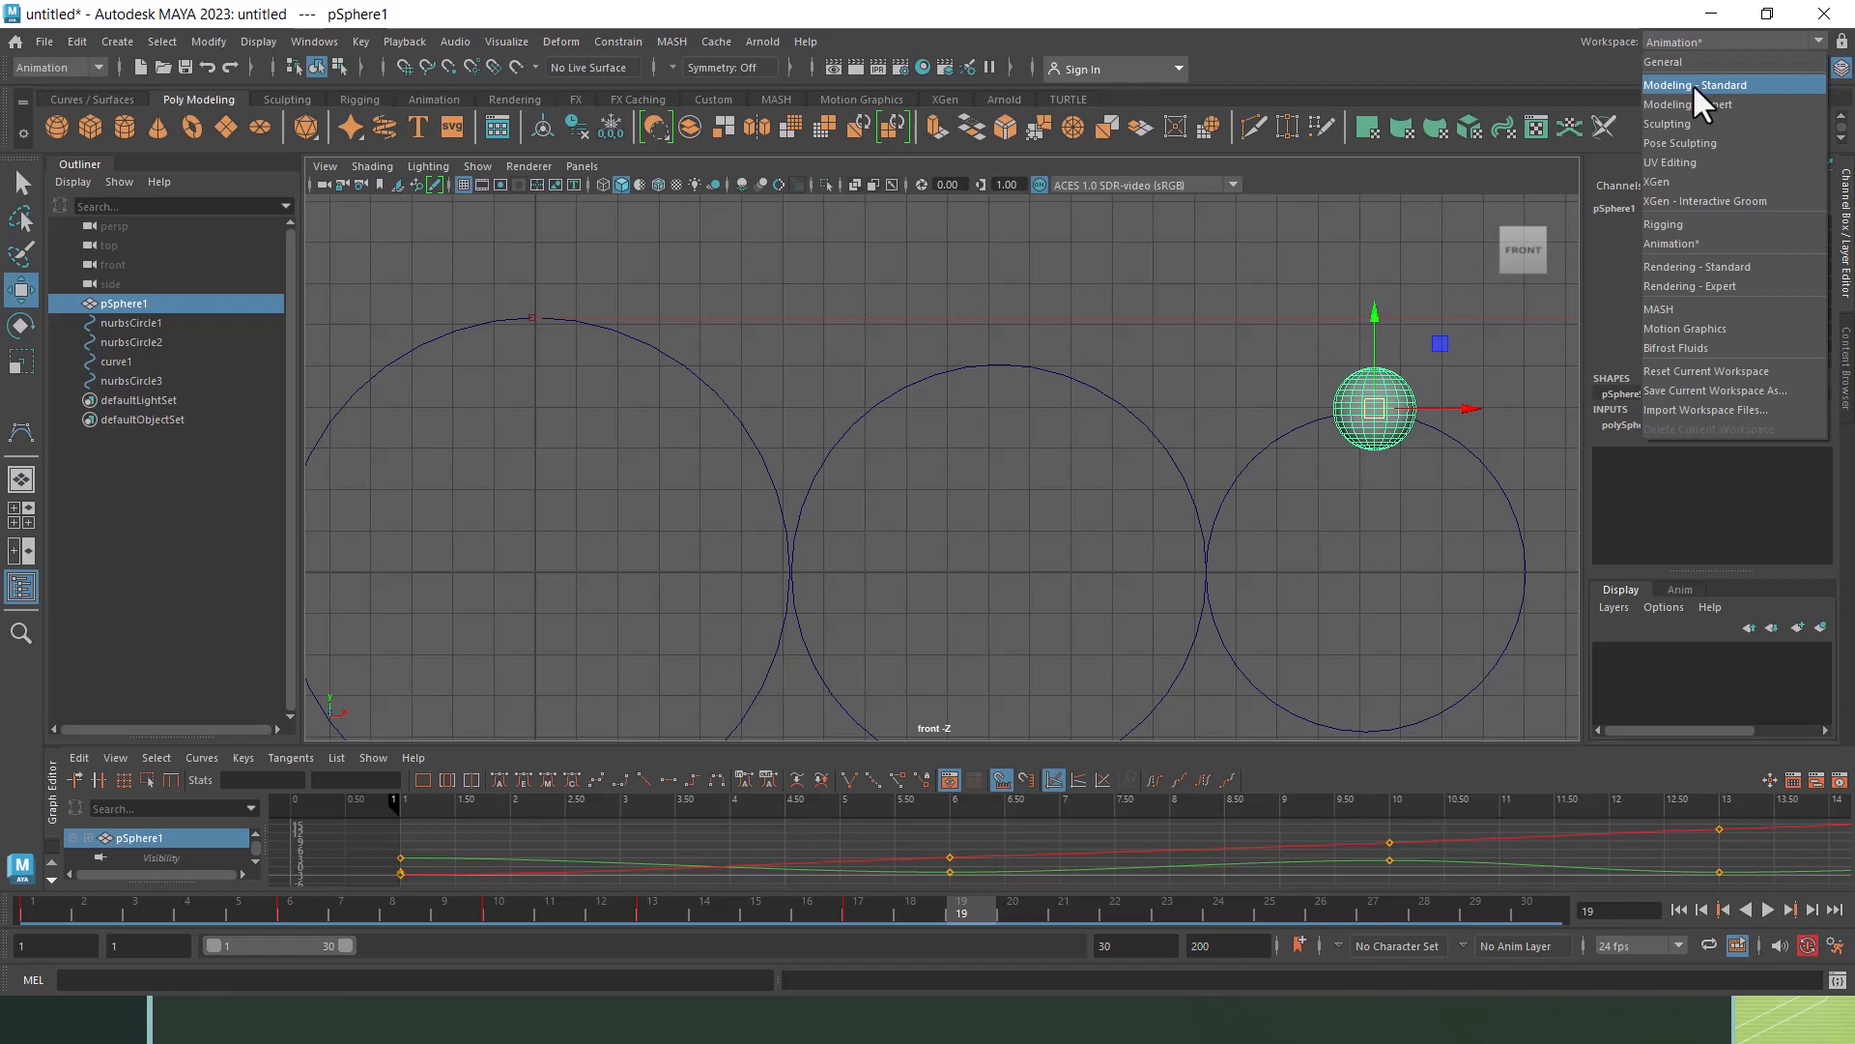
left_click(1691, 84)
left_click(1689, 38)
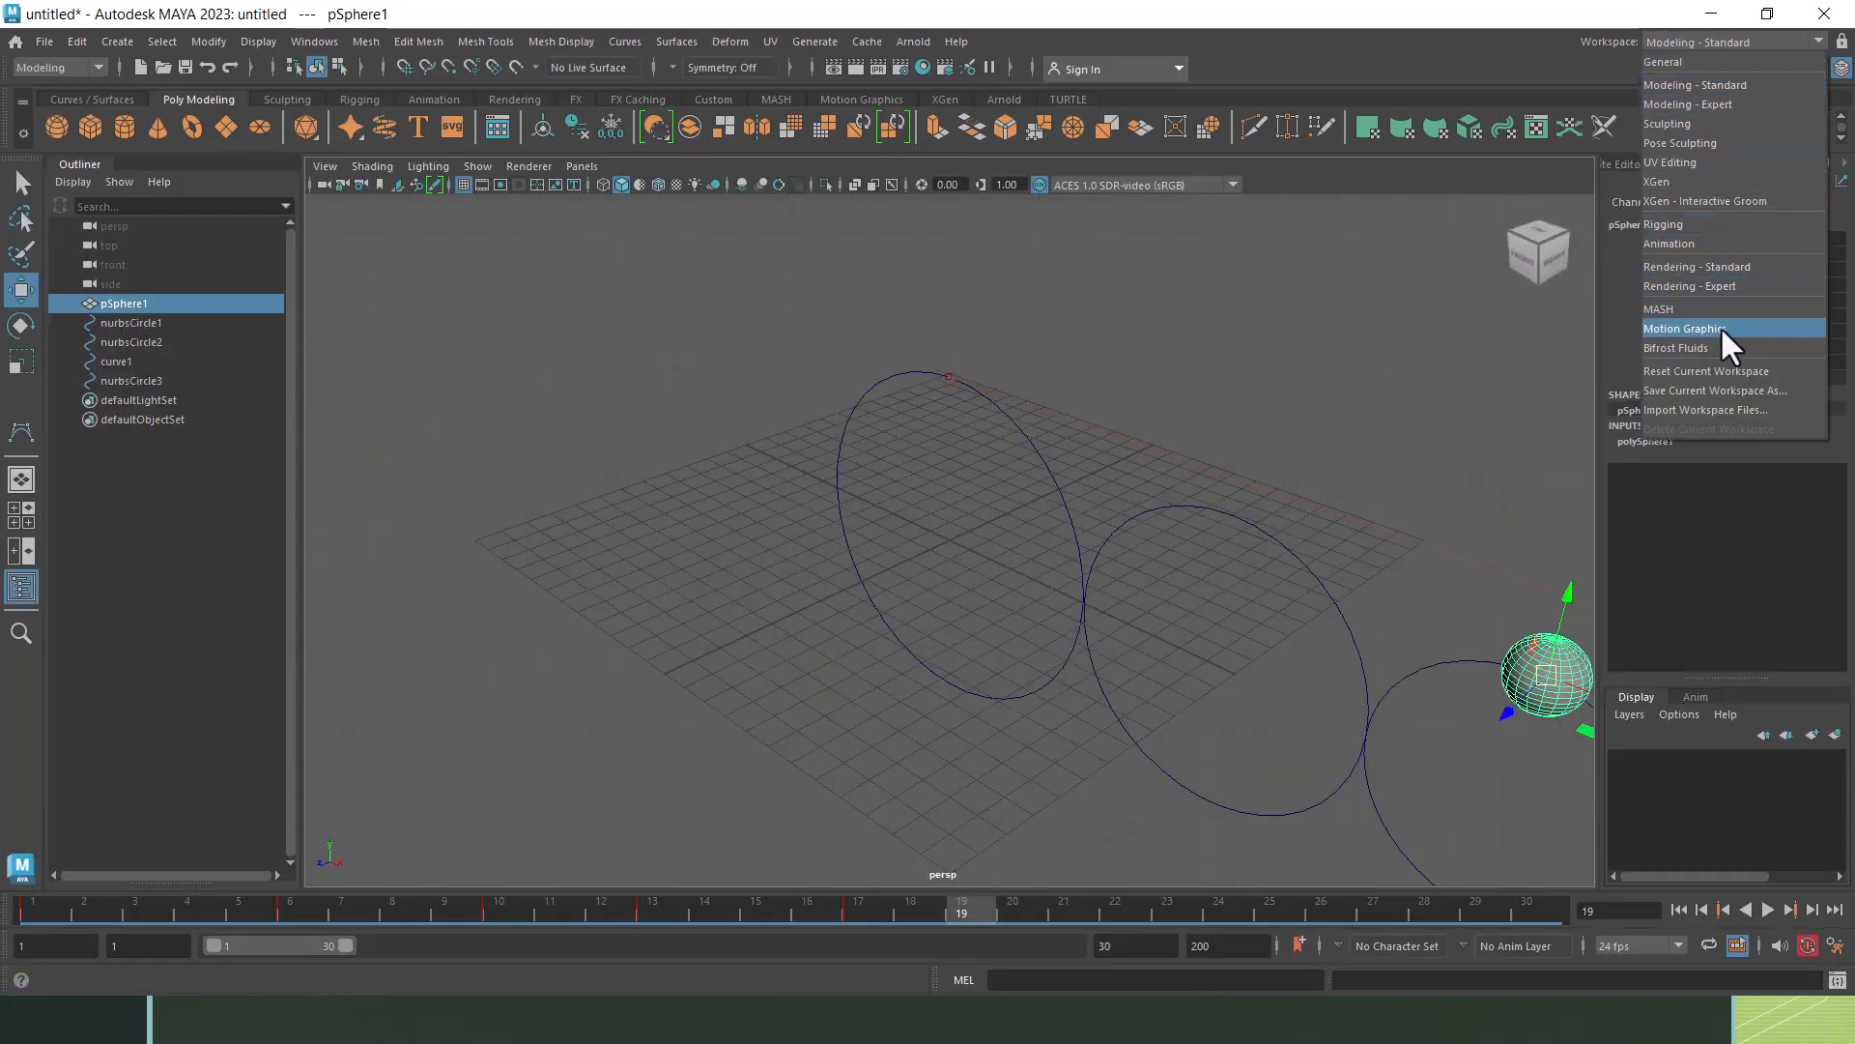
left_click(1724, 243)
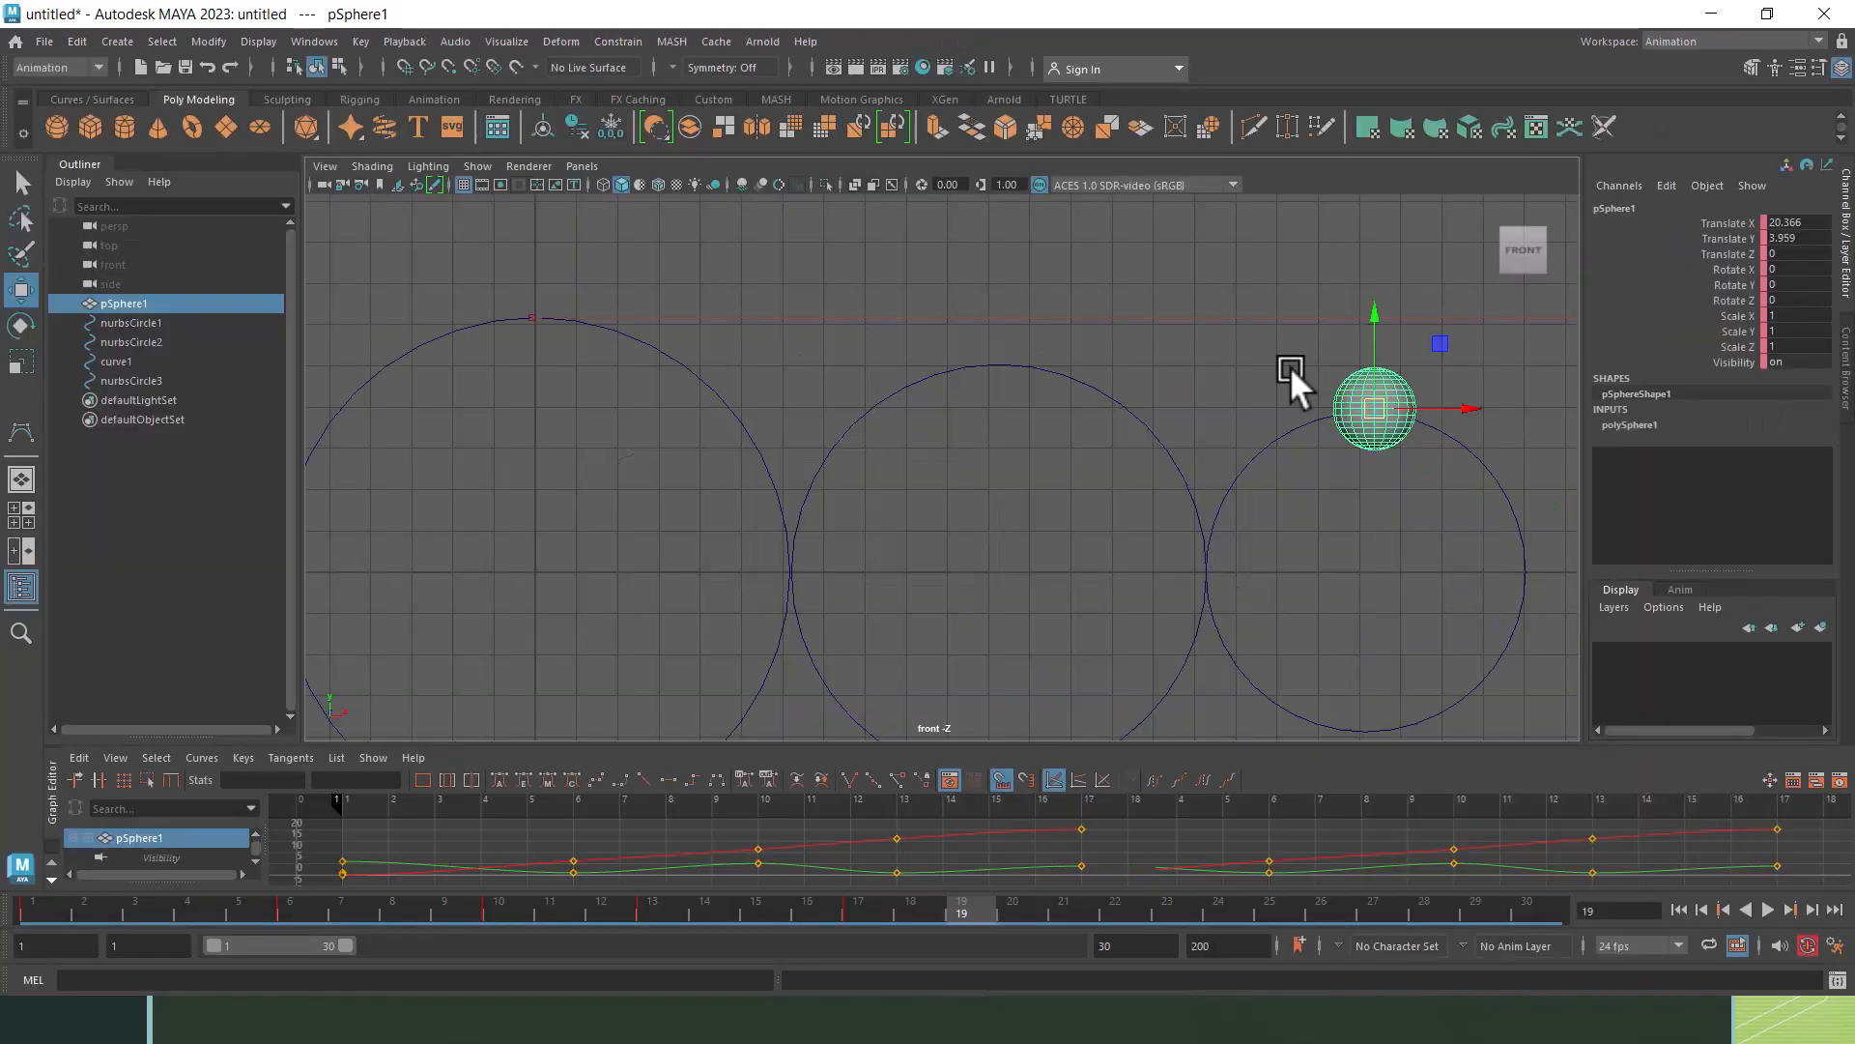
scroll(860, 530, "down", 1)
left_click_drag(446, 742, 464, 593)
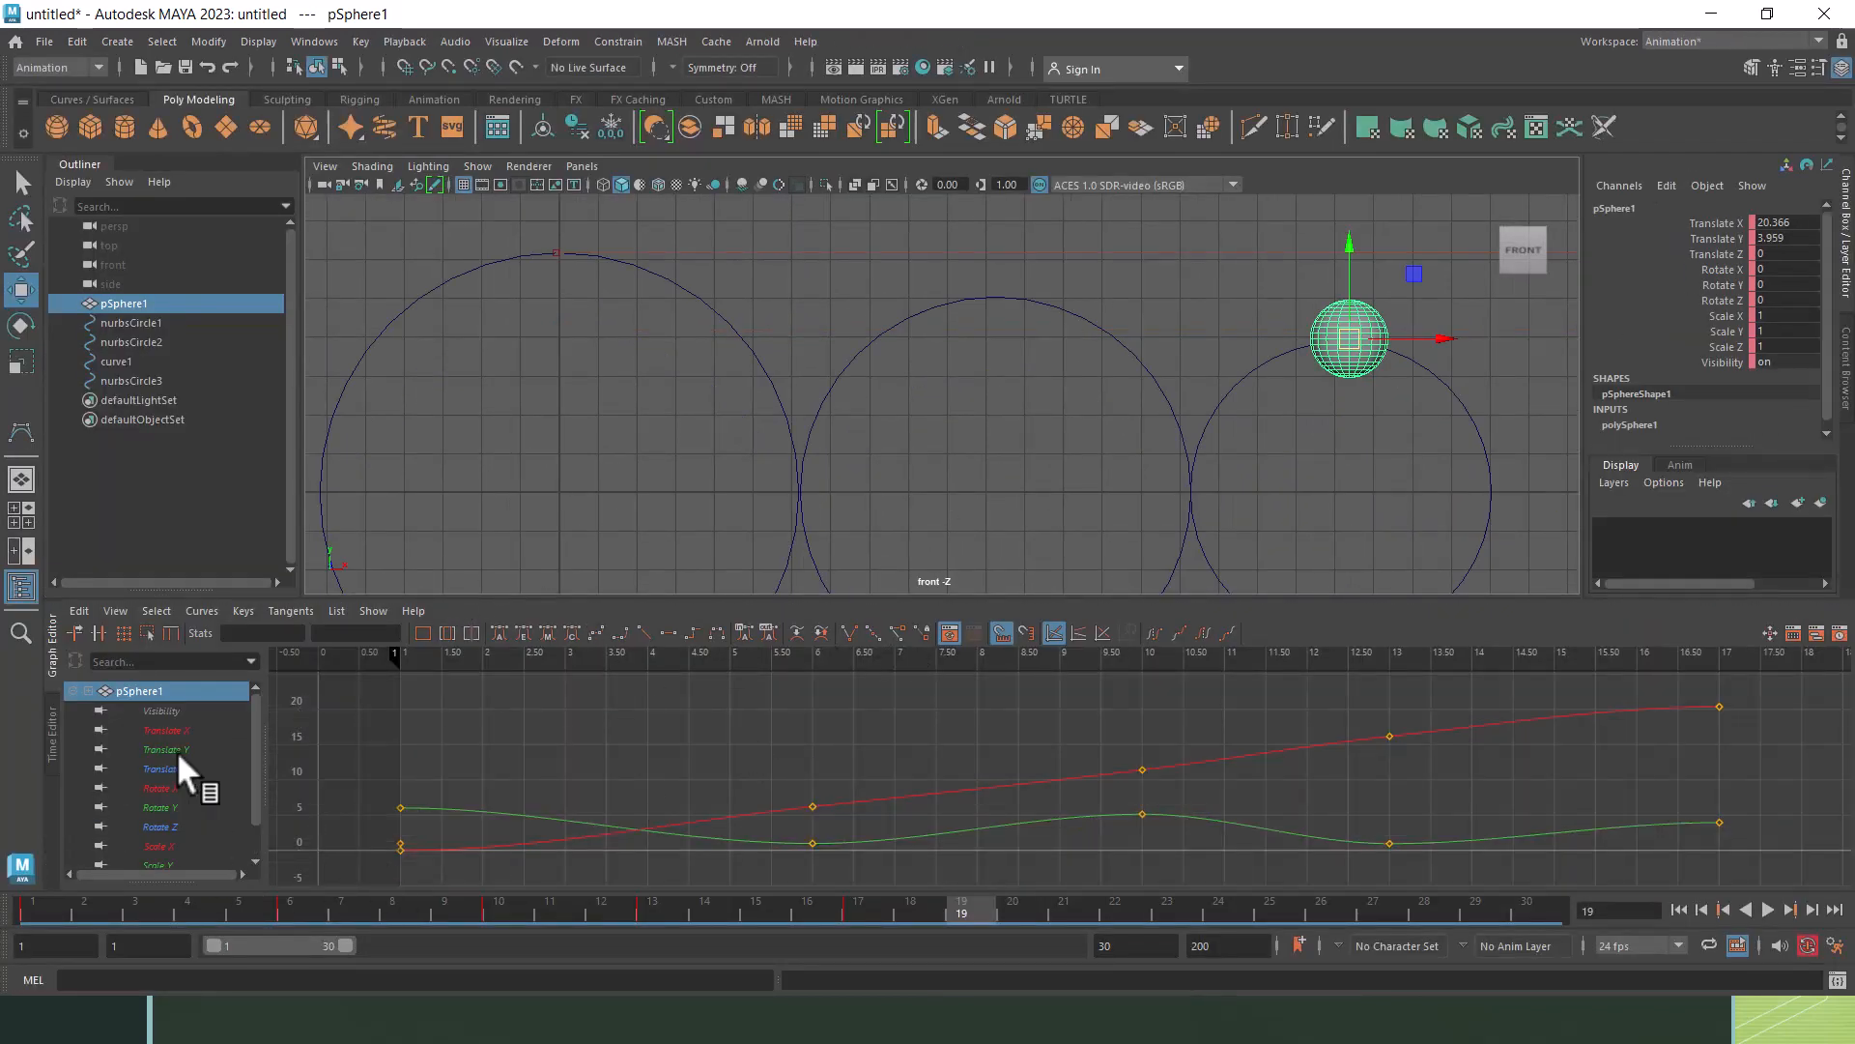
Step: Delete the sphere's intermediate Translate X keys at frames 6, 10 and 13, keeping only the first and last
left_click(1345, 381)
left_click(1349, 348)
left_click(164, 730)
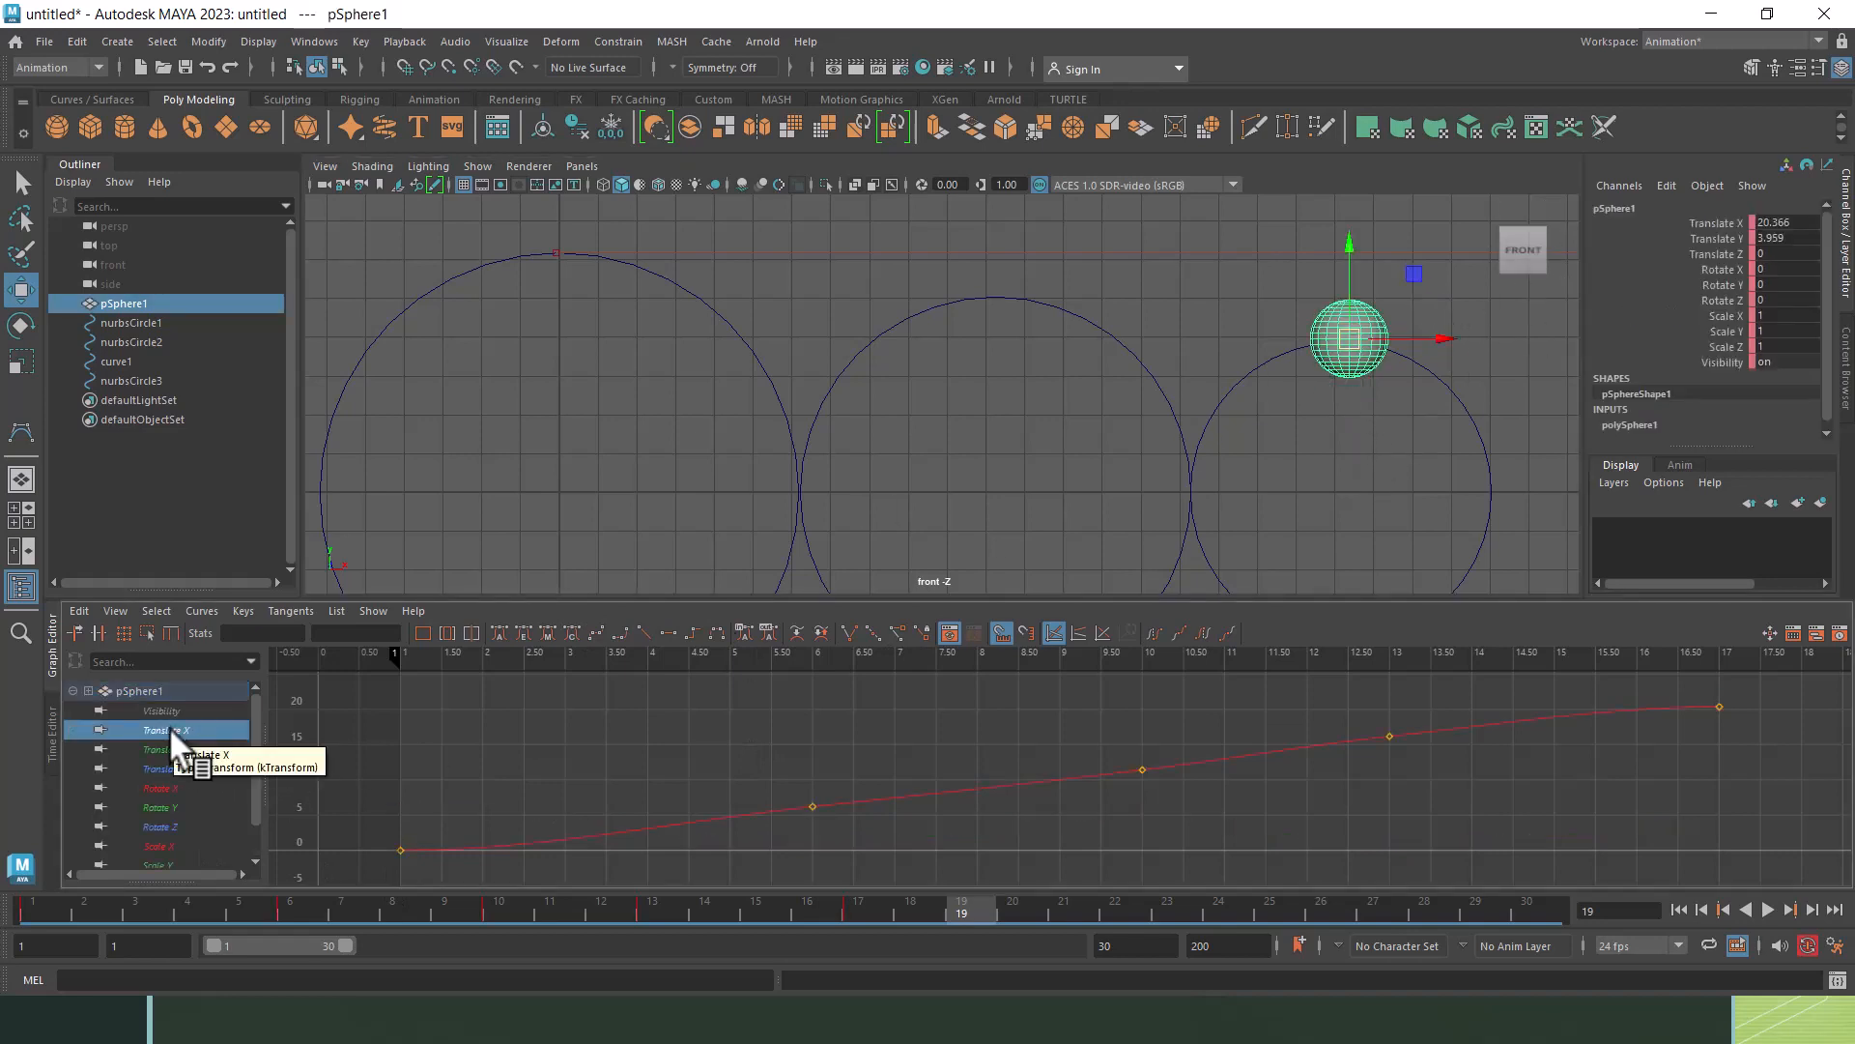
left_click_drag(571, 684, 1501, 817)
mouse_move(650, 663)
left_mouse_down()
mouse_move(612, 667)
mouse_move(919, 705)
mouse_move(1371, 704)
left_mouse_up()
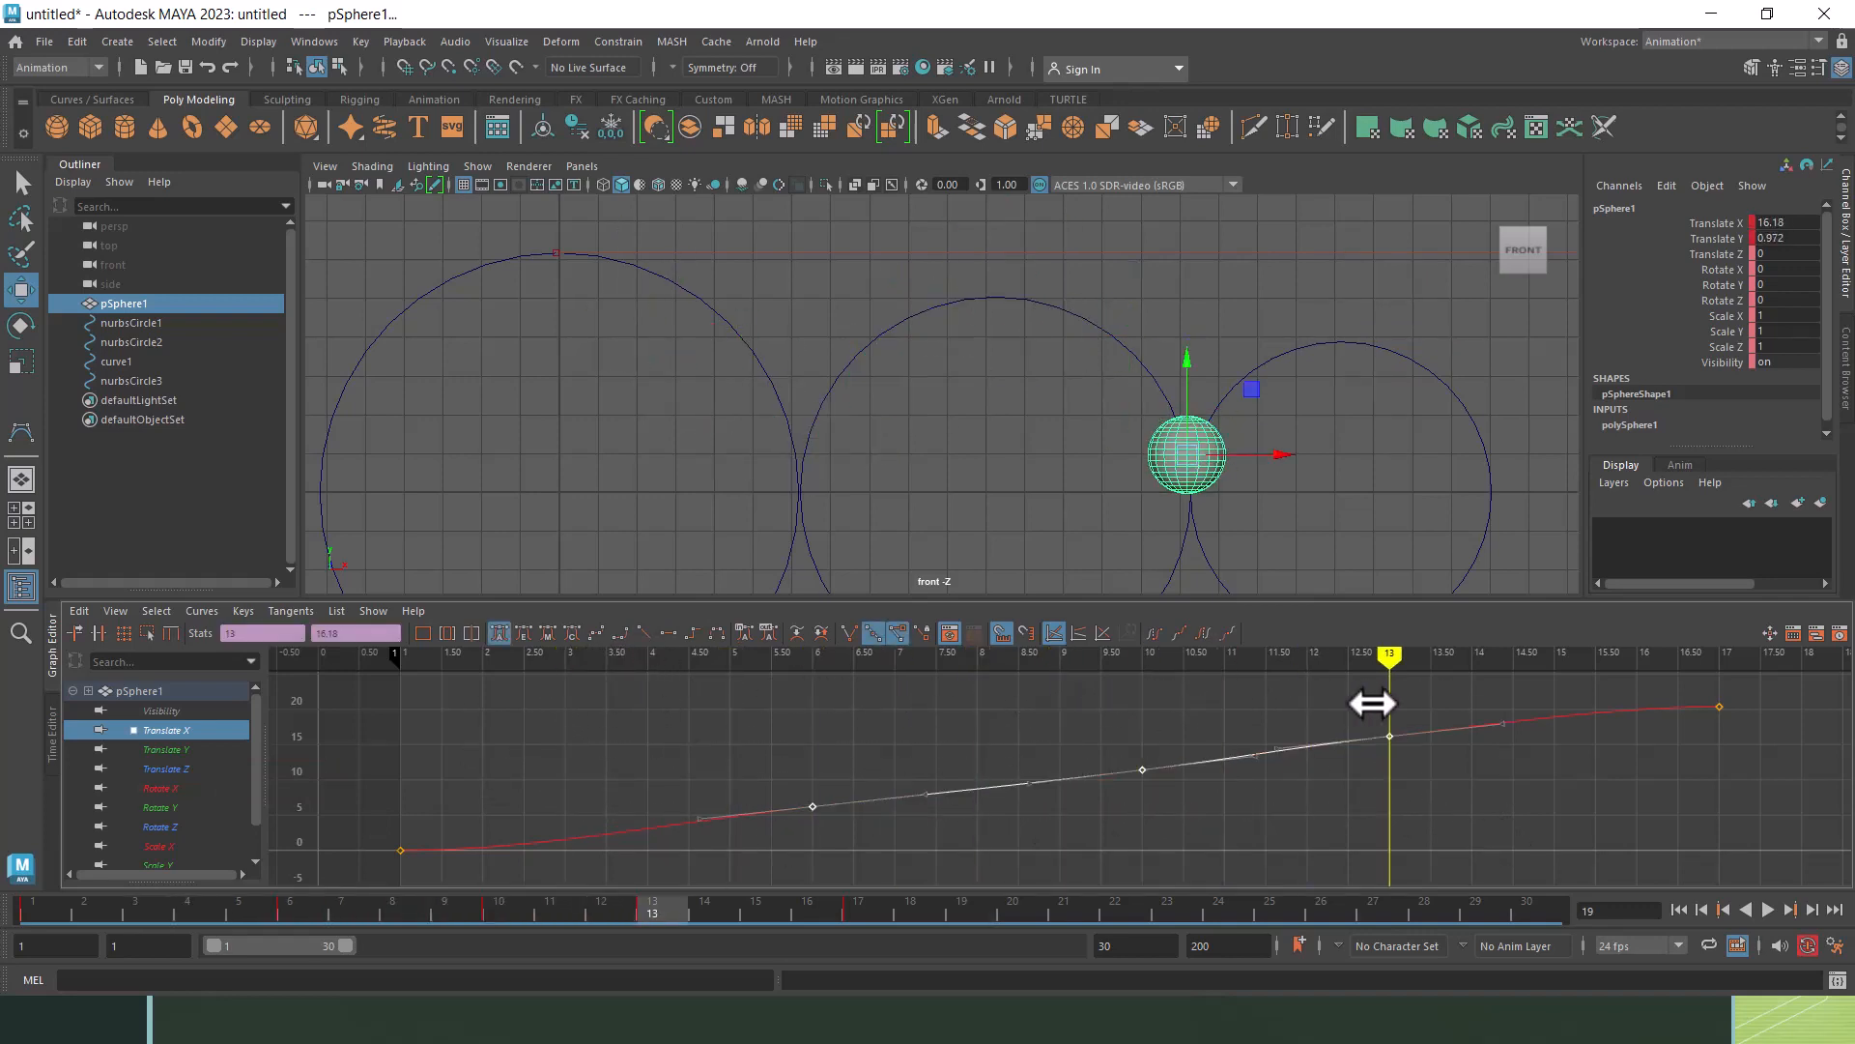
left_click_drag(1506, 715, 750, 862)
key("Delete")
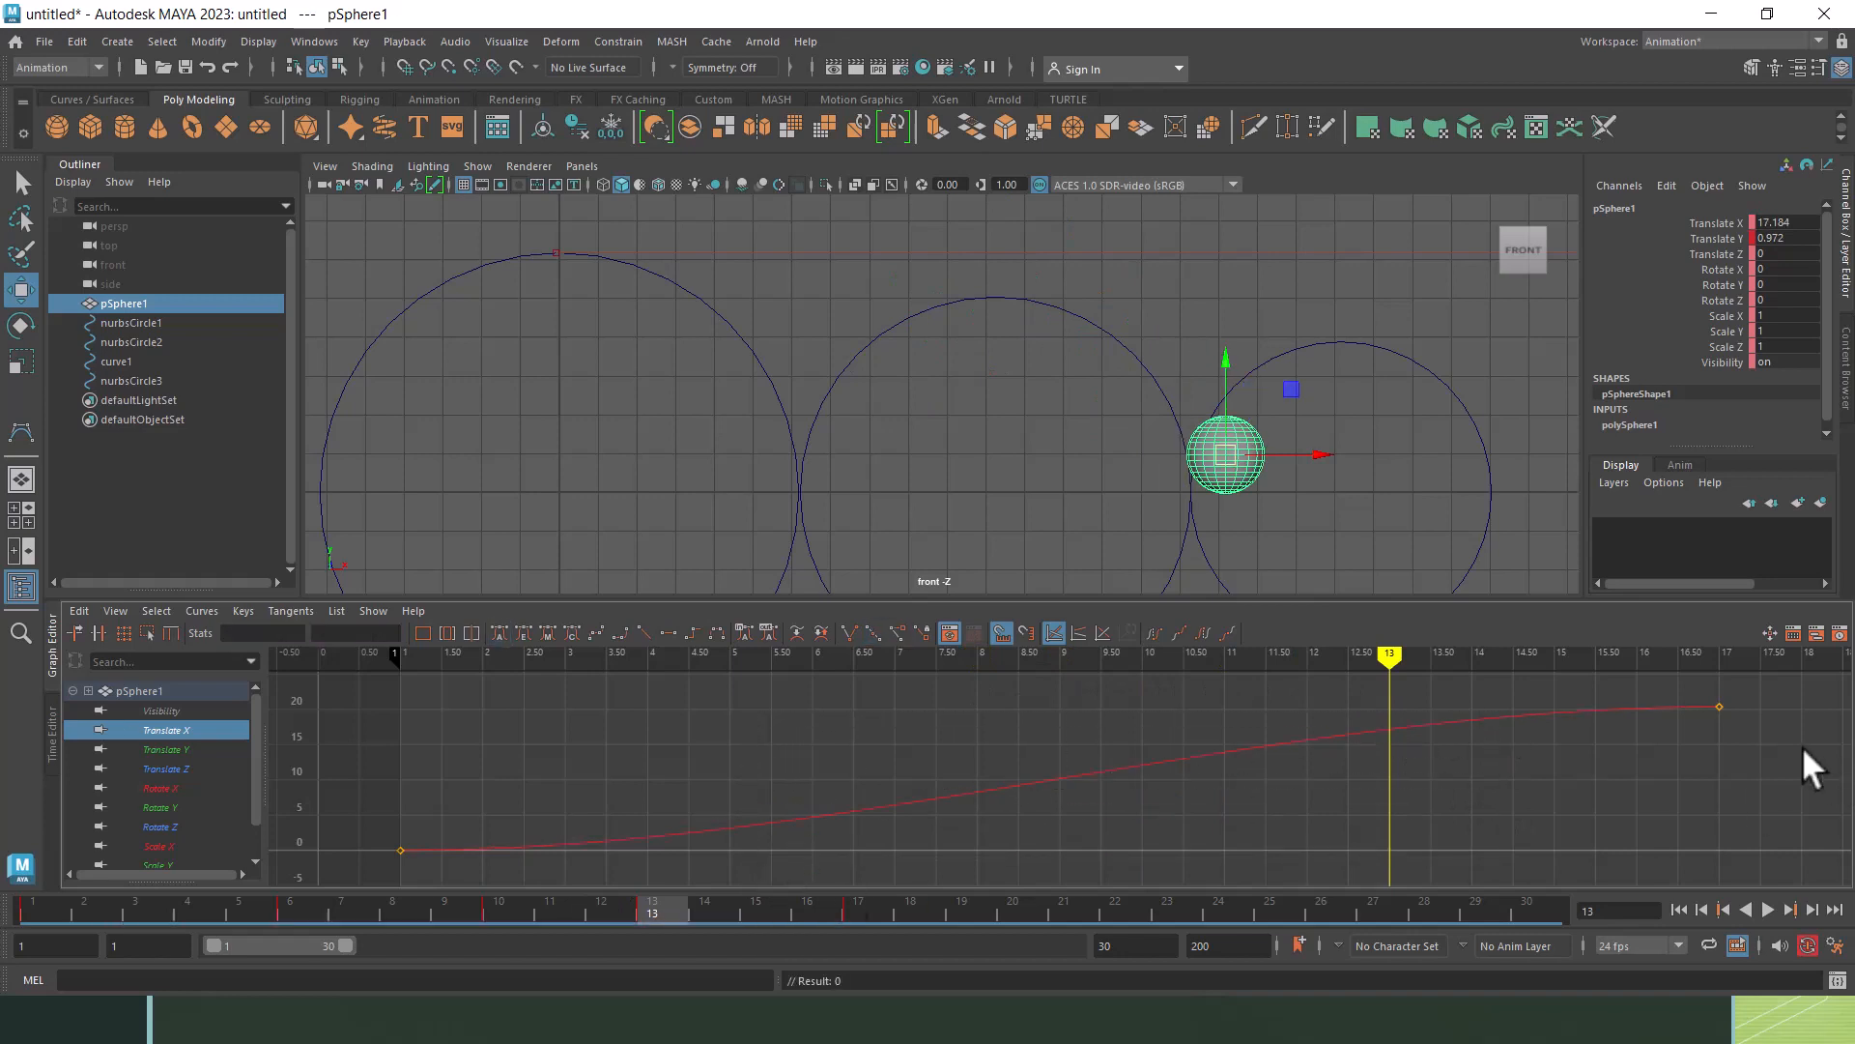
Step: Apply linear tangents to the sphere's remaining Translate X keys and play the animation from frame 1
left_click_drag(1744, 694, 165, 784)
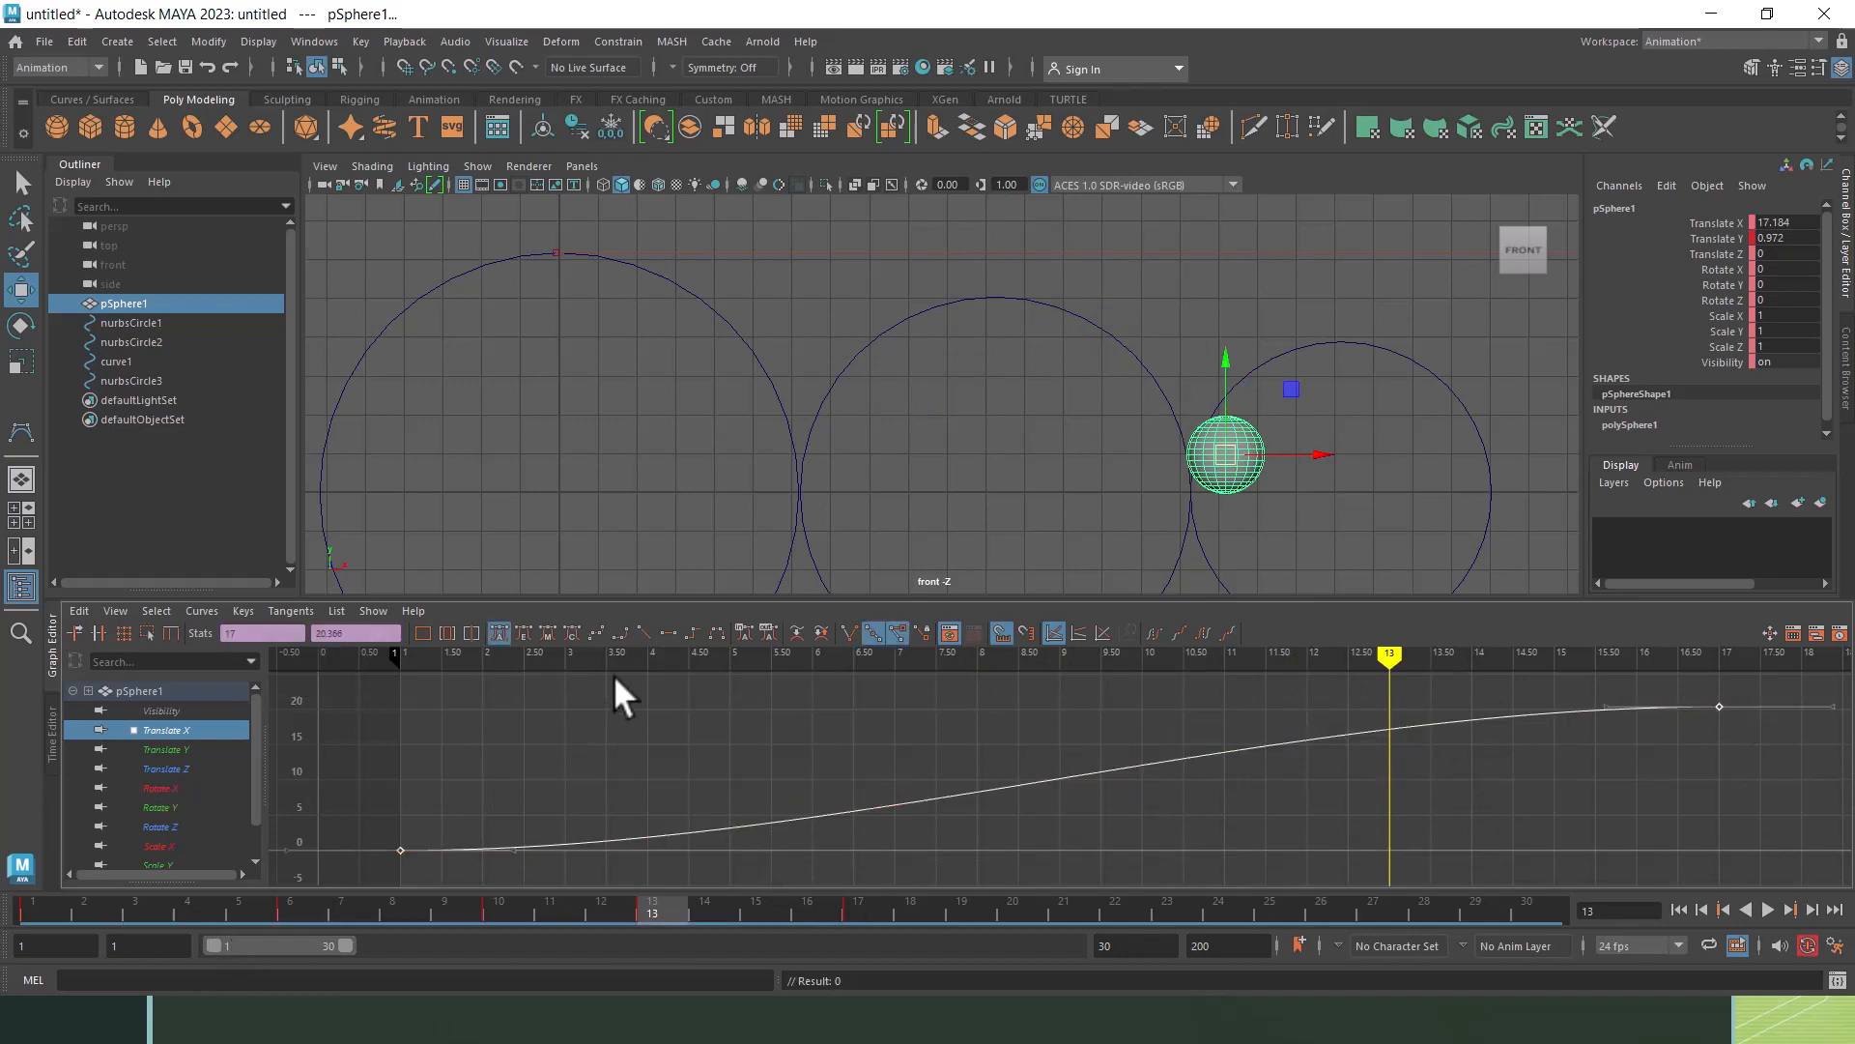
left_click(641, 634)
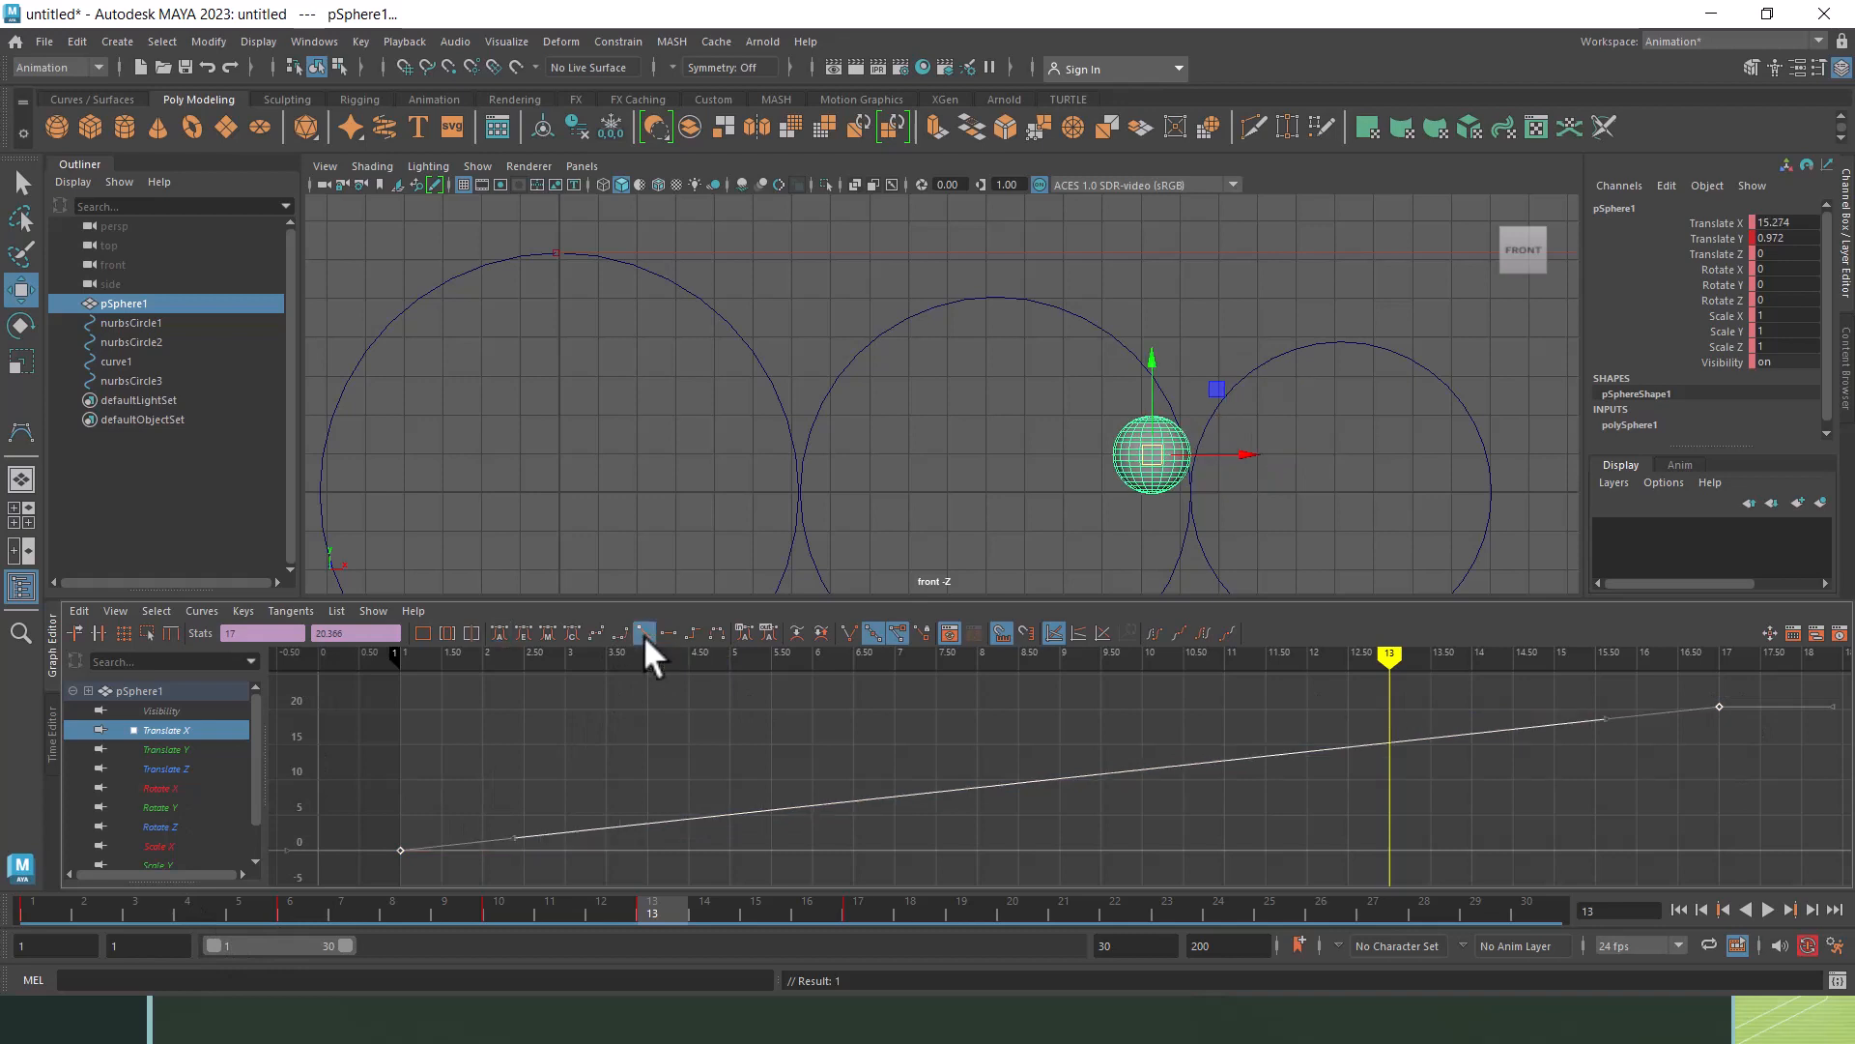
left_click(1678, 909)
left_click(1767, 908)
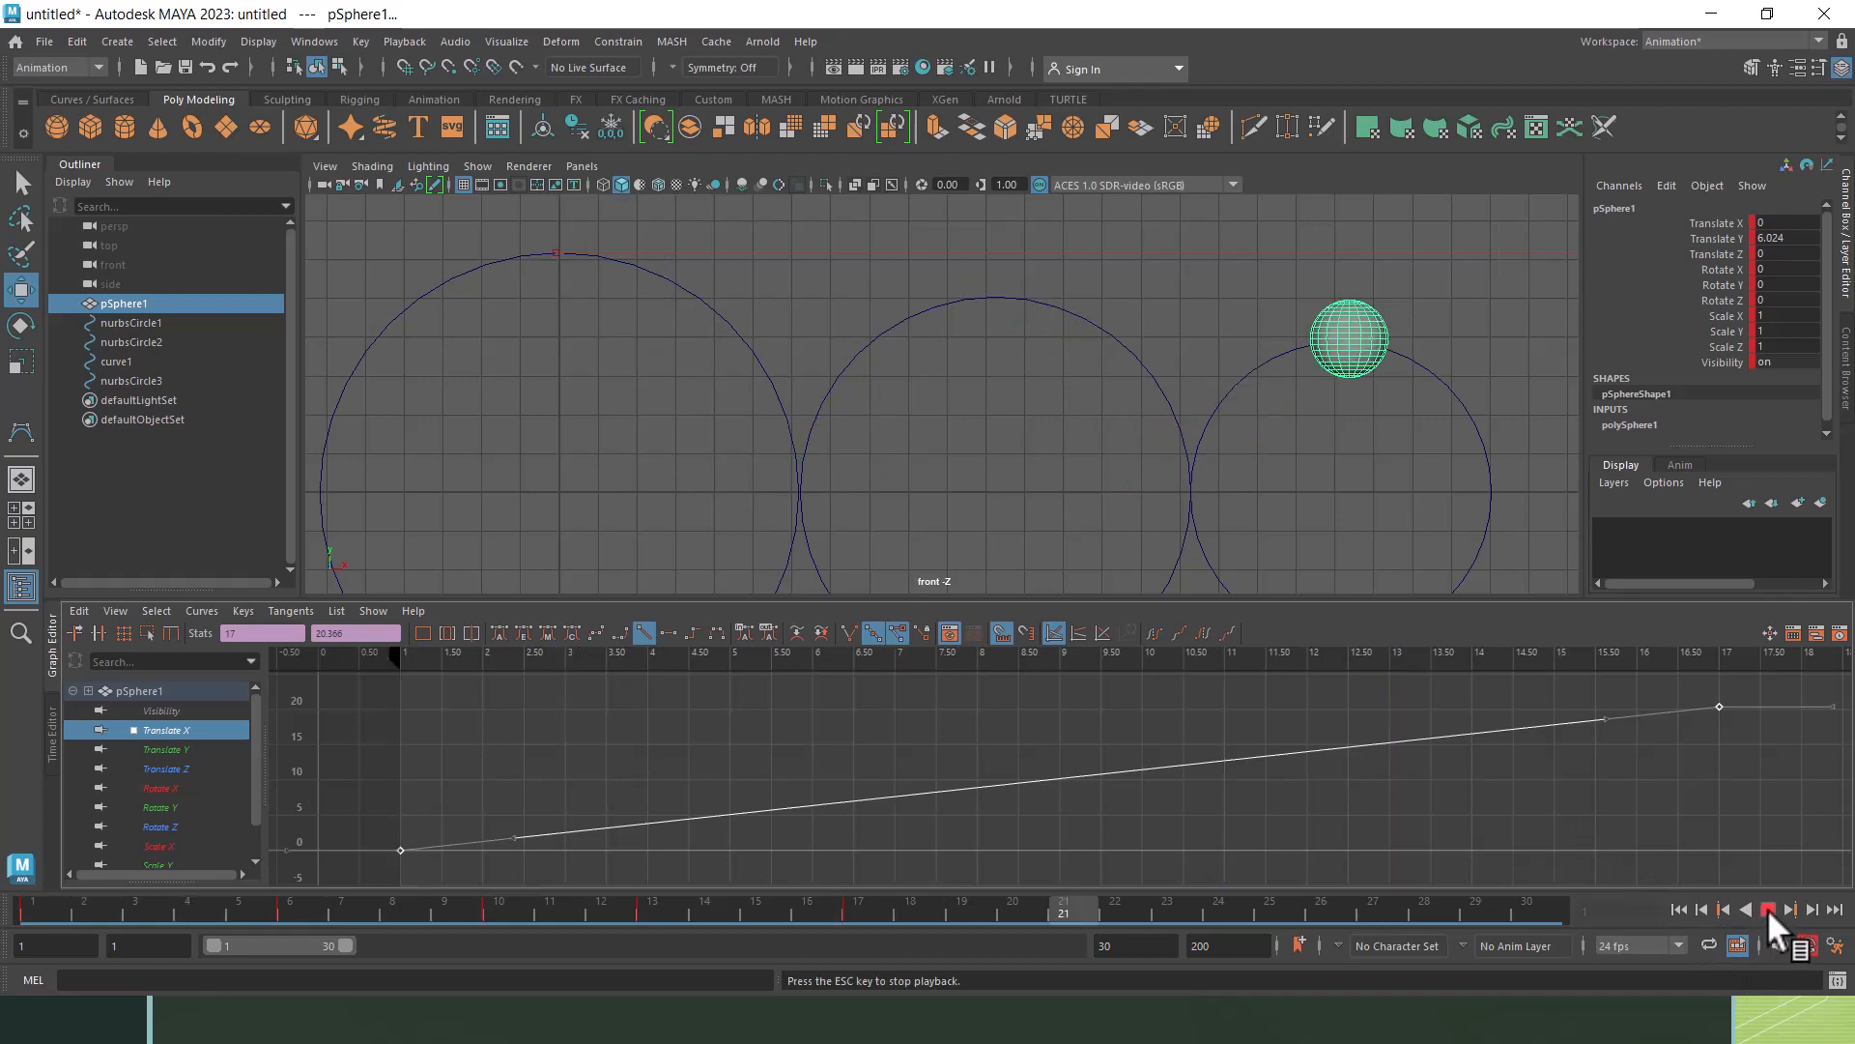
left_click(1766, 909)
Step: Display the sphere's Translate Y curve and try linear tangents on all its keys before settling on flat tangents
left_click(178, 749)
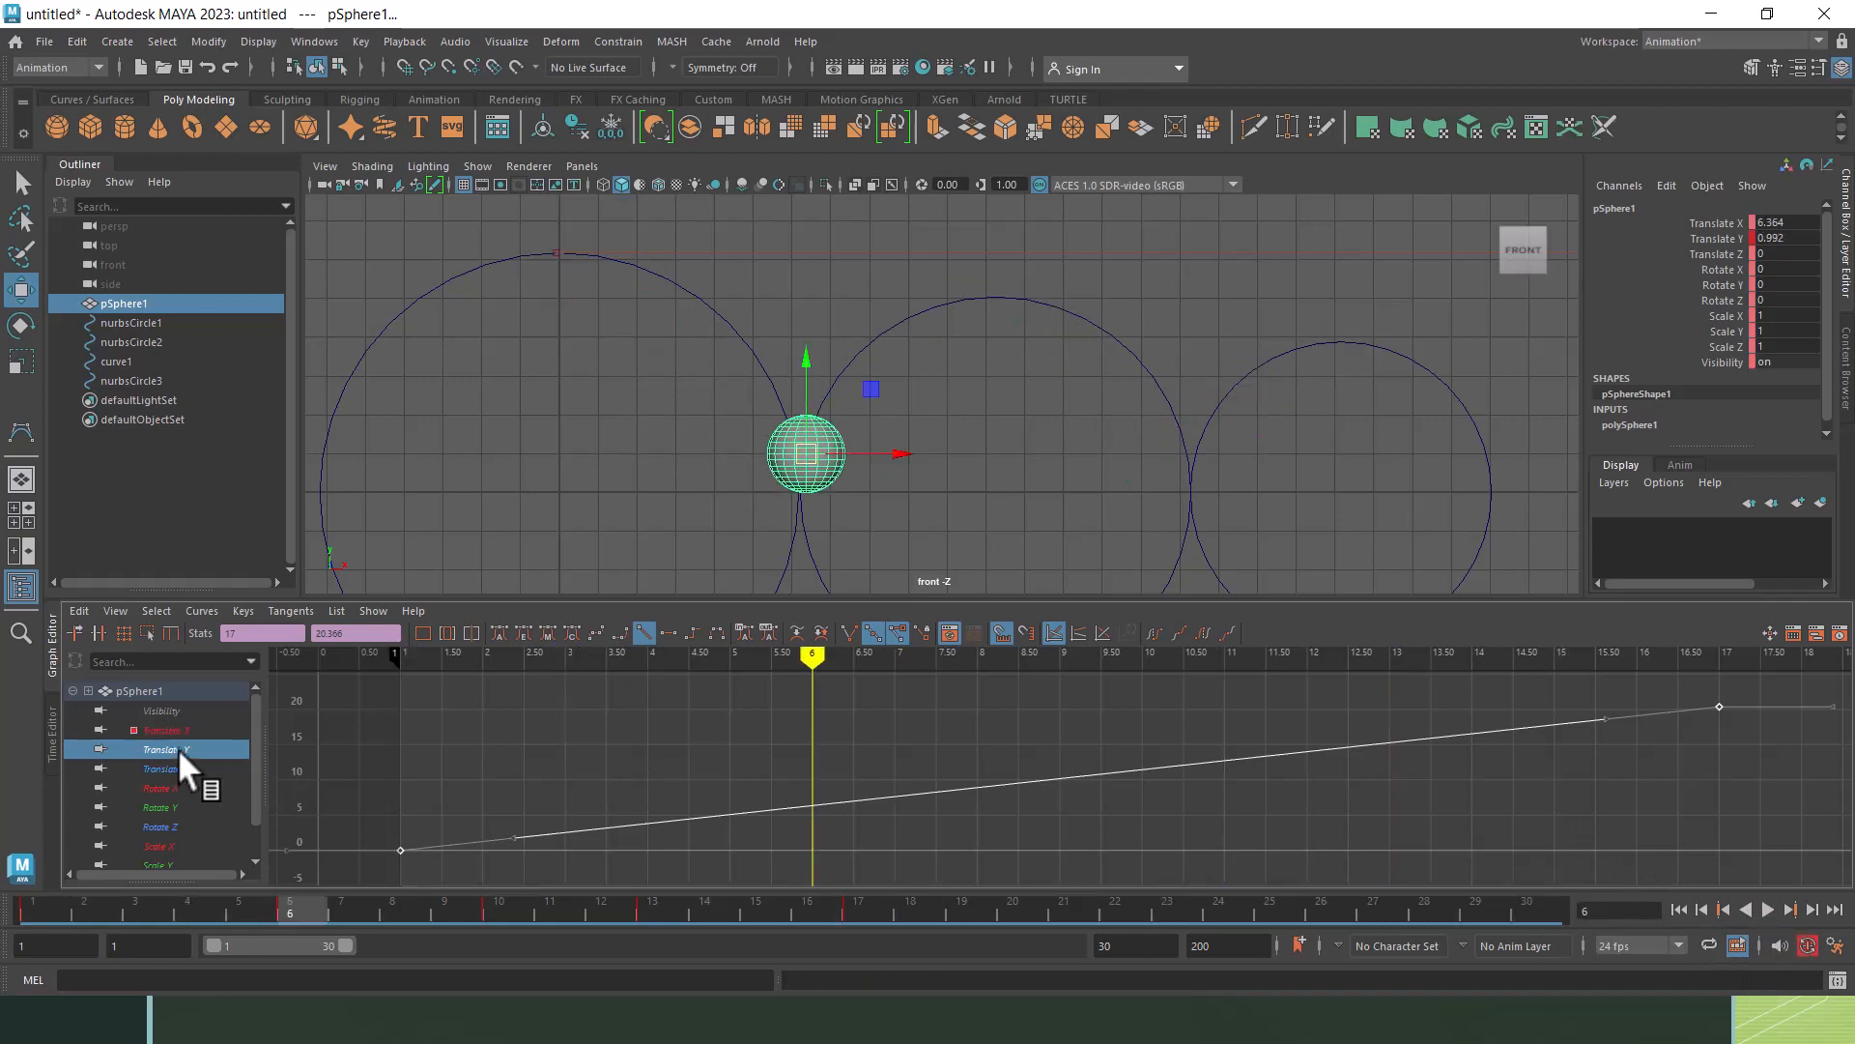
left_click_drag(368, 690, 1836, 923)
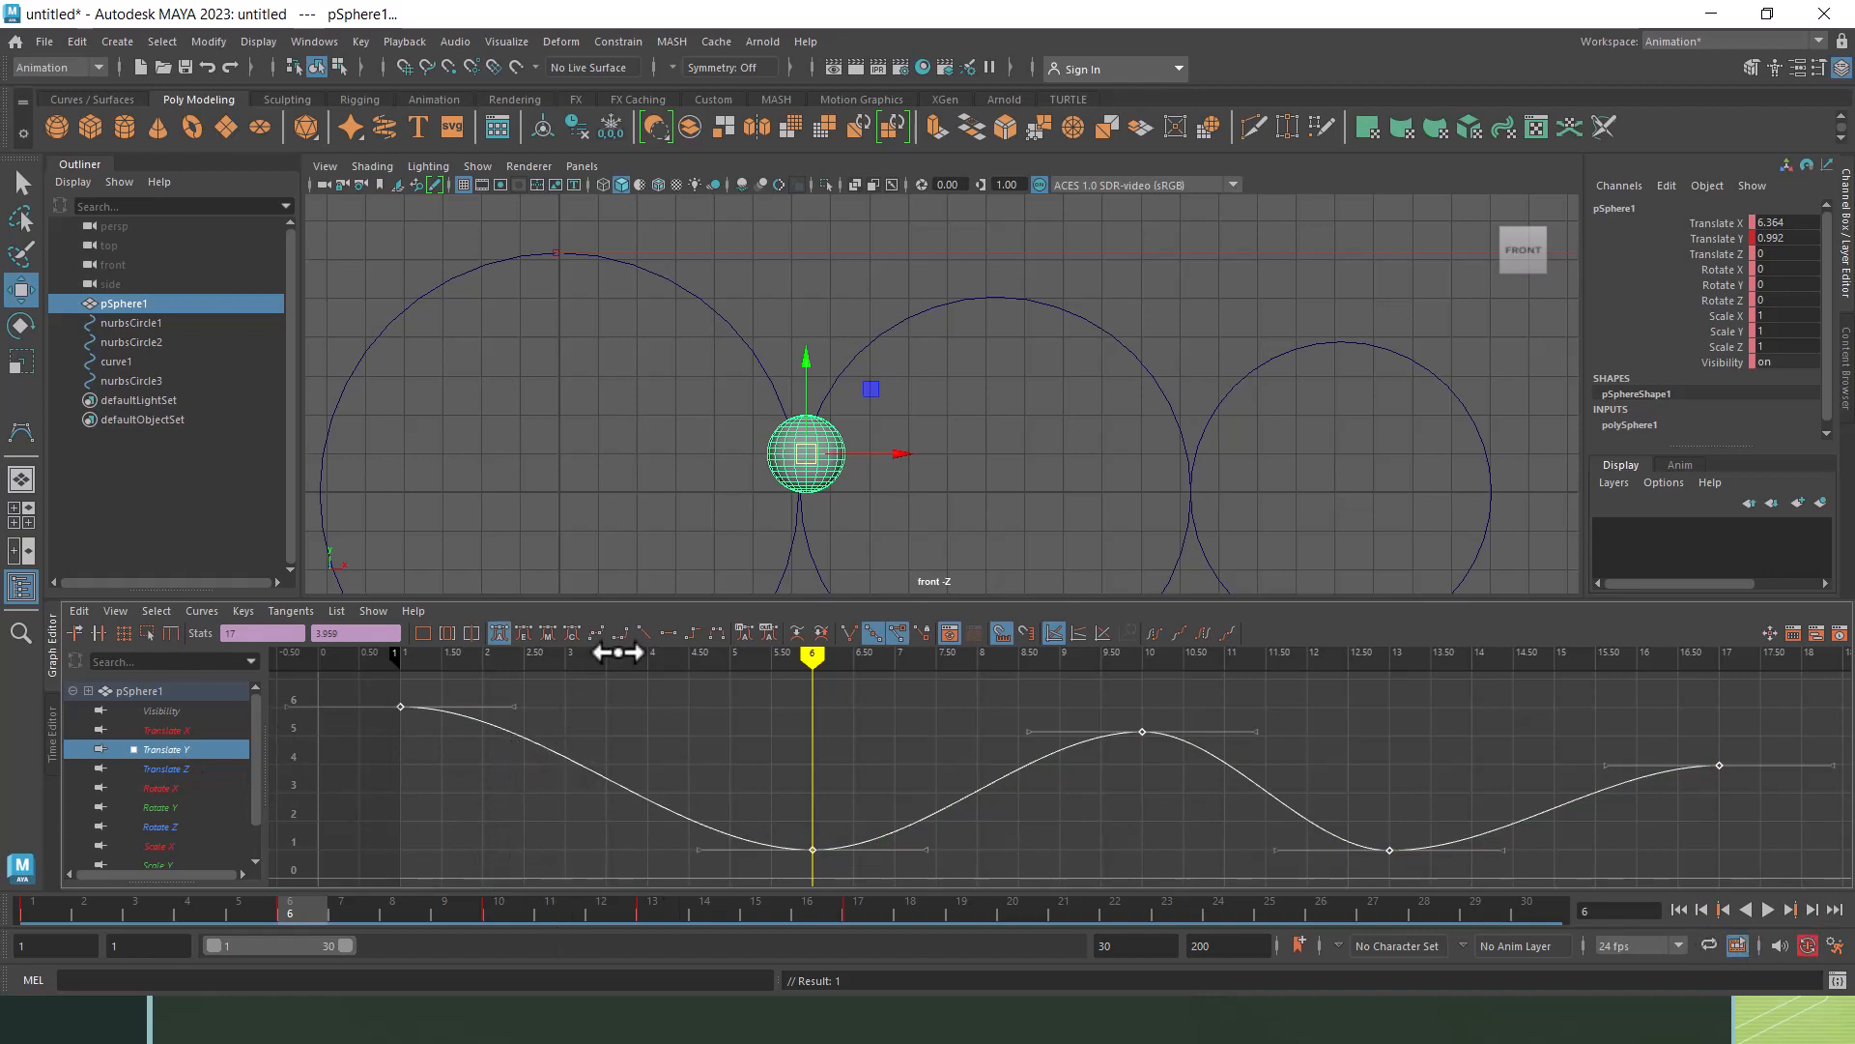
left_click(643, 632)
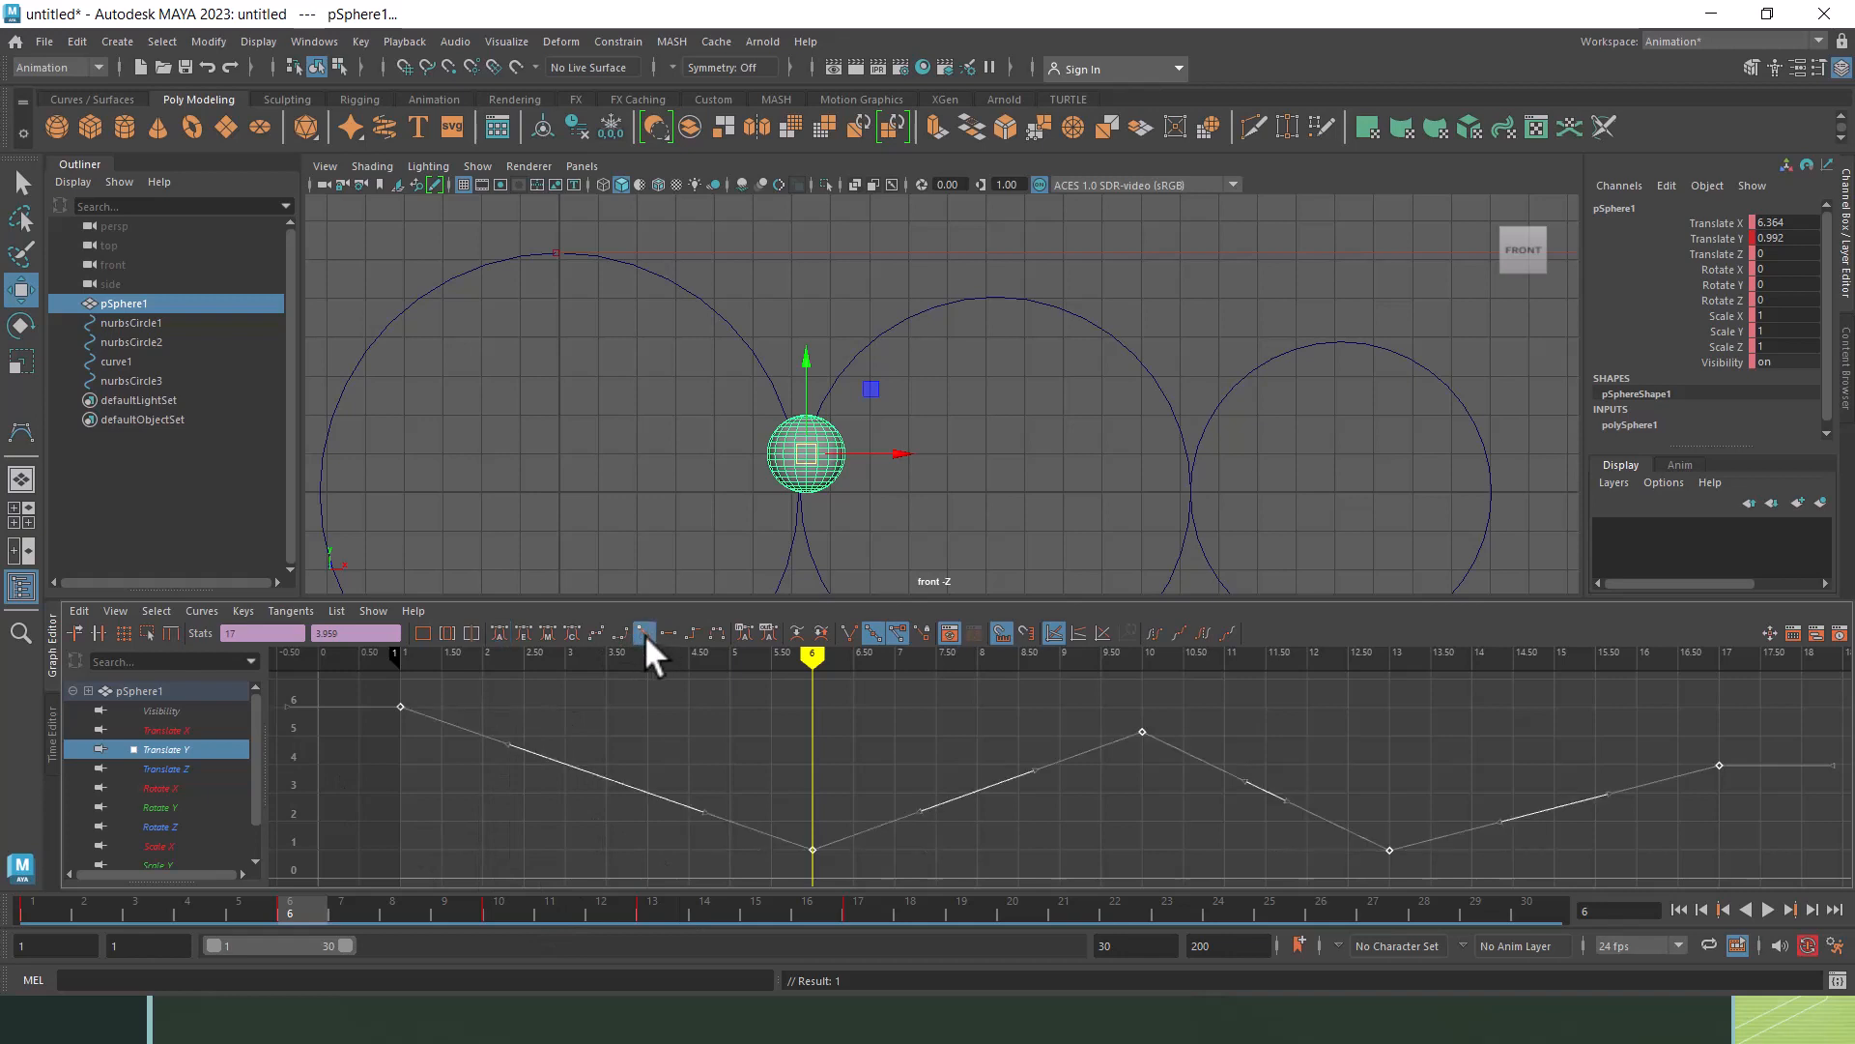
left_click(667, 633)
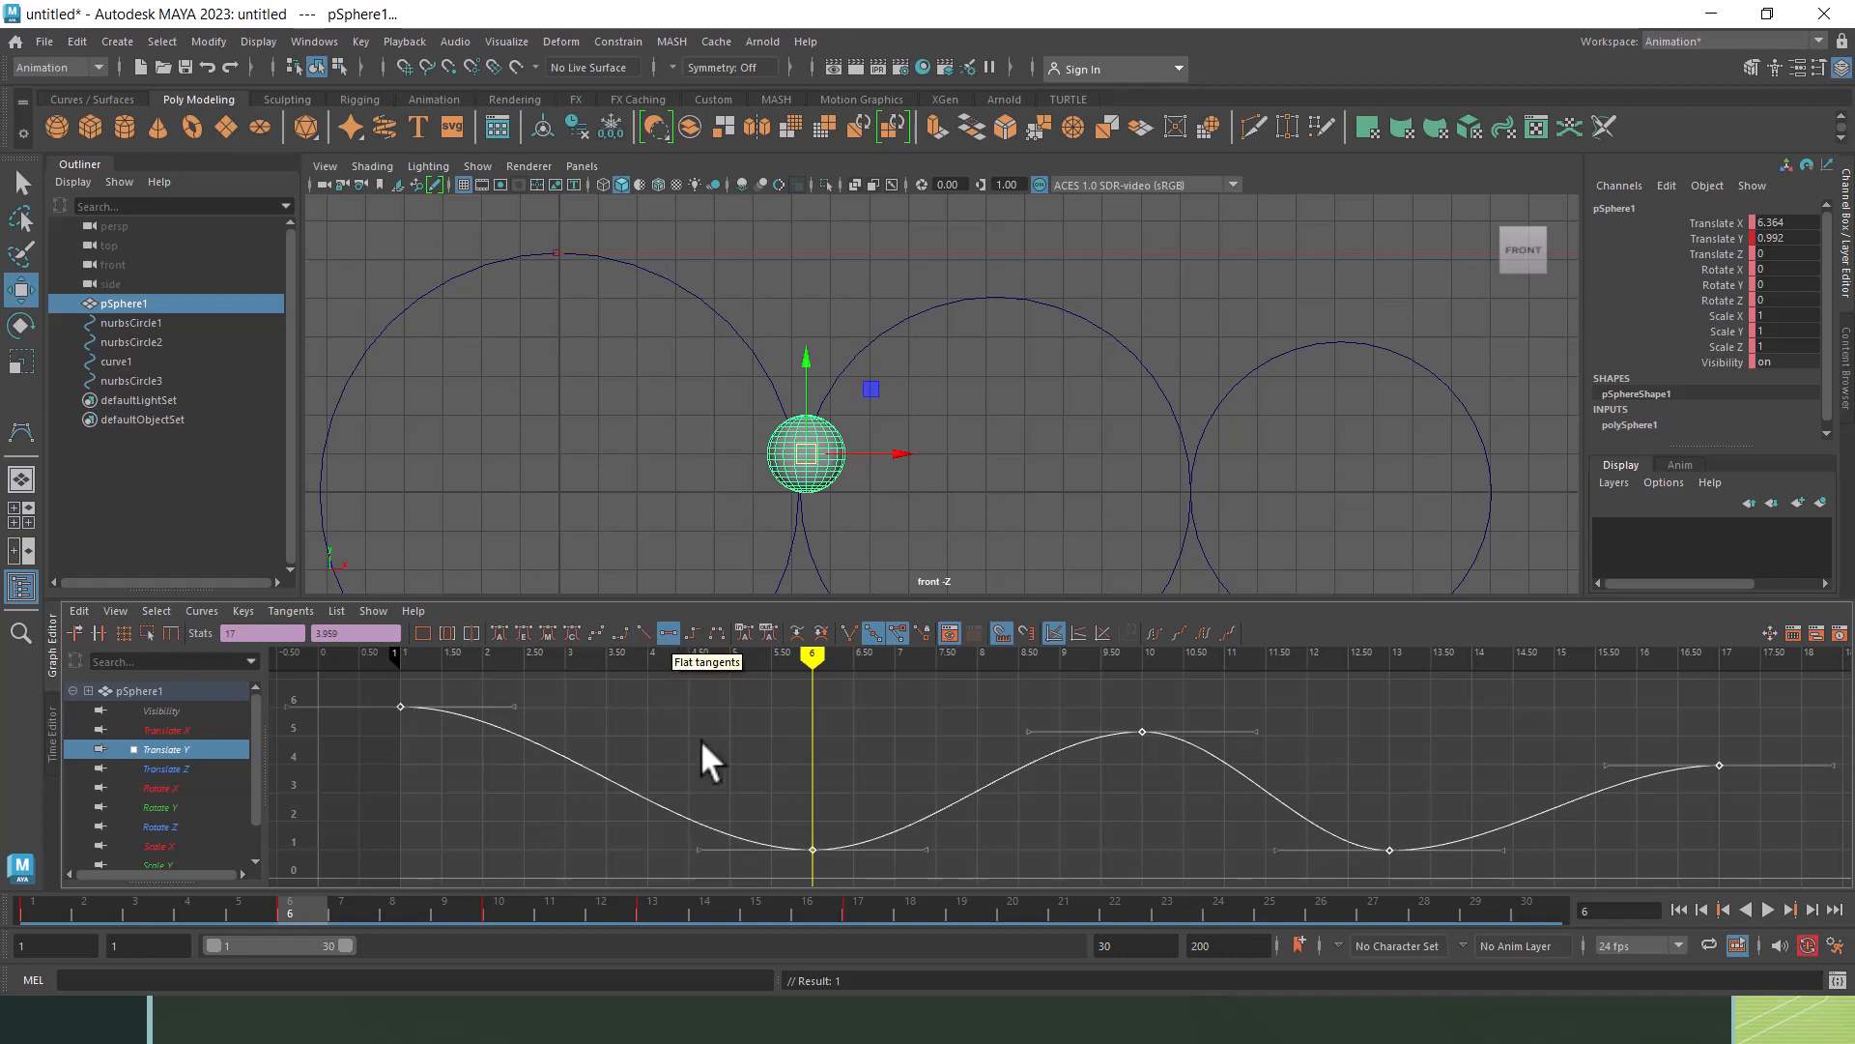
Step: Break the tangents of the Translate Y key at frame 6, pull both handles up into a sharp V and play the animation
left_click_drag(861, 730, 791, 856)
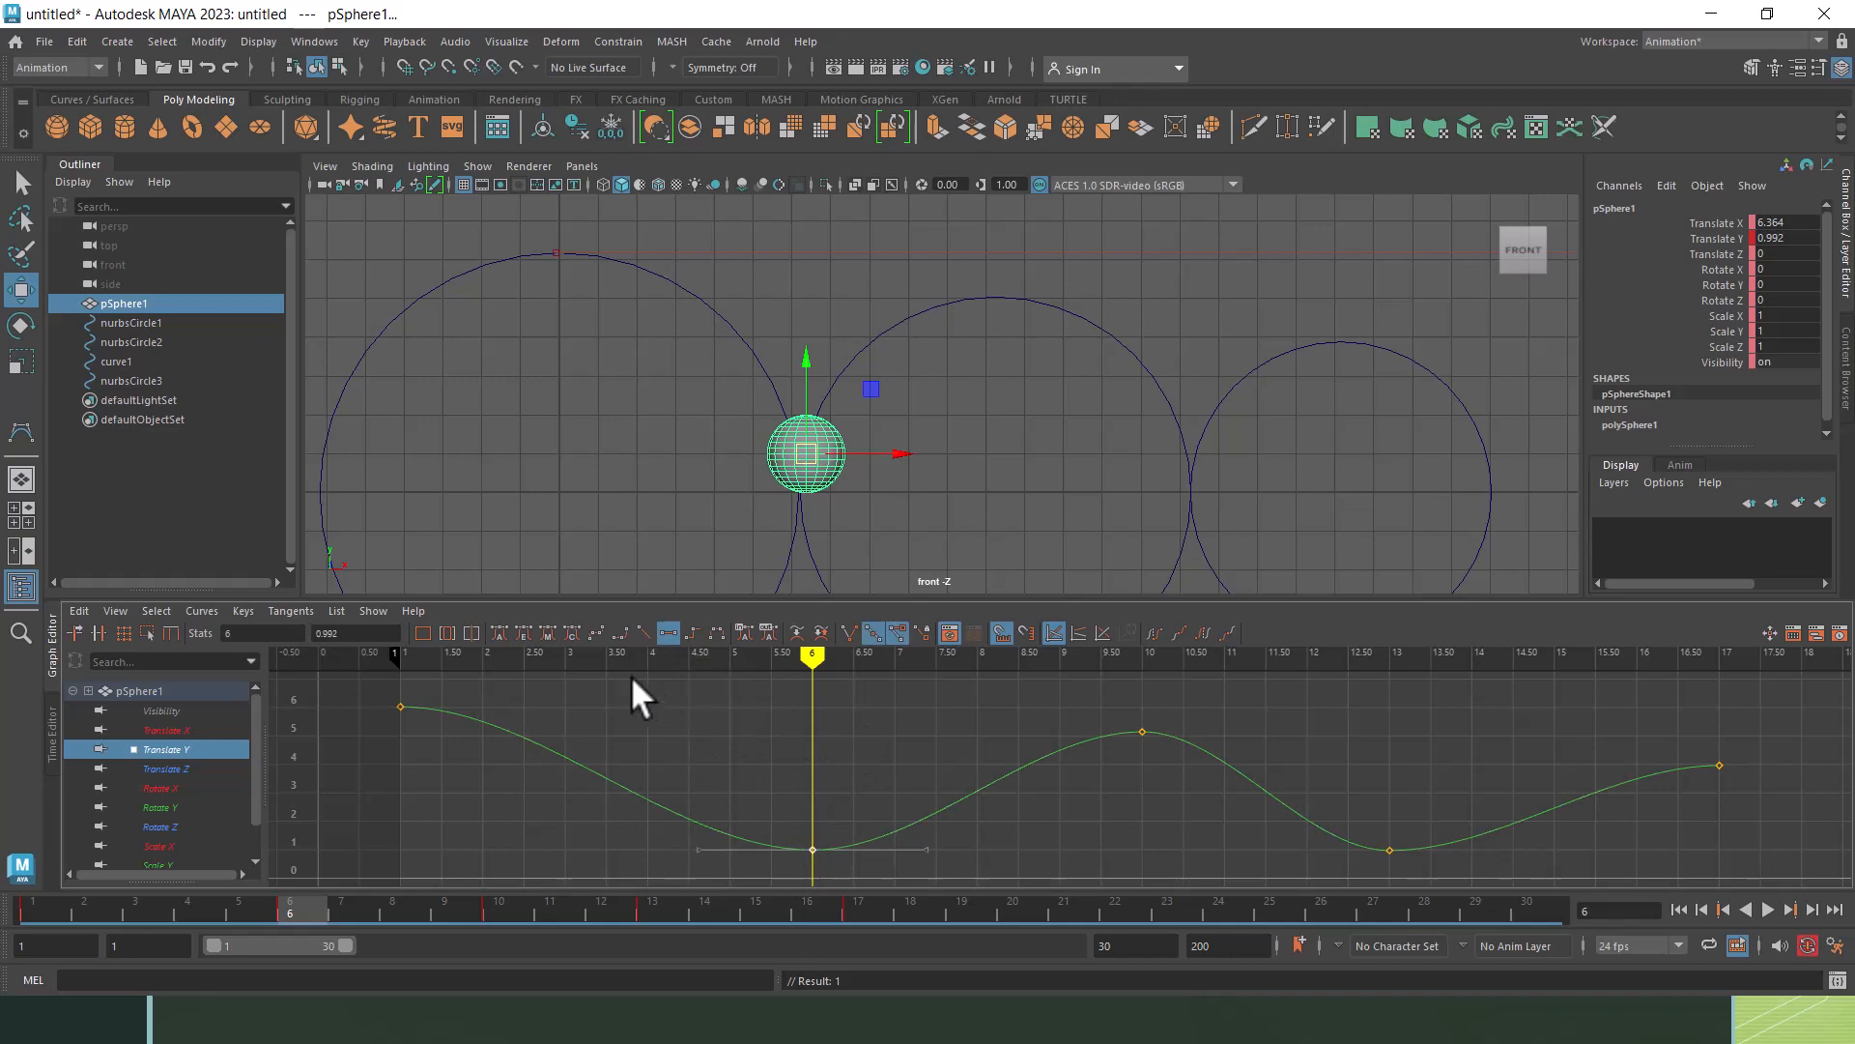
left_click(849, 634)
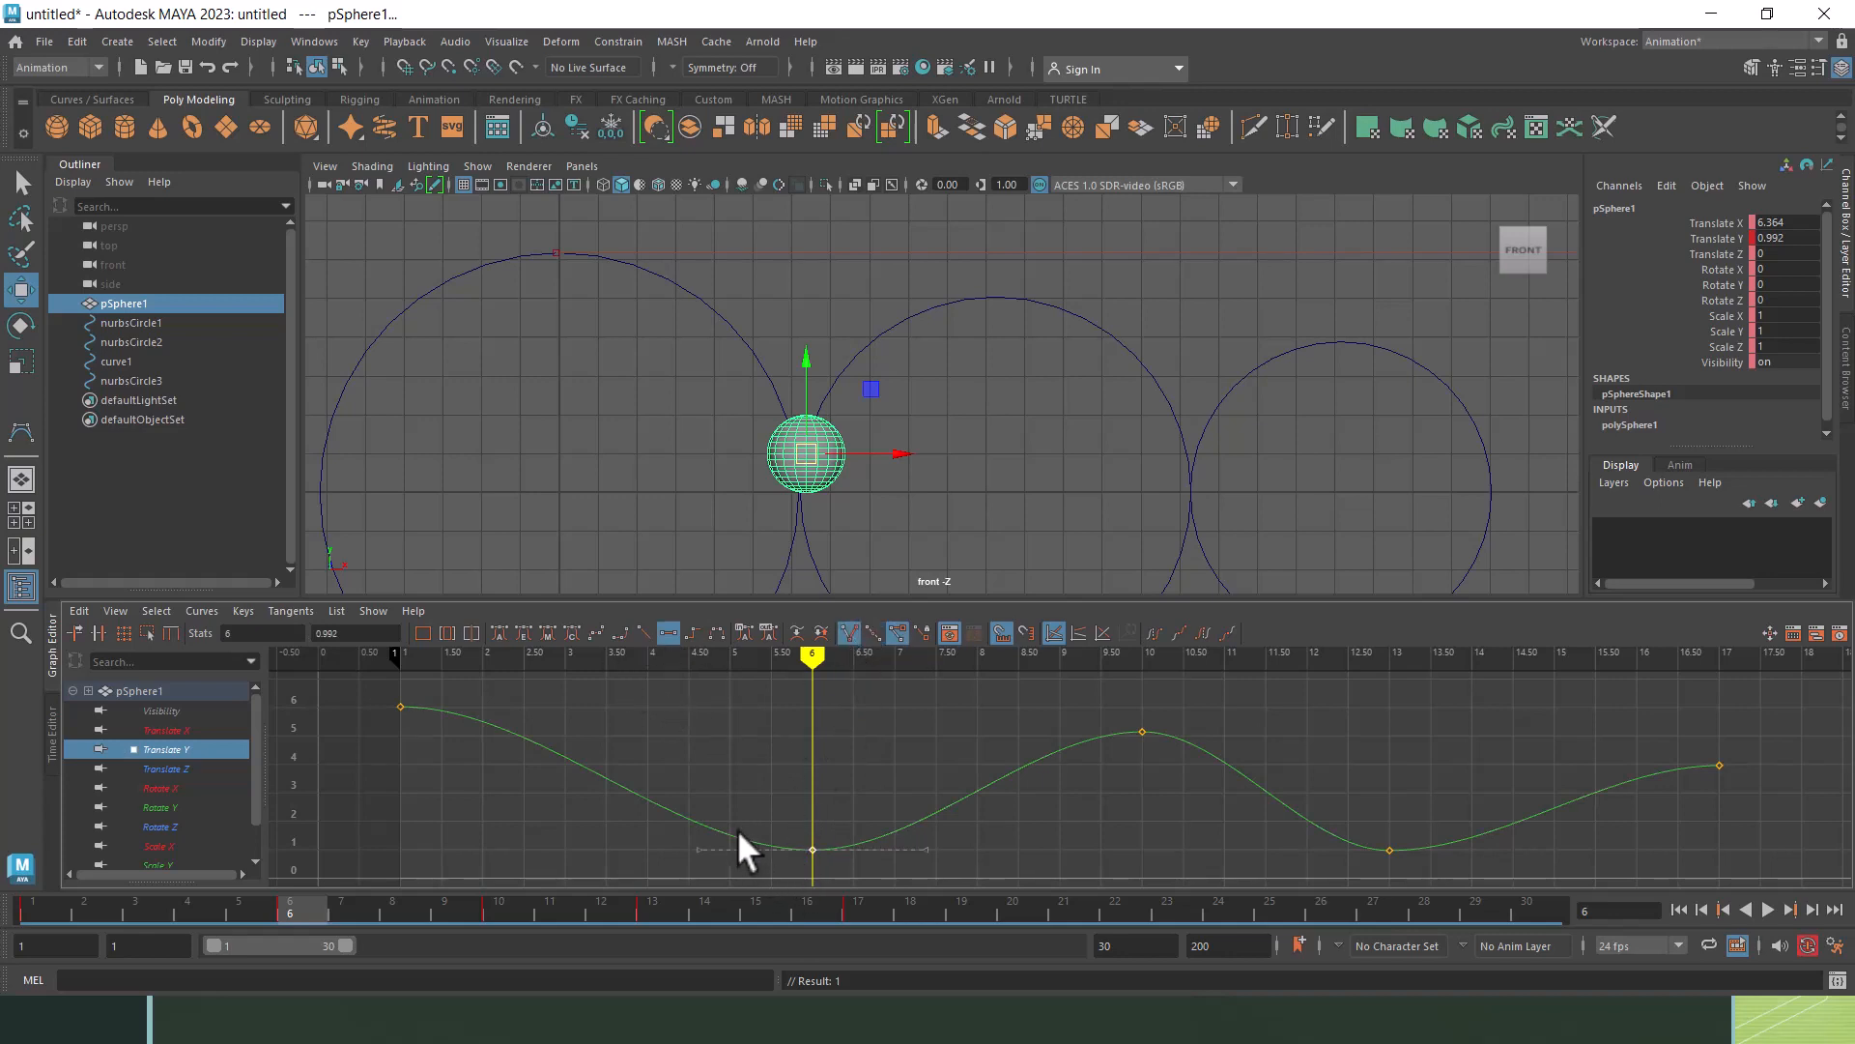
left_click_drag(699, 853, 764, 790)
left_click_drag(938, 844, 860, 790)
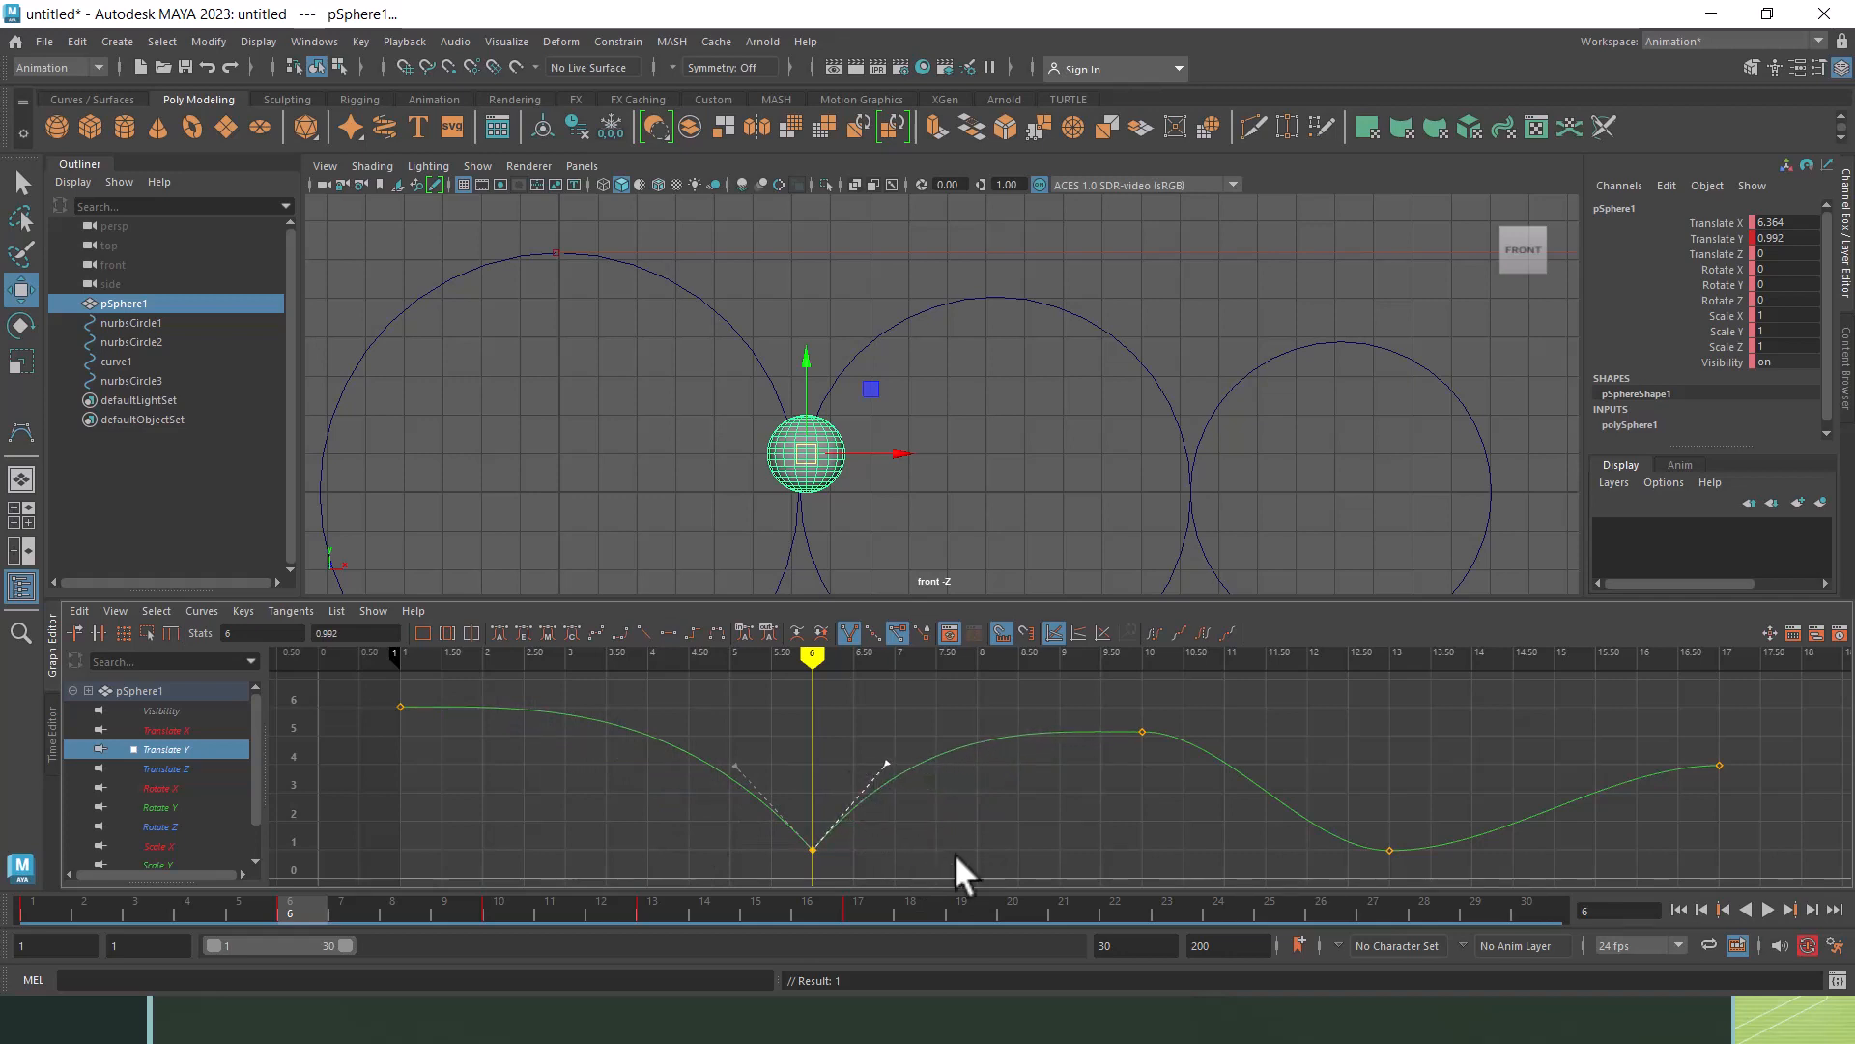
mouse_move(813, 666)
left_mouse_down()
mouse_move(364, 675)
mouse_move(898, 770)
mouse_move(1265, 767)
mouse_move(1388, 803)
mouse_move(1058, 800)
left_mouse_up()
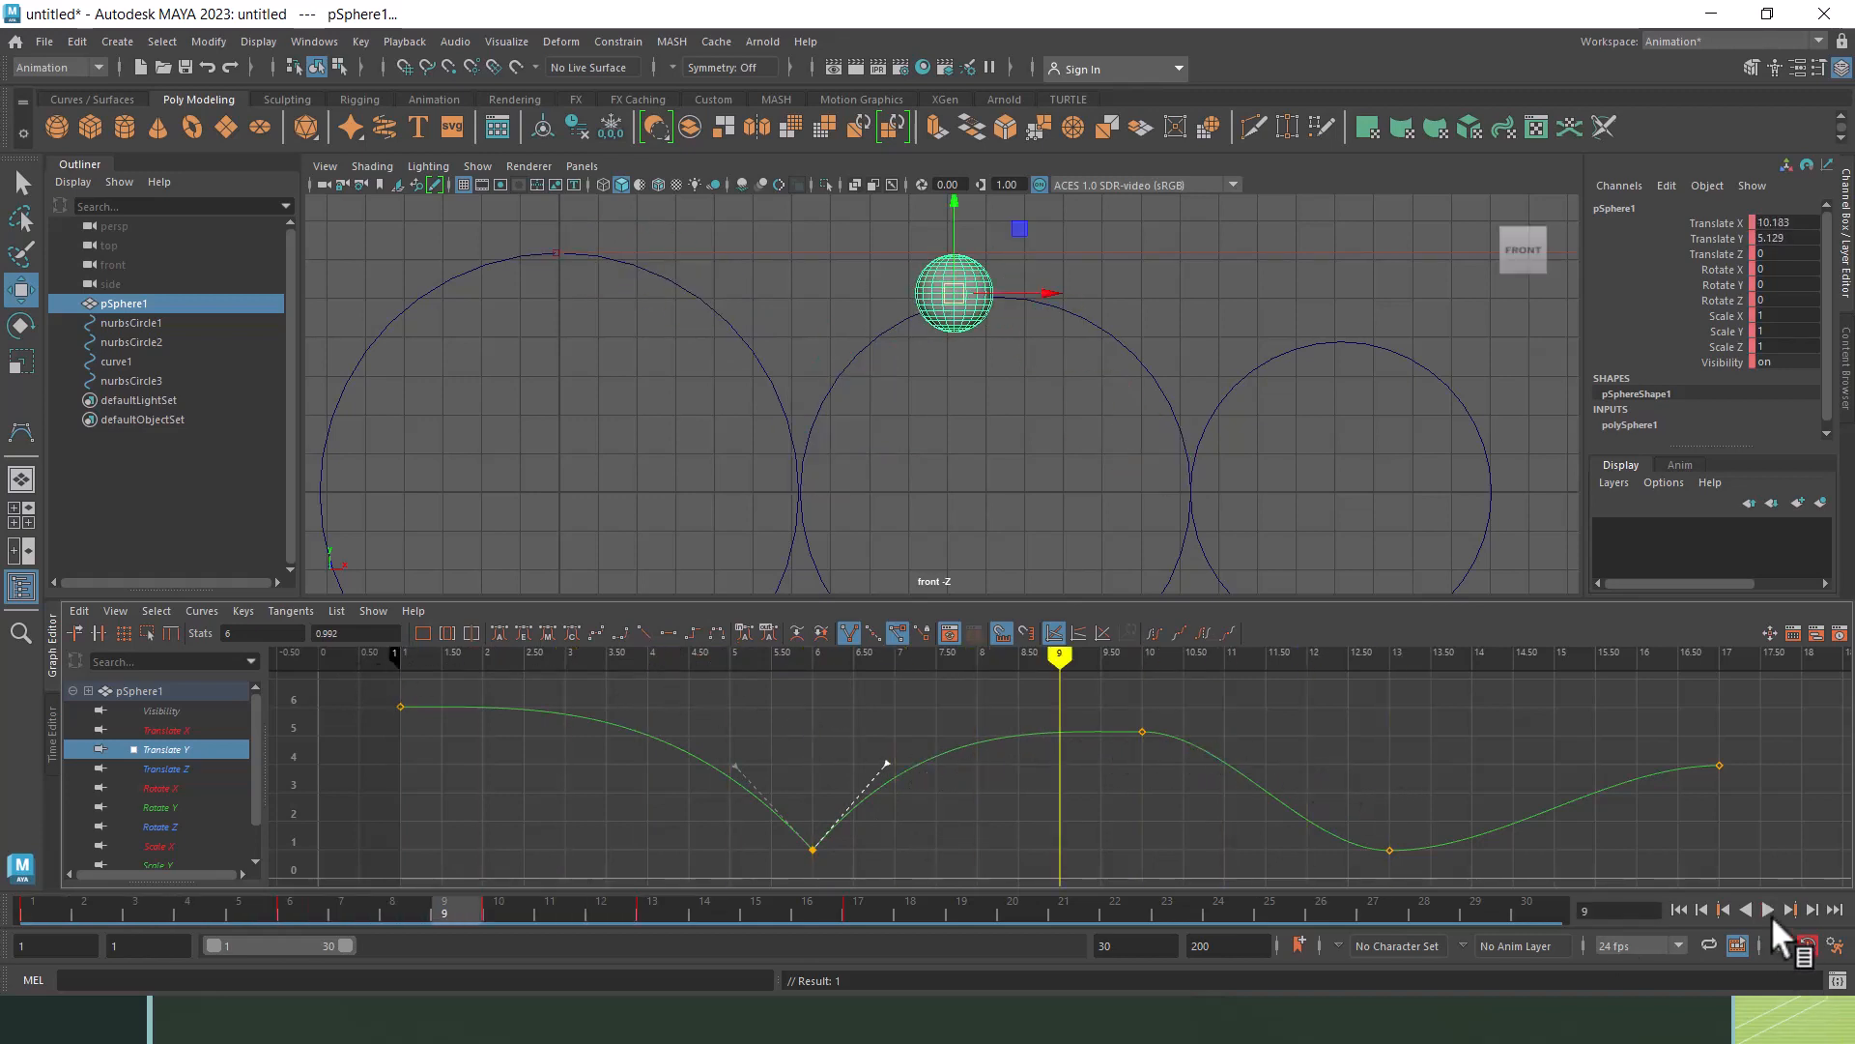
left_click(1680, 910)
left_click(1769, 909)
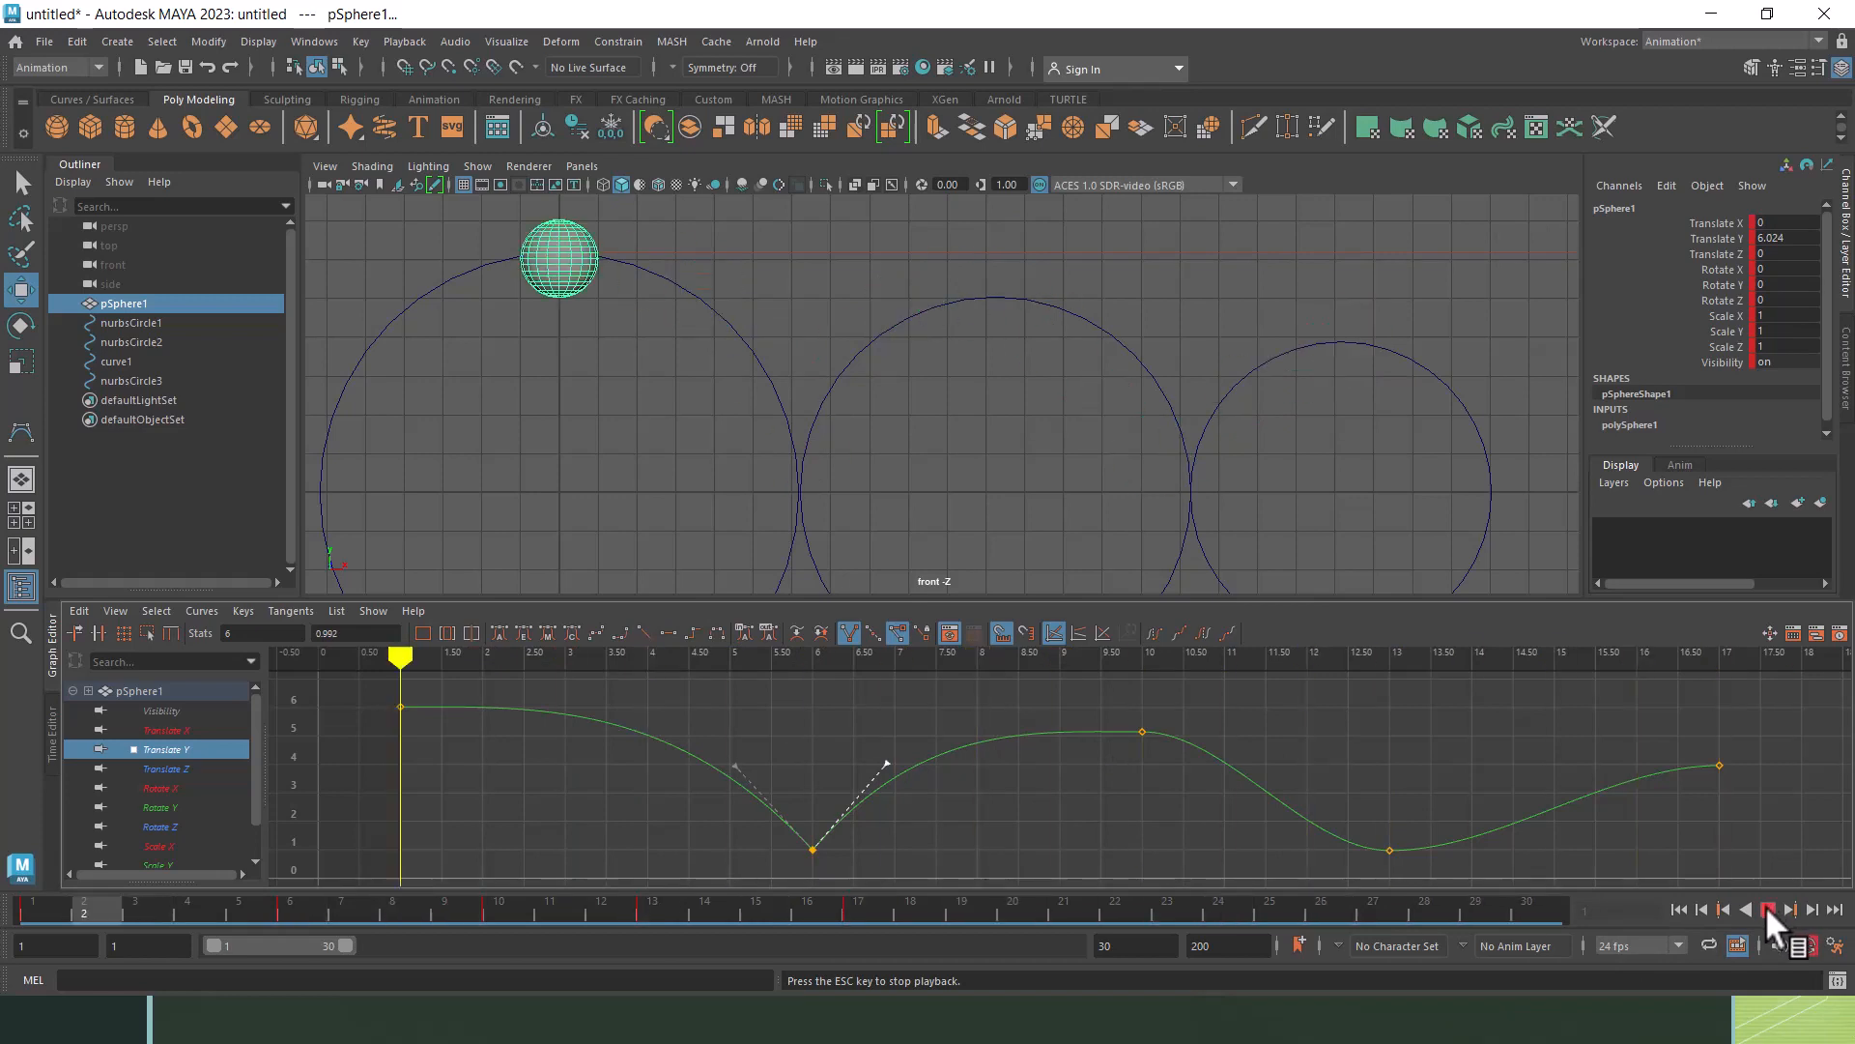
left_click(1767, 908)
Step: Break the tangents of the Translate Y key at frame 13 and raise both handles into a sharp V
left_click_drag(1363, 891, 1380, 850)
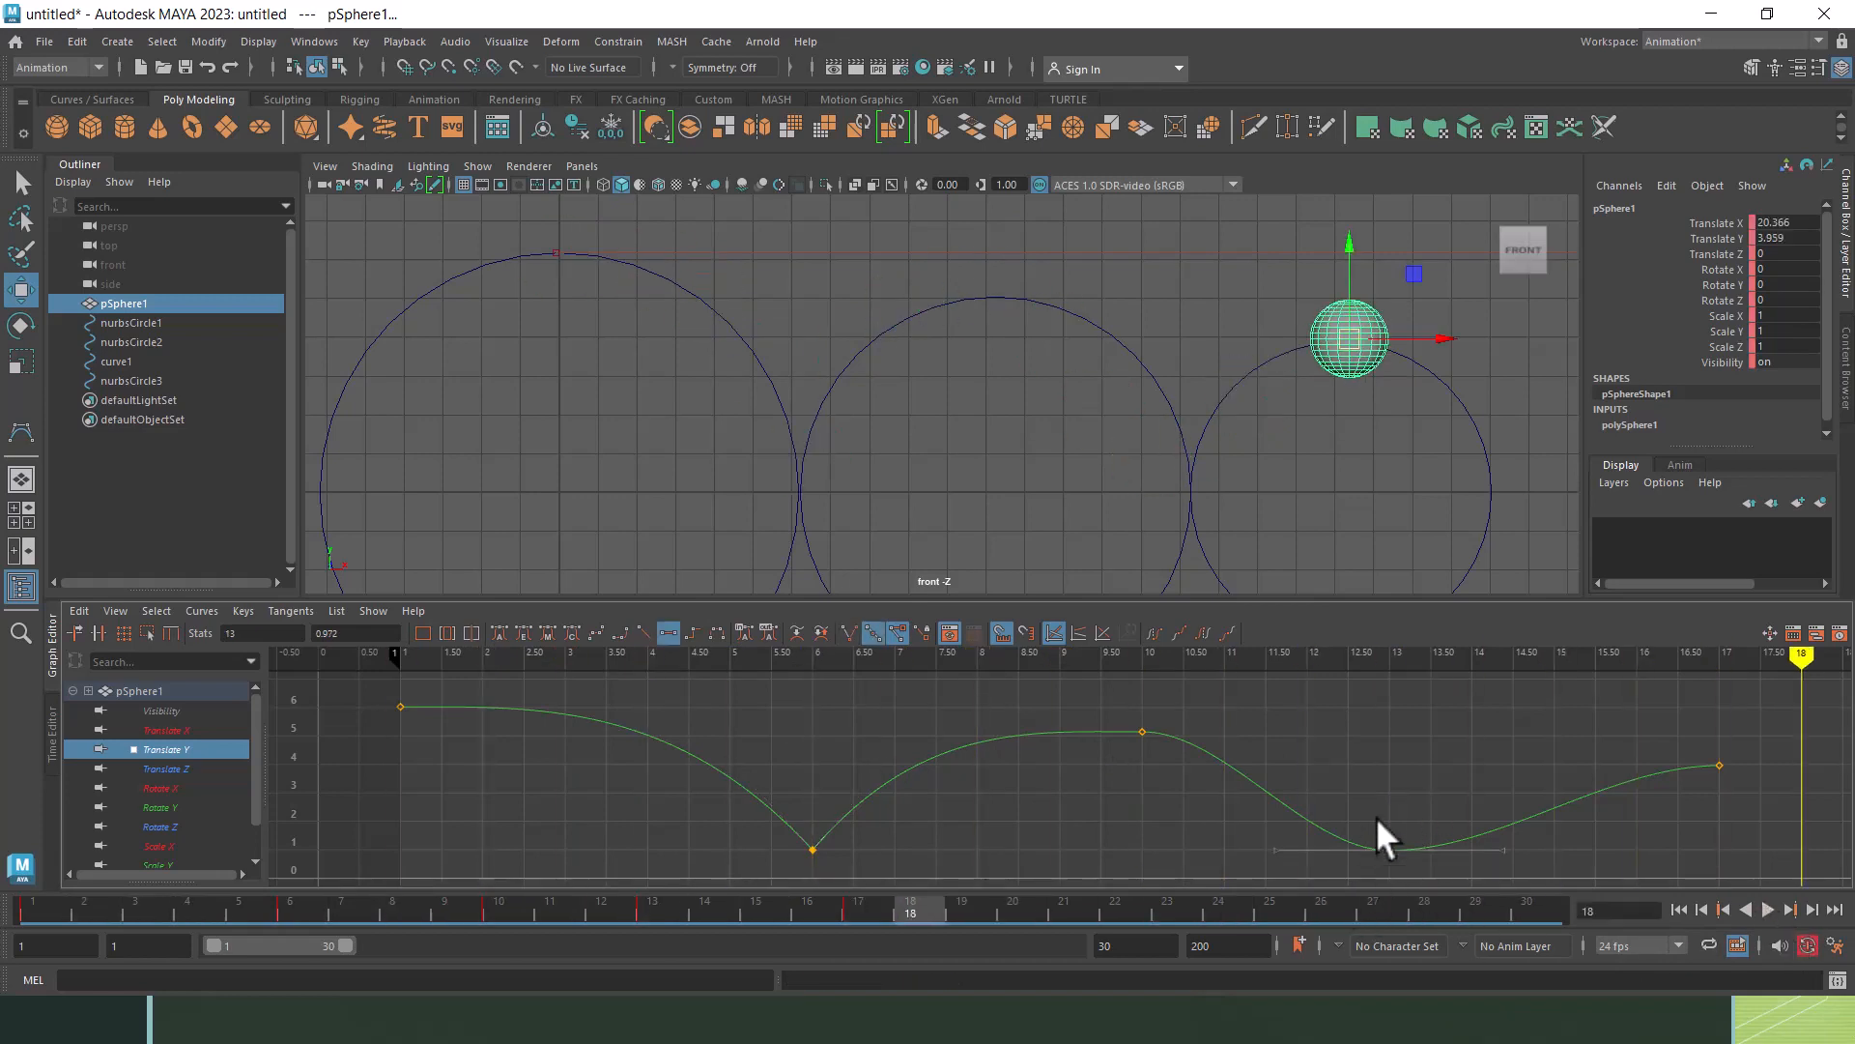
left_click(849, 633)
left_click_drag(1272, 848, 1317, 779)
left_click_drag(1503, 850, 1449, 790)
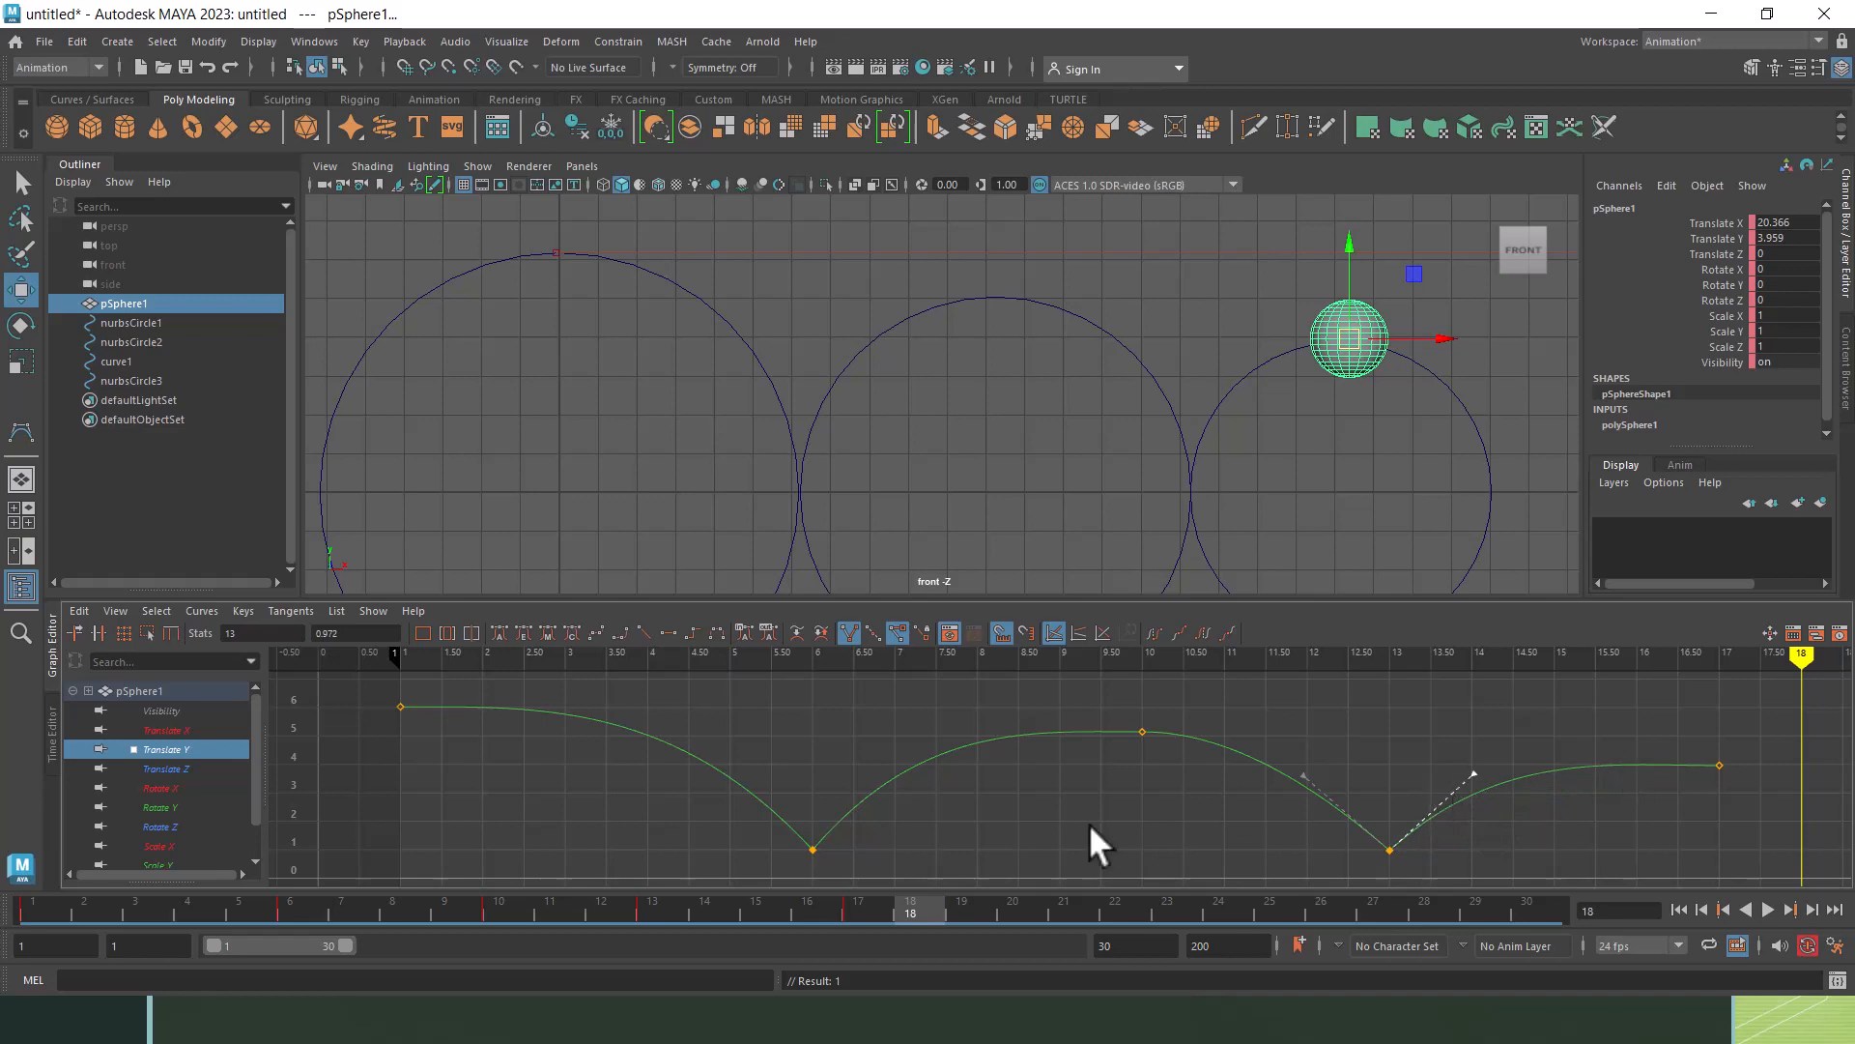
left_click(1116, 816)
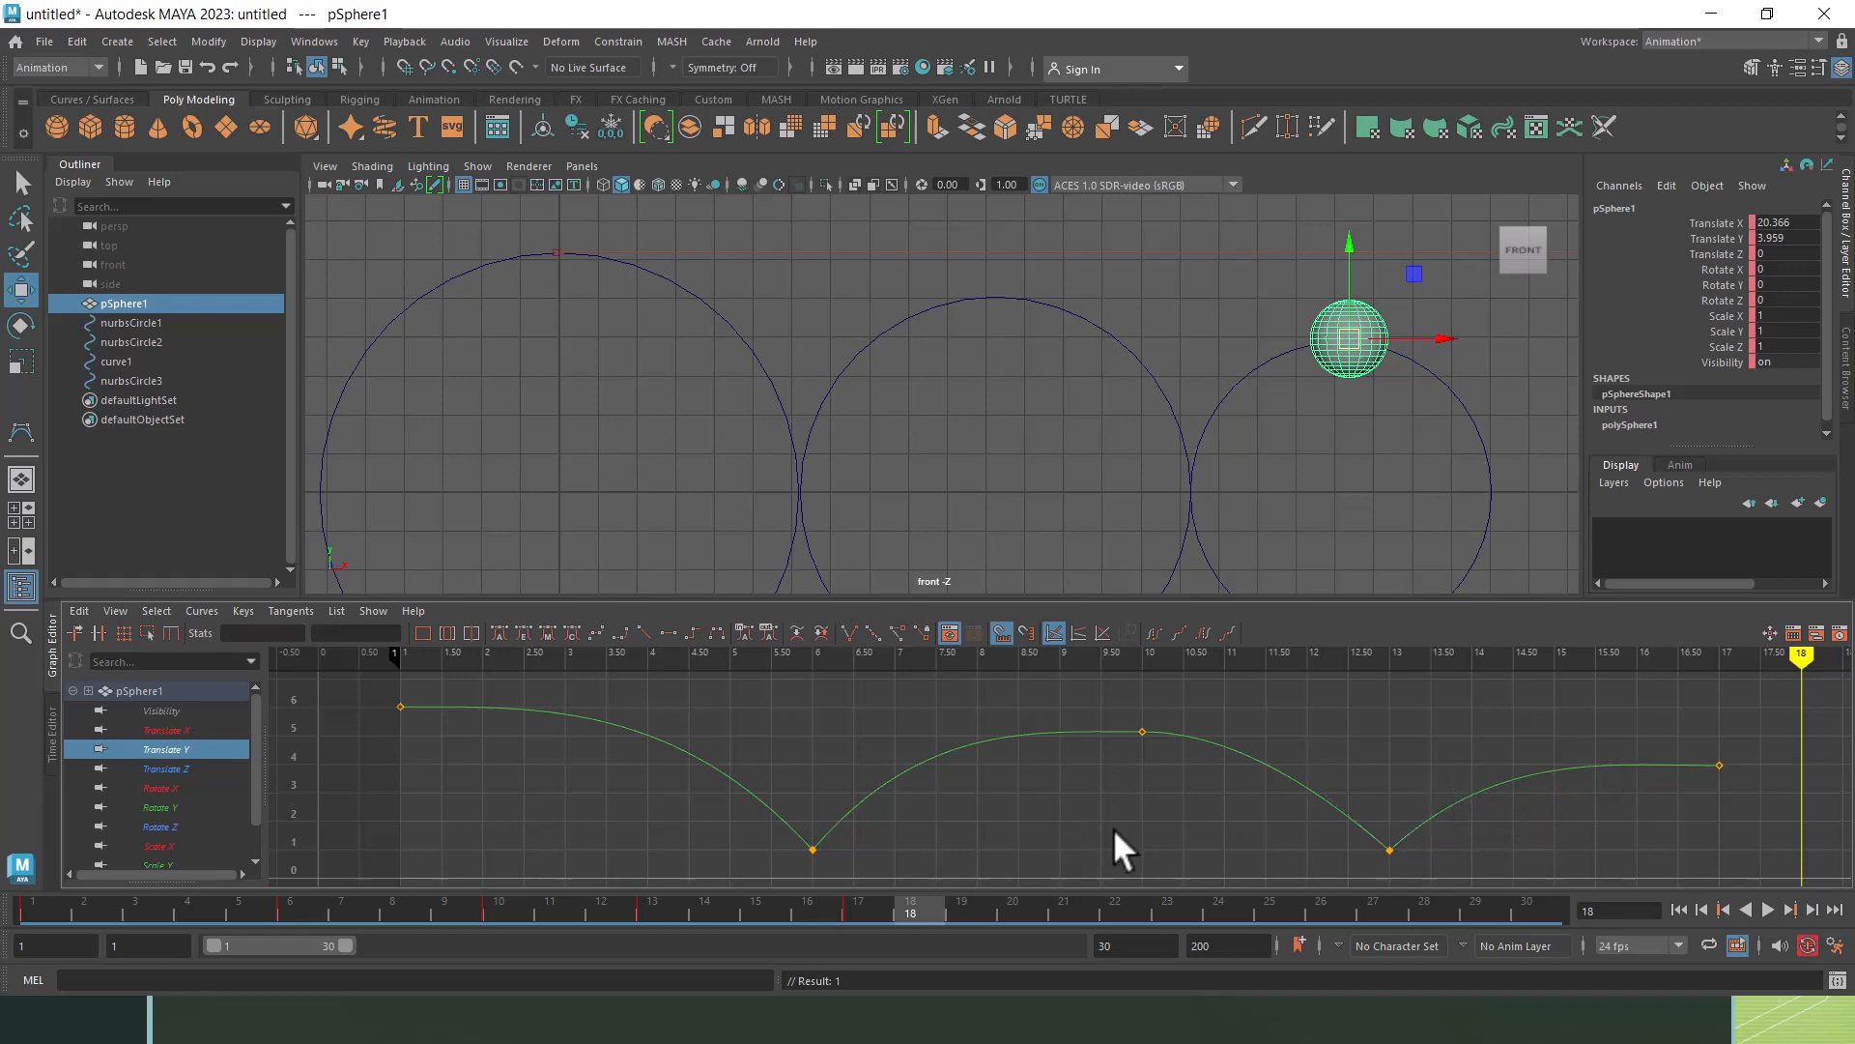
Step: Try the second peak's Translate Y key at frame 9, and put it back at frame 10 with a value of about 5.286
left_click(1158, 656)
key("a")
left_click_drag(745, 689, 1516, 925)
key("f")
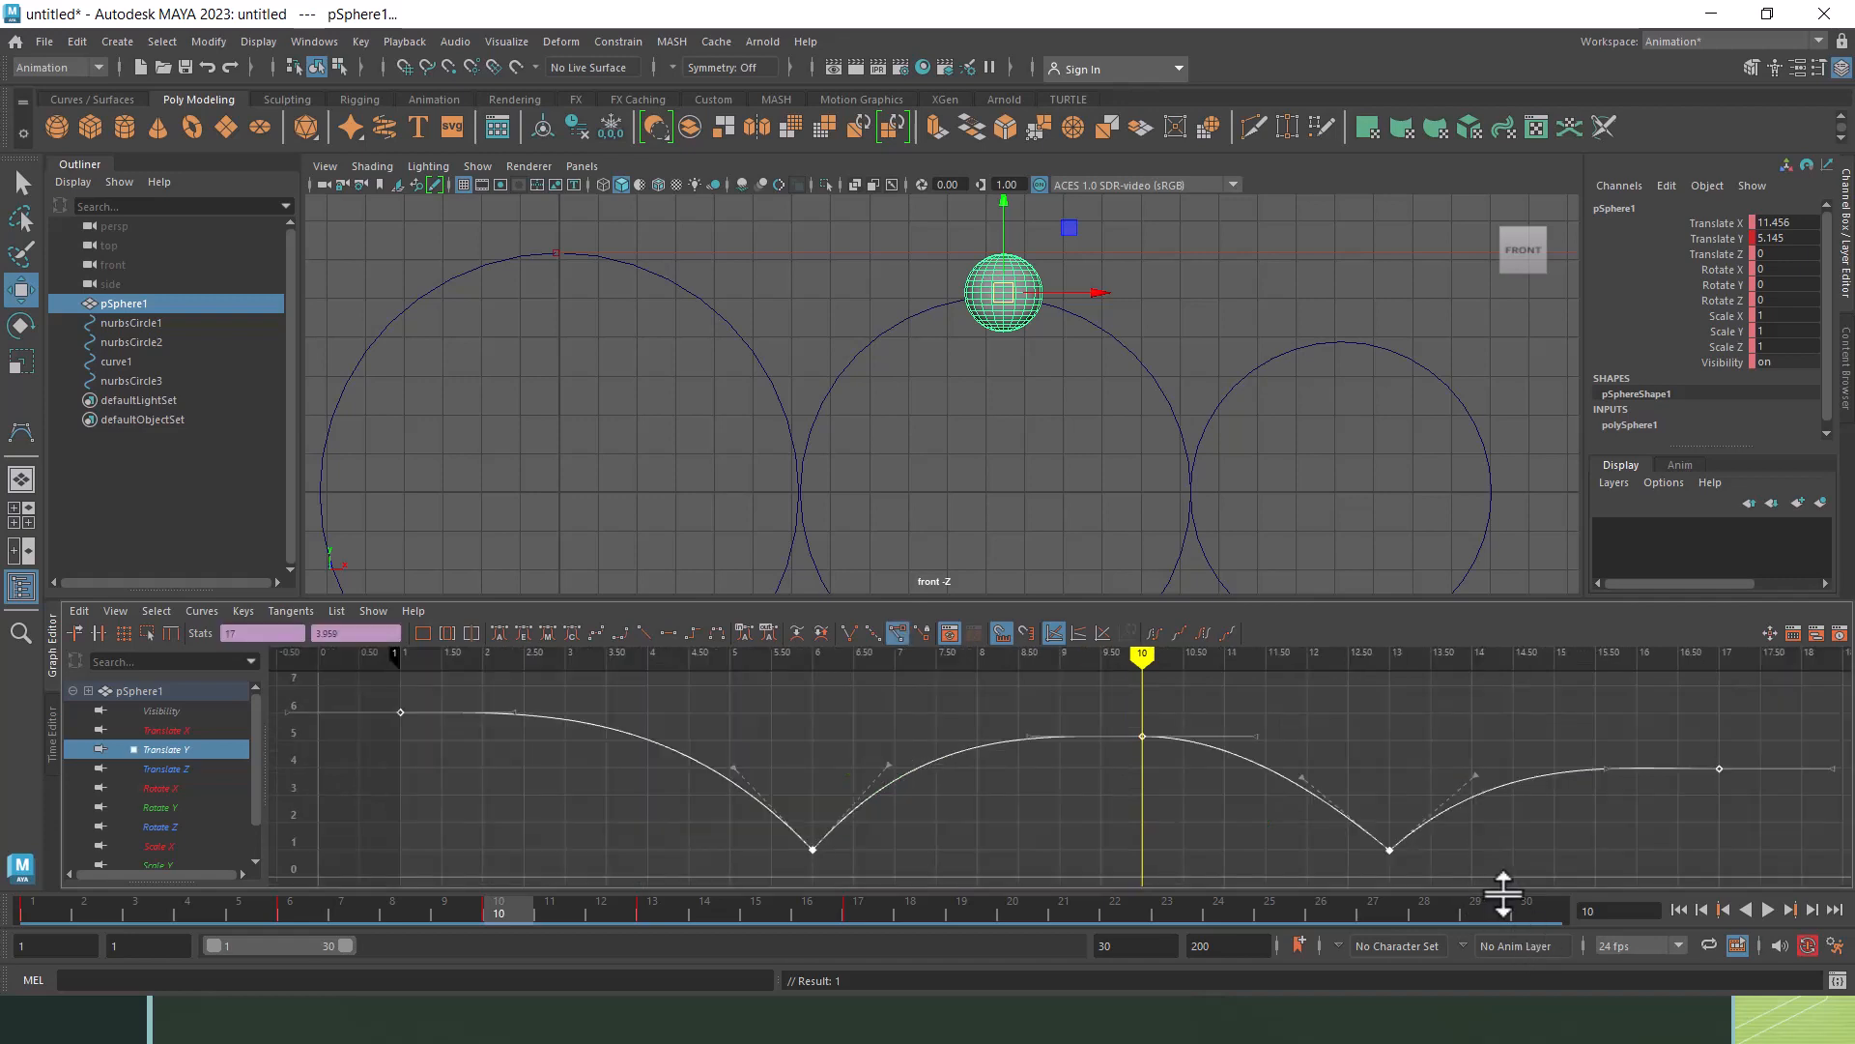
left_click(1220, 831)
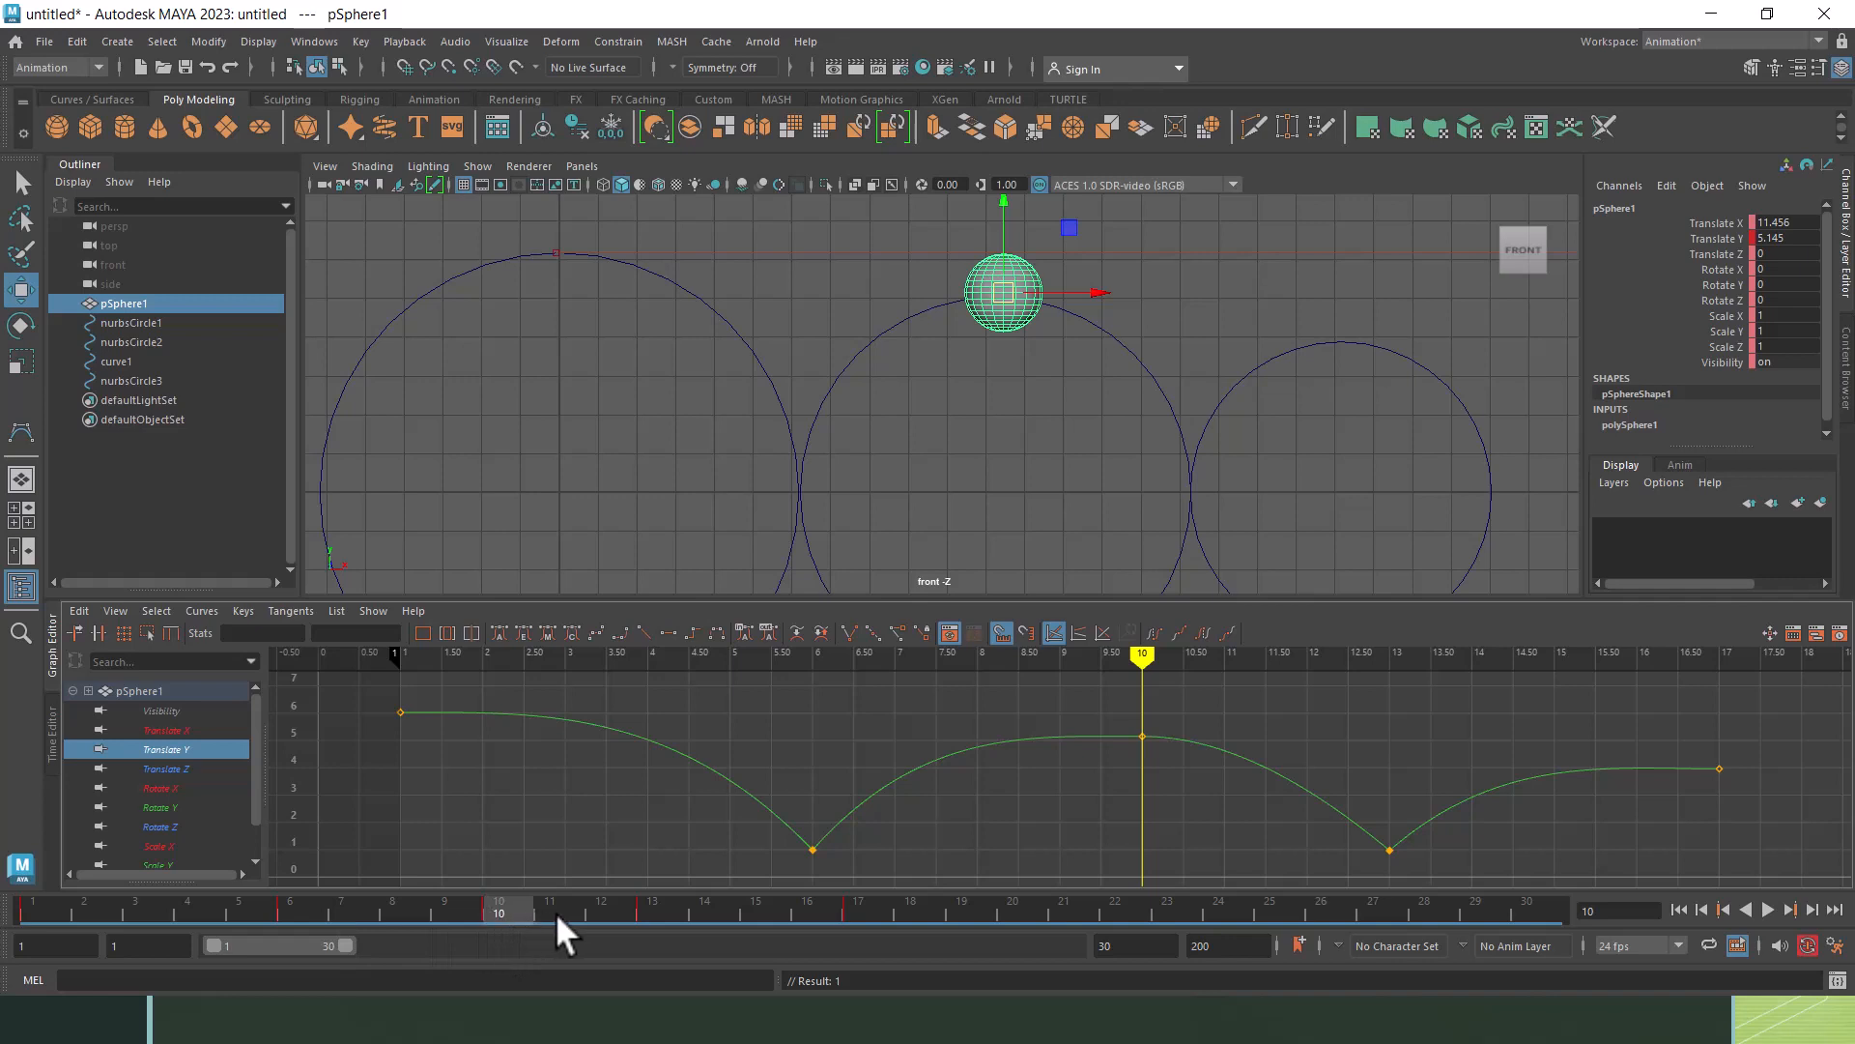
left_click_drag(1253, 713, 1141, 760)
middle_click_drag(1146, 734, 1105, 730)
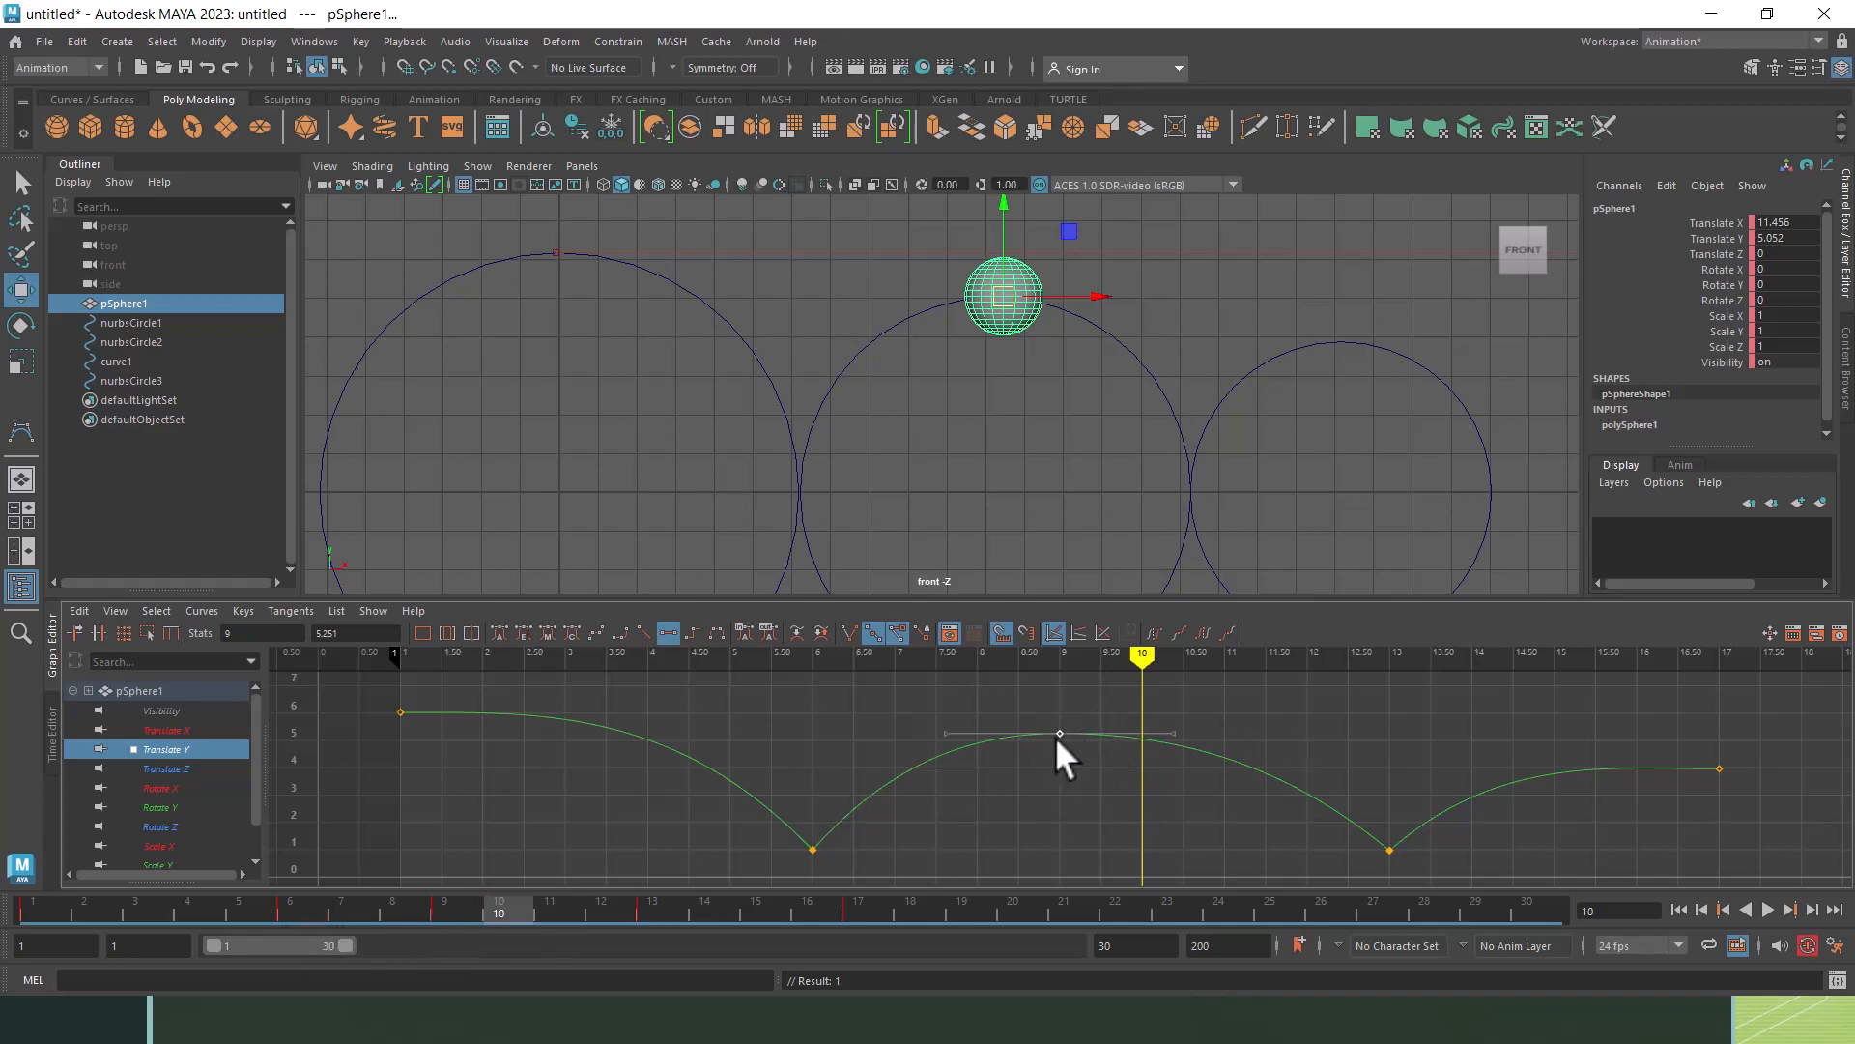
middle_click_drag(1057, 733, 1110, 737)
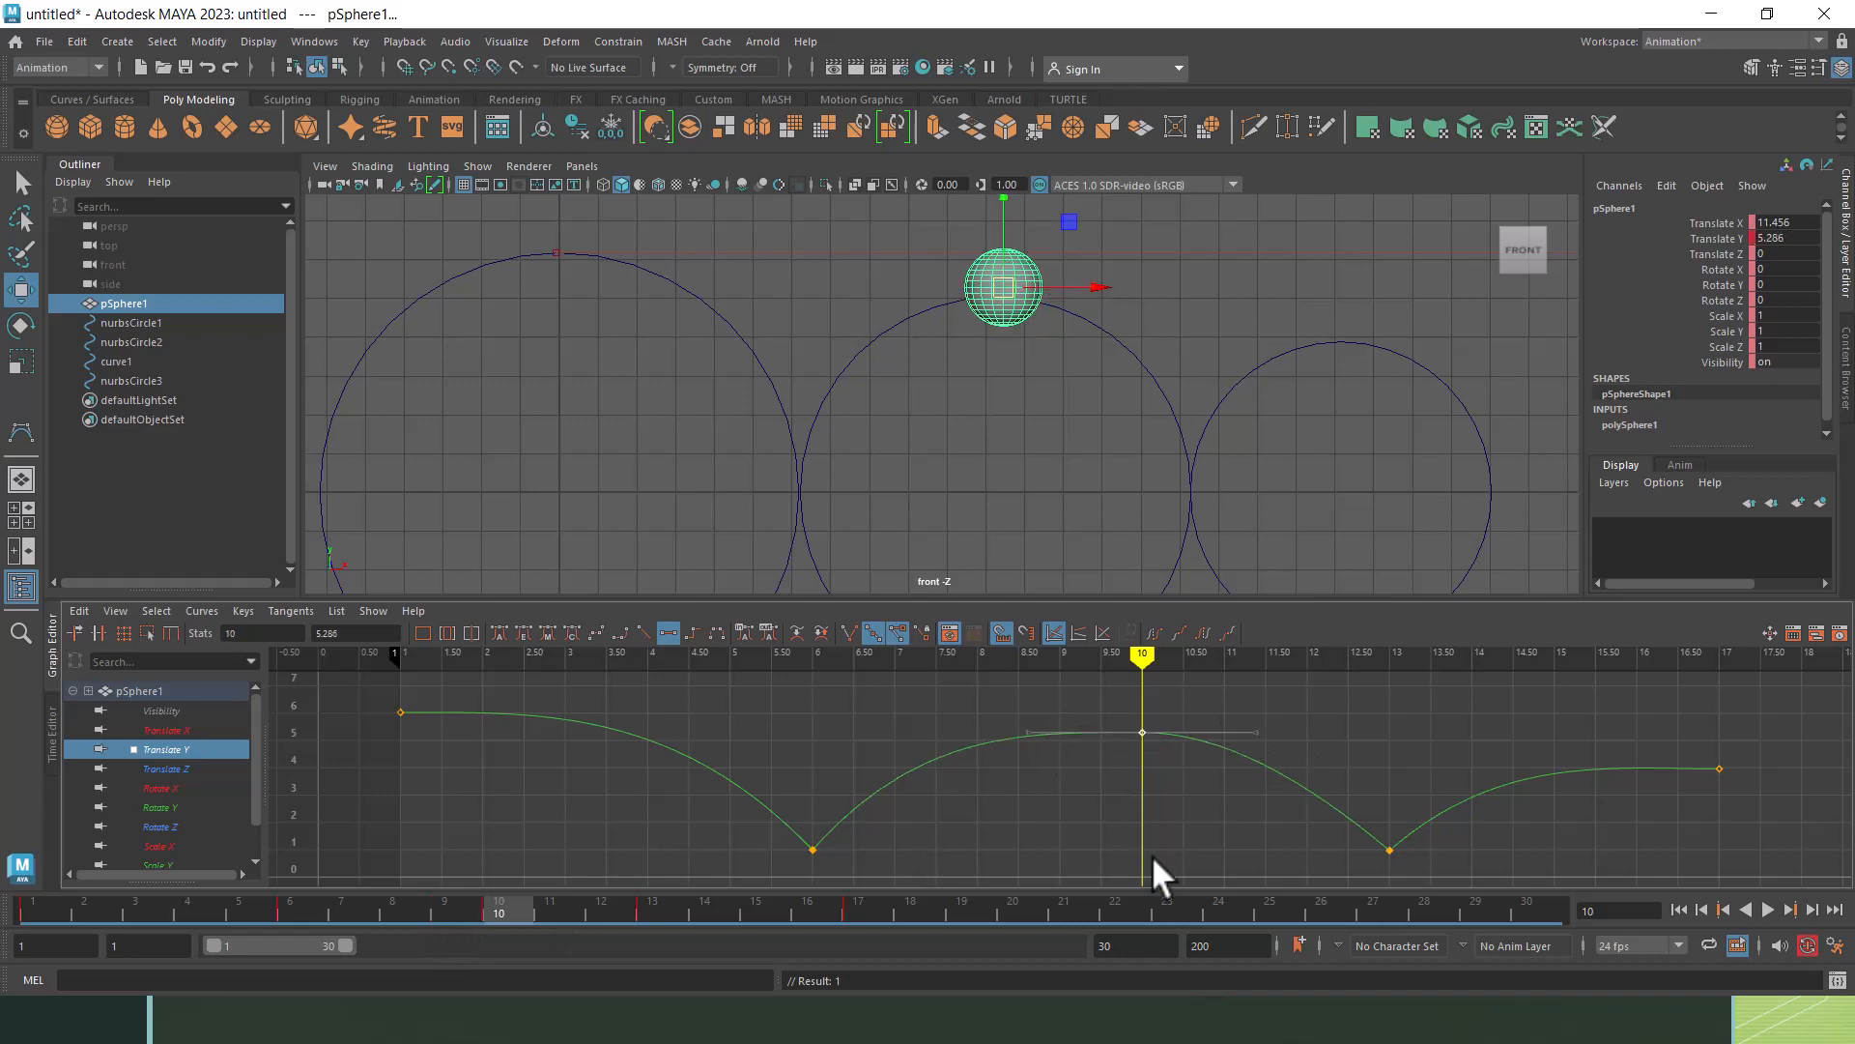
Step: Play the bounce from frame 1, consult the annotated bouncing-ball drawing in Photoshop, and return to Maya to stop playback
left_click(1680, 909)
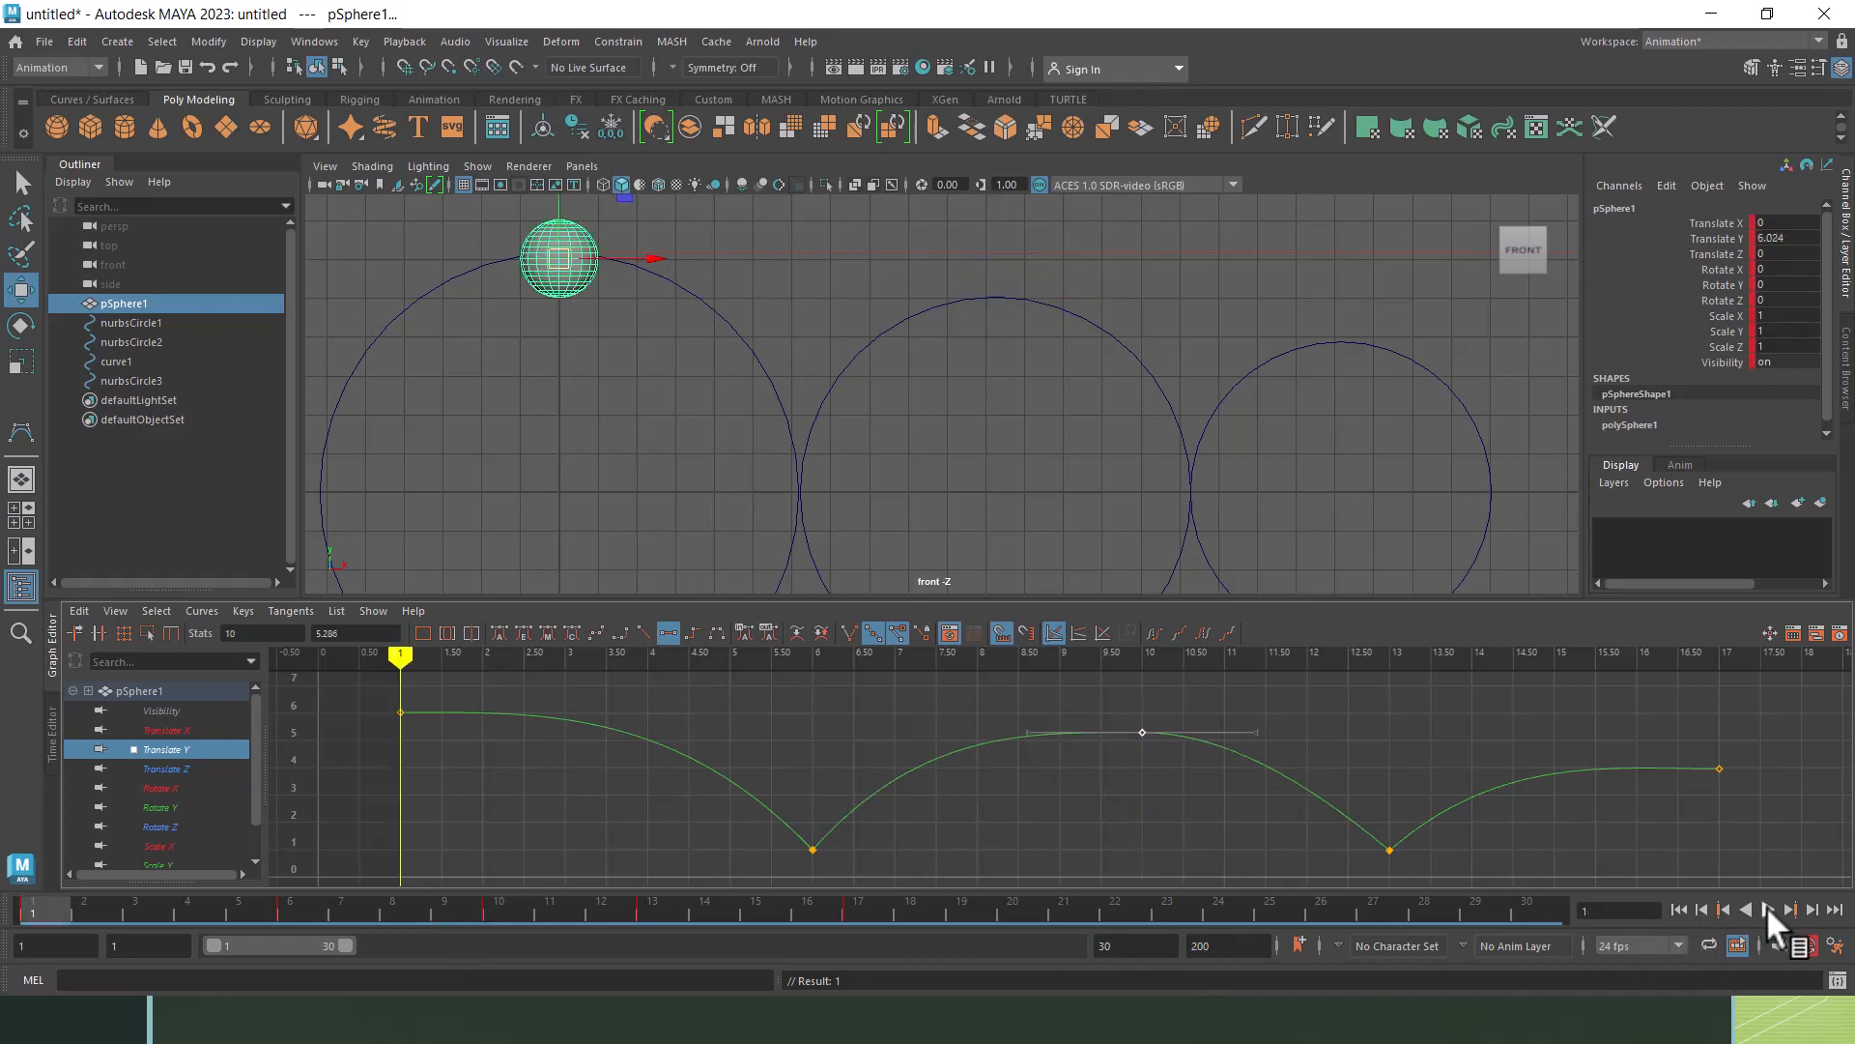
left_click(1767, 910)
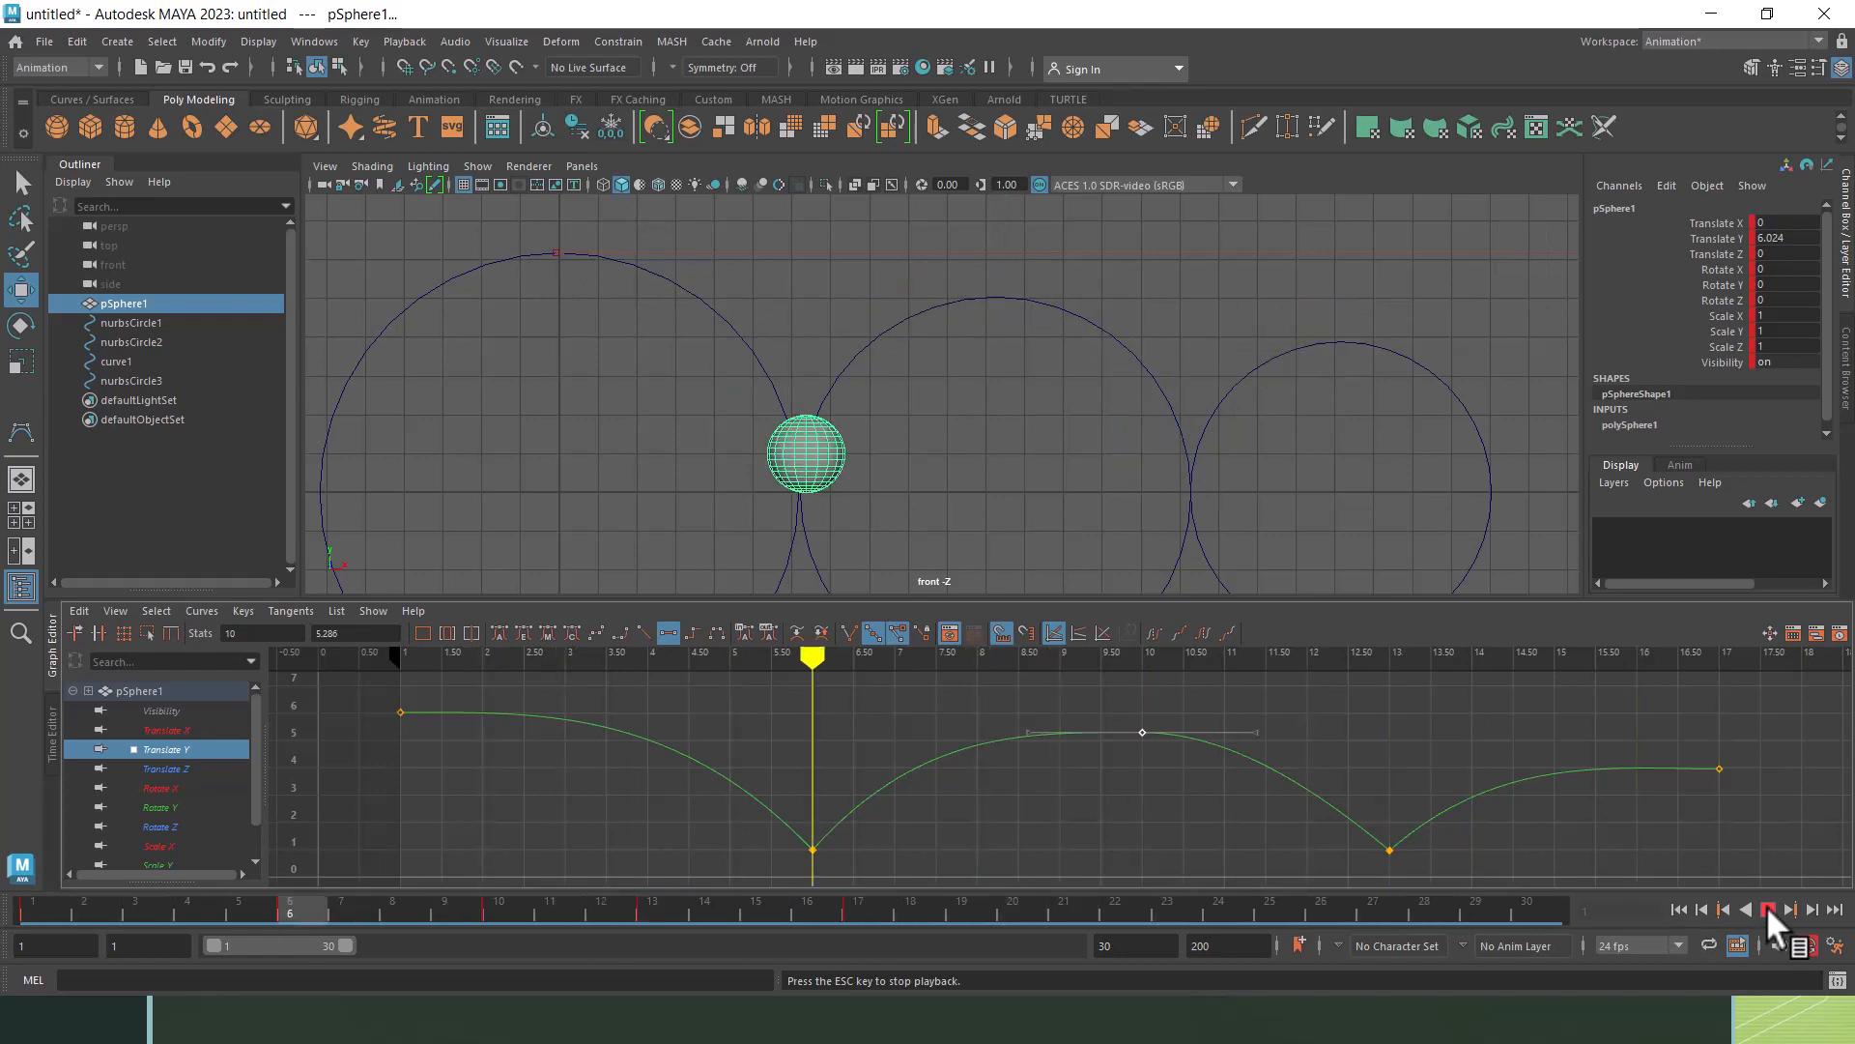
key("alt+Tab")
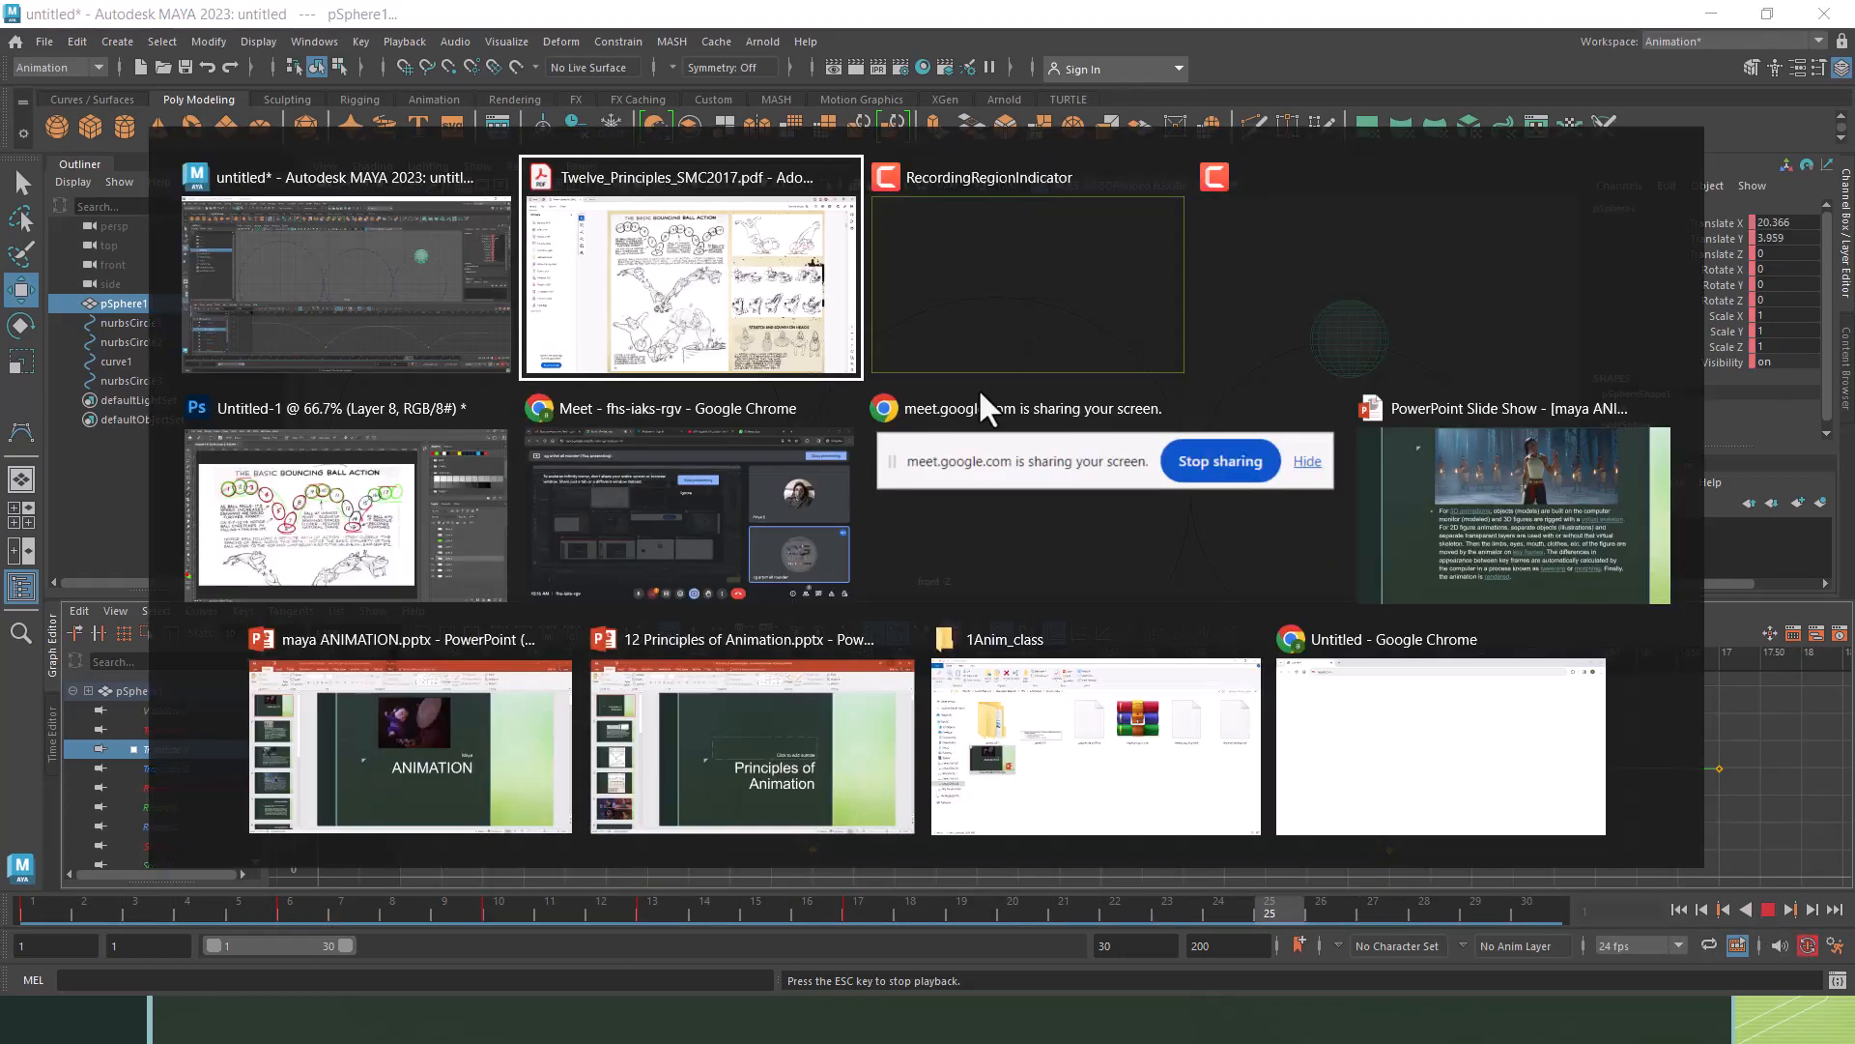
left_click(340, 529)
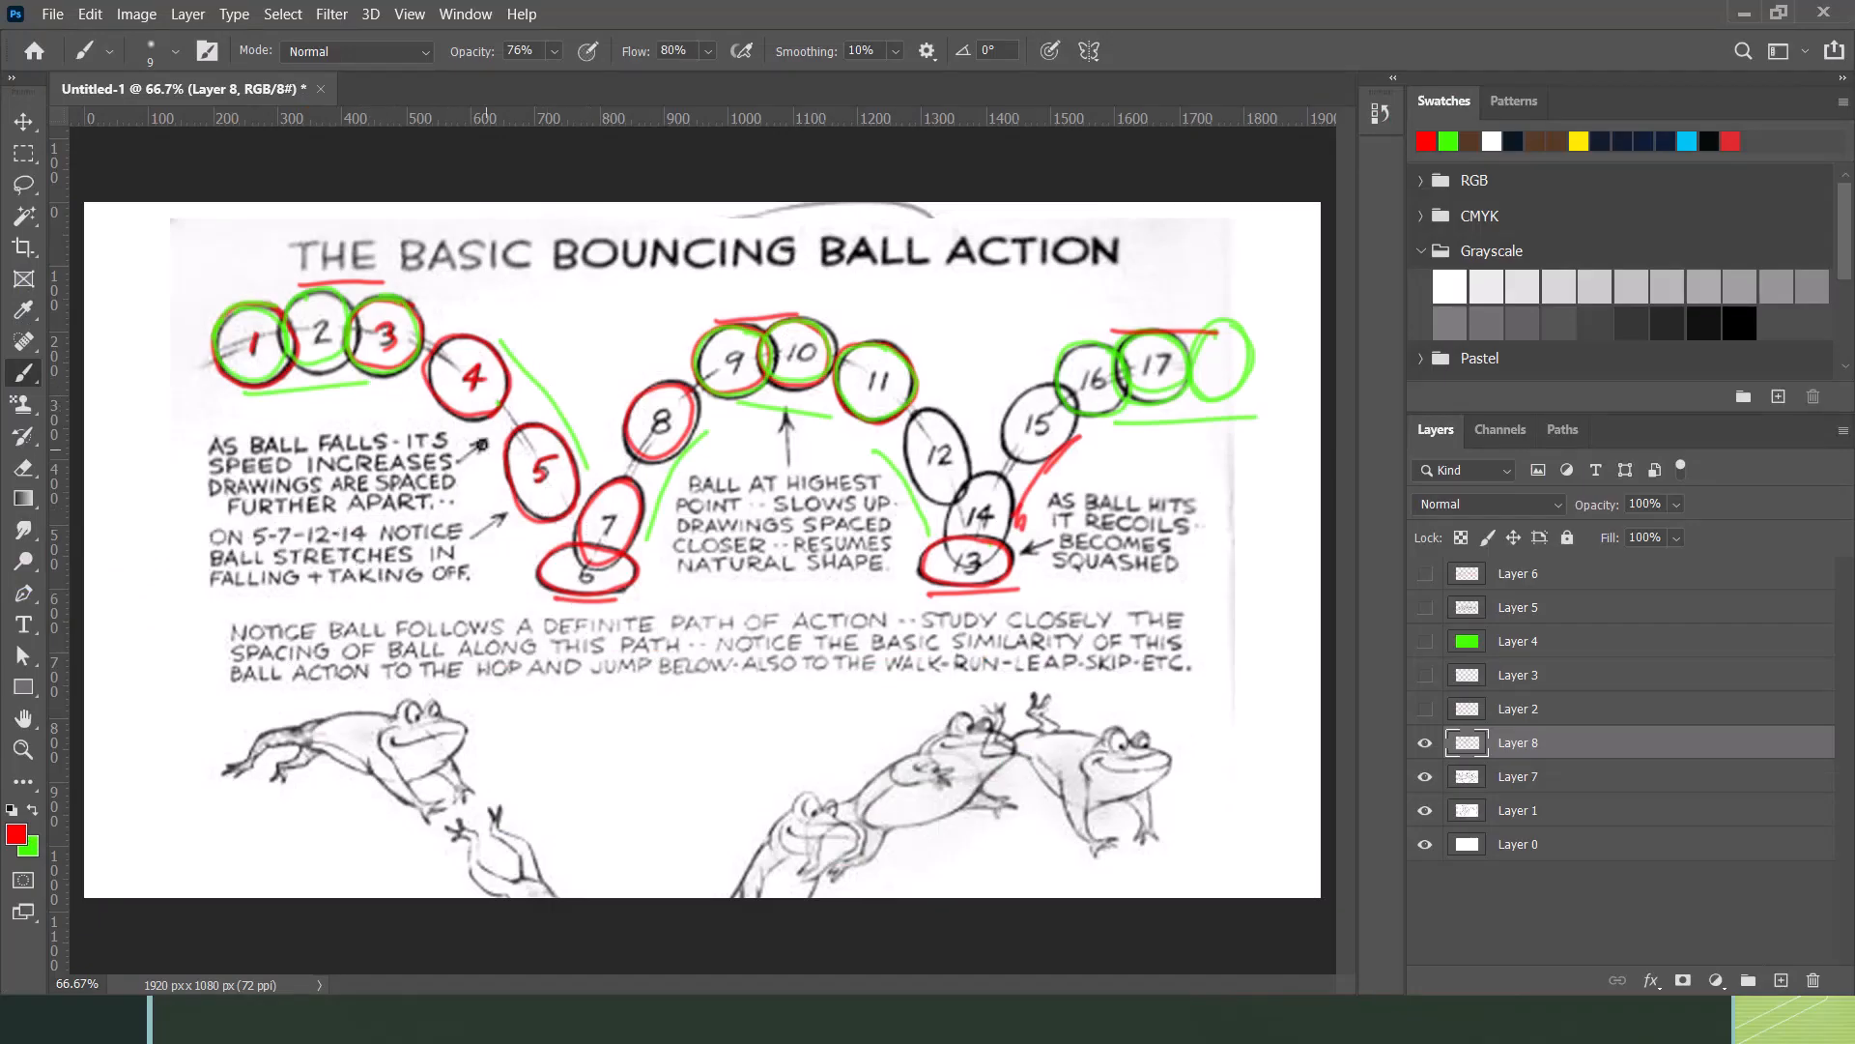
key("alt+Tab")
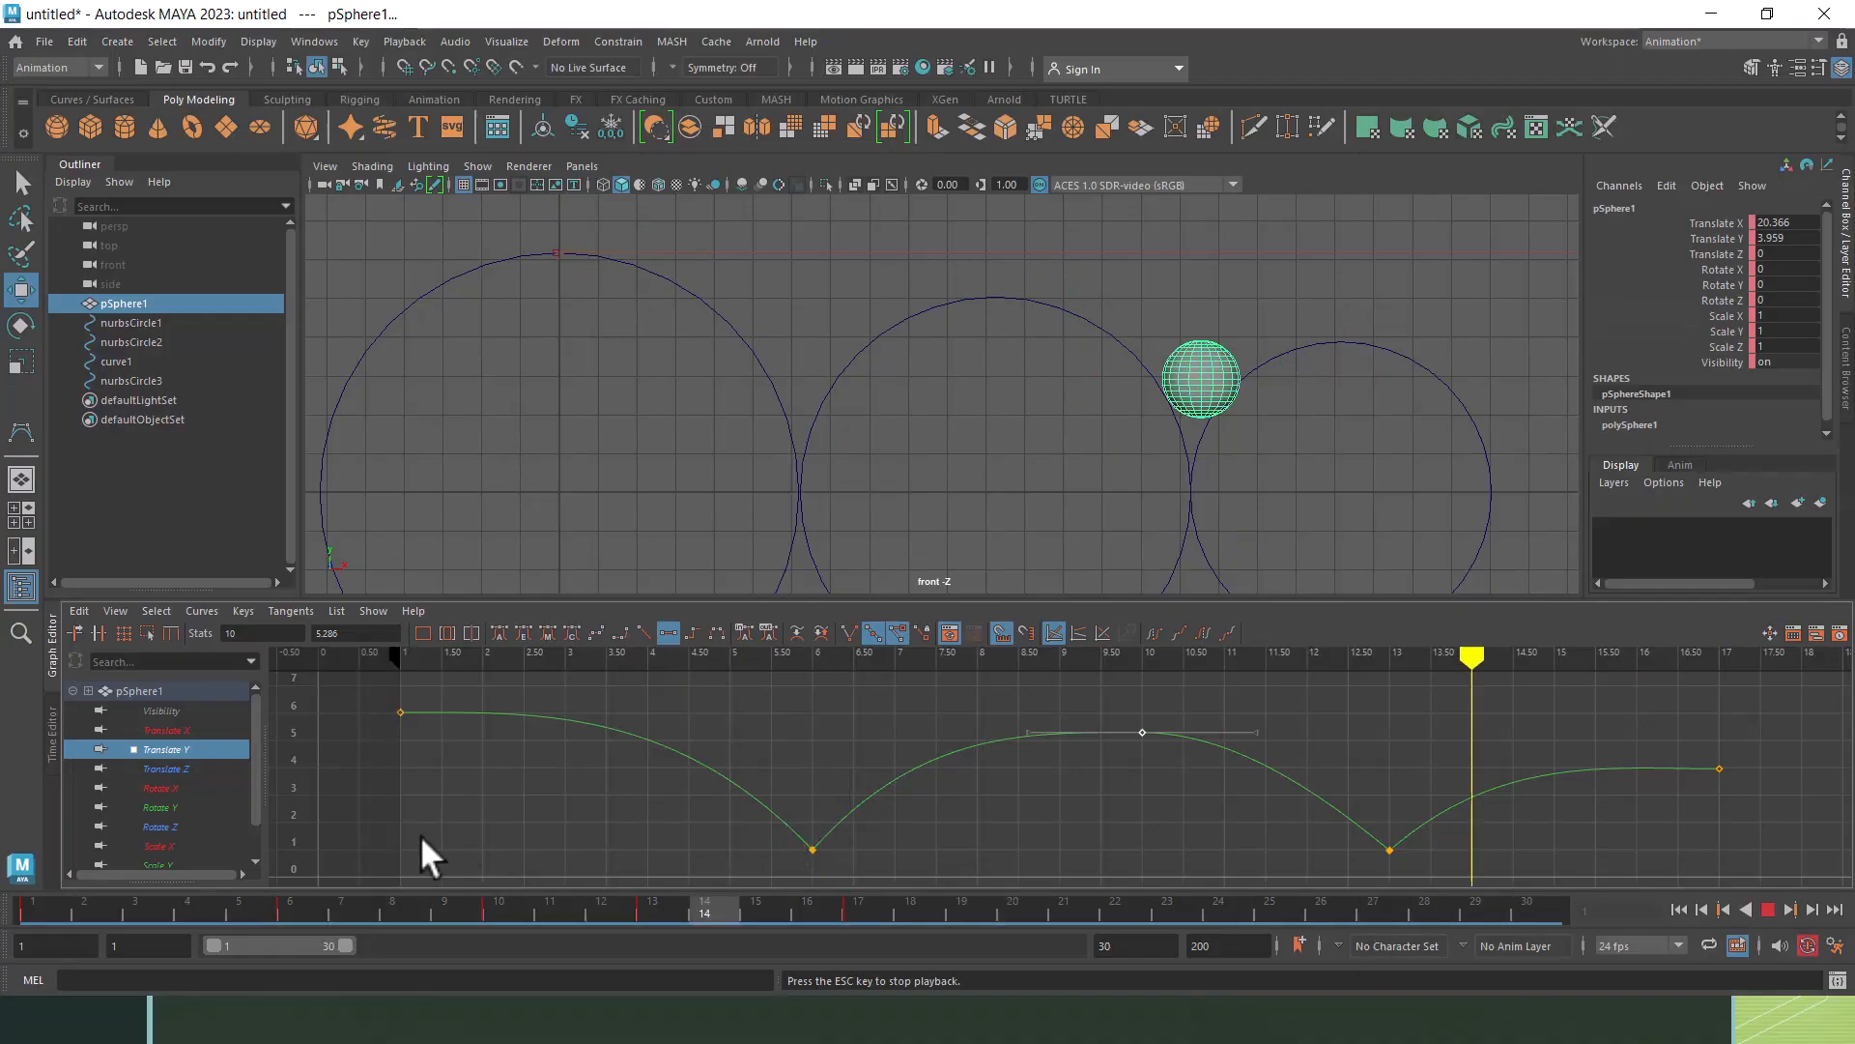
left_click(1767, 910)
Step: At frame 4, stretch the sphere to a Scale Y of 1.167 and tilt it along the first arc to Rotate Z 34.313
left_click_drag(240, 912, 180, 908)
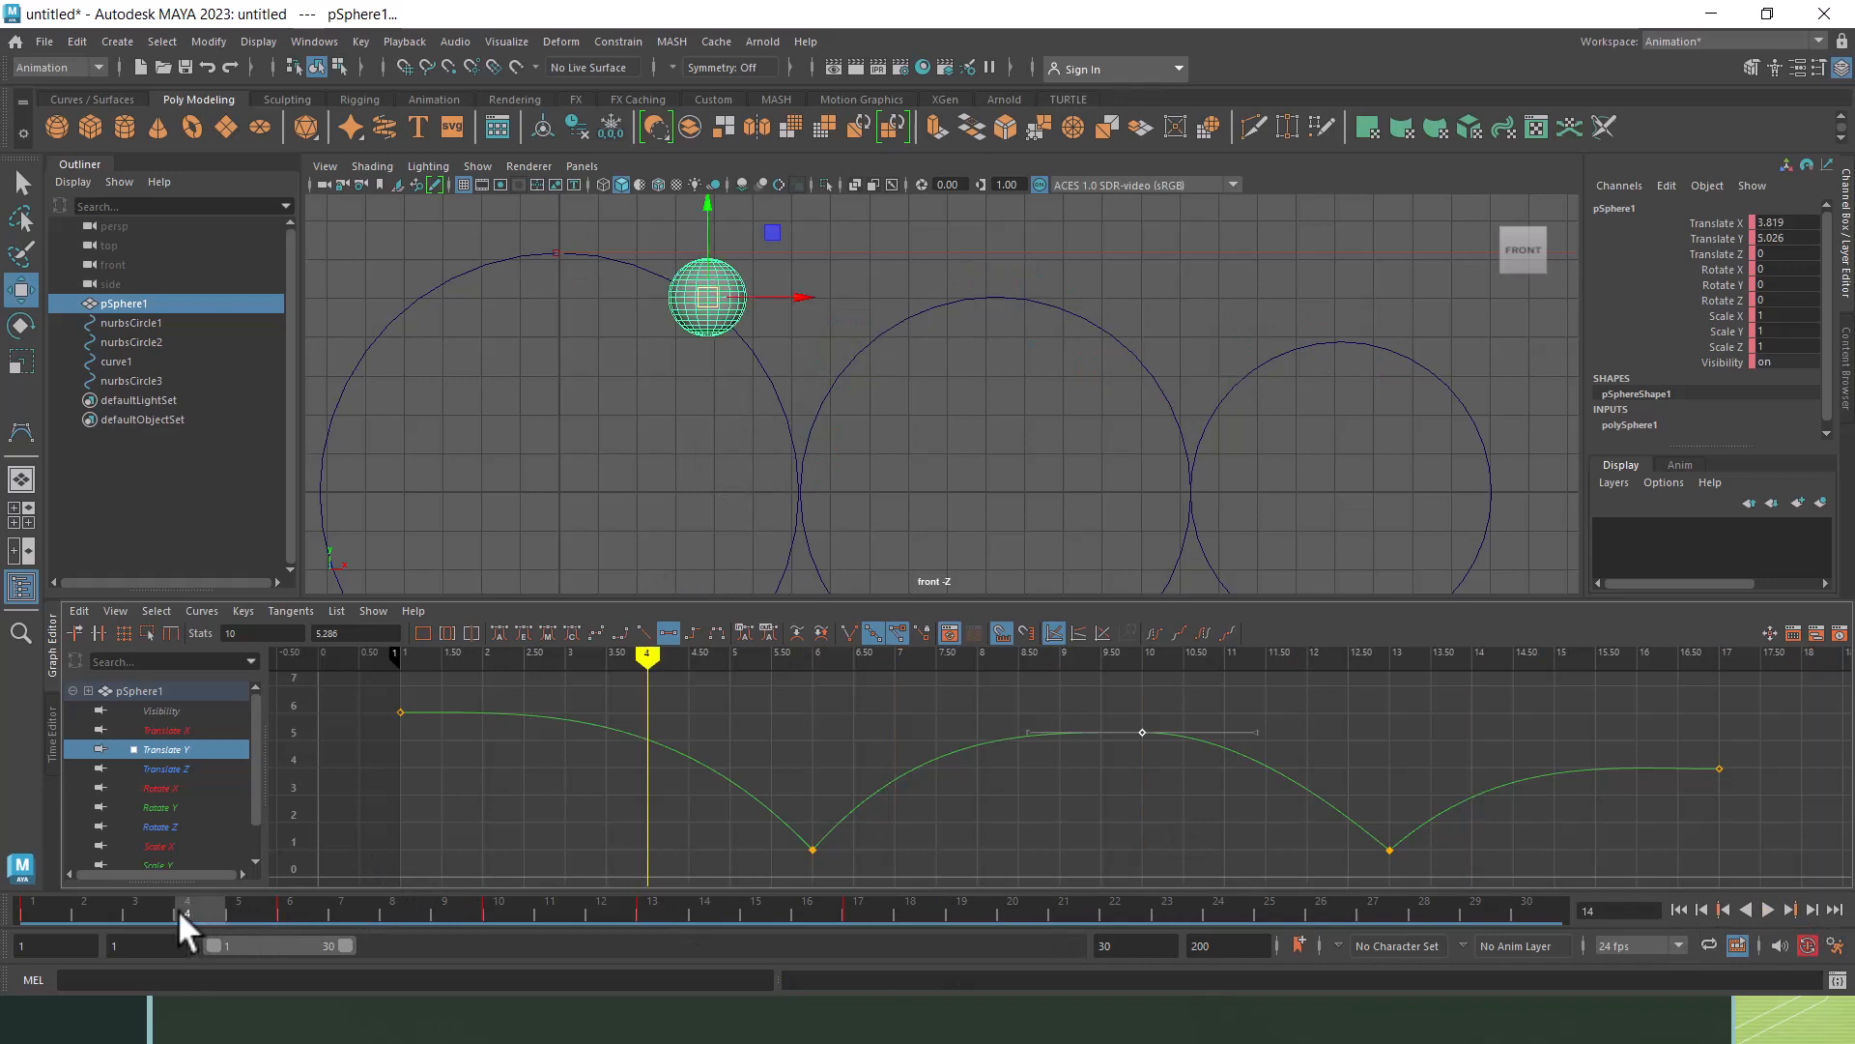
middle_click_drag(758, 332, 770, 379, "alt")
scroll(771, 379, "up", 1)
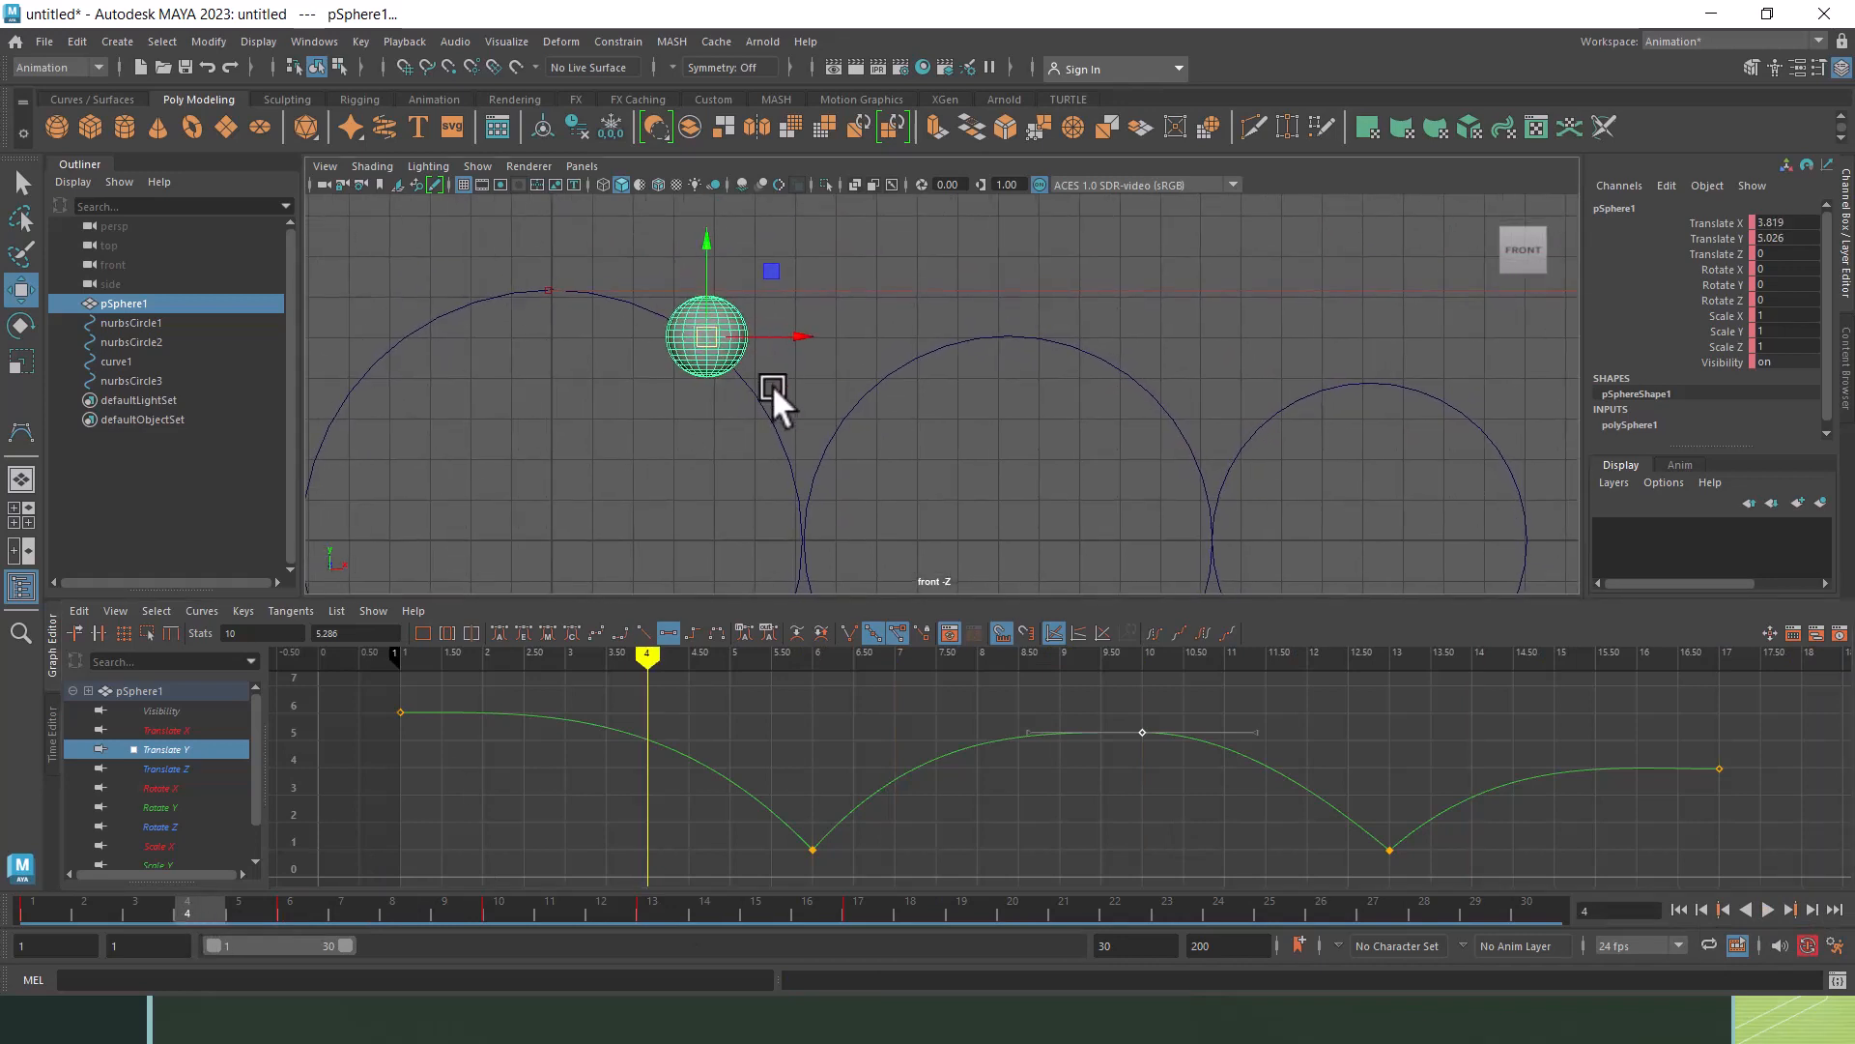
key("r")
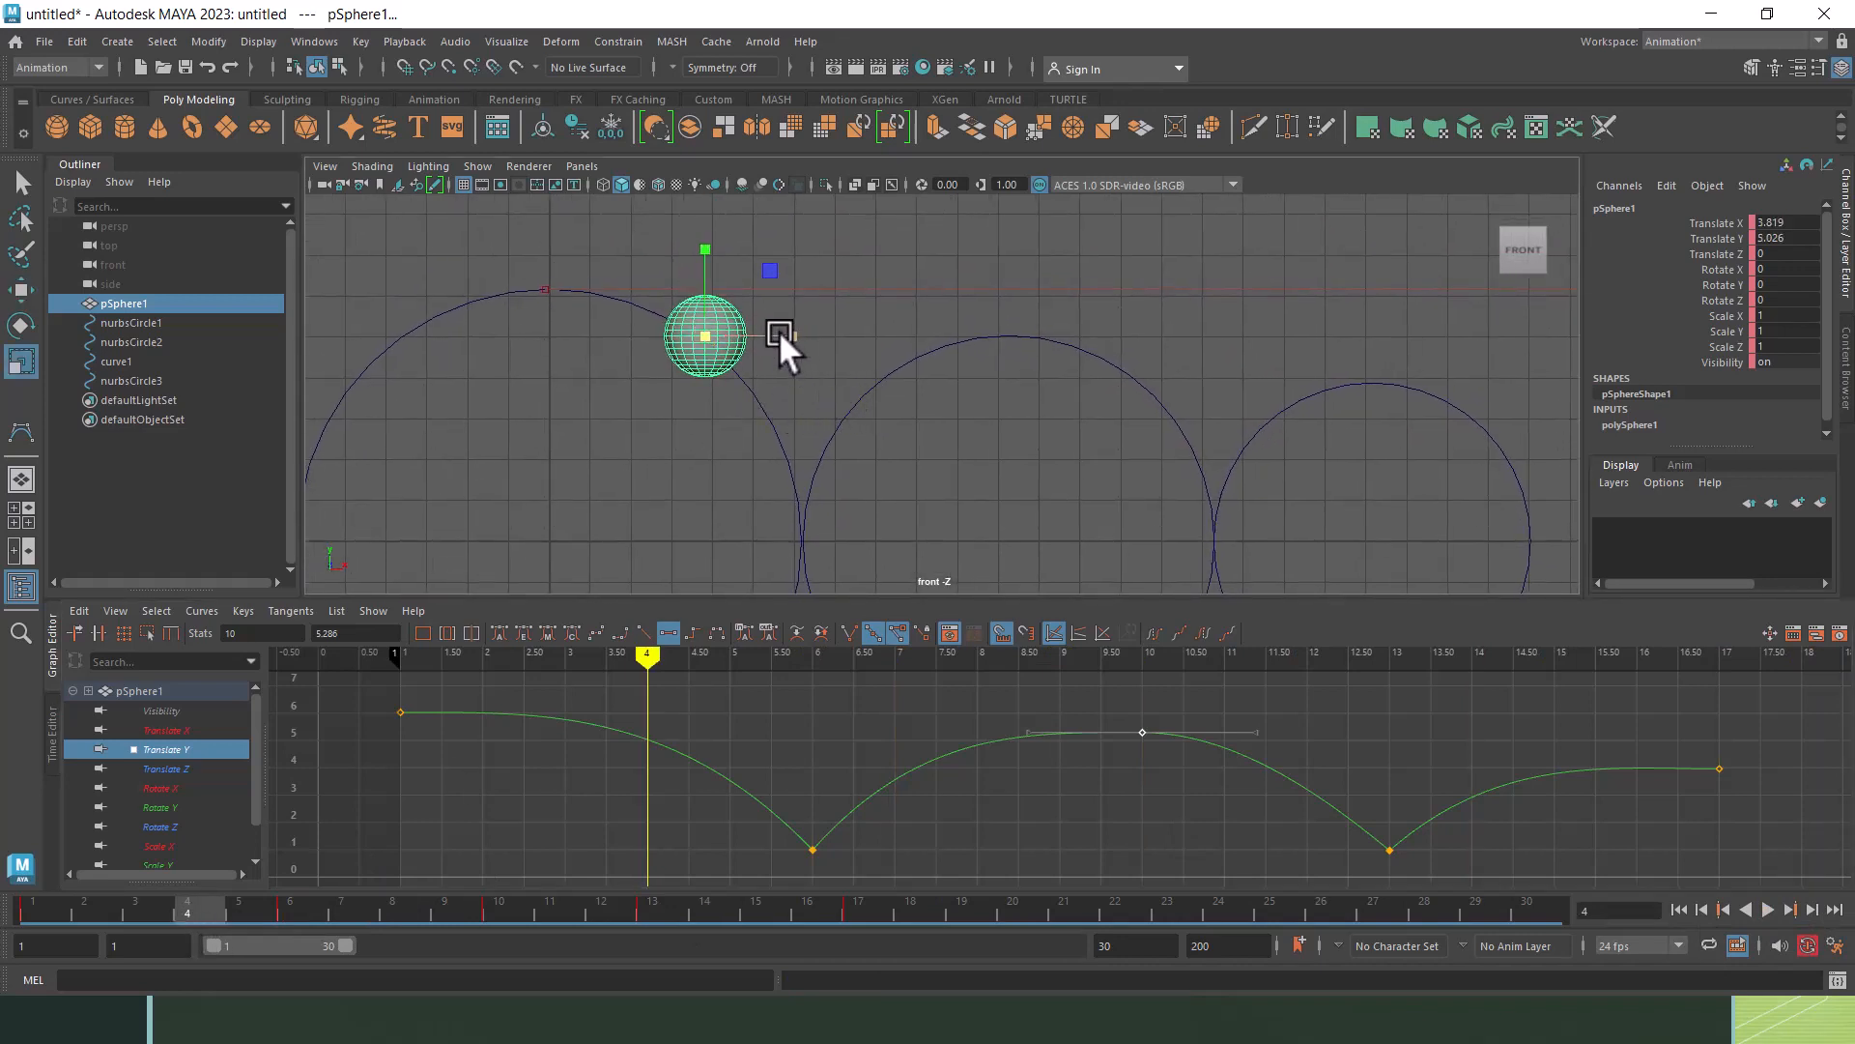
left_click_drag(709, 247, 698, 234)
mouse_move(186, 908)
left_mouse_down()
mouse_move(8, 908)
mouse_move(203, 907)
left_mouse_up()
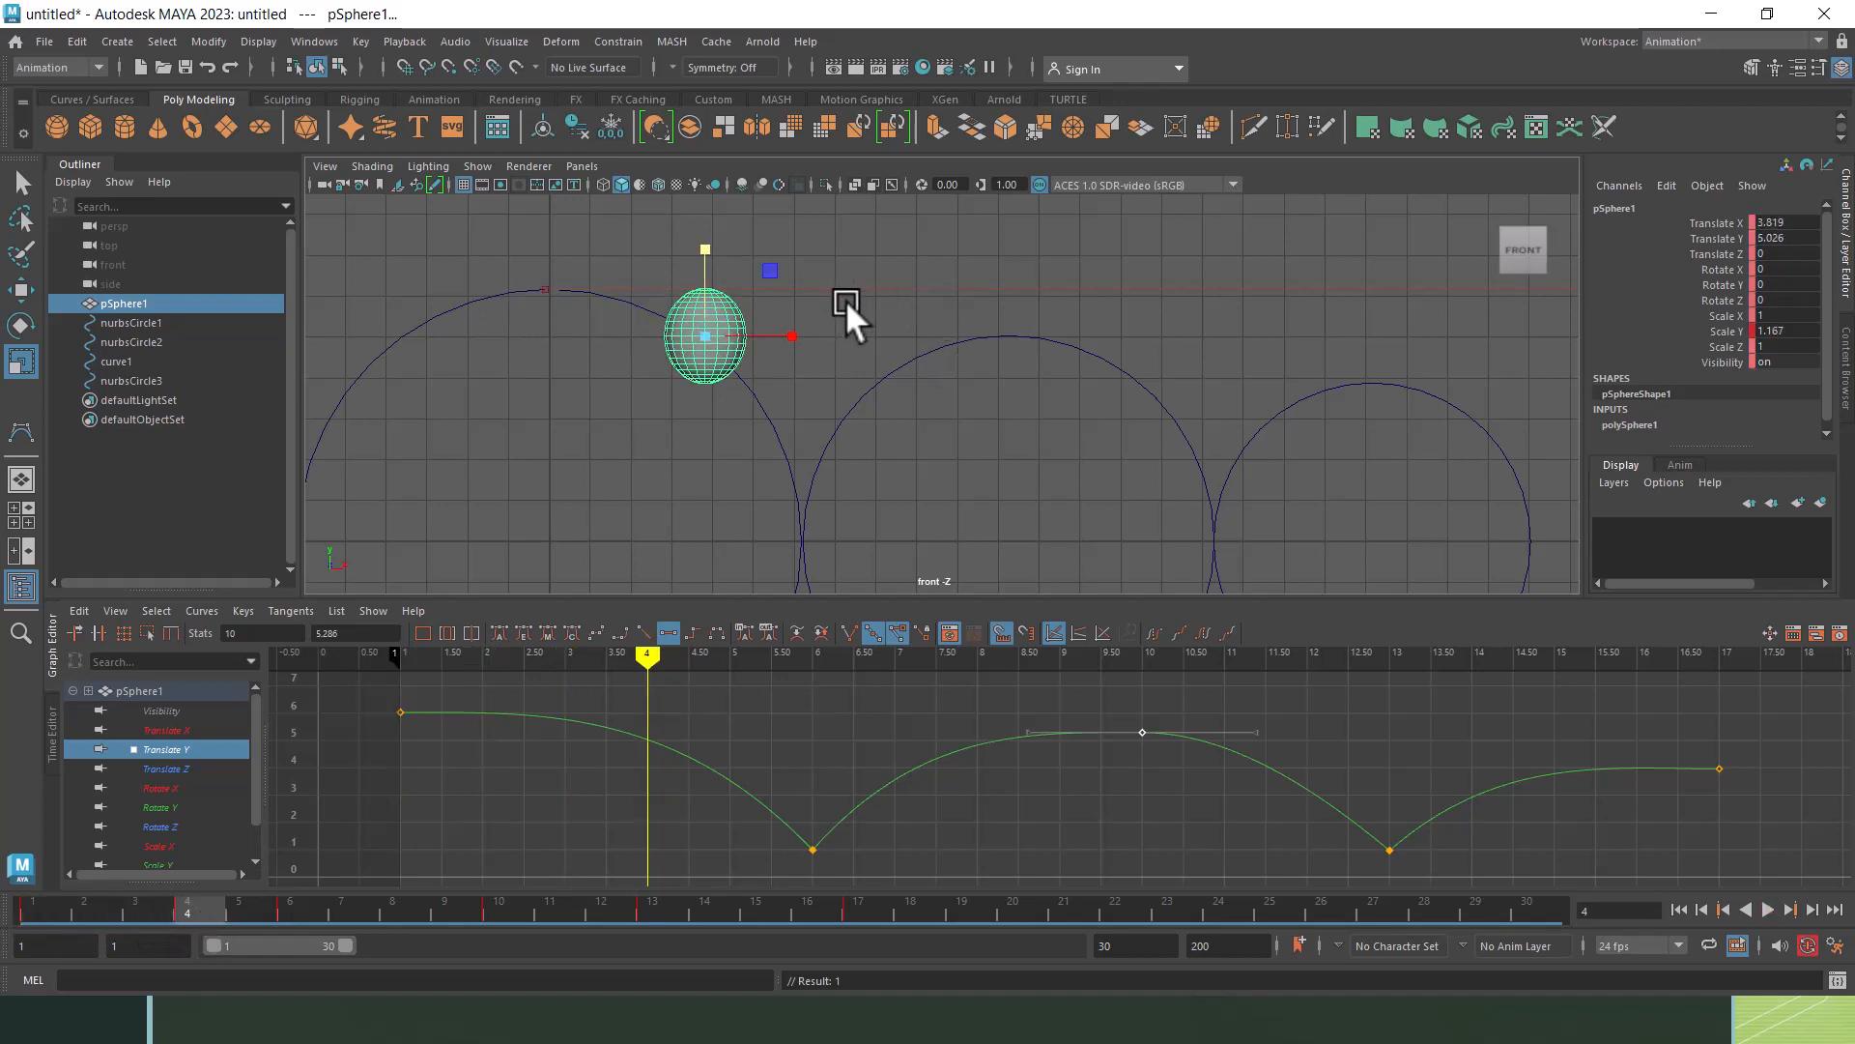
key("e")
left_click_drag(783, 293, 745, 257)
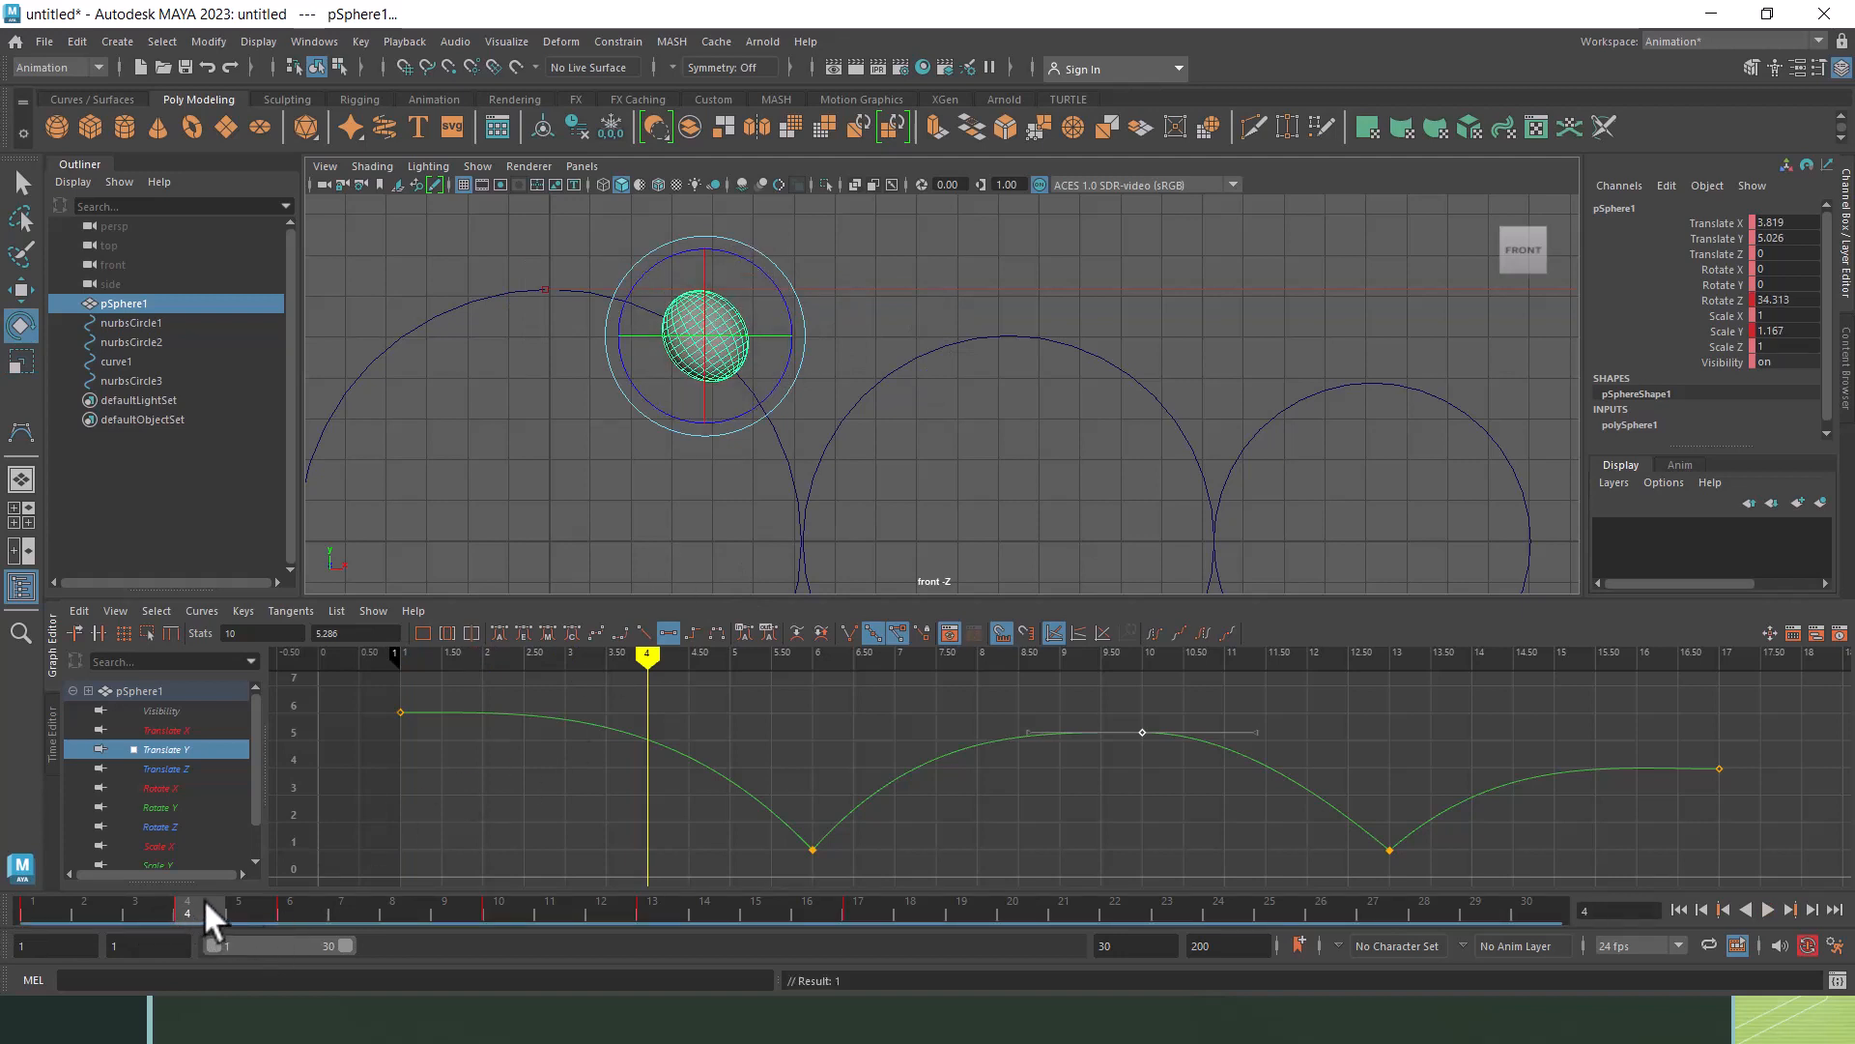
Step: At frame 6, set the sphere's Rotate Z to 0
left_click_drag(206, 903, 294, 913)
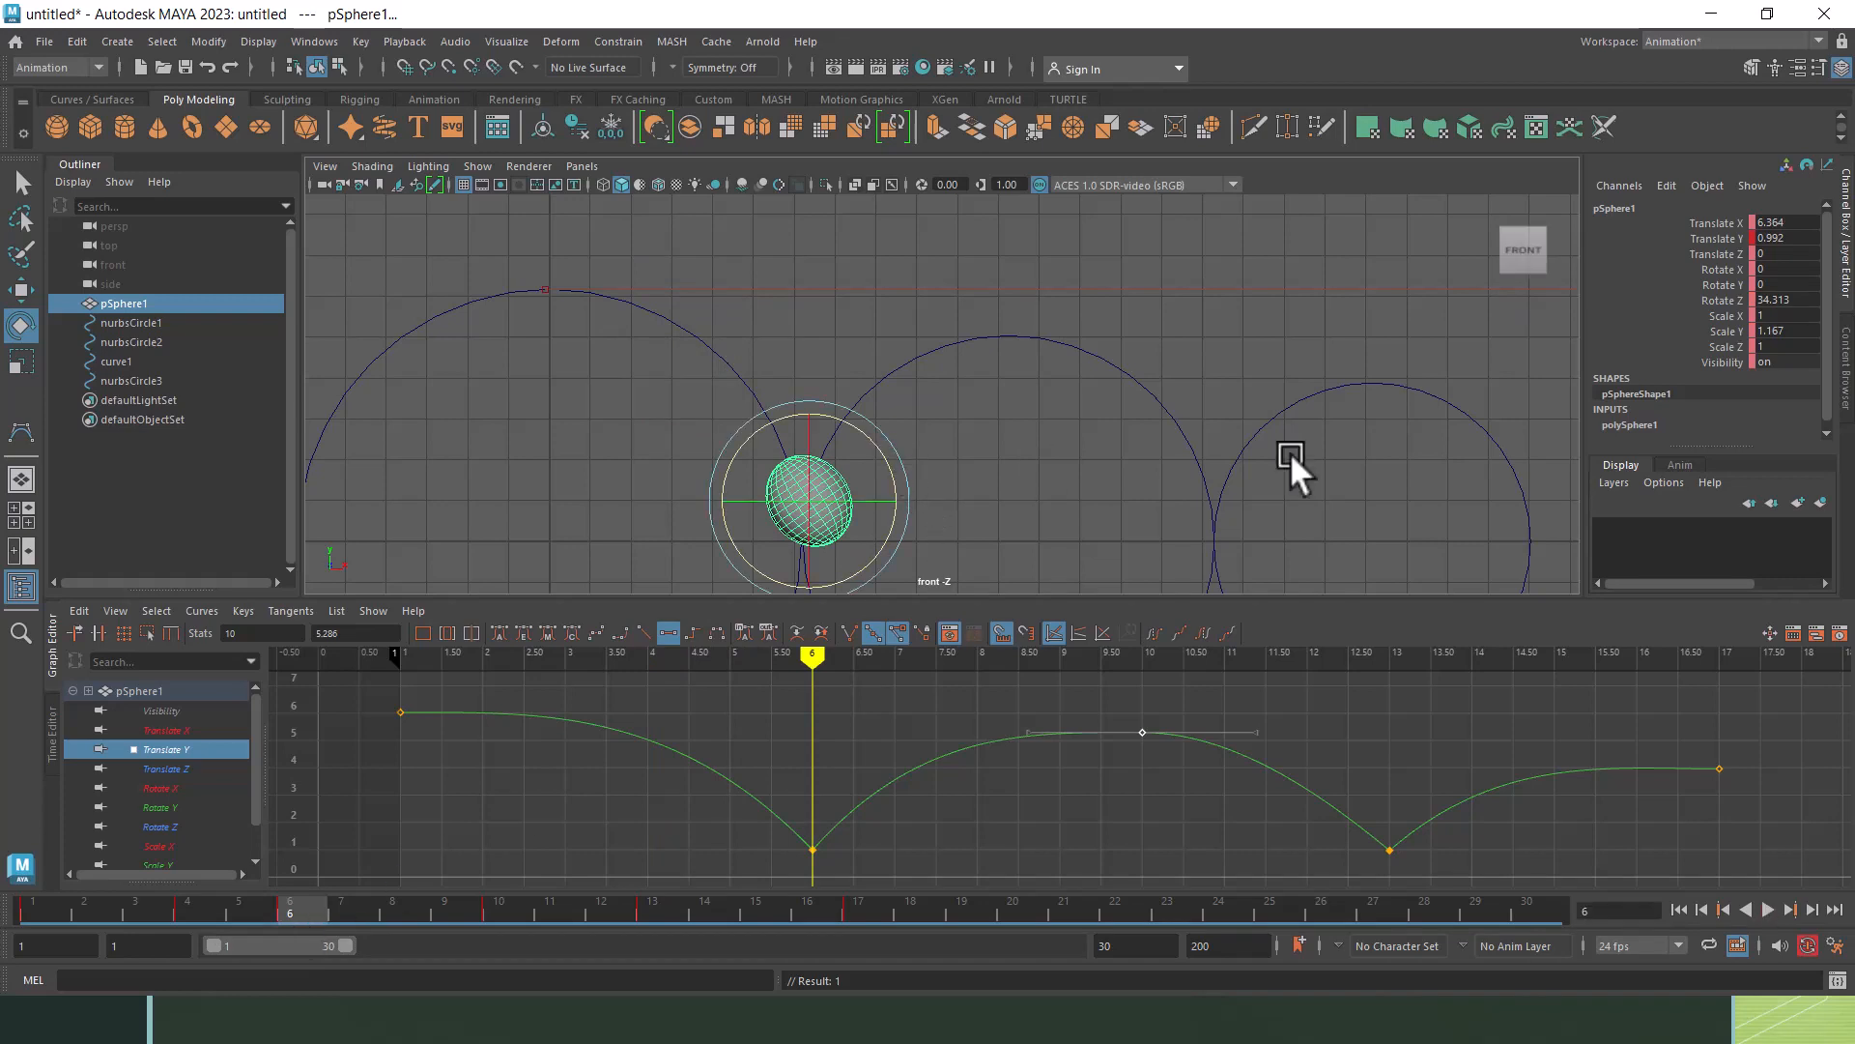
left_click(1787, 301)
type("0")
key("Return")
Step: Squash the sphere at its first ground contact to Scale Y 0.843 and lower it to Translate Y 0.838
scroll(1034, 396, "up", 1)
middle_click_drag(988, 559, 980, 489, "alt")
key("r")
mouse_move(827, 370)
left_mouse_down()
mouse_move(822, 397)
mouse_move(818, 369)
left_mouse_up()
key("w")
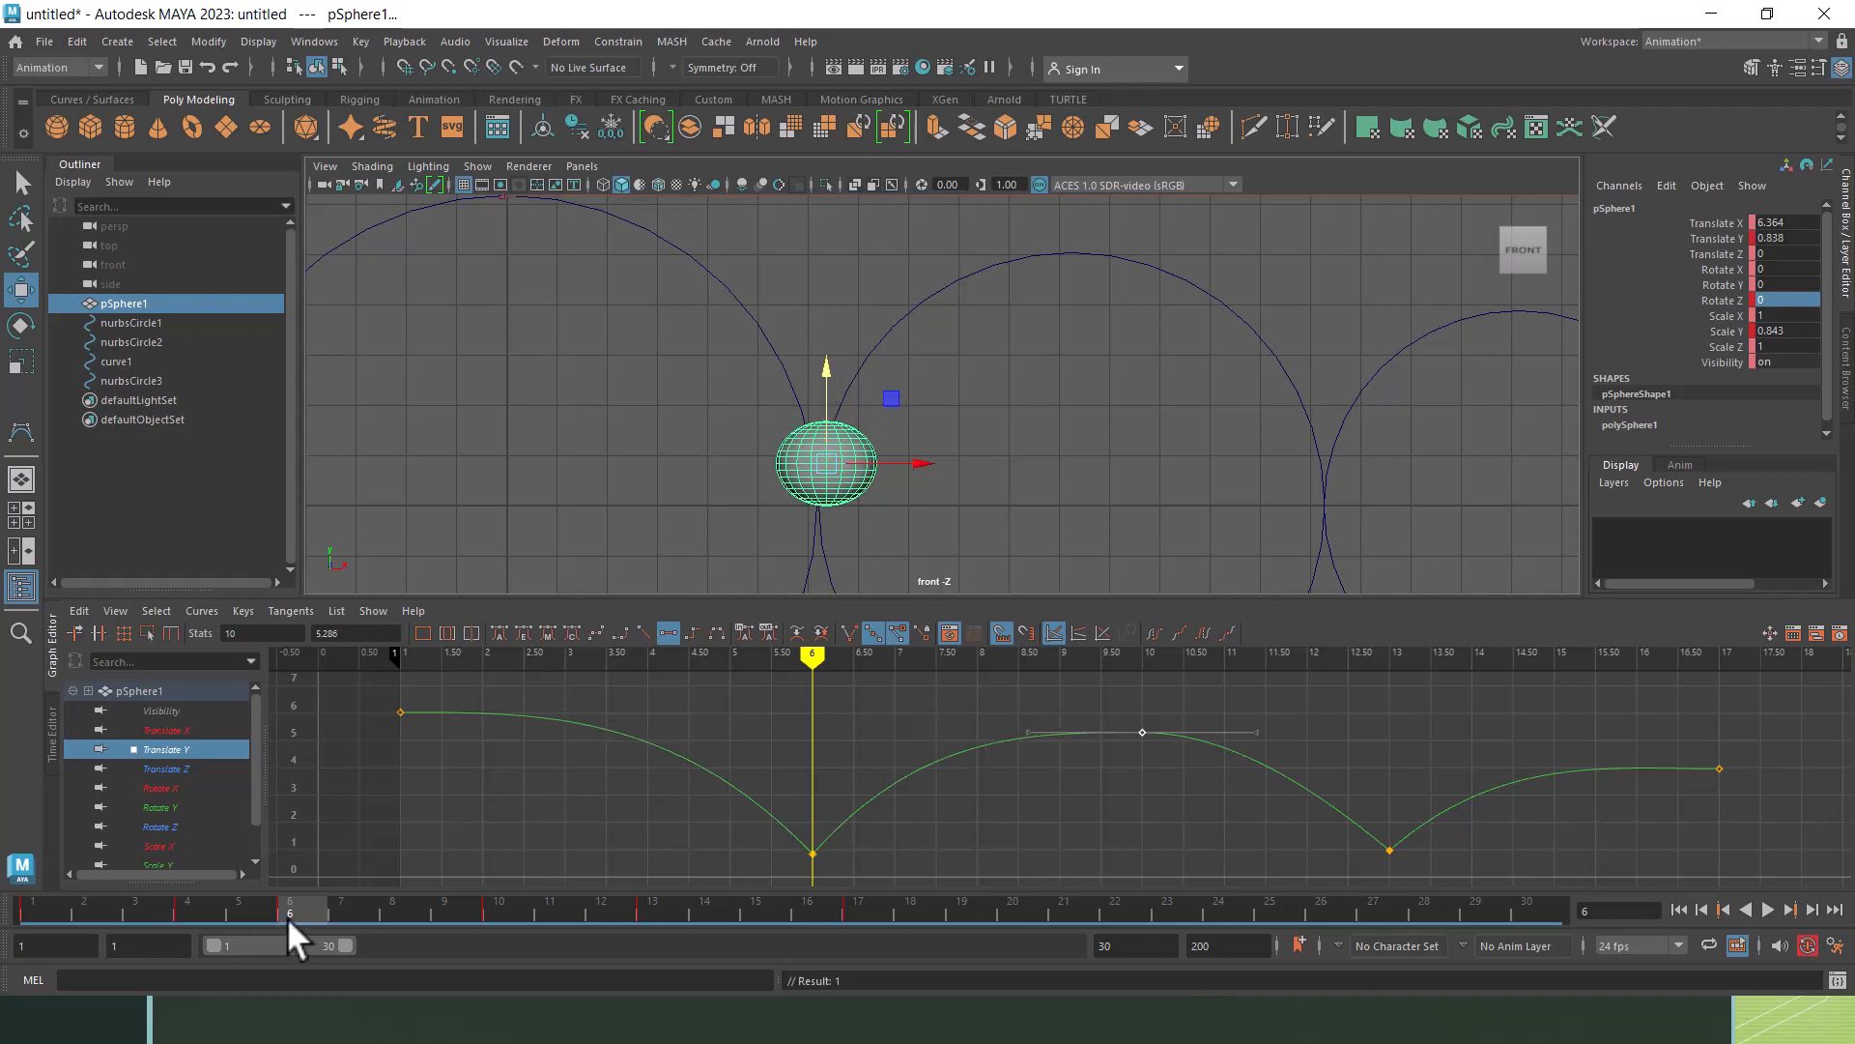
Step: Copy the Scale Y value of frame 4 to frame 7, setting it to 1.167
left_click_drag(288, 912, 377, 912)
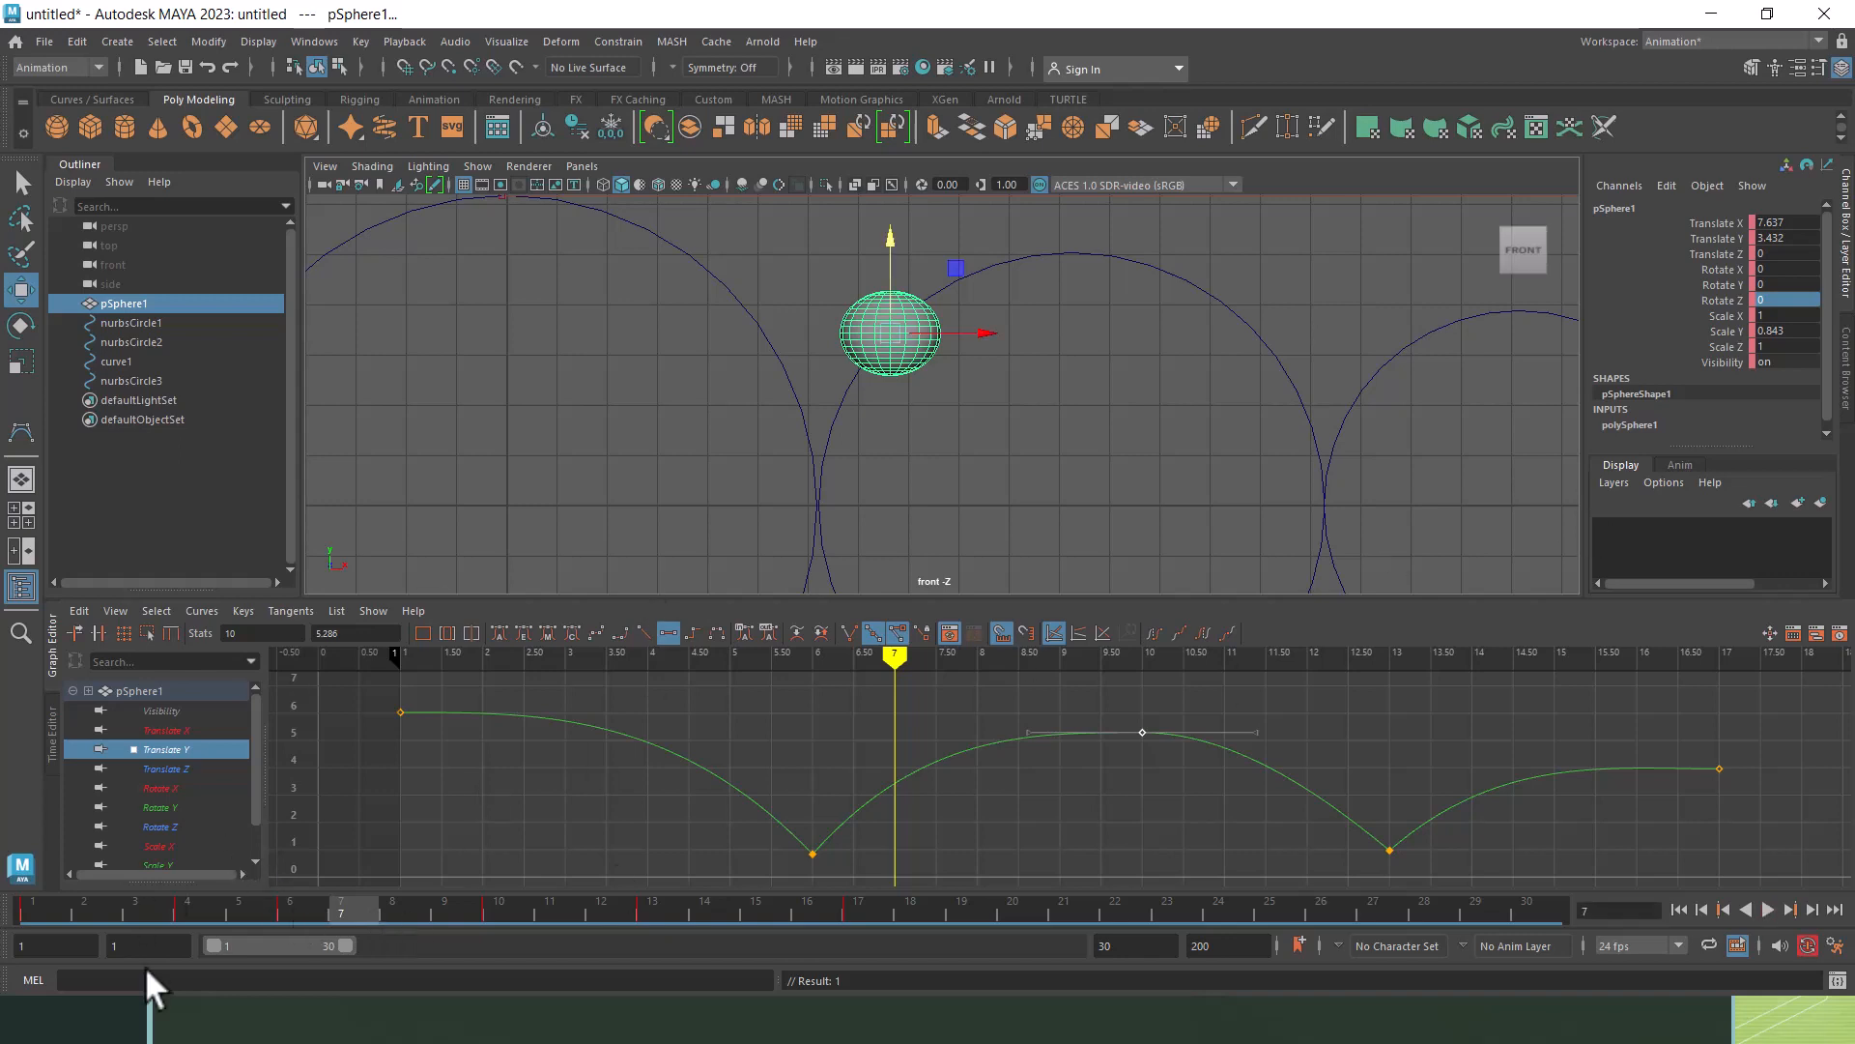
left_click(187, 914)
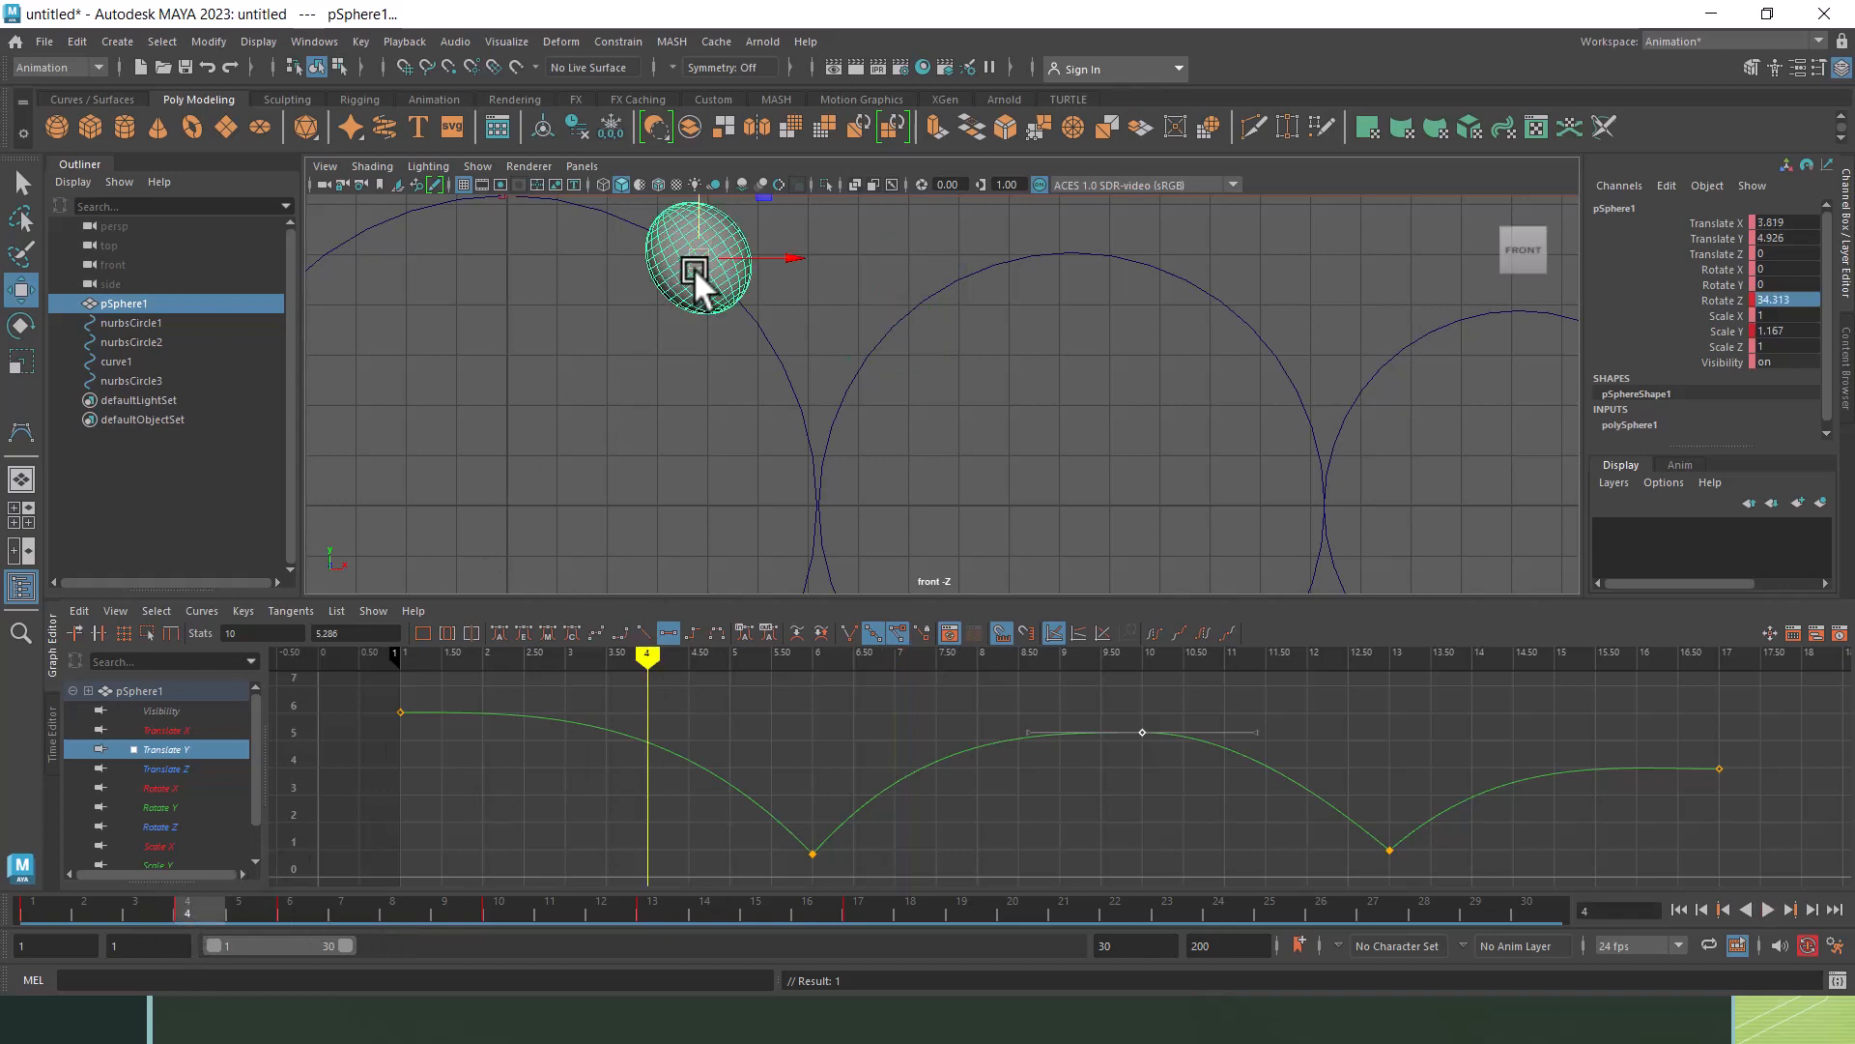
left_click(1800, 331)
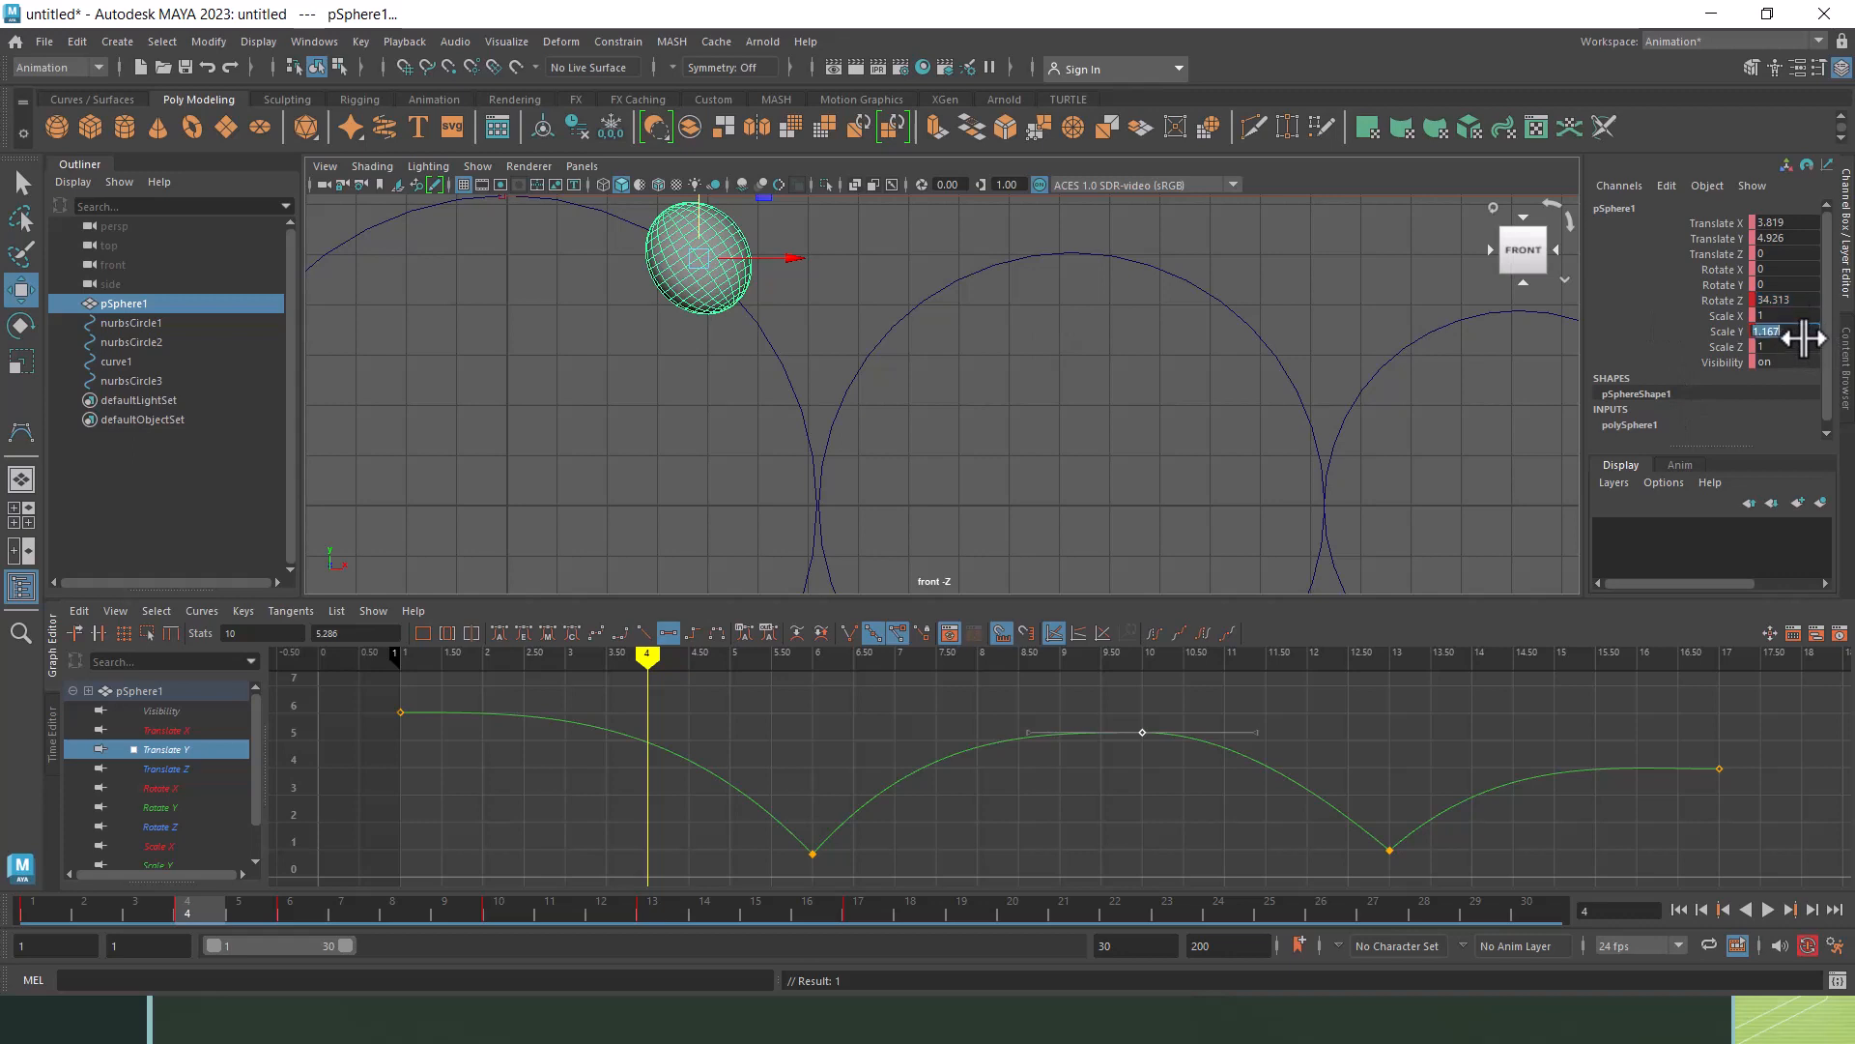
left_click(338, 913)
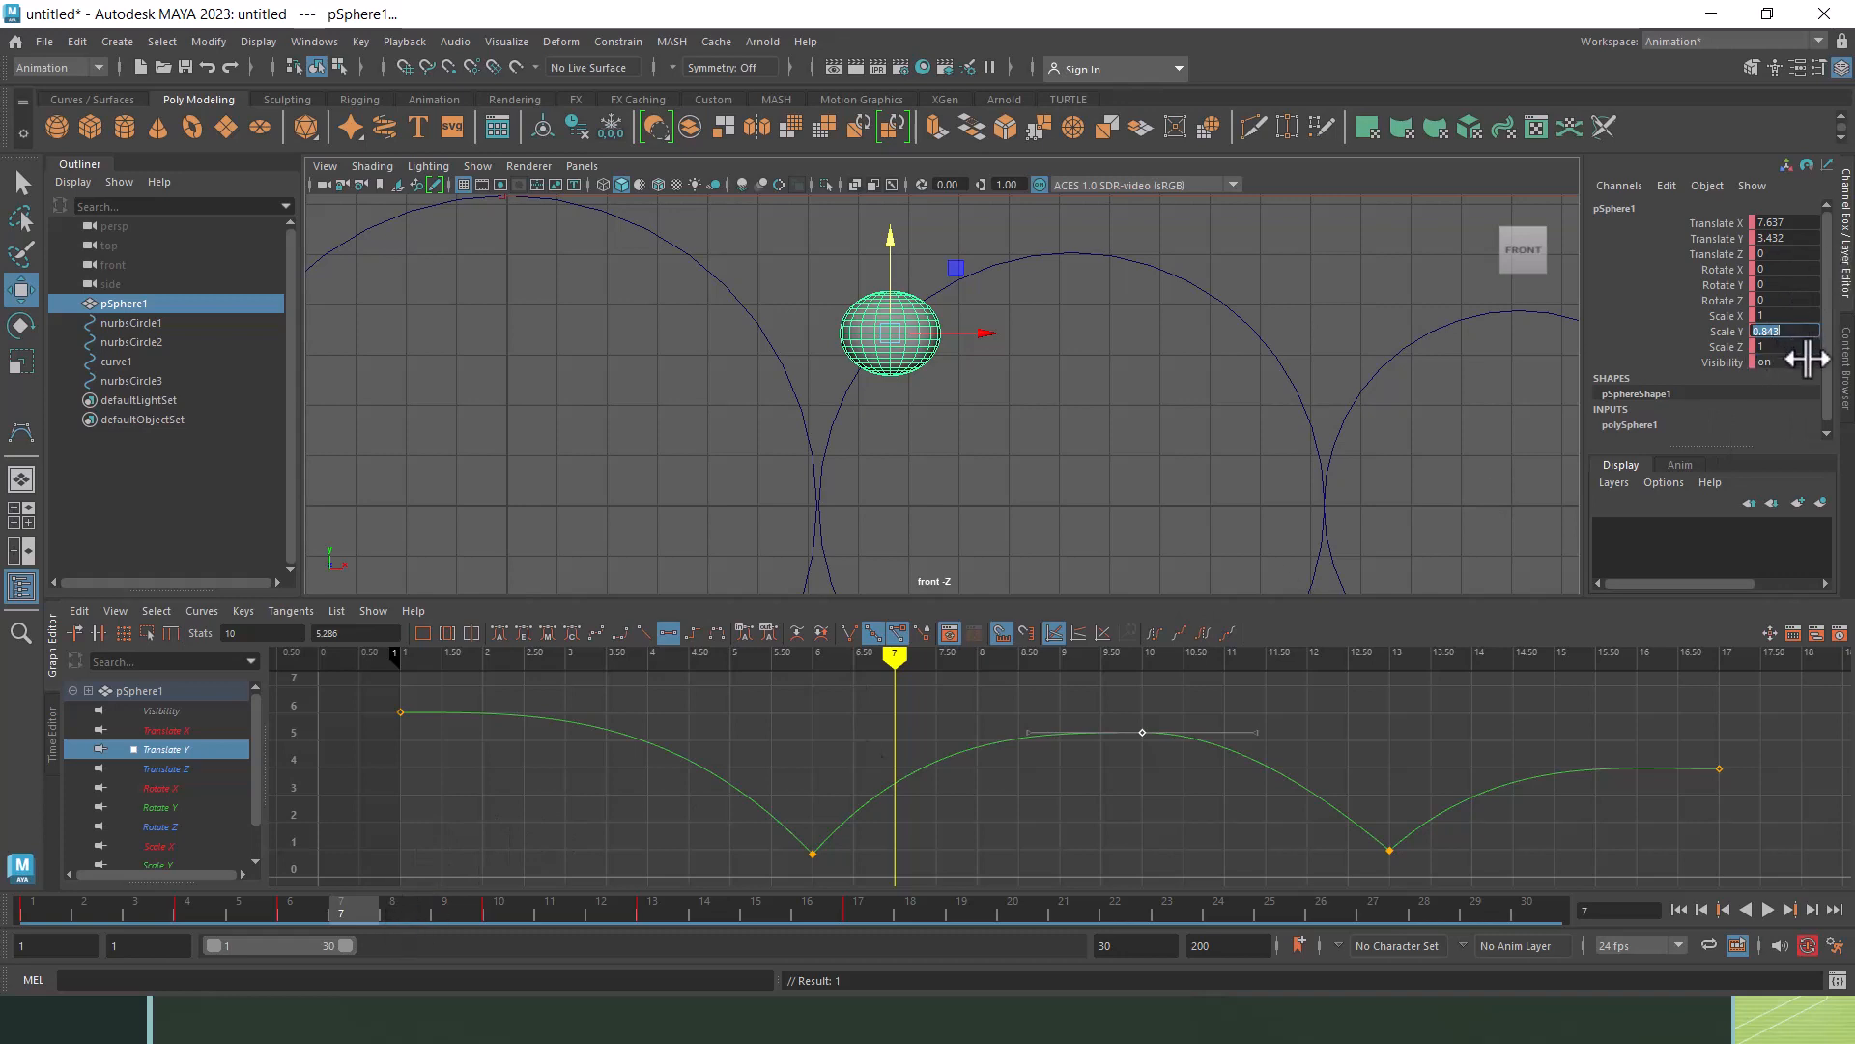
left_click(187, 911)
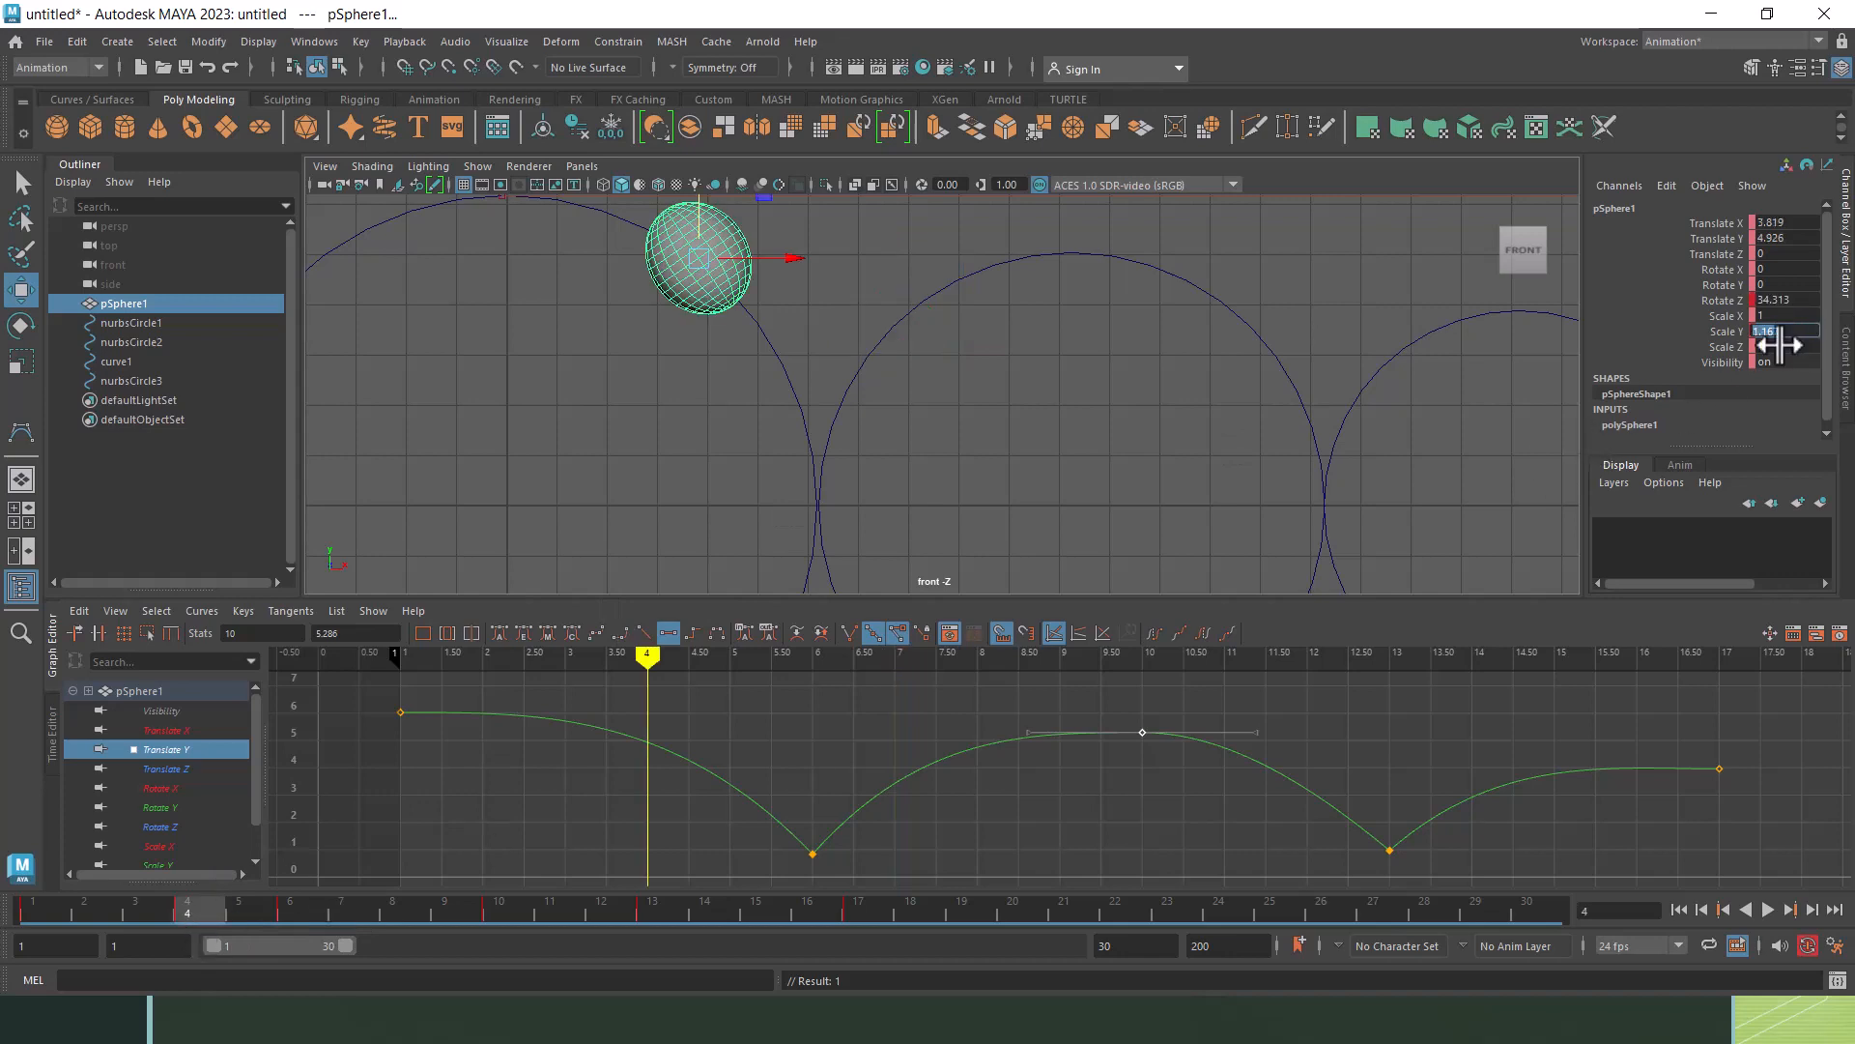
left_click(344, 911)
type("1.167")
key("Return")
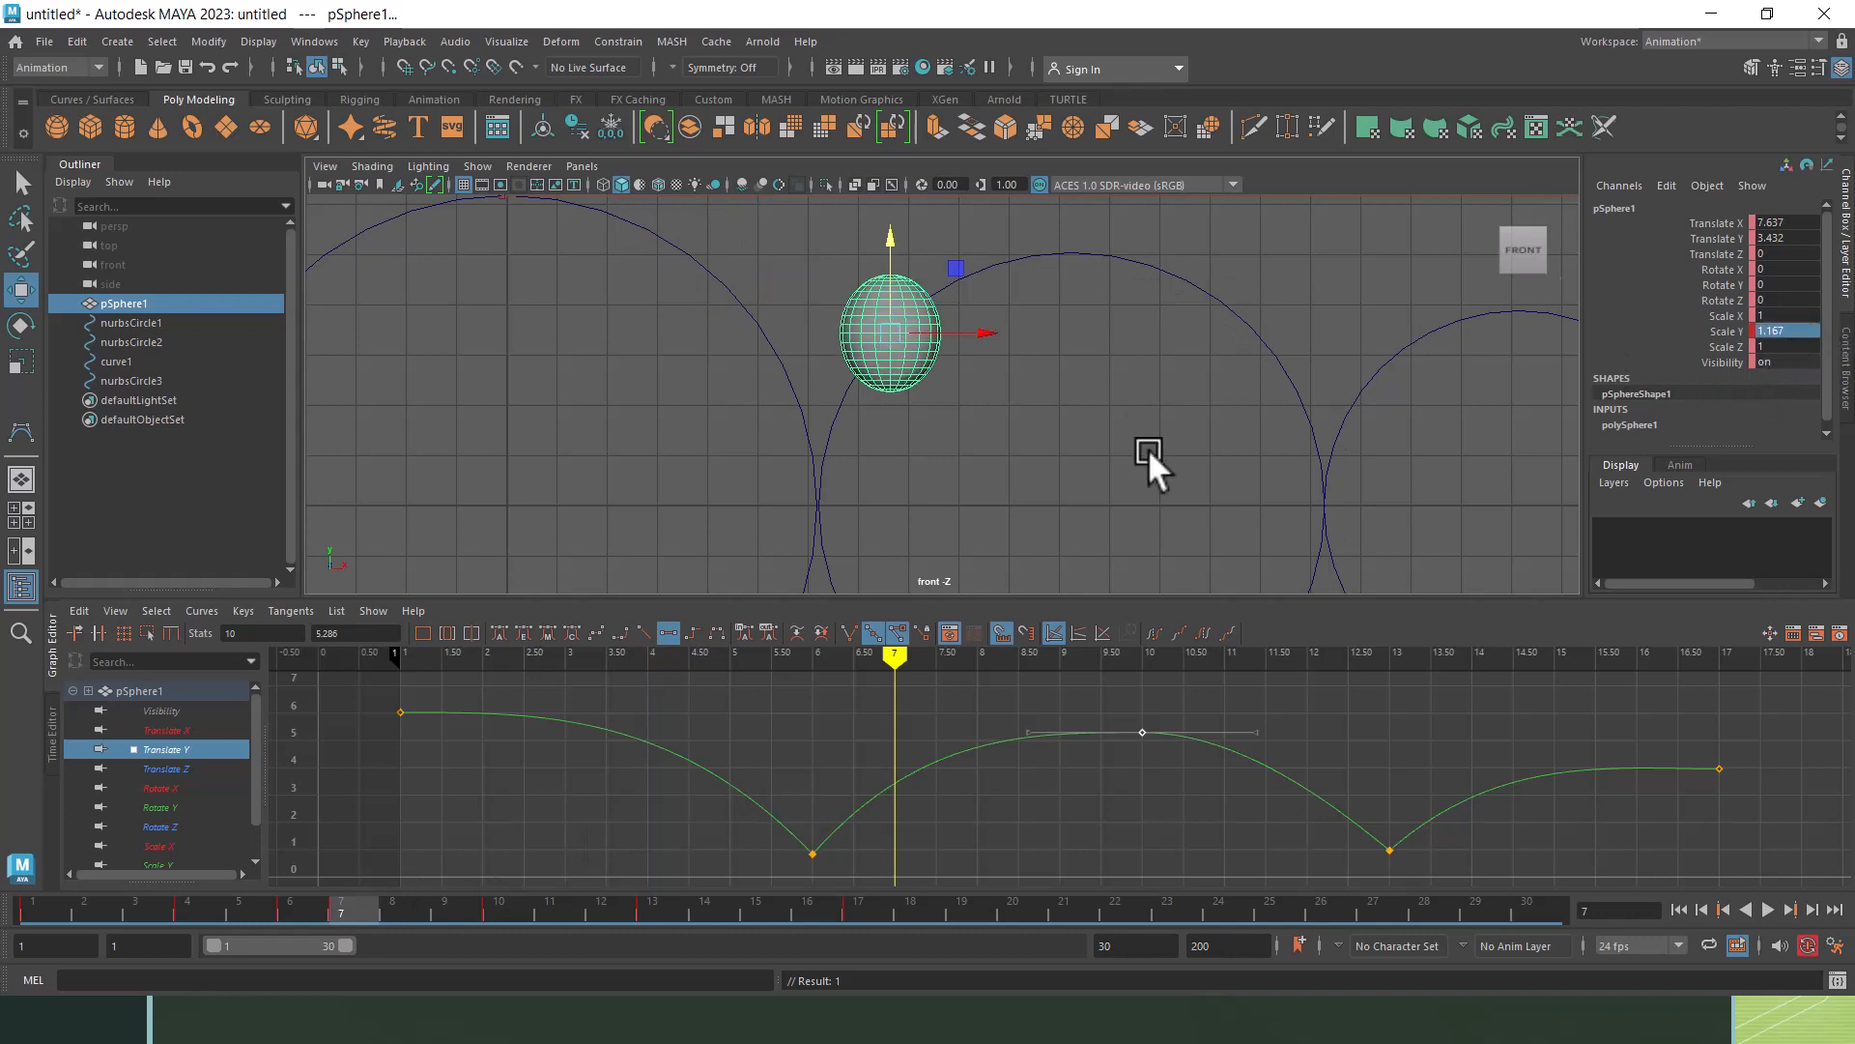
Step: Tilt the stretched sphere at frame 7 along the rising second arc to Rotate Z -38.295
scroll(972, 369, "up", 1)
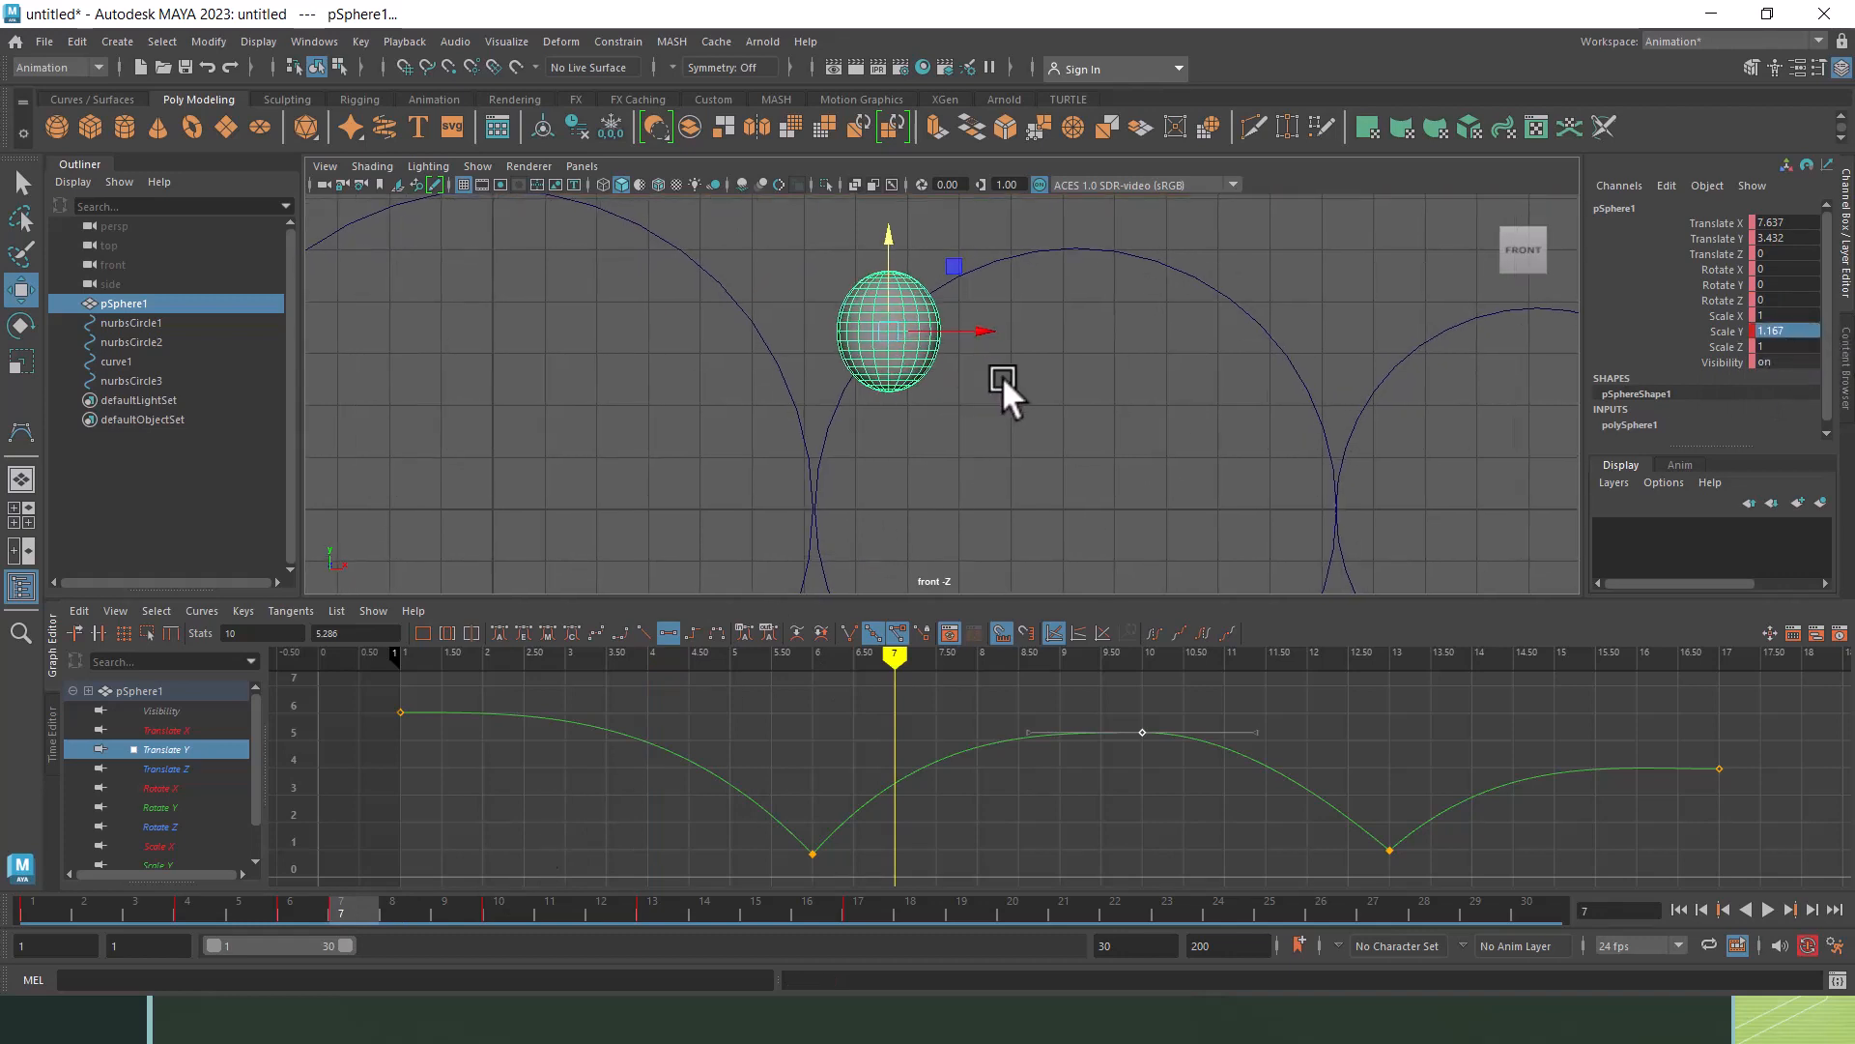
key("e")
left_click_drag(960, 287, 978, 336)
Step: At frame 8, set the sphere's Scale Y back to 1
left_click_drag(360, 928, 414, 1024)
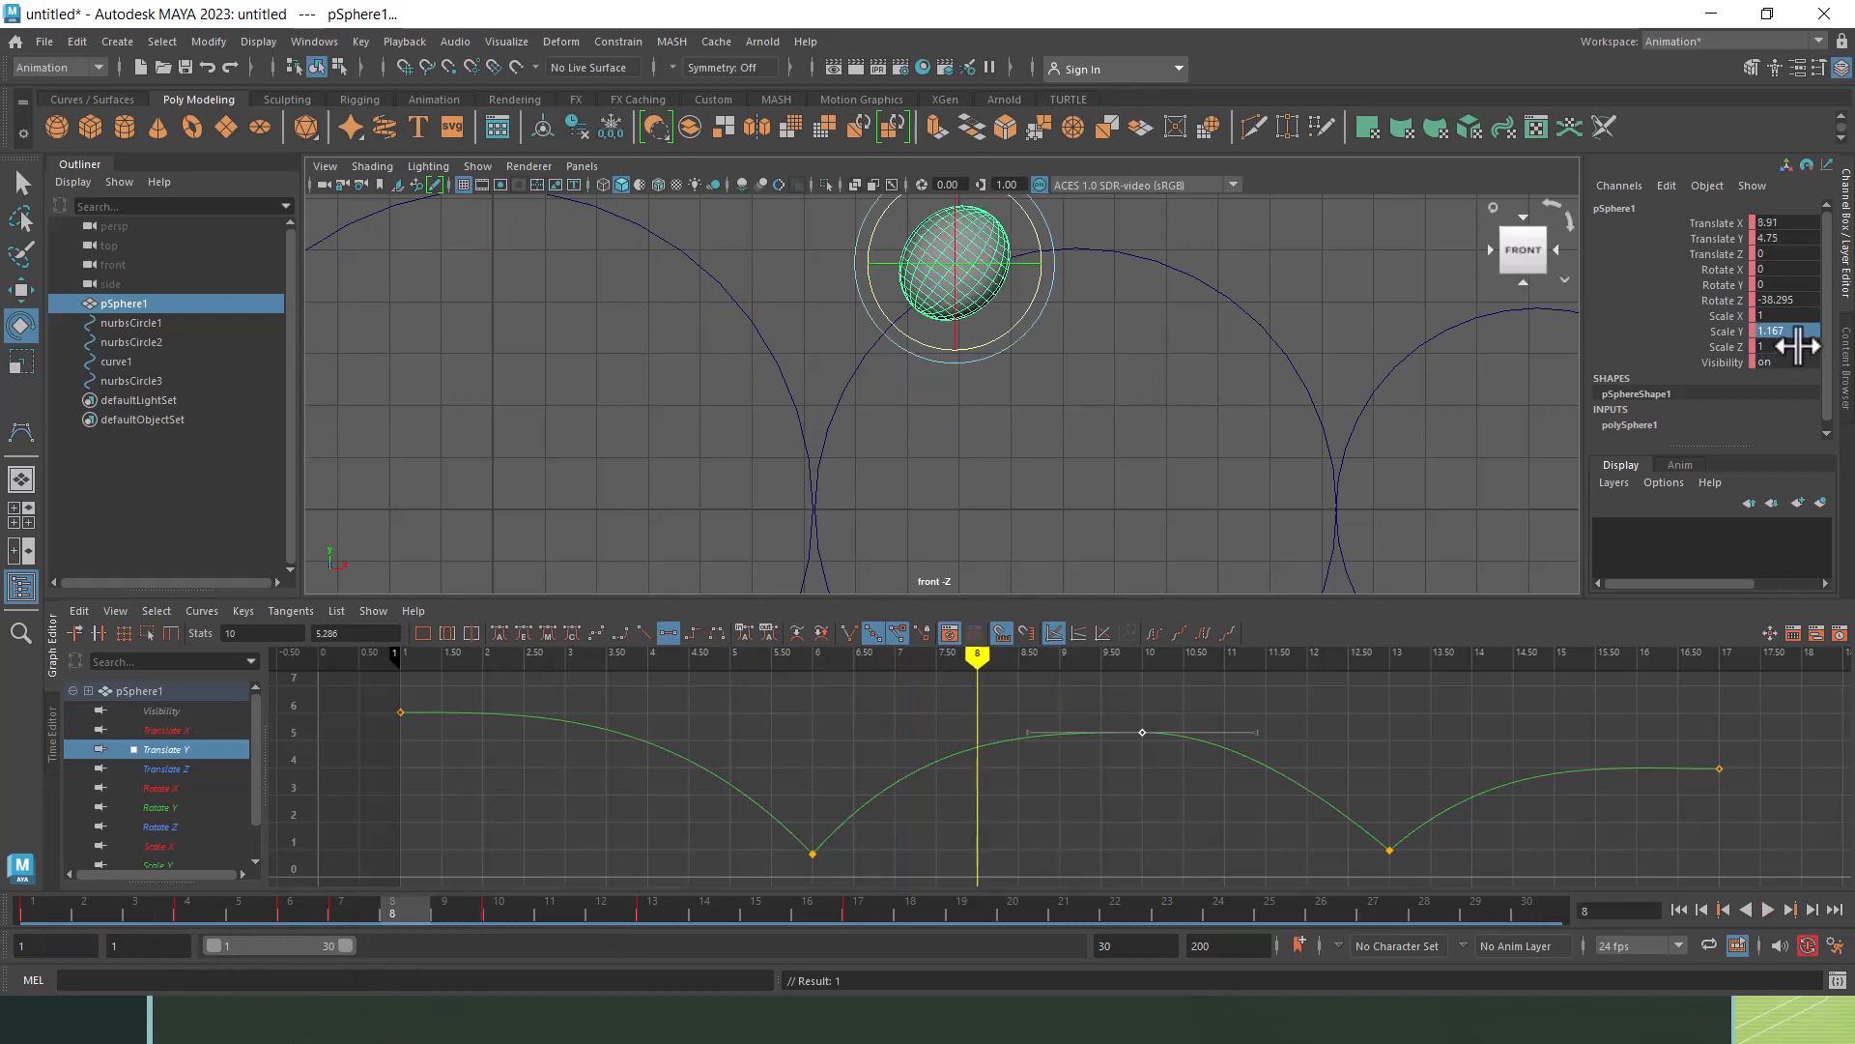
type("1")
key("Return")
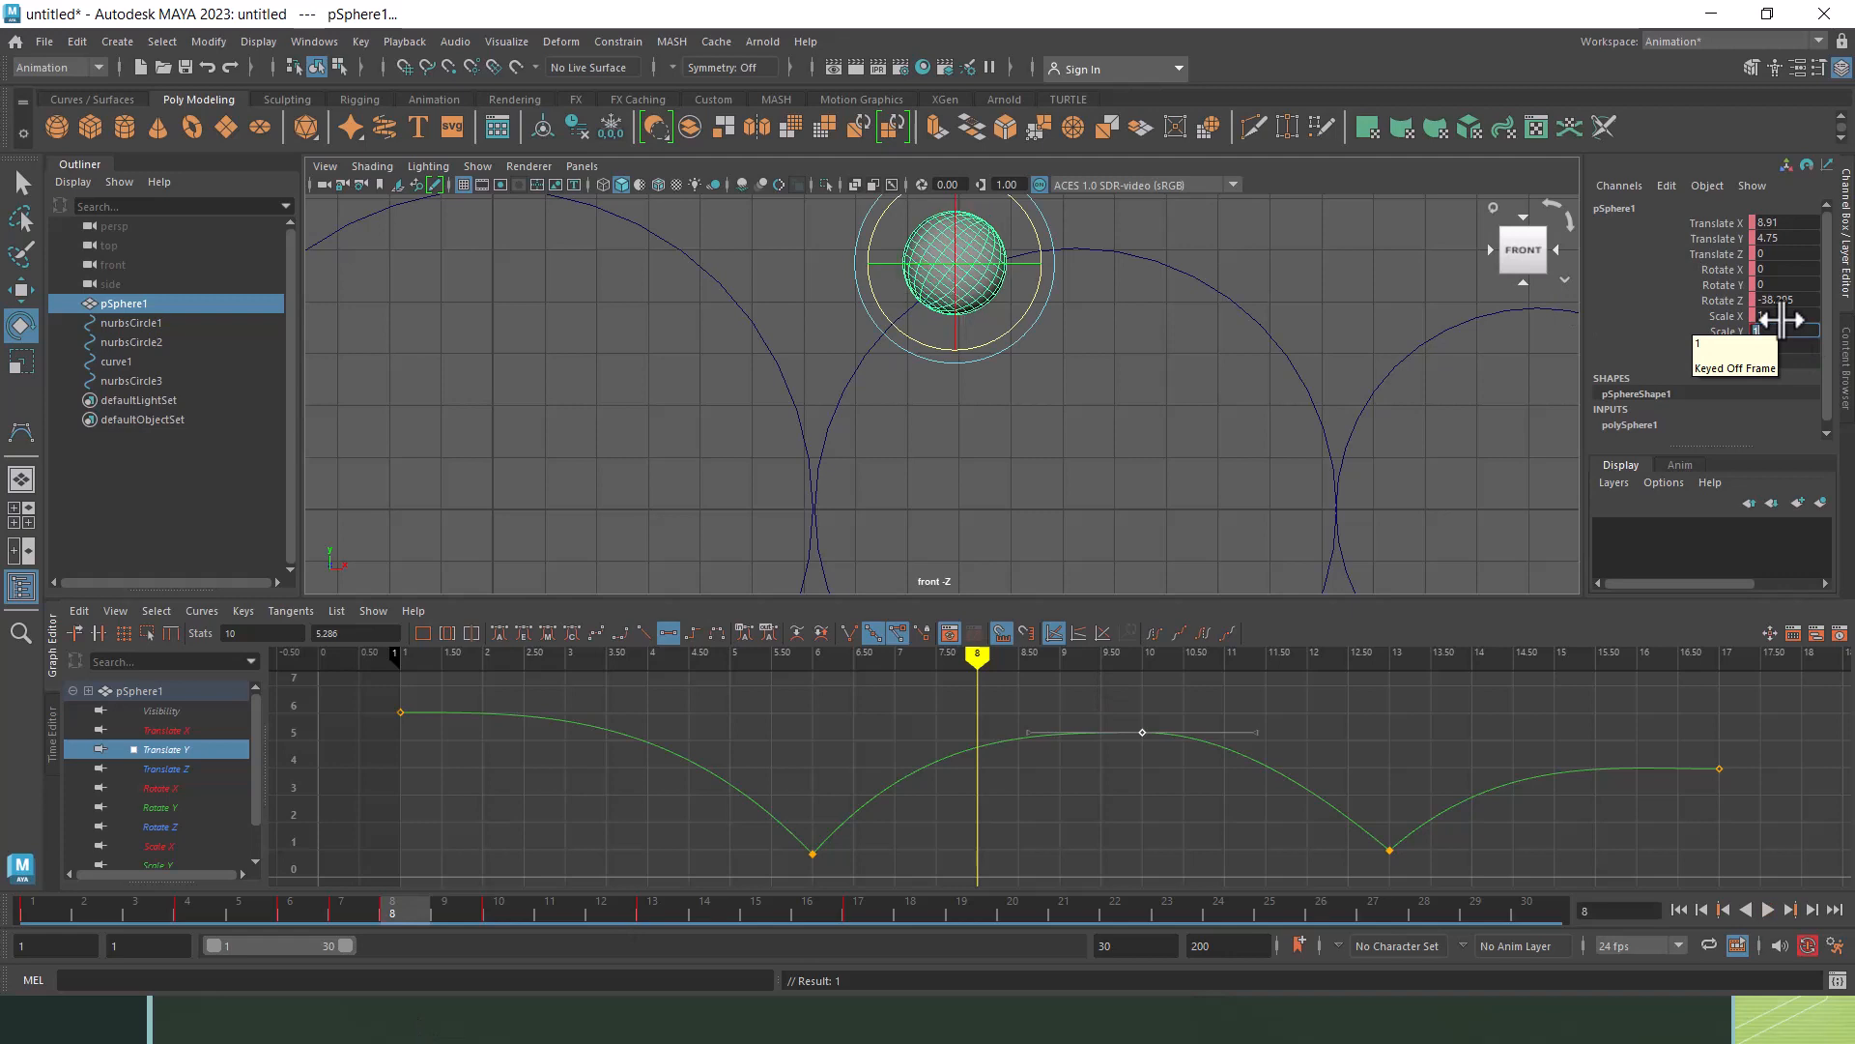
Step: Rotate the sphere in Z to about 0.37 at frame 10 and to about 65.6 at frame 1
left_click_drag(414, 916, 496, 916)
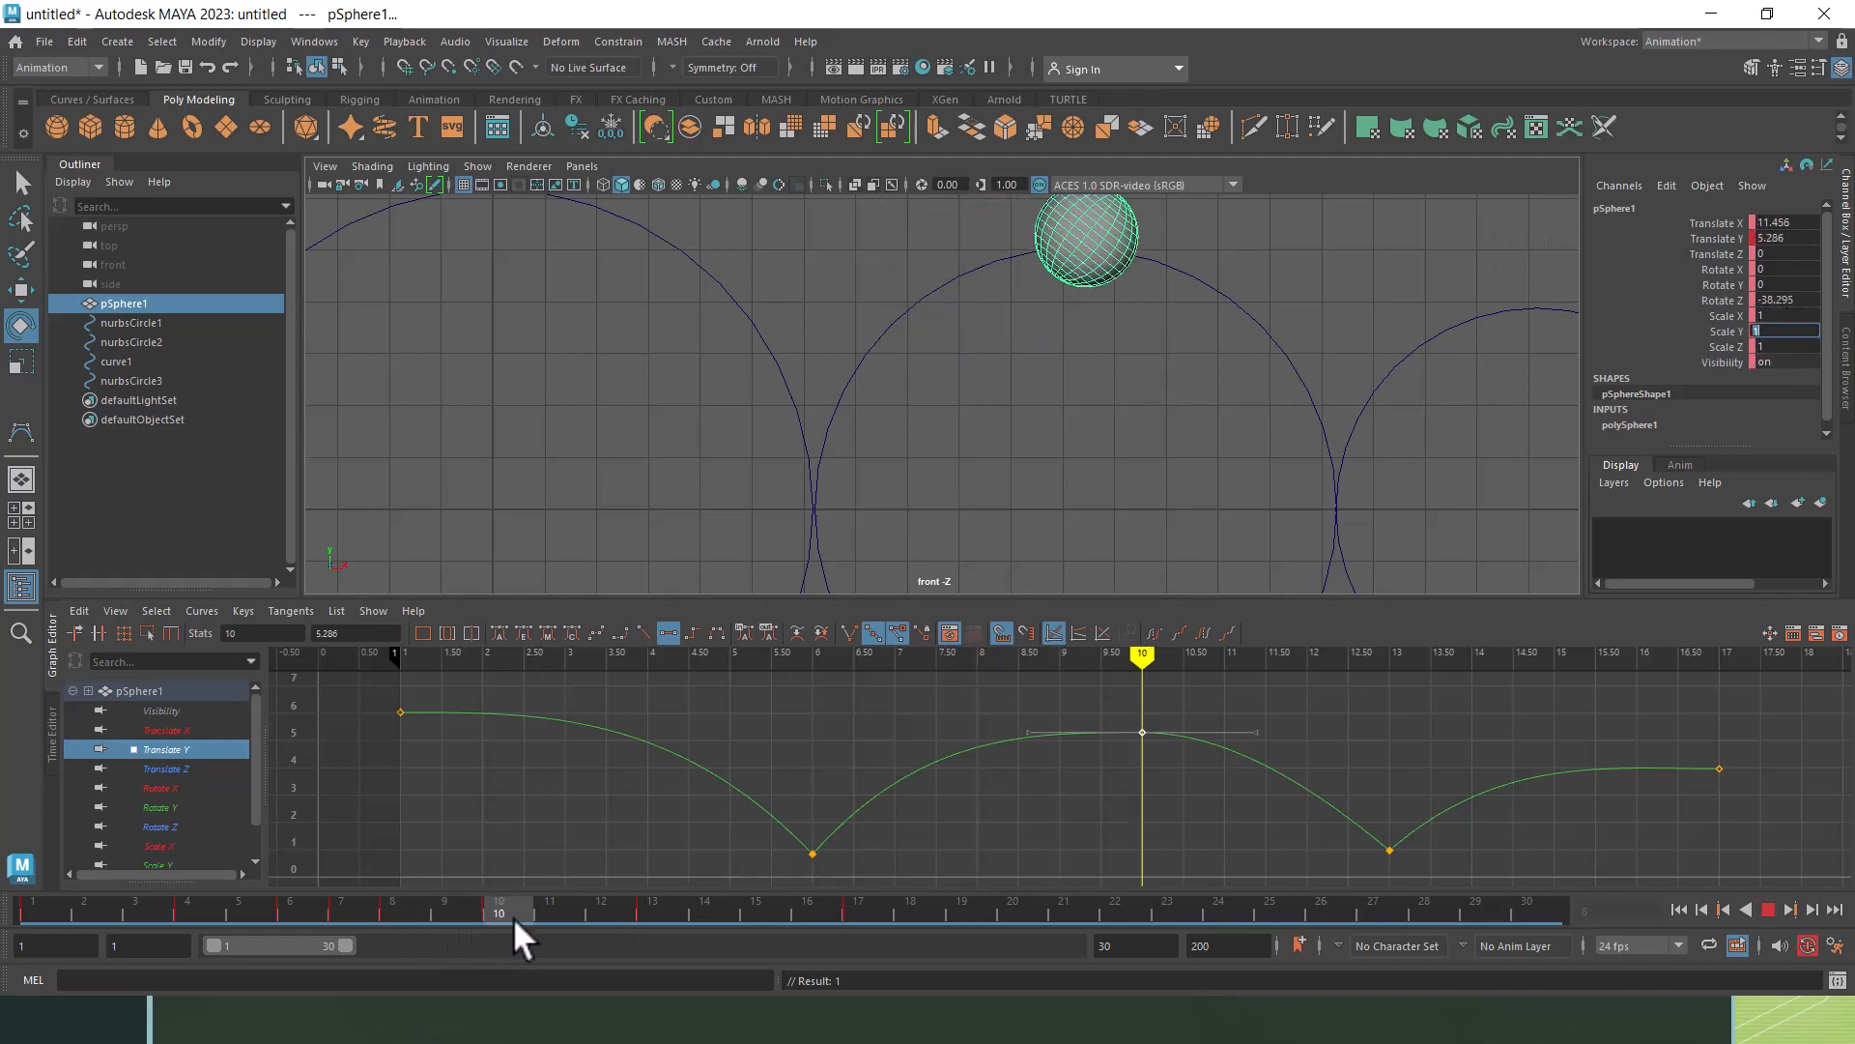
middle_click_drag(1144, 401, 1131, 478, "alt")
left_click_drag(1148, 261, 1098, 234)
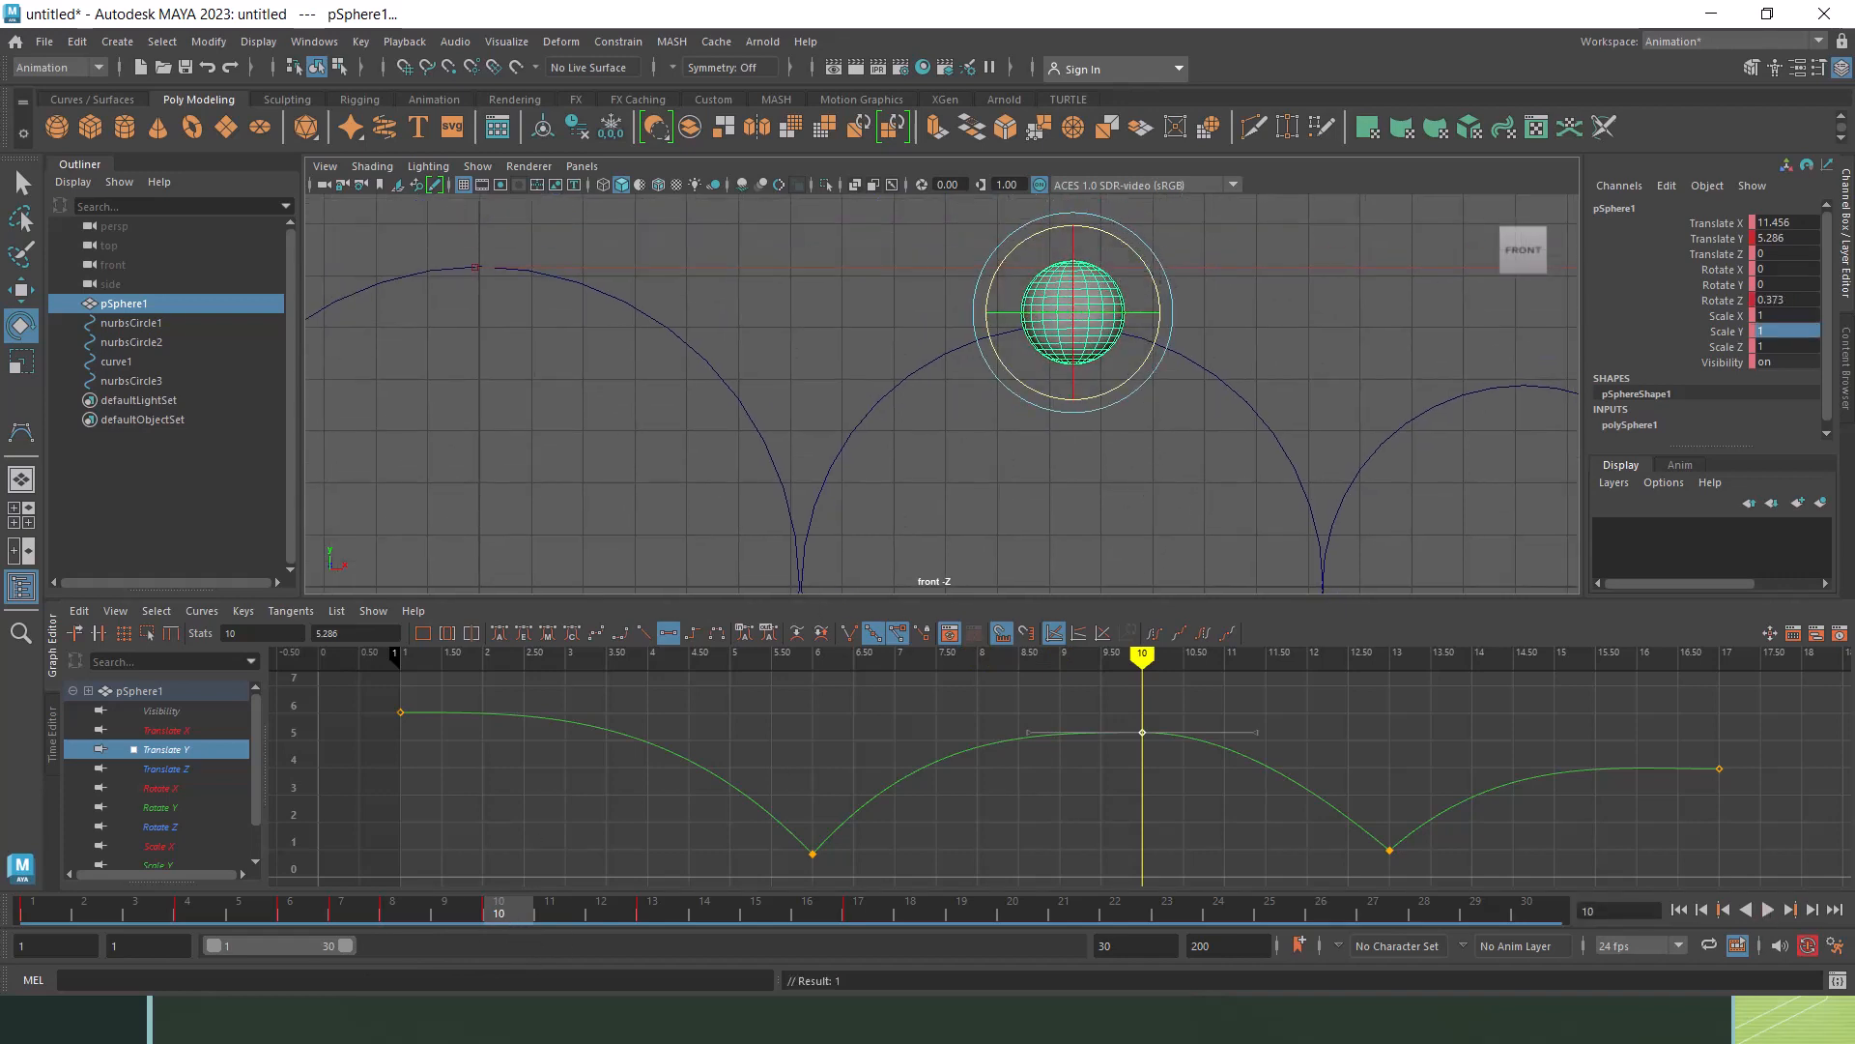
left_click_drag(507, 928, 19, 914)
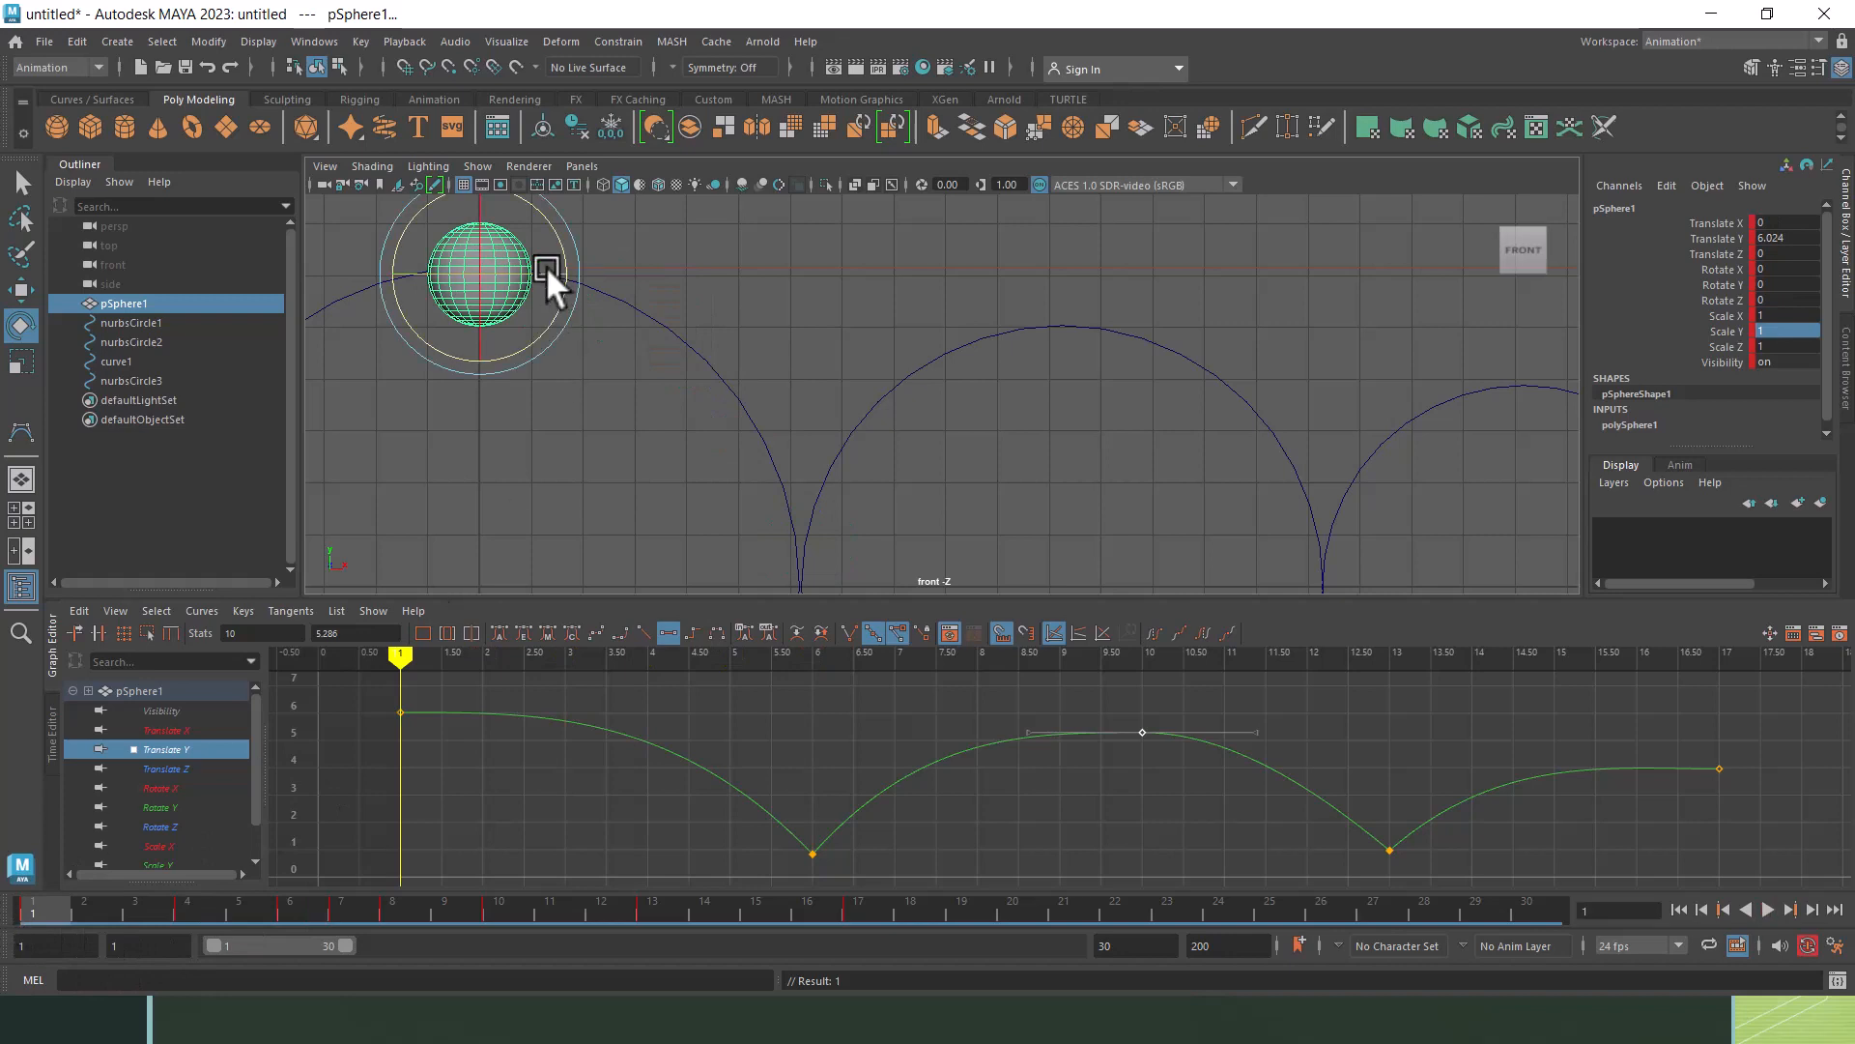
left_click_drag(554, 224, 468, 188)
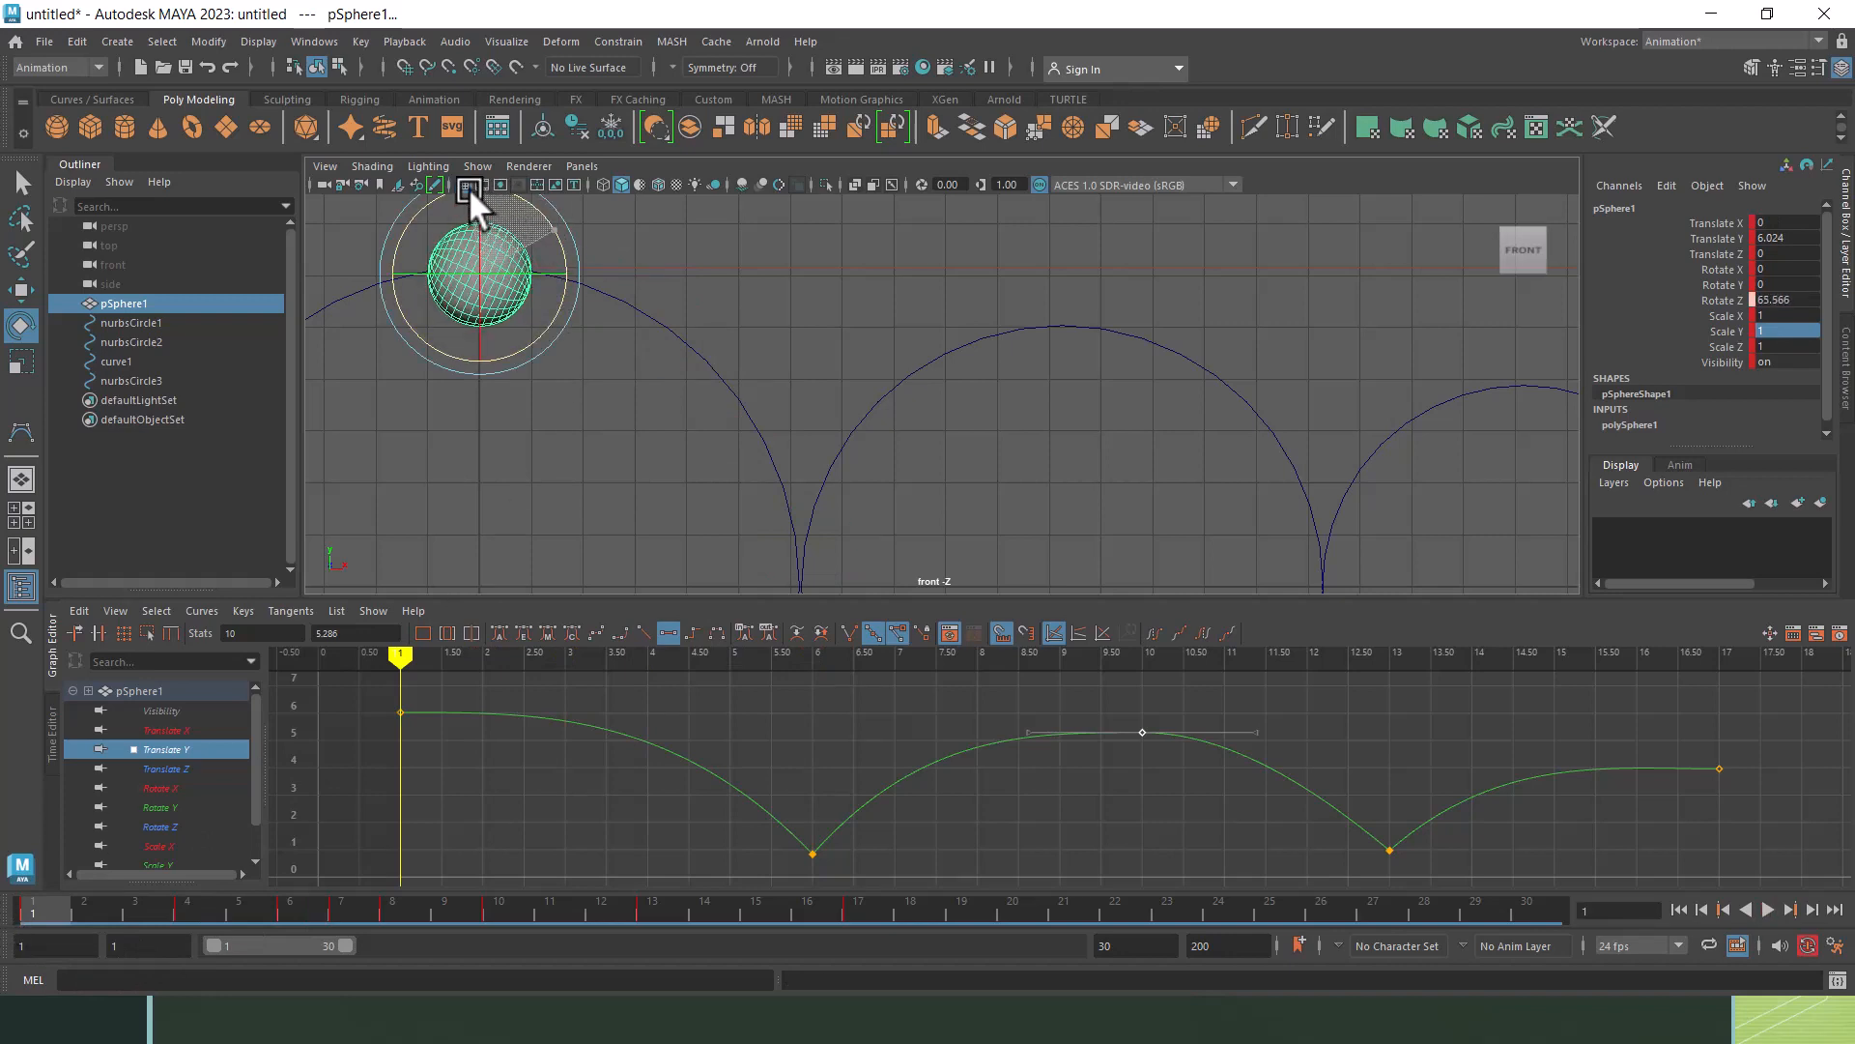
Step: At frame 12, tilt the sphere along the descending arc to Rotate Z 27.739 and set Scale Y to 1.167
left_click_drag(38, 904, 599, 953)
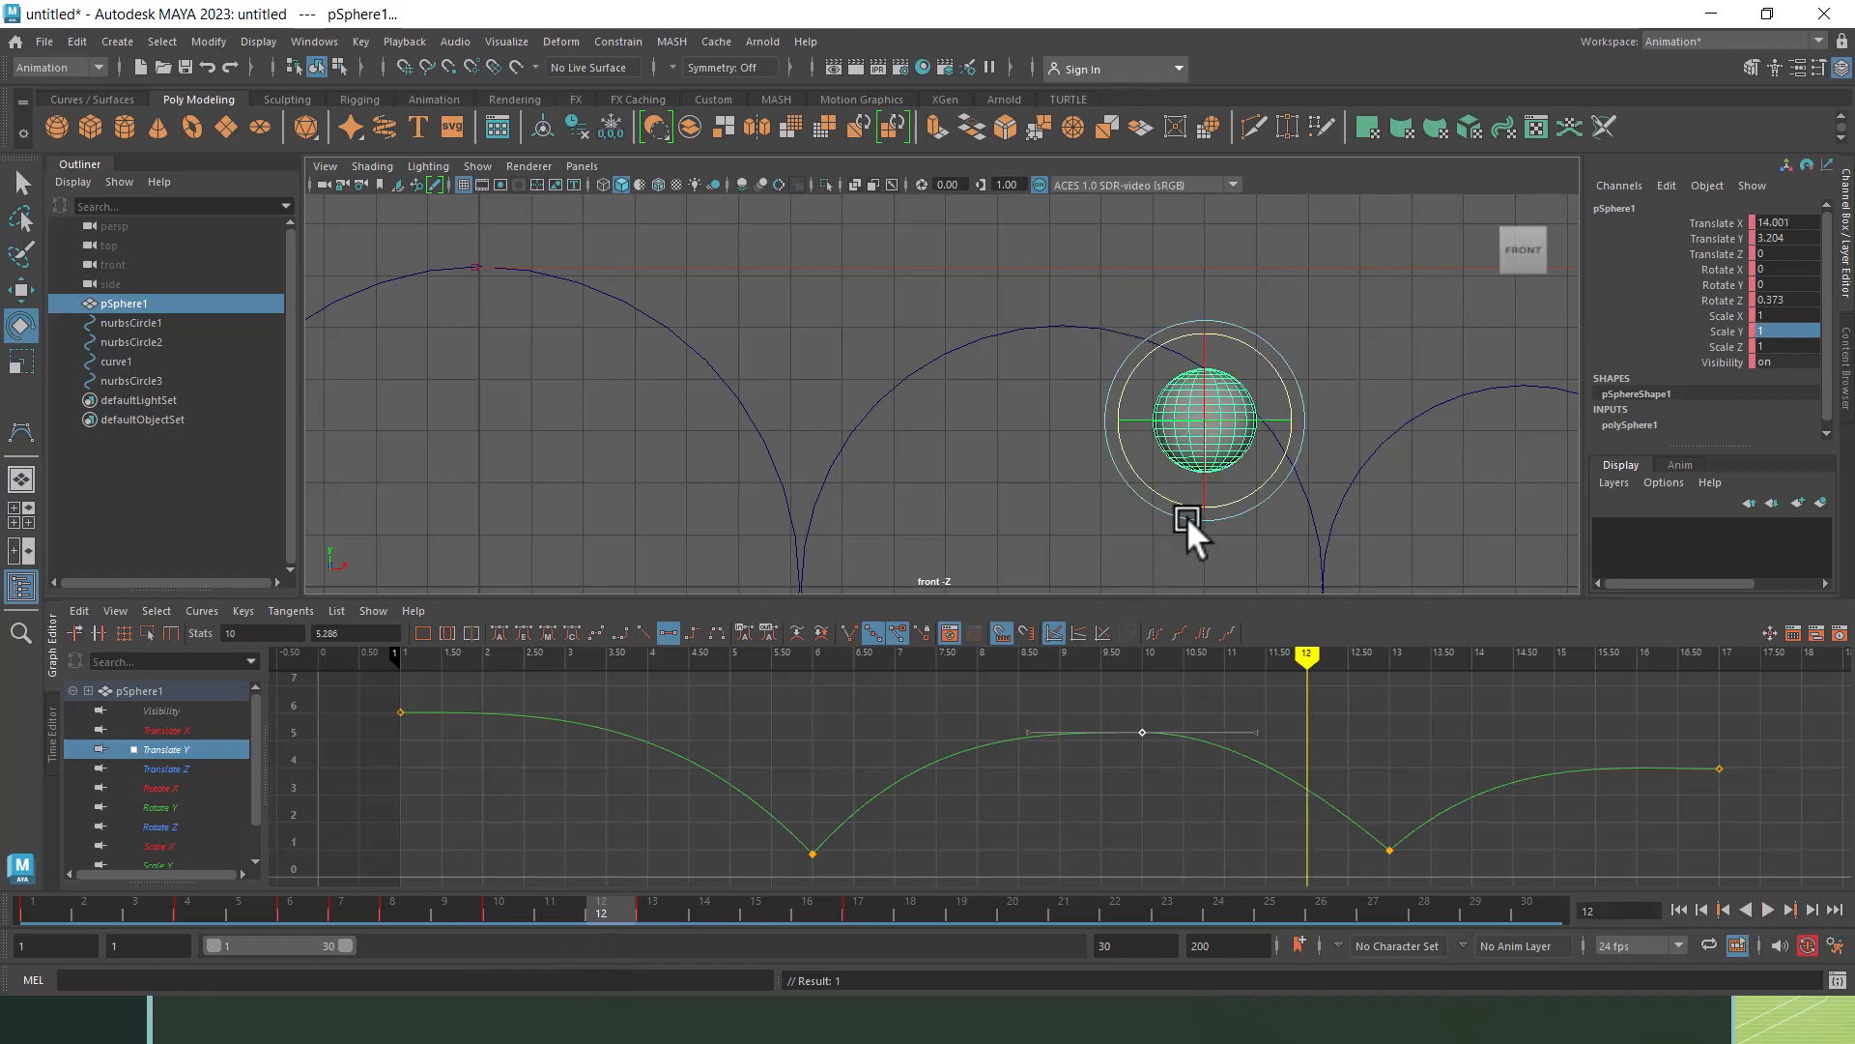
middle_click_drag(1187, 516, 1112, 495, "alt")
left_click_drag(1202, 342, 1164, 323)
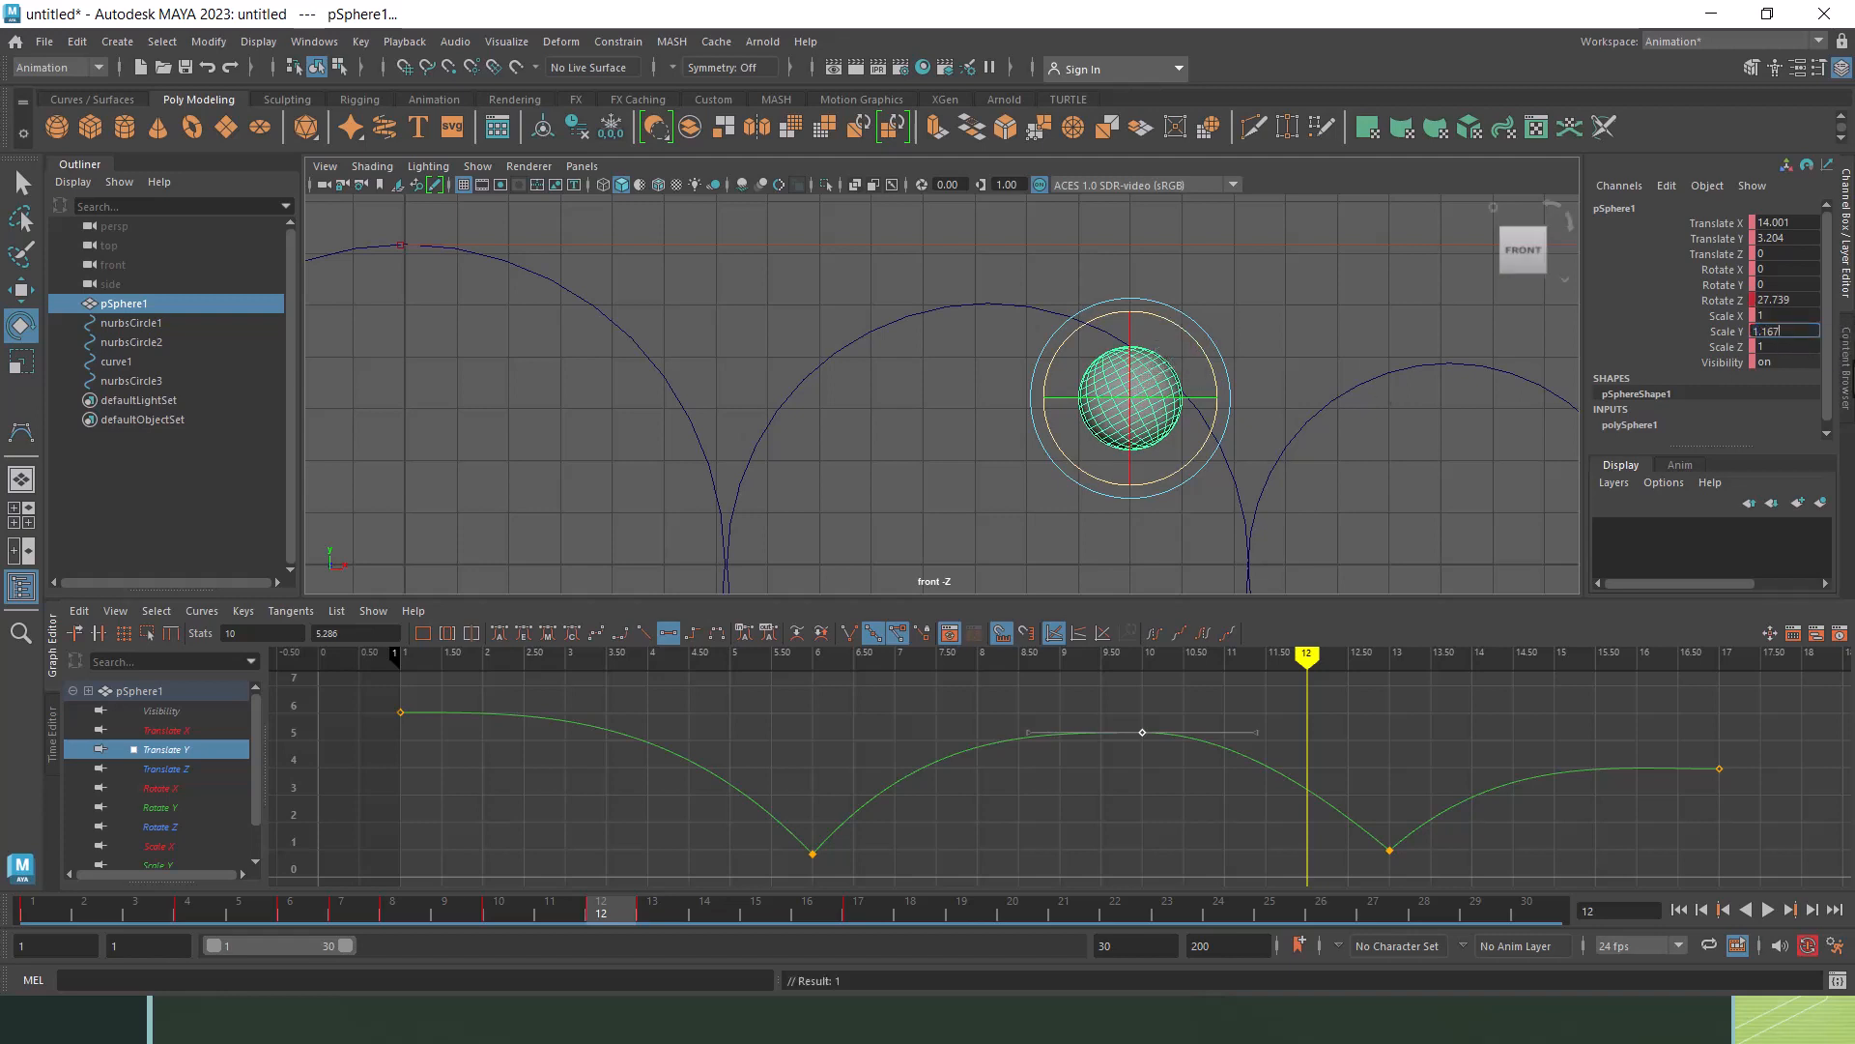
left_click_drag(1783, 329, 1802, 330)
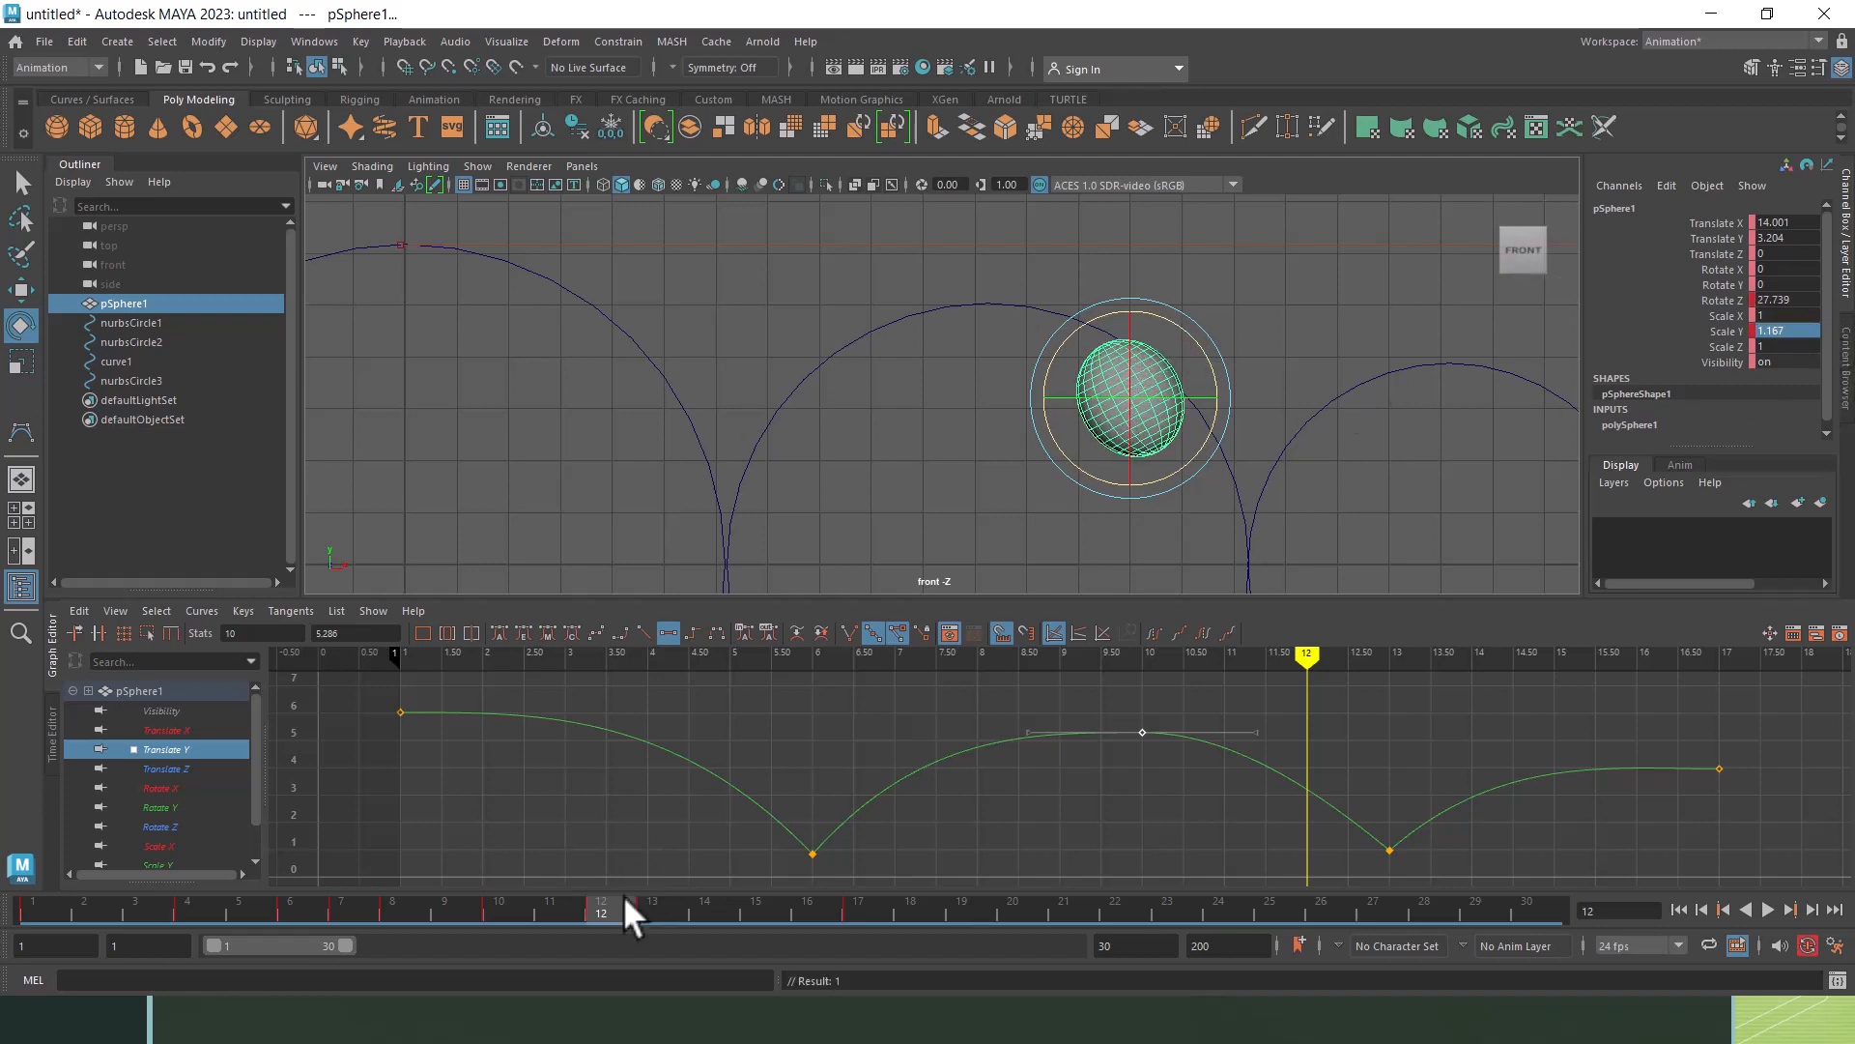
Step: At frame 13, straighten the sphere to Rotate Z 1.58 and give it the Scale Y of 0.843 copied from frame 6
left_click_drag(629, 901, 676, 911)
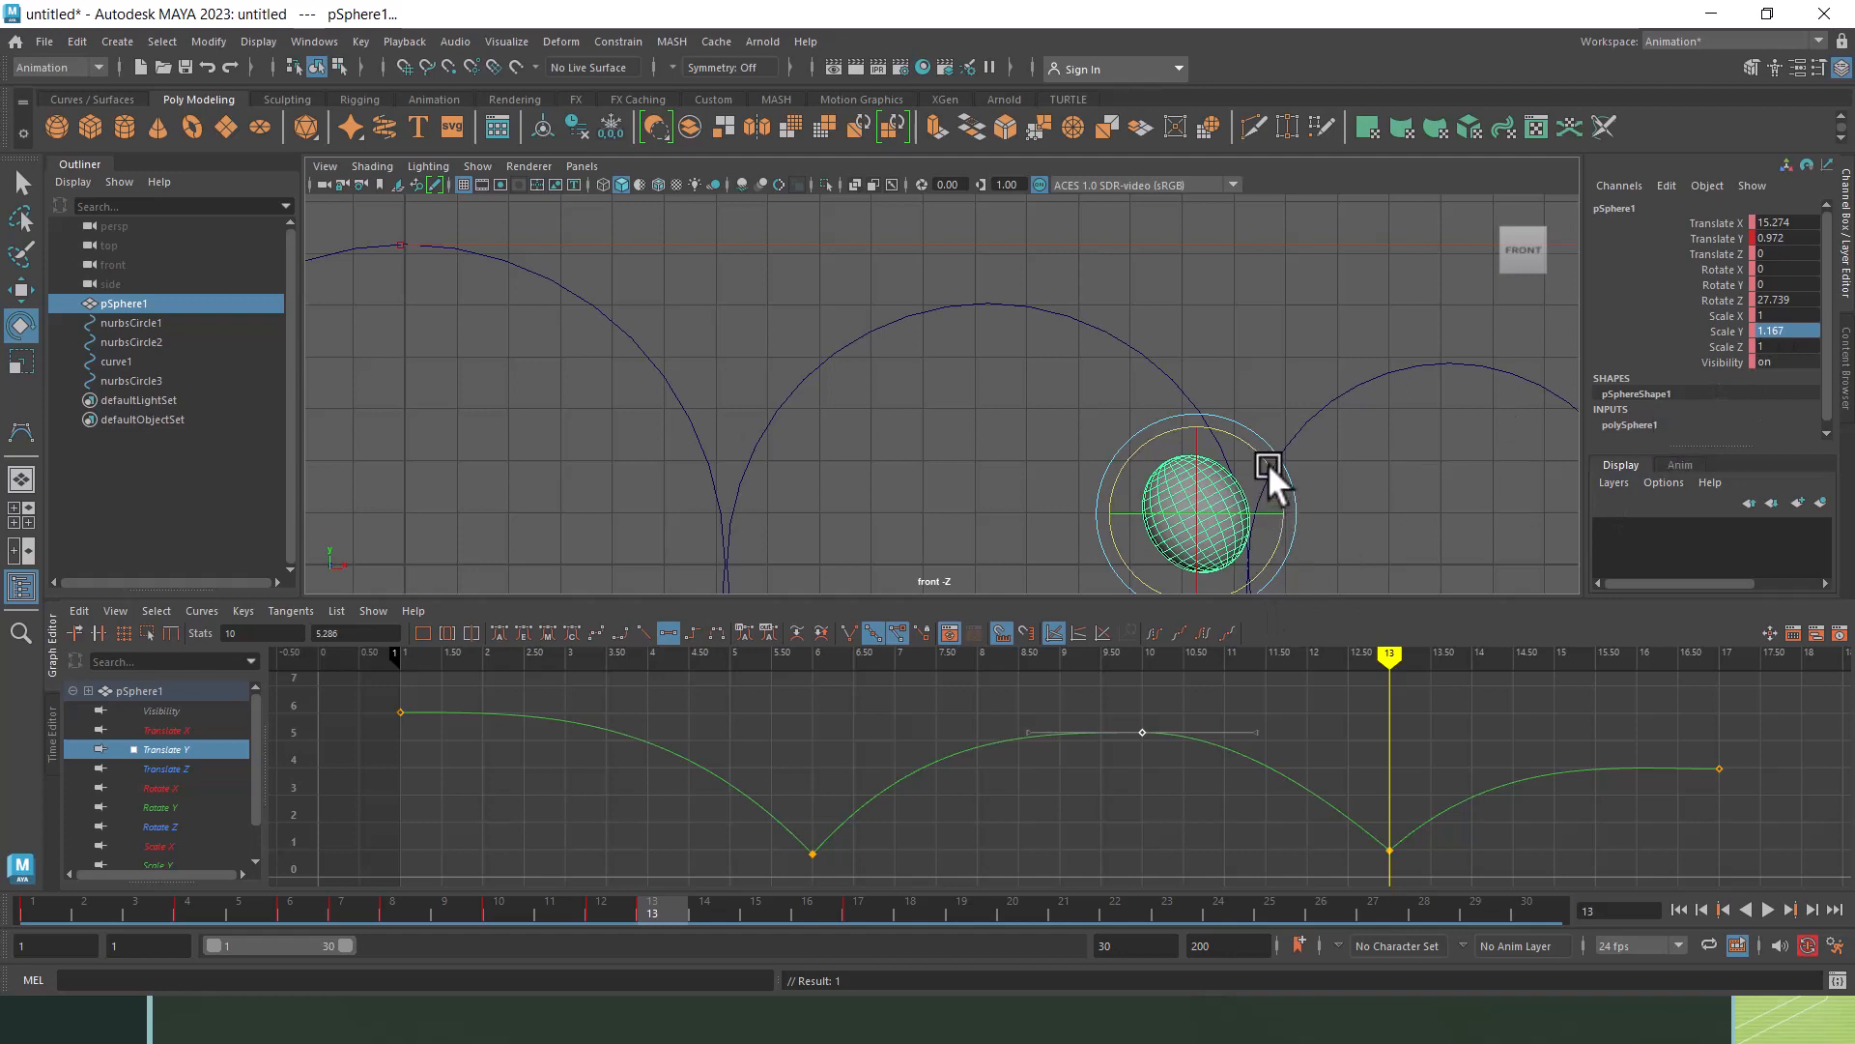
left_click_drag(1268, 462, 1283, 501)
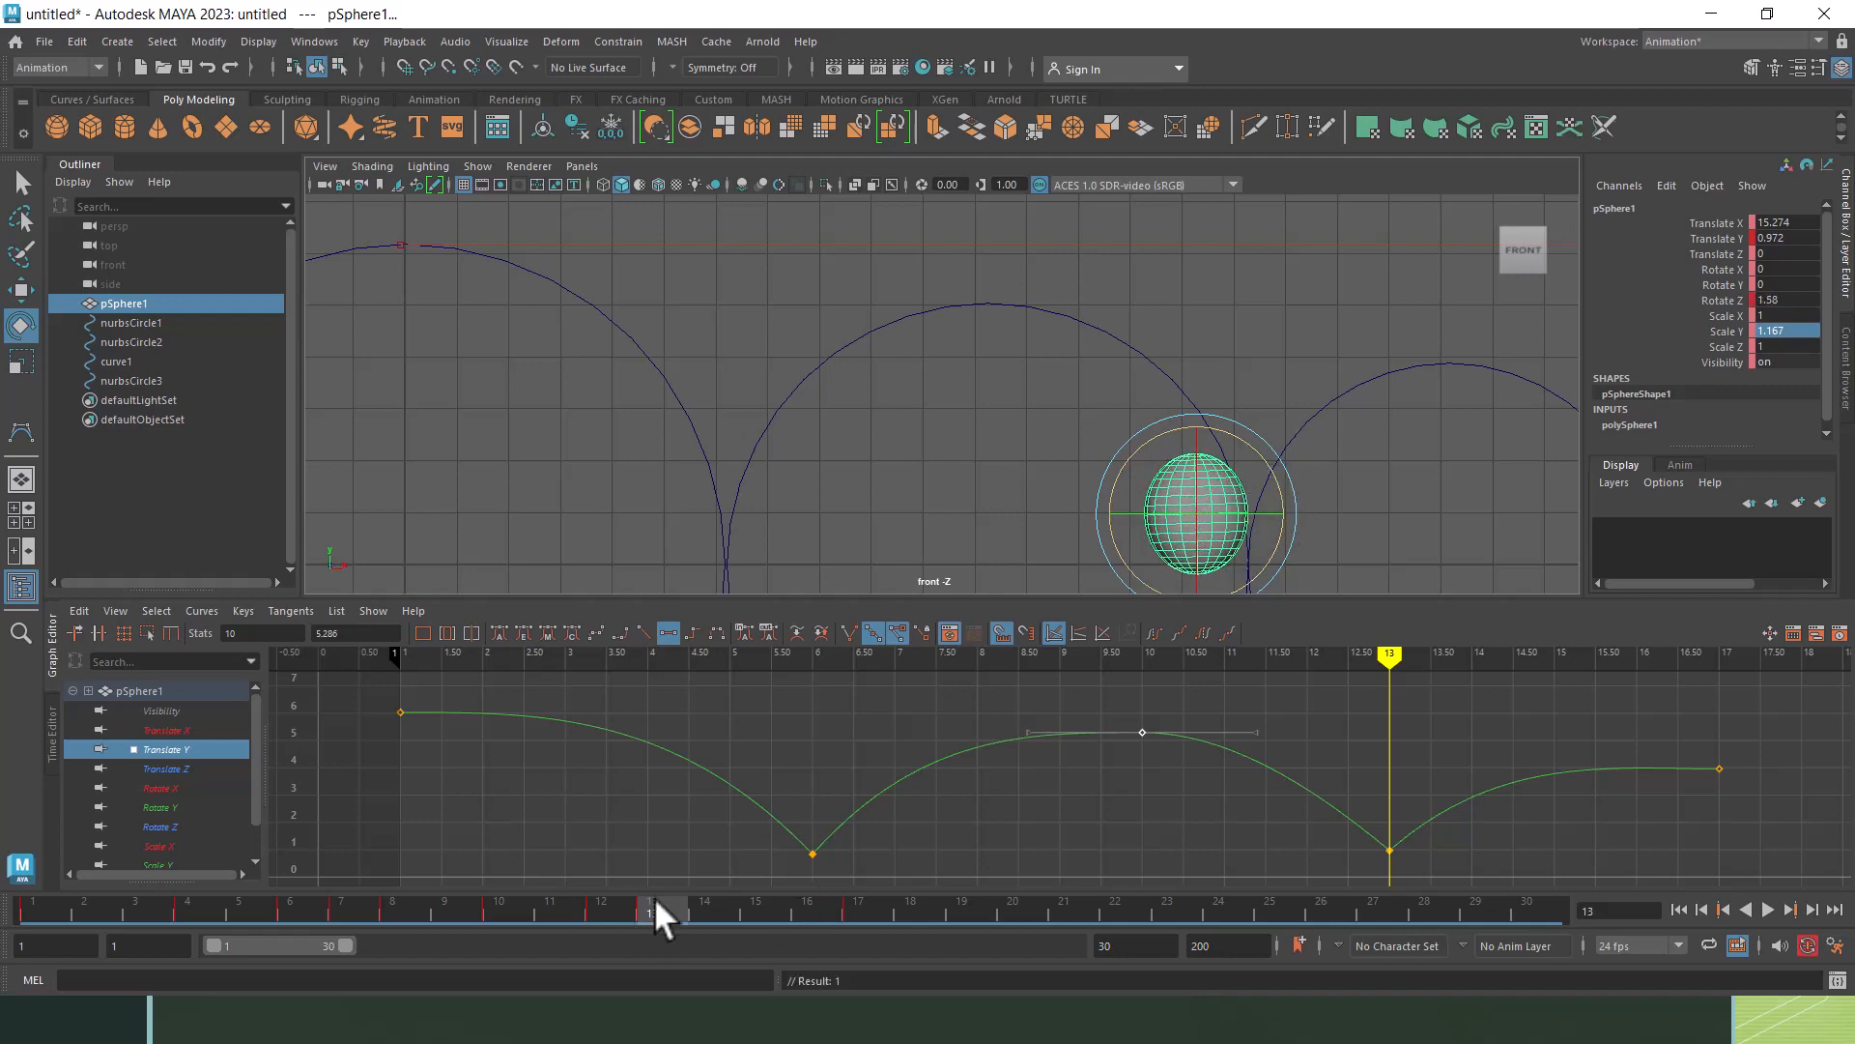
left_click(290, 907)
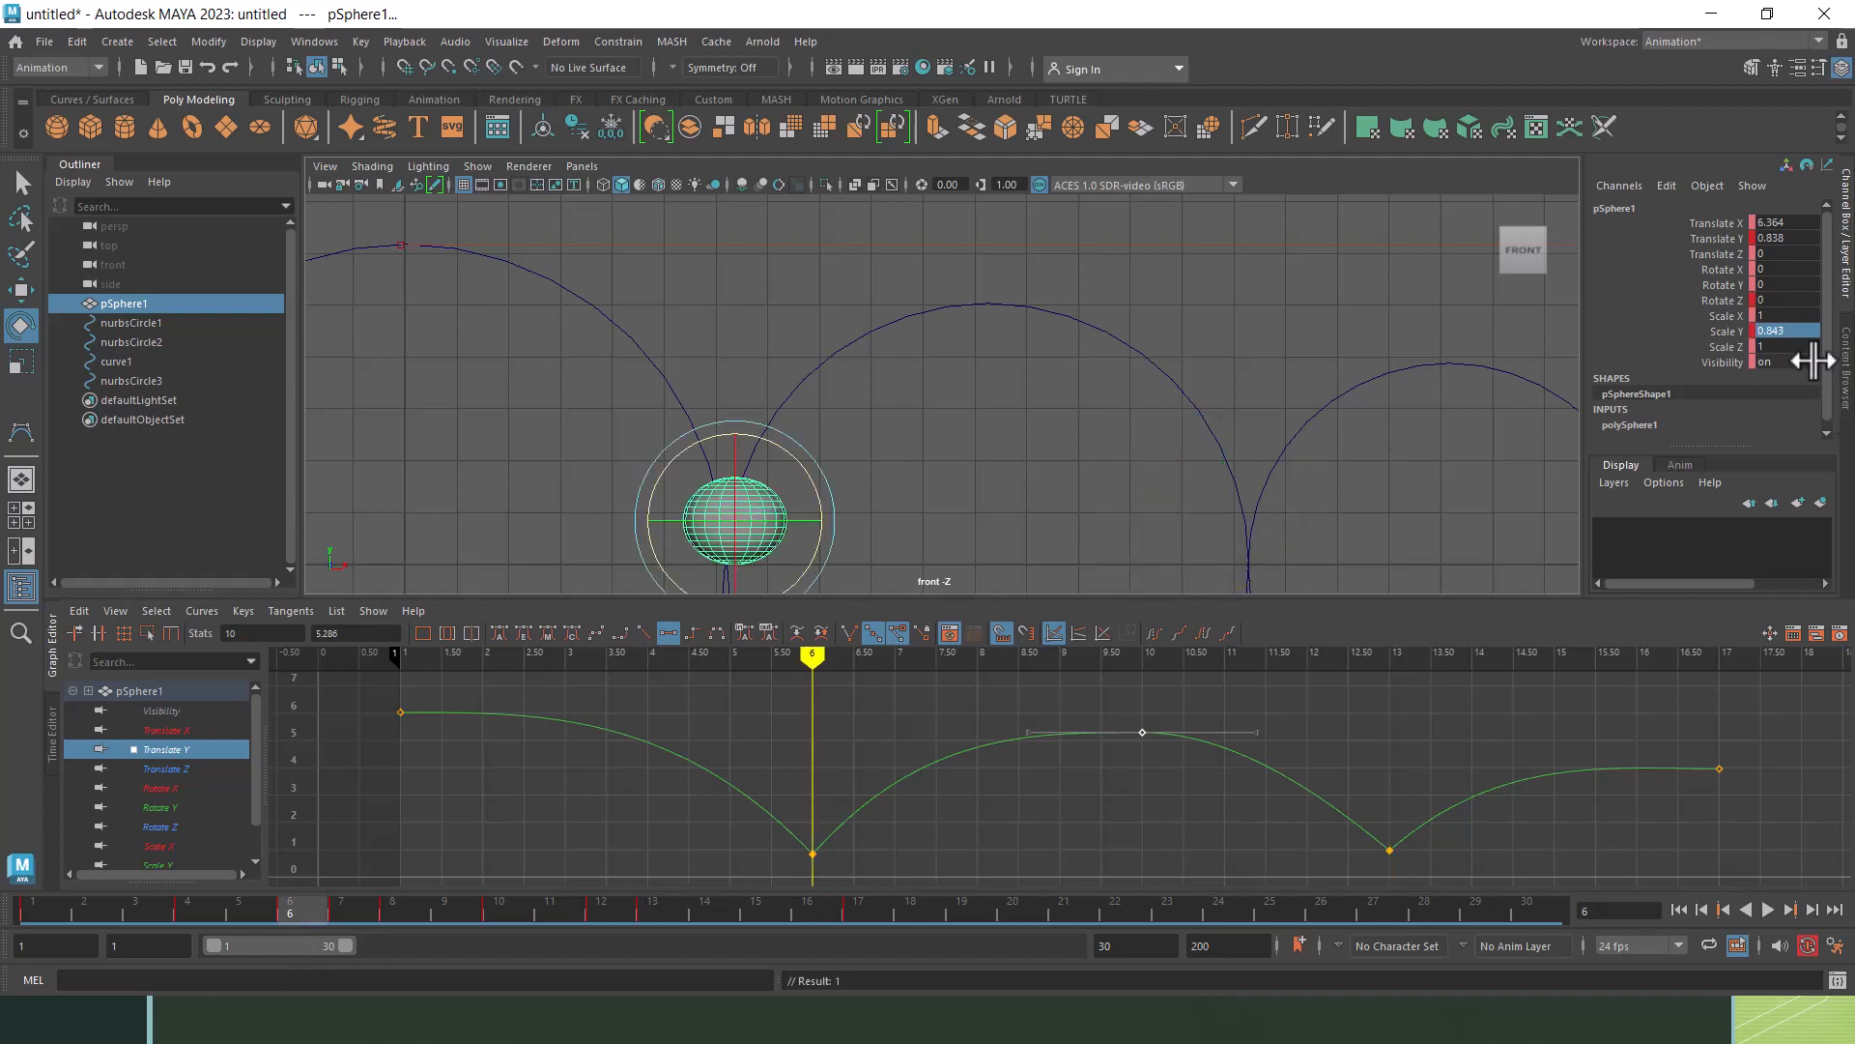
double_click(1813, 332)
key("ctrl+c")
left_click(650, 917)
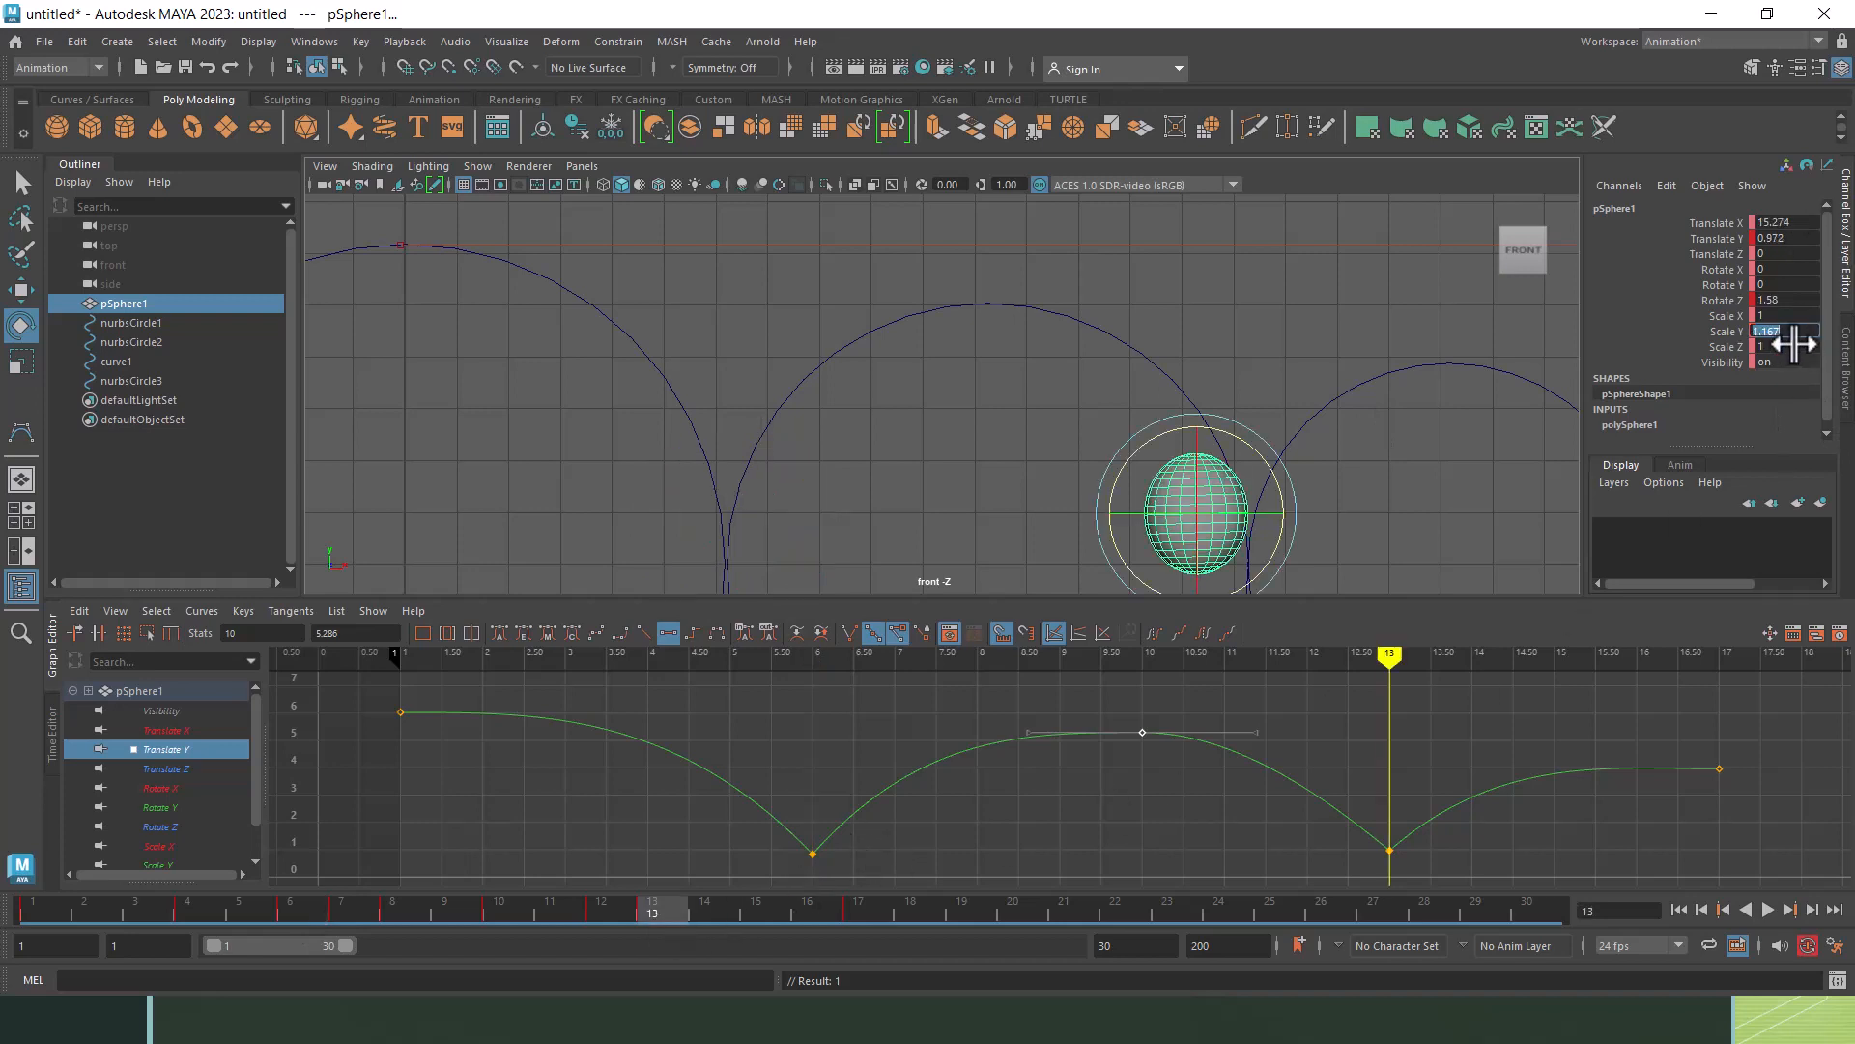
key("ctrl+v")
key("Return")
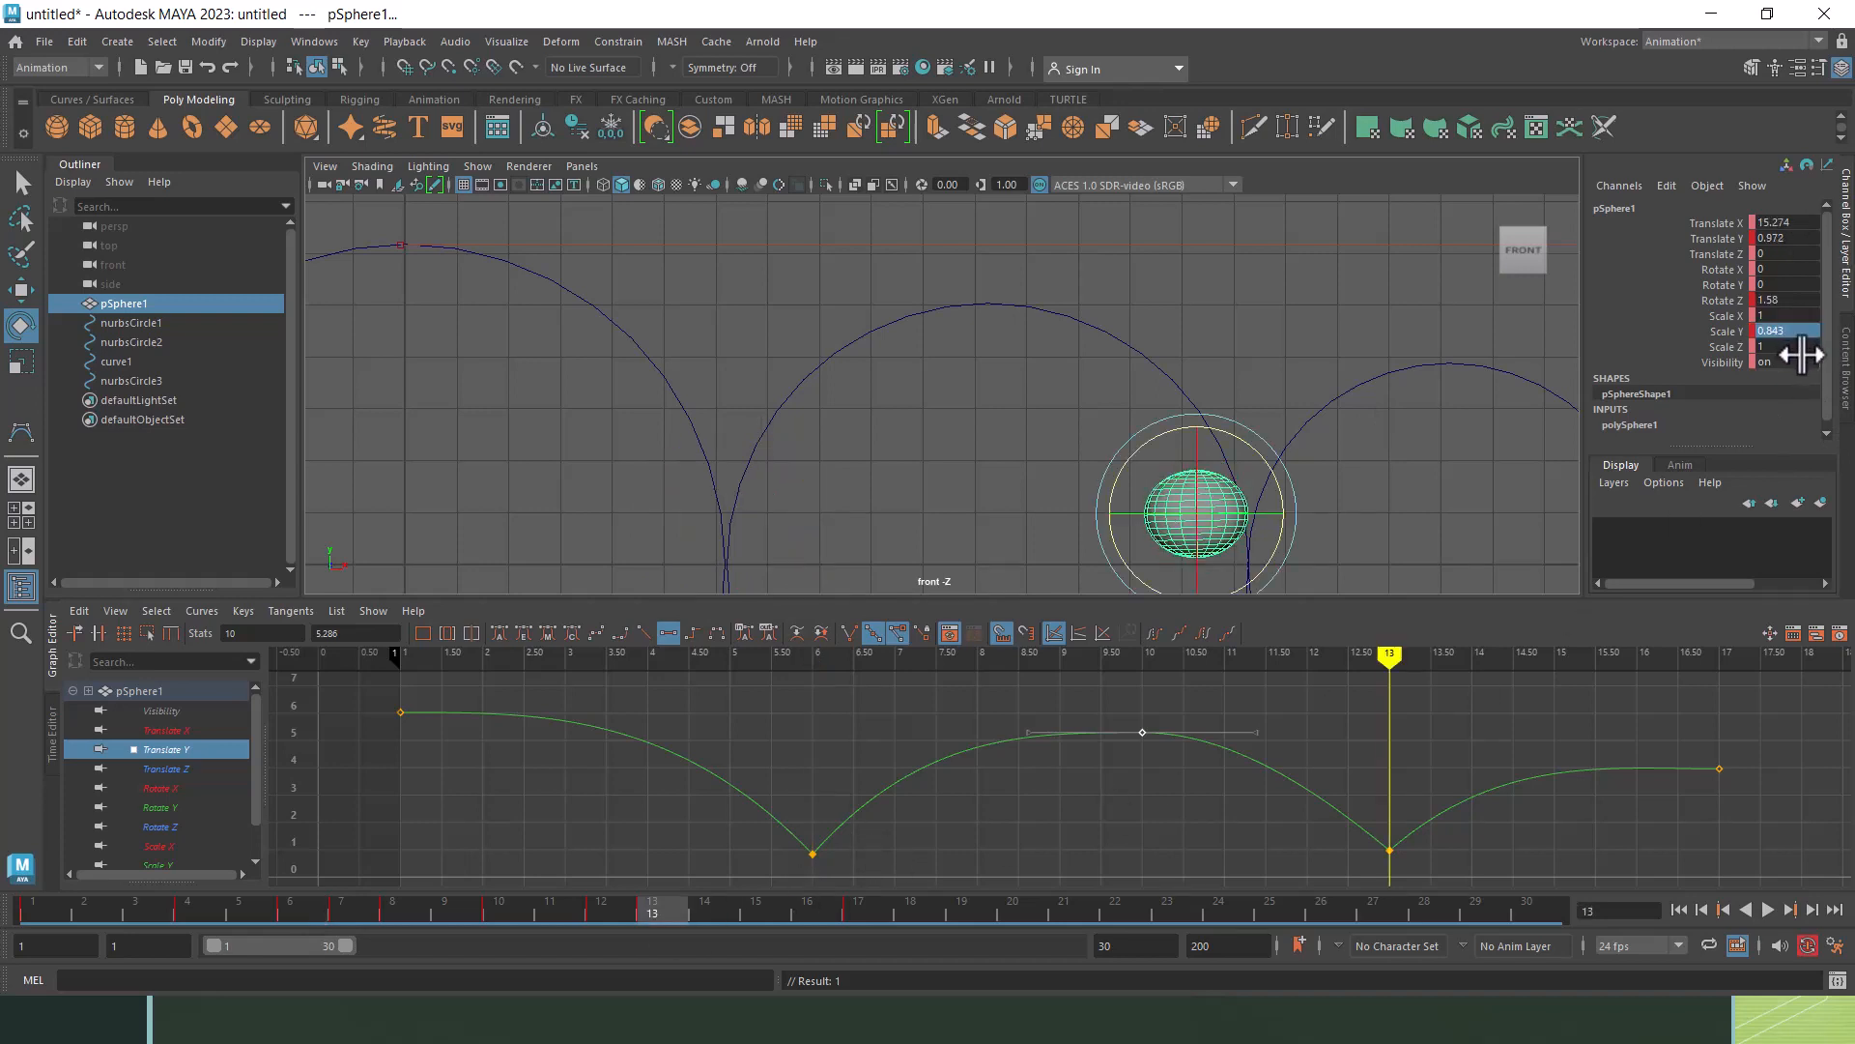
Step: Lower the squashed sphere at frame 13 to Translate Y 0.832 and move it onto the arcs' meeting point at Translate X 16.29
scroll(1328, 445, "up", 1)
middle_click_drag(1316, 556, 1302, 443, "alt")
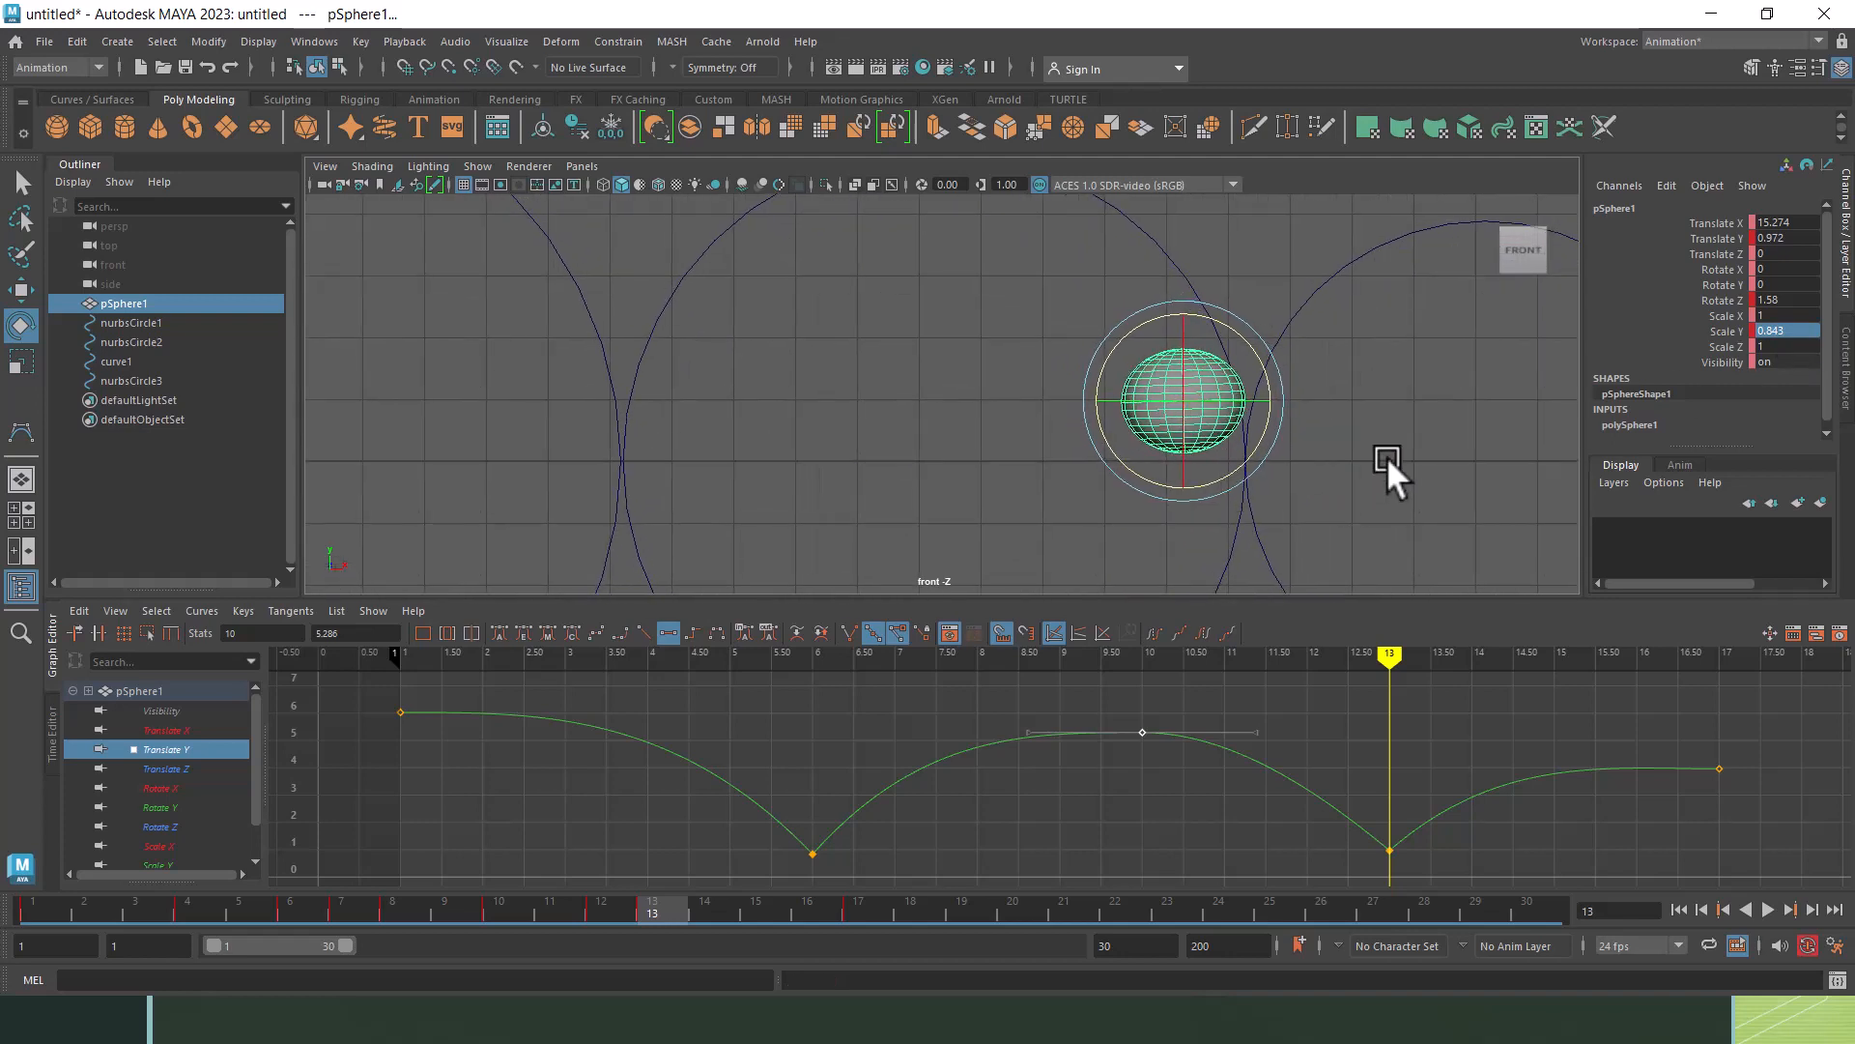
key("w")
left_click_drag(1179, 323, 1180, 333)
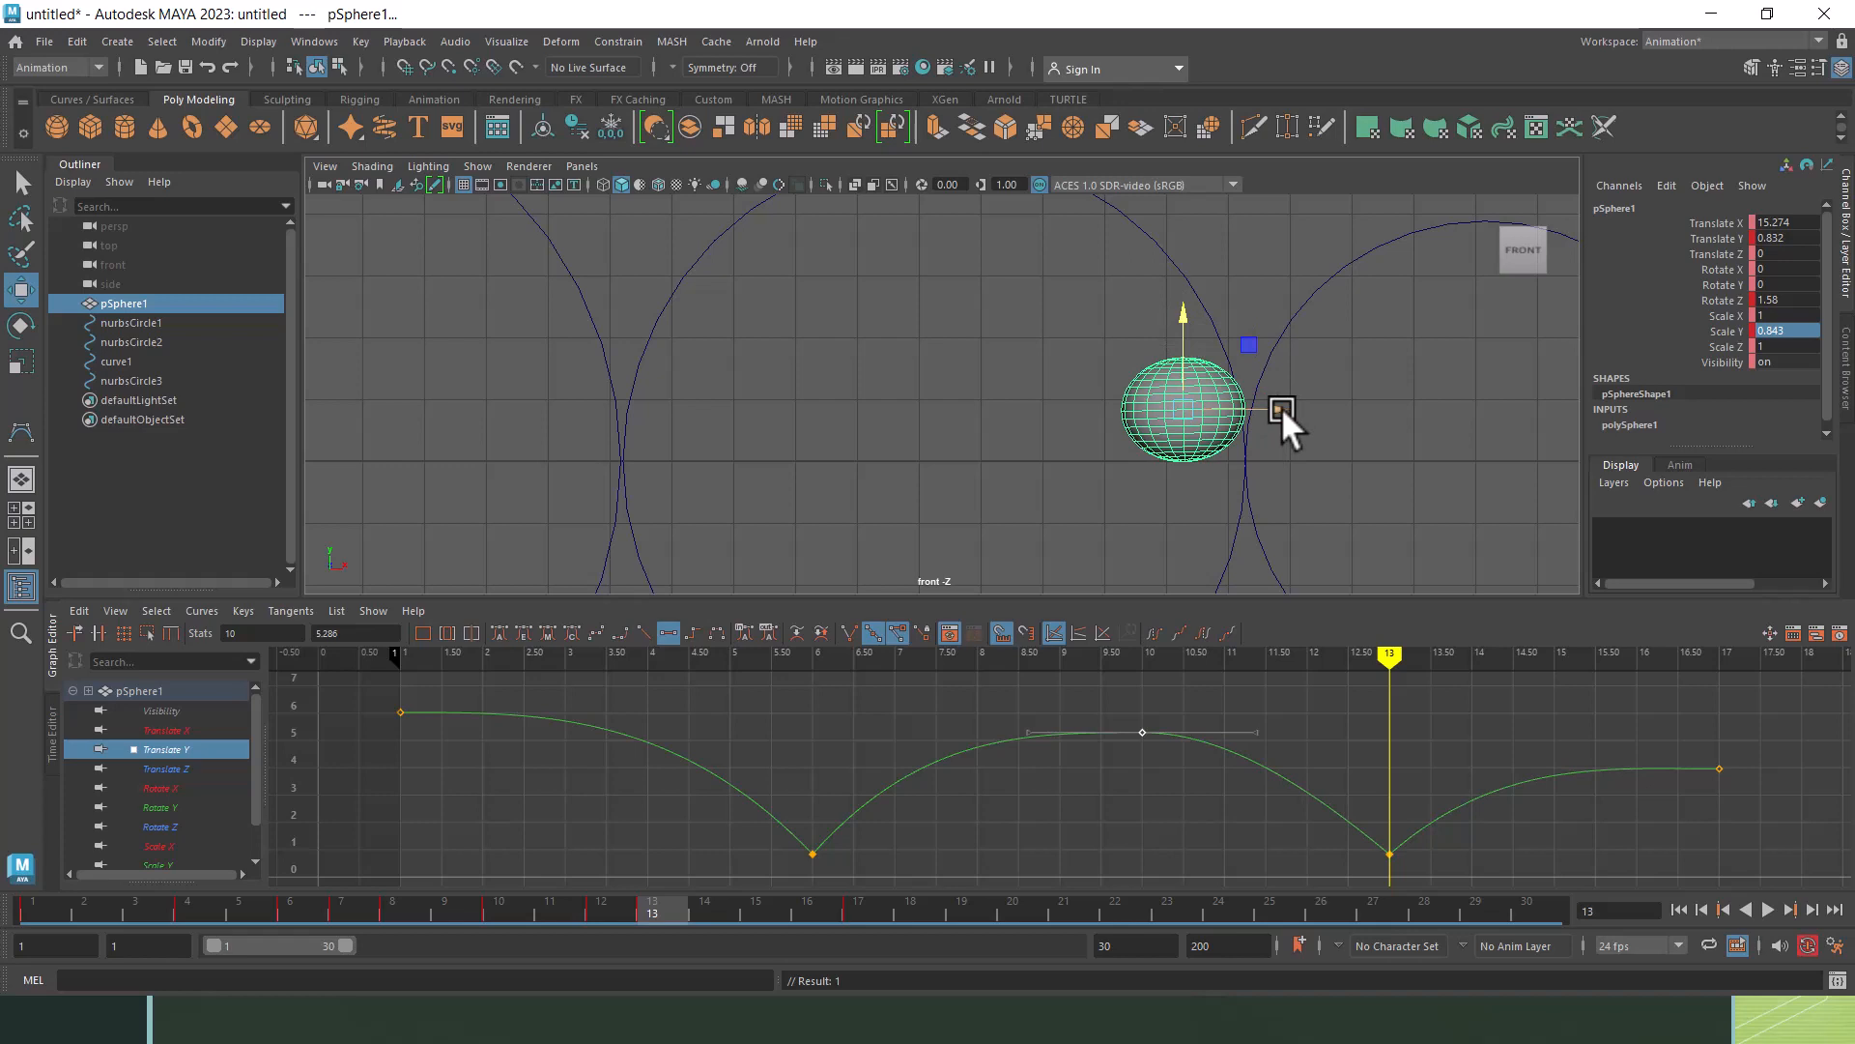
left_click_drag(1280, 406, 1343, 405)
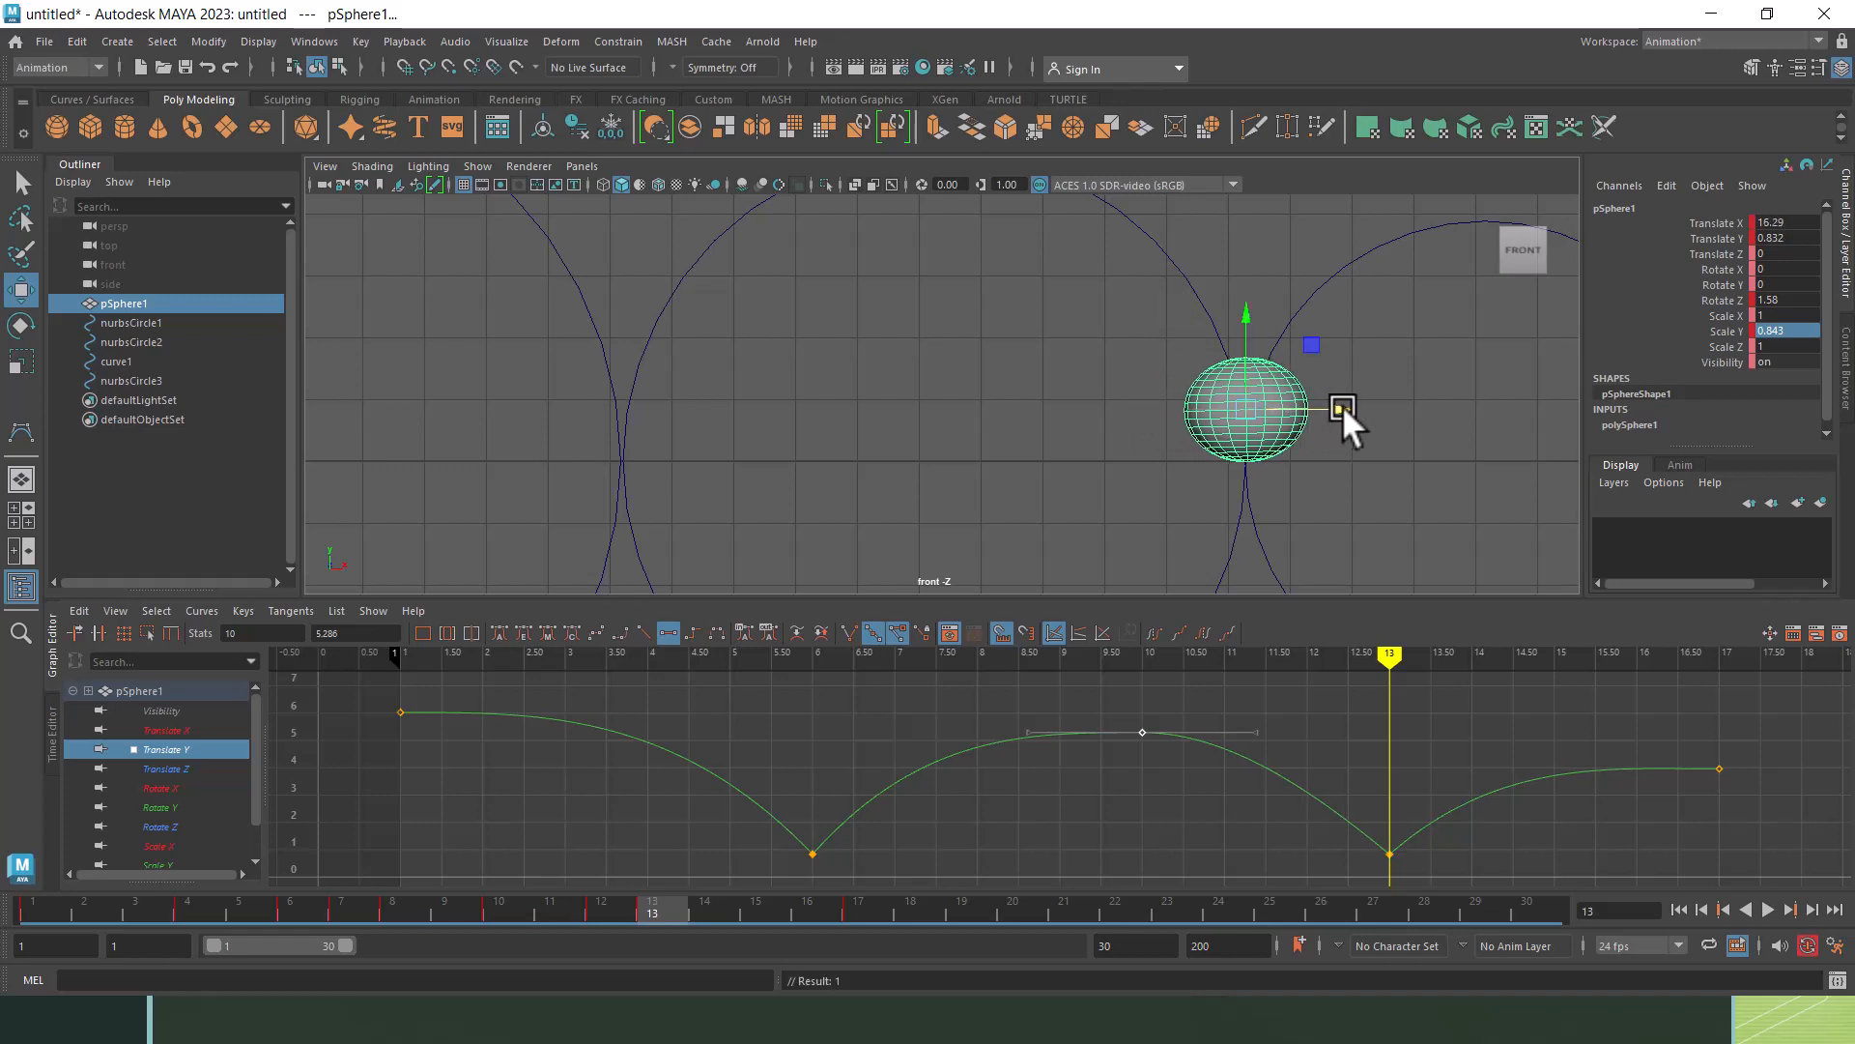
scroll(1295, 422, "down", 2)
middle_click_drag(1243, 385, 1233, 445, "alt")
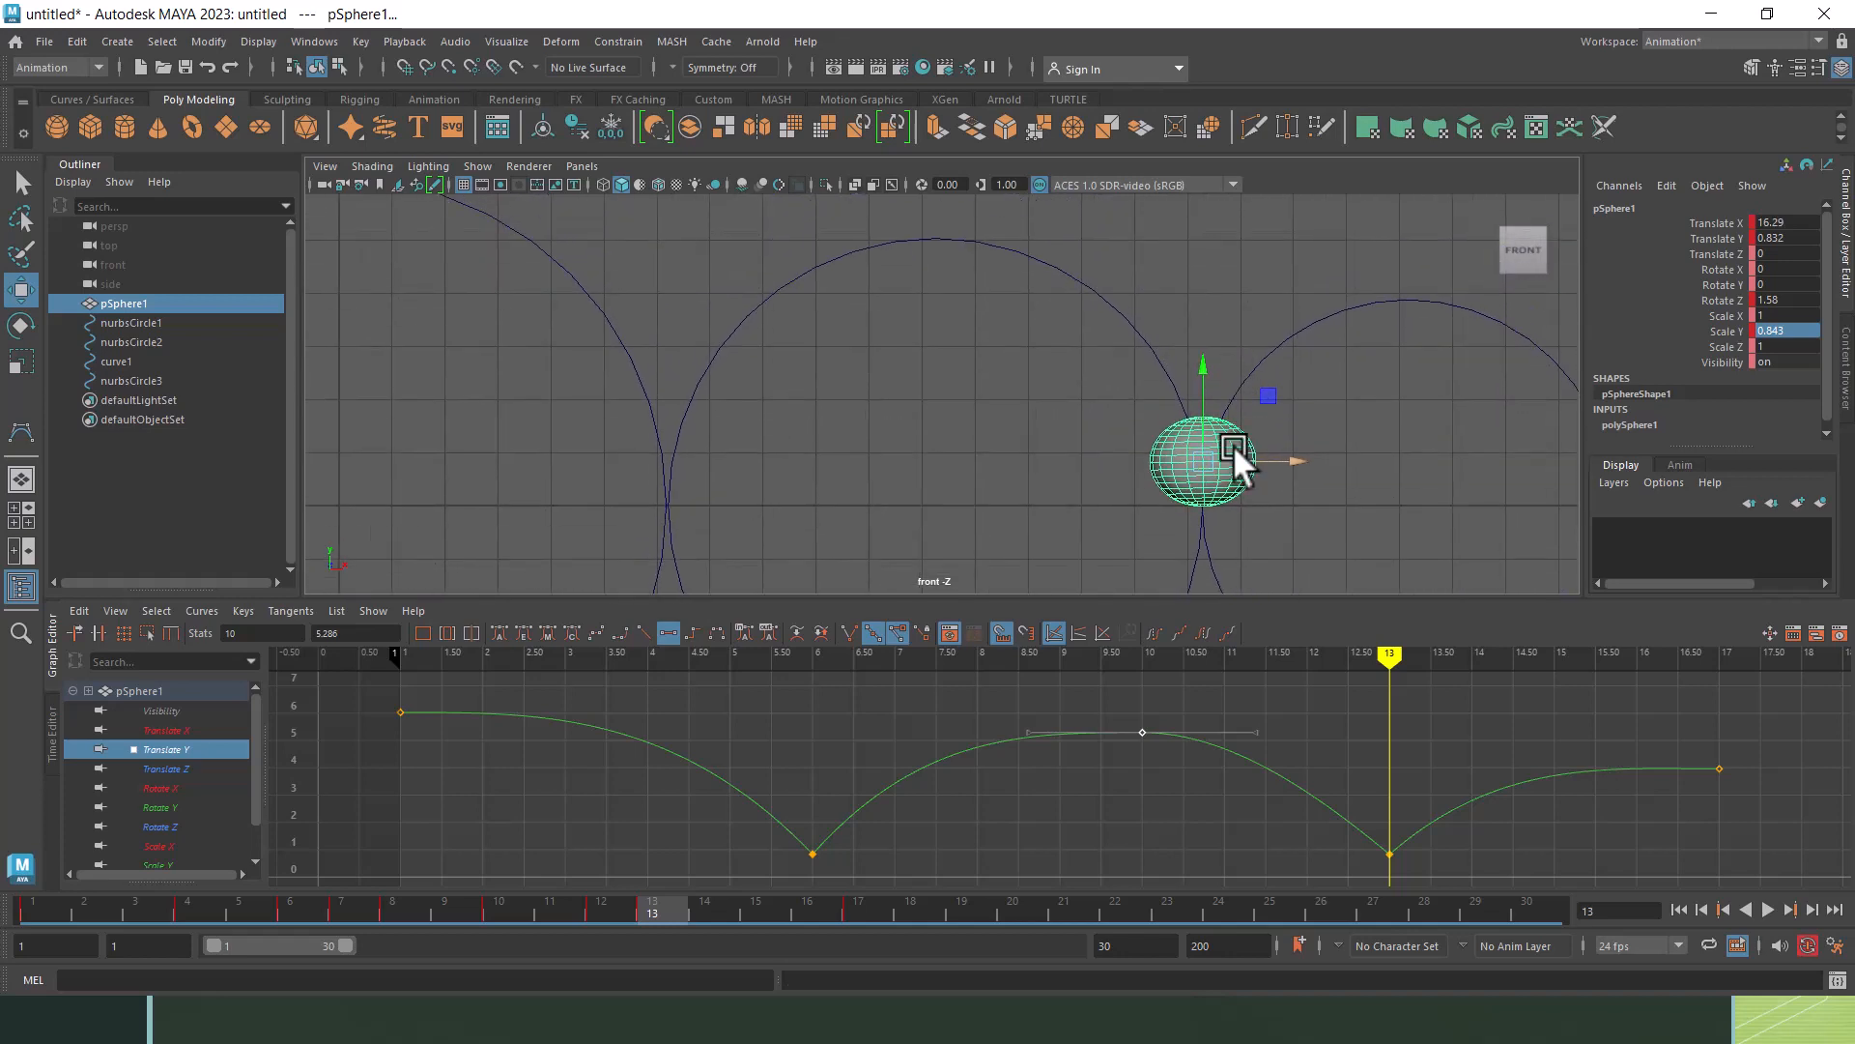
Step: At frame 14, stretch the sphere to Scale Y 1.167, copied from frame 7
left_click(703, 916)
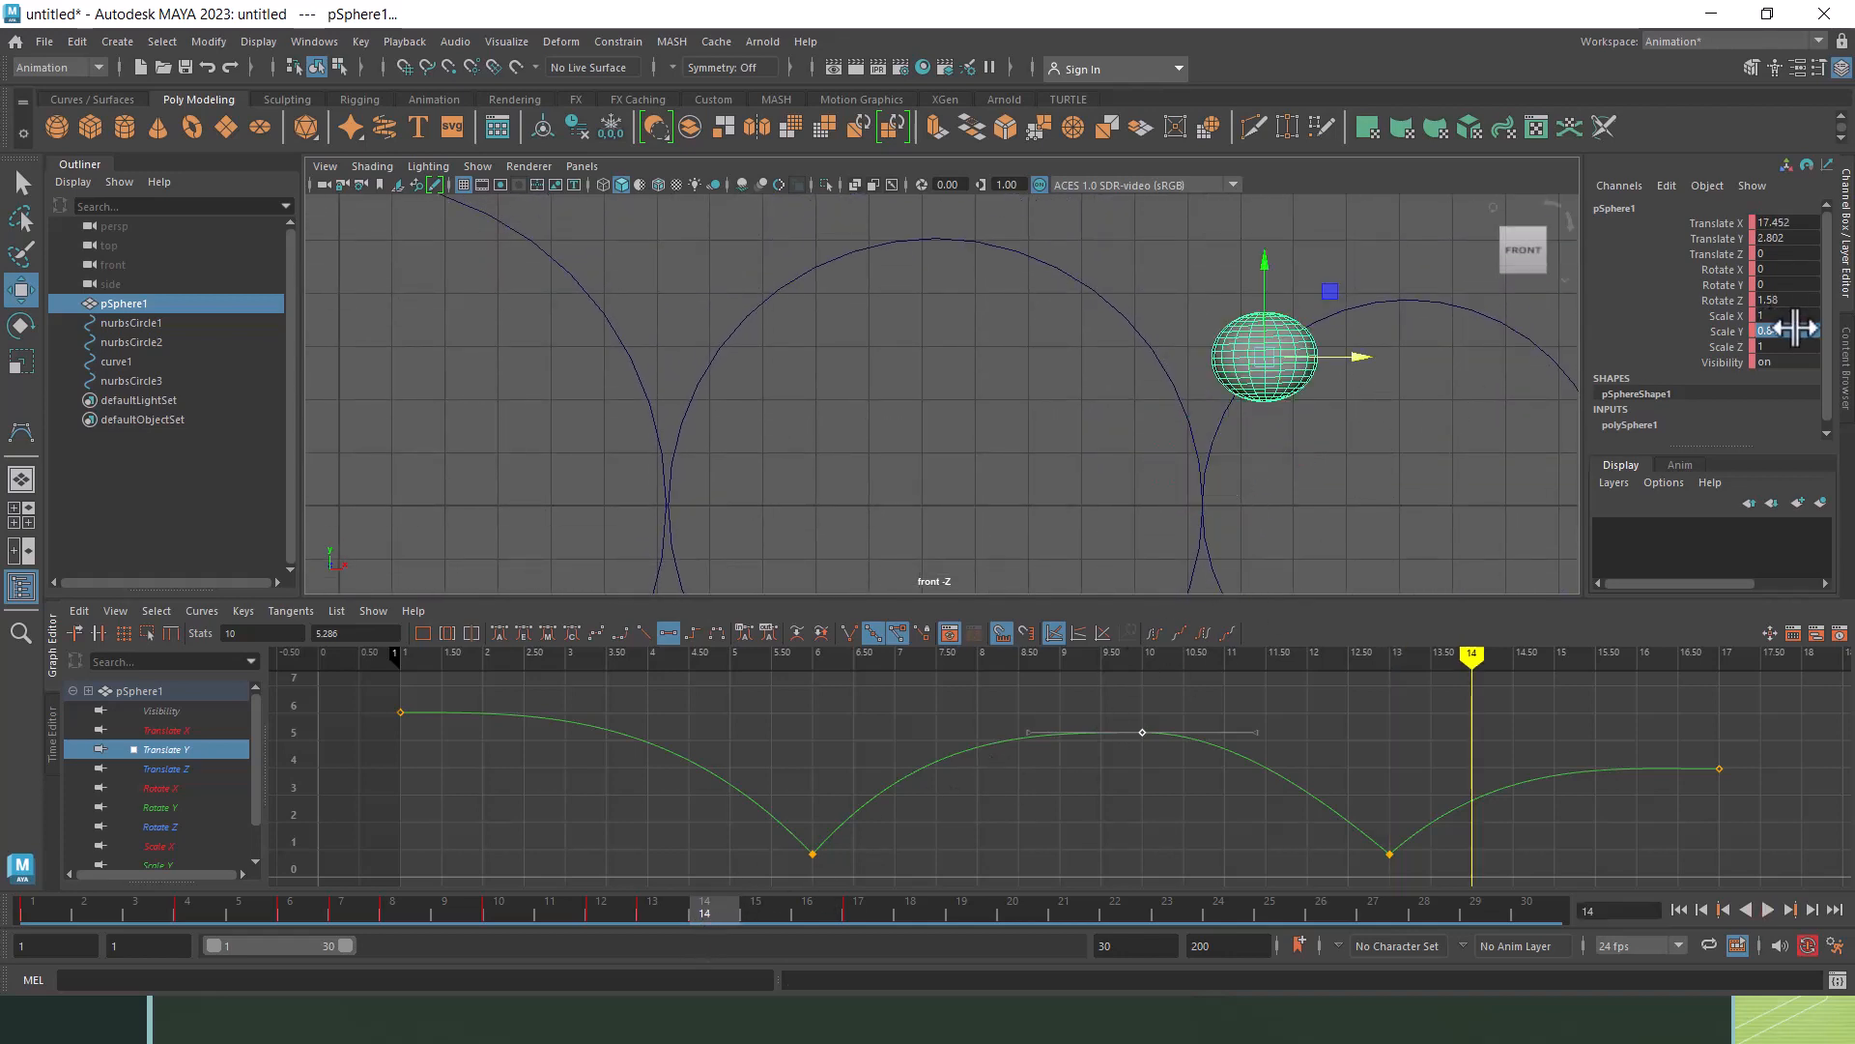
left_click(289, 914)
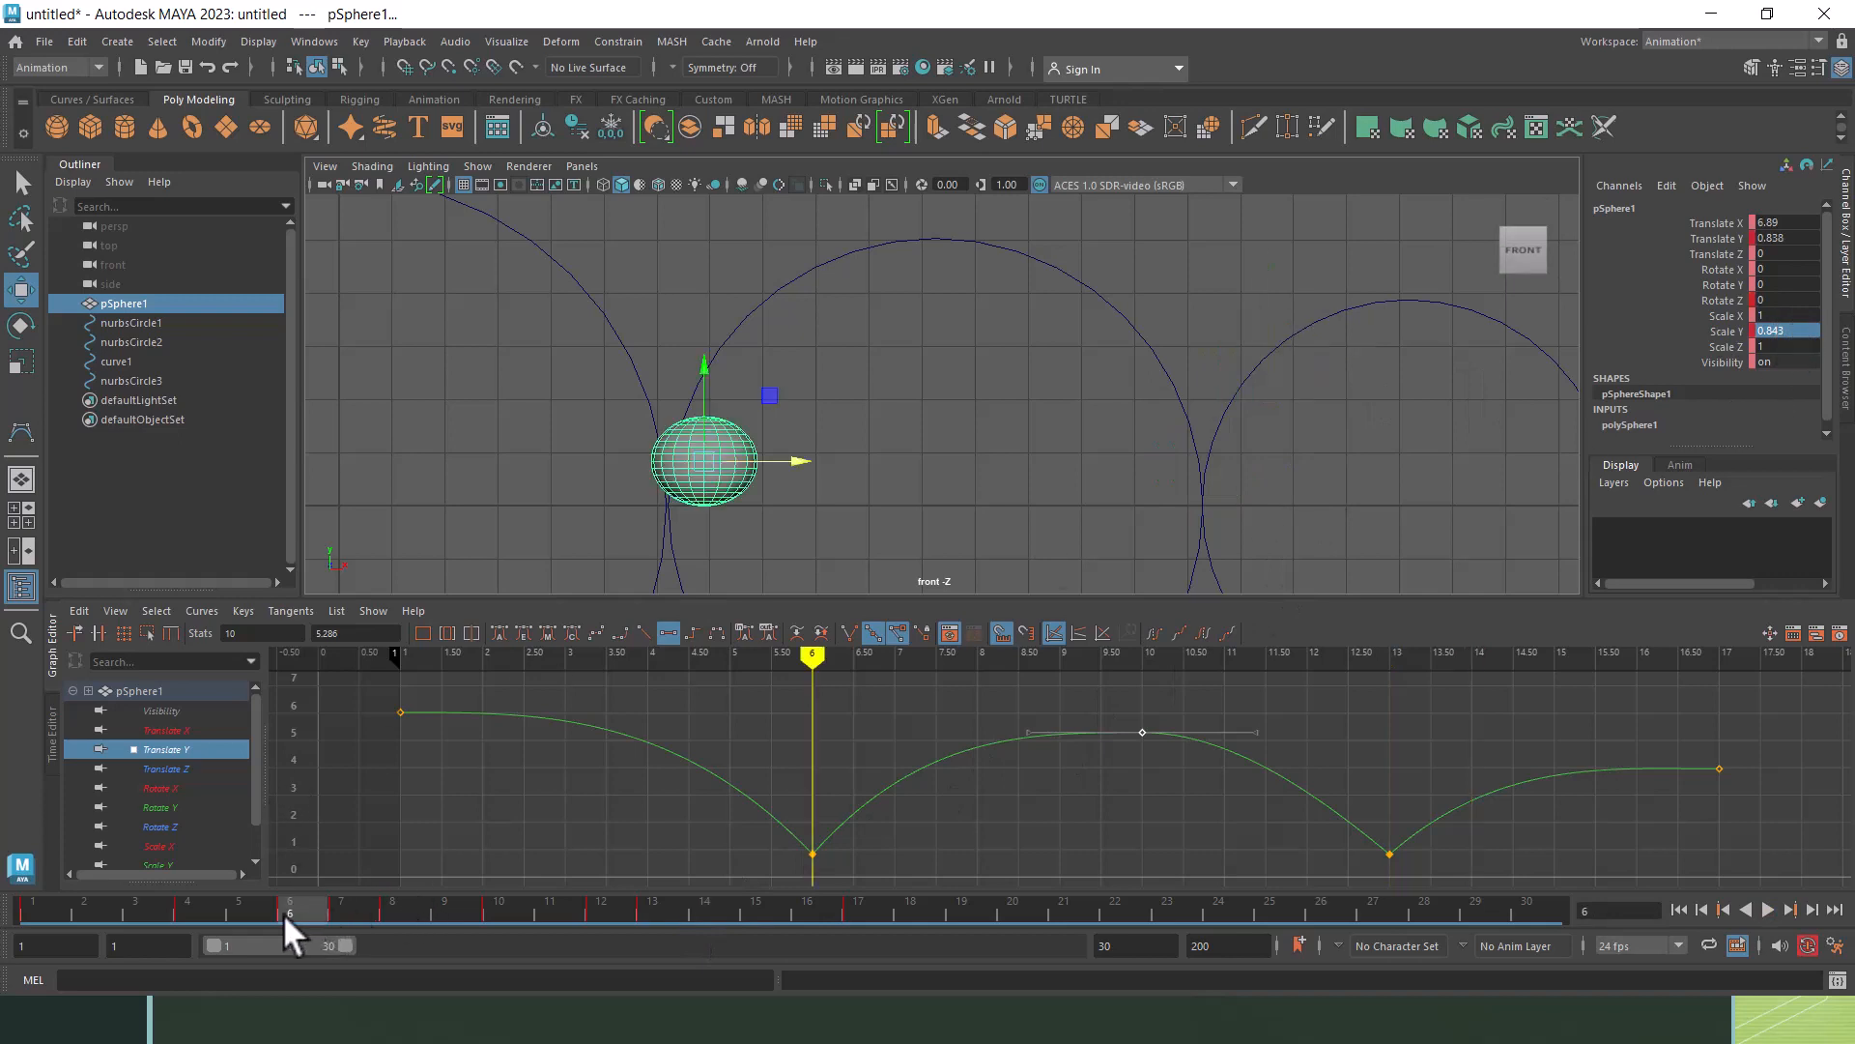
left_click(340, 913)
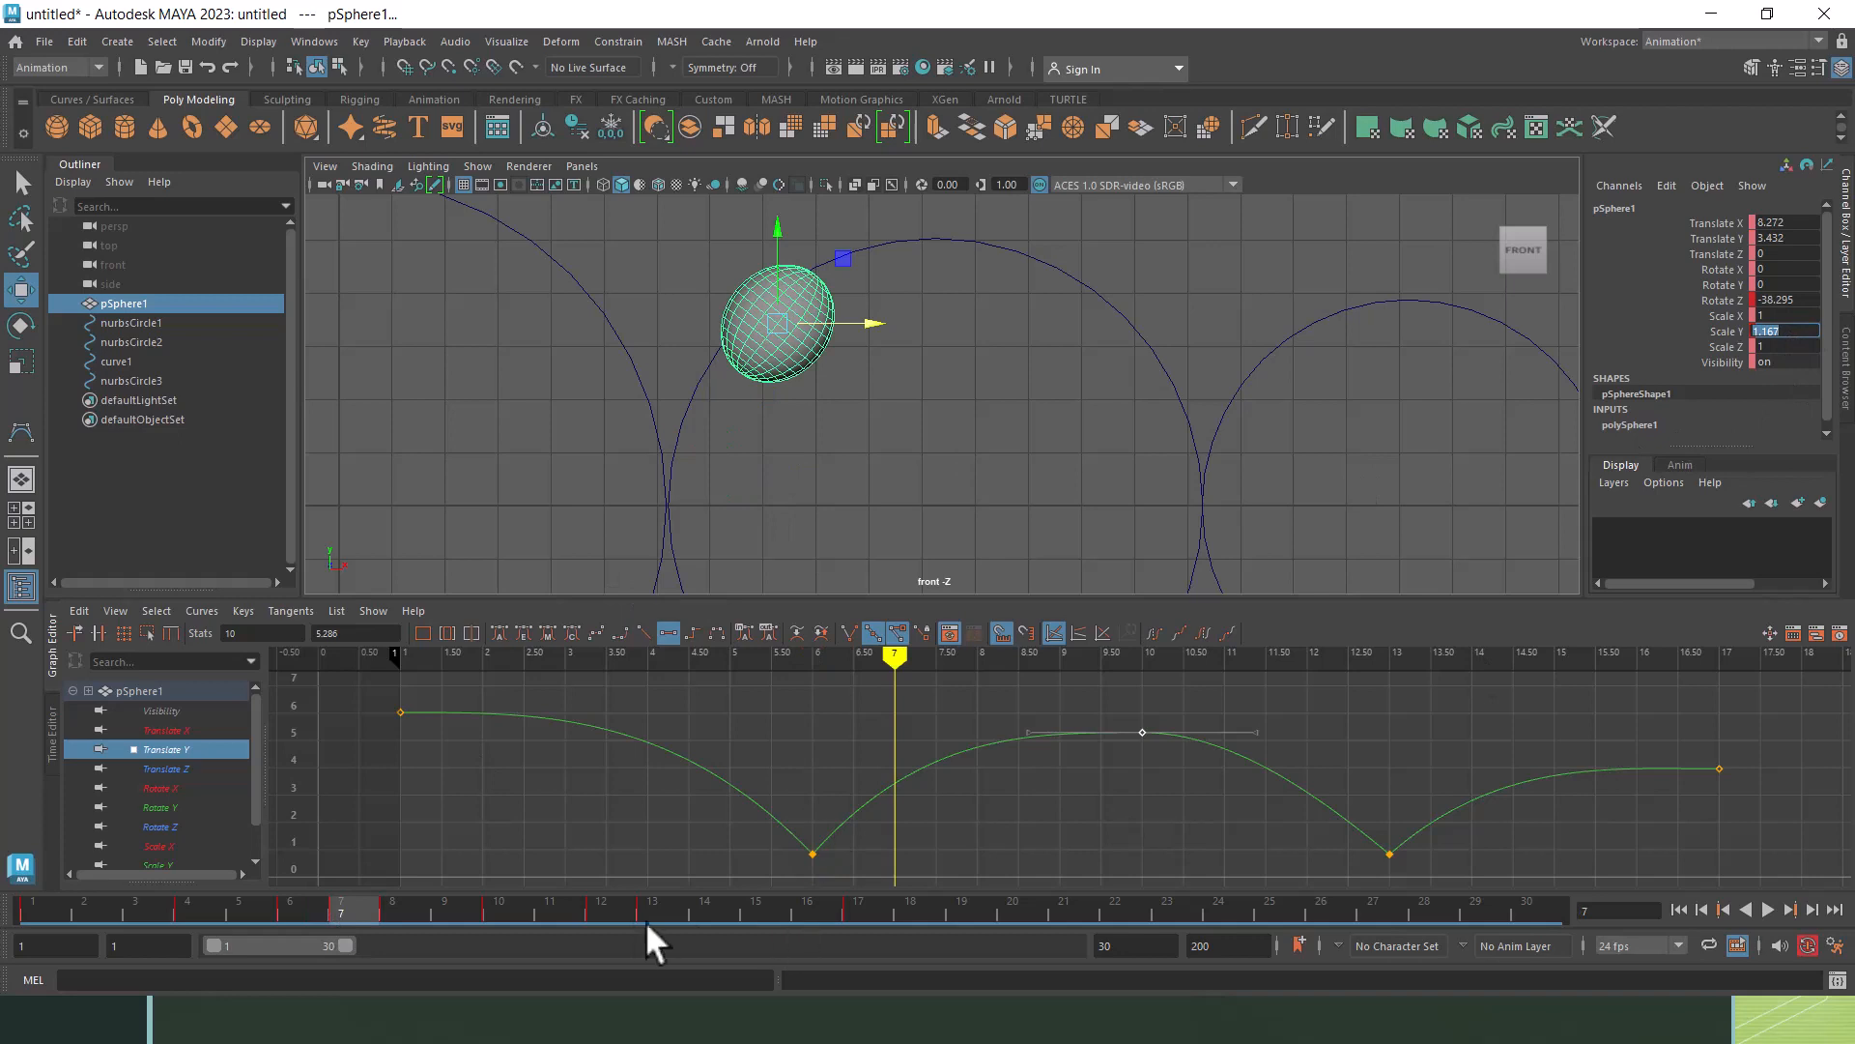
left_click_drag(638, 906, 692, 913)
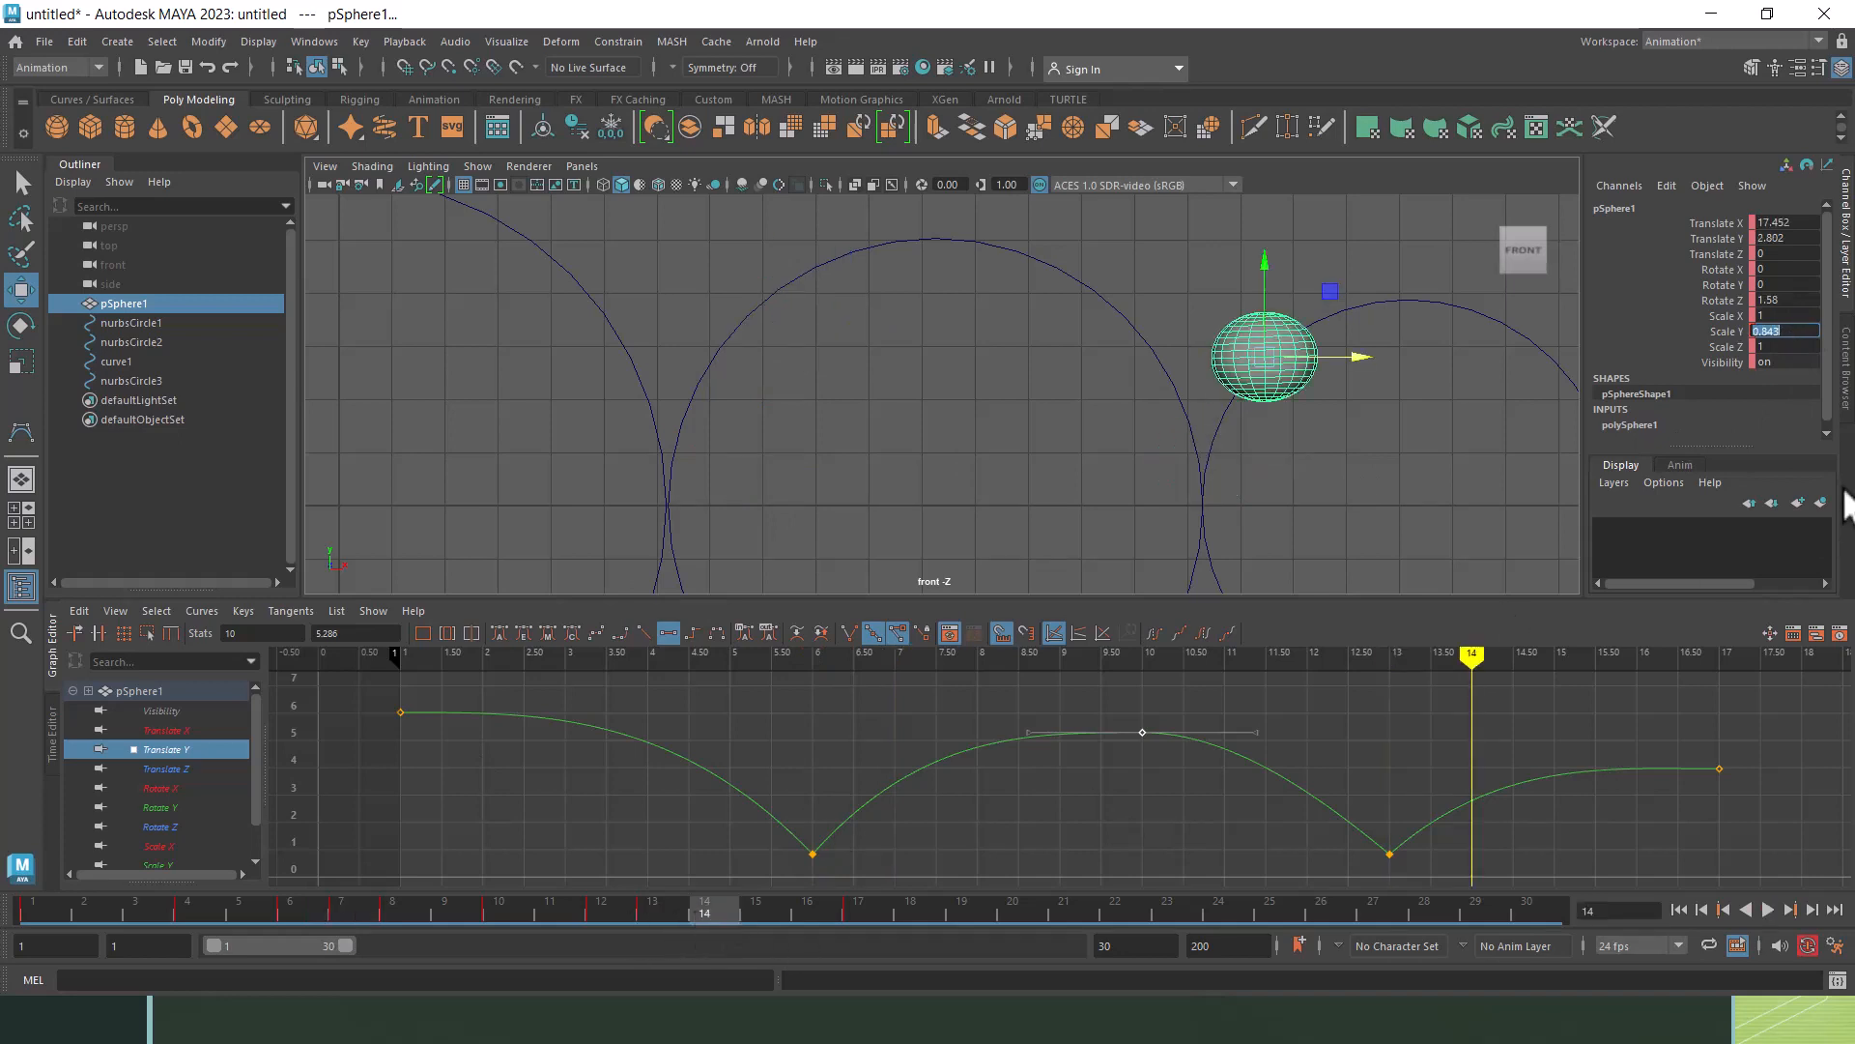
type("1.167")
key("Return")
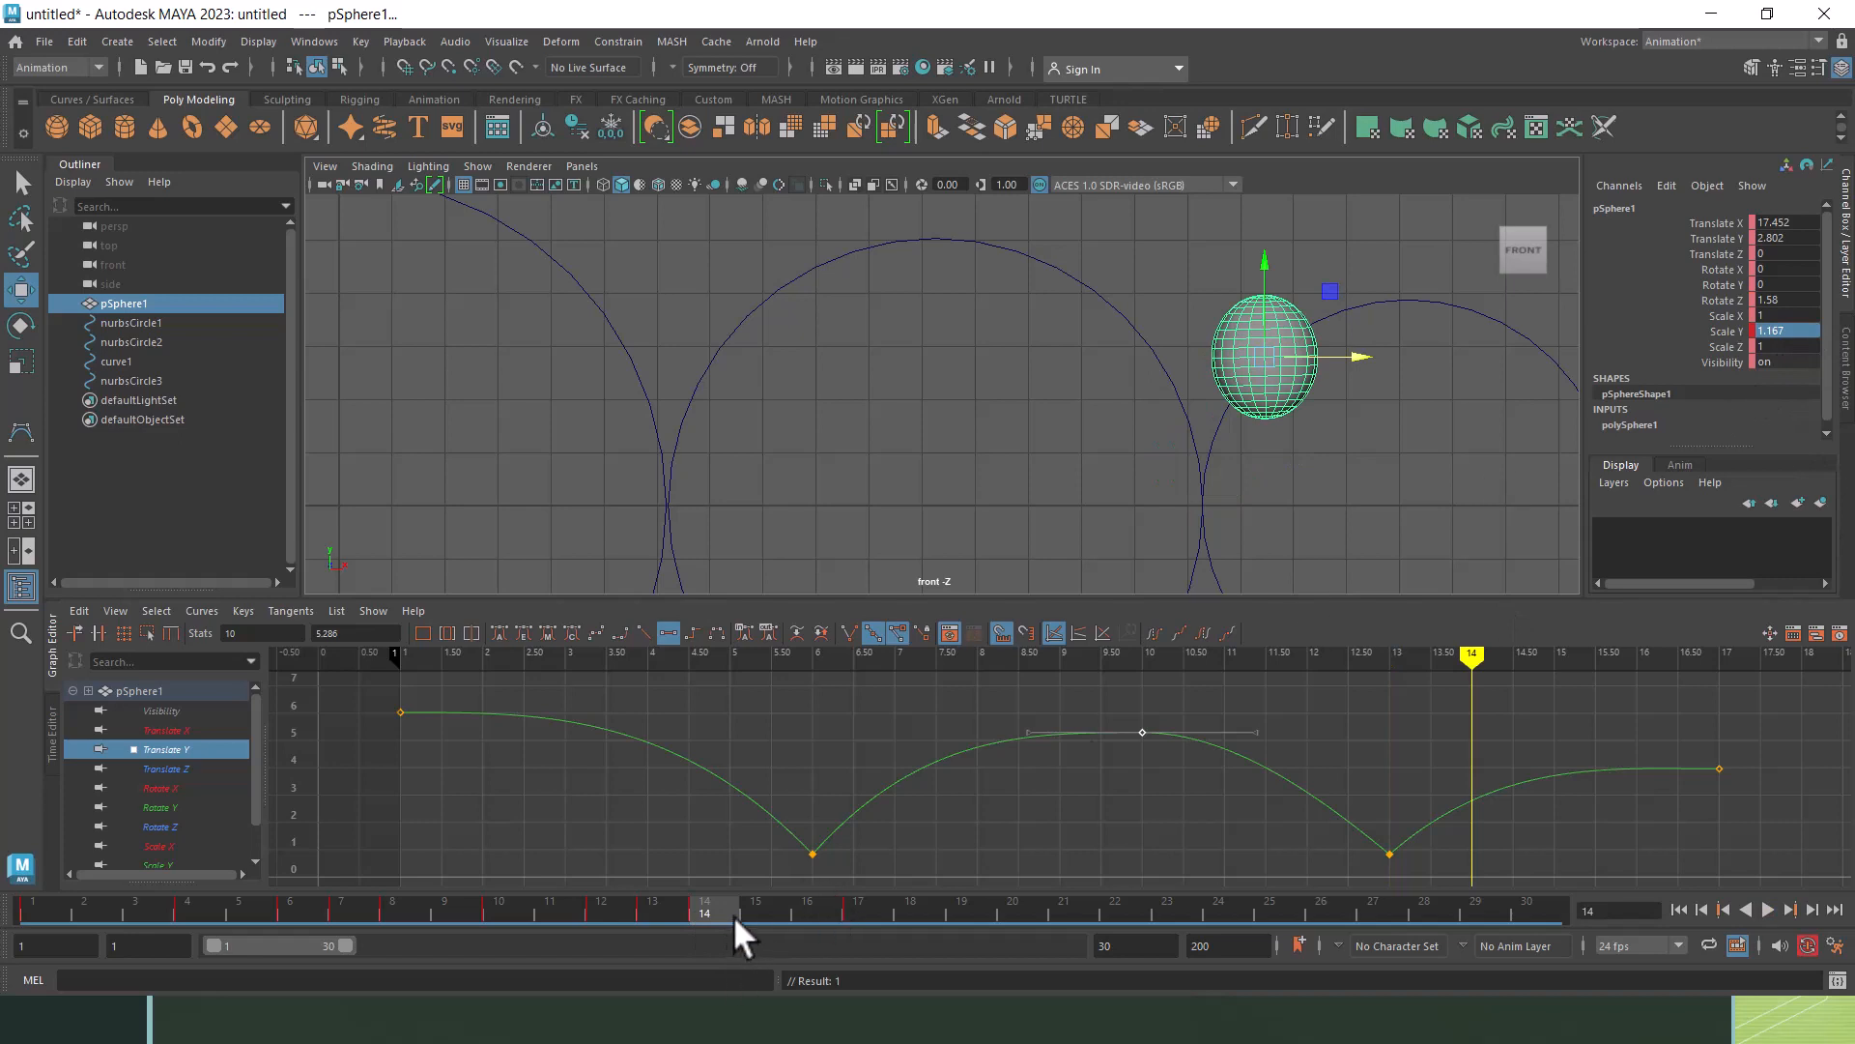
Step: At frame 15, restore the sphere's normal shape with Scale Y 1
left_click_drag(733, 914, 756, 914)
left_click(1788, 331)
type("1")
key("Return")
Step: Scrub back through the bounce and play it from frame 1 to check the sphere's squash, stretch and tilt along the arcs
left_click_drag(764, 907, 272, 872)
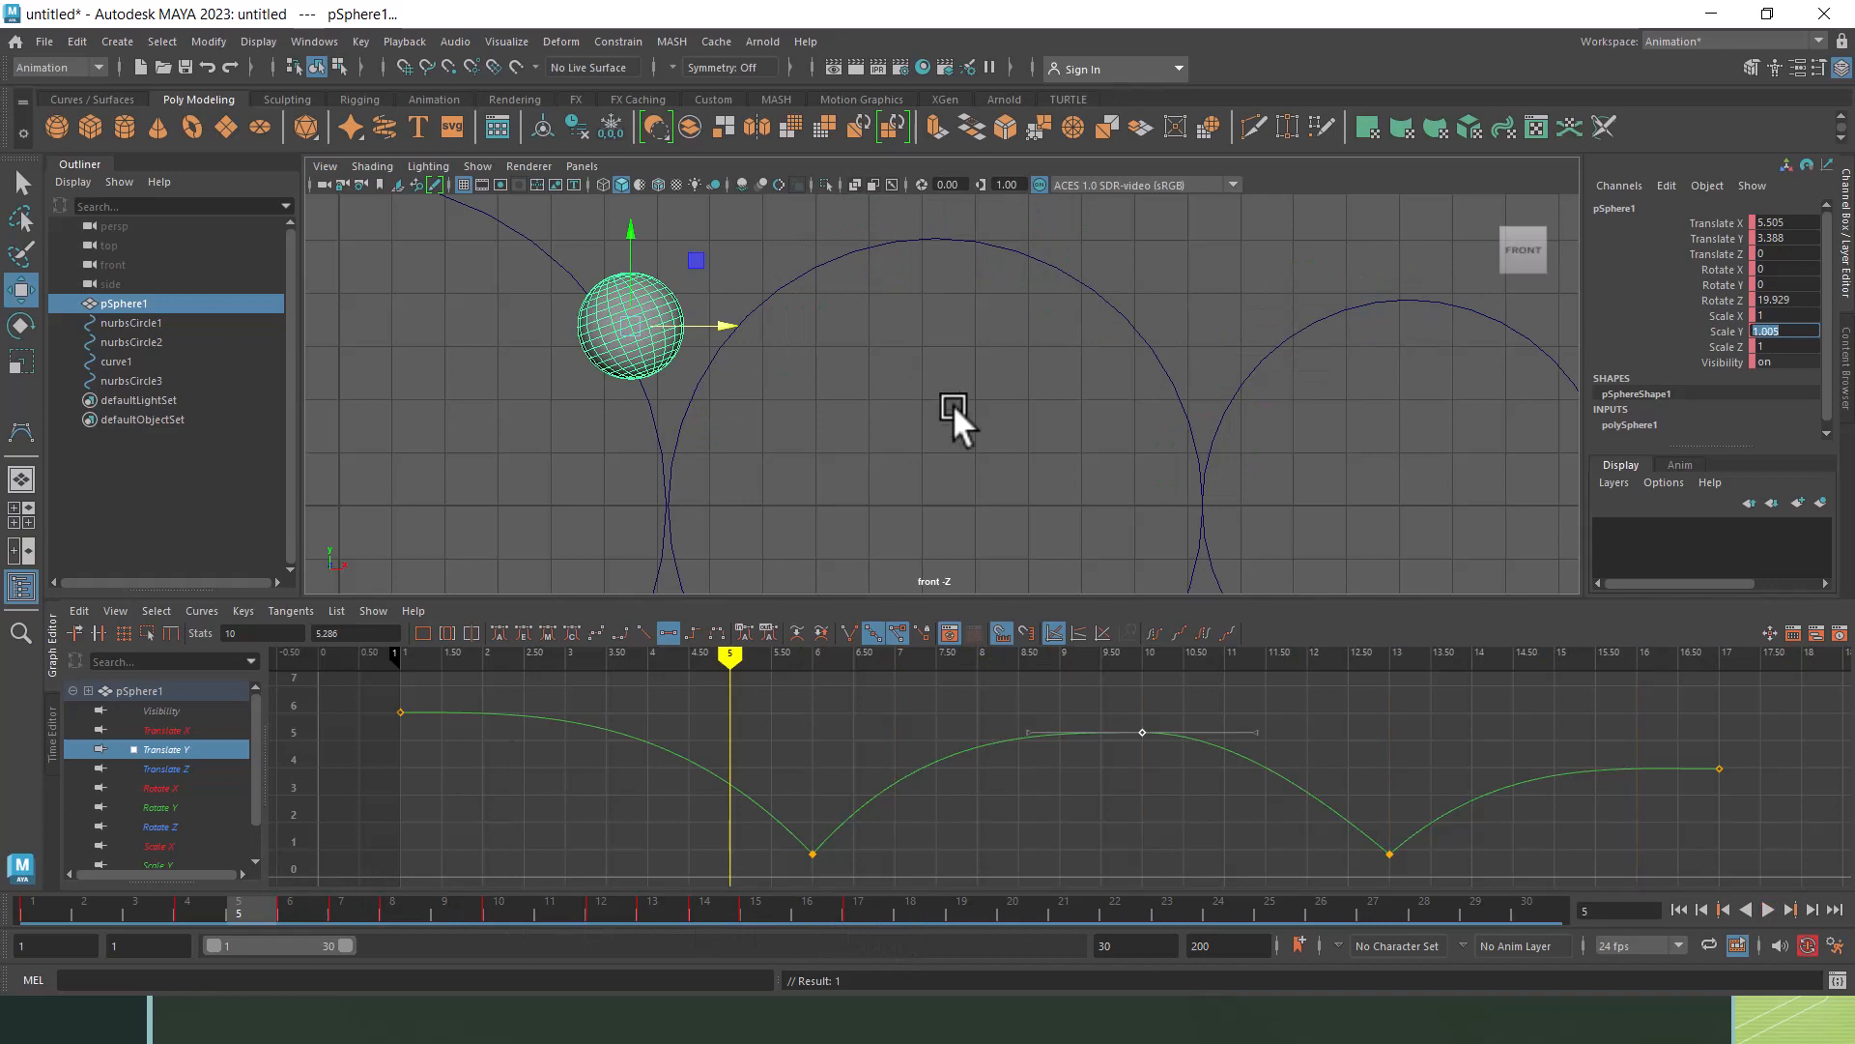
scroll(928, 386, "down", 4)
middle_click_drag(918, 358, 975, 421, "alt")
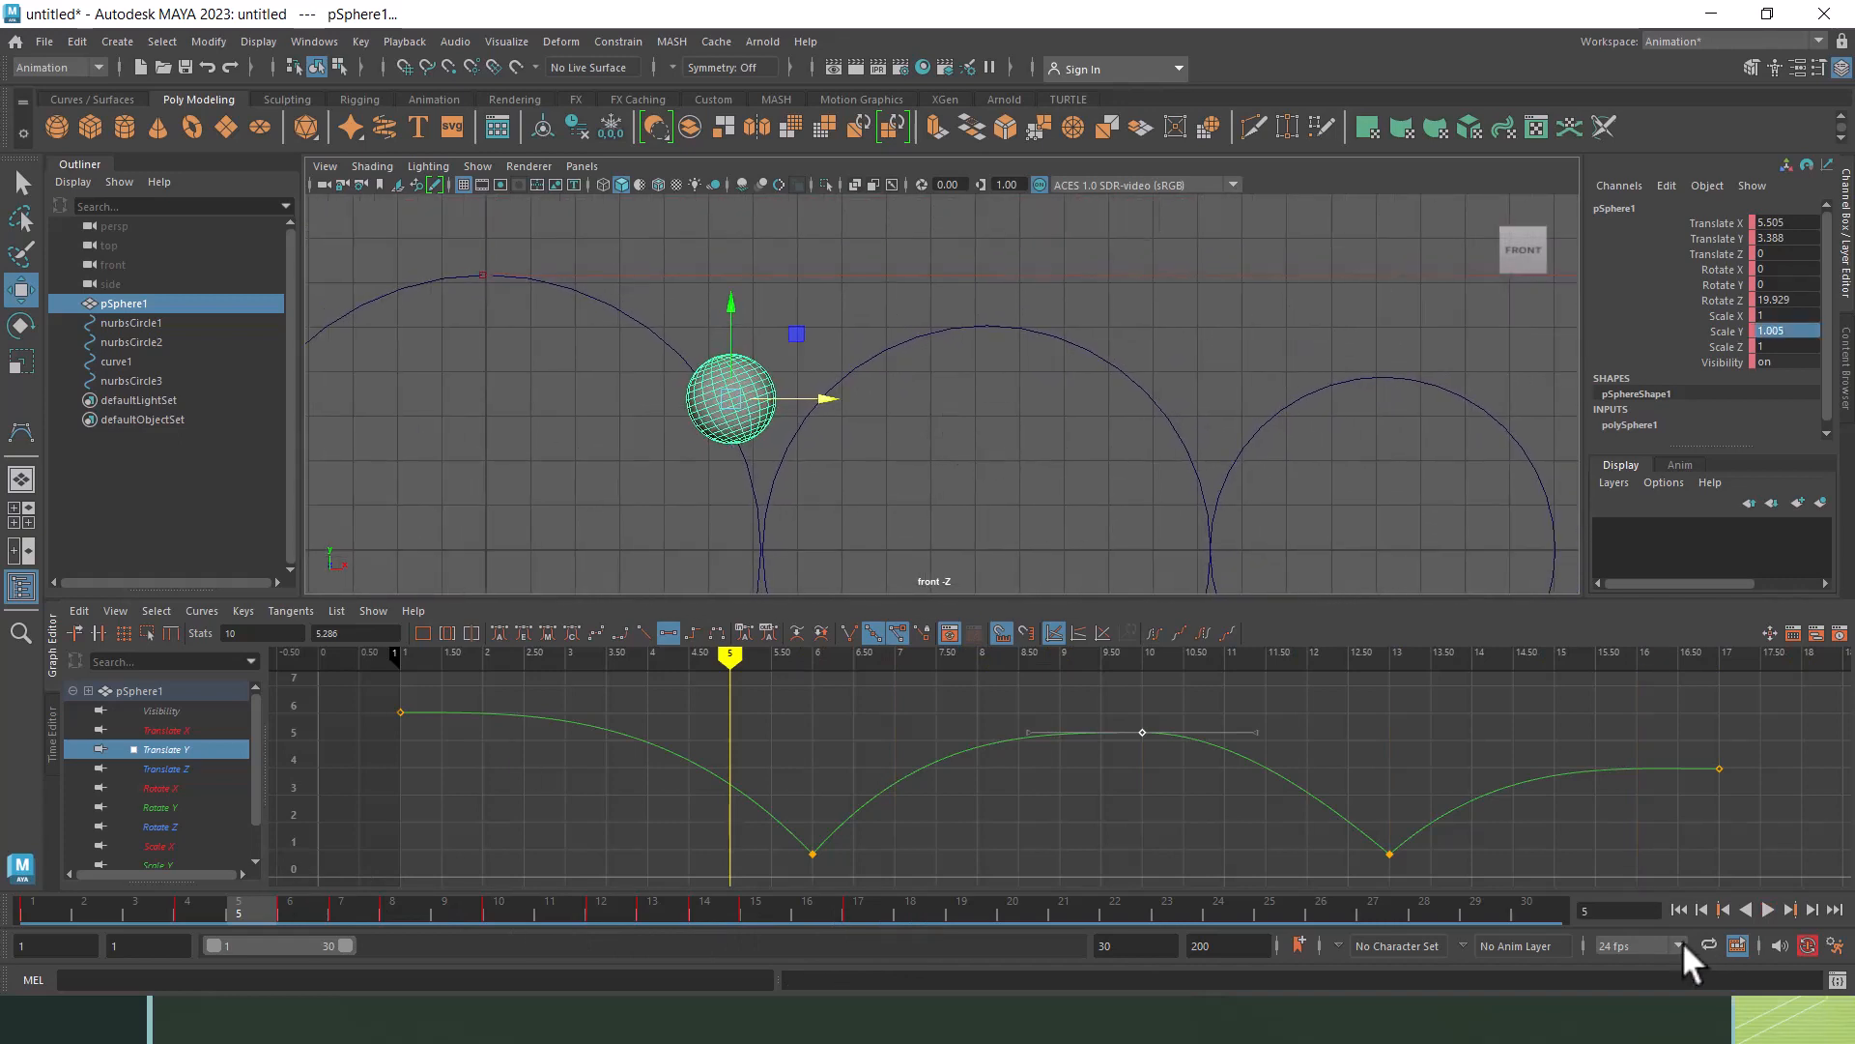
left_click(1678, 909)
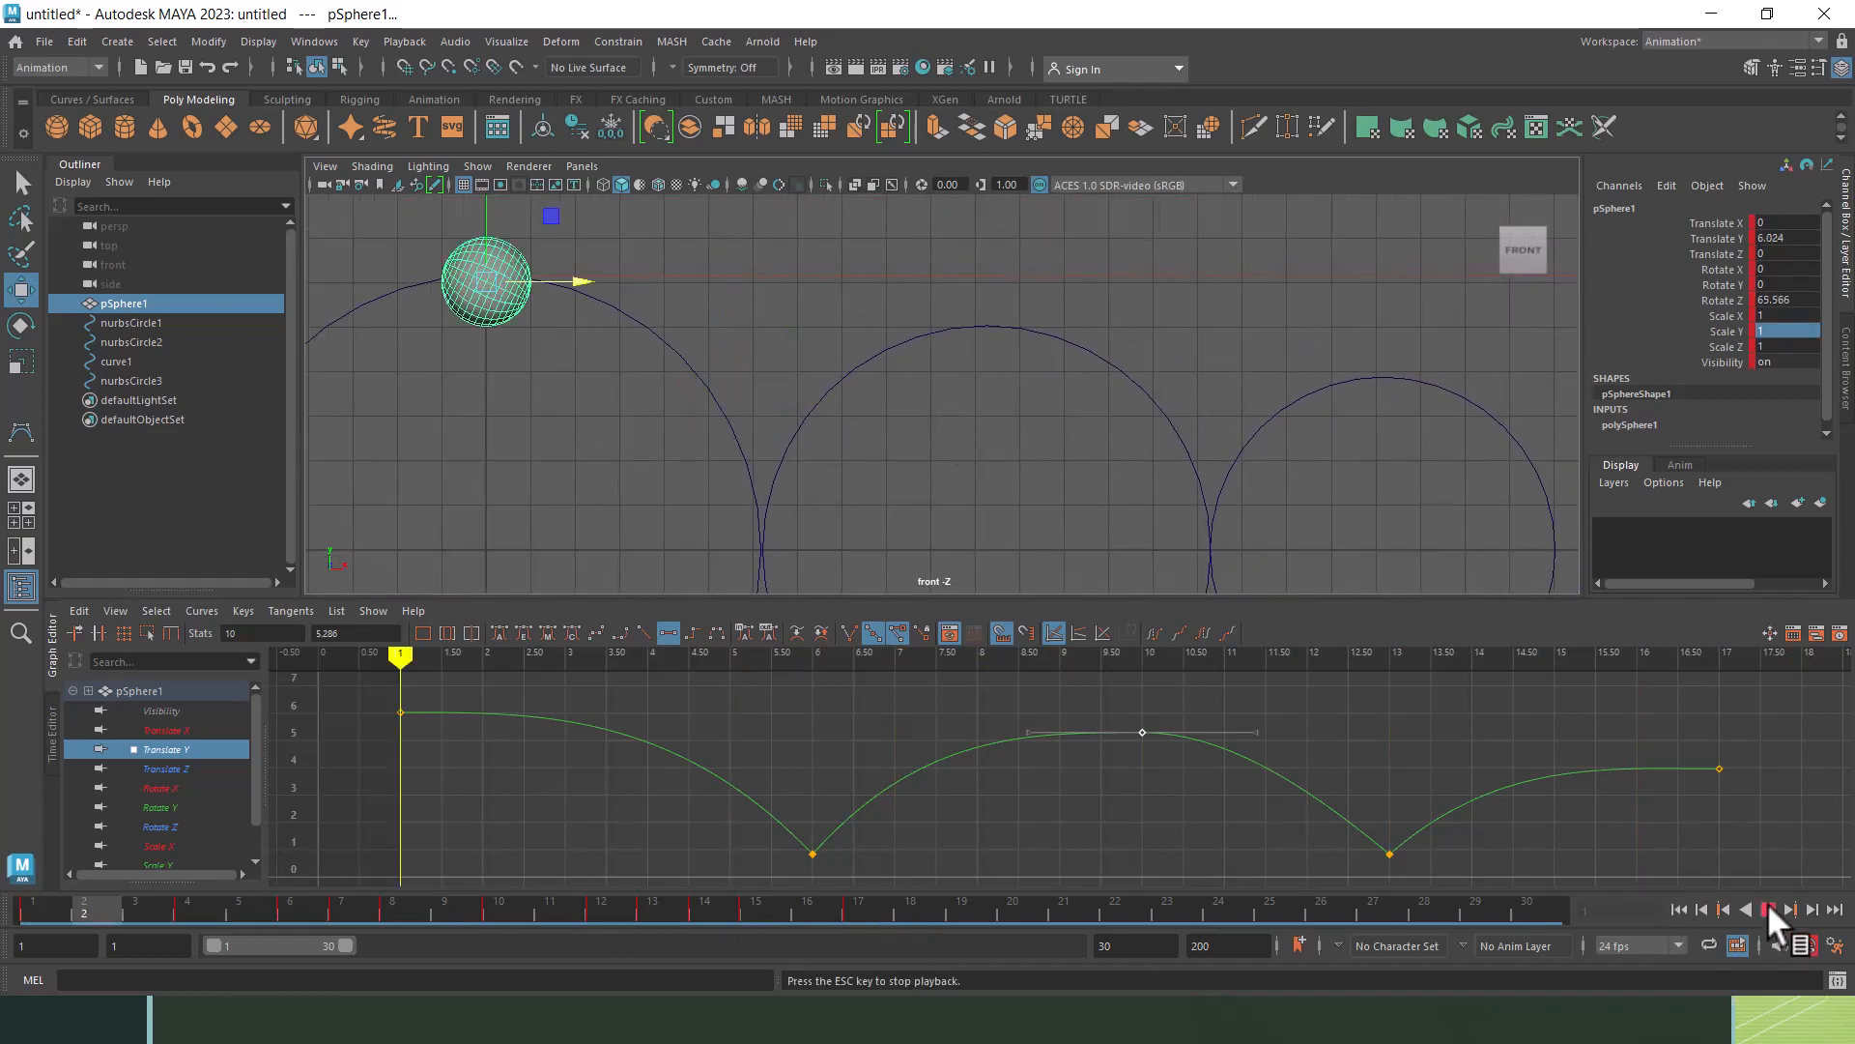
left_click(1769, 908)
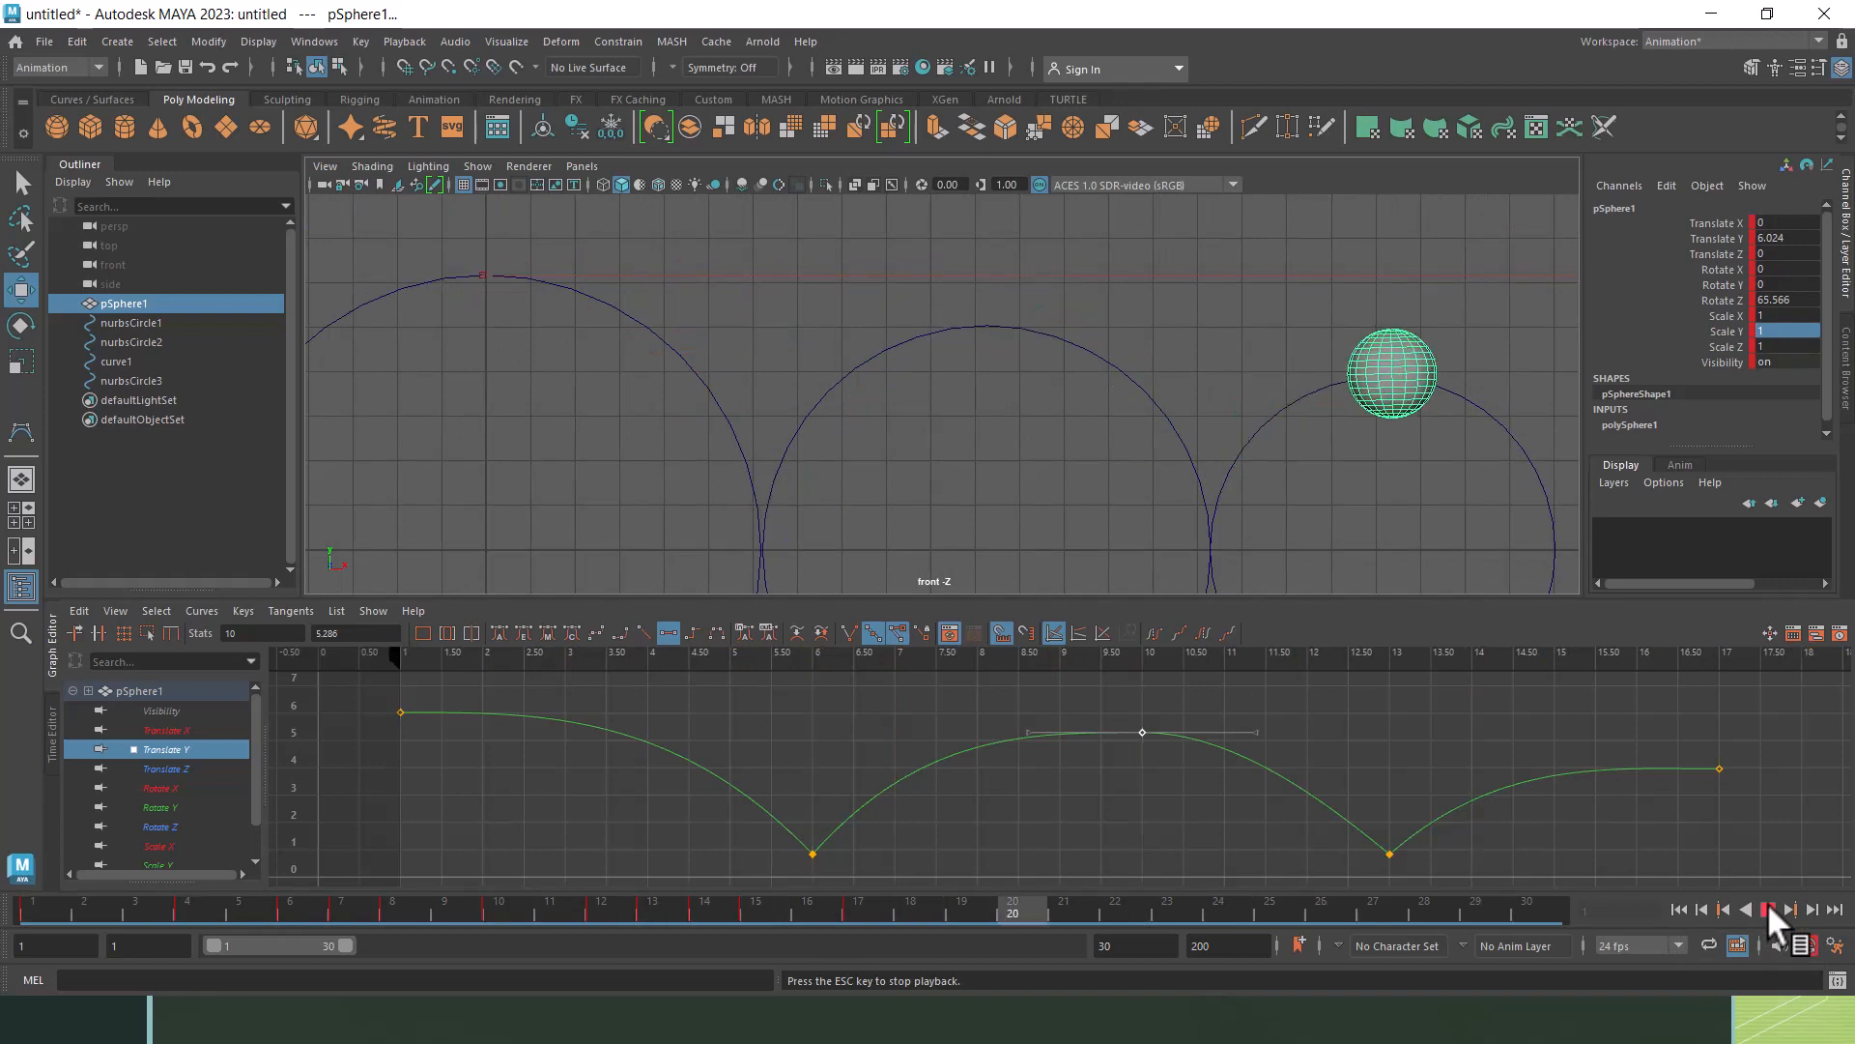
left_click(1767, 907)
right_click_drag(1104, 294, 1100, 328, "alt")
middle_click_drag(1100, 329, 1116, 369, "alt")
right_click_drag(1117, 369, 1103, 387, "alt")
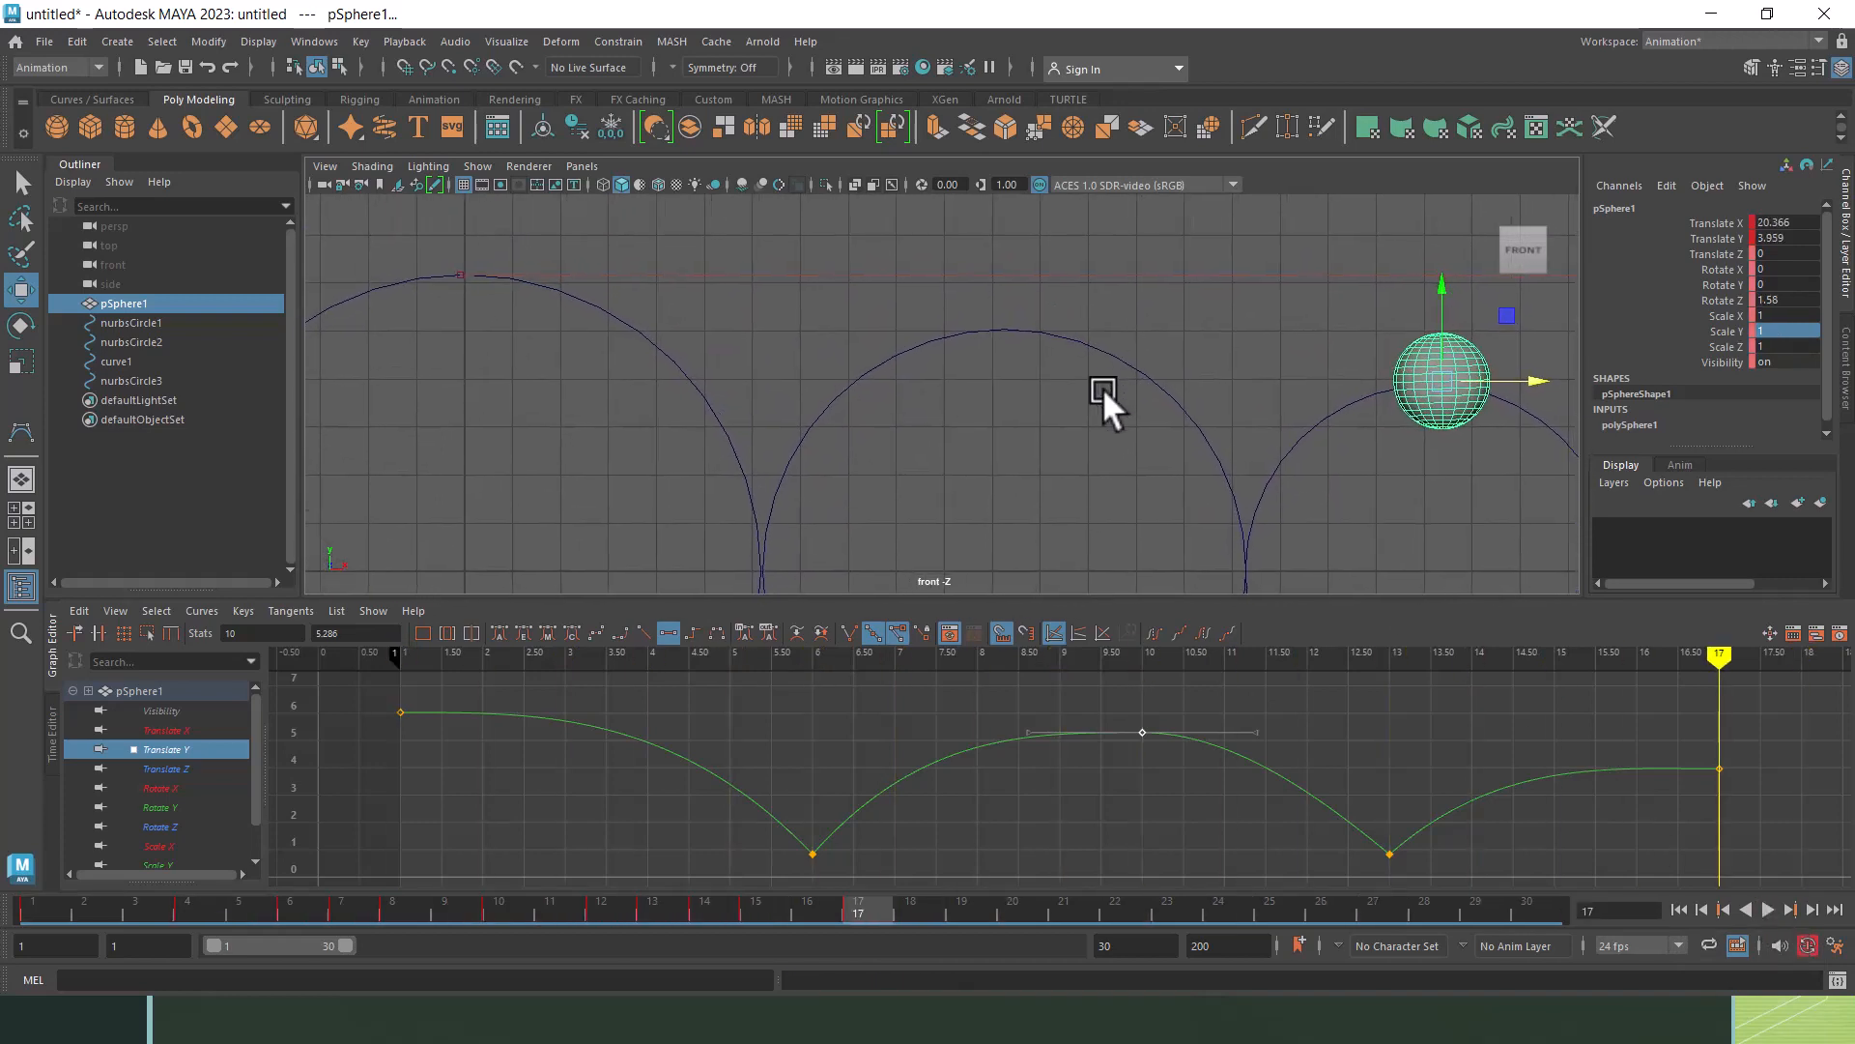
middle_click_drag(1086, 426, 1047, 418, "alt")
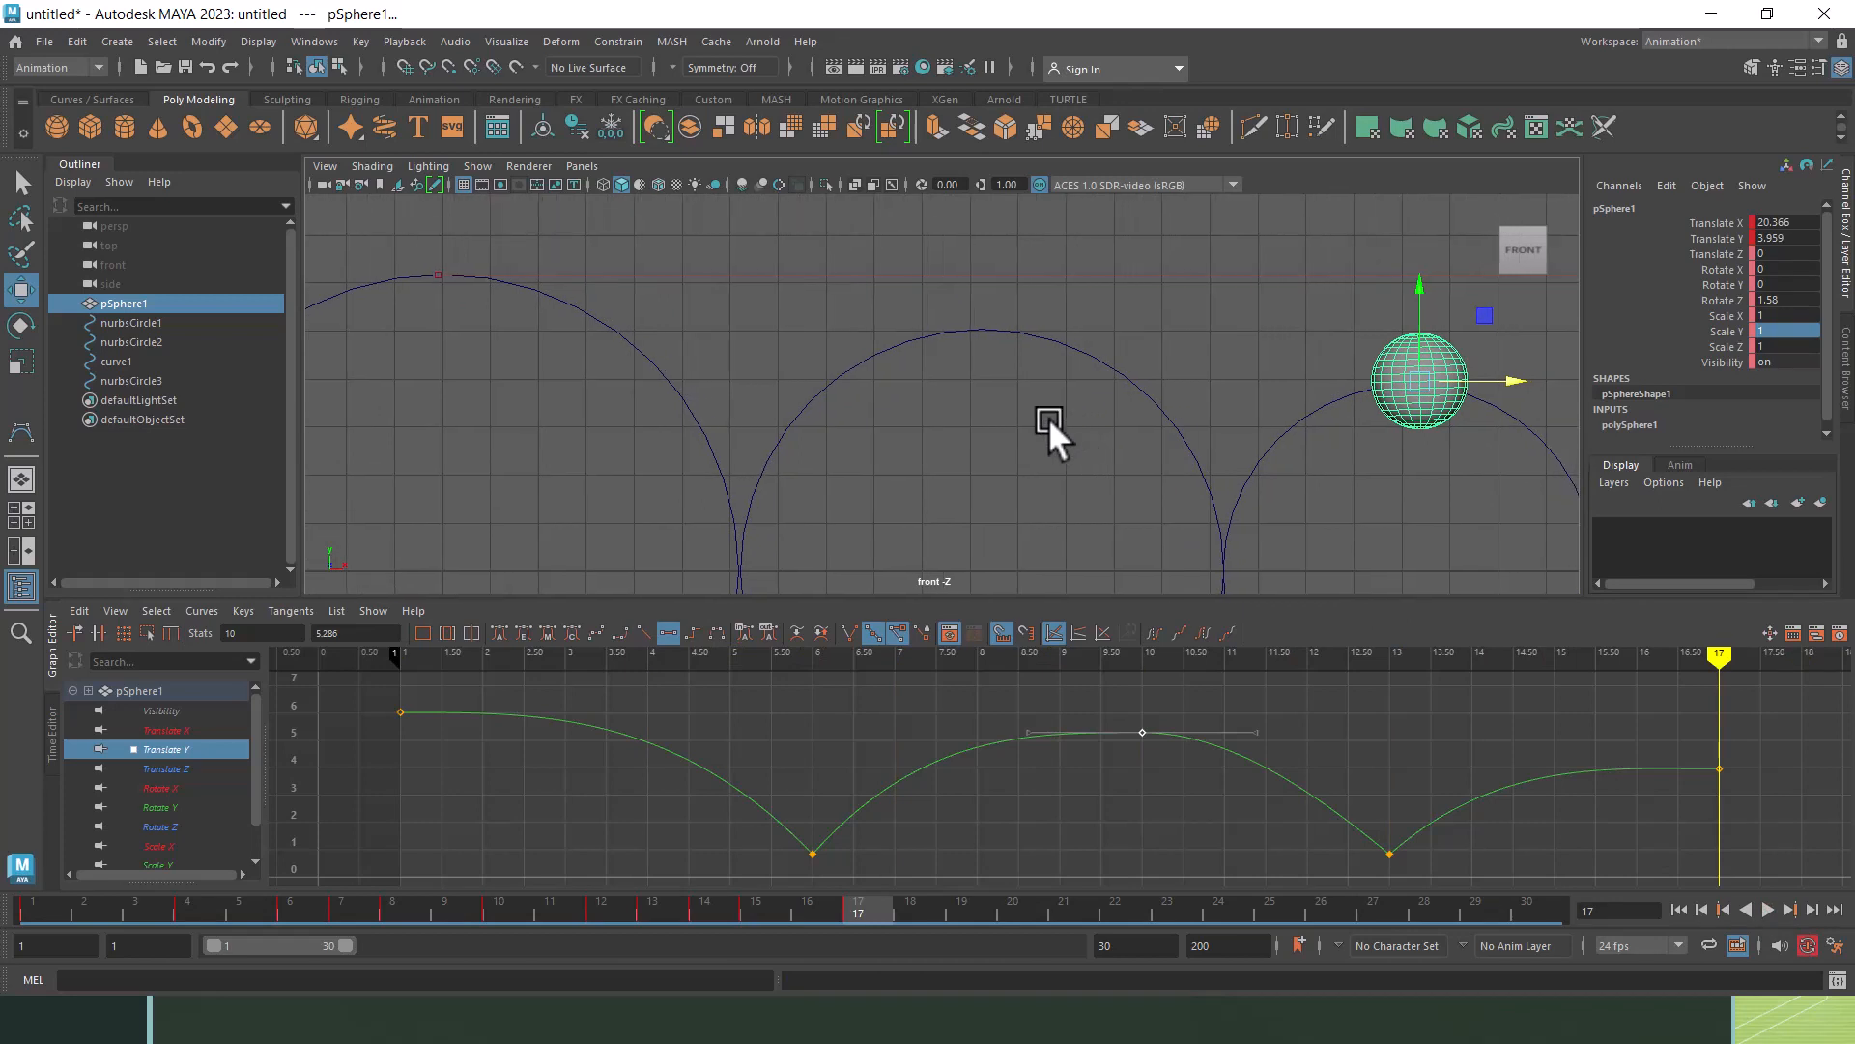
left_click(1677, 910)
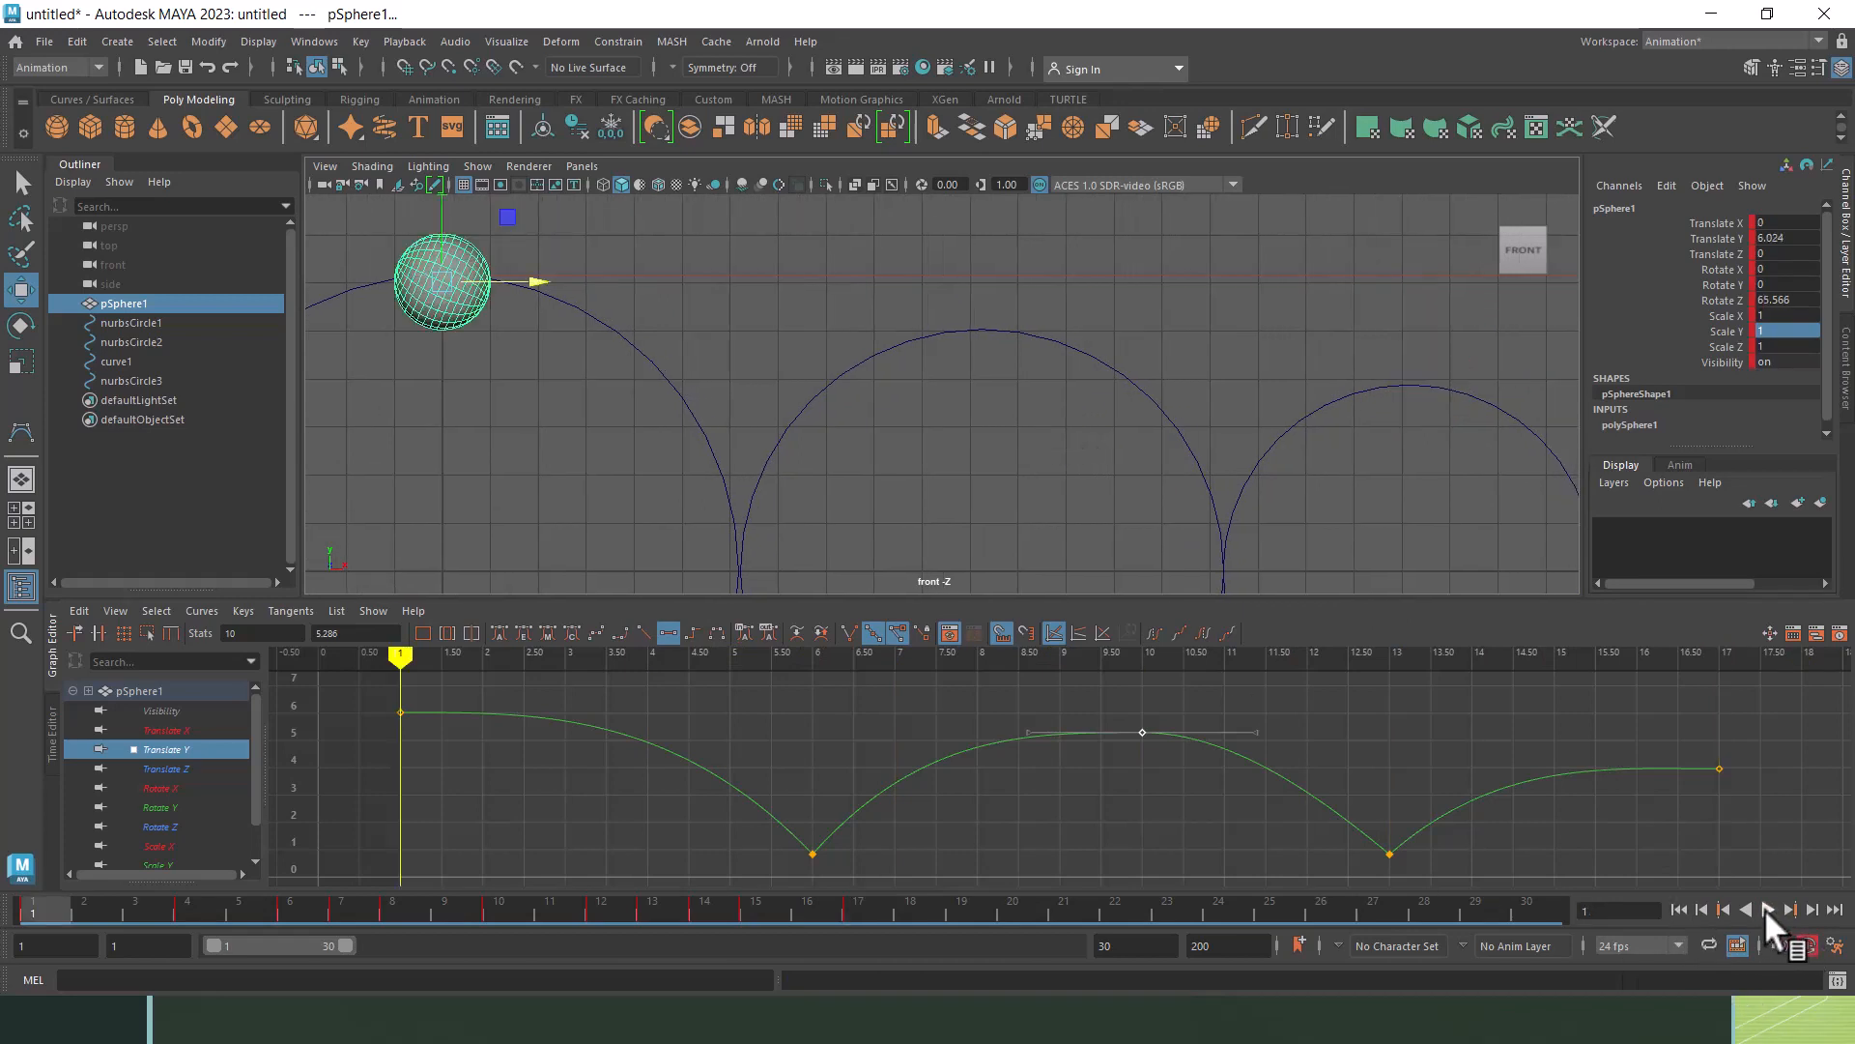
left_click(1766, 909)
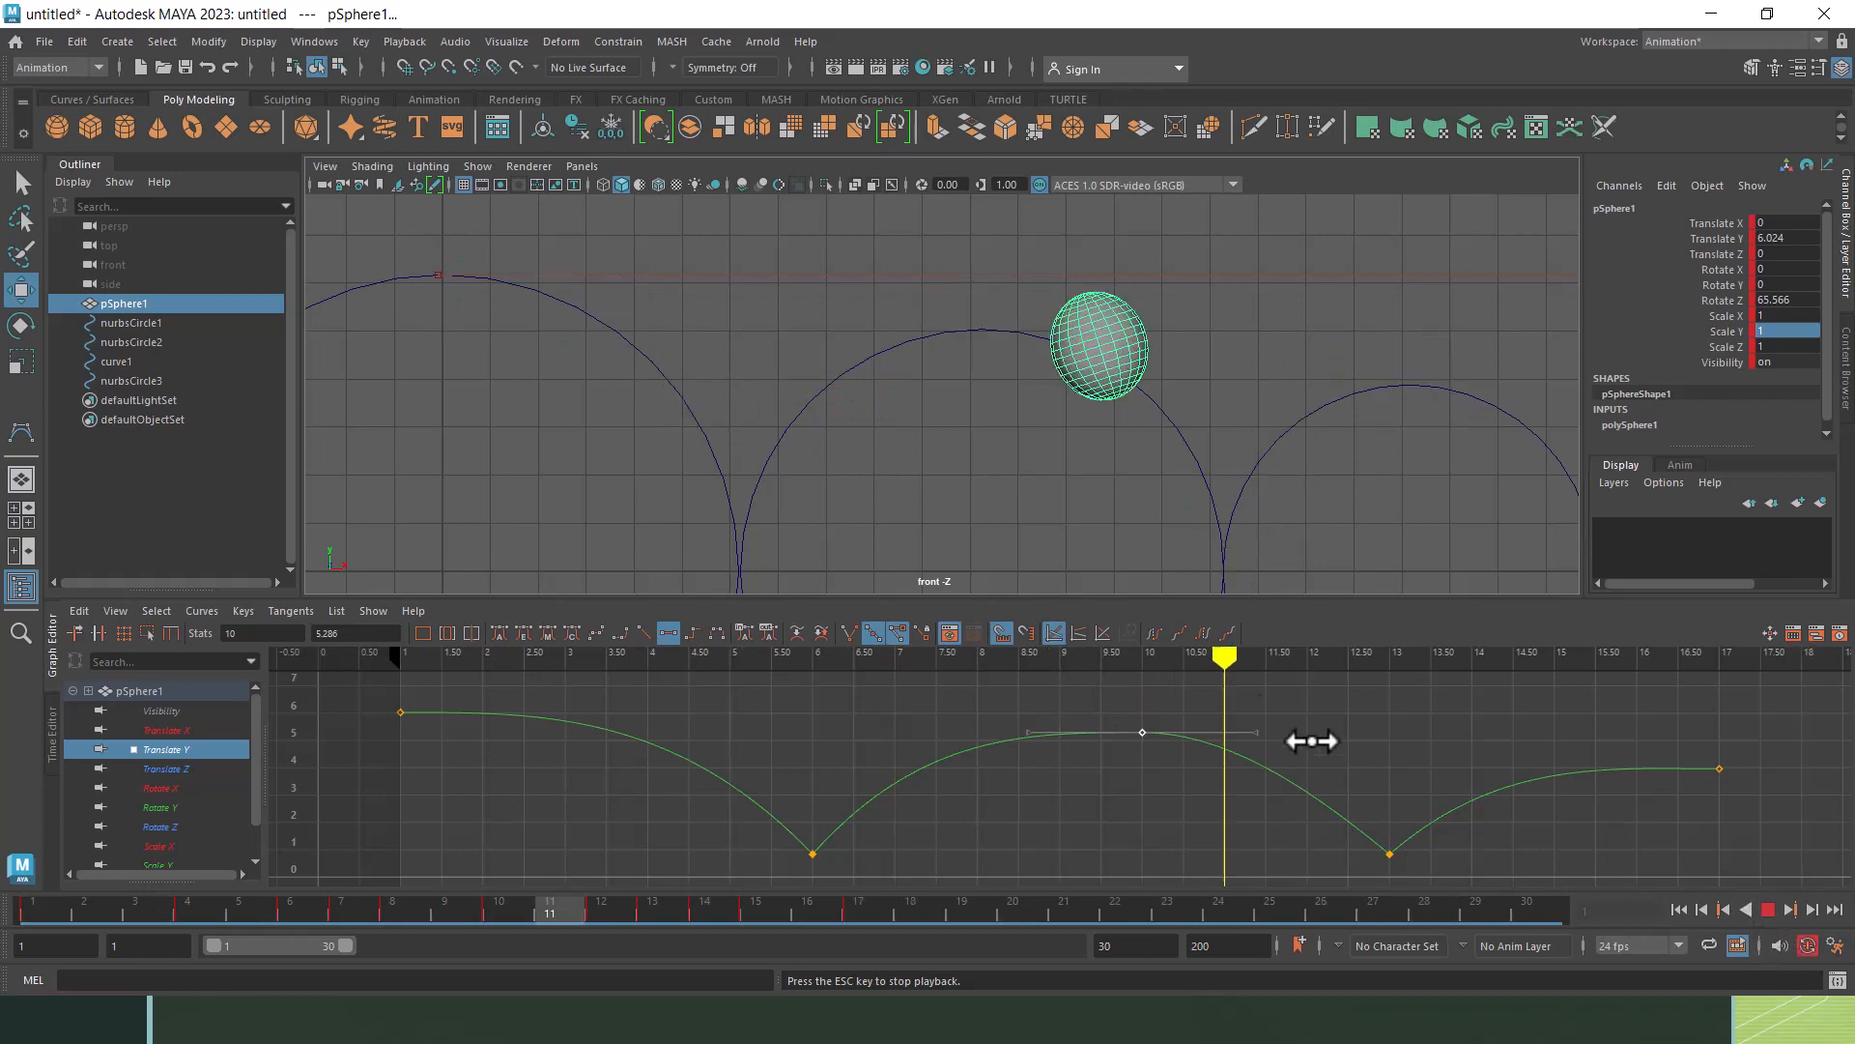
left_click(1769, 908)
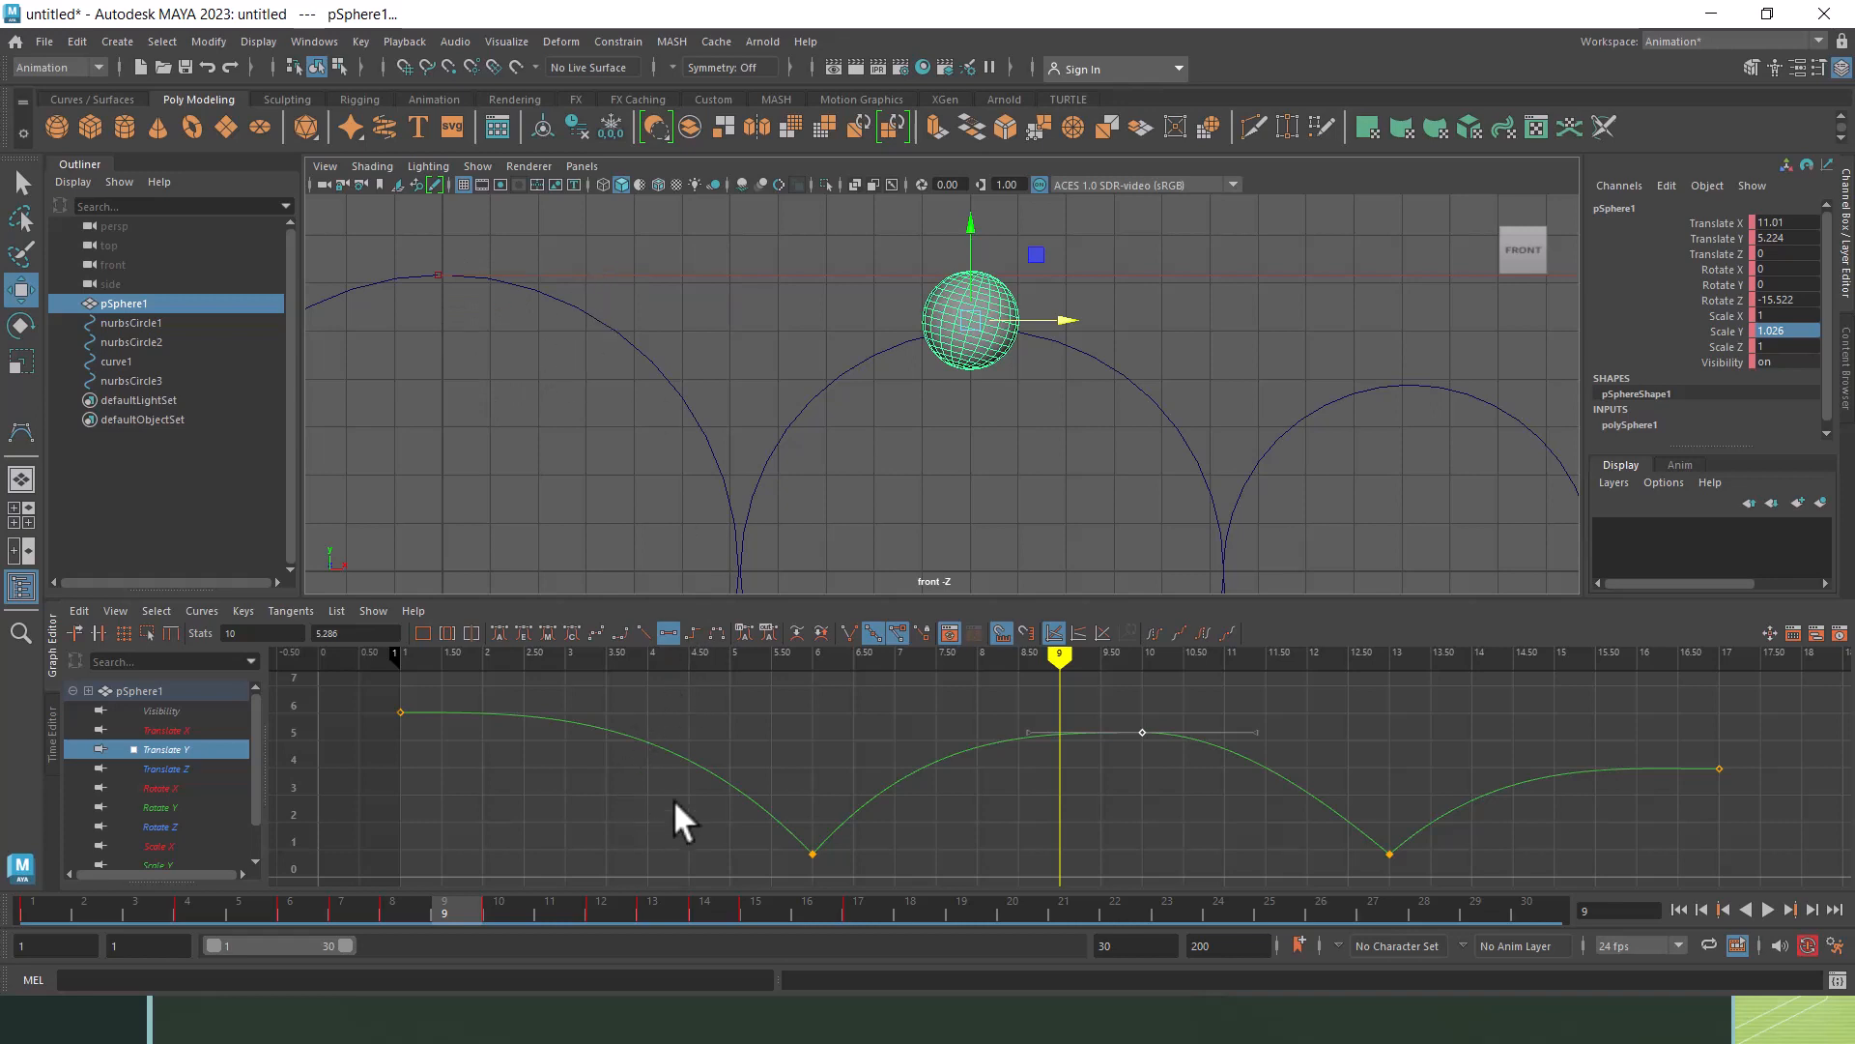
Step: Set the playback range to end at frame 17 and play the shortened bounce from the first frame
left_click_drag(1137, 955, 1088, 948)
type("17")
key("Return")
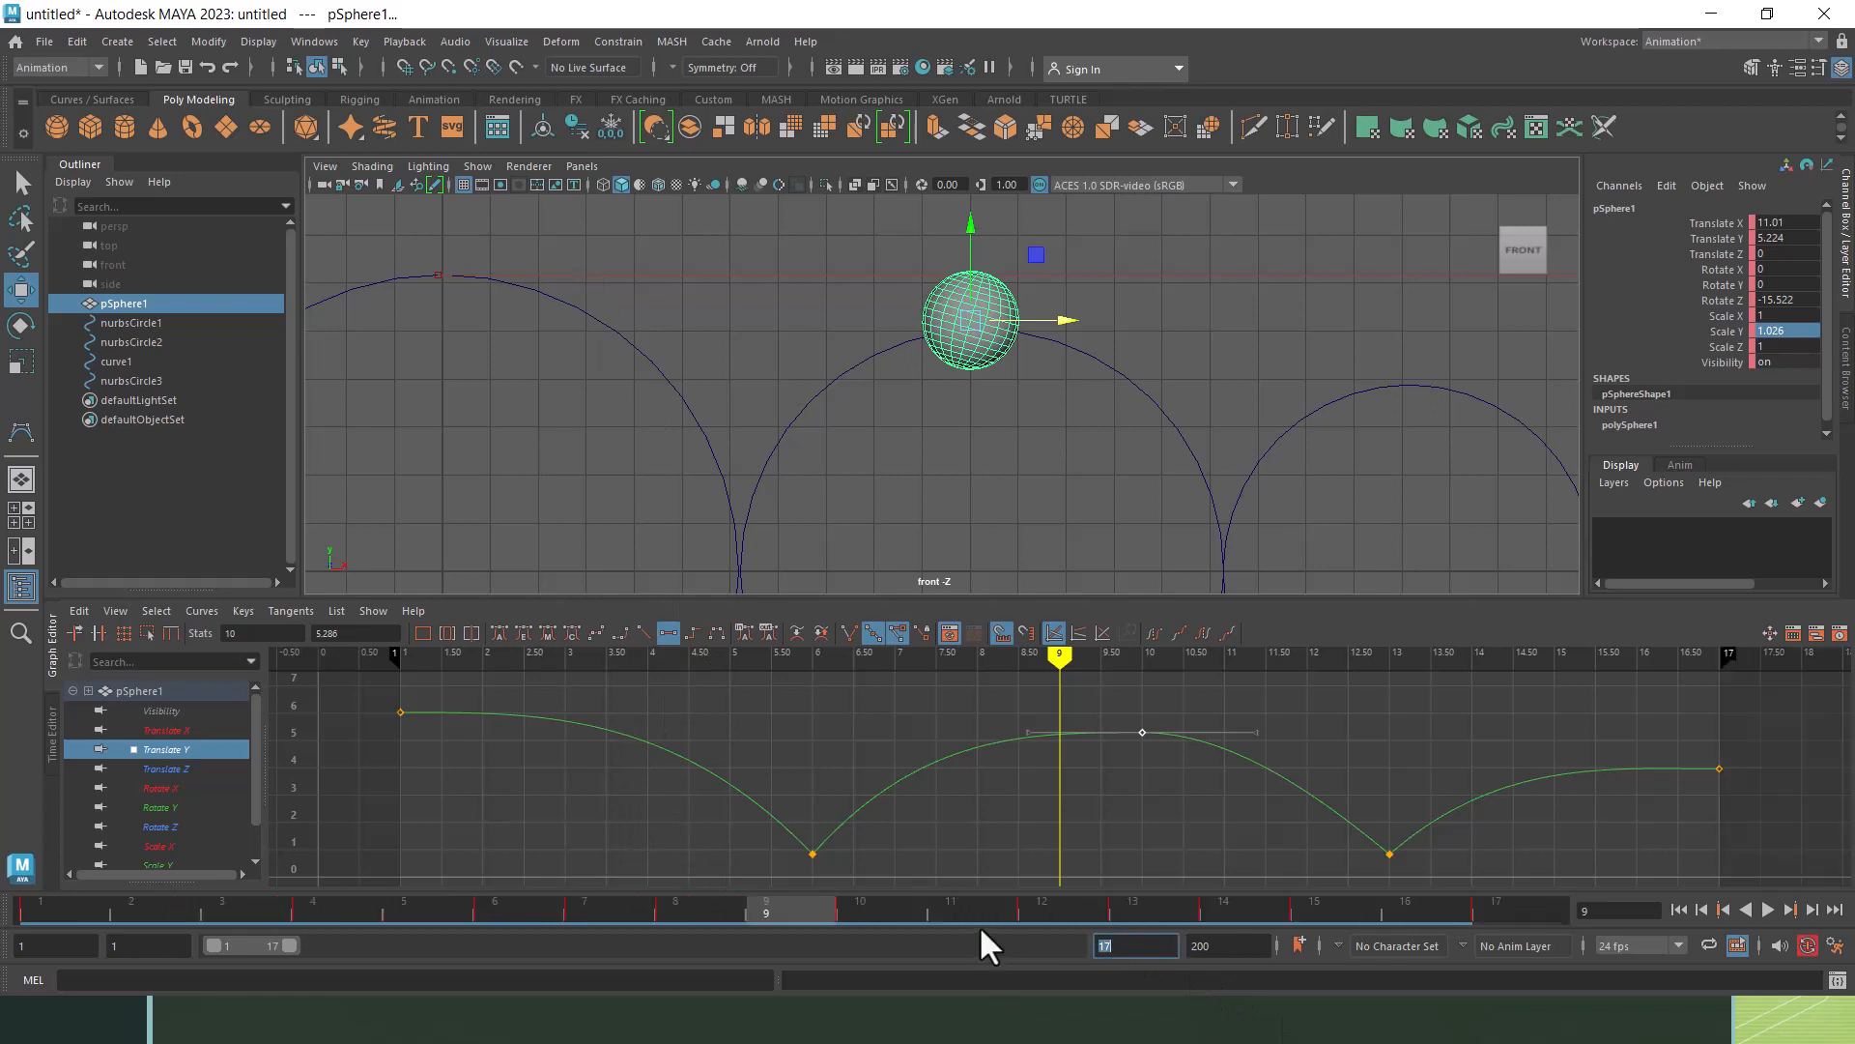
key("alt+shift+v")
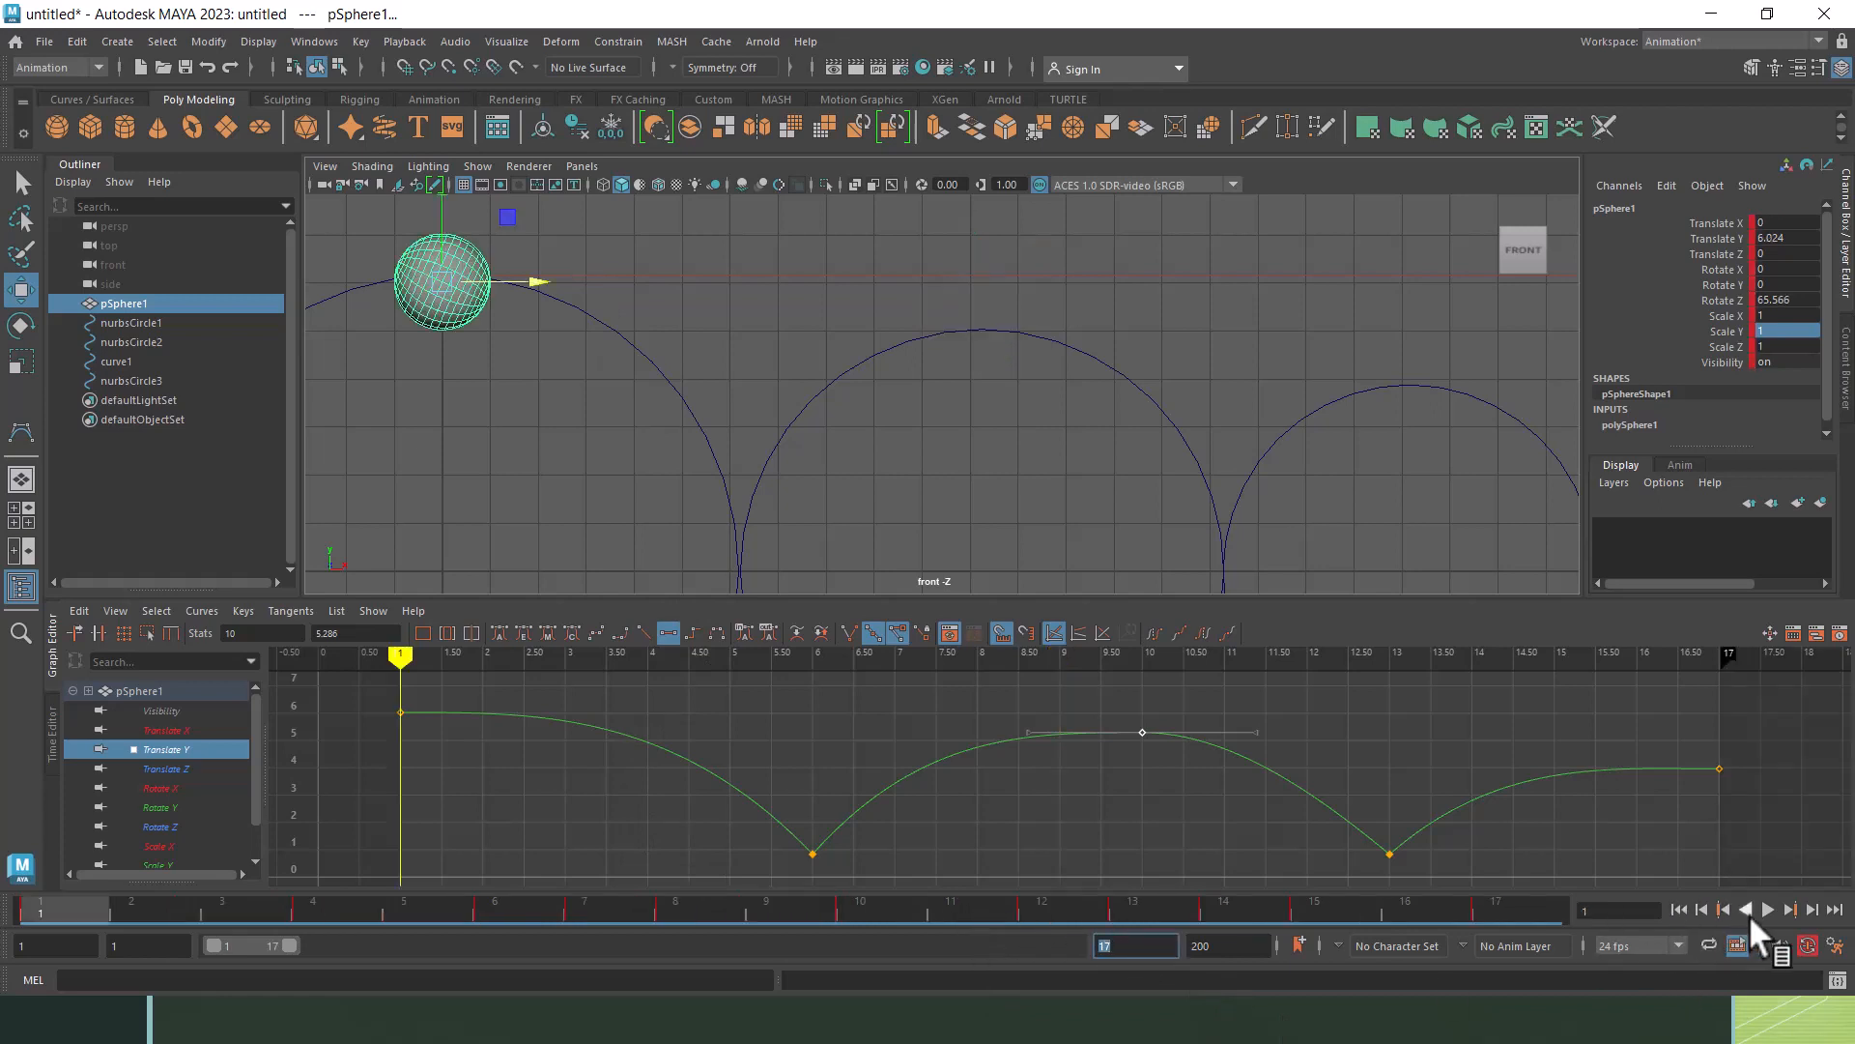
left_click(1767, 909)
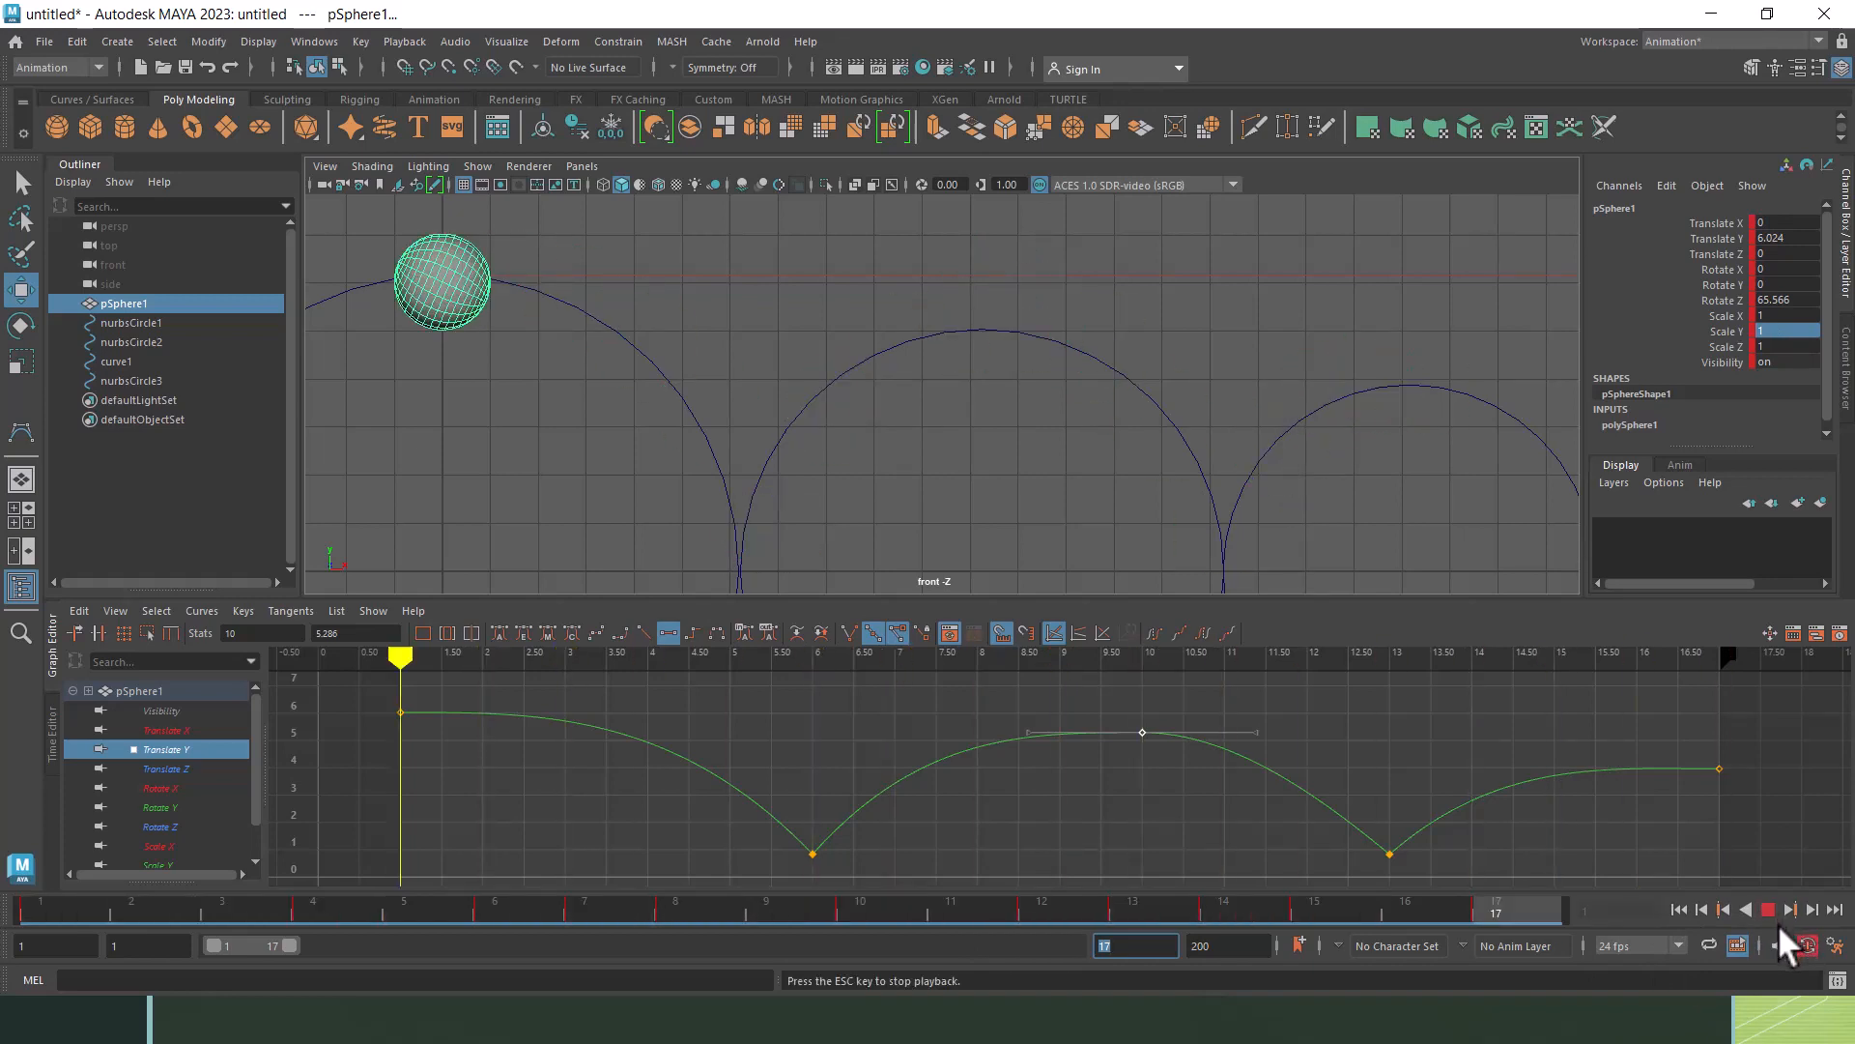
left_click(1767, 909)
Step: Put the three guide circles on a new display layer and hide that layer
left_click_drag(1266, 551, 739, 585)
left_click(1820, 502)
left_click(1603, 527)
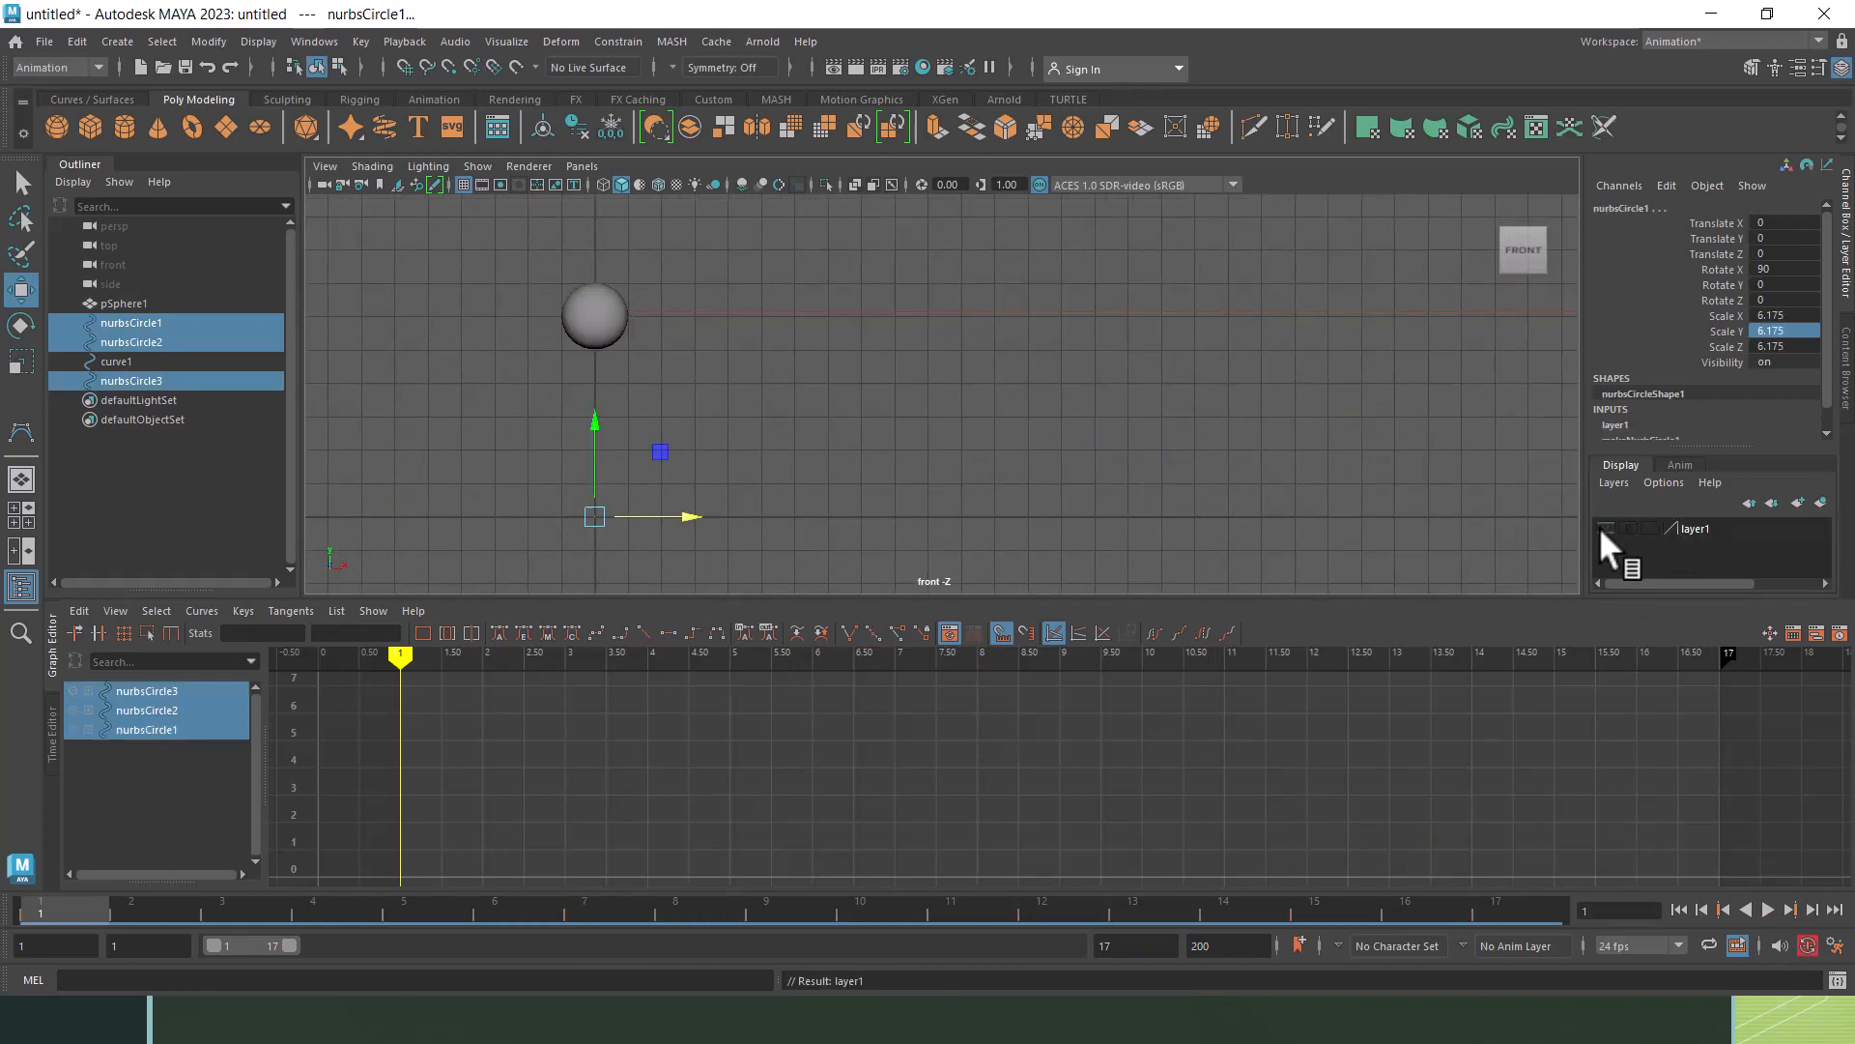
Step: Play the bounce without the guide circles, briefly toggling their layer's visibility on and off again to compare
left_click(1768, 909)
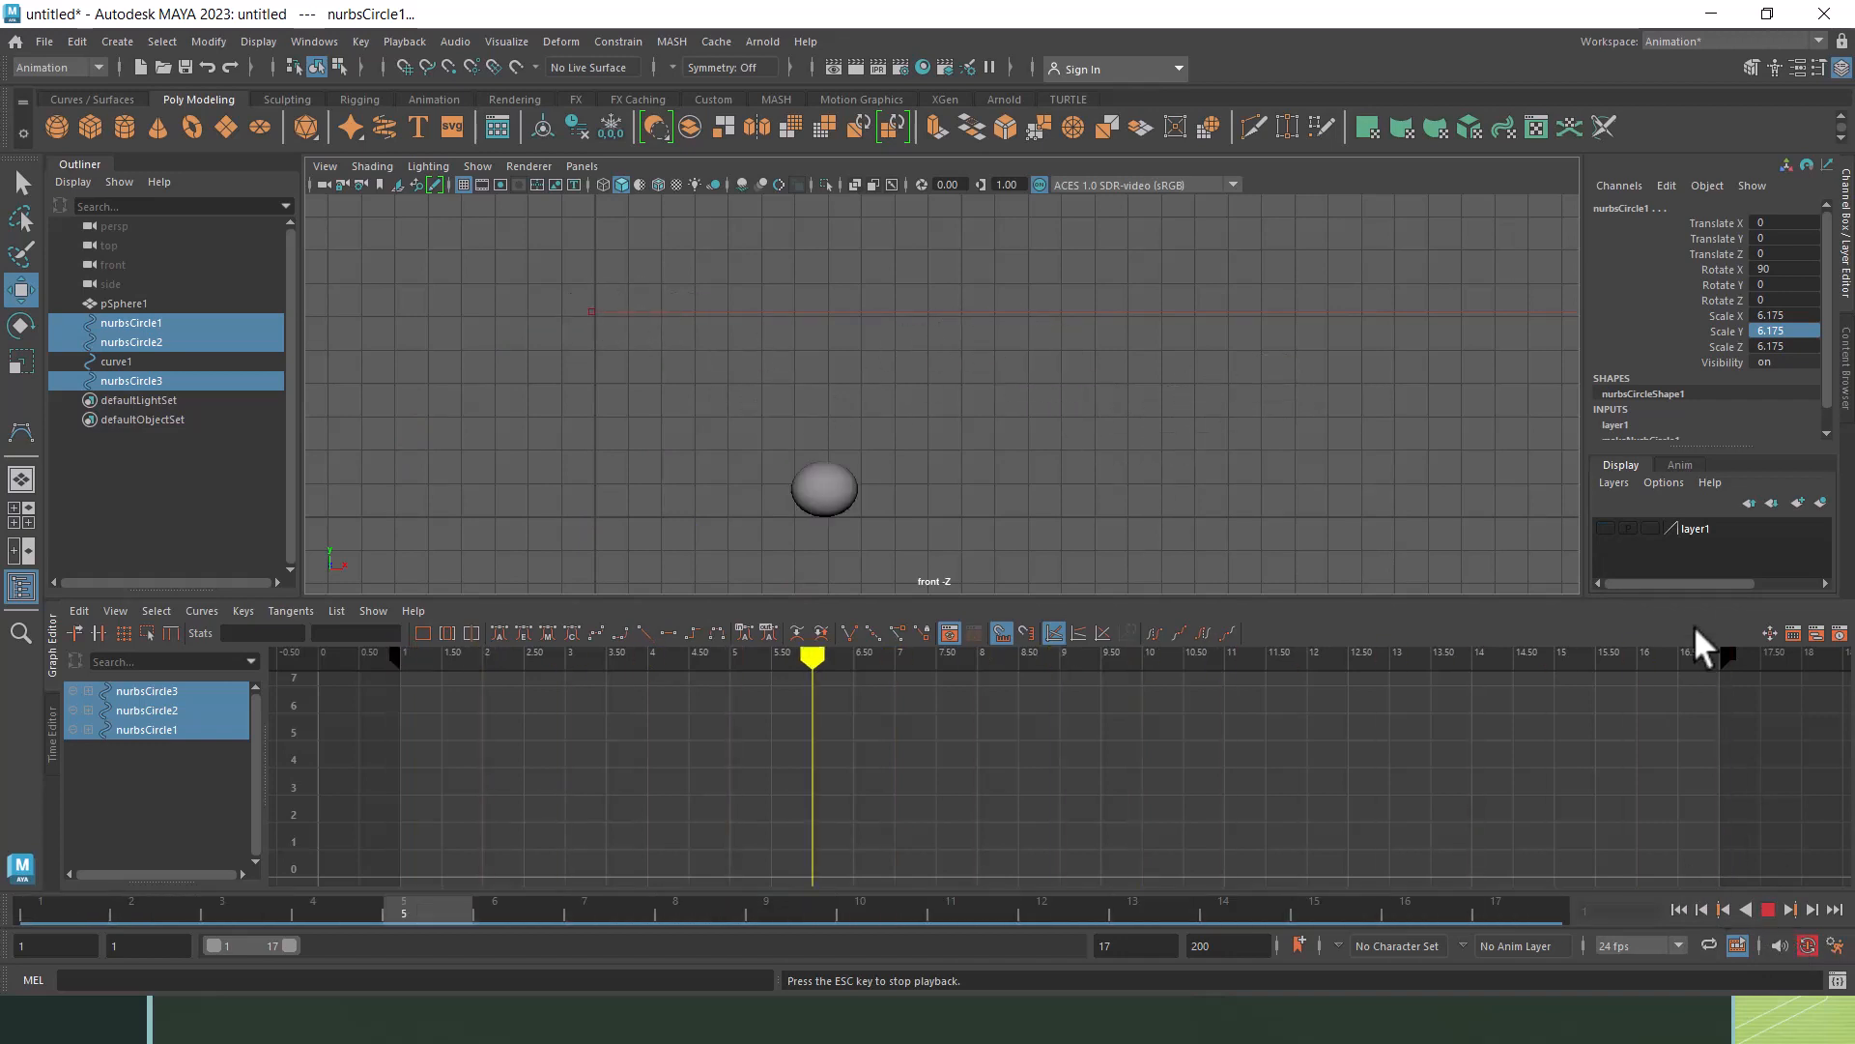
left_click(1601, 526)
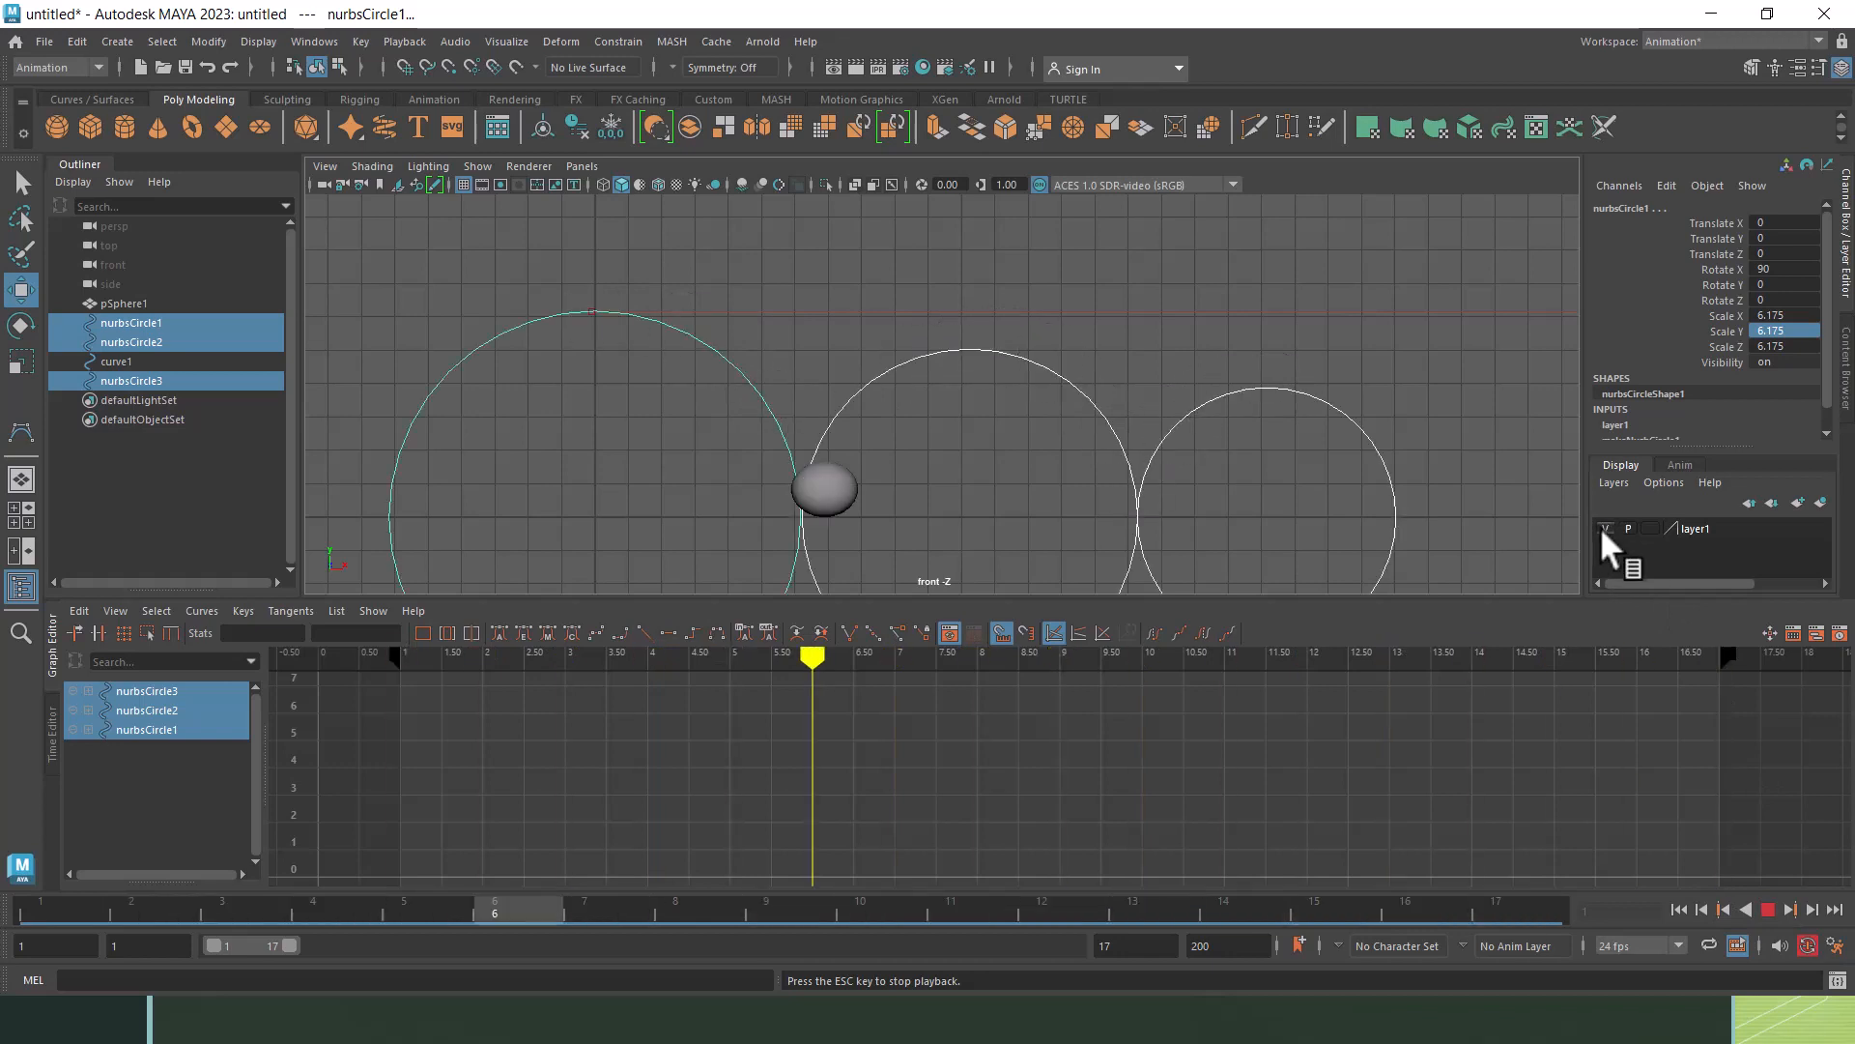
left_click(1600, 526)
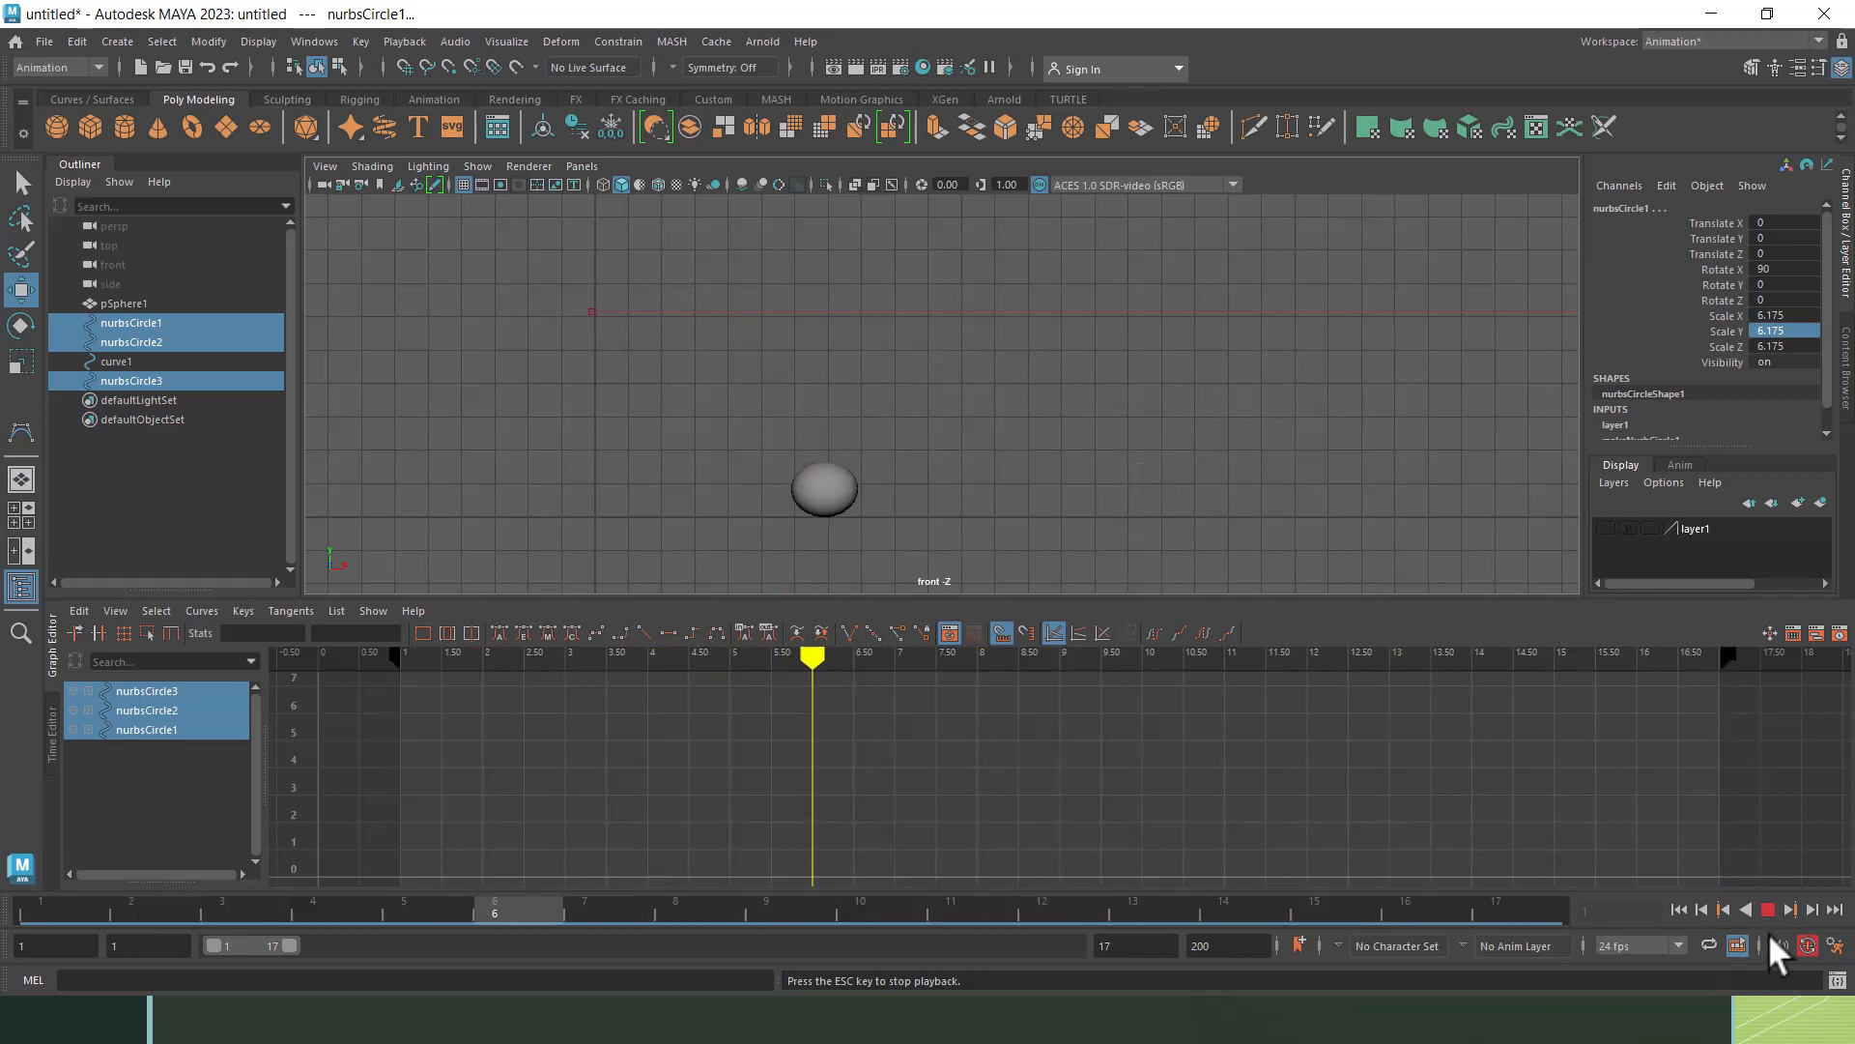
left_click(1768, 910)
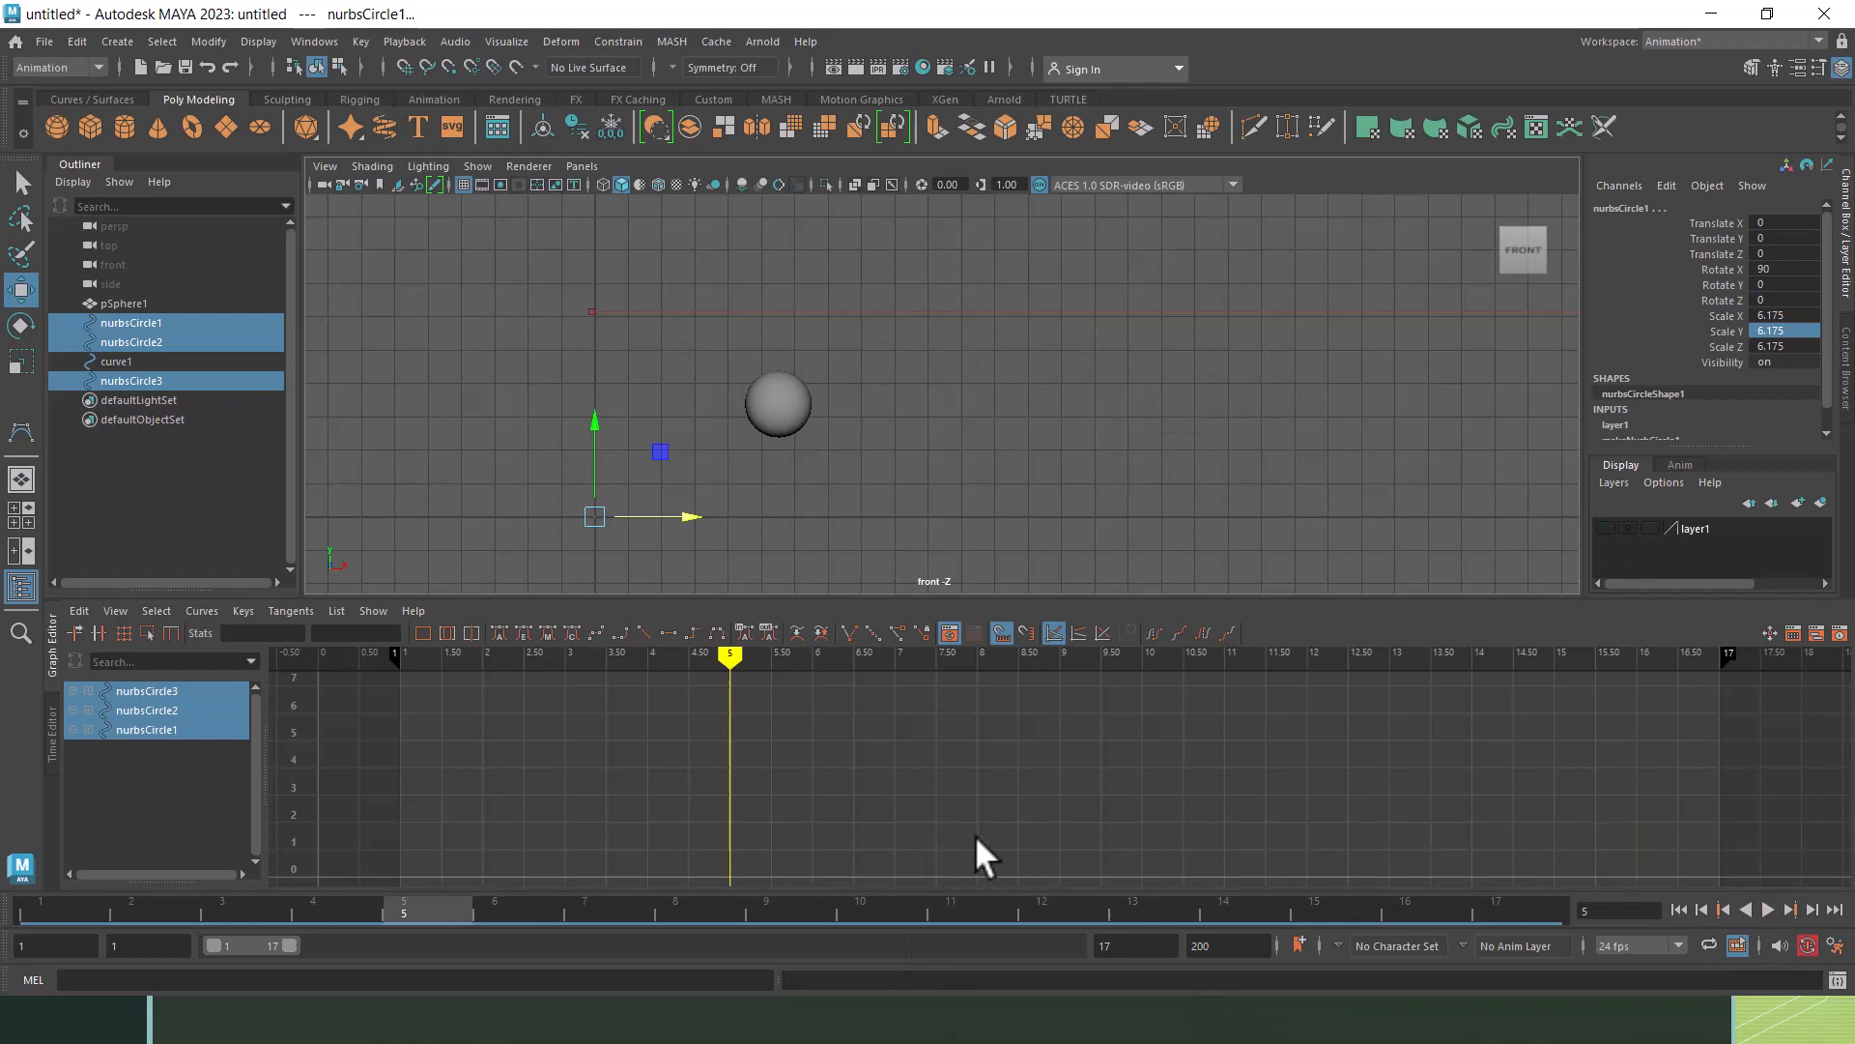
Step: Switch to the Twelve Principles PDF, look through it from the bouncing ball page to "7. Arcs", and return to Maya
key("alt+Tab")
left_click(1031, 298)
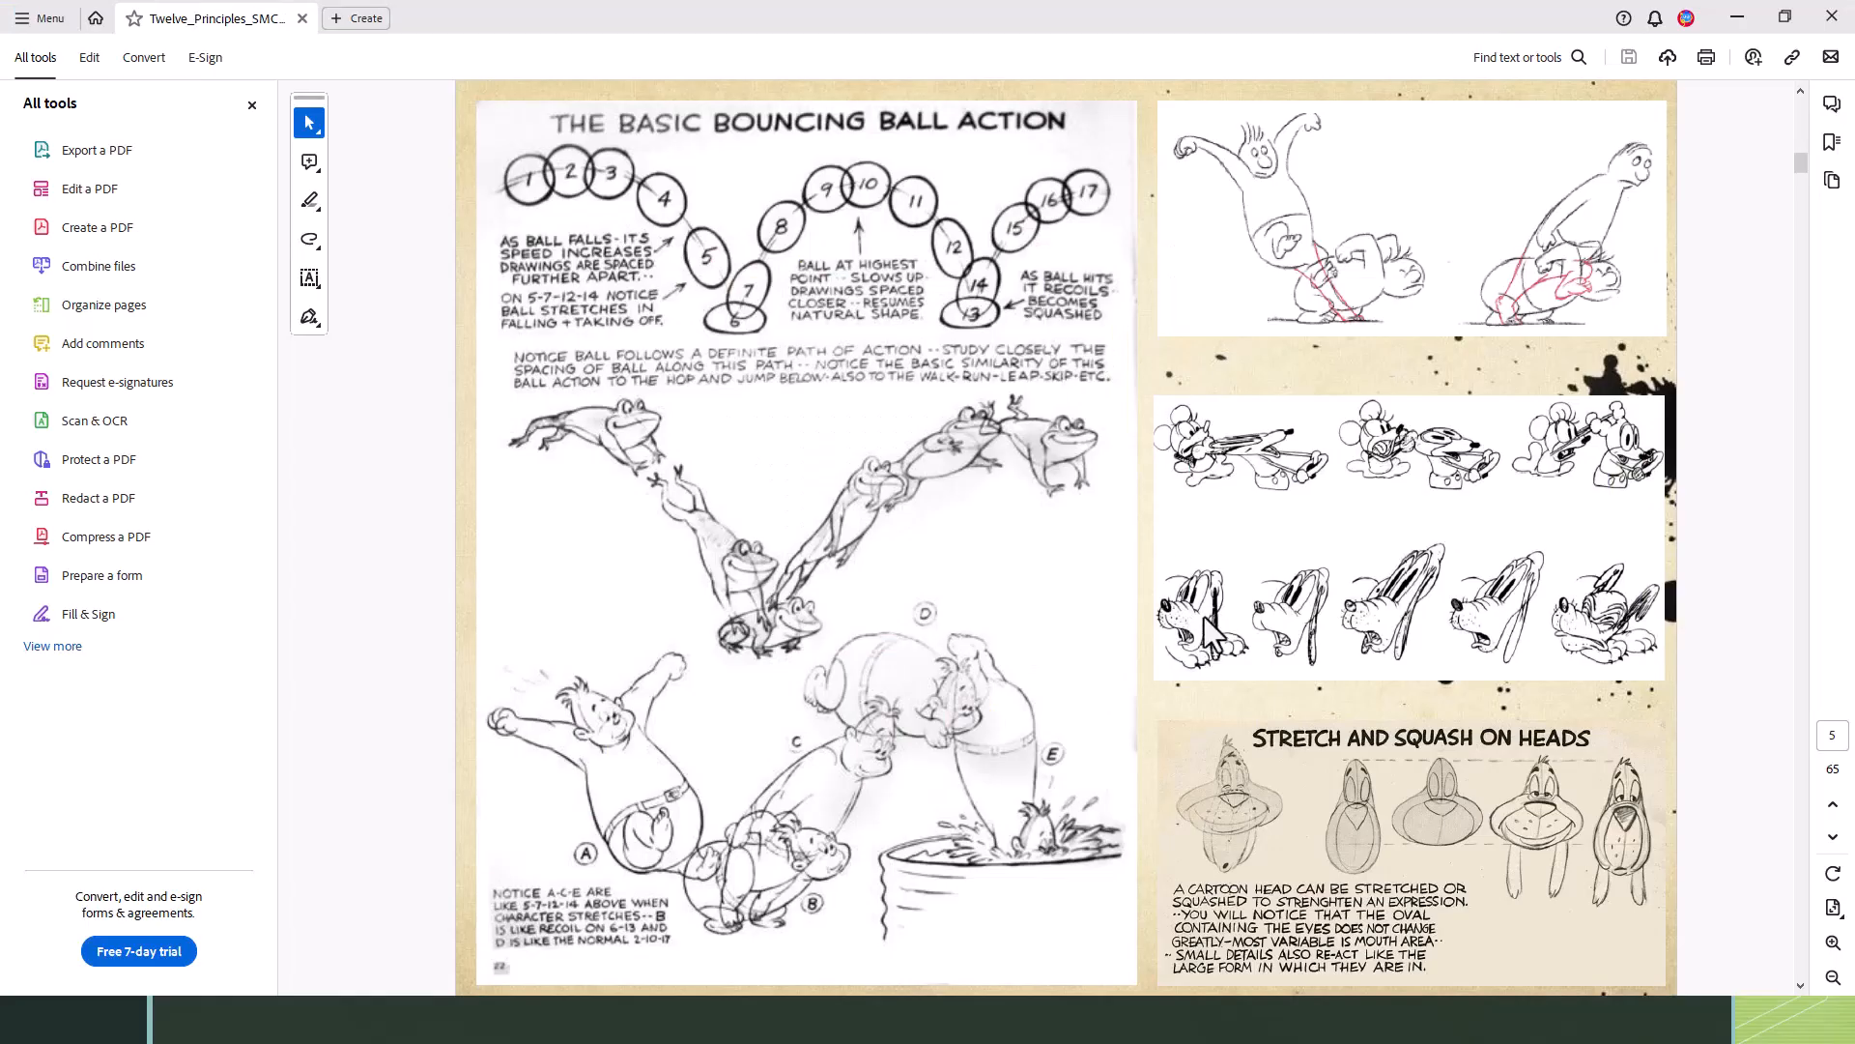
scroll(1334, 568, "down", 20)
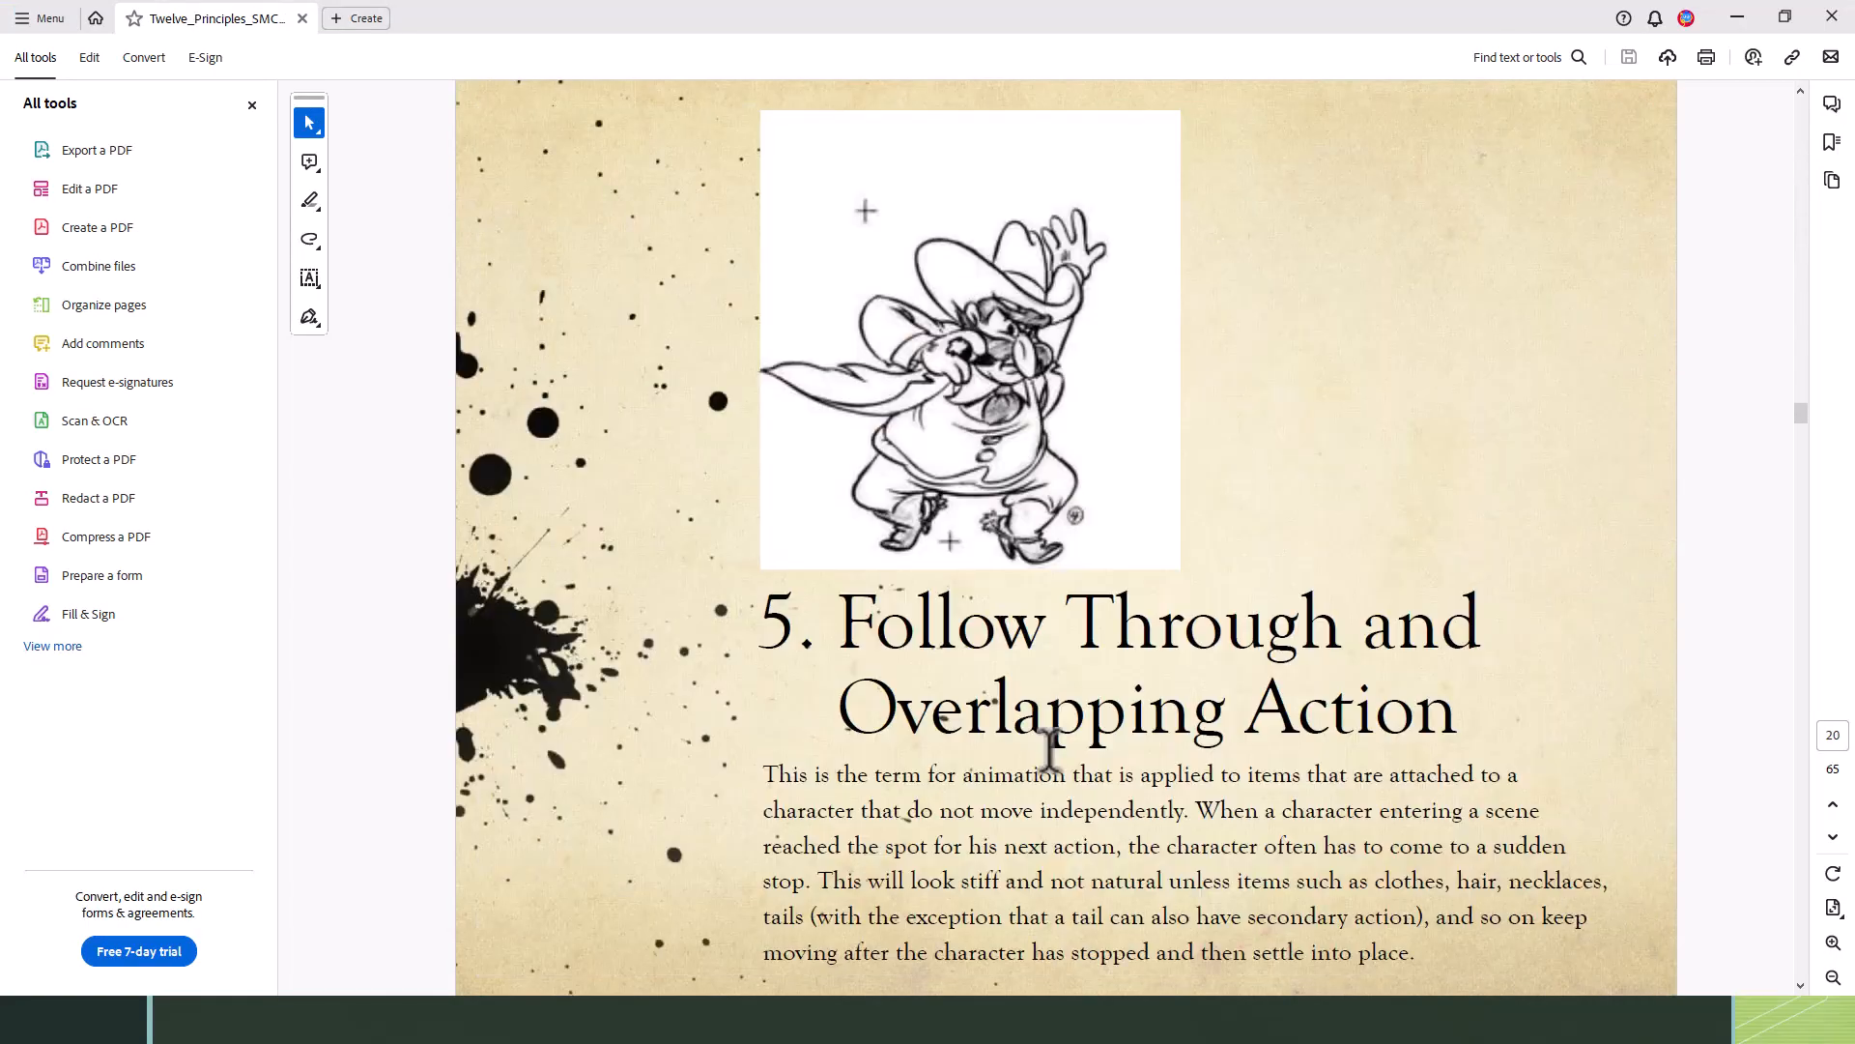
scroll(1048, 752, "down", 3)
scroll(1063, 744, "down", 2)
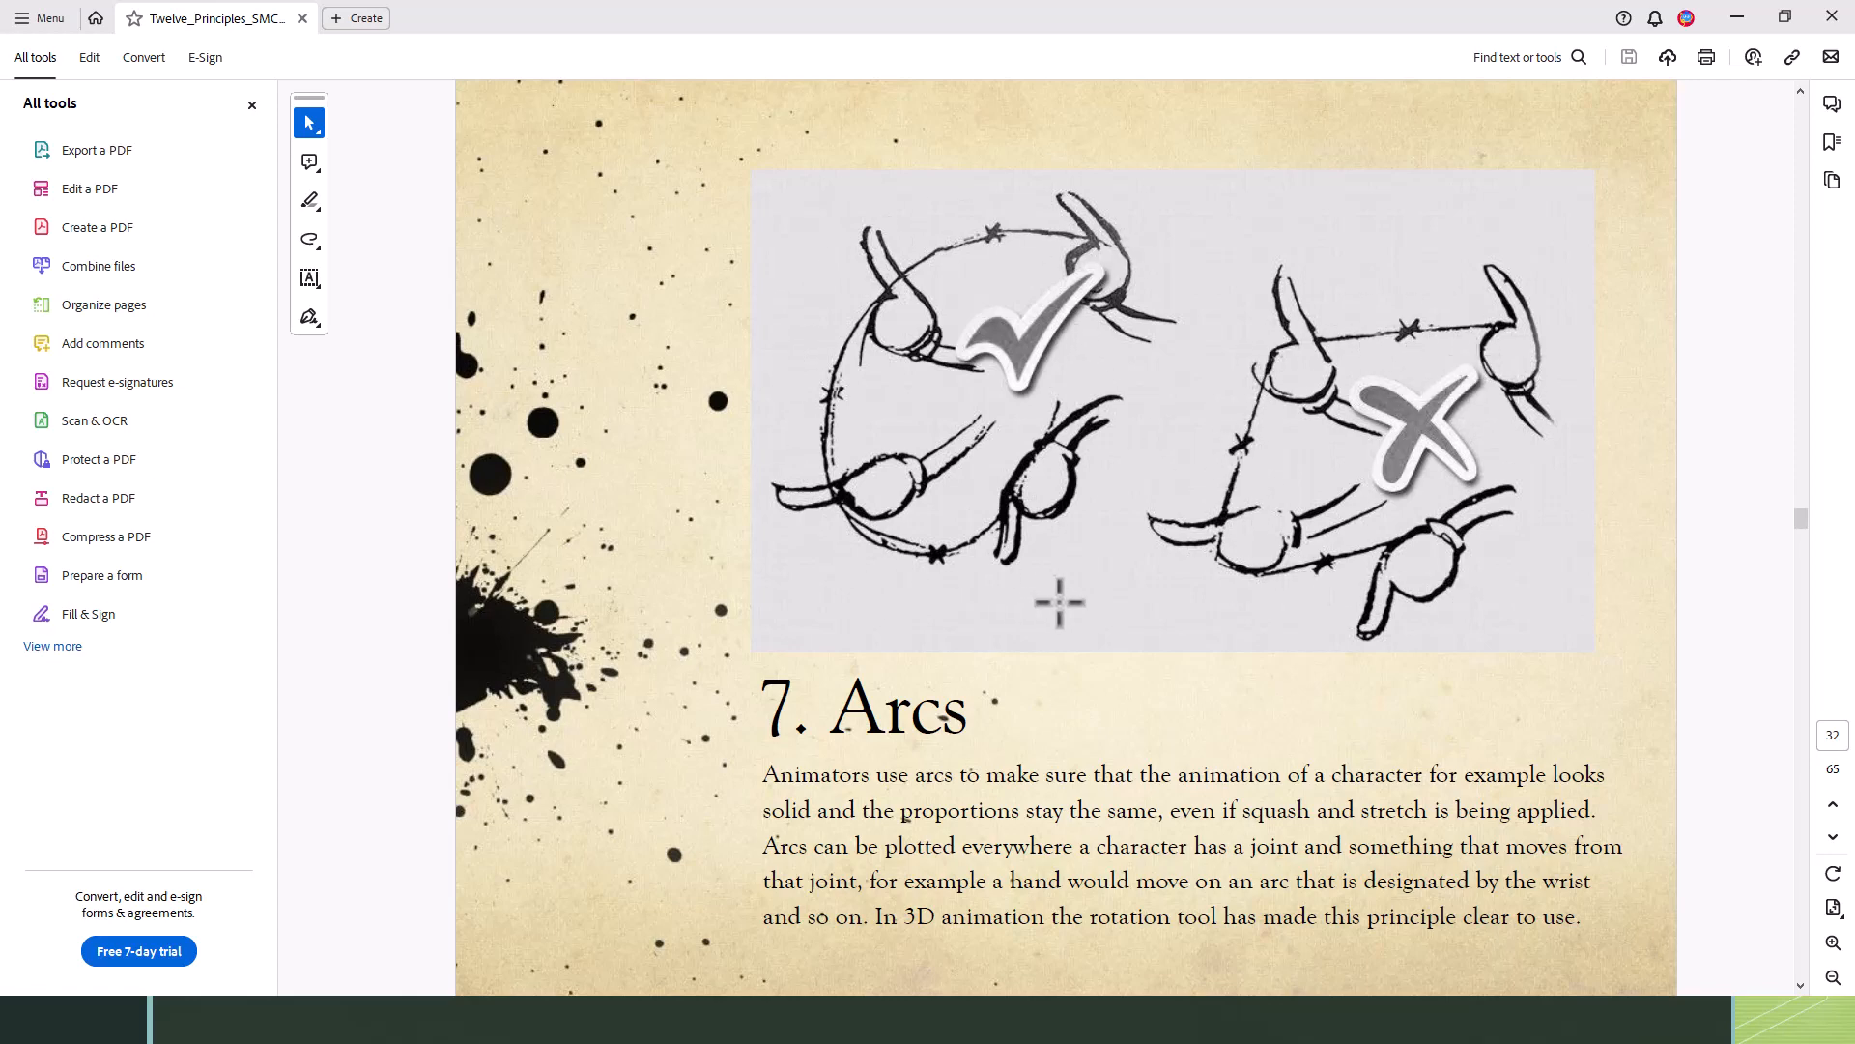
left_click(1736, 16)
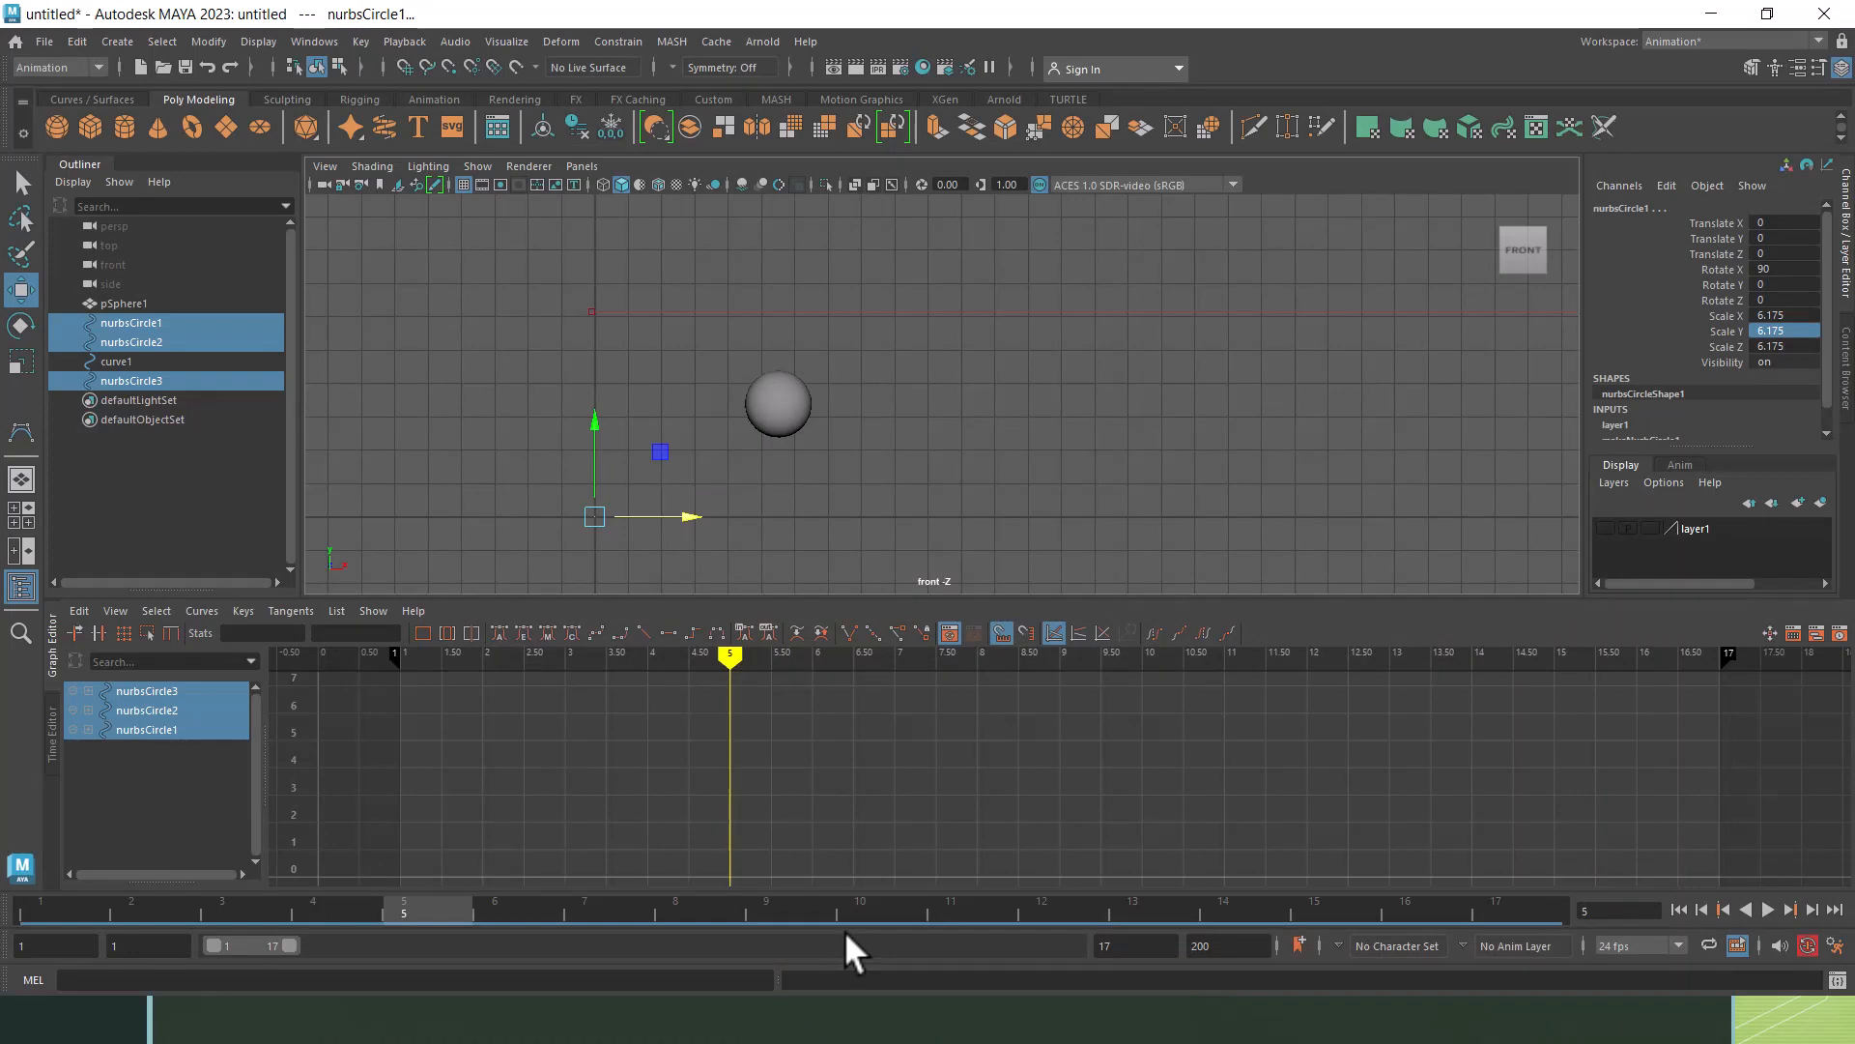
key("alt+Tab")
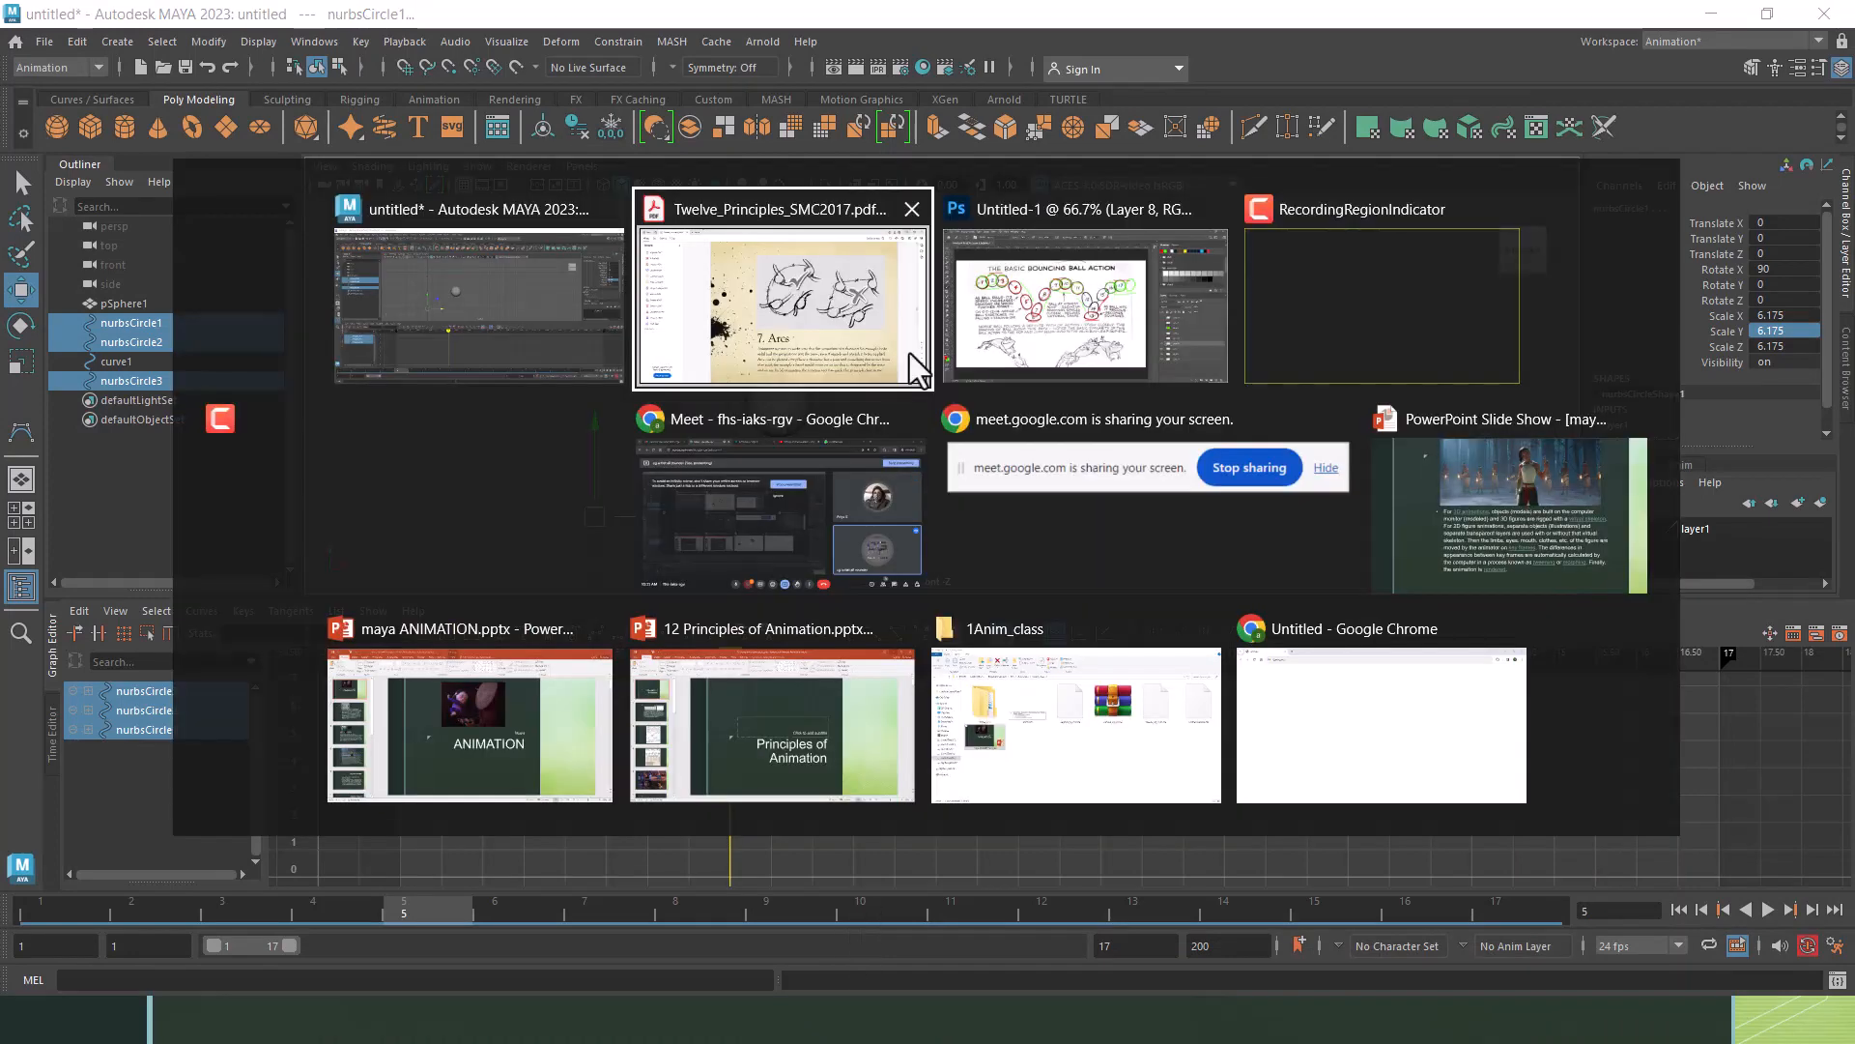
left_click(1471, 280)
key("alt+Tab")
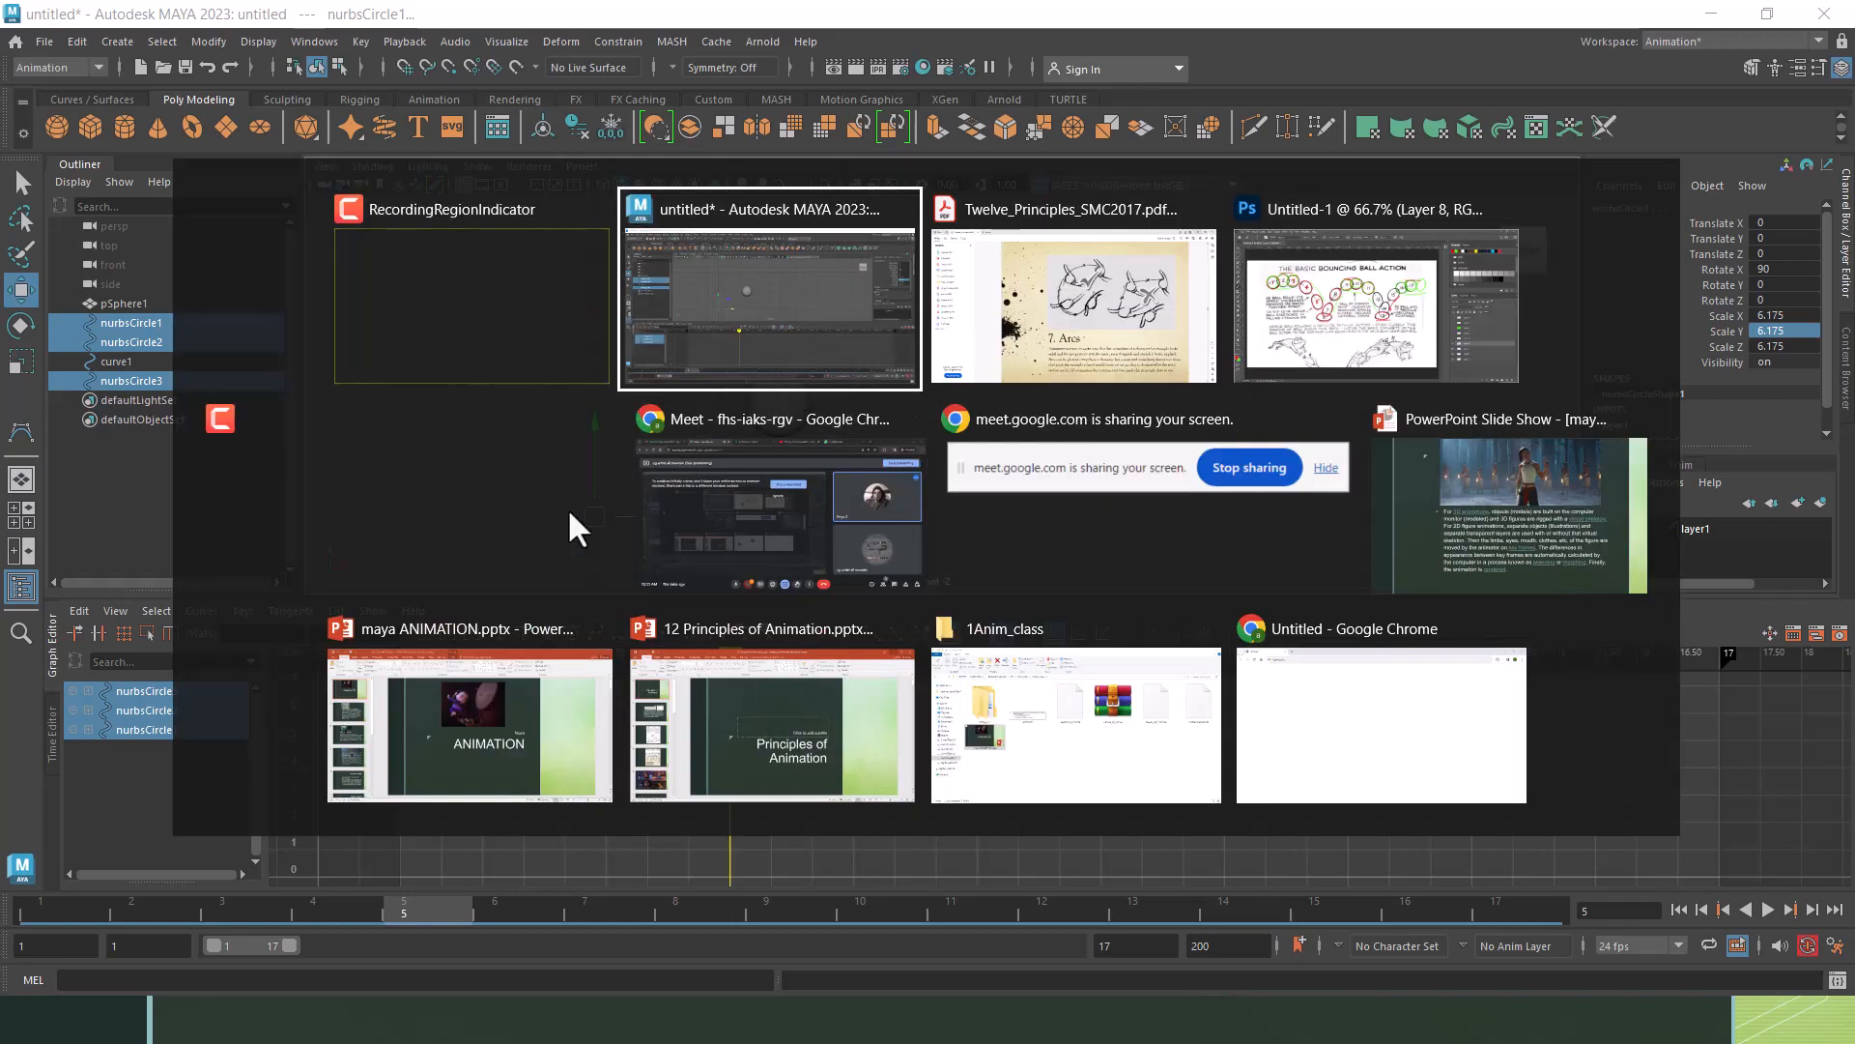